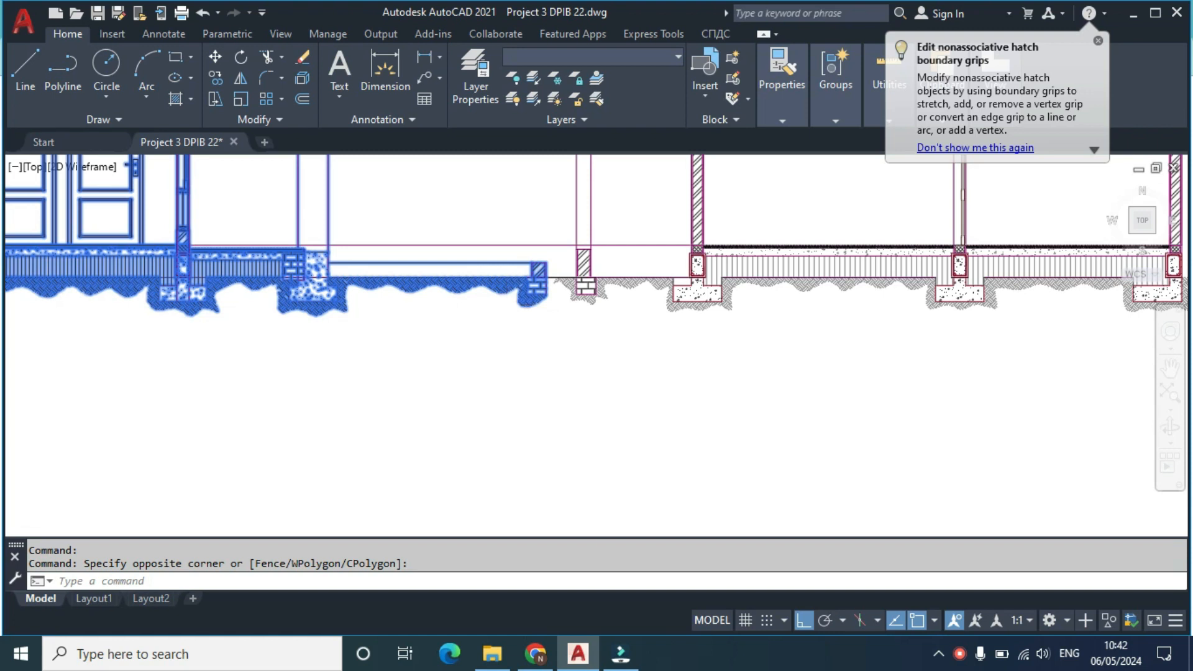
Step: Copy the selected section drawing together with the floor plan below it to the empty area right of the existing drawings
scroll(536, 322, down, 6)
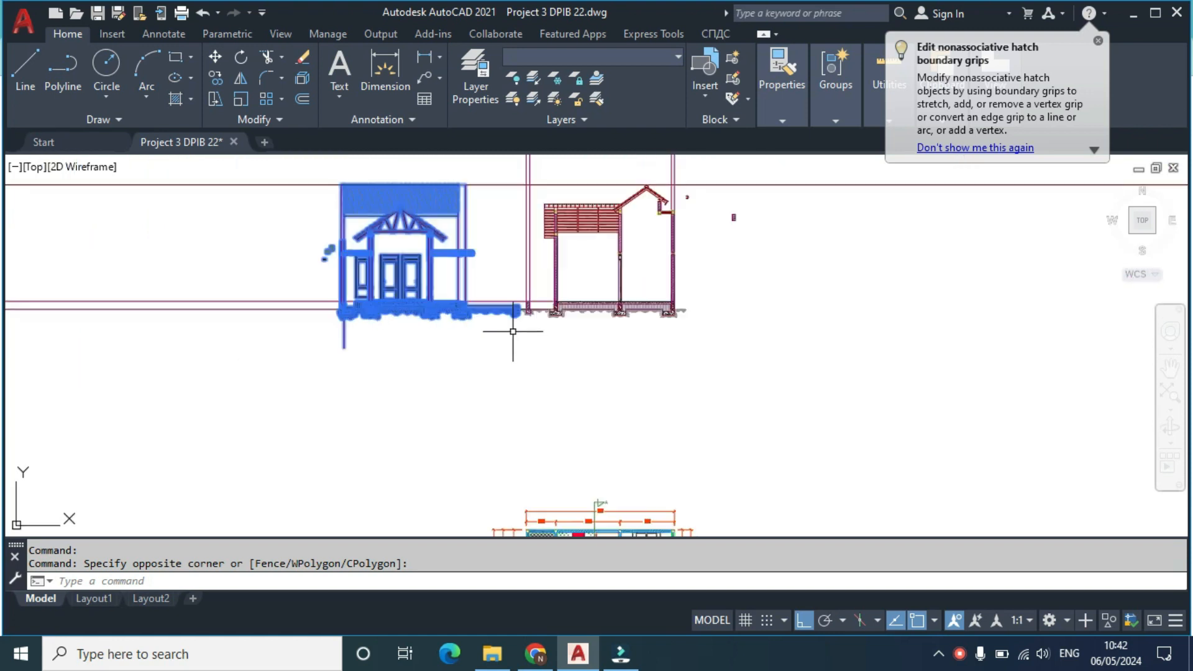
middle_drag(506, 313, 503, 295)
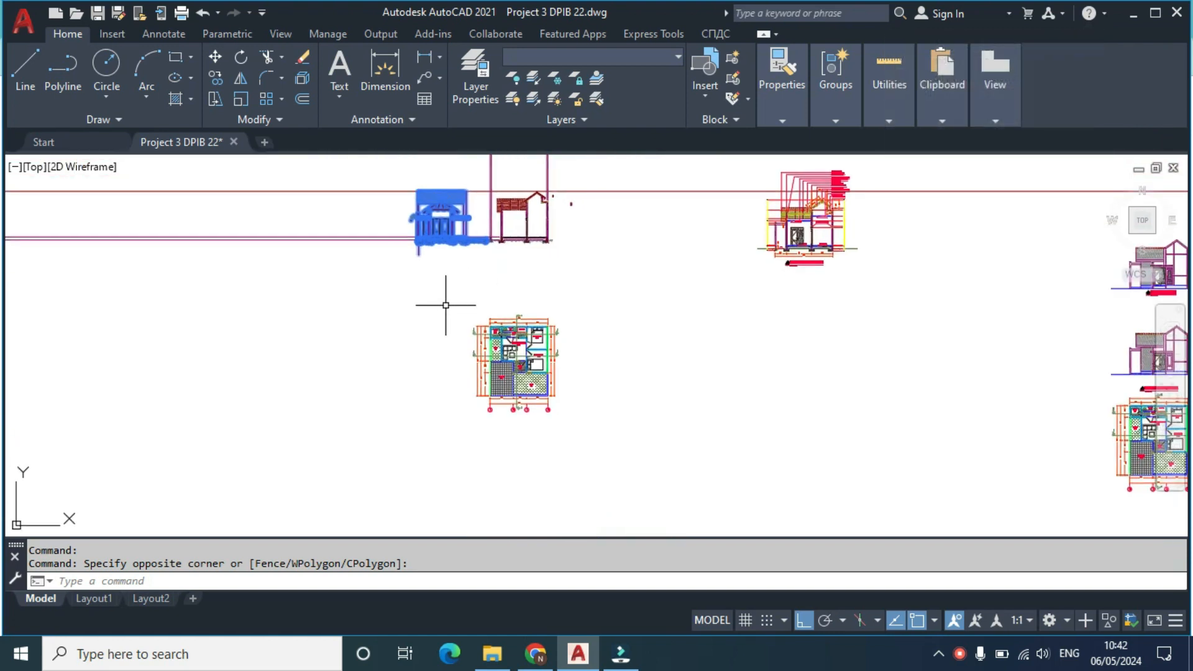
click(437, 303)
click(603, 461)
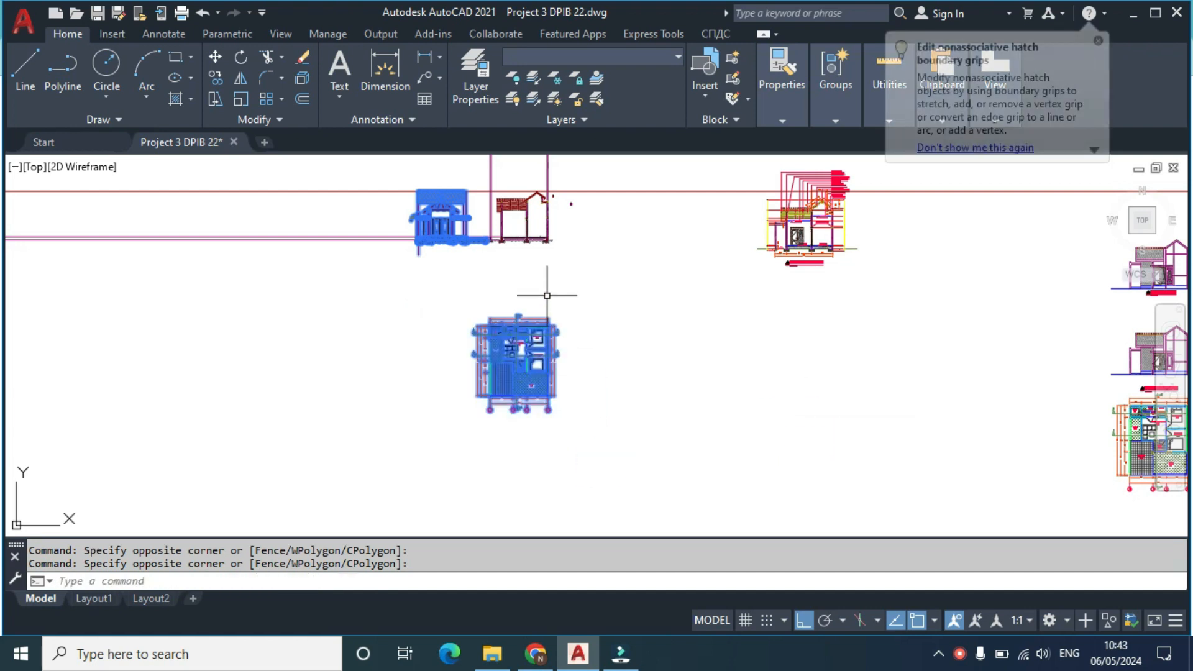
scroll(541, 287, up, 2)
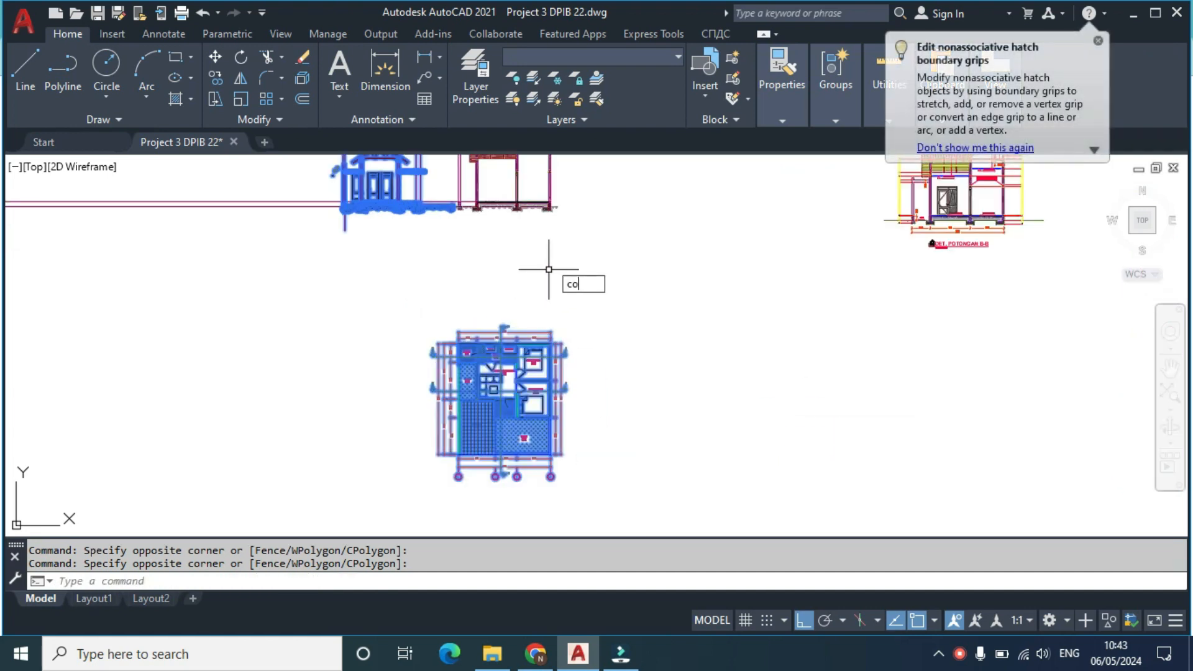
key(Return)
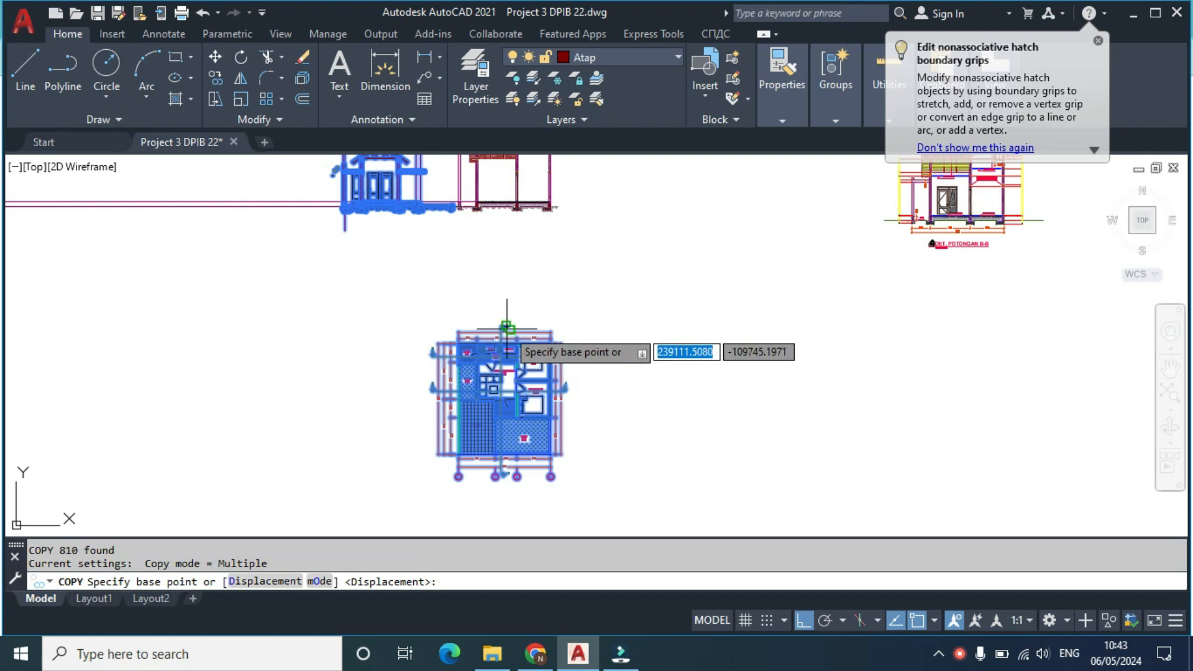
scroll(530, 236, down, 3)
scroll(538, 223, up, 5)
scroll(565, 245, up, 2)
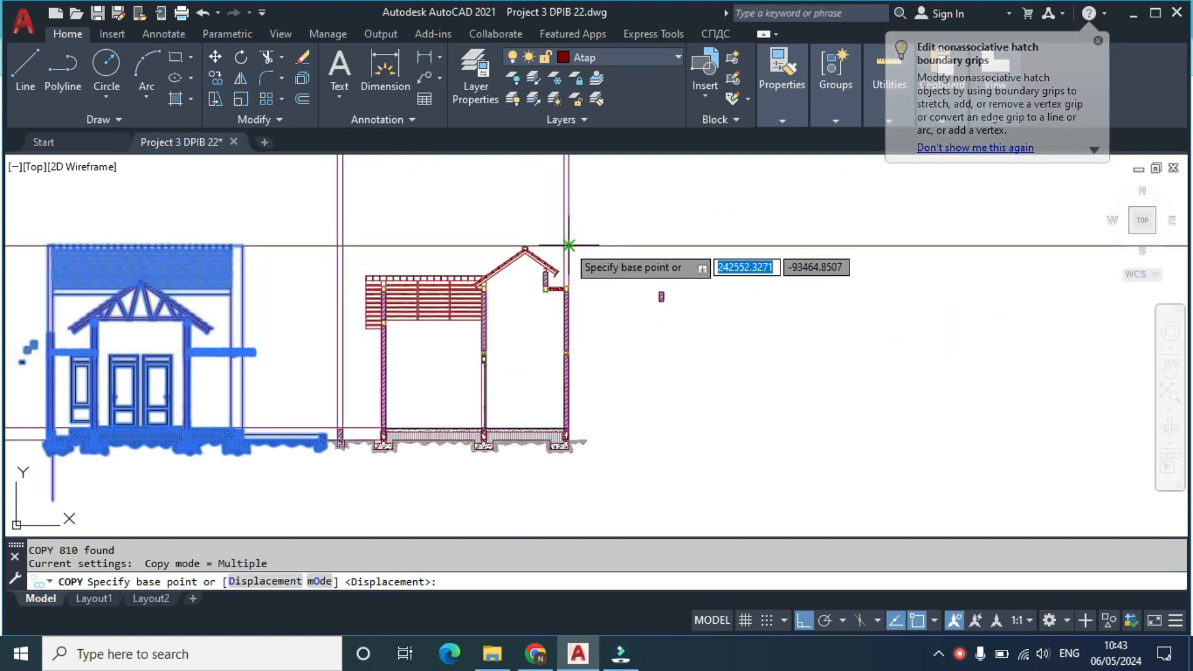
click(568, 243)
scroll(703, 249, down, 5)
scroll(708, 249, down, 3)
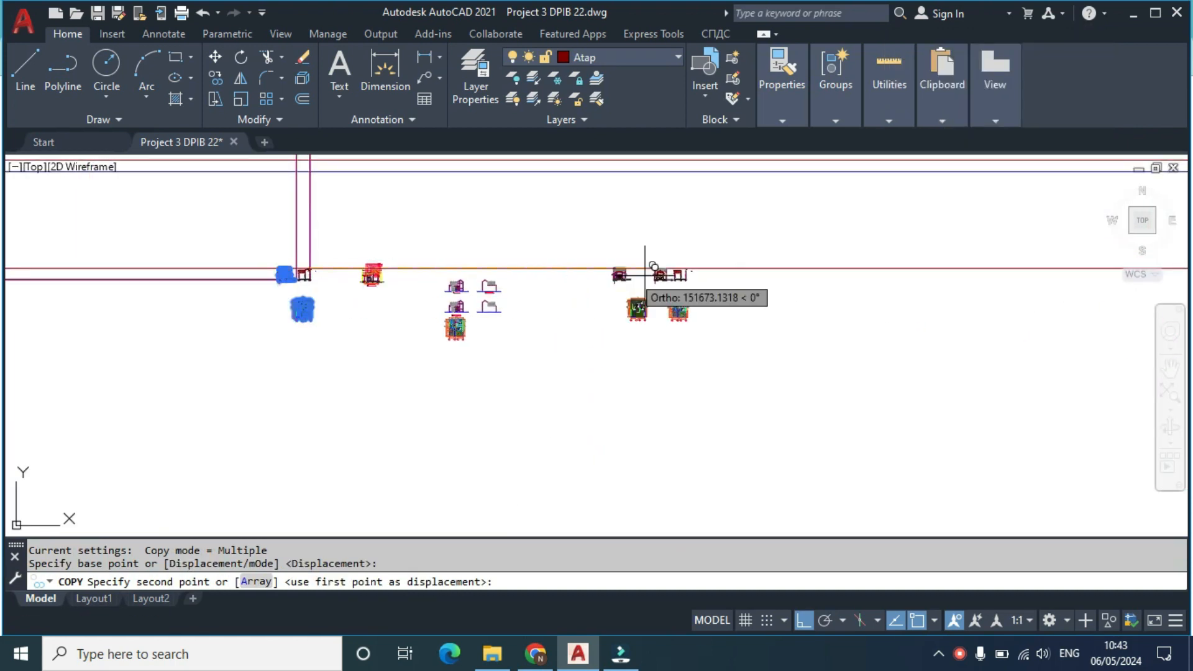
scroll(728, 261, up, 4)
click(728, 258)
key(Escape)
scroll(713, 349, up, 4)
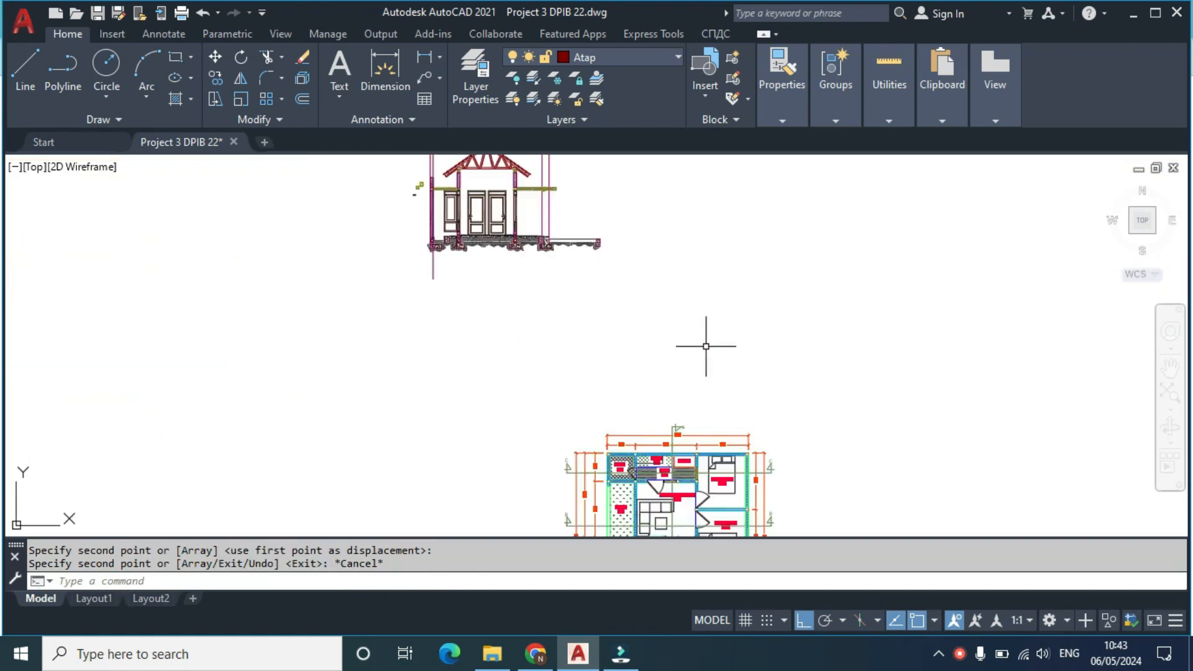
Step: Move the copied floor plan by its upper-left wall corner, with Ortho off, to a spot below and right of the copied section
scroll(585, 279, down, 4)
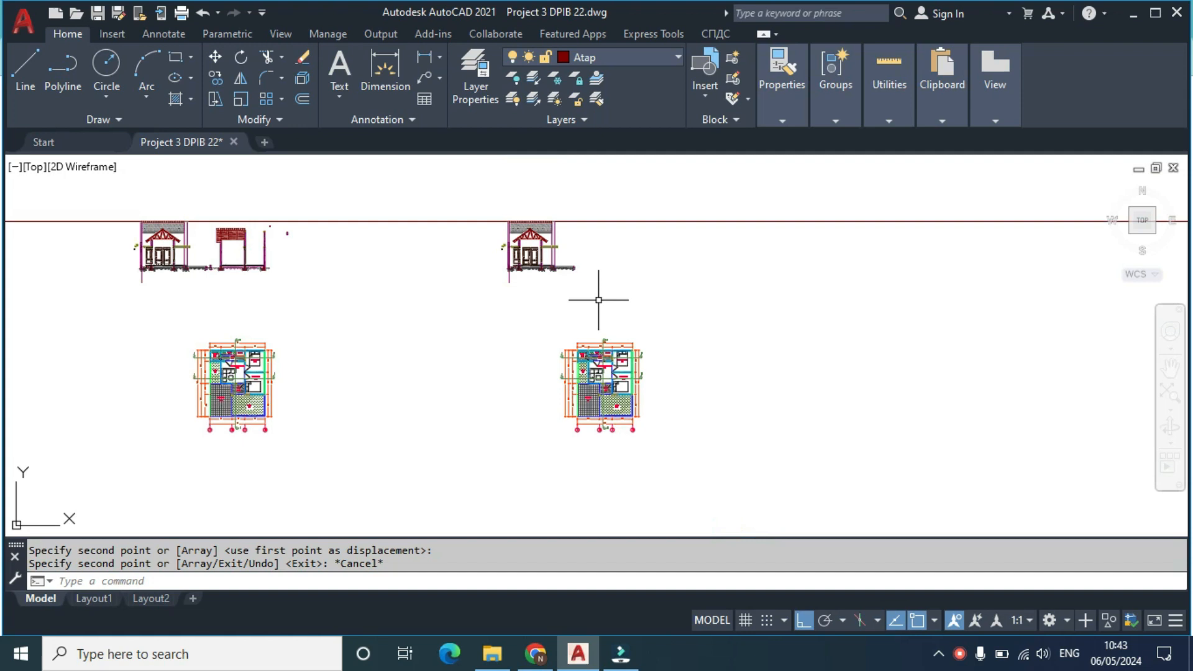
click(521, 318)
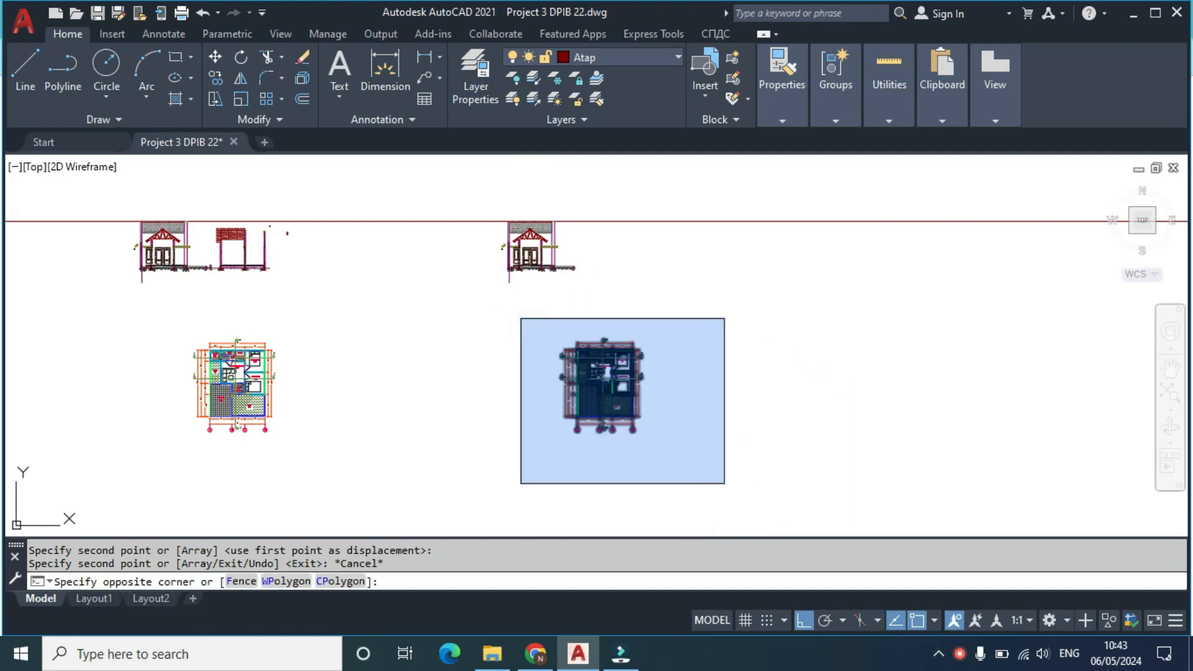
click(725, 483)
text(m)
key(Return)
scroll(634, 339, up, 8)
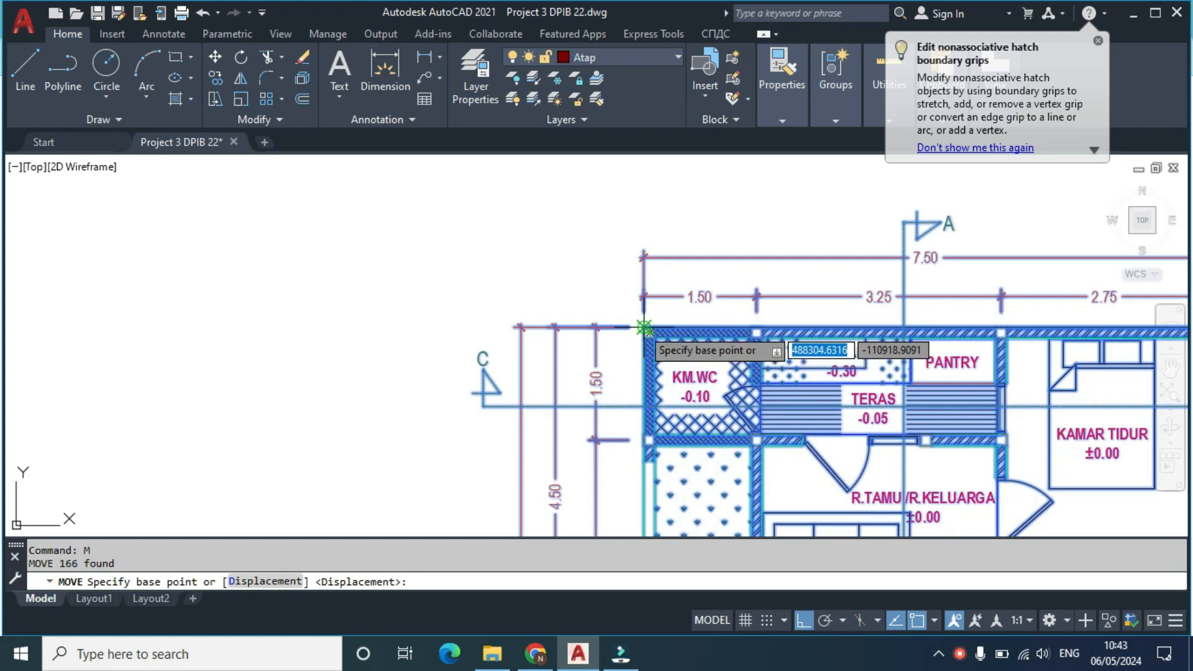
click(644, 328)
scroll(640, 326, down, 8)
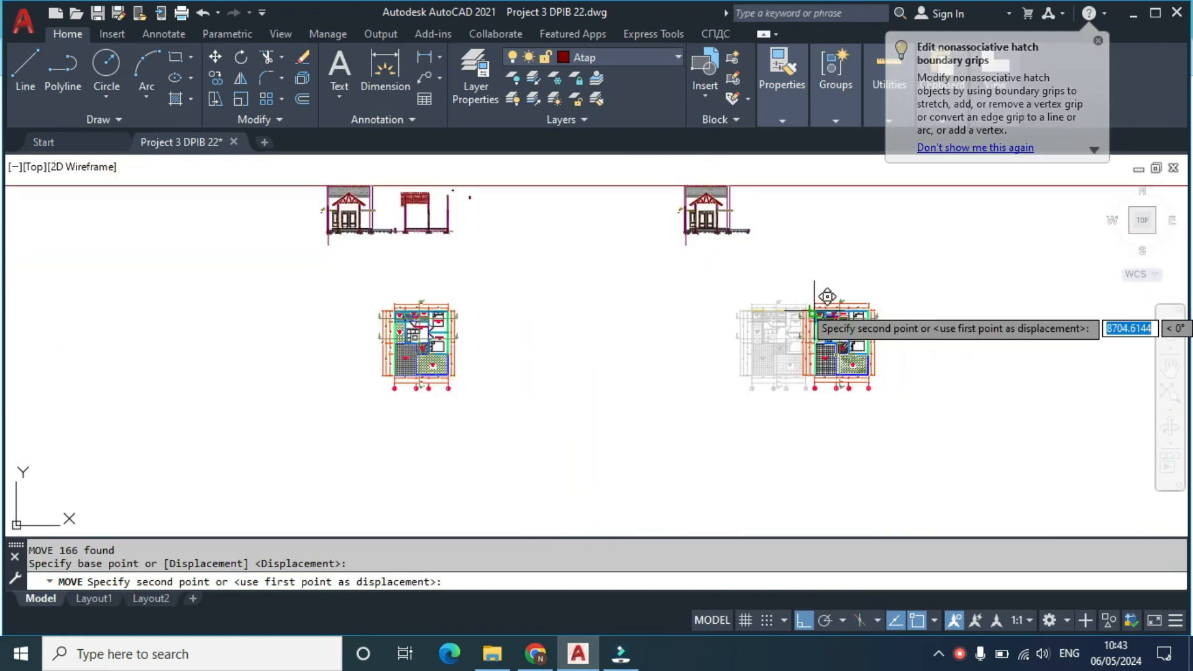
scroll(814, 310, up, 4)
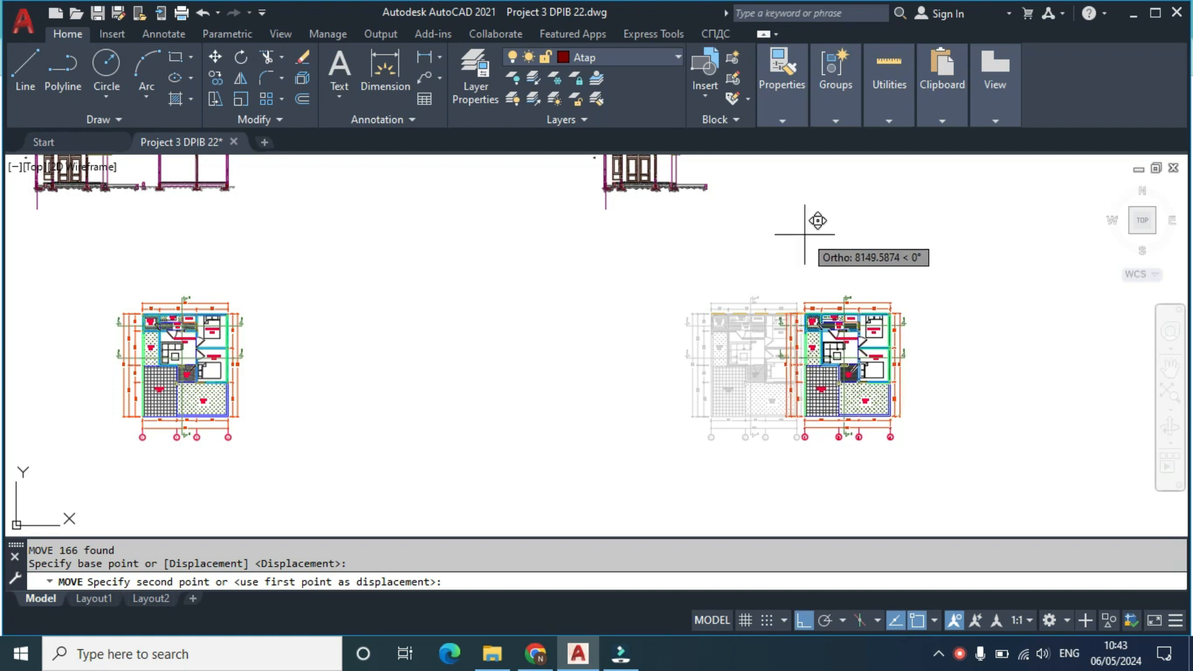
key(F8)
scroll(780, 292, up, 4)
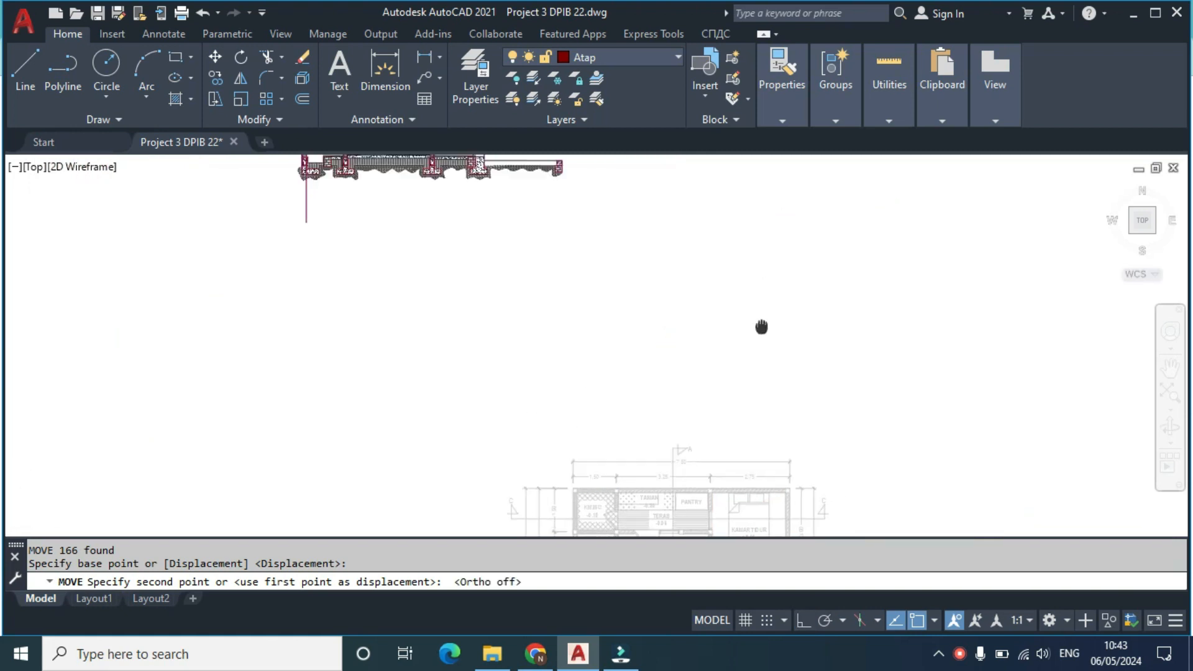
click(775, 295)
Step: Make dinding the current layer and draw a vertical construction line along the outer left wall face at the KM.WC corner
scroll(705, 317, down, 5)
scroll(704, 270, up, 2)
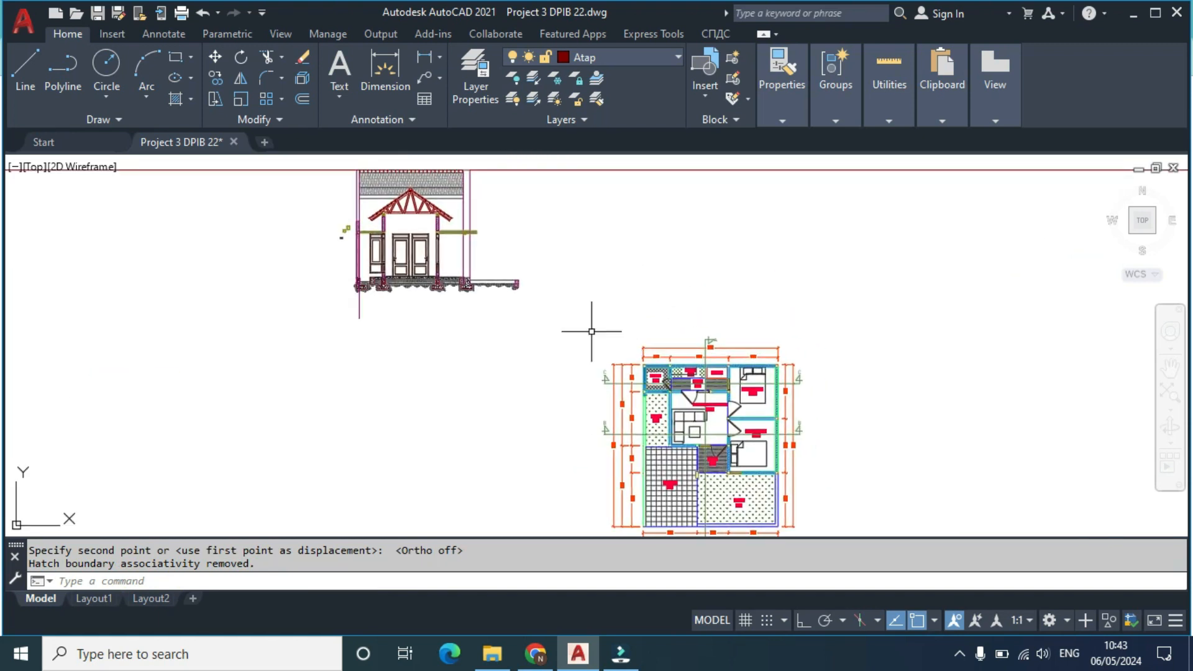
click(641, 58)
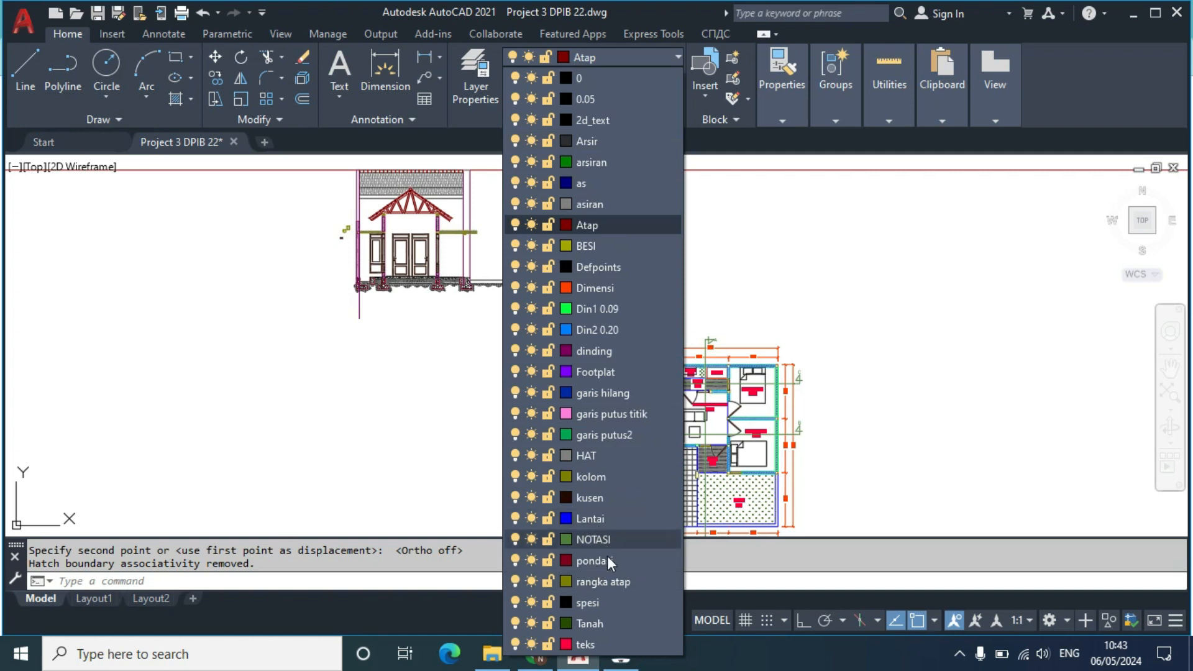
click(606, 348)
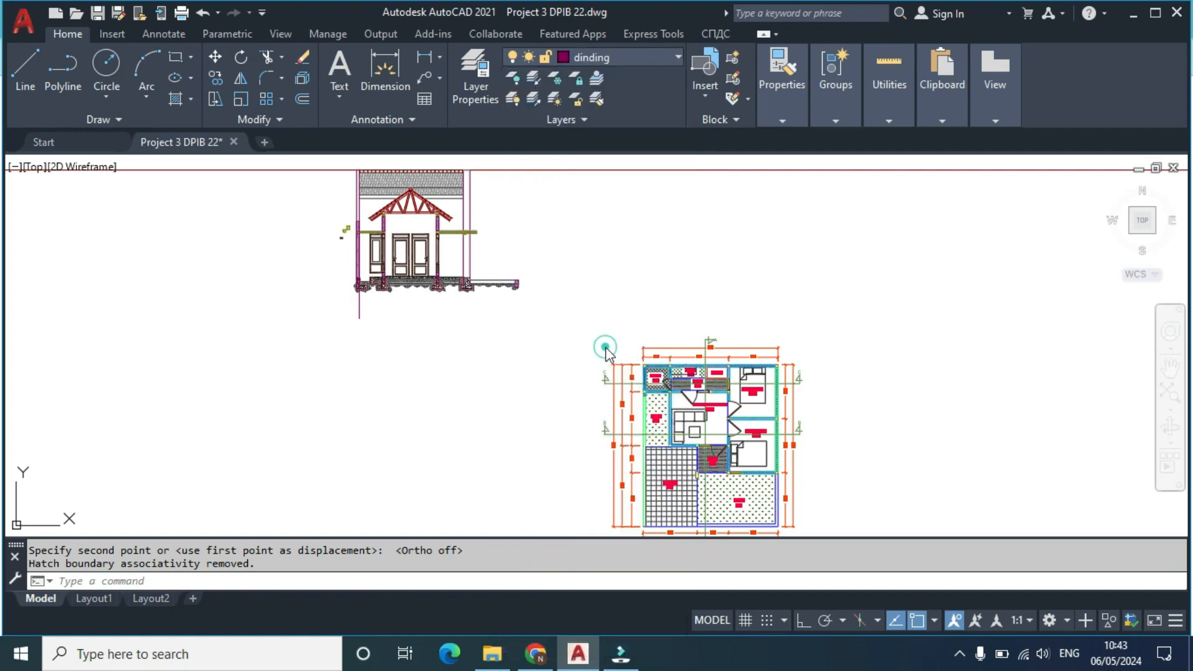
scroll(630, 339, up, 3)
text(x)
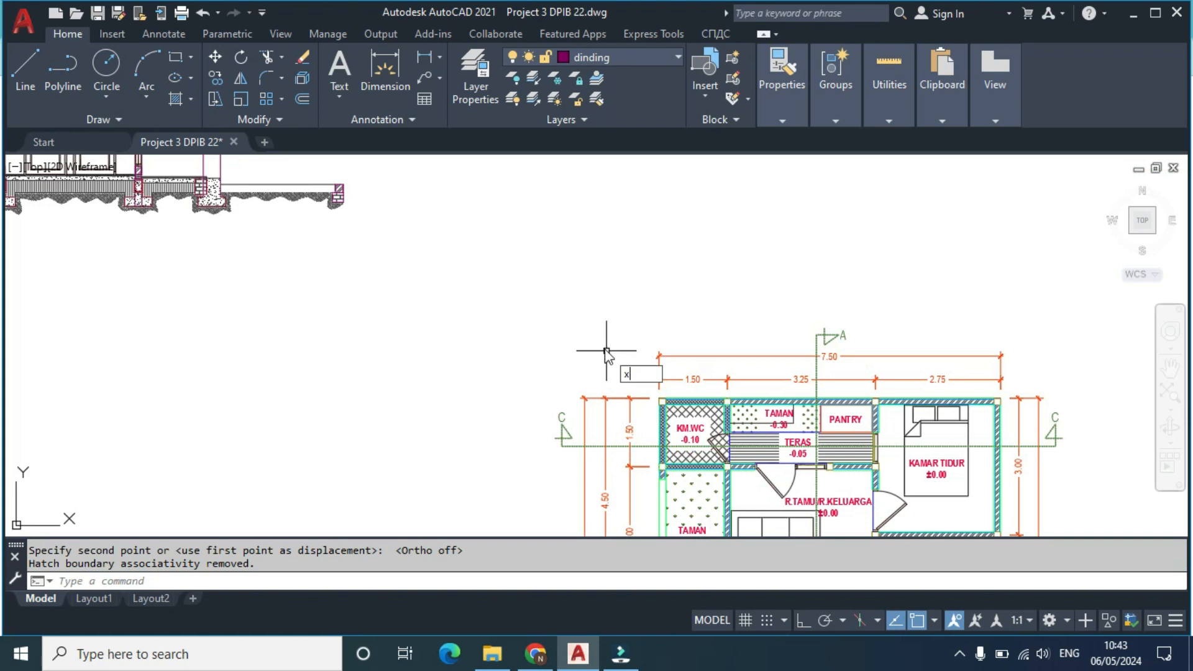
text(l)
key(Return)
scroll(621, 309, up, 5)
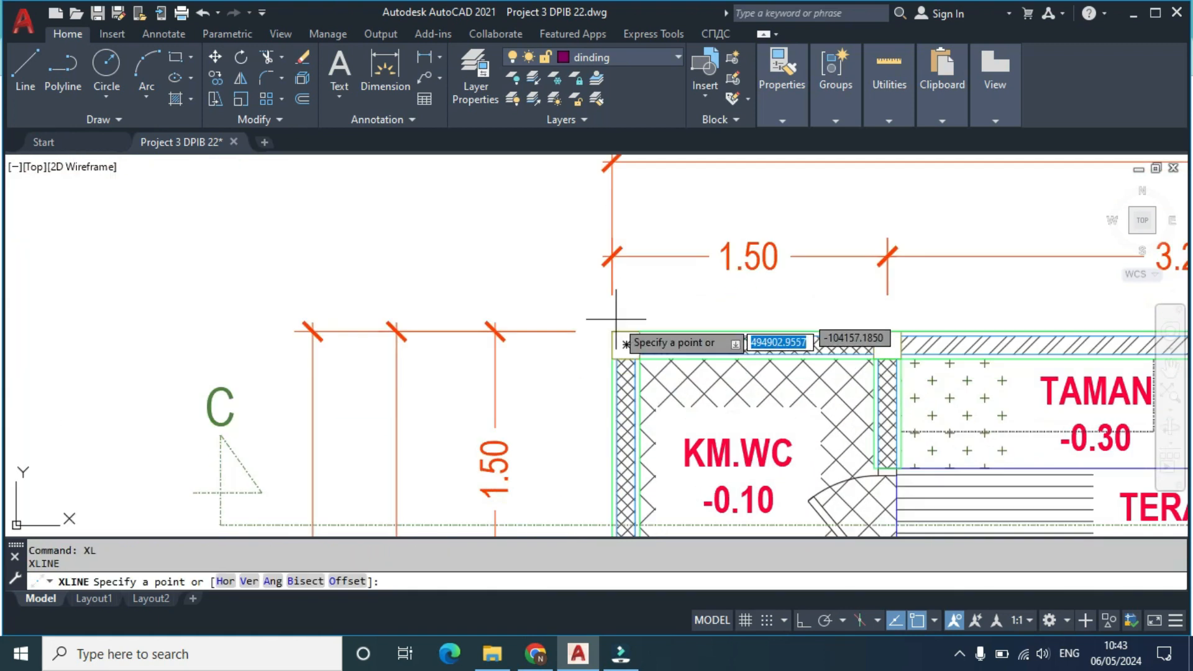
click(612, 330)
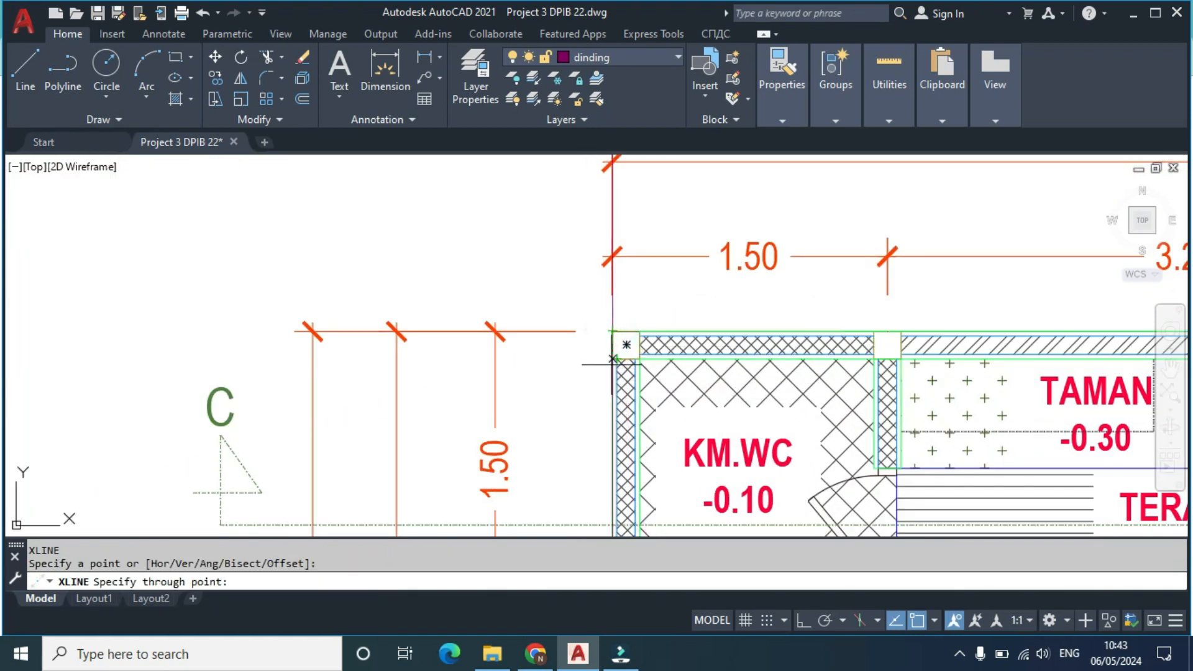
click(612, 358)
key(Return)
Step: Copy the vertical construction line to the TAMAN's left edge and to both faces of the wall between the TAMAN and the living room
click(621, 316)
click(601, 313)
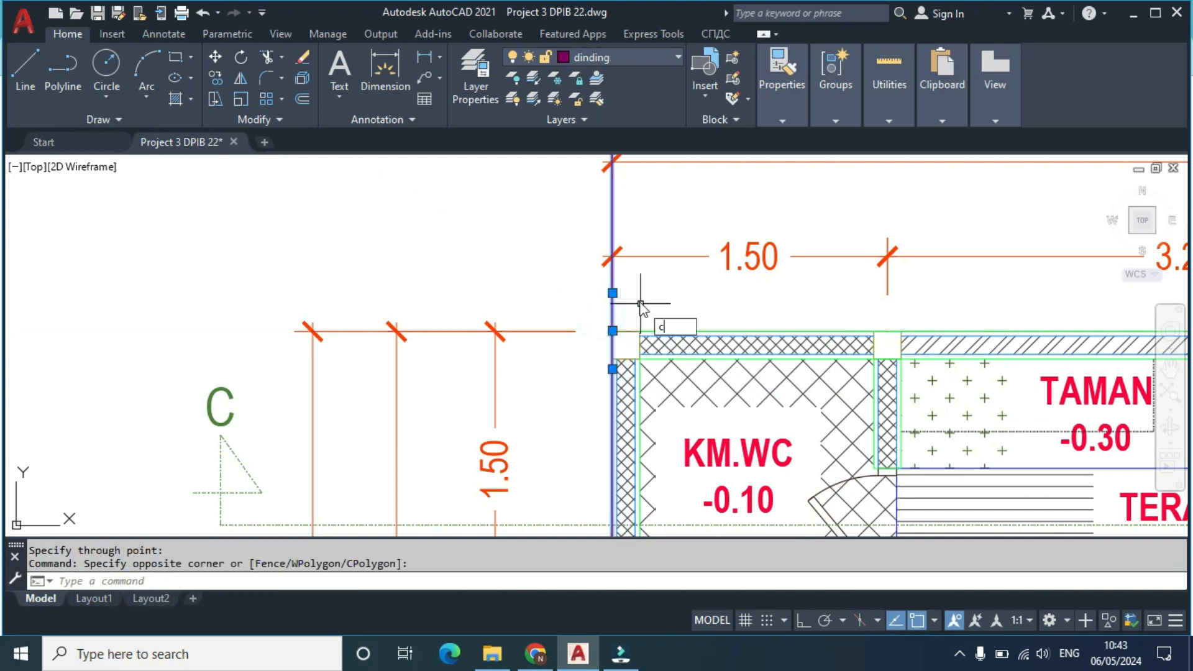
text(co)
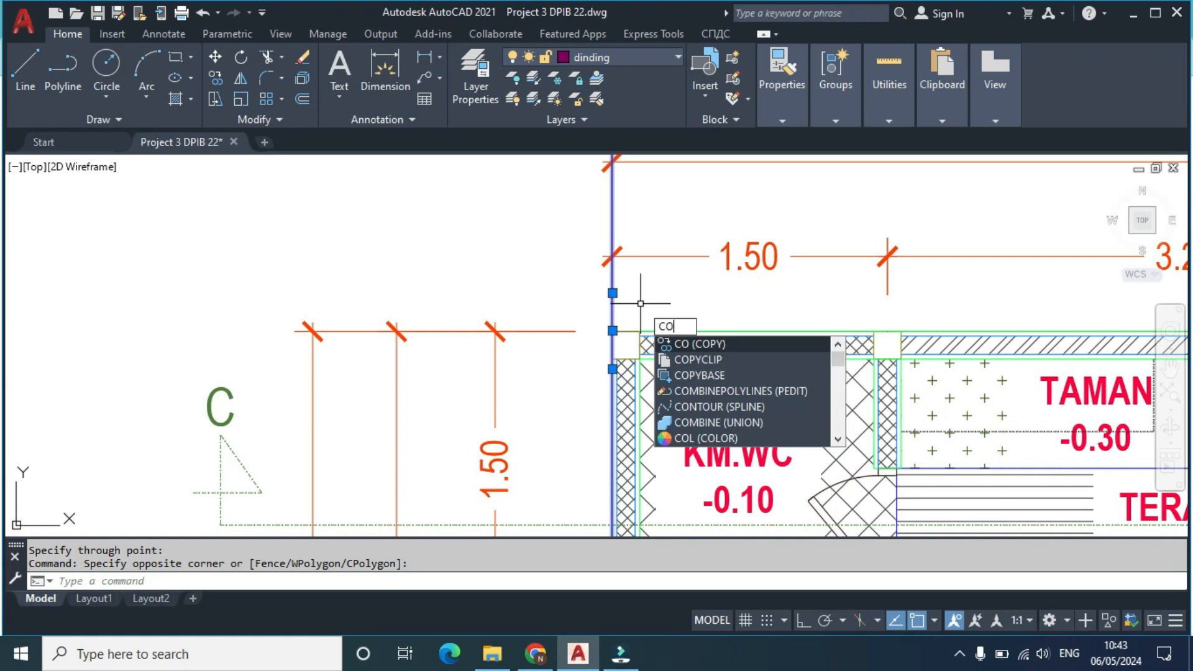
key(Return)
click(612, 358)
scroll(612, 358, down, 5)
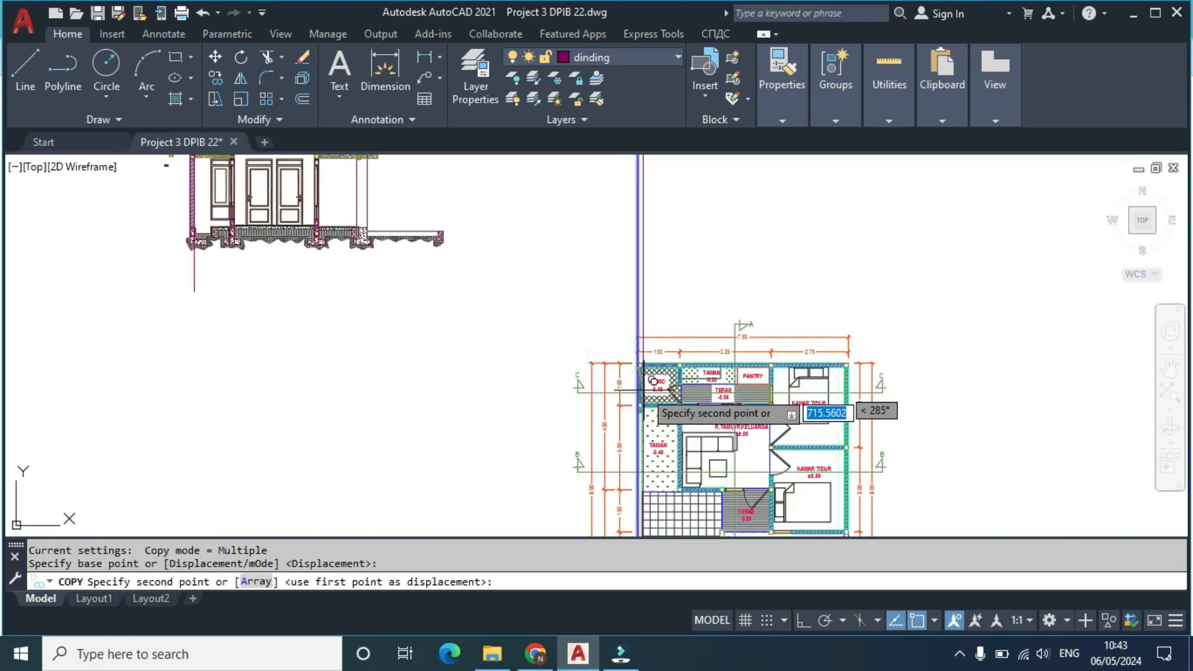
scroll(595, 308, up, 6)
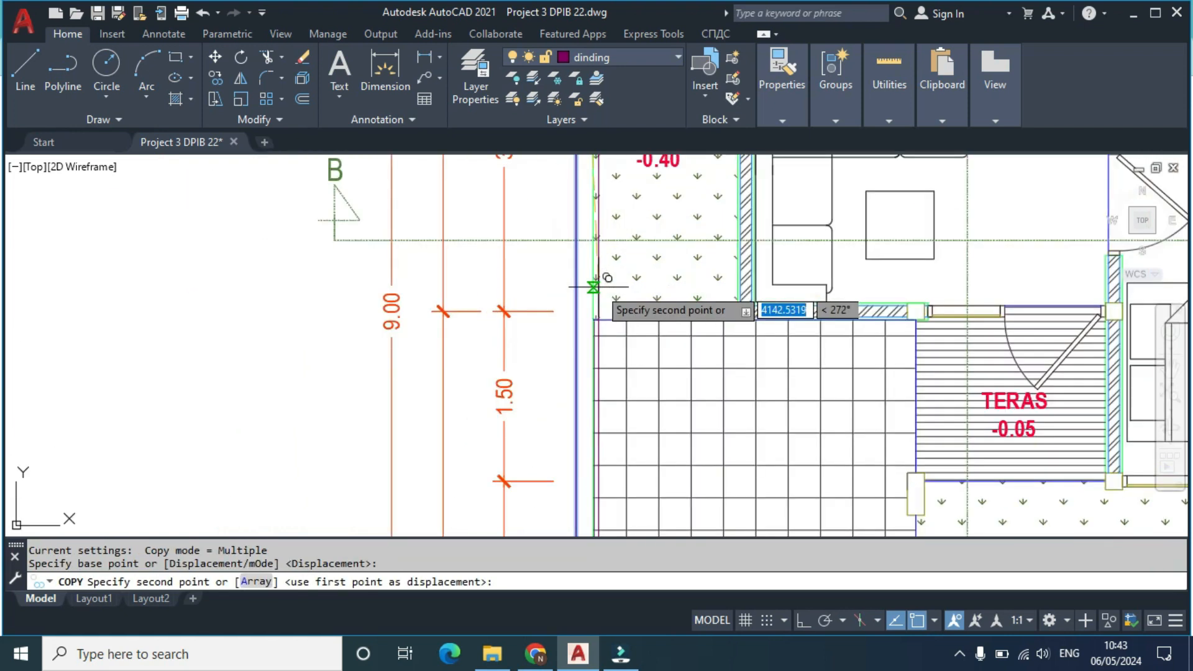
click(590, 212)
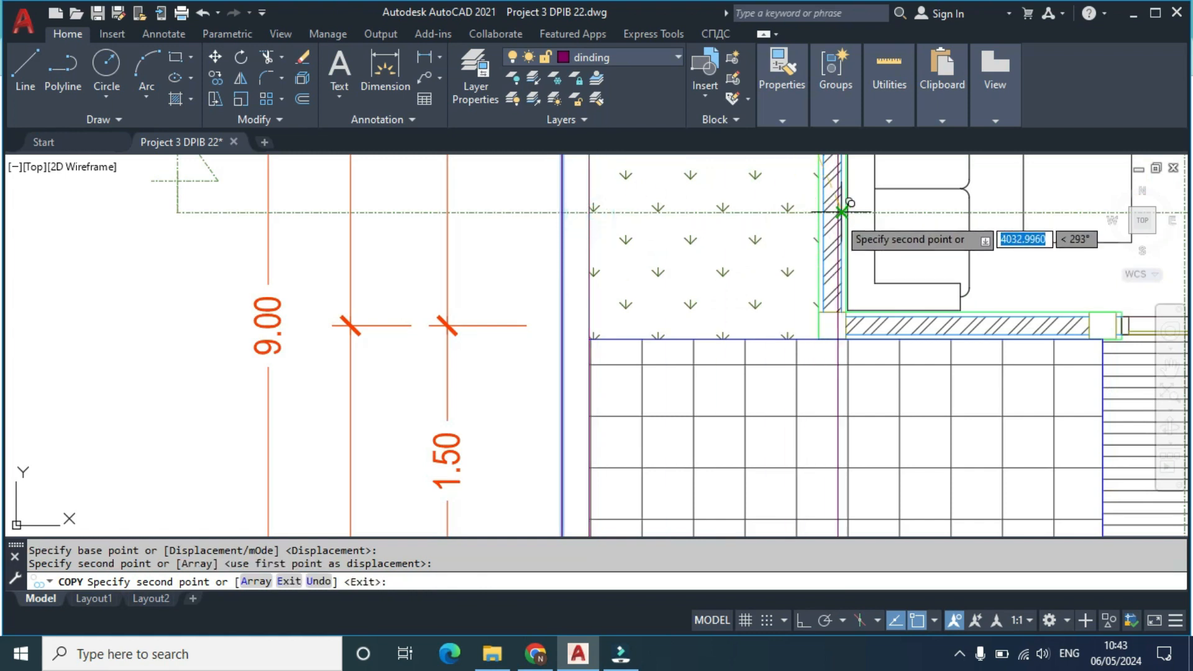
scroll(800, 199, up, 4)
click(795, 198)
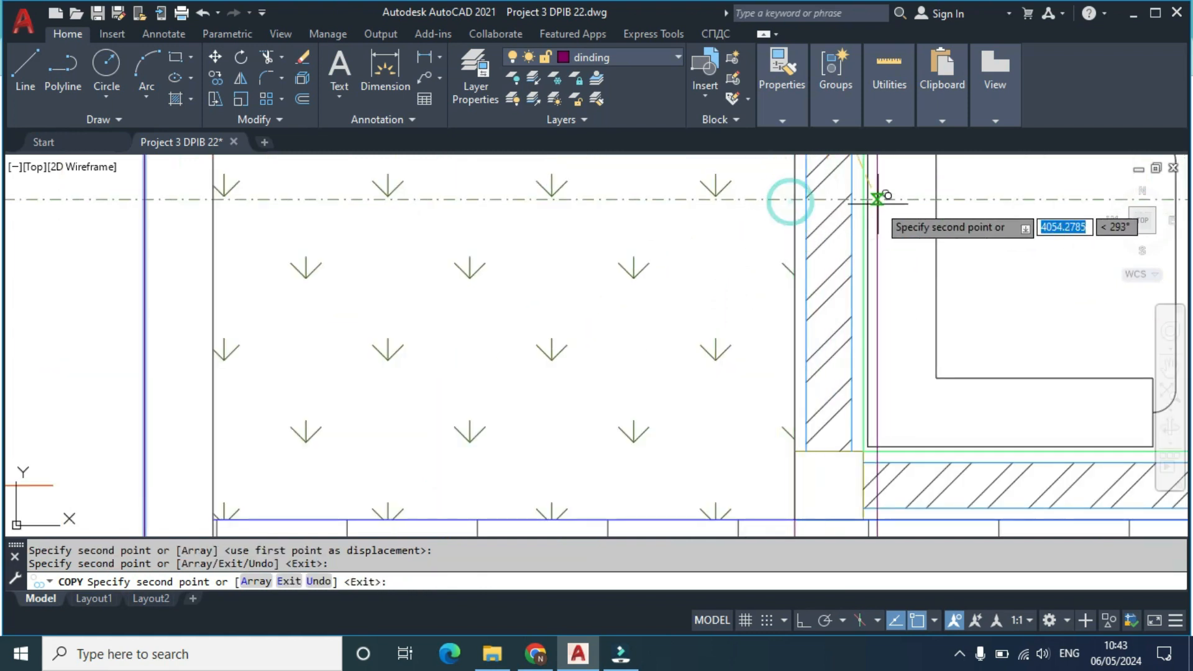
scroll(868, 199, up, 4)
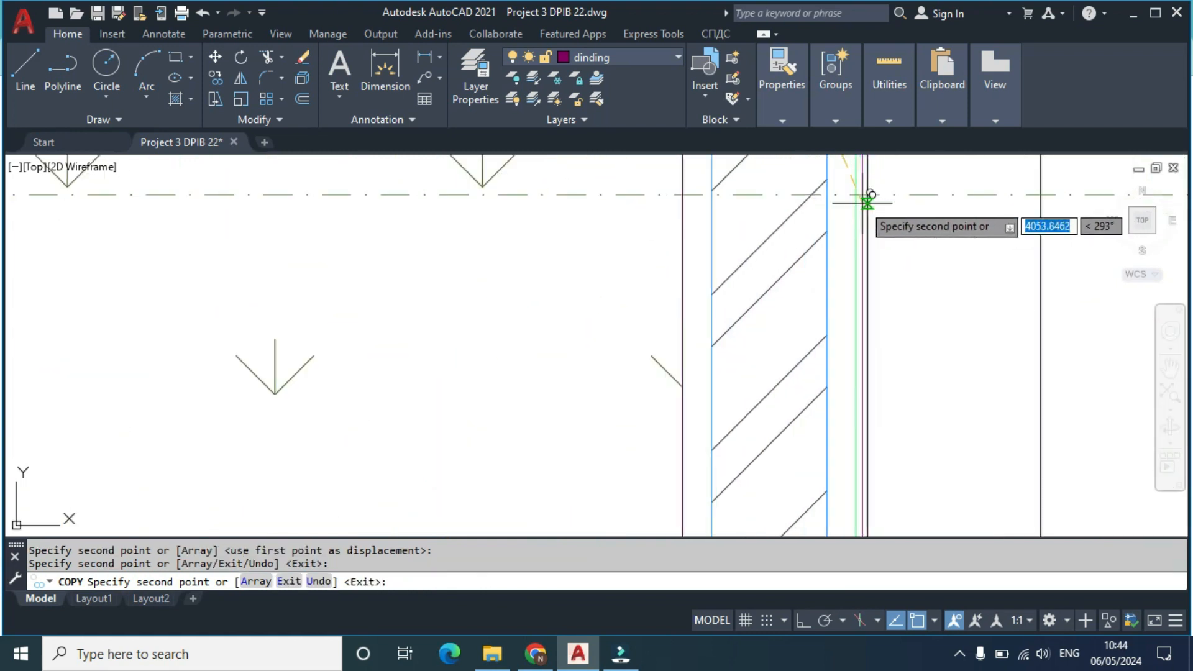
click(864, 186)
Step: Place further copies of the construction line on both faces of the living room–bedroom wall and of the bedrooms' outer right wall
scroll(895, 243, down, 6)
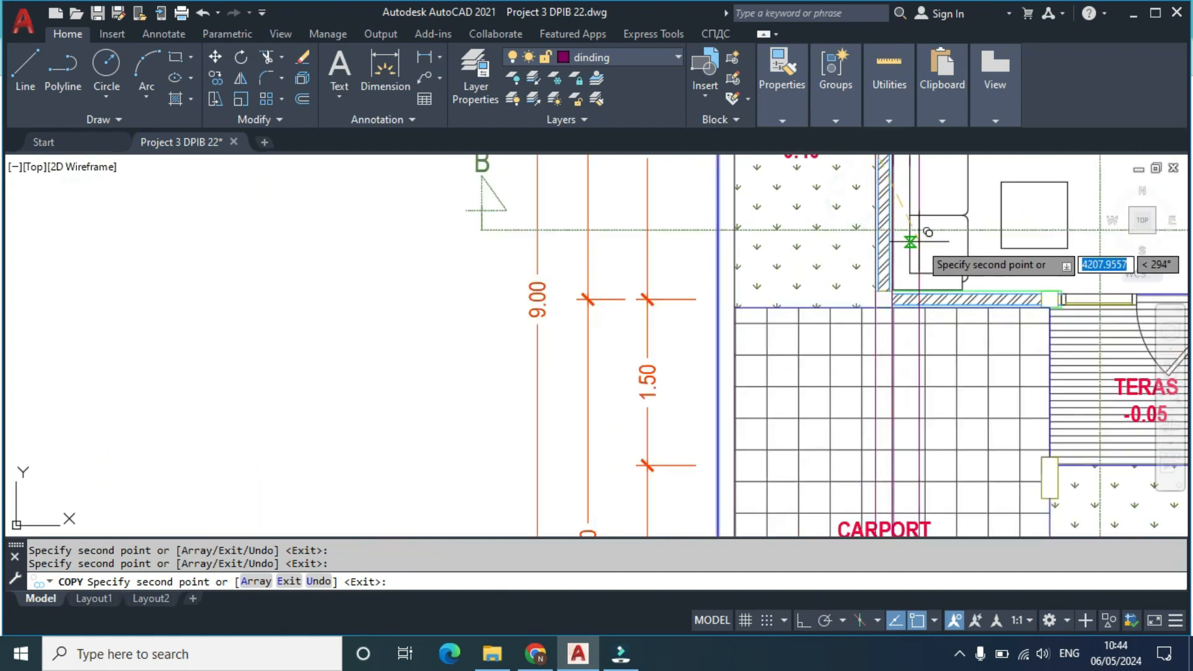
scroll(868, 319, up, 7)
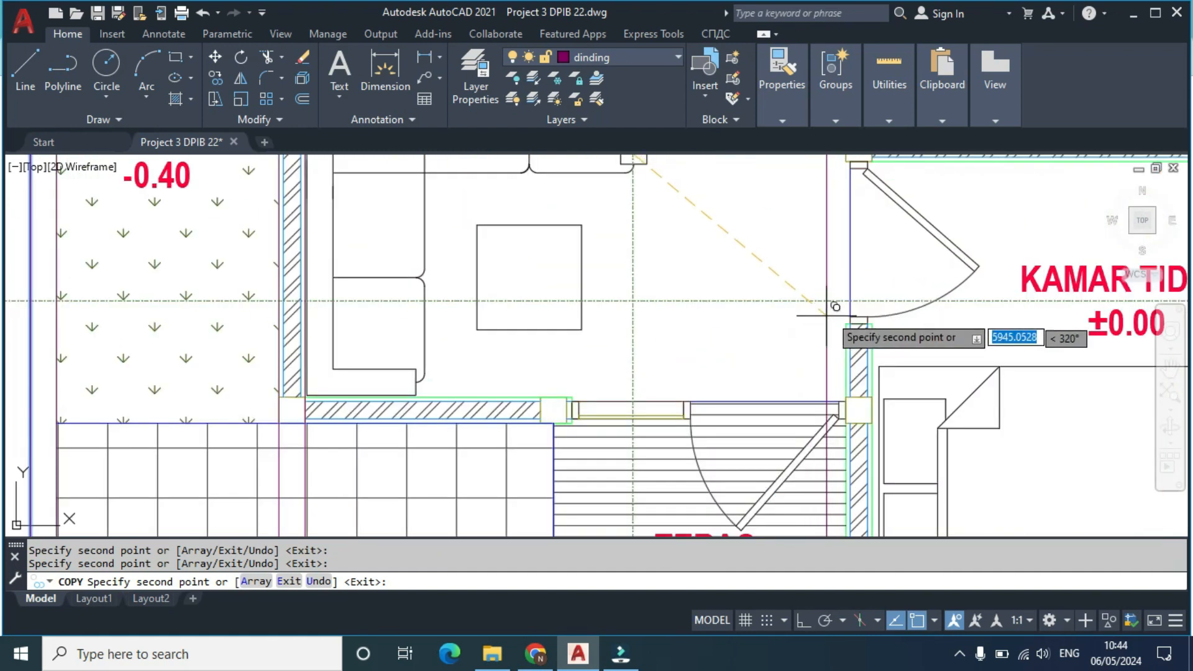
click(859, 336)
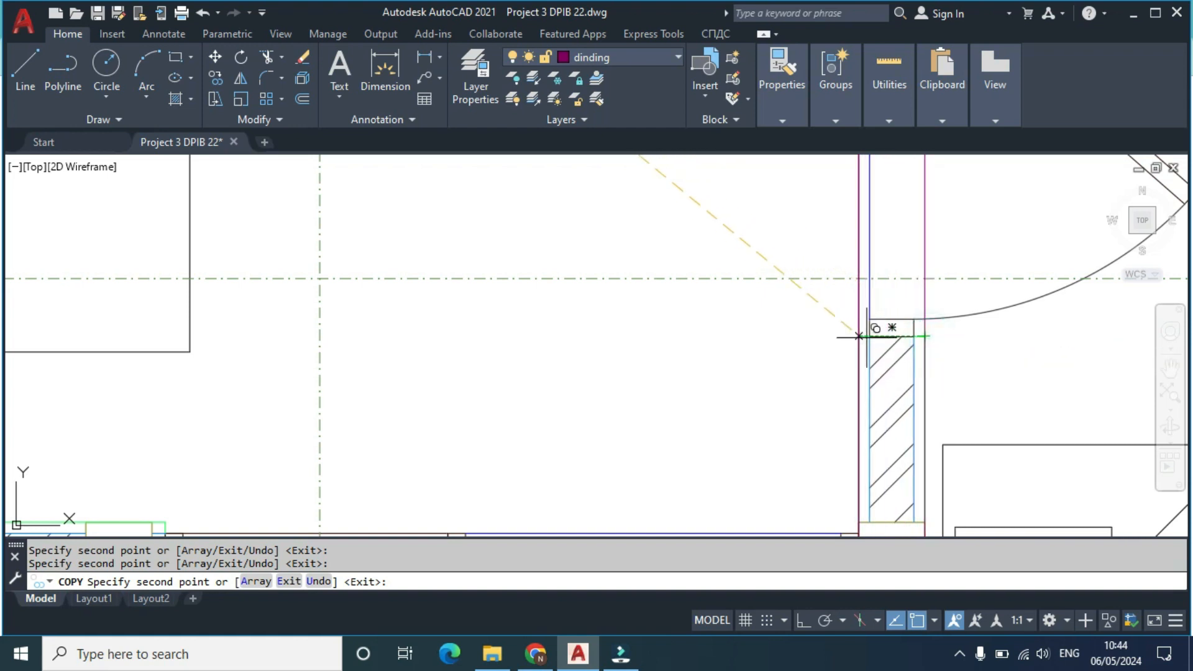
scroll(802, 330, down, 7)
middle_drag(936, 344, 842, 338)
scroll(842, 337, up, 6)
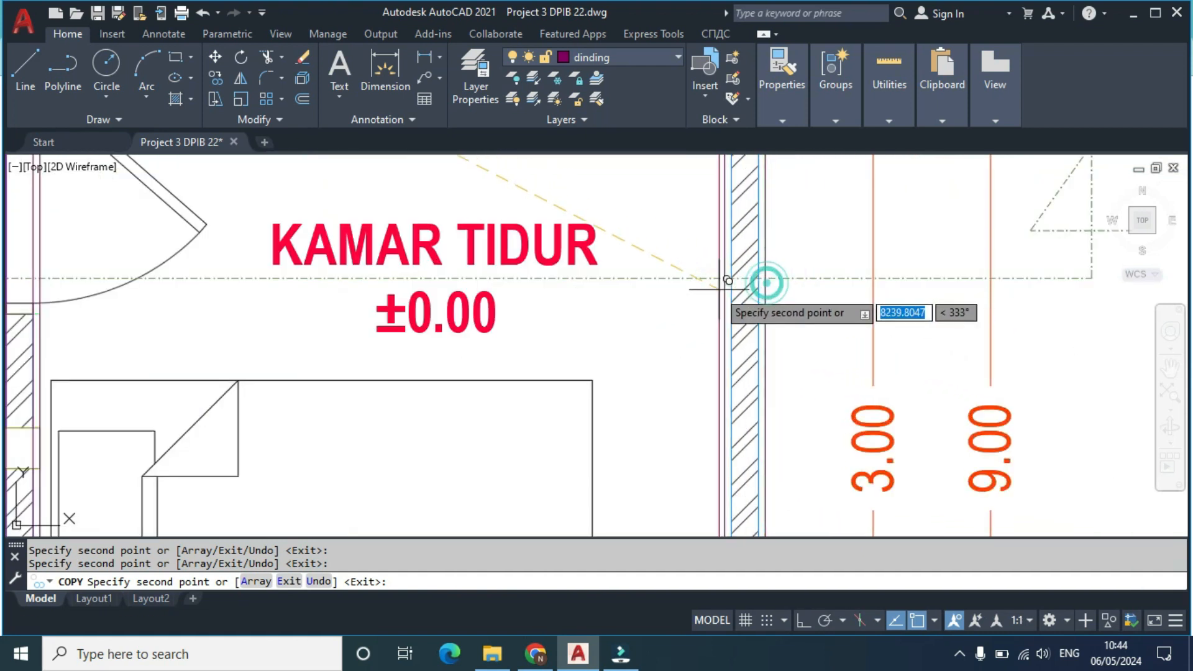
scroll(720, 286, down, 5)
scroll(639, 289, down, 5)
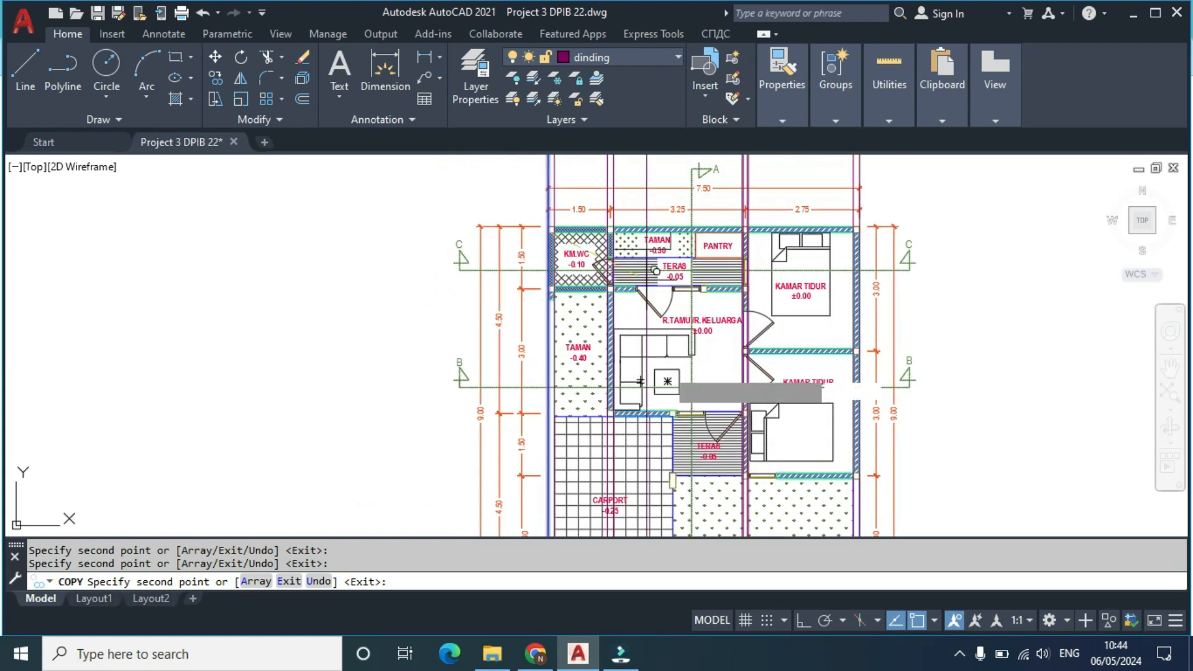
key(Escape)
Step: Draw a horizontal construction line at floor level, along the top of the cross-hatched block beneath the copied section's right-hand wall
scroll(641, 325, up, 4)
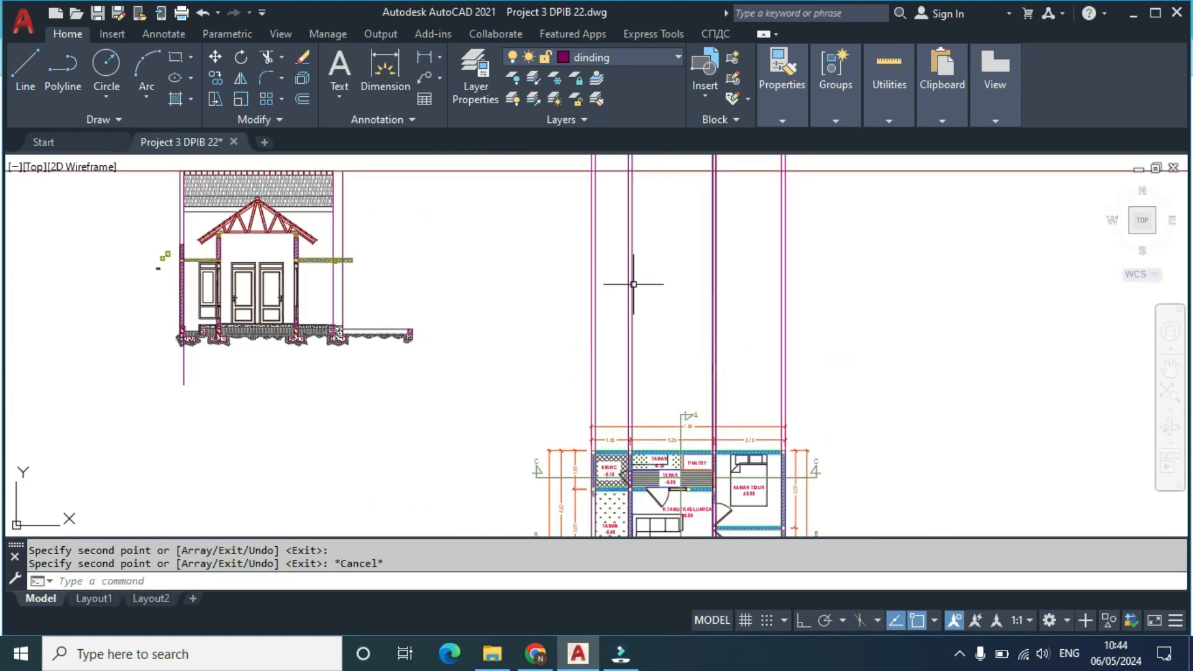
middle_drag(638, 265, 645, 227)
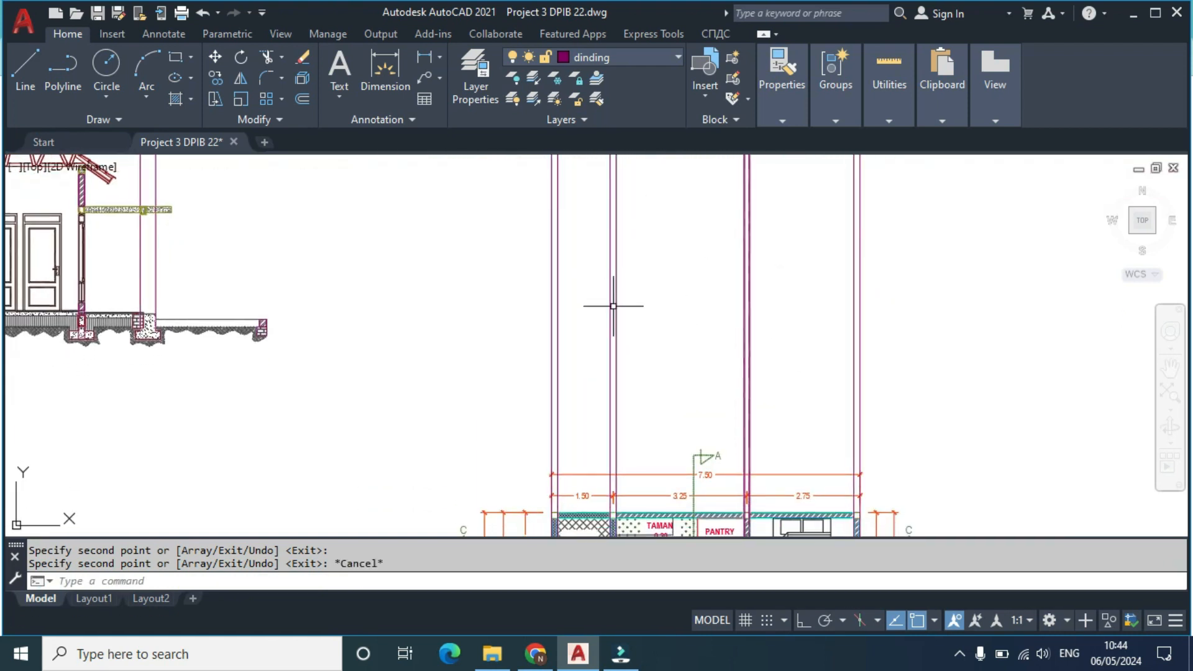
text(l)
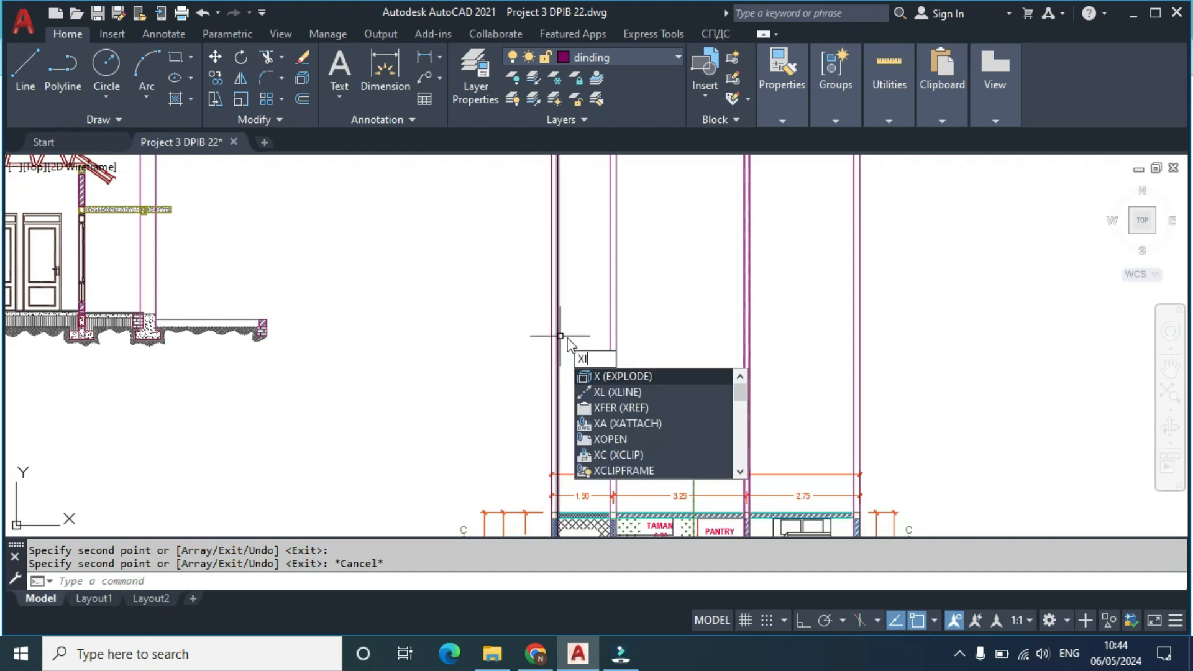
key(Return)
mouse_move(405, 338)
middle_down()
mouse_move(547, 306)
mouse_move(665, 306)
middle_up()
scroll(321, 274, up, 6)
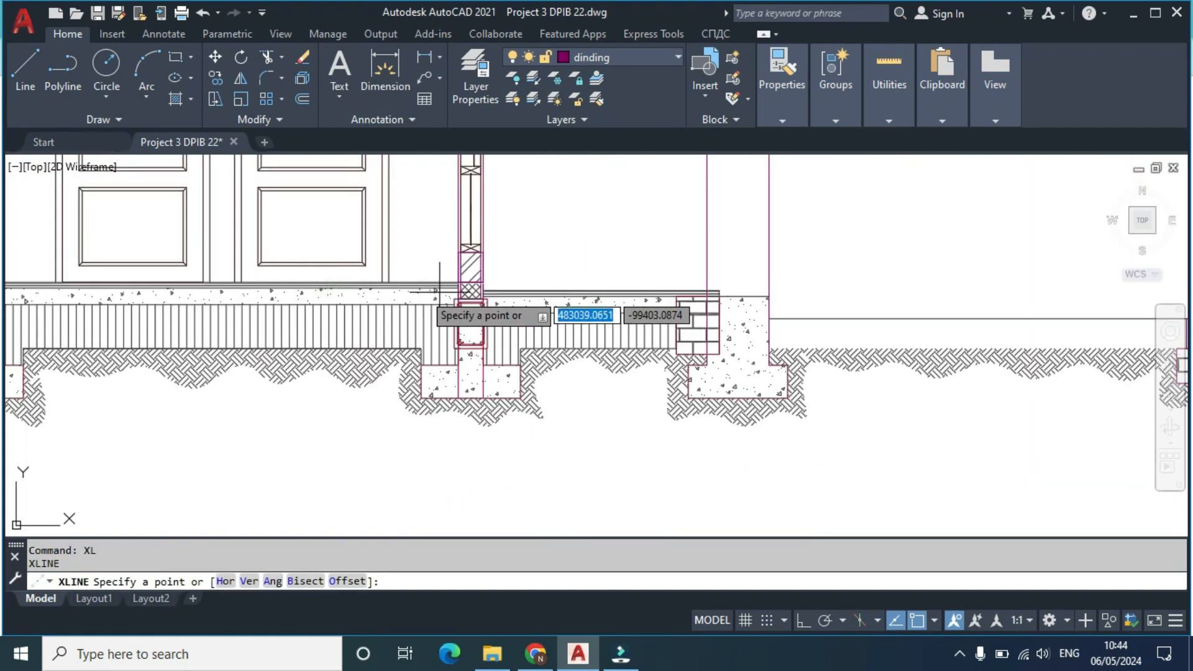
click(517, 265)
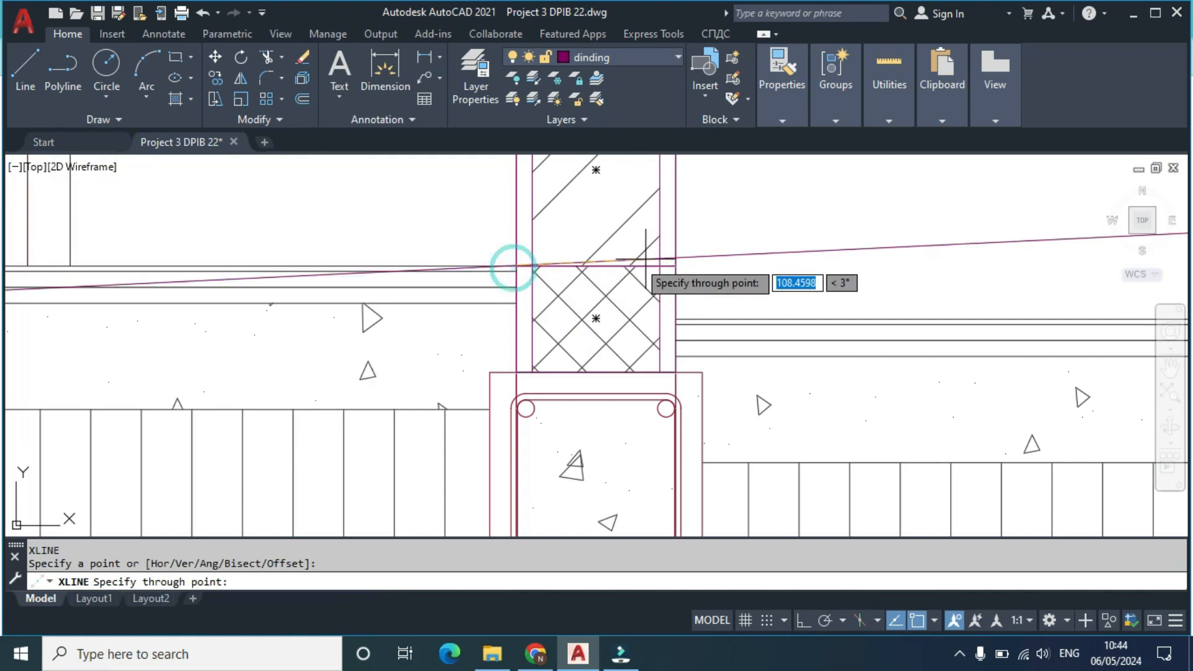
click(676, 268)
key(Escape)
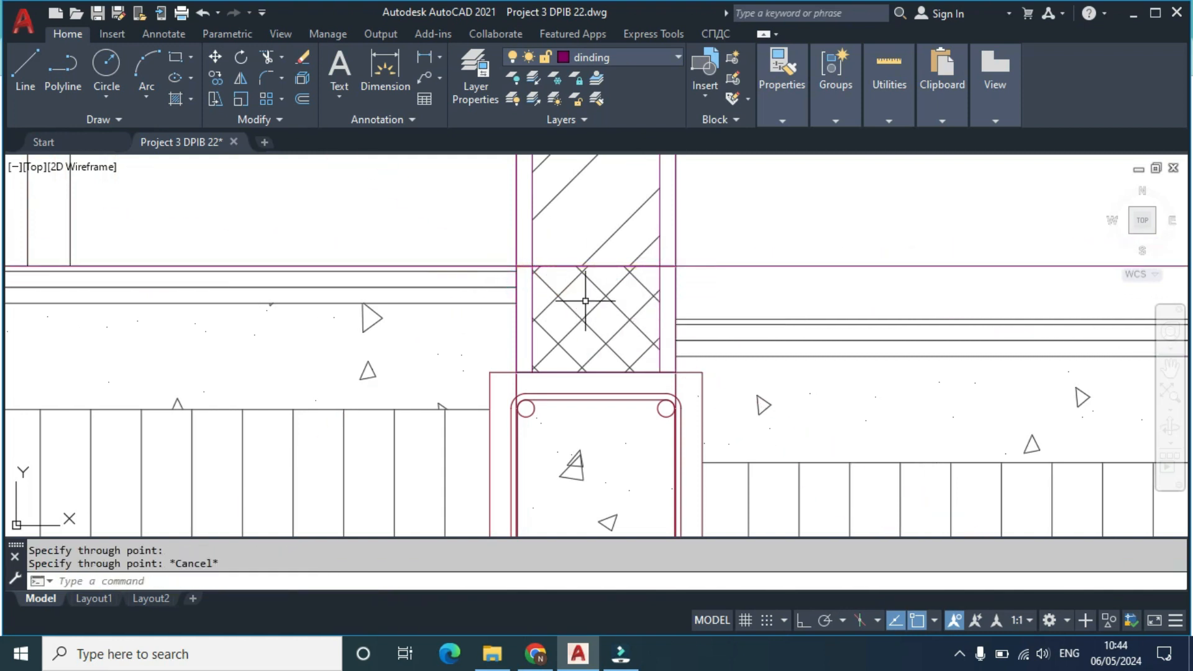
Step: Trim all the vertical construction lines below the horizontal floor-level line, above the copied floor plan
scroll(677, 271, down, 8)
middle_drag(859, 314, 617, 232)
scroll(638, 243, up, 2)
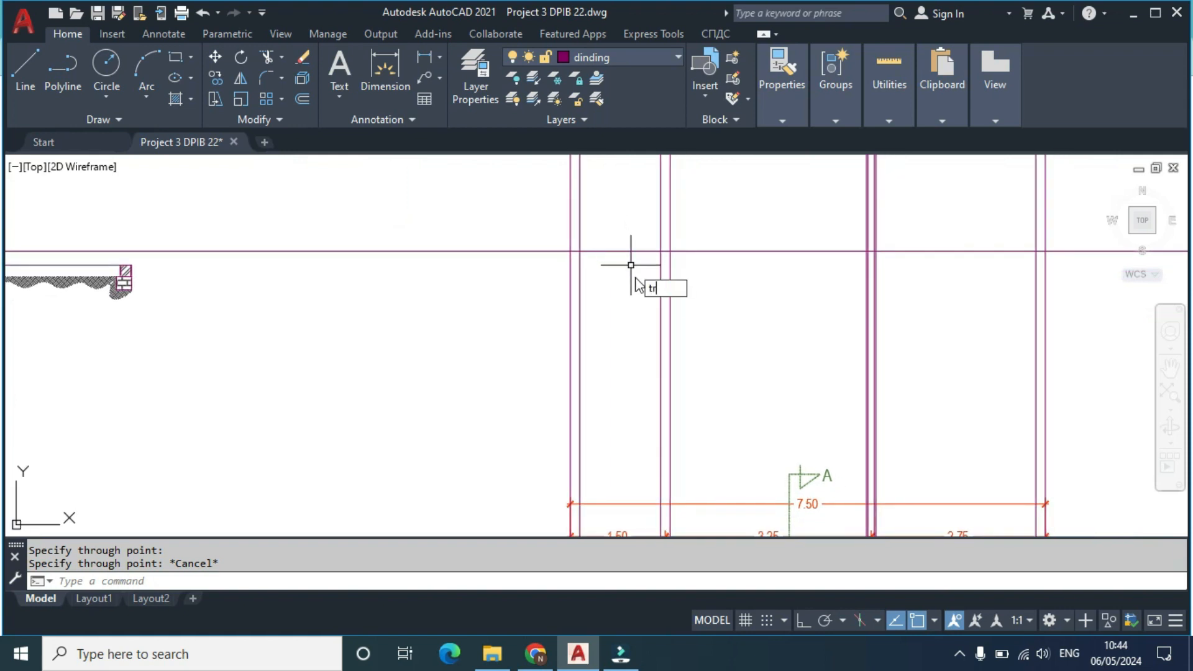
text(tr)
key(Return)
mouse_move(1082, 322)
mouse_down()
mouse_move(624, 298)
mouse_move(522, 310)
mouse_up()
key(Escape)
Step: Examine where section line B crosses the TAMAN in the floor plan and how the trimmed lines relate to it
scroll(566, 296, down, 2)
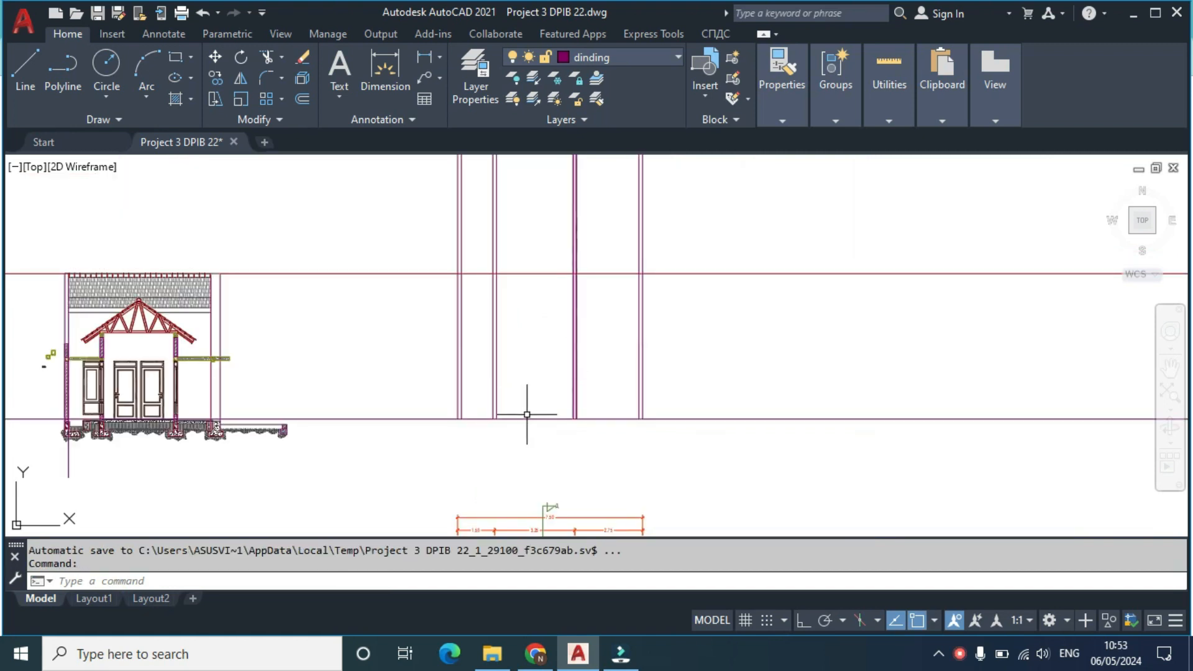
middle_drag(553, 470, 592, 336)
scroll(611, 368, down, 2)
scroll(541, 463, up, 4)
scroll(535, 442, up, 5)
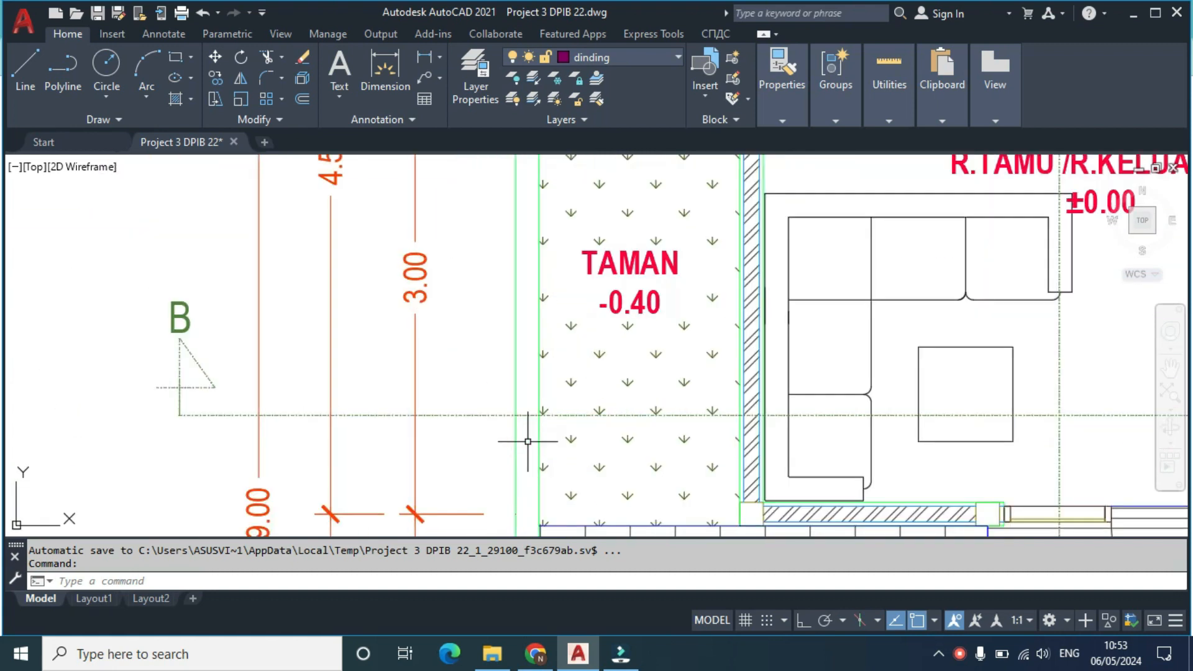
click(483, 425)
click(475, 397)
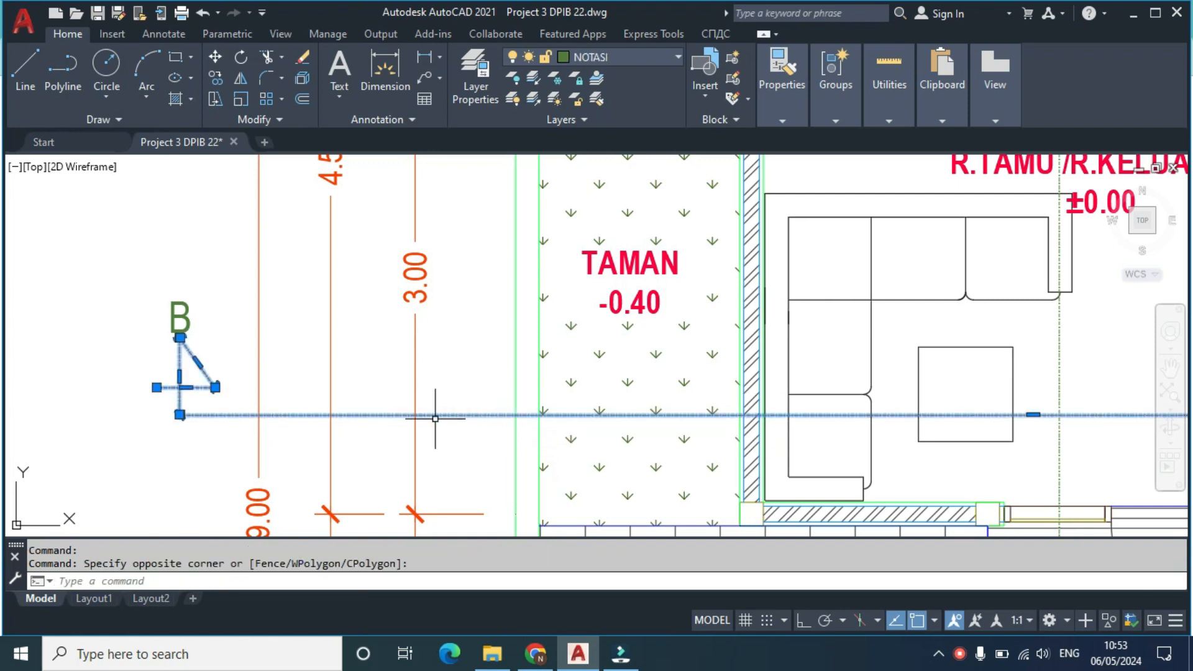
scroll(512, 404, down, 6)
middle_drag(537, 345, 493, 447)
middle_drag(482, 309, 528, 486)
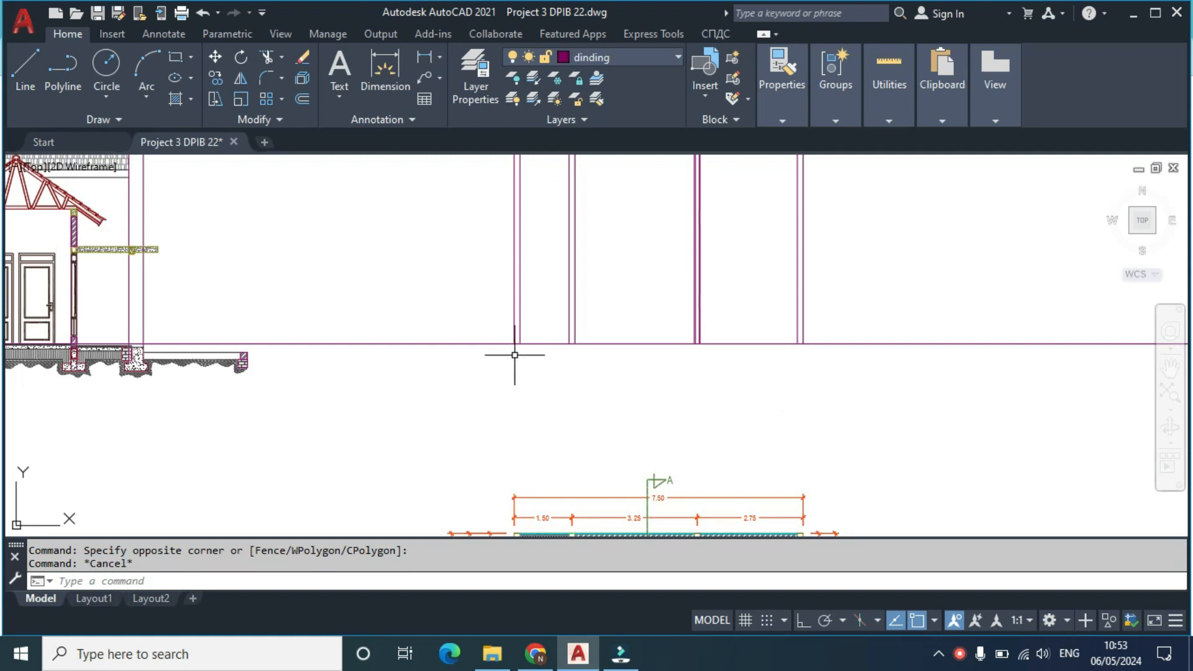
scroll(519, 333, up, 4)
scroll(587, 373, down, 3)
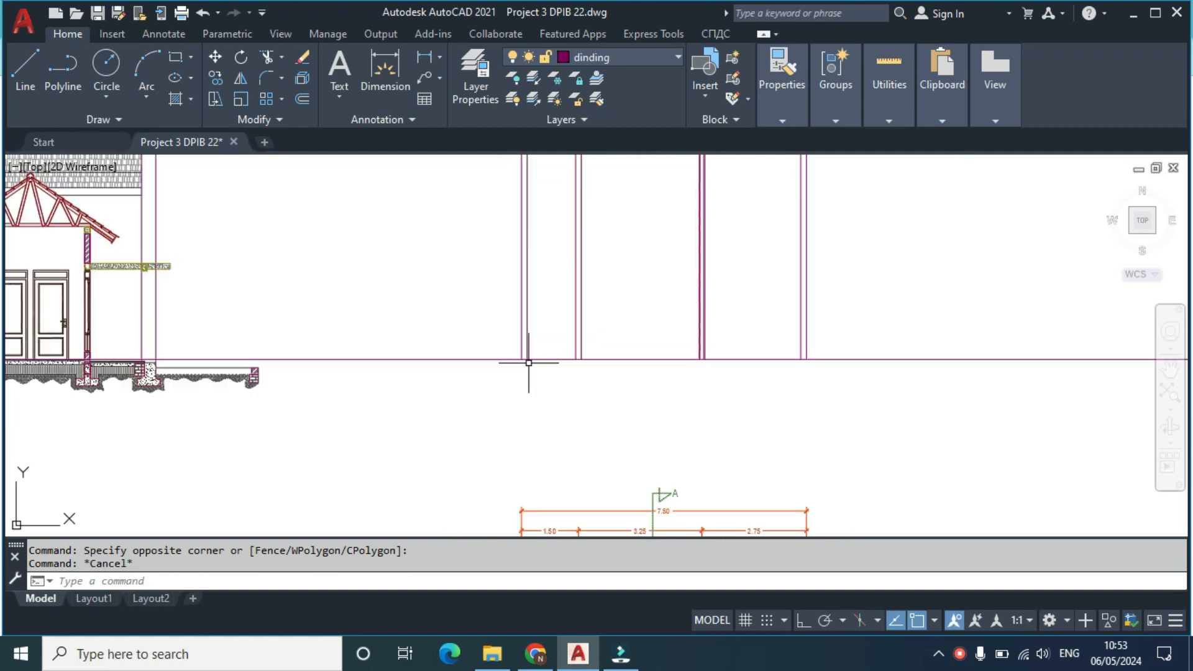
Step: Copy the horizontal floor-level line 100 units down to the underside of the cross-hatched block beneath the wall
mouse_move(247, 415)
middle_down()
mouse_move(481, 389)
mouse_move(612, 358)
middle_up()
scroll(595, 332, up, 4)
middle_drag(1071, 324, 423, 392)
middle_drag(769, 393, 879, 346)
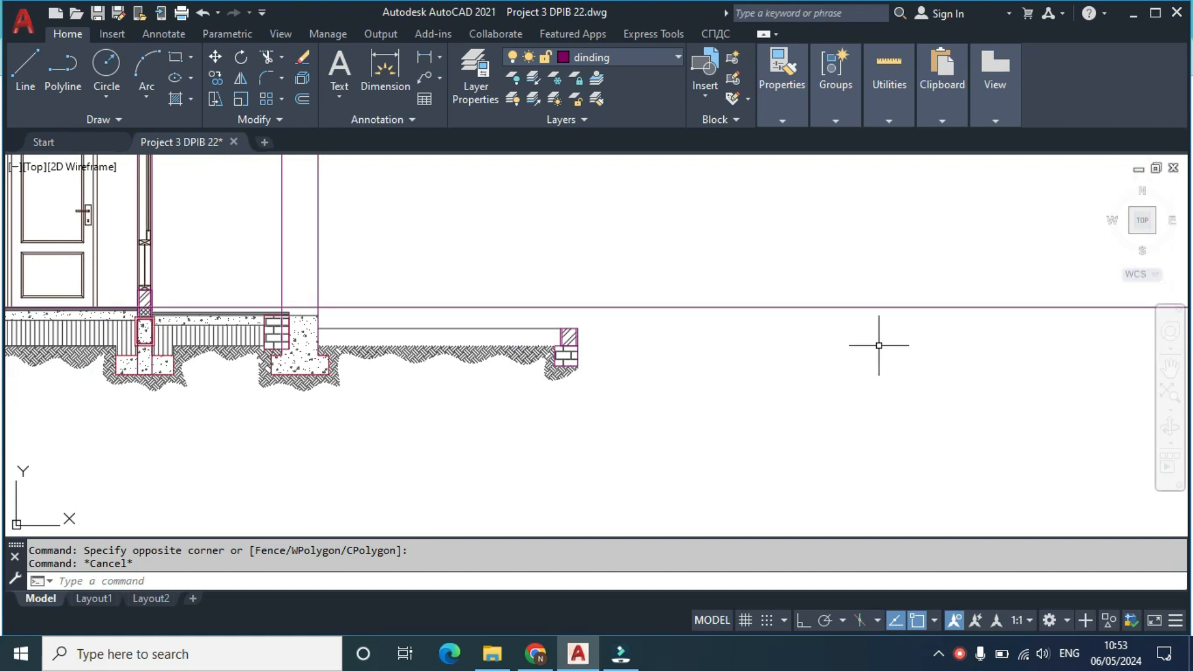
click(814, 328)
click(765, 299)
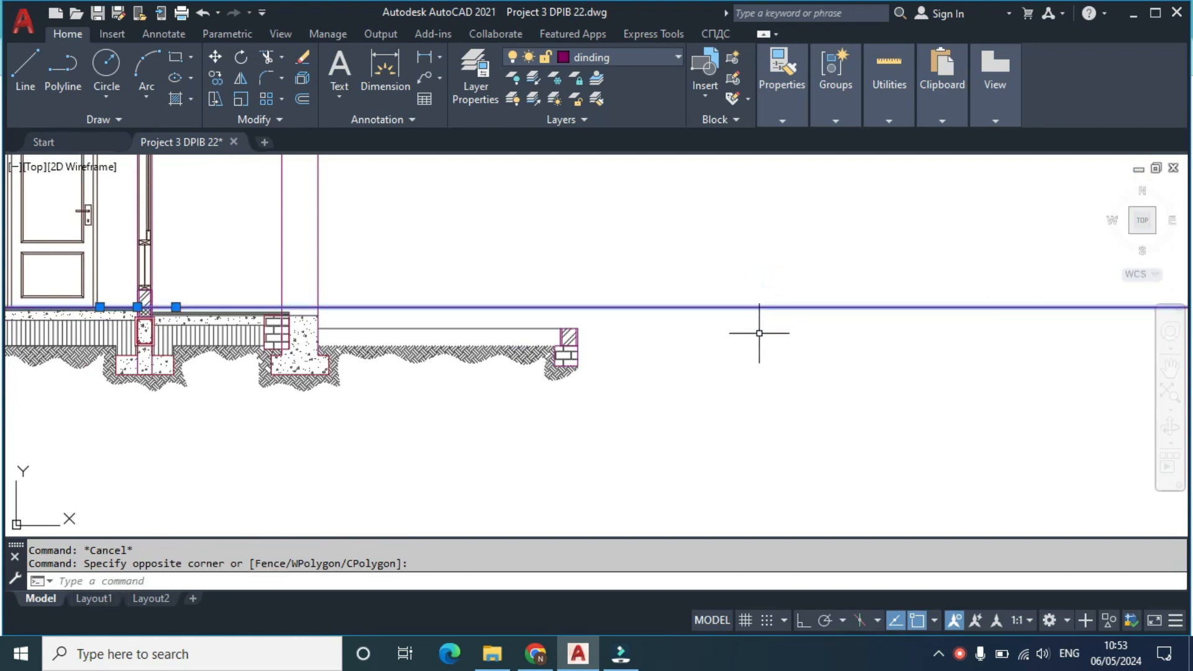
text(co)
key(Return)
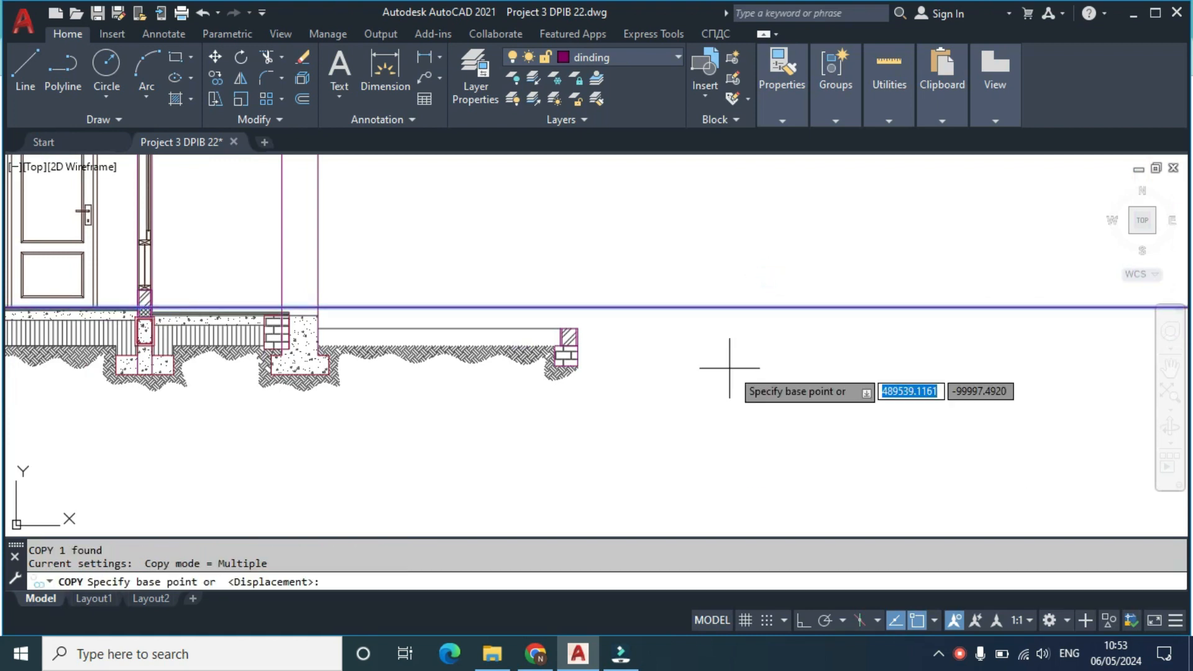
scroll(153, 359, up, 4)
scroll(73, 268, up, 2)
mouse_move(187, 230)
middle_down()
mouse_move(323, 298)
mouse_move(360, 301)
middle_up()
click(427, 246)
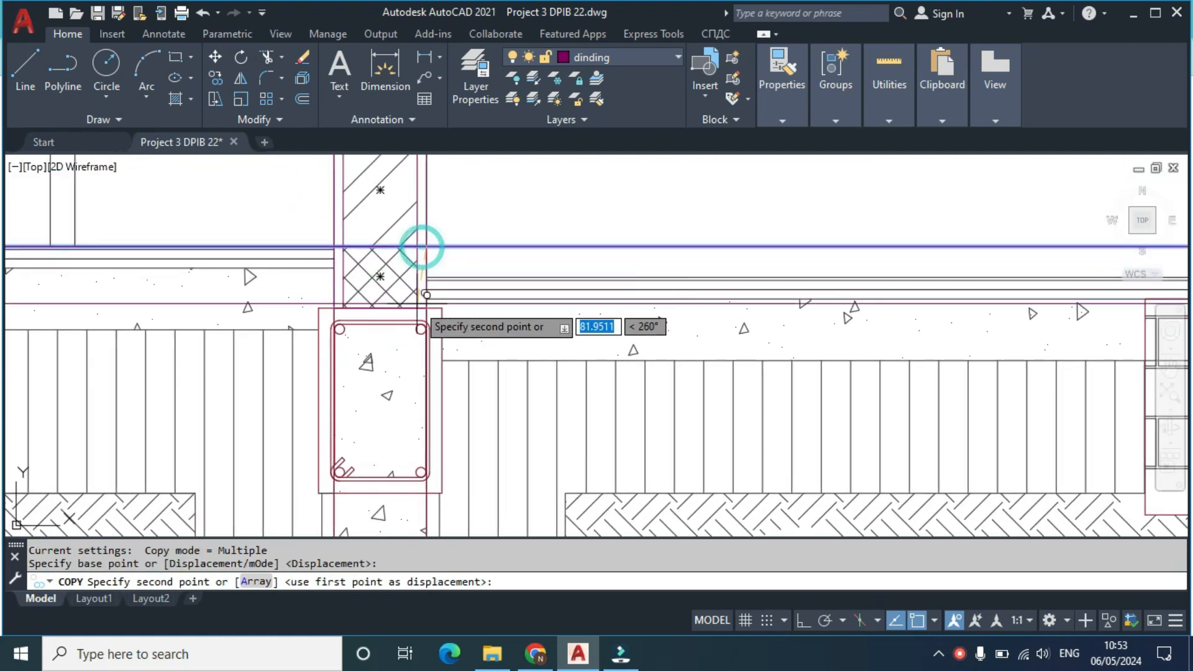
click(427, 308)
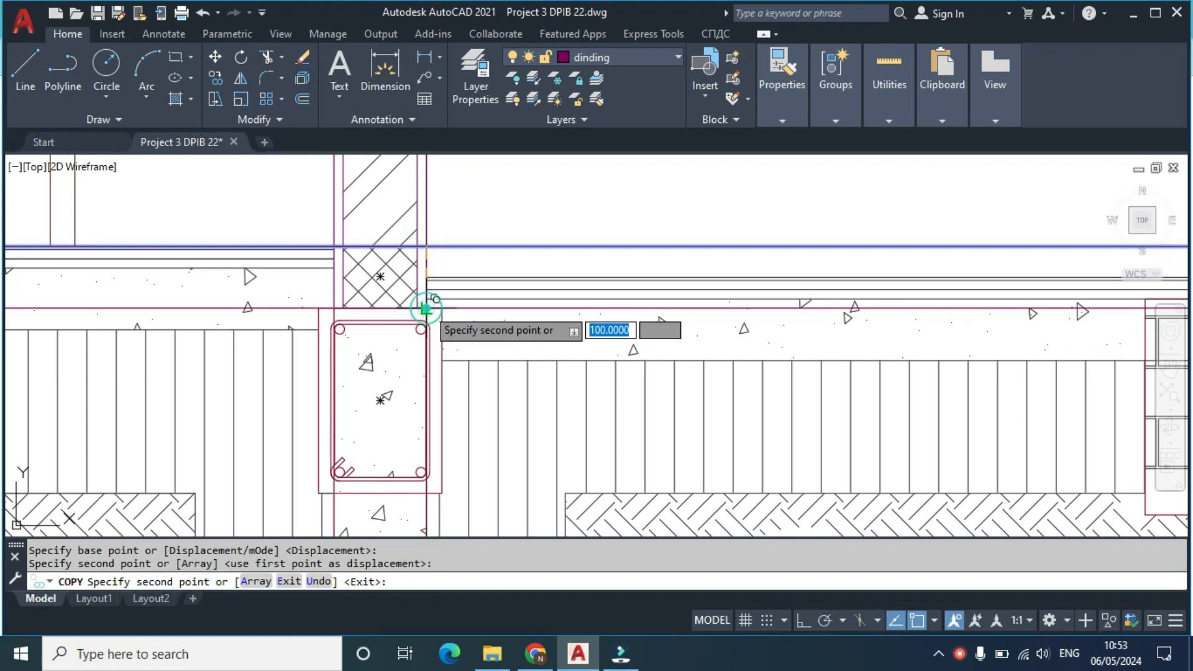
key(Escape)
Step: Copy the reinforced beam and concrete footing from the existing section to beneath the projected living room–bedroom wall
scroll(501, 345, down, 3)
scroll(404, 310, up, 3)
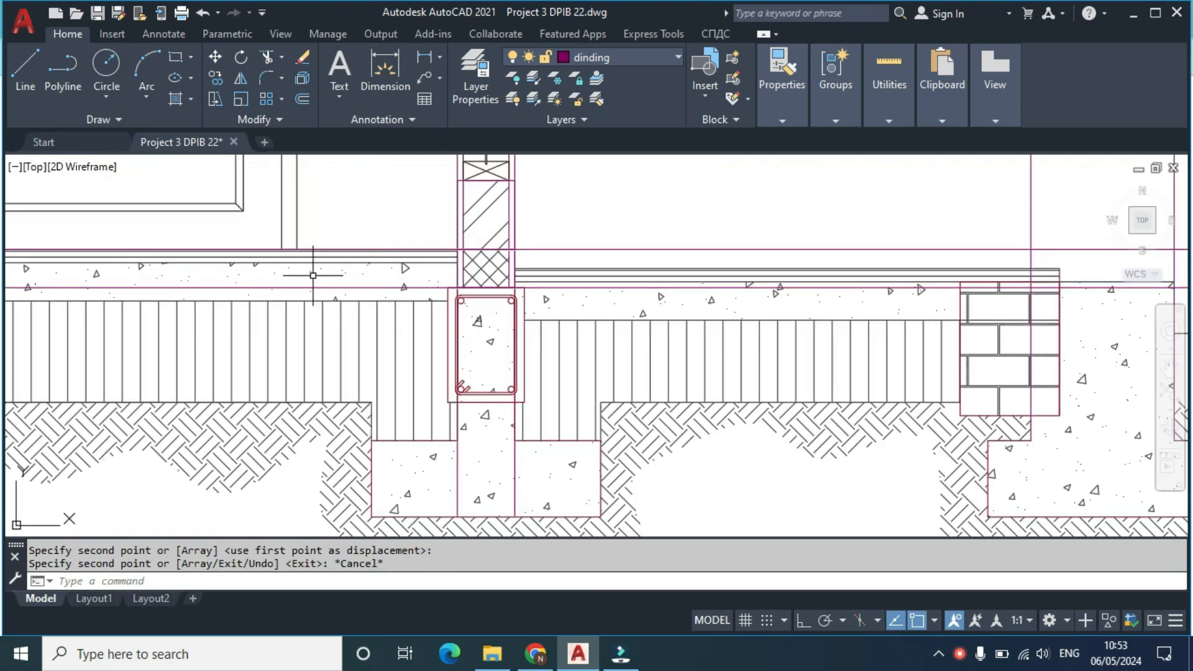
click(317, 276)
middle_drag(636, 490, 635, 445)
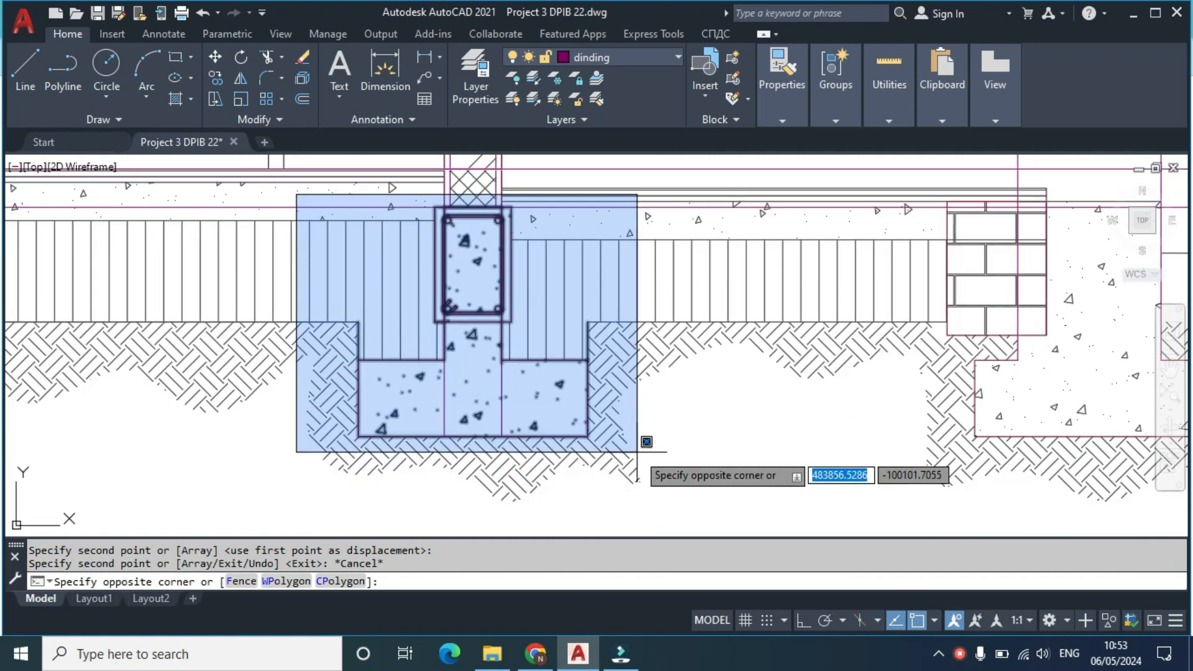
click(646, 457)
middle_drag(506, 389, 518, 454)
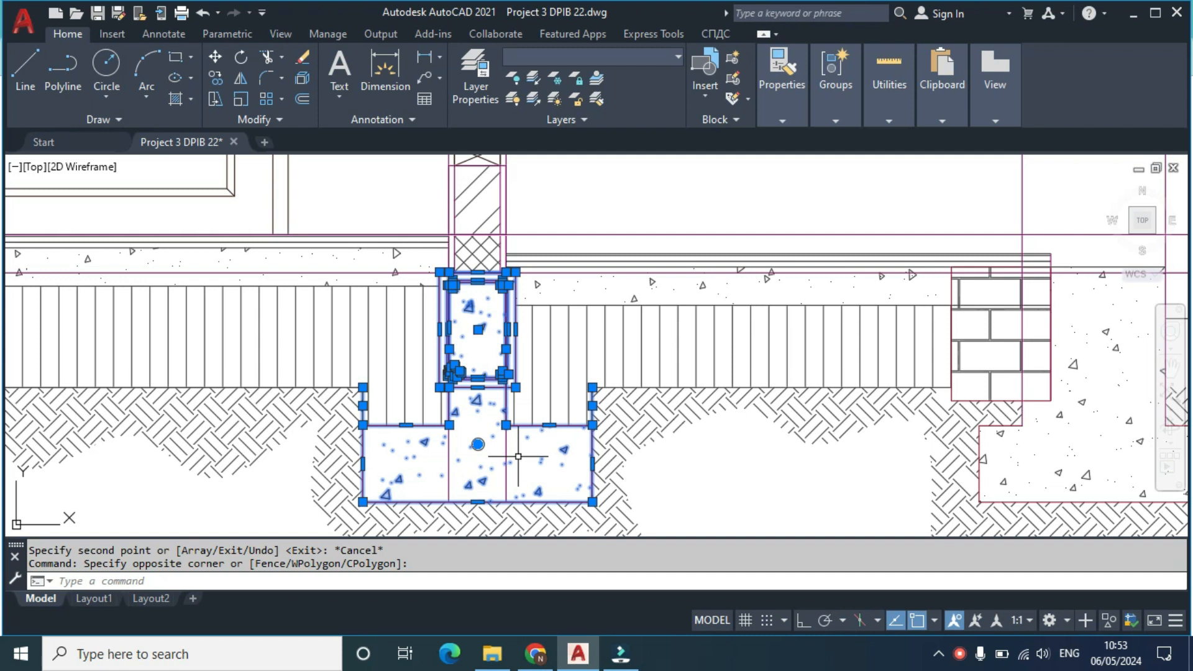
text(o)
key(Return)
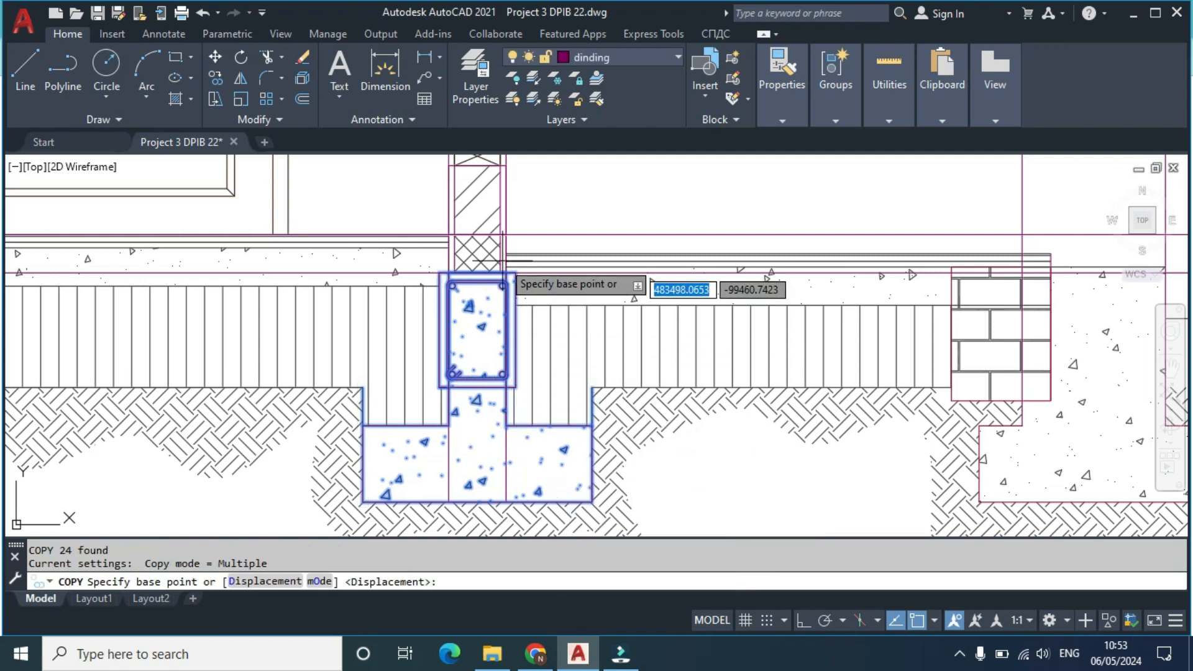
scroll(514, 243, up, 4)
click(507, 234)
scroll(652, 342, down, 7)
middle_drag(804, 368, 393, 373)
scroll(808, 379, down, 3)
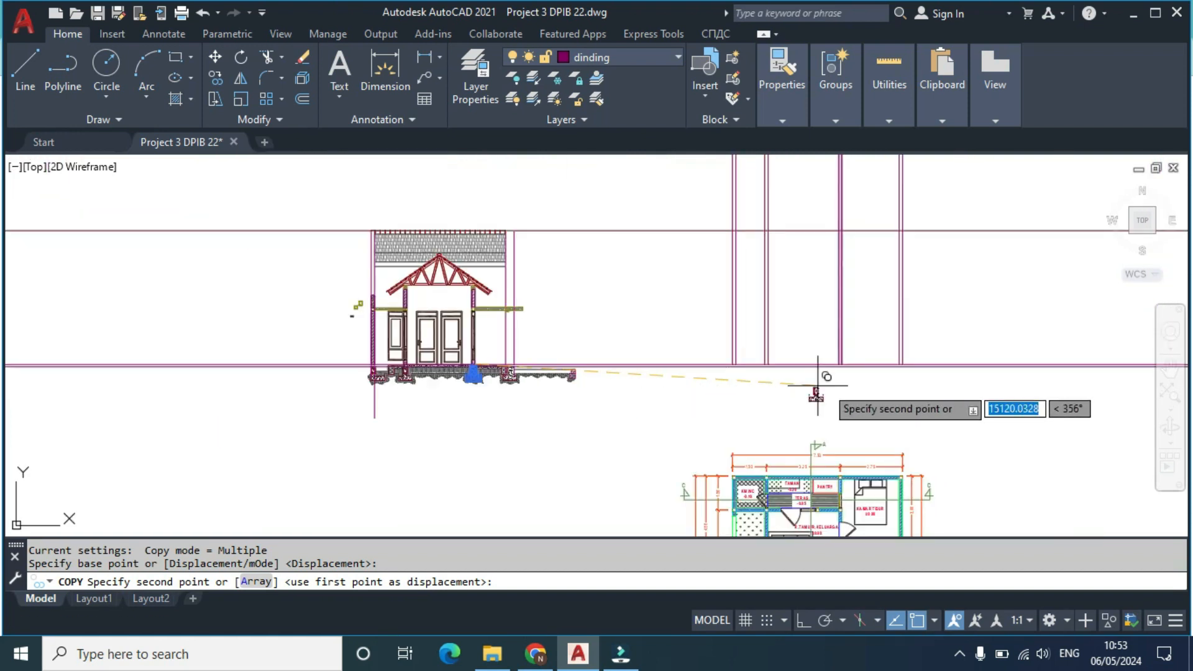
scroll(889, 345, up, 5)
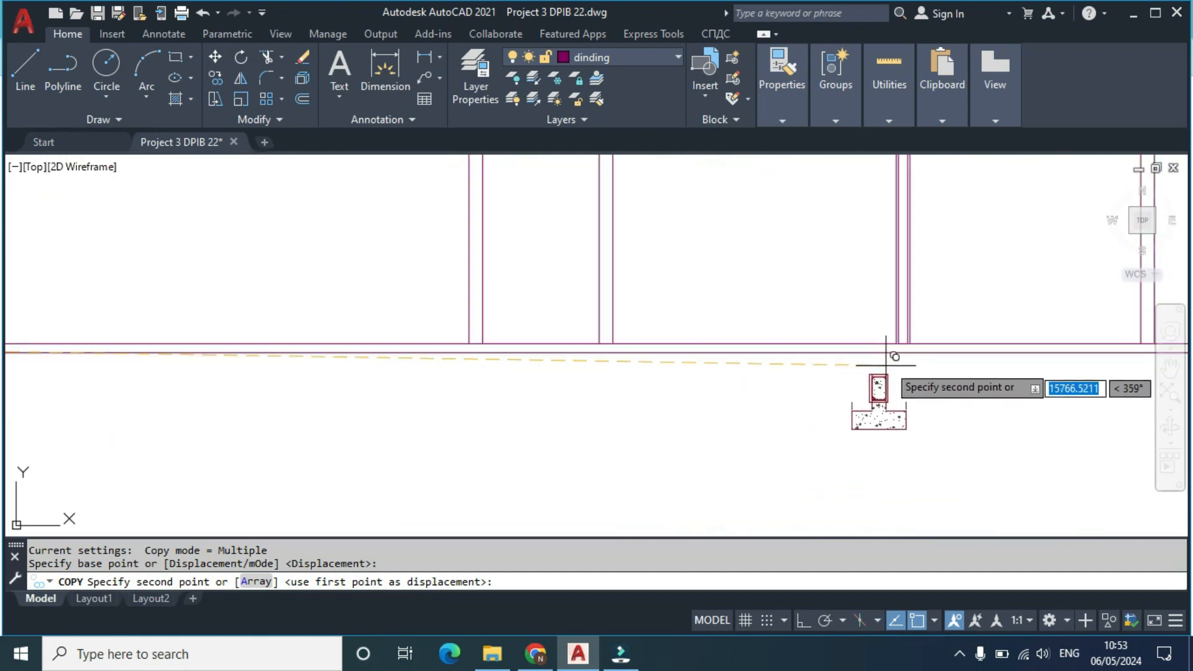
click(903, 336)
Step: Place another copy of the beam and footing beneath the projected wall between the TAMAN and the living room
scroll(906, 385, down, 4)
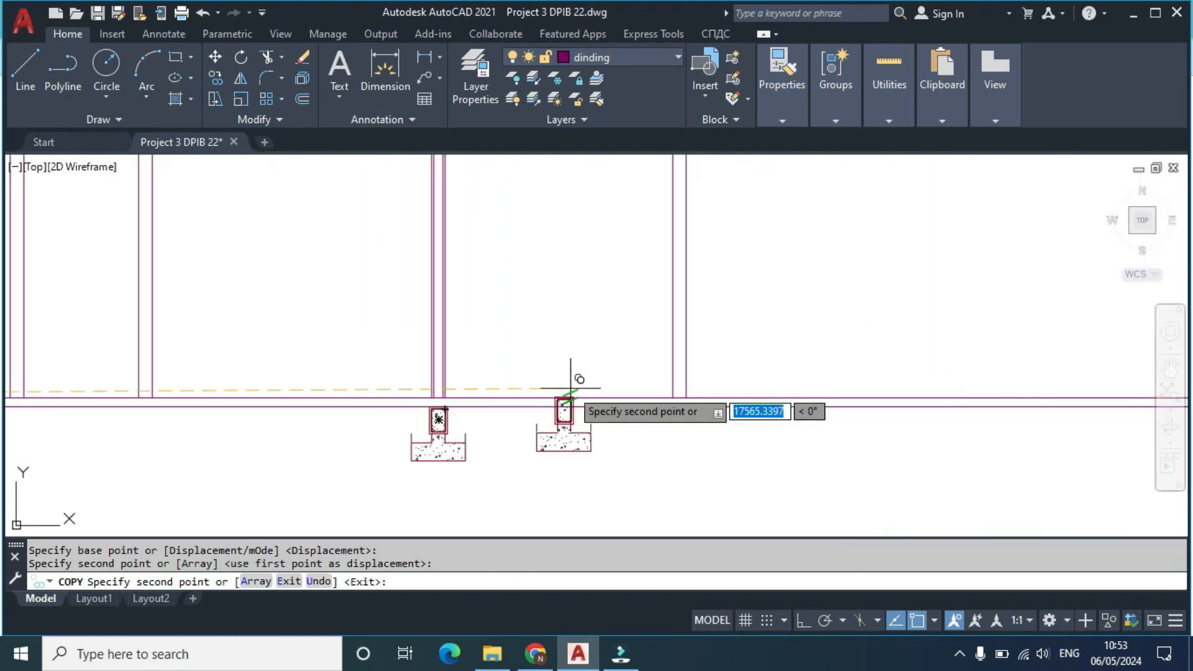
scroll(678, 417, up, 2)
scroll(655, 409, down, 4)
scroll(324, 414, up, 4)
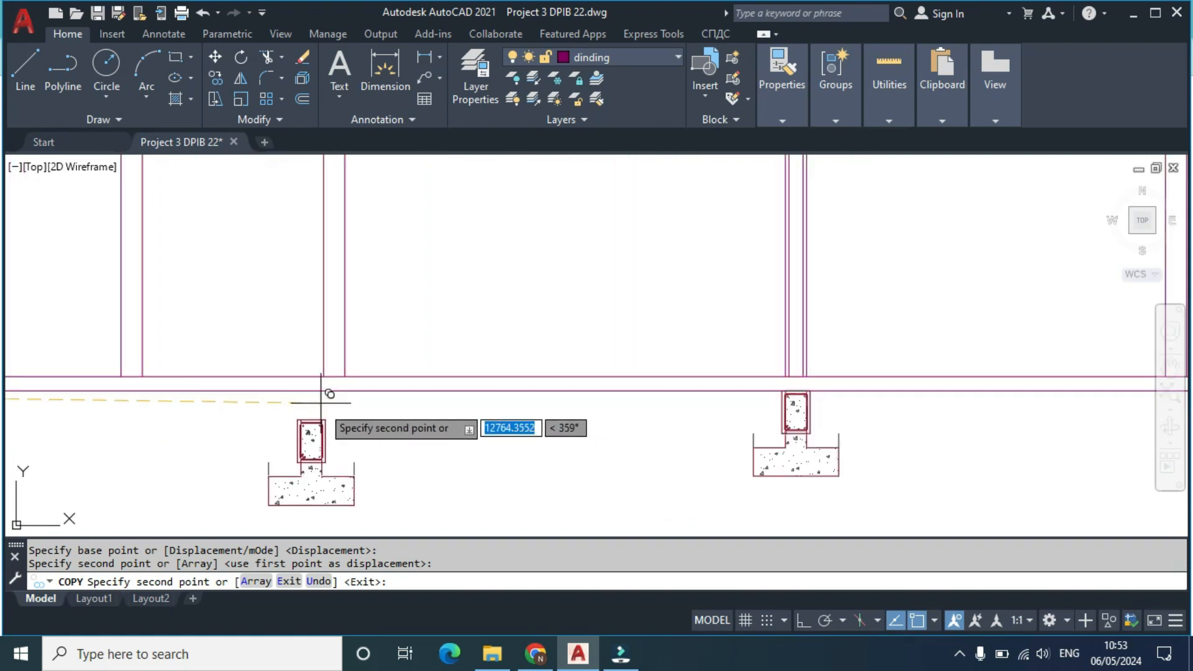
click(346, 376)
Step: Place a third copy of the beam and footing beneath the projected outer right wall and finish copying
scroll(573, 381, down, 4)
scroll(631, 389, up, 4)
scroll(634, 379, down, 6)
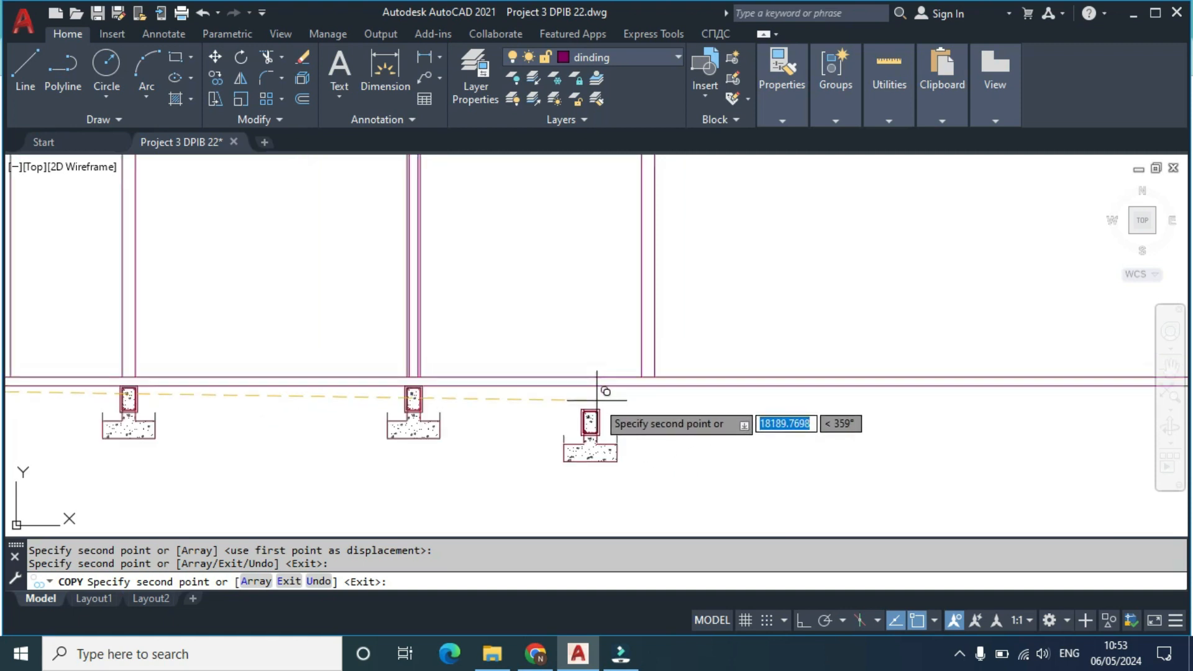
middle_drag(453, 367, 835, 360)
scroll(403, 363, up, 4)
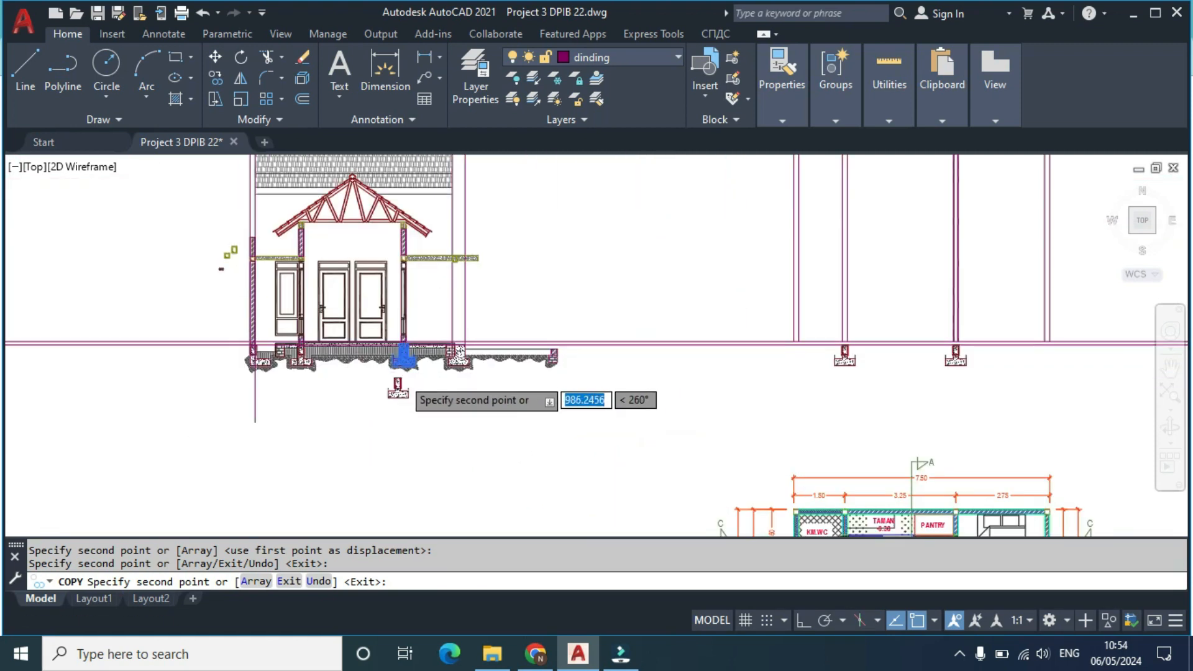
middle_drag(826, 349, 631, 384)
middle_drag(892, 402, 329, 468)
scroll(665, 435, up, 3)
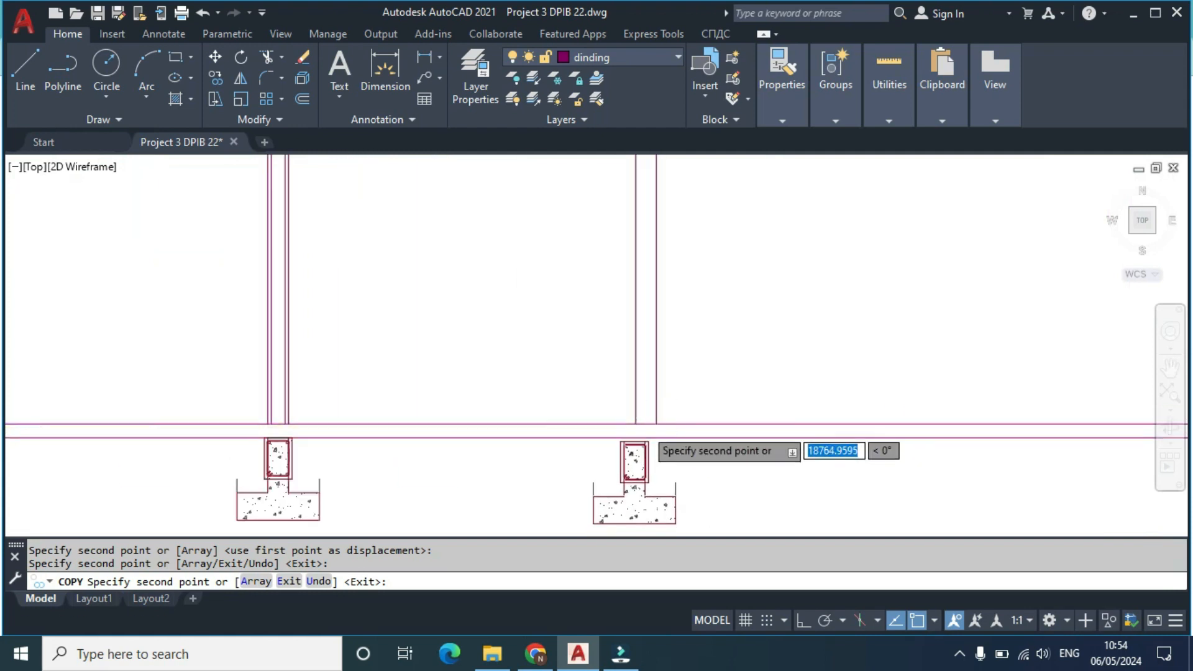
scroll(660, 415, up, 2)
scroll(673, 419, down, 2)
scroll(554, 453, down, 4)
key(Escape)
Step: Copy the cross-hatched block from the existing section onto the new beam beneath the TAMAN–living room wall
middle_drag(553, 453, 765, 306)
scroll(552, 419, down, 4)
middle_drag(161, 388, 617, 341)
scroll(528, 346, up, 2)
scroll(568, 280, up, 3)
click(500, 285)
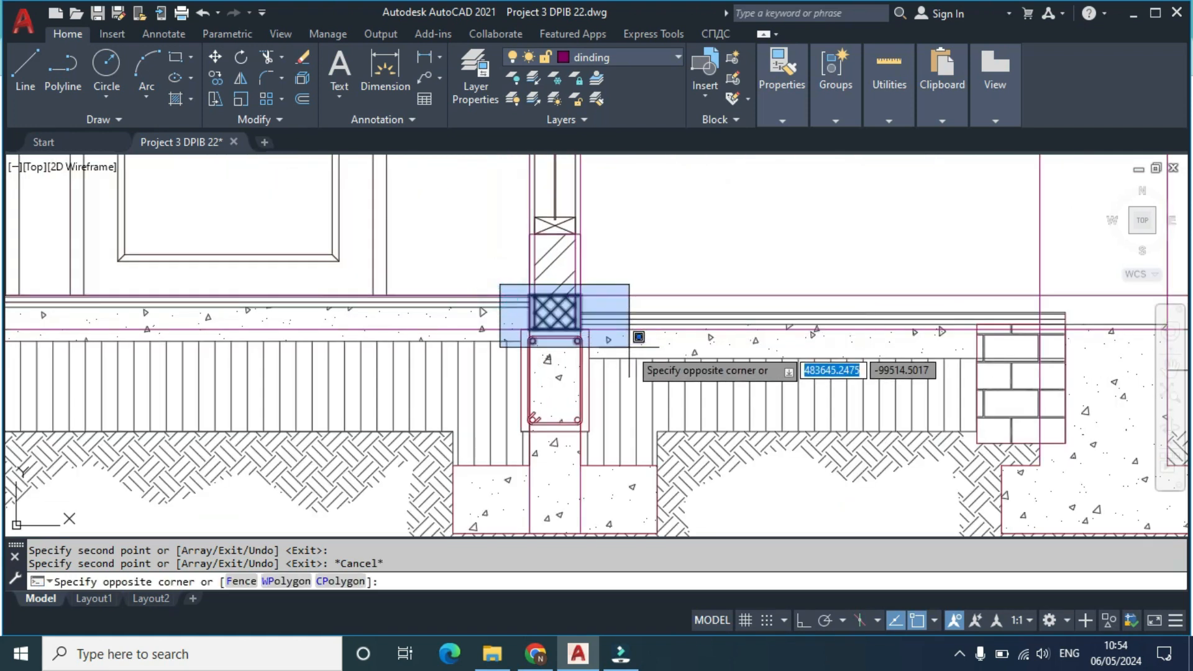
click(614, 339)
text(c)
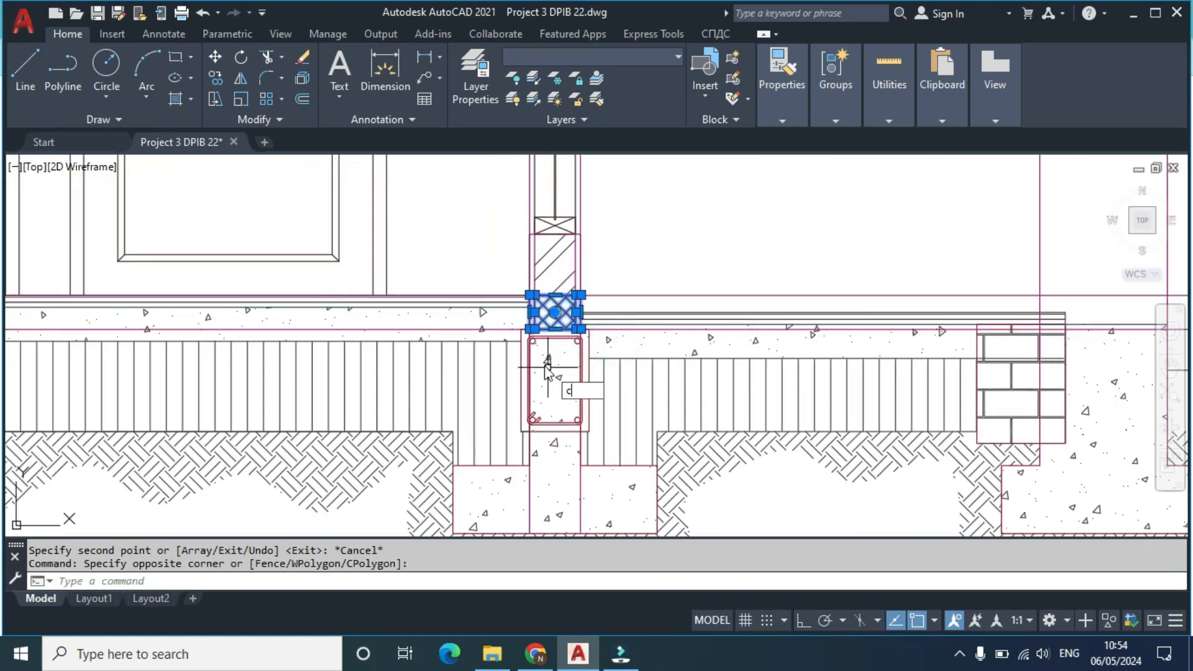
text(o)
key(Return)
scroll(616, 279, up, 3)
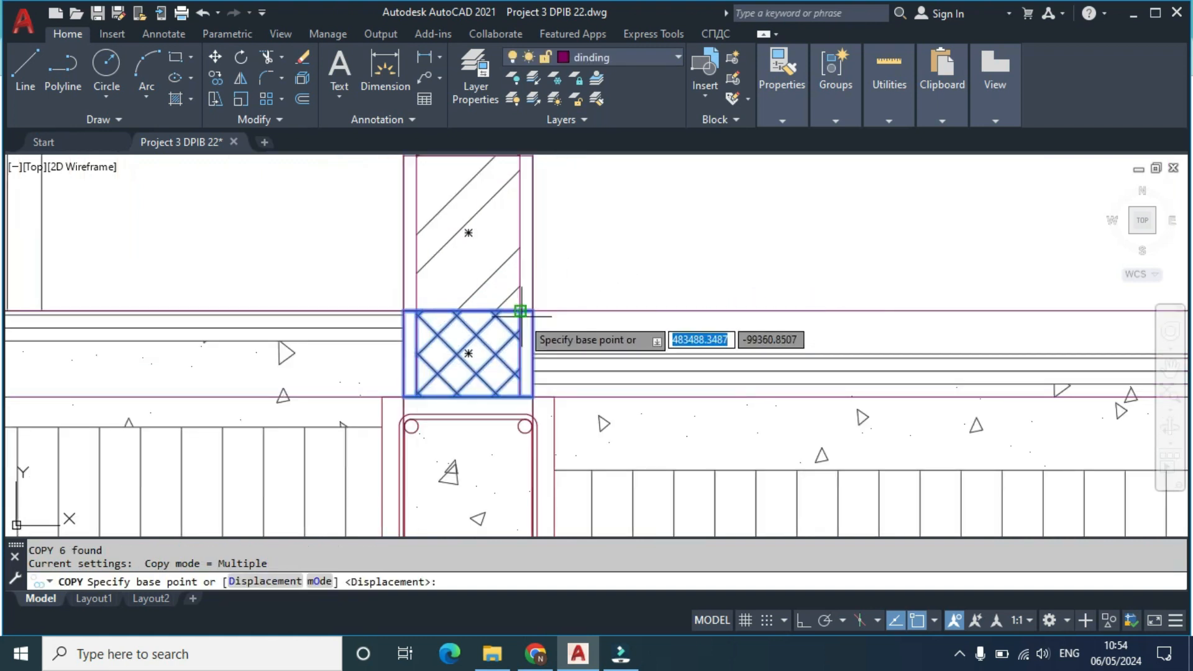
scroll(758, 338, down, 3)
middle_drag(892, 338, 411, 394)
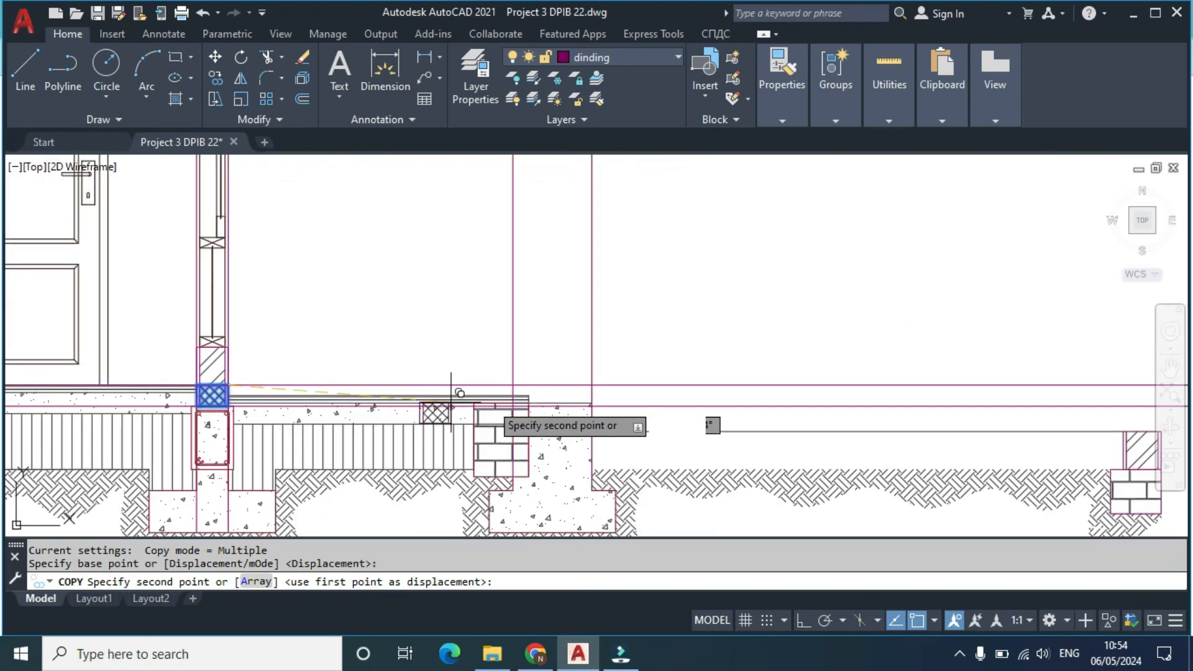
scroll(529, 401, down, 3)
middle_drag(857, 394, 474, 415)
scroll(740, 418, up, 5)
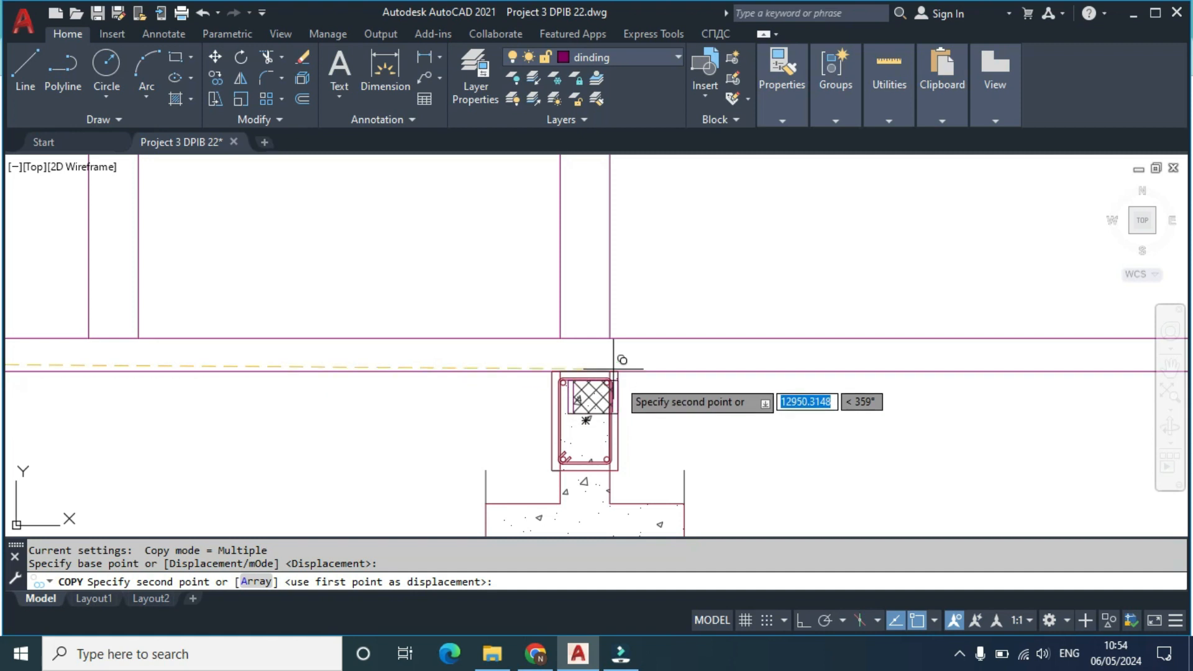
click(609, 338)
Step: Place copies of the cross-hatched block on the beams beneath the living room–bedroom wall and the outer right wall
scroll(770, 376, down, 2)
middle_drag(770, 377, 295, 416)
scroll(650, 395, up, 3)
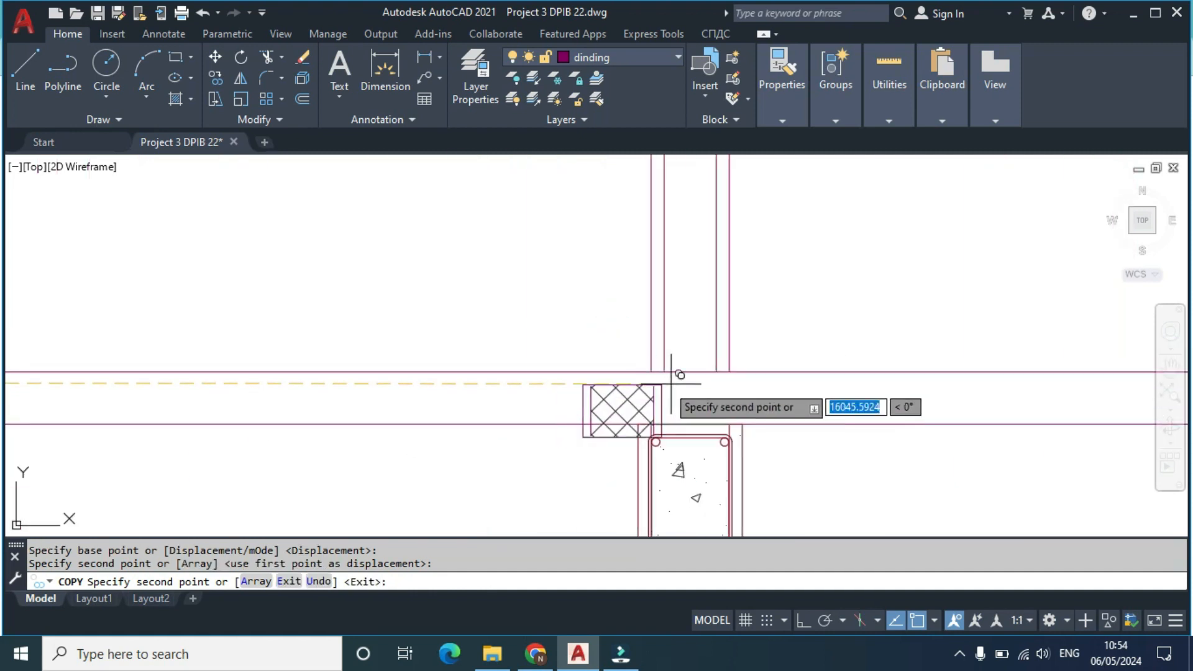
click(730, 371)
scroll(858, 395, down, 3)
middle_drag(857, 394, 652, 426)
scroll(883, 417, up, 2)
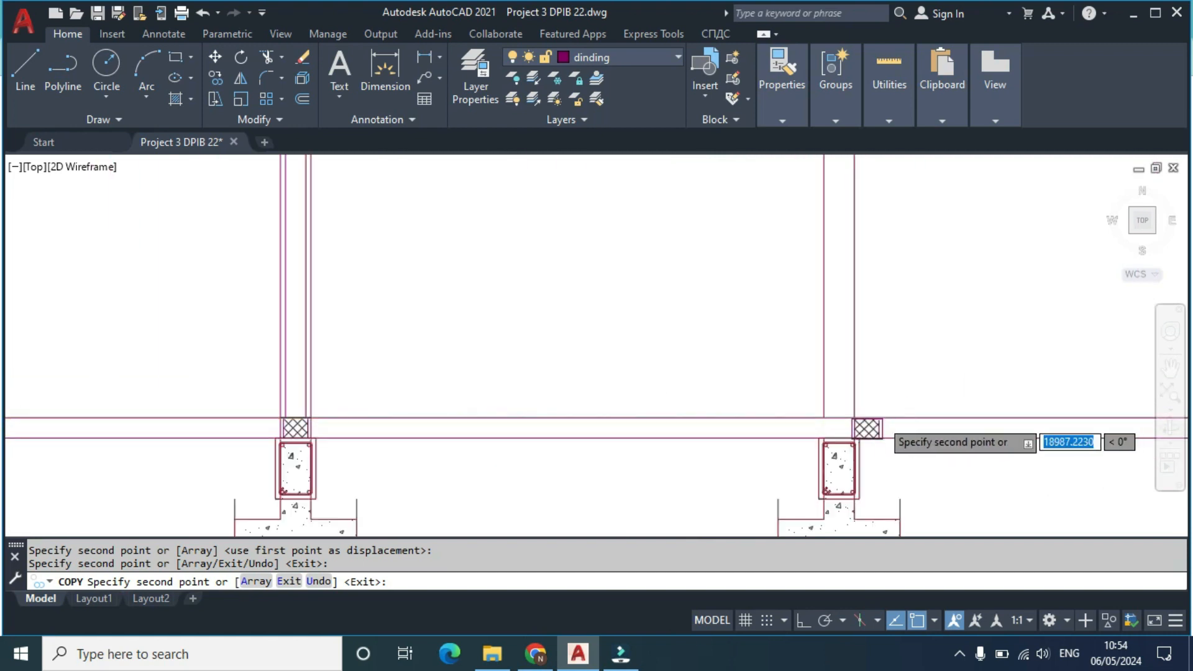
click(842, 415)
scroll(843, 418, down, 2)
mouse_move(843, 418)
middle_down()
mouse_move(660, 457)
mouse_move(621, 357)
mouse_move(615, 367)
middle_up()
key(Escape)
Step: Move the outer right footing outline until its right edge aligns with the stem's right face, and delete its concrete hatch
scroll(616, 367, up, 2)
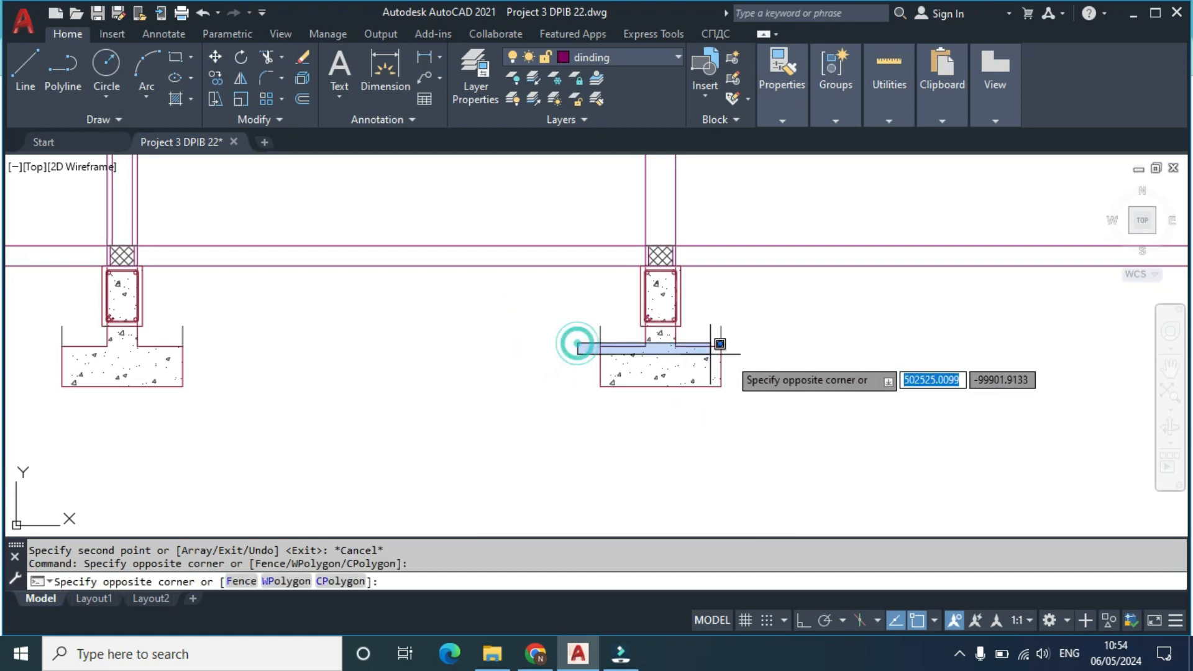
click(689, 339)
click(655, 337)
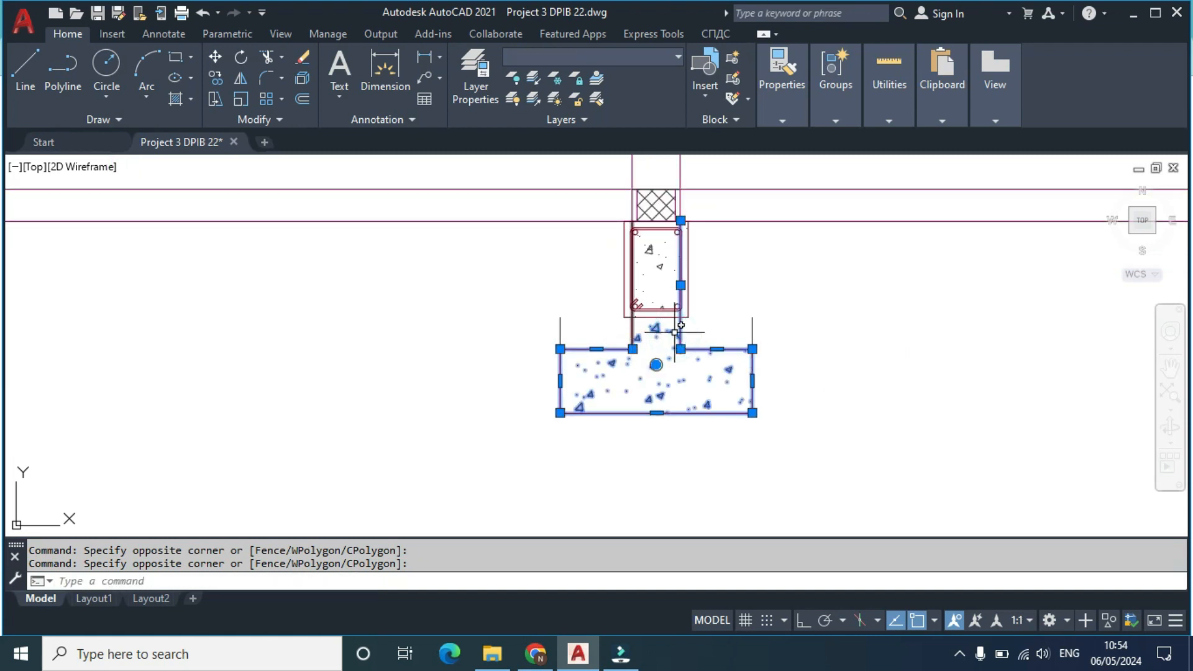
key(Escape)
click(511, 336)
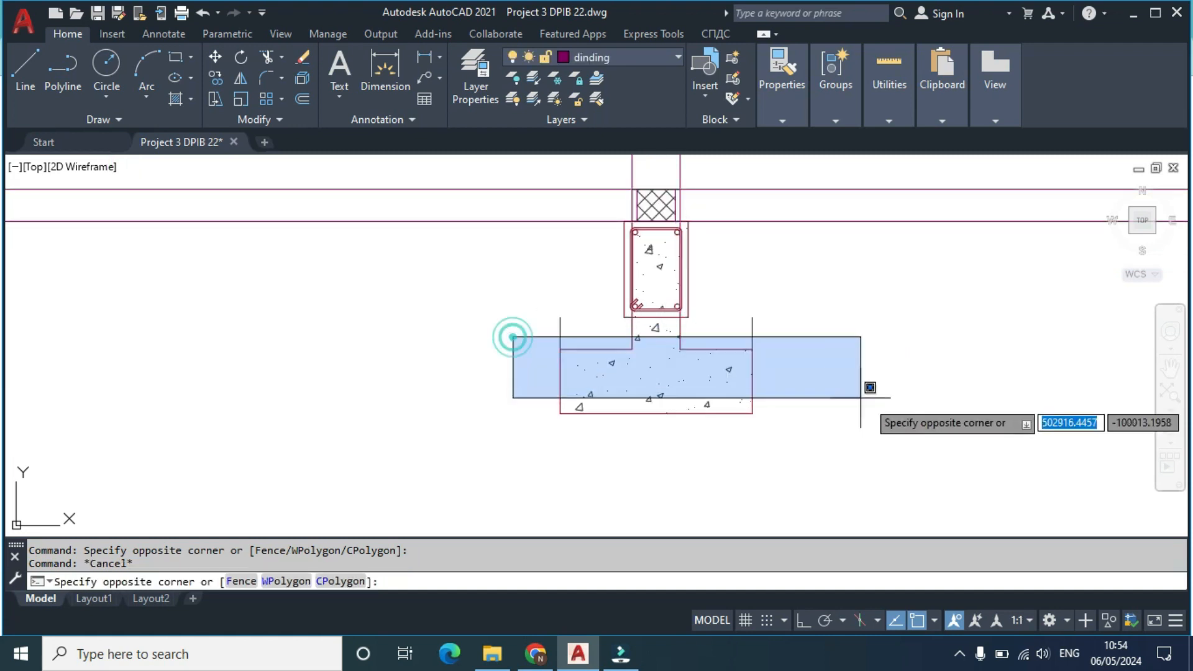
click(882, 451)
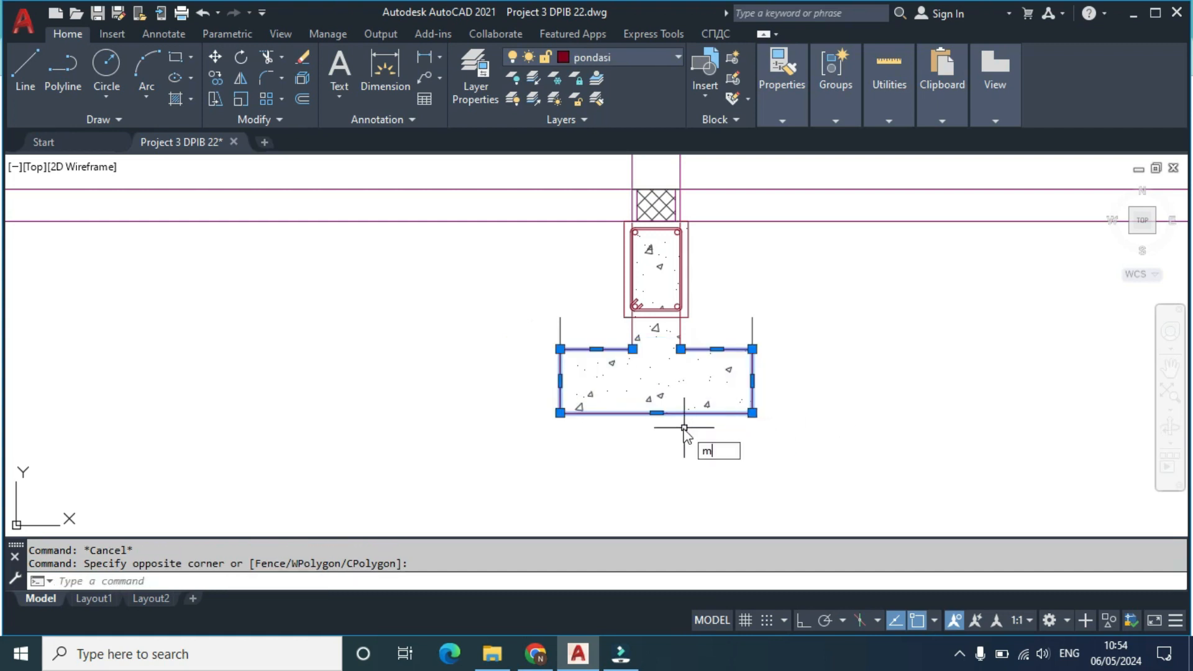
text(m)
key(Return)
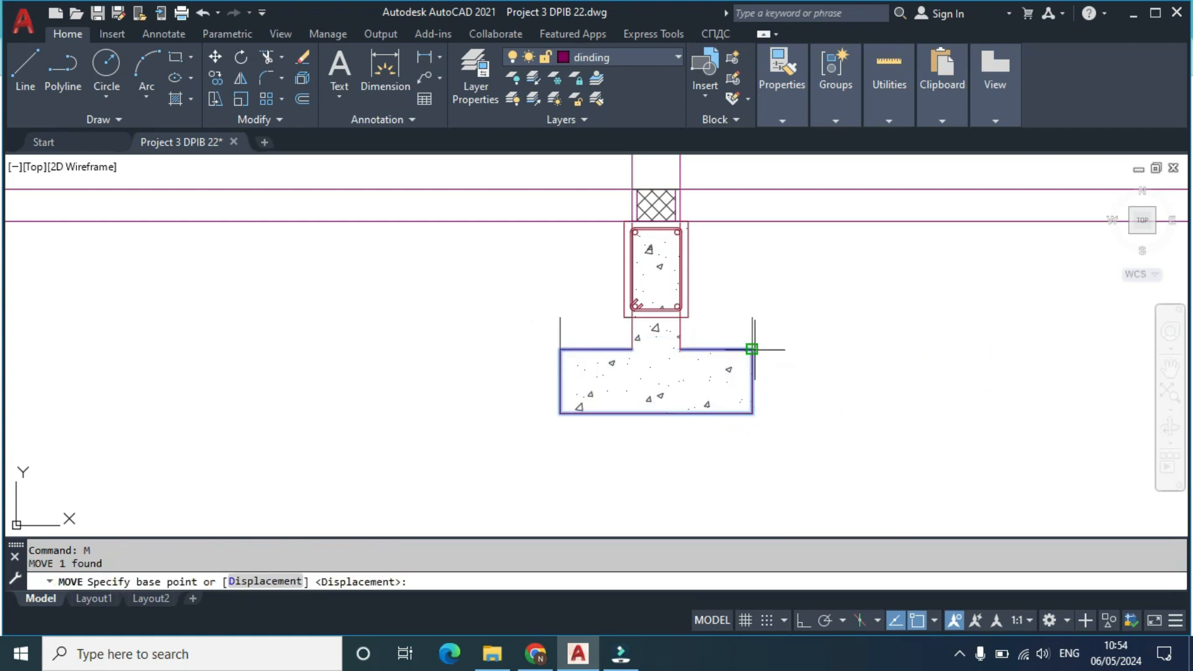
click(755, 349)
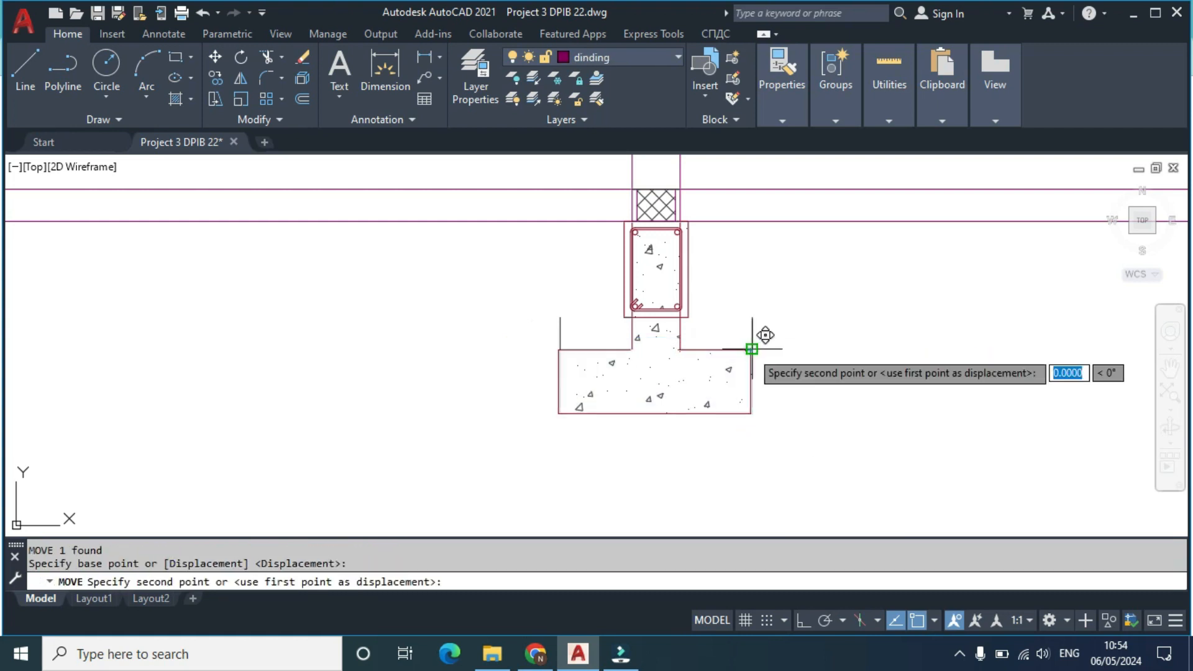
click(685, 349)
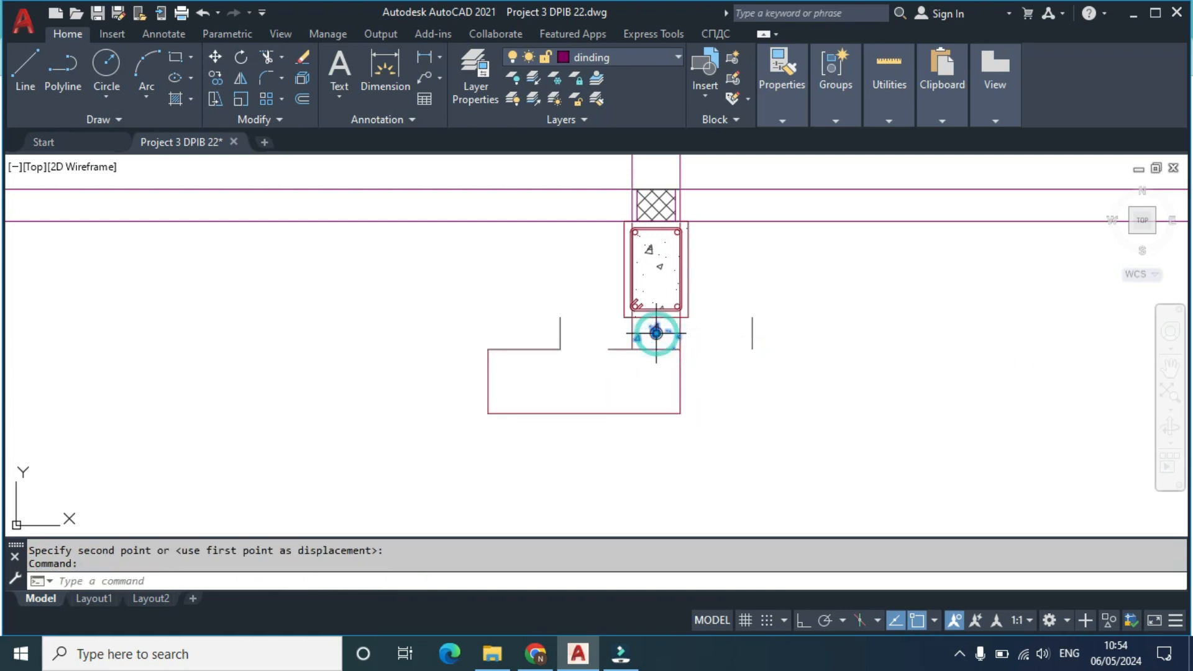
key(Delete)
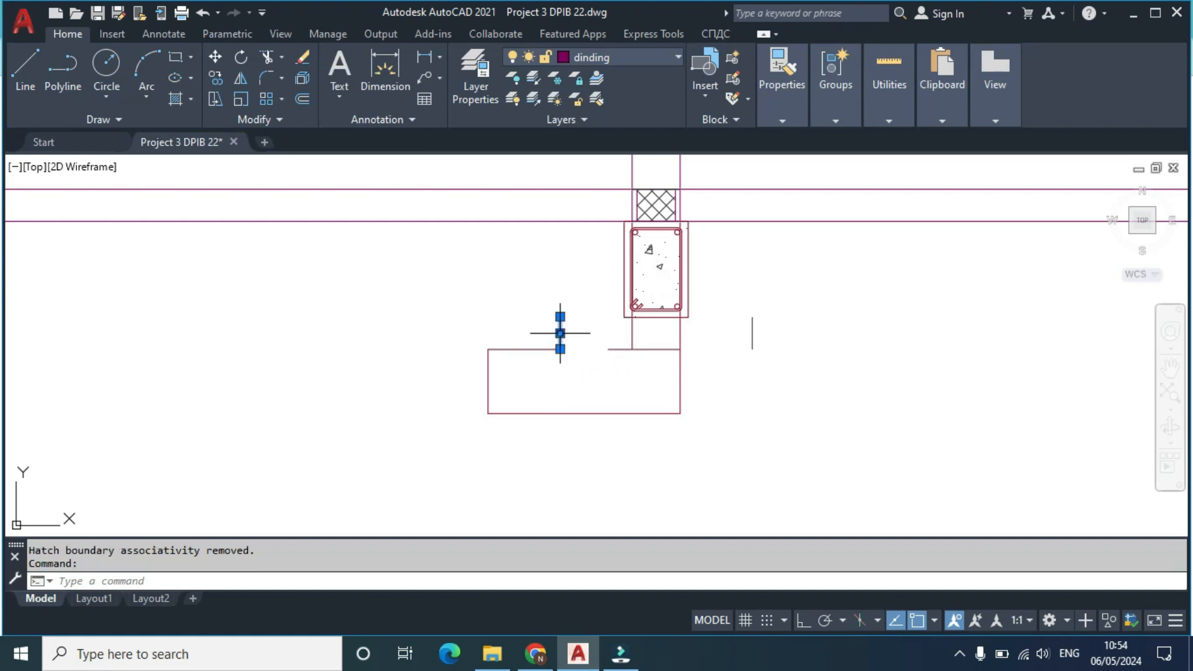
text(j)
key(Return)
click(615, 350)
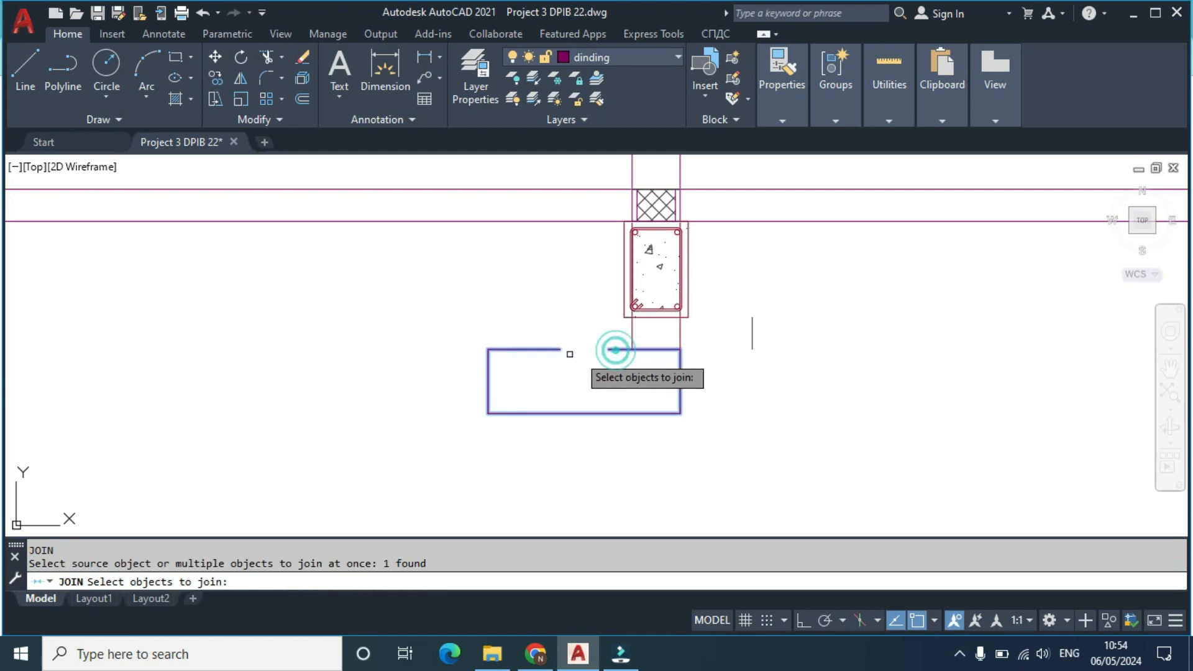
key(Return)
key(Escape)
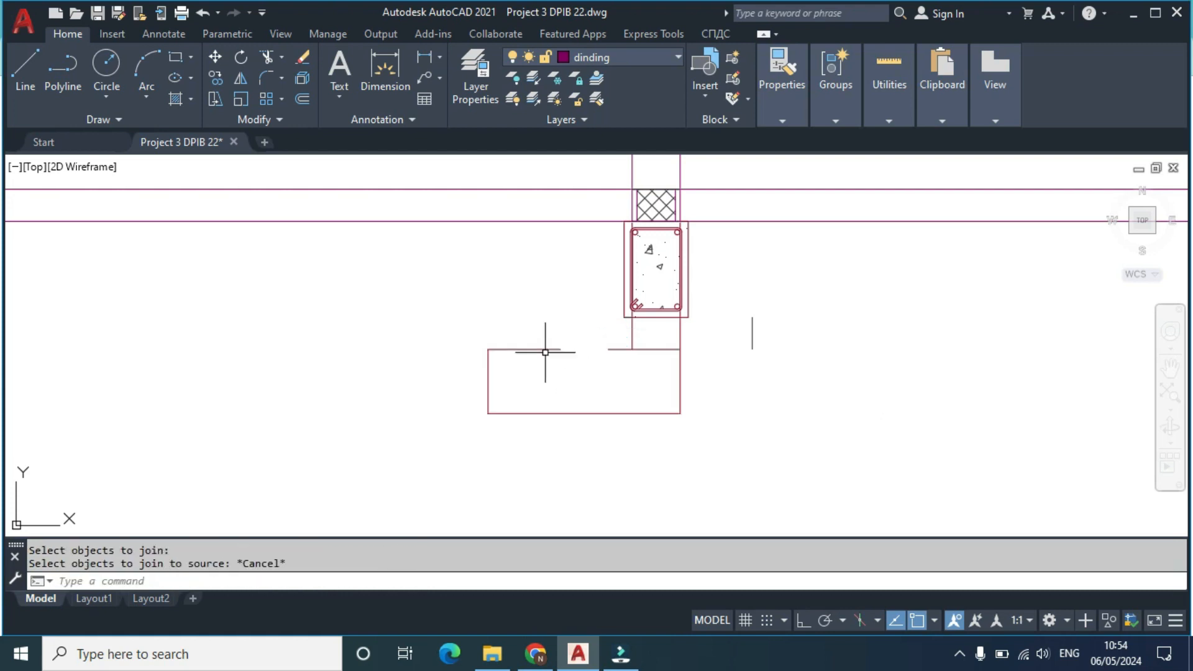
Step: Close the gap in the outer right footing's top edge and trim that edge between the two stem lines
click(560, 349)
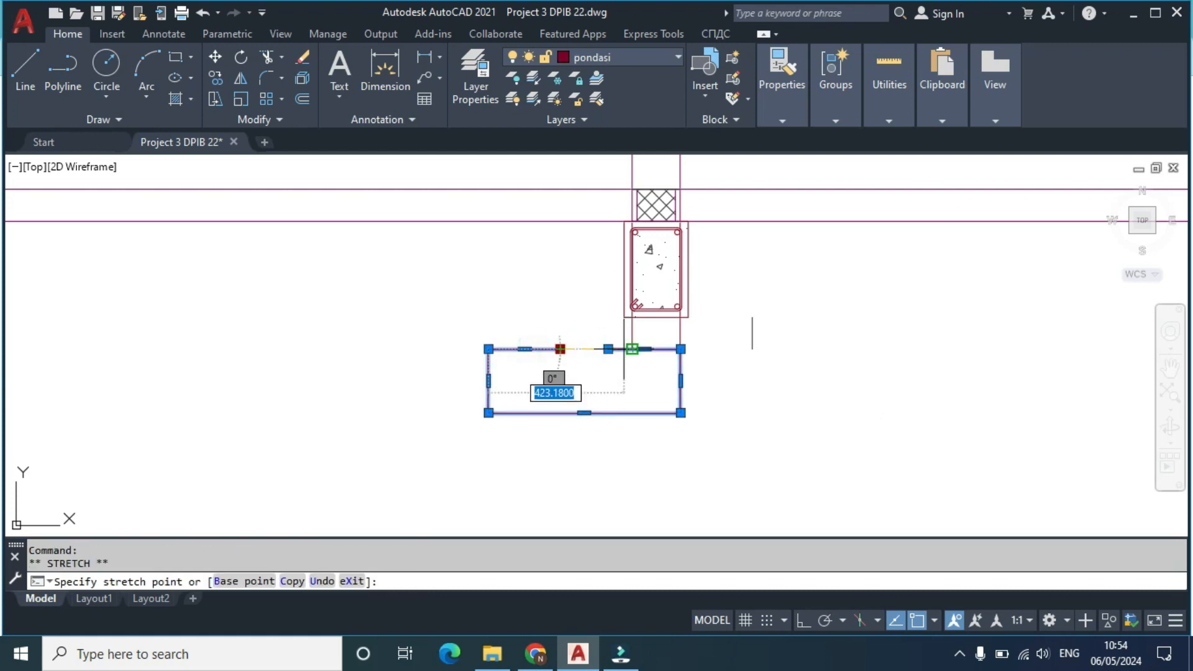
click(608, 350)
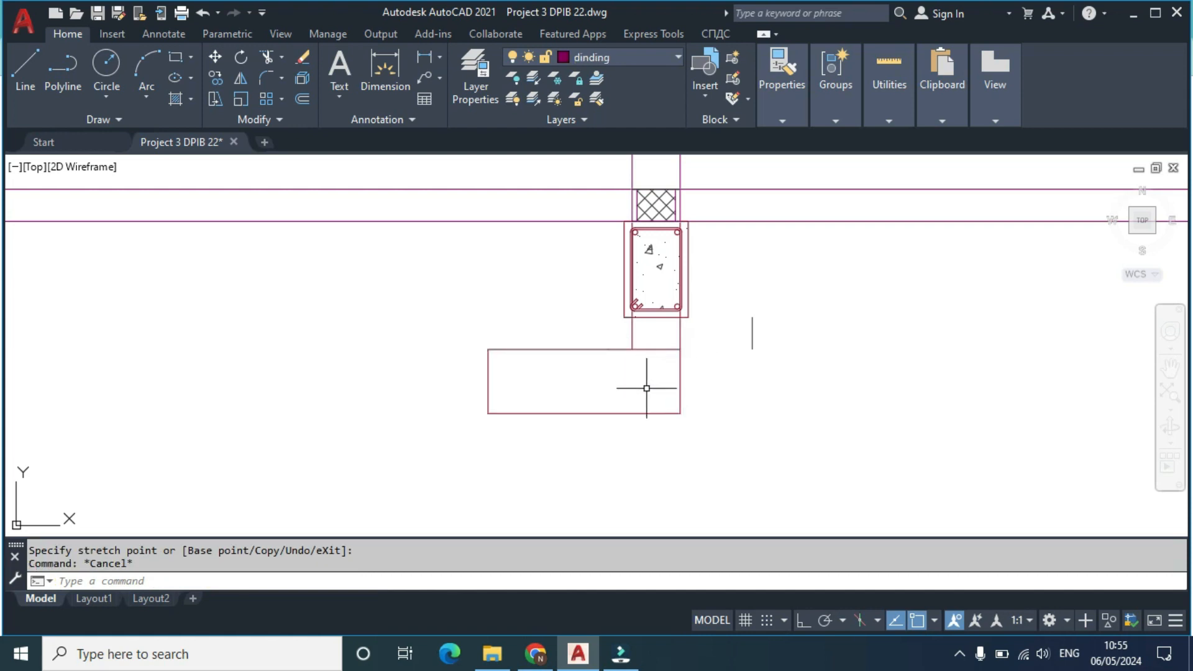
text(tr)
key(Return)
drag(638, 358, 640, 338)
key(Escape)
Step: Erase the leftover short vertical line to the right of the outer right footing
click(781, 368)
click(734, 283)
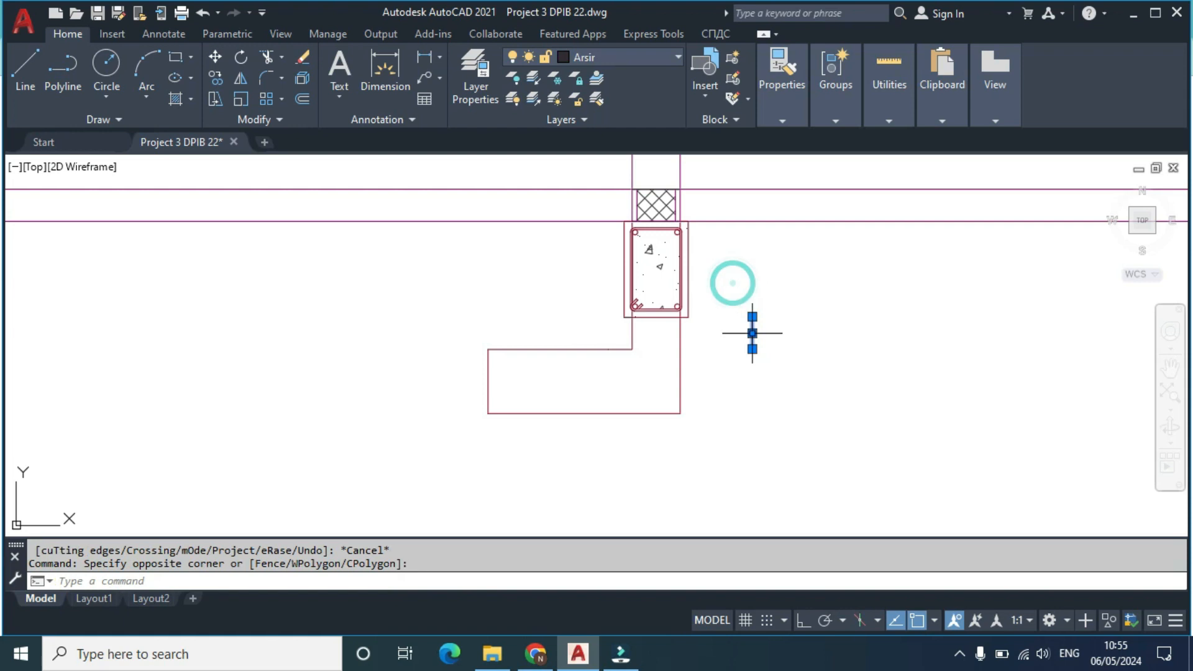
scroll(771, 417, down, 5)
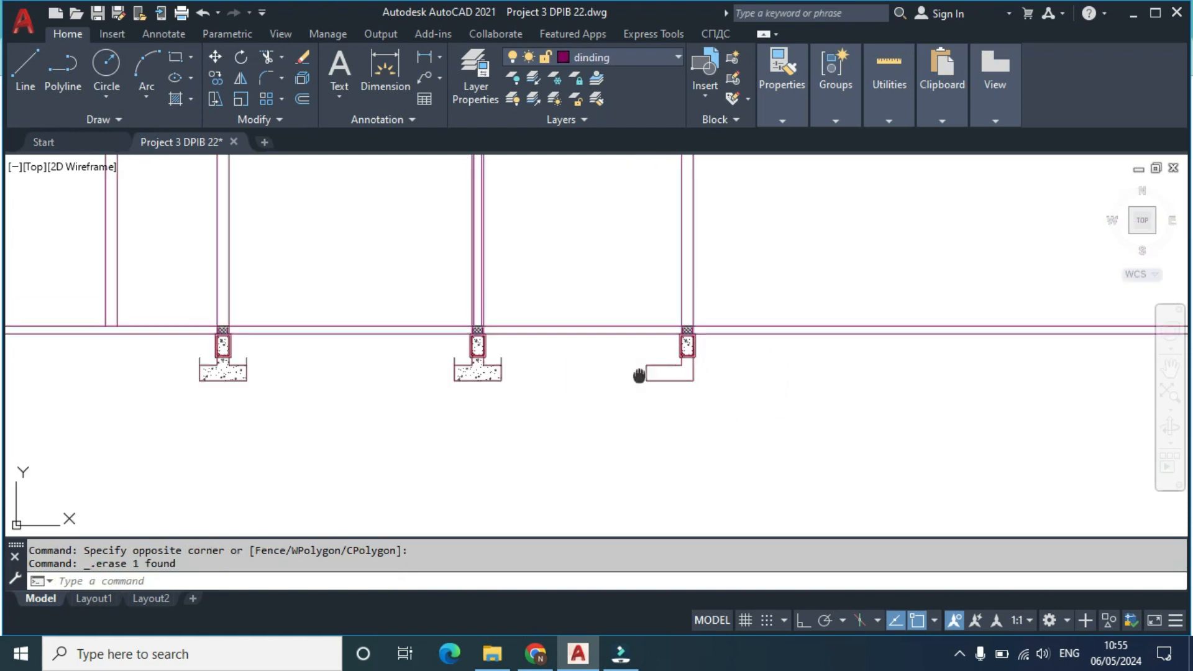
Step: Delete the lower horizontal projection line running along the bottom of the cross-hatched blocks
middle_drag(573, 314, 804, 362)
scroll(556, 321, down, 5)
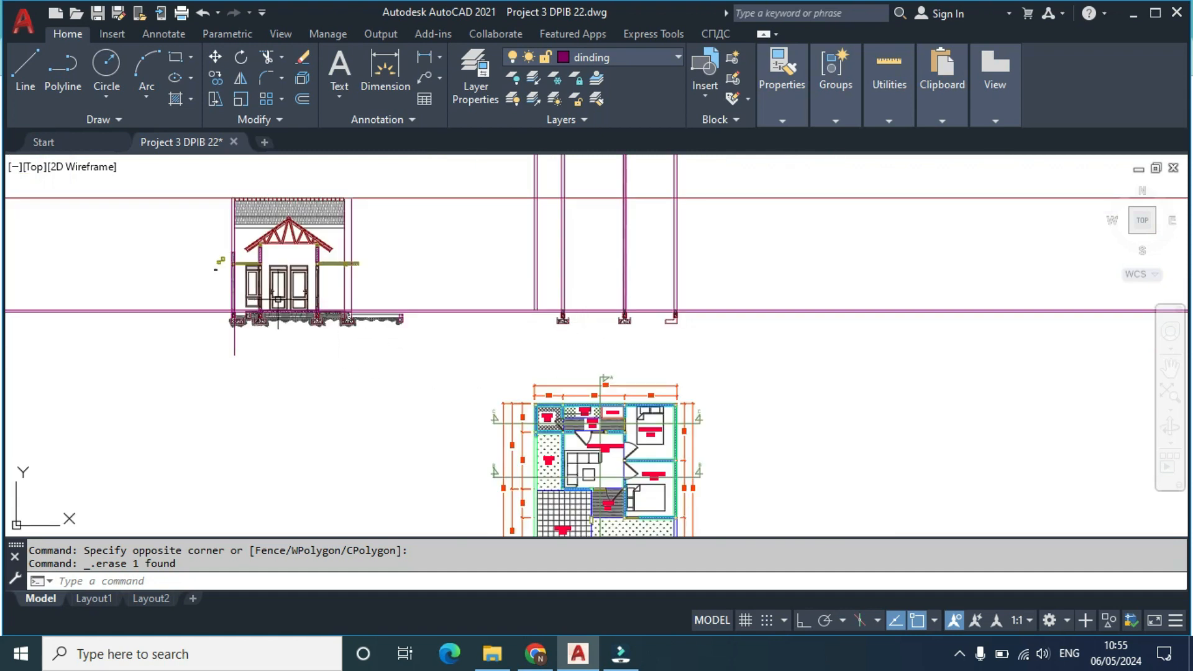
scroll(278, 320, up, 8)
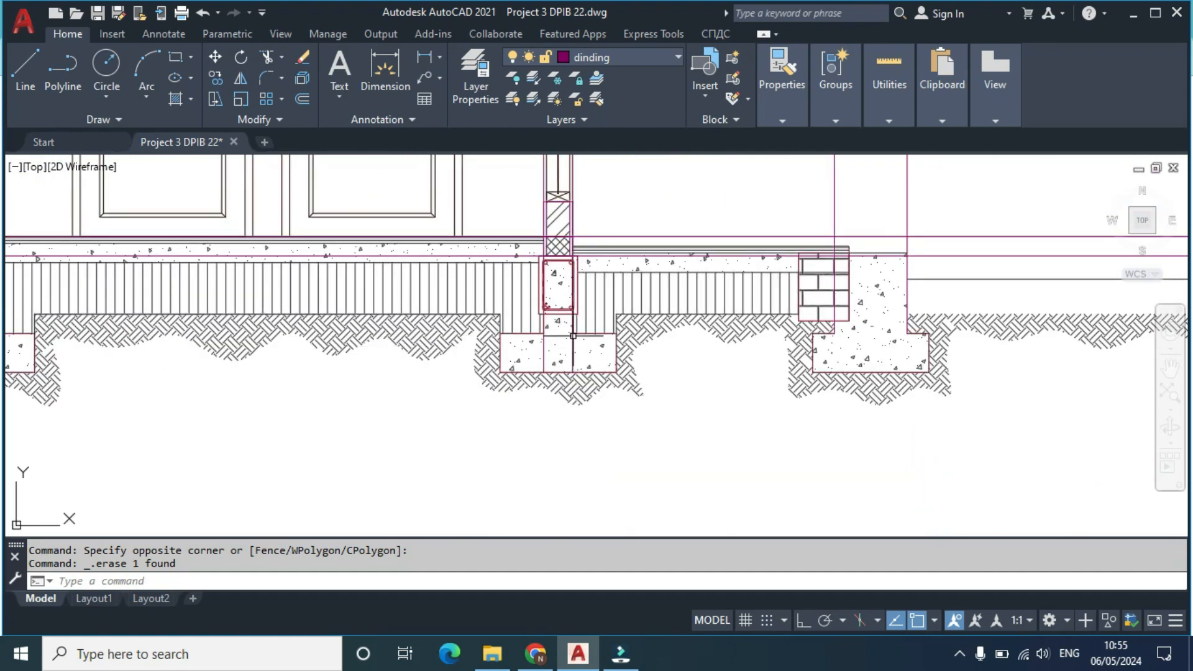
scroll(596, 342, down, 2)
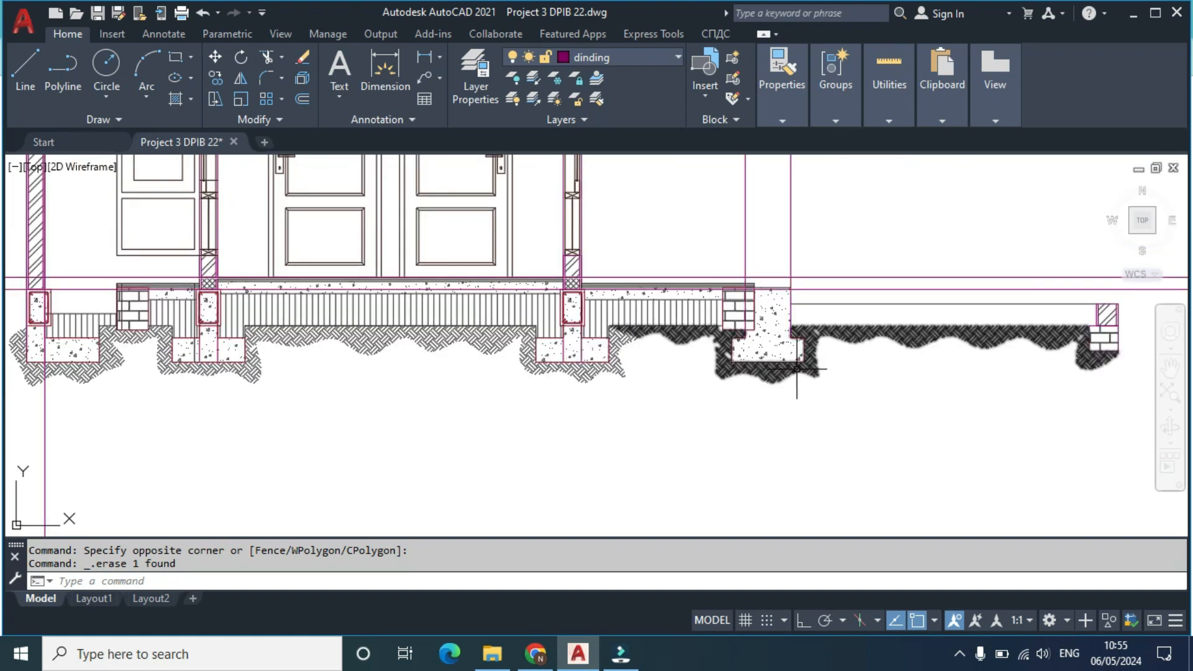
scroll(510, 314, up, 6)
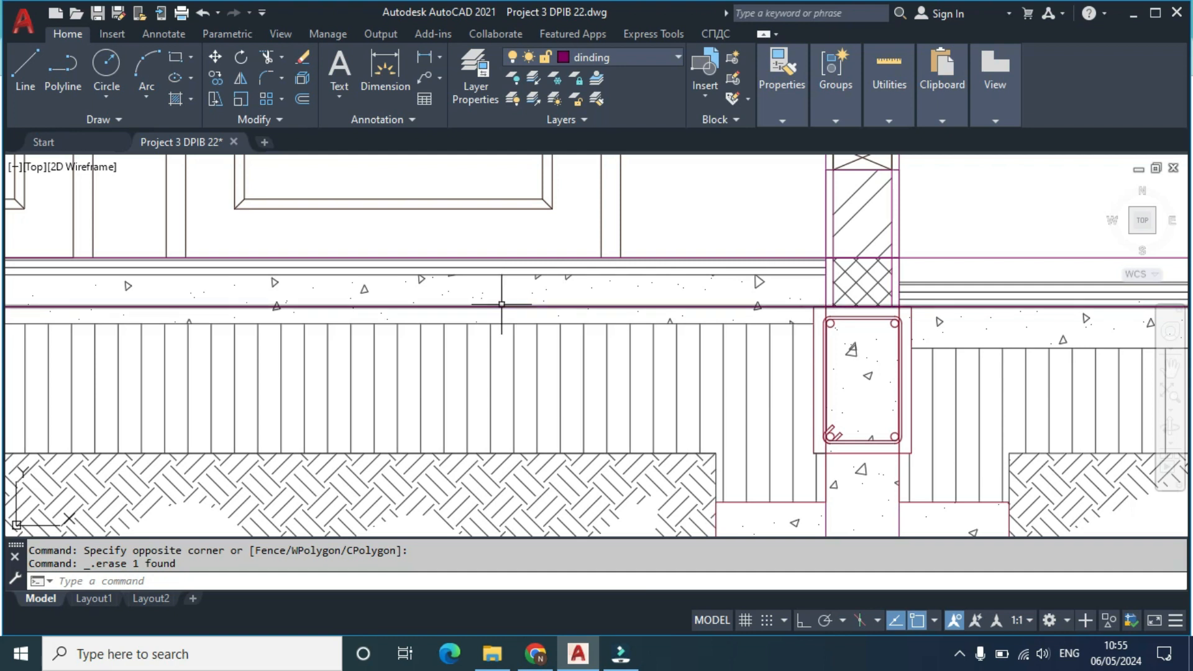
click(501, 305)
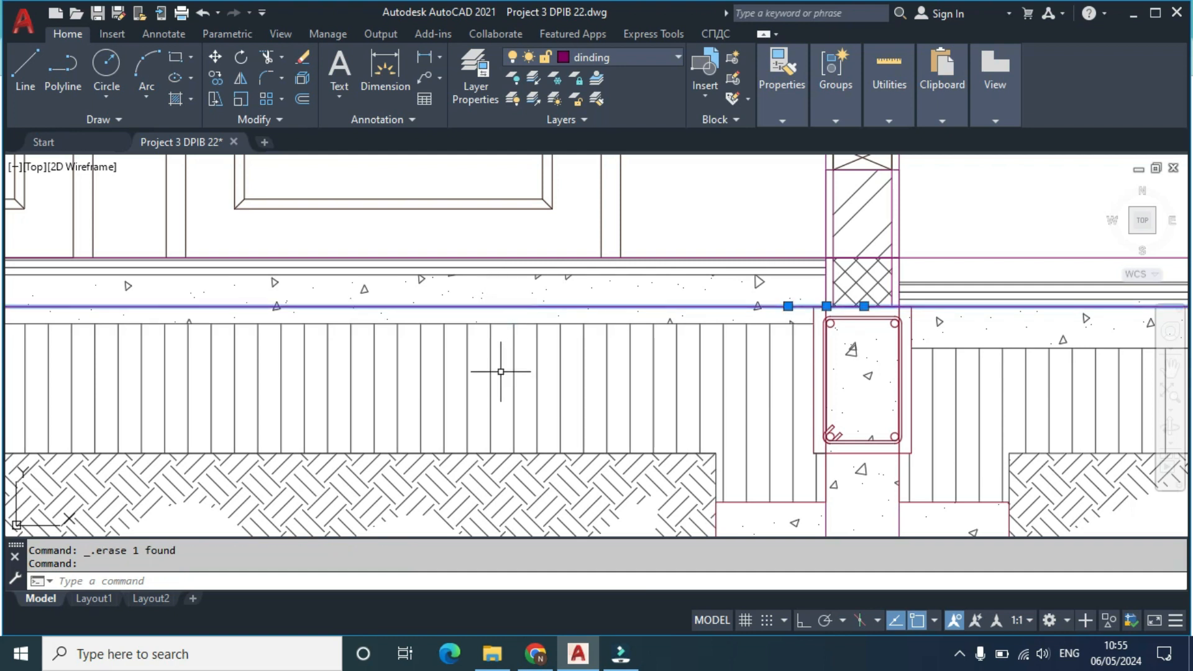
key(Delete)
Step: Draw a horizontal ground line between the facing vertical line ends of the TAMAN–living room footing and the living room–bedroom footing
scroll(547, 345, down, 4)
scroll(588, 359, up, 3)
scroll(591, 358, down, 3)
middle_drag(852, 384, 471, 407)
scroll(839, 429, down, 2)
middle_drag(900, 423, 515, 383)
scroll(612, 357, up, 1)
scroll(653, 379, up, 4)
middle_drag(688, 404, 547, 377)
text(L)
key(Return)
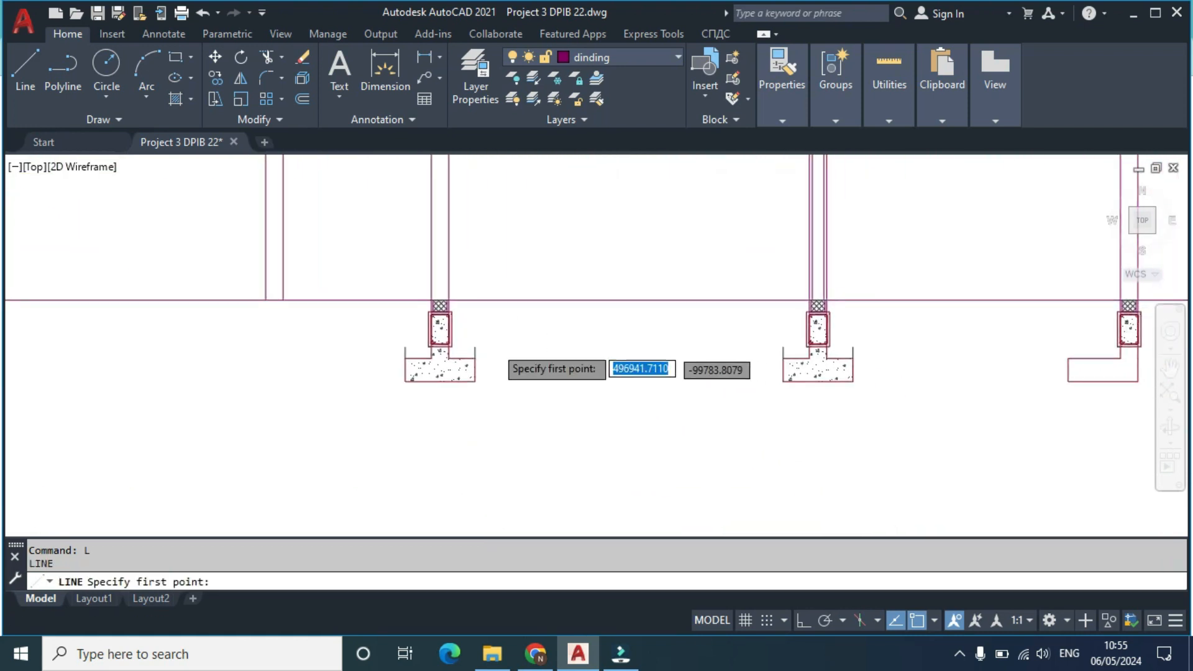
scroll(504, 346, up, 4)
click(435, 348)
scroll(867, 344, down, 5)
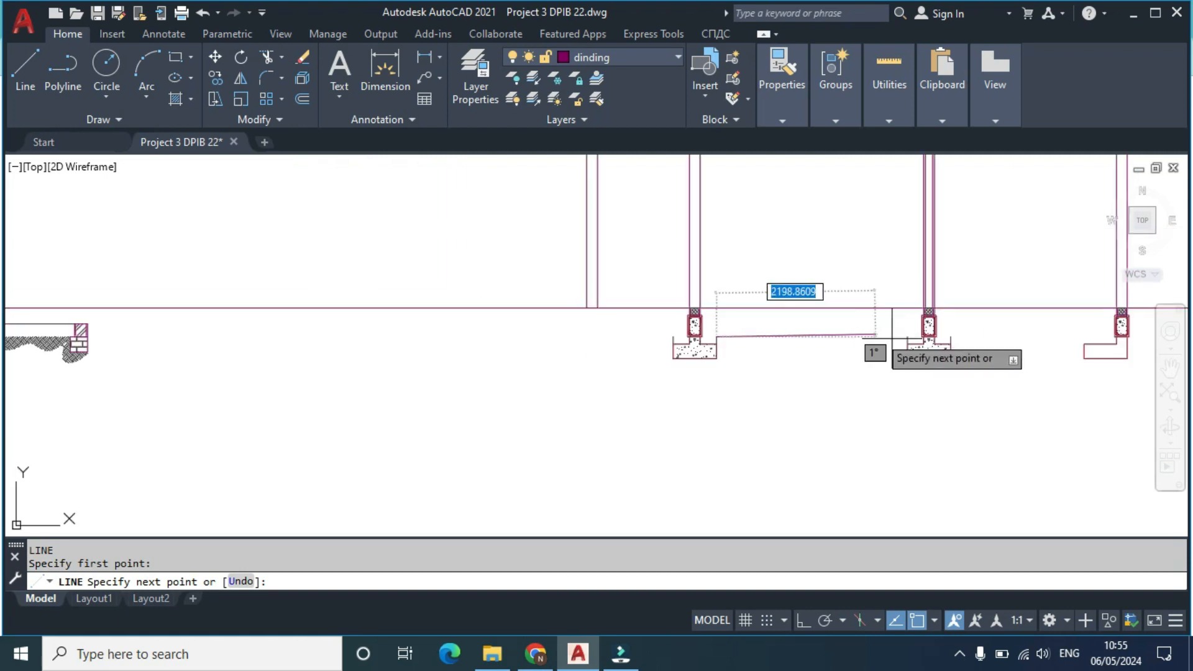
scroll(895, 361, up, 4)
click(924, 319)
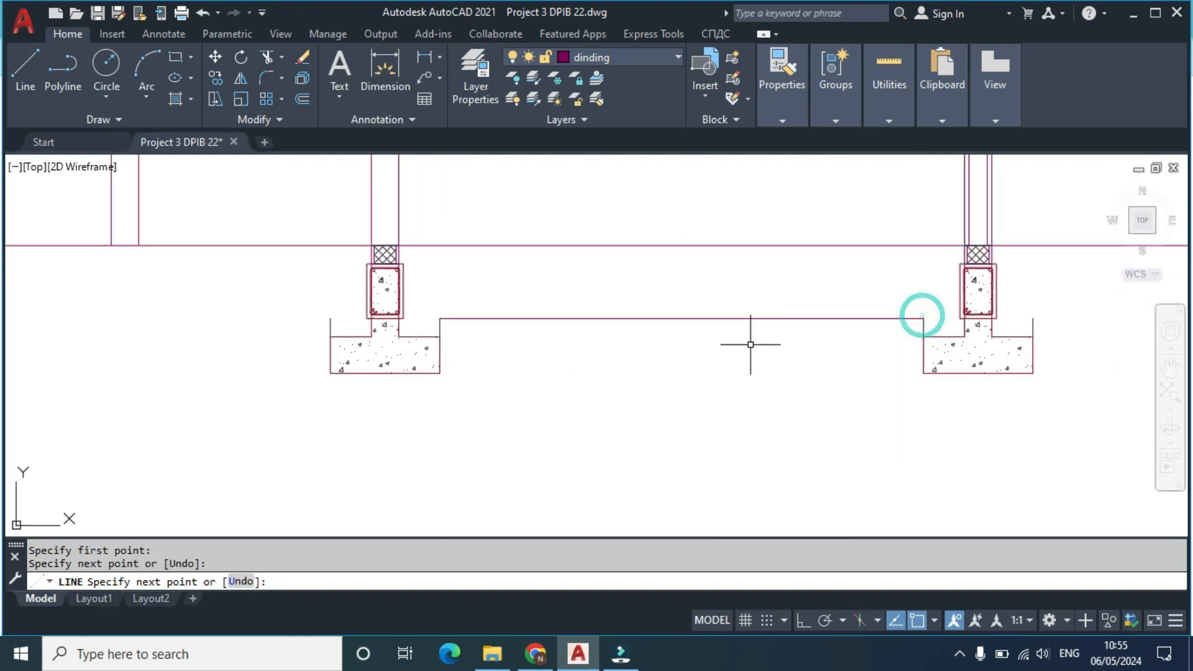
key(Return)
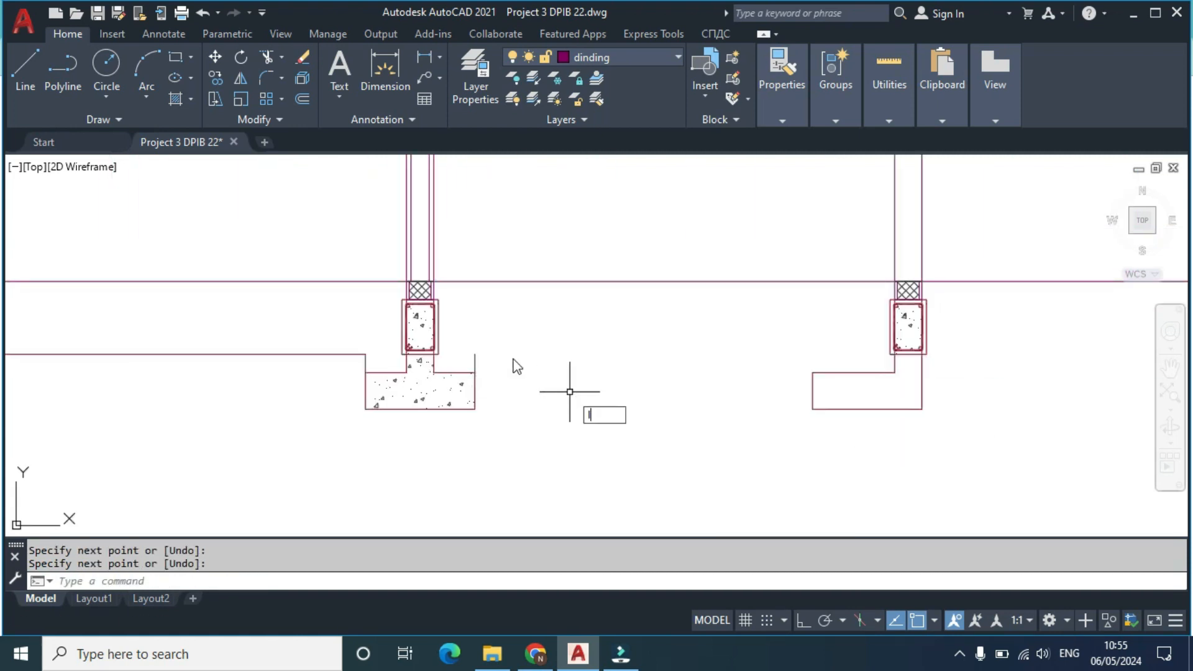
Step: Draw a ground line from the living room–bedroom footing to above the outer right footing, then down to that footing's upper left corner
text(l)
key(Return)
click(476, 354)
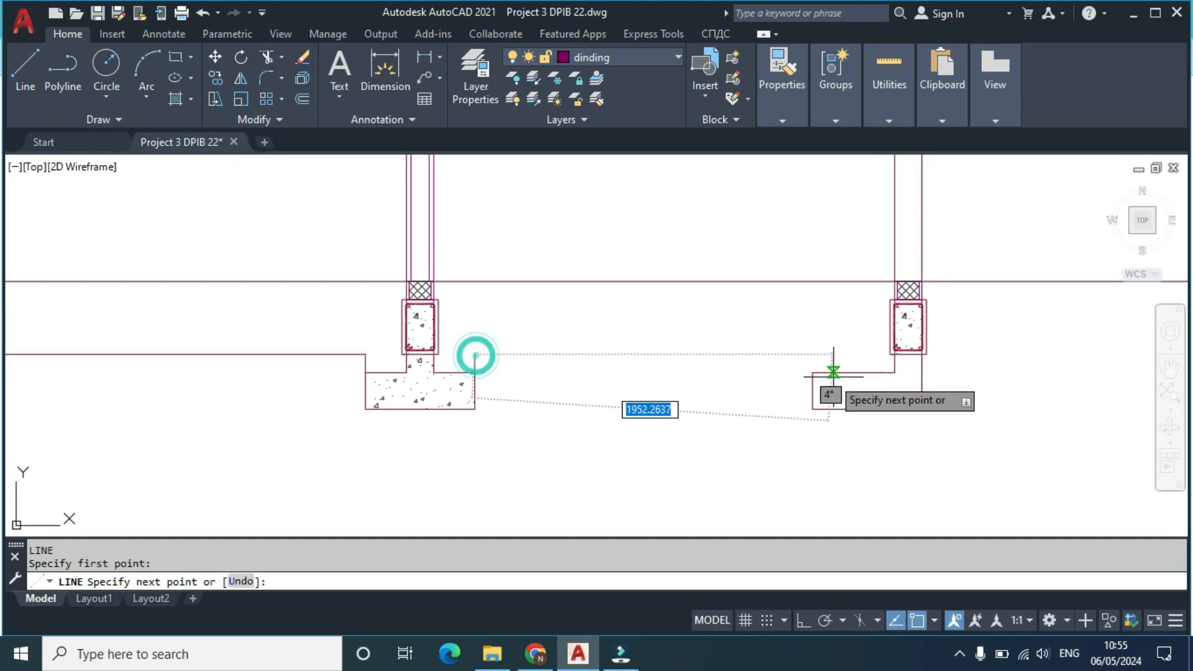
click(812, 357)
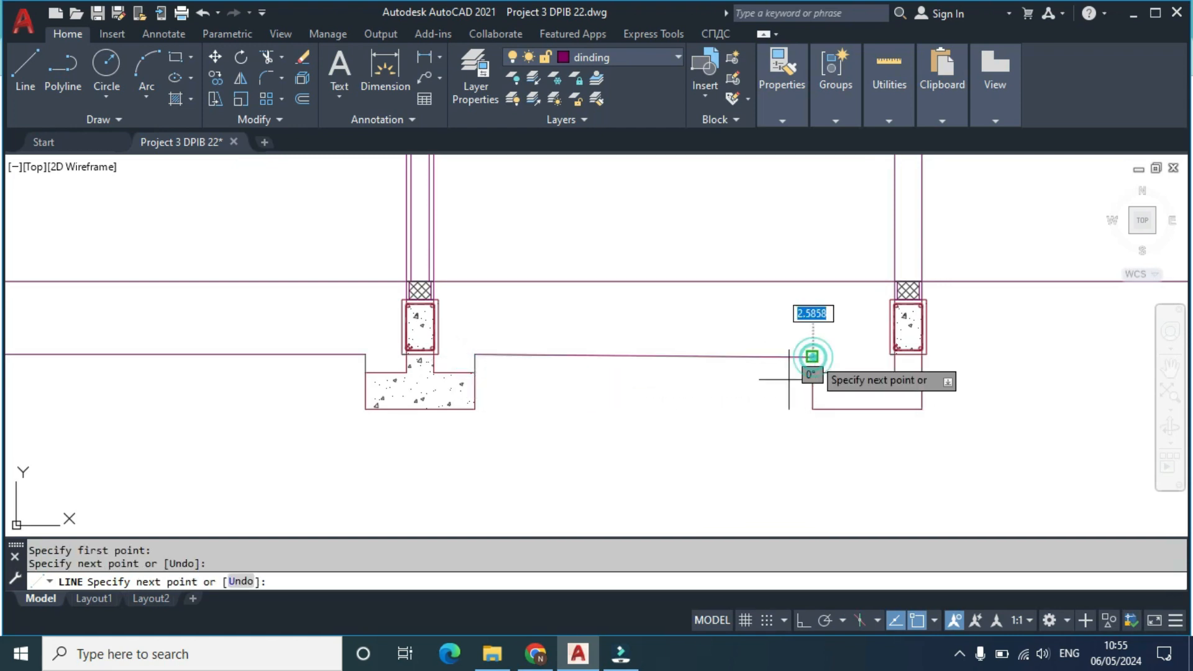
click(812, 373)
key(Escape)
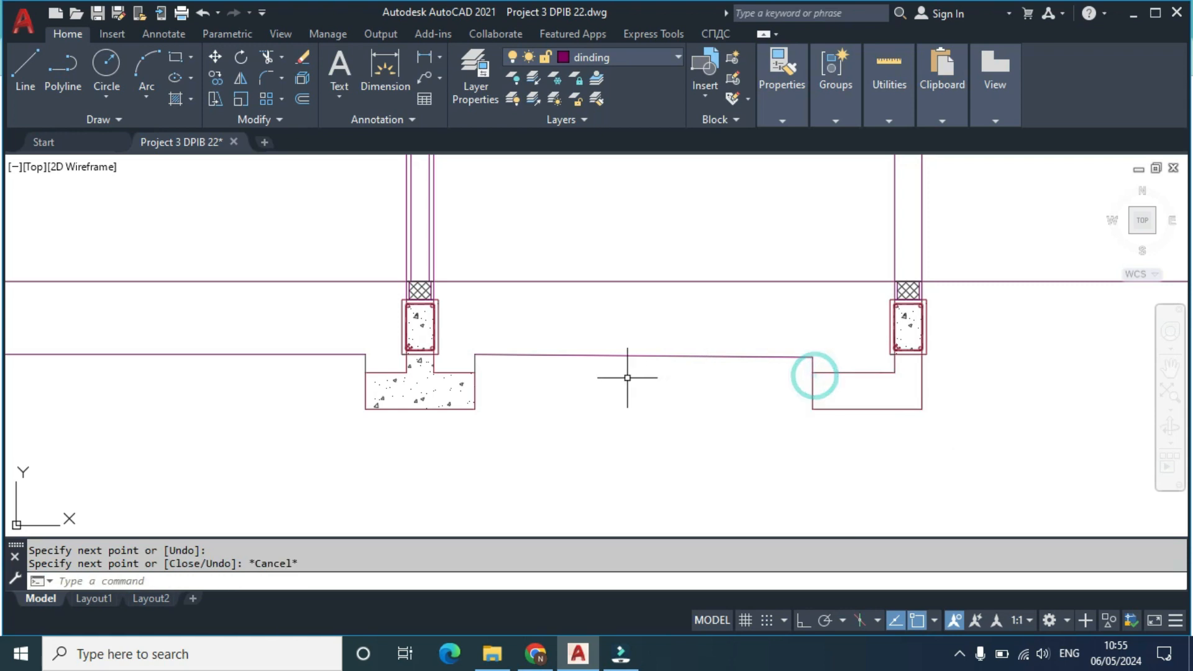
Step: Copy the long horizontal floor line down onto the existing section's floor layer boundaries, ending at the underside of the concrete slab
scroll(624, 371, down, 5)
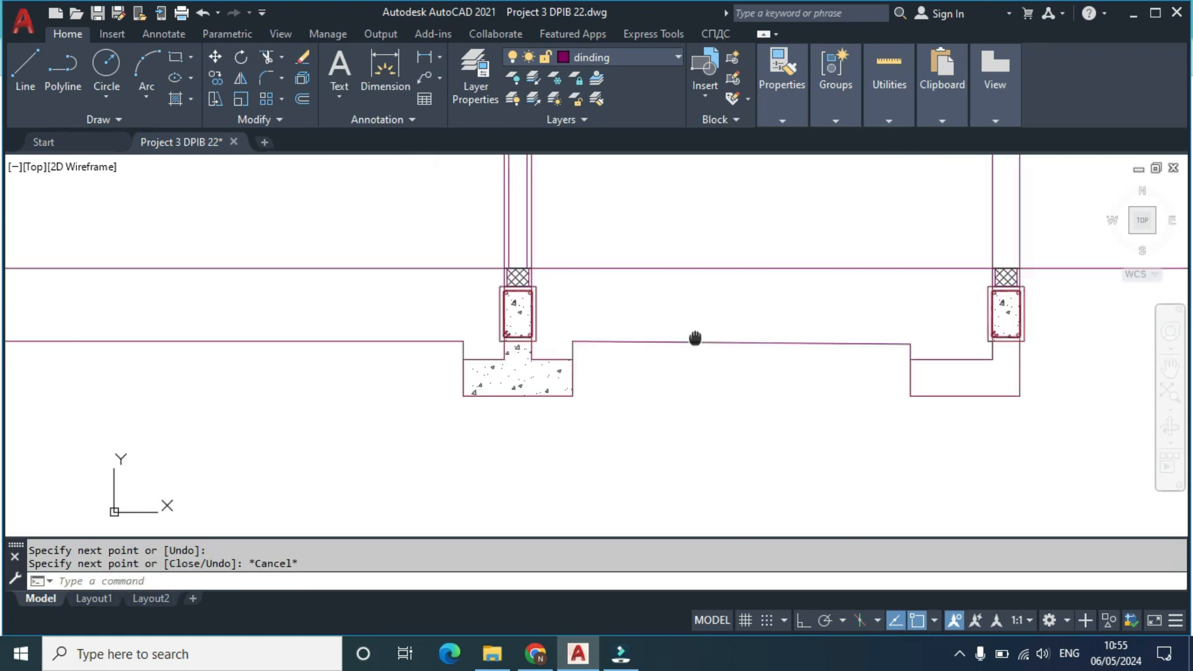
click(435, 347)
click(414, 314)
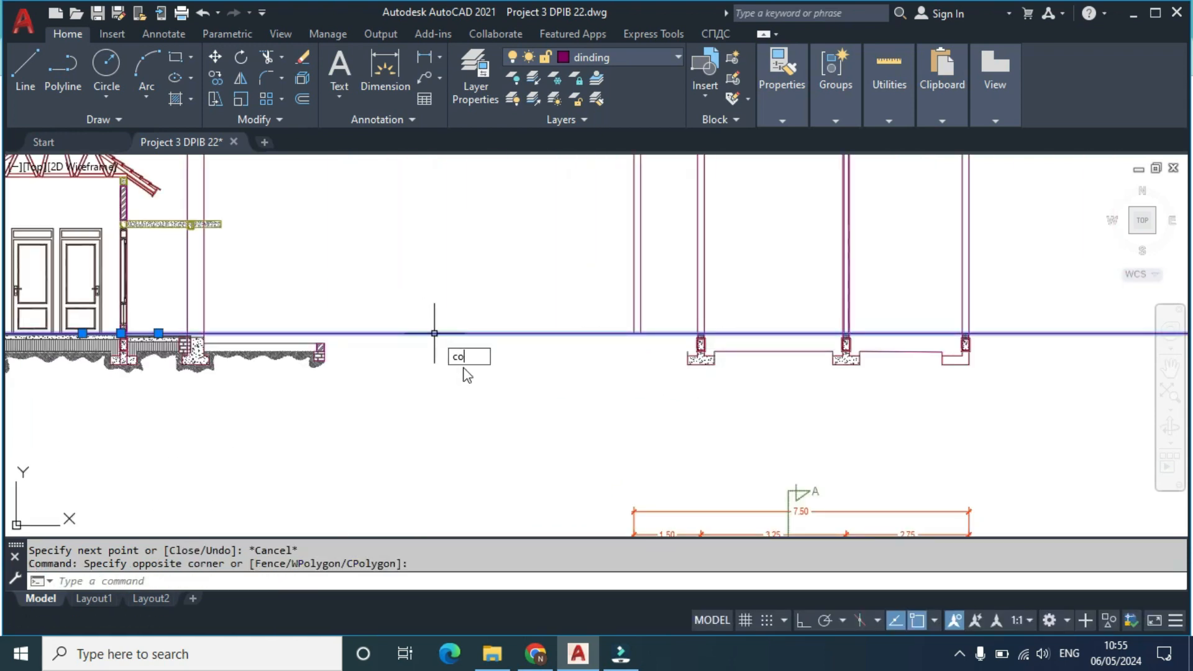
text(co)
key(Return)
scroll(317, 354, up, 8)
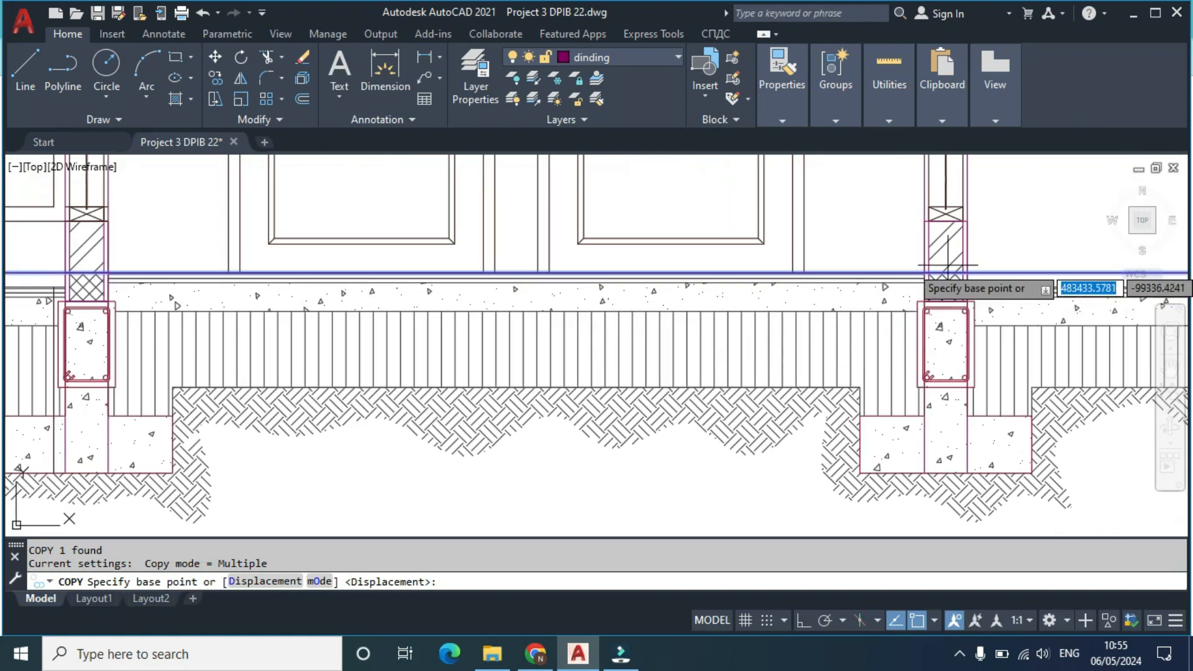
scroll(947, 266, up, 6)
scroll(802, 299, up, 7)
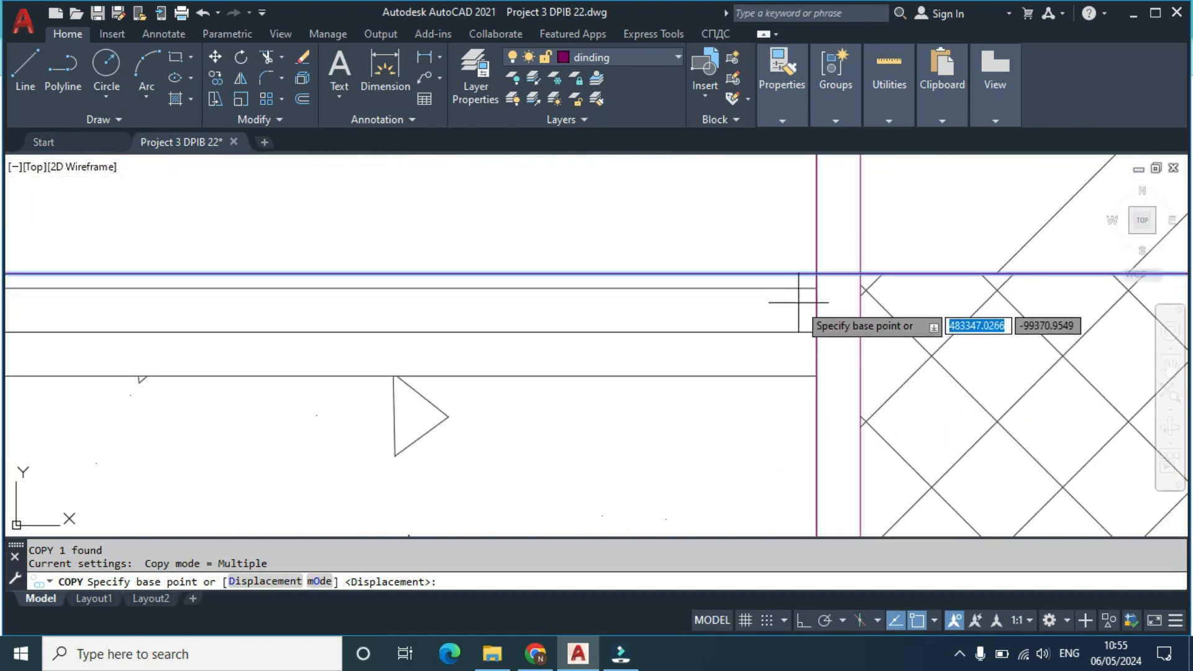
click(816, 271)
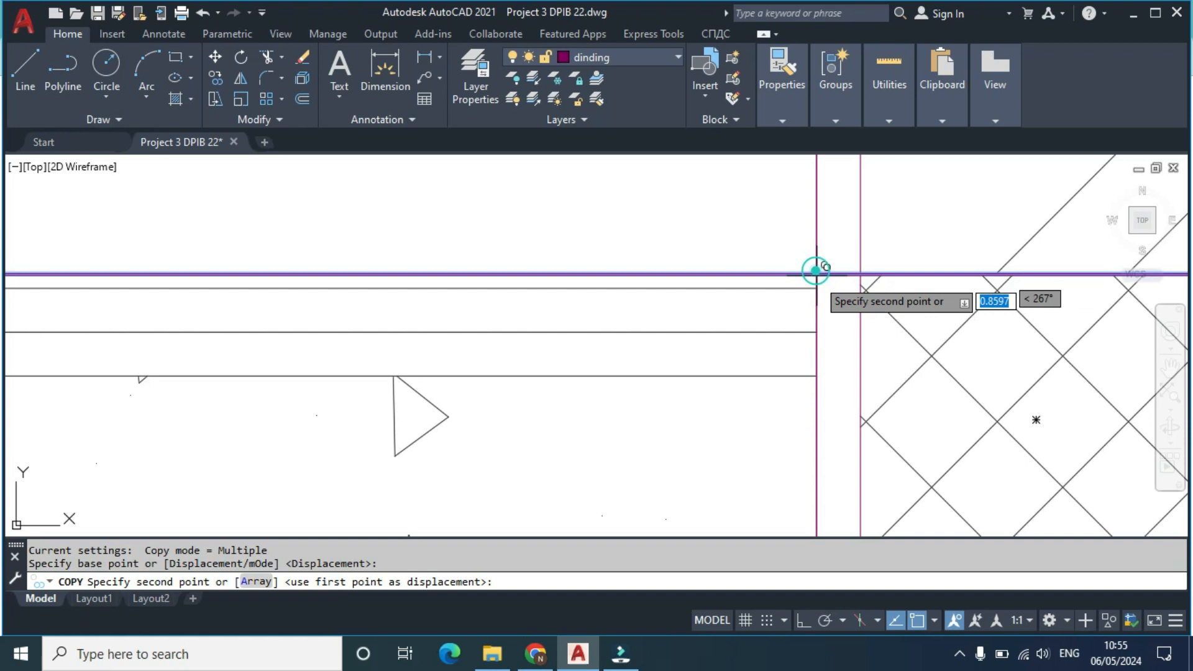
click(816, 288)
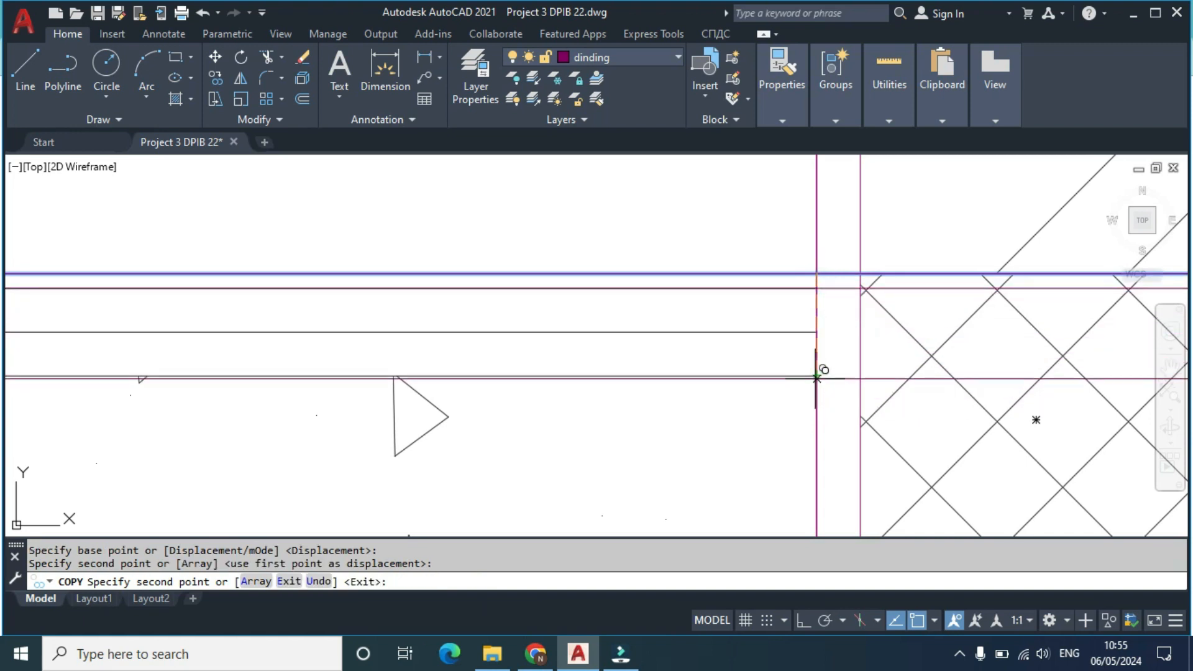
scroll(816, 377, down, 5)
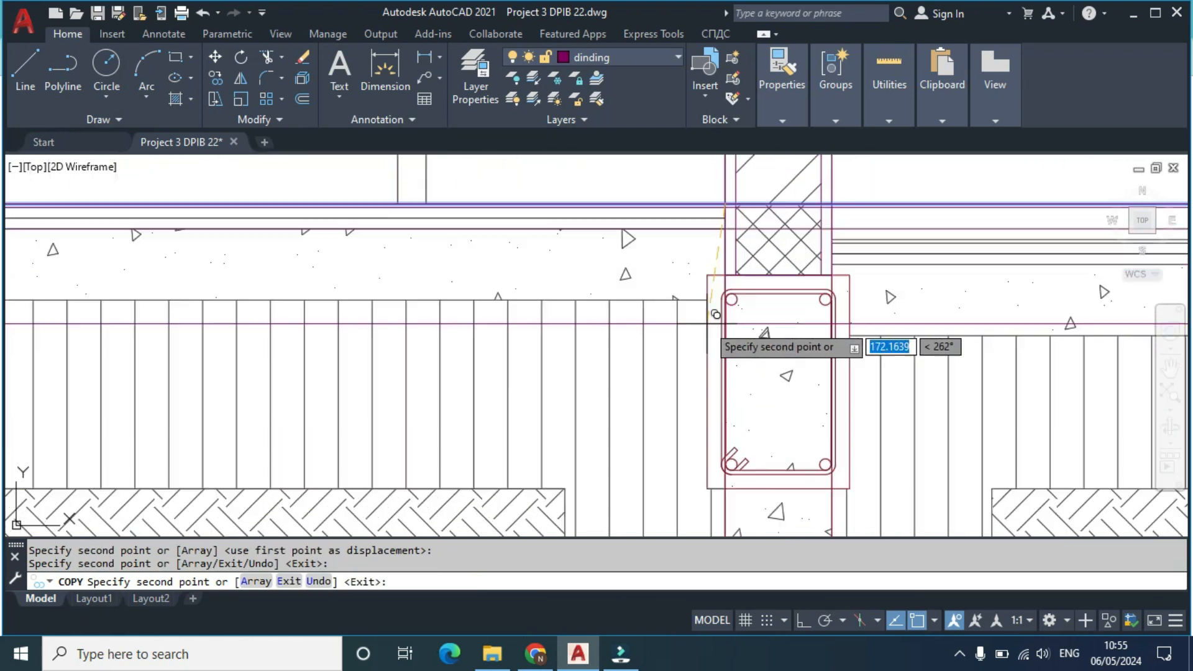
scroll(716, 314, down, 2)
scroll(703, 277, down, 2)
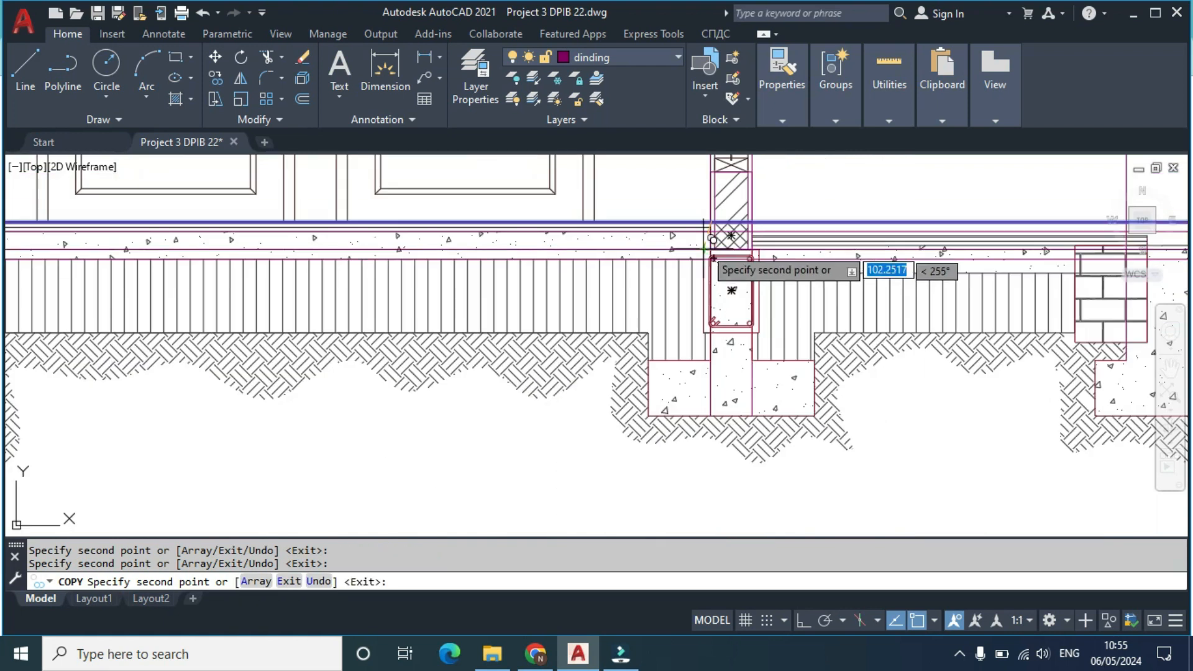
scroll(713, 239, up, 5)
scroll(658, 282, down, 2)
scroll(746, 323, down, 5)
key(Escape)
Step: Trim the copied layer lines inside the right edge of the TAMAN–living room wall and the lowest line at its beam's right edge
scroll(532, 373, down, 3)
scroll(715, 329, up, 3)
mouse_move(885, 473)
middle_down()
mouse_move(597, 428)
mouse_move(562, 372)
middle_up()
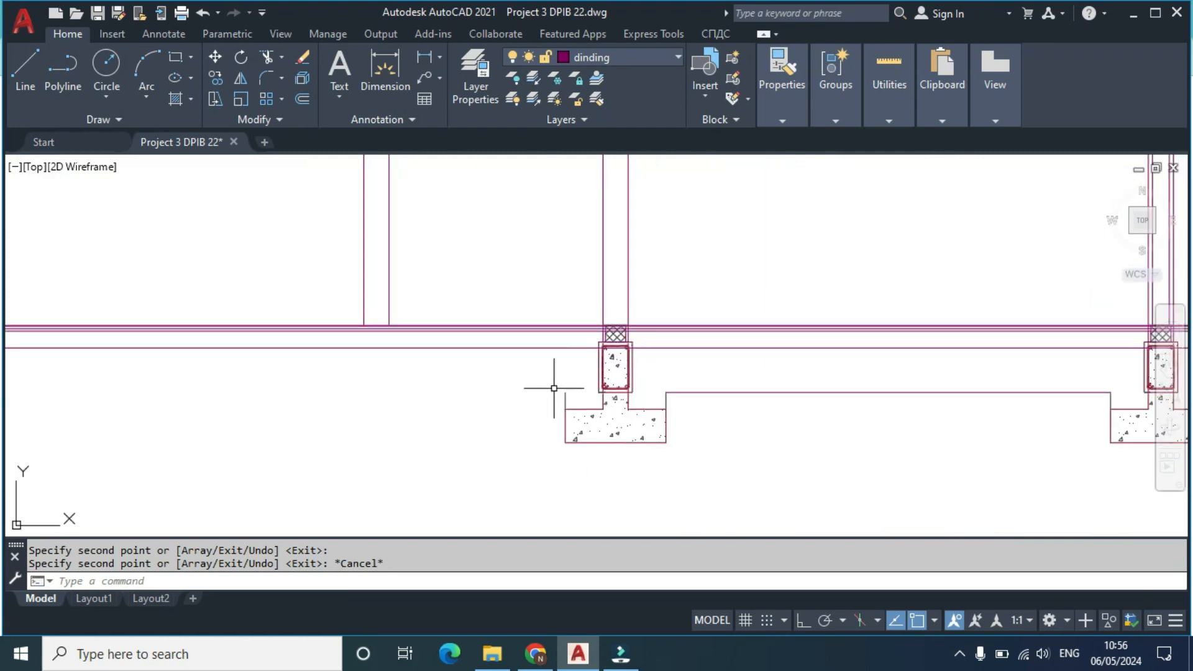
key(Return)
scroll(625, 360, up, 6)
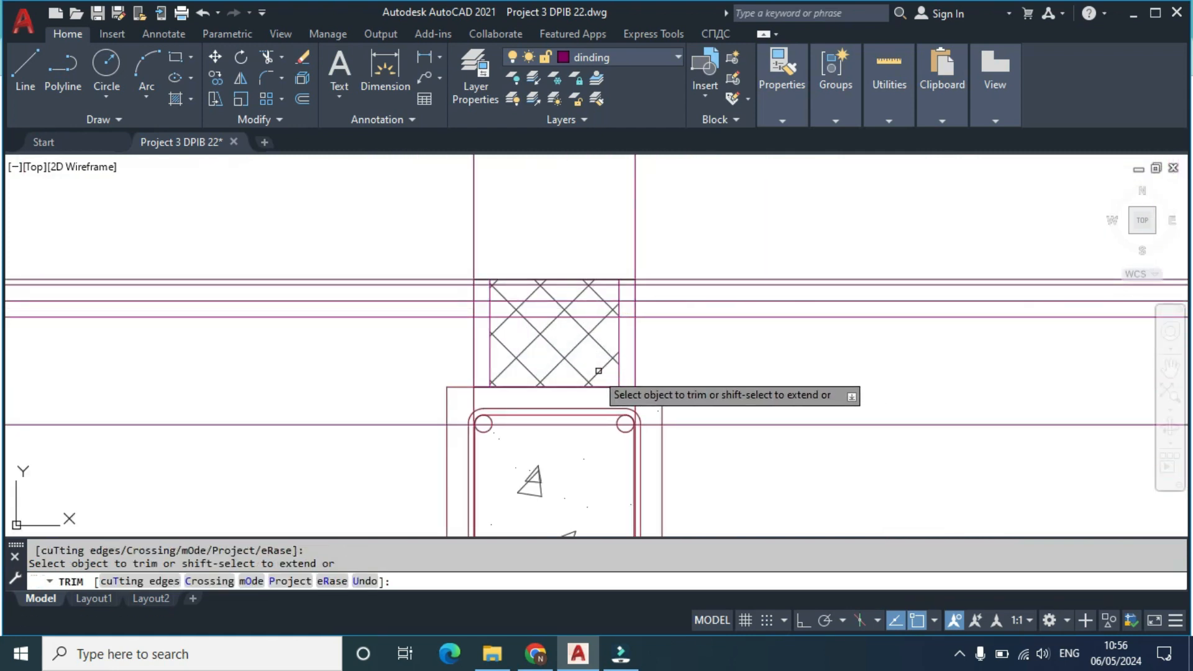
scroll(629, 326, up, 2)
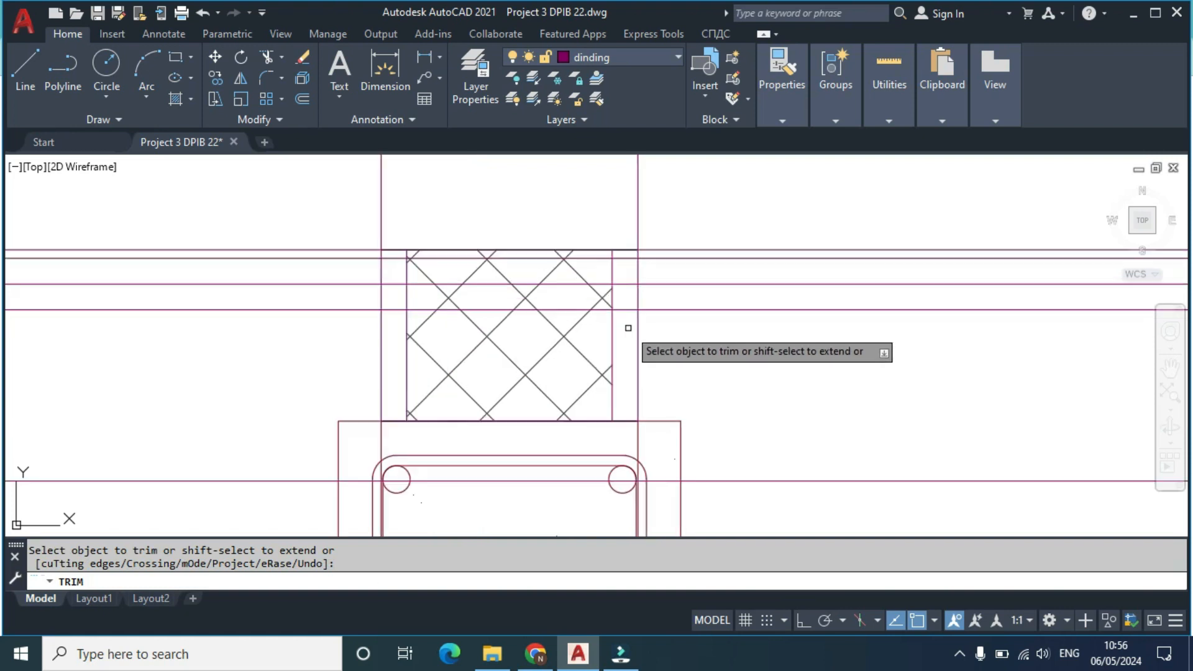
drag(627, 313, 624, 253)
drag(666, 484, 661, 455)
Step: Trim the layer lines on both sides of the cross-hatched block at the living room–bedroom wall, and the lowest line on both sides of its beam
scroll(660, 456, down, 3)
middle_drag(813, 432, 518, 320)
middle_drag(1080, 374, 558, 379)
scroll(558, 378, down, 5)
scroll(766, 366, up, 12)
drag(740, 394, 749, 372)
middle_drag(802, 159, 778, 264)
scroll(755, 343, up, 2)
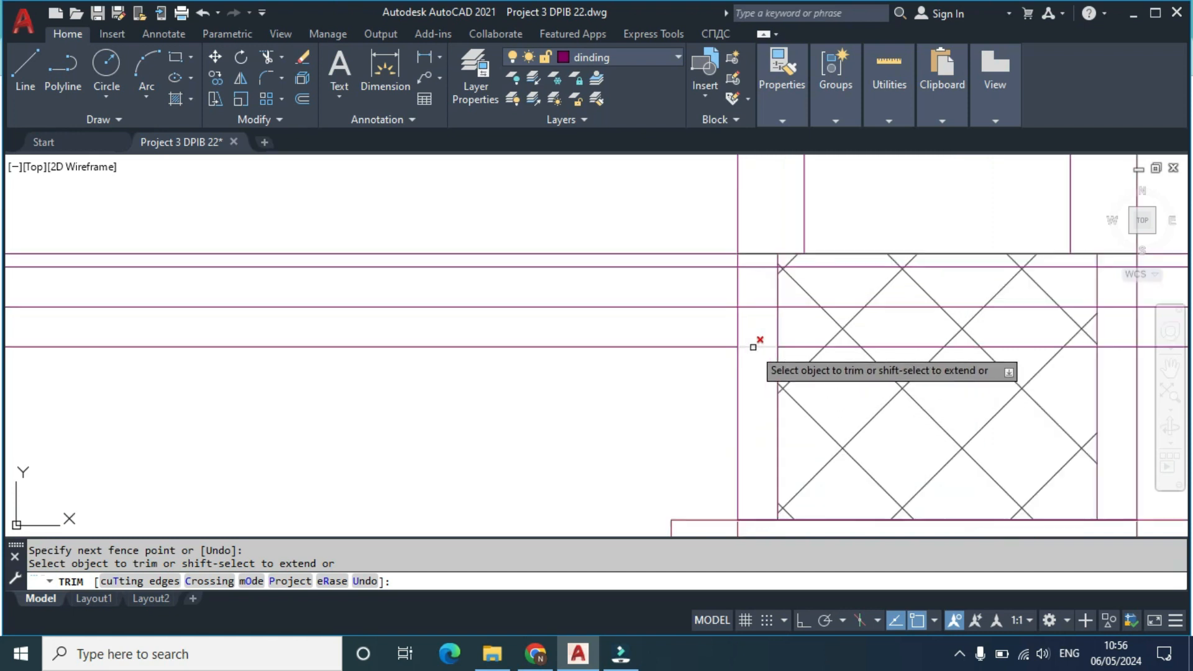
drag(753, 360, 754, 267)
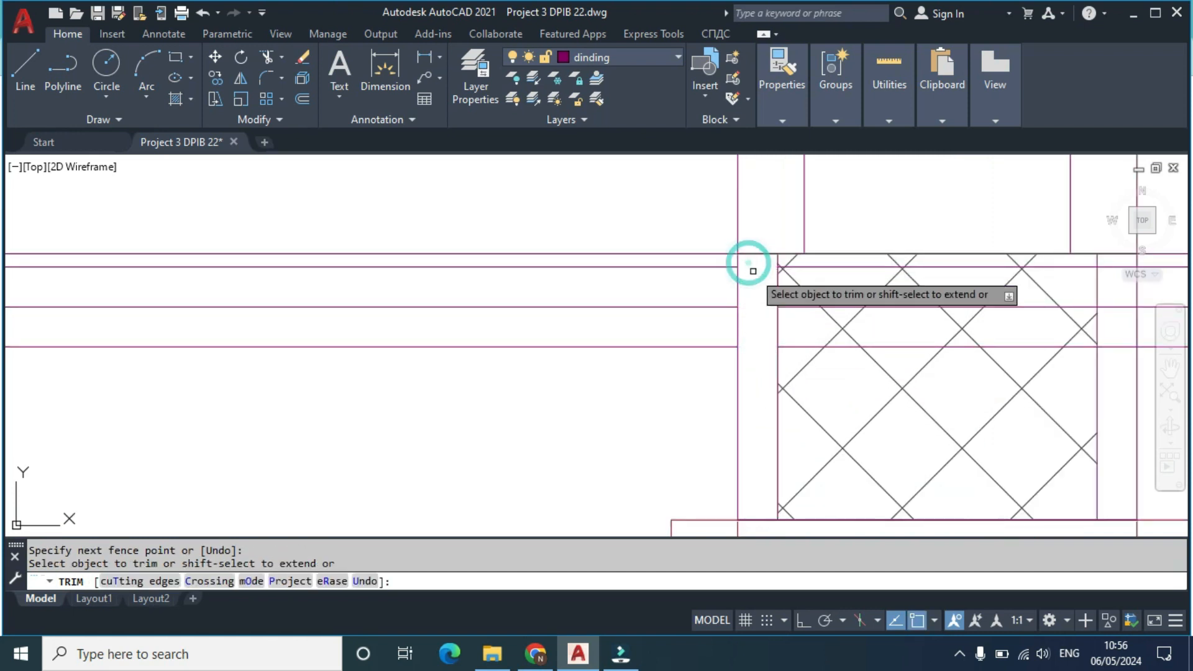
scroll(754, 267, down, 4)
scroll(892, 310, up, 2)
drag(903, 322, 899, 248)
middle_drag(889, 358, 847, 253)
drag(887, 389, 892, 350)
key(Escape)
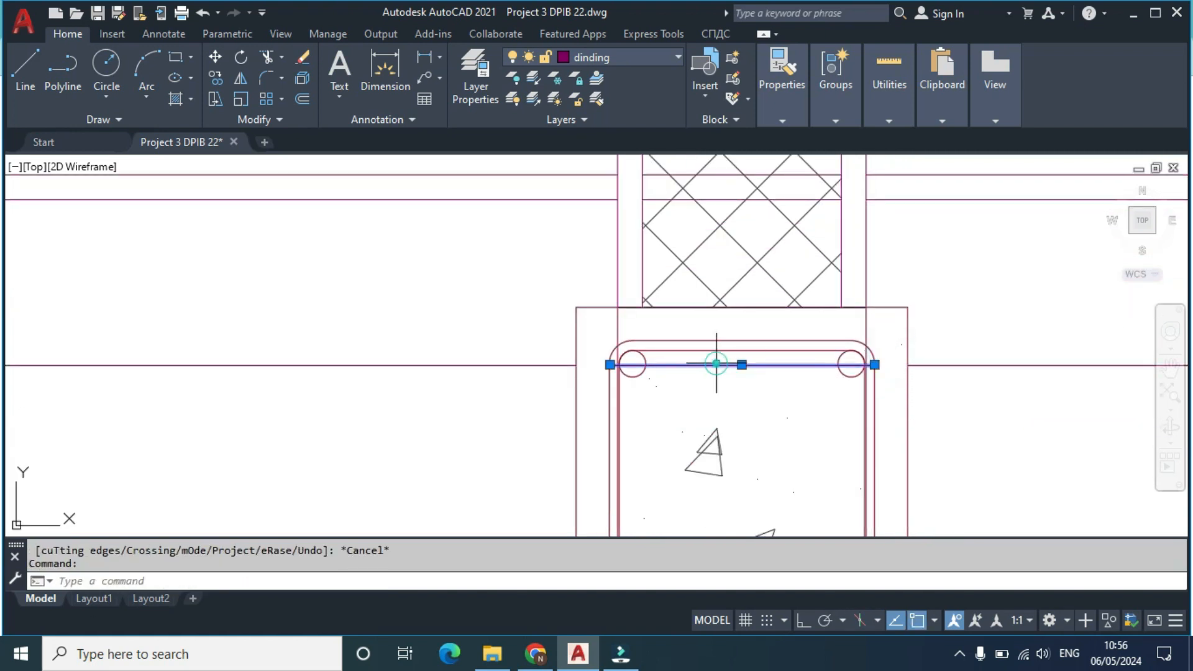
Step: Erase the leftover horizontal line pieces crossing the living room–bedroom wall's cross-hatched block and beam
scroll(716, 348, down, 6)
scroll(702, 317, up, 6)
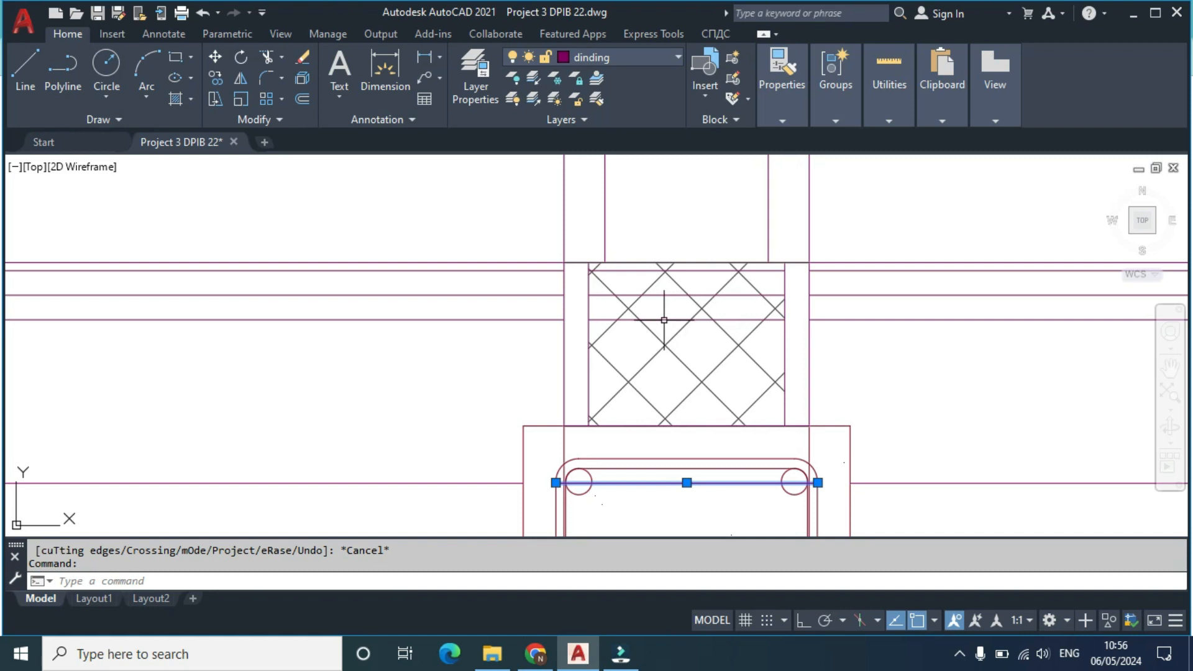
click(659, 291)
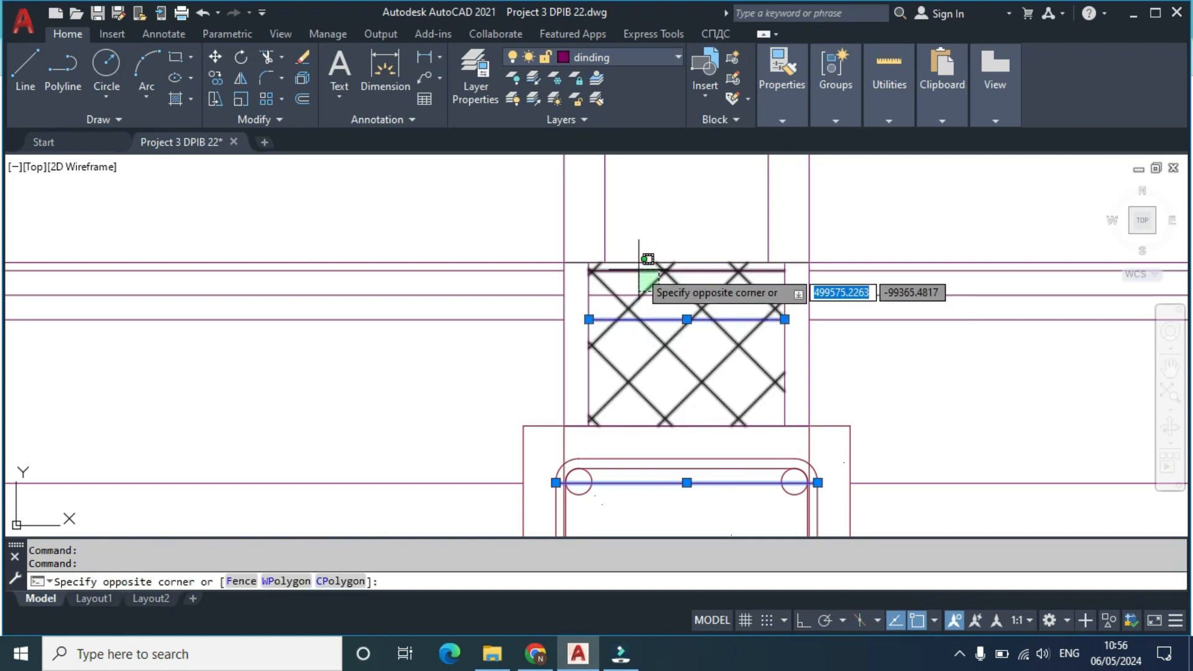
click(658, 296)
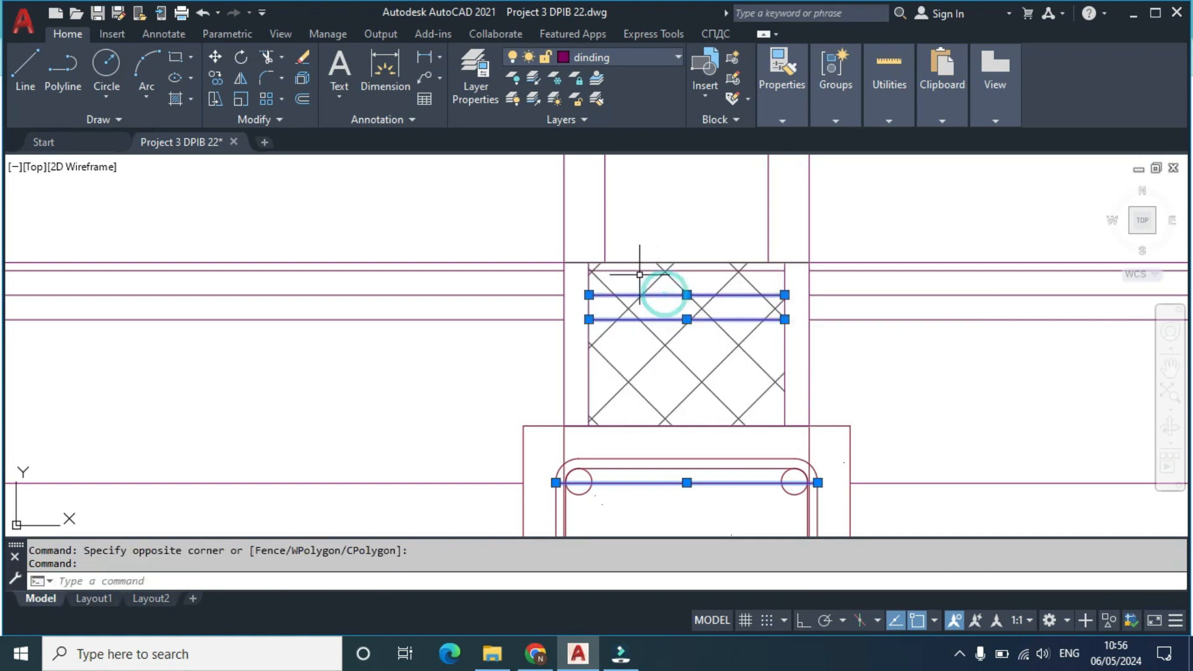
key(Delete)
Step: Trim the layer lines inside the left edge of the outer right wall and the lowest line at its beam's left edge
scroll(700, 311, down, 10)
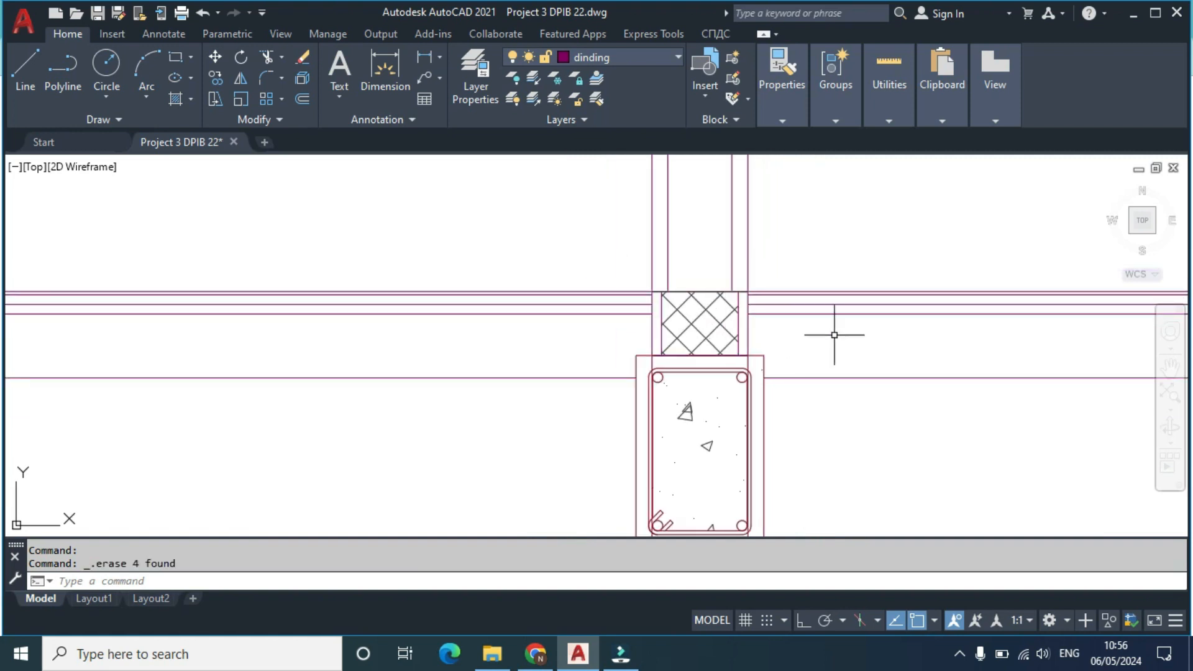
scroll(740, 393, up, 5)
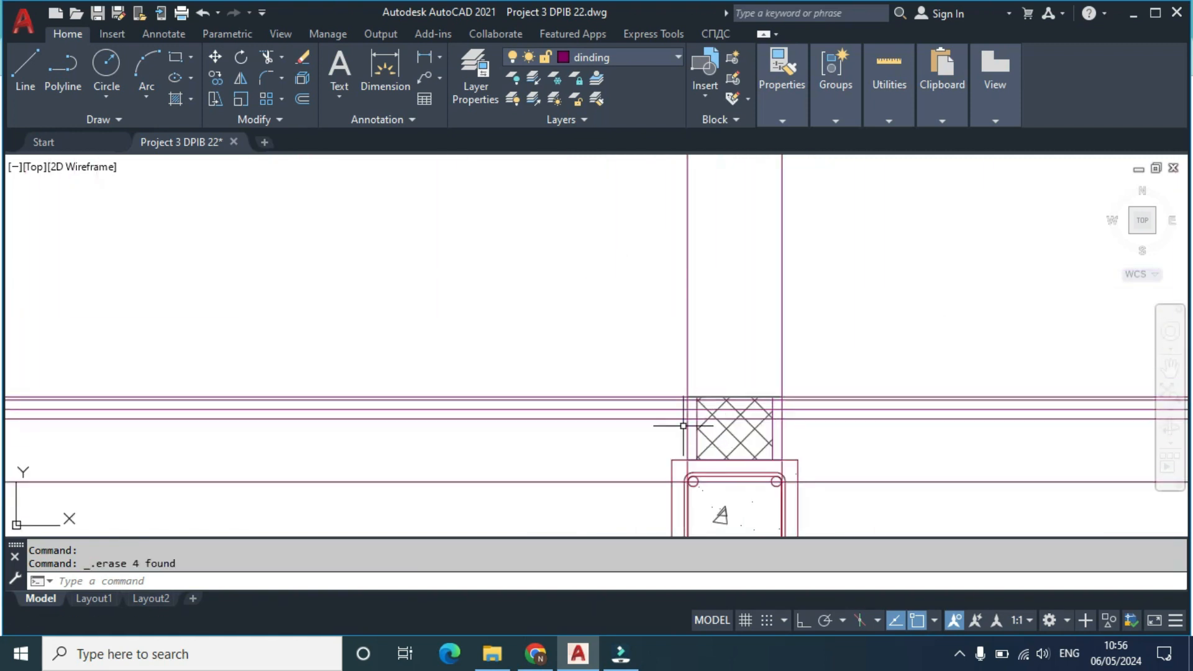
key(Return)
scroll(684, 423, up, 5)
click(662, 453)
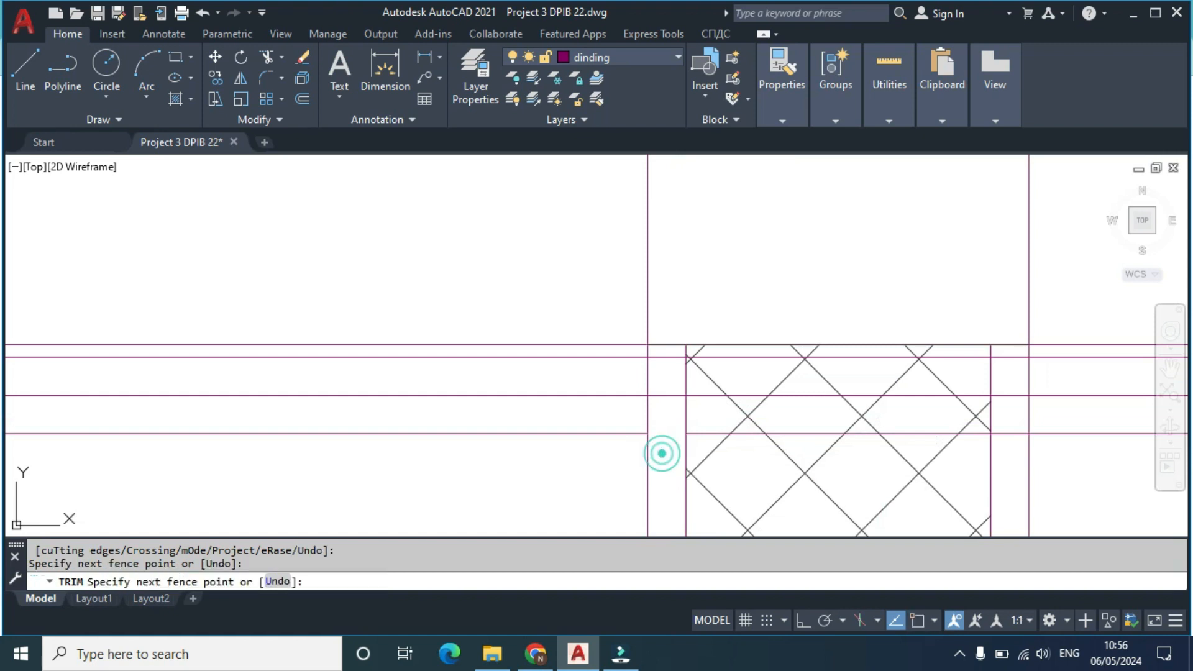
click(670, 356)
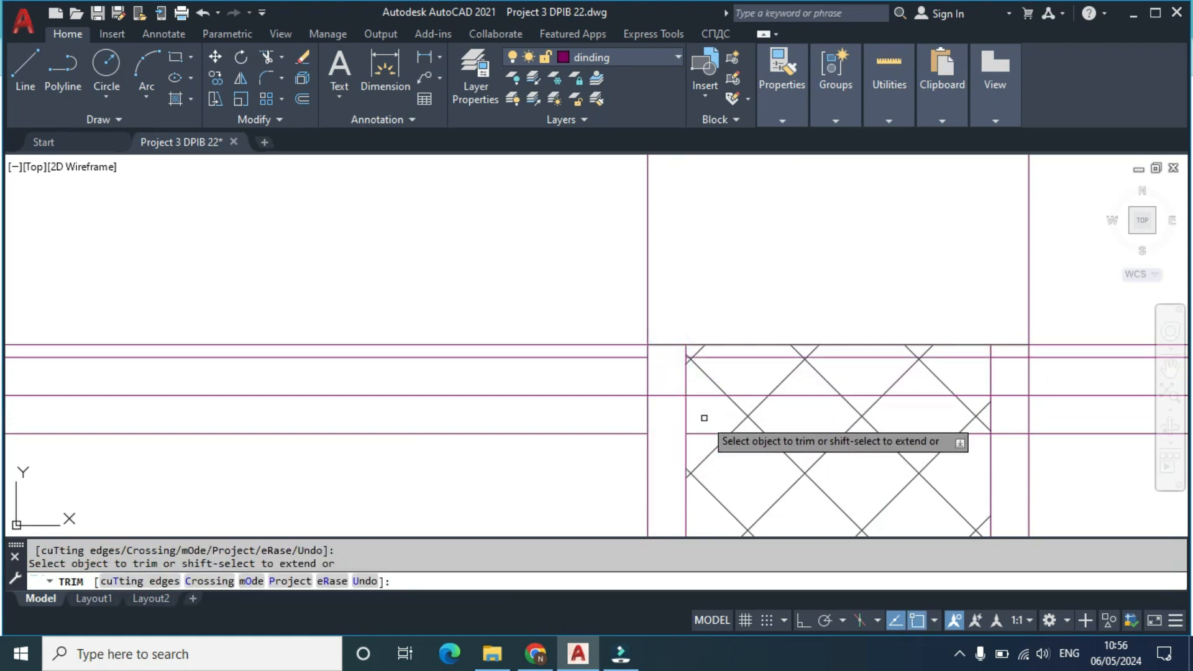
click(665, 412)
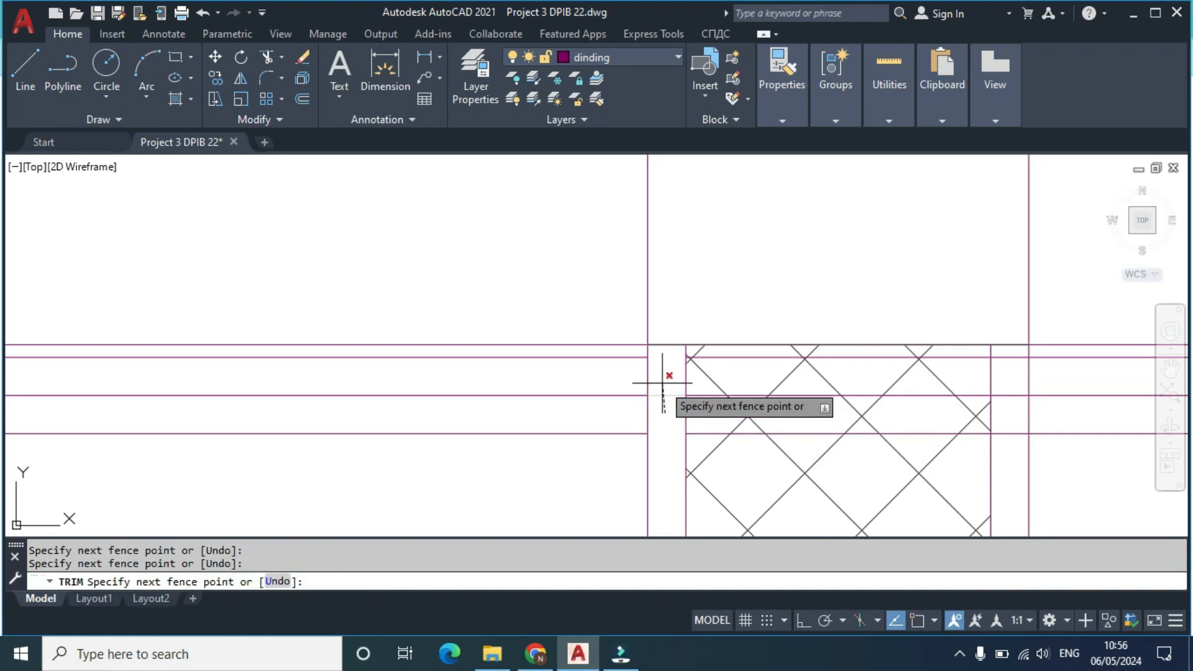
click(662, 383)
scroll(670, 406, down, 2)
middle_drag(674, 424, 676, 282)
scroll(645, 396, up, 2)
click(645, 360)
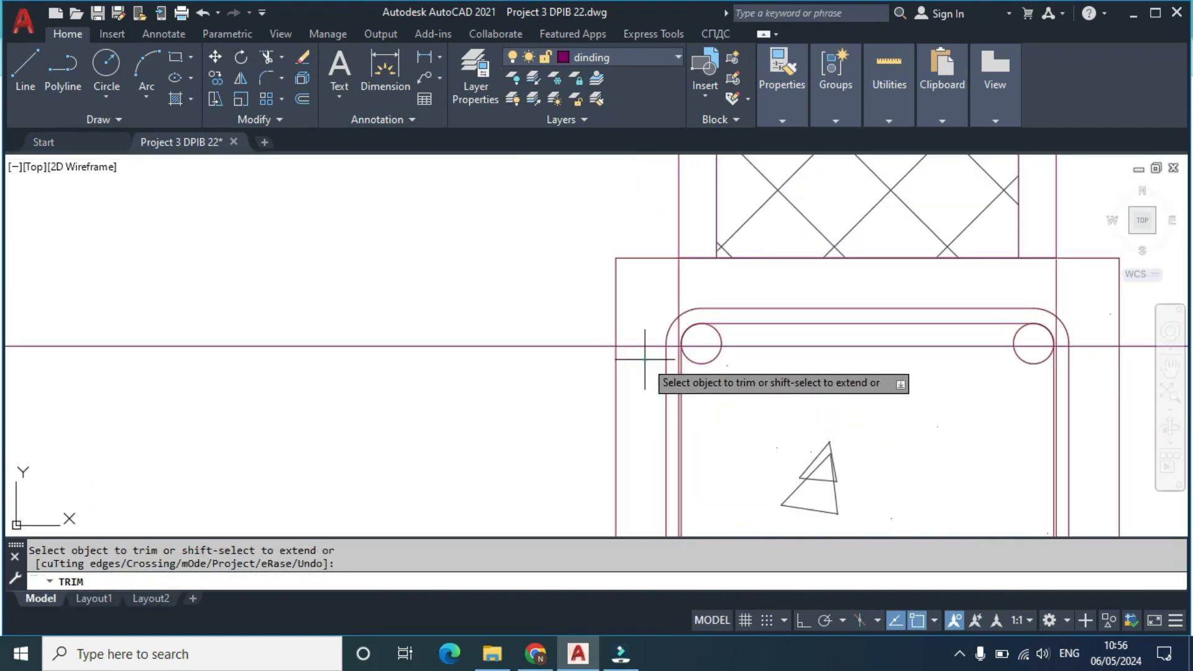
click(638, 317)
scroll(669, 373, down, 4)
key(Escape)
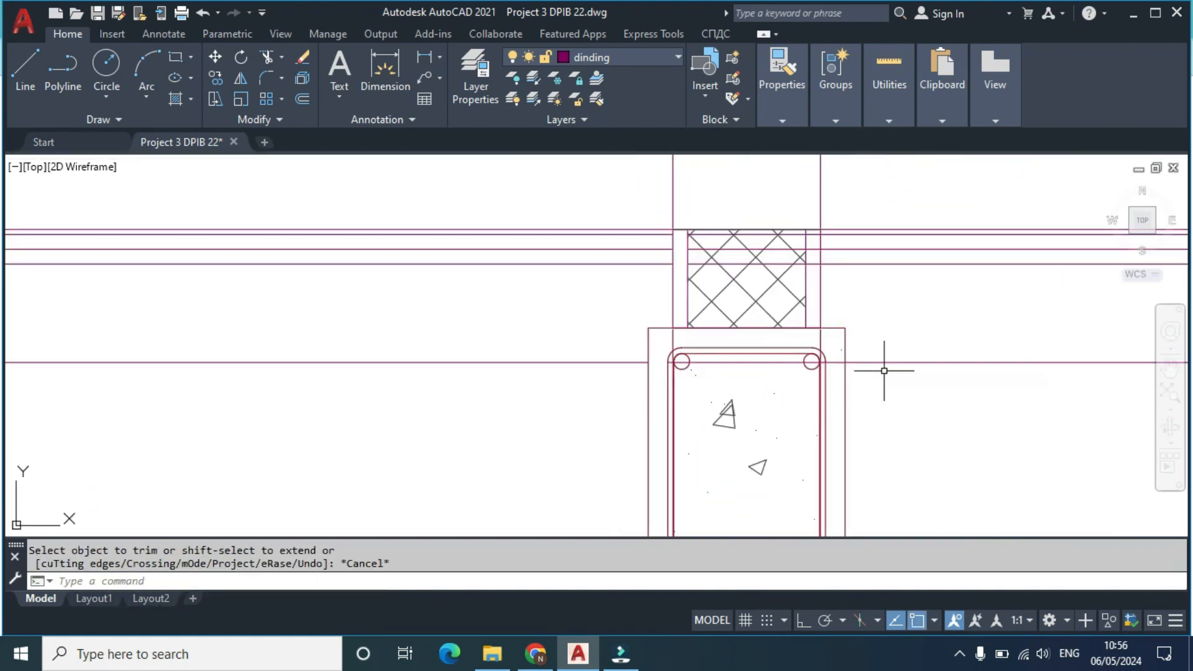
Step: Erase the four layer lines running past the outer right wall and trim off the floor line beyond that wall
click(972, 381)
click(890, 232)
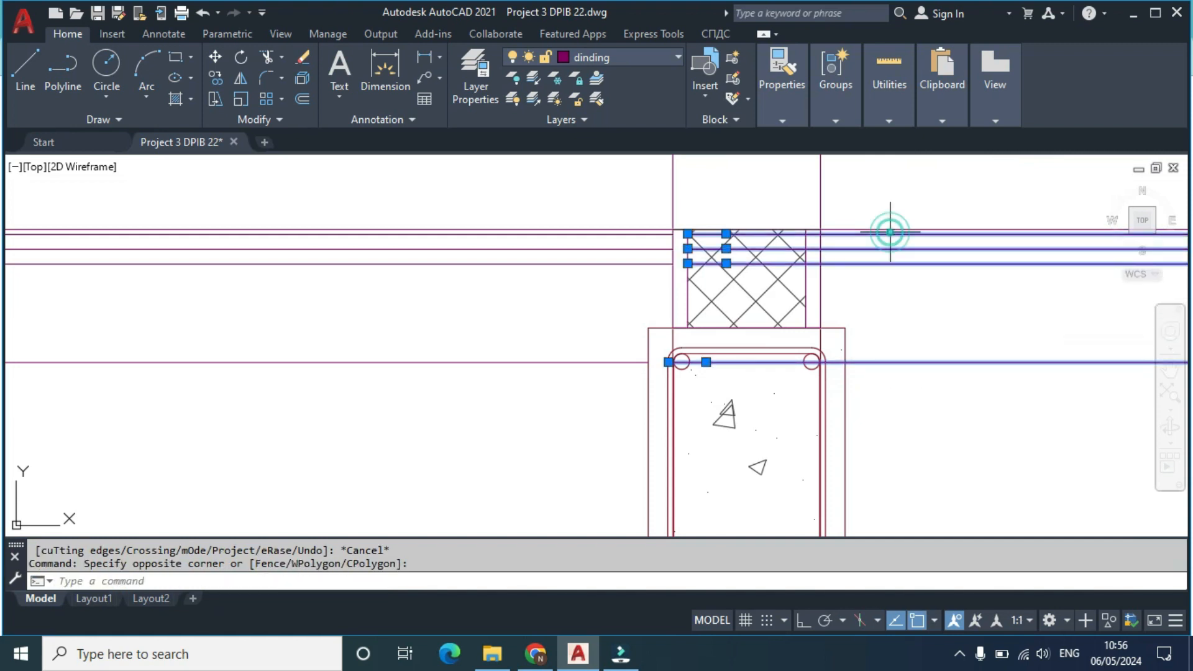
key(Delete)
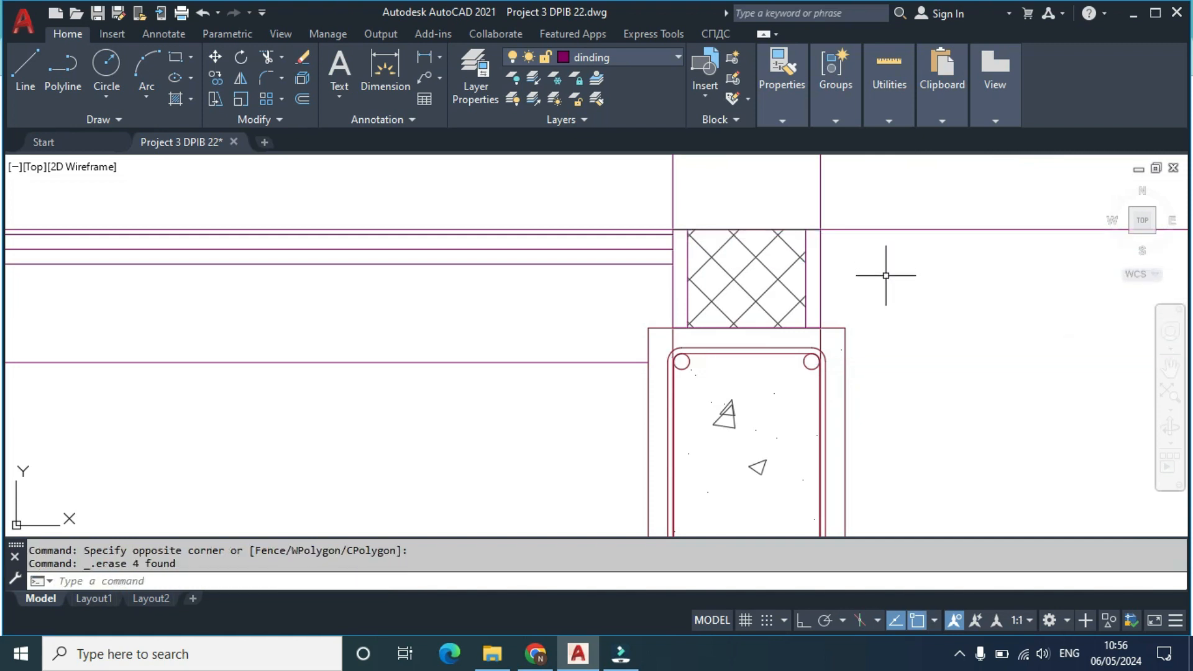
key(Return)
drag(894, 261, 839, 186)
scroll(875, 213, down, 3)
key(Escape)
Step: Assign the middle floor-layer lines on both sides of the living room–bedroom wall to the spesi layer
middle_drag(581, 387, 977, 367)
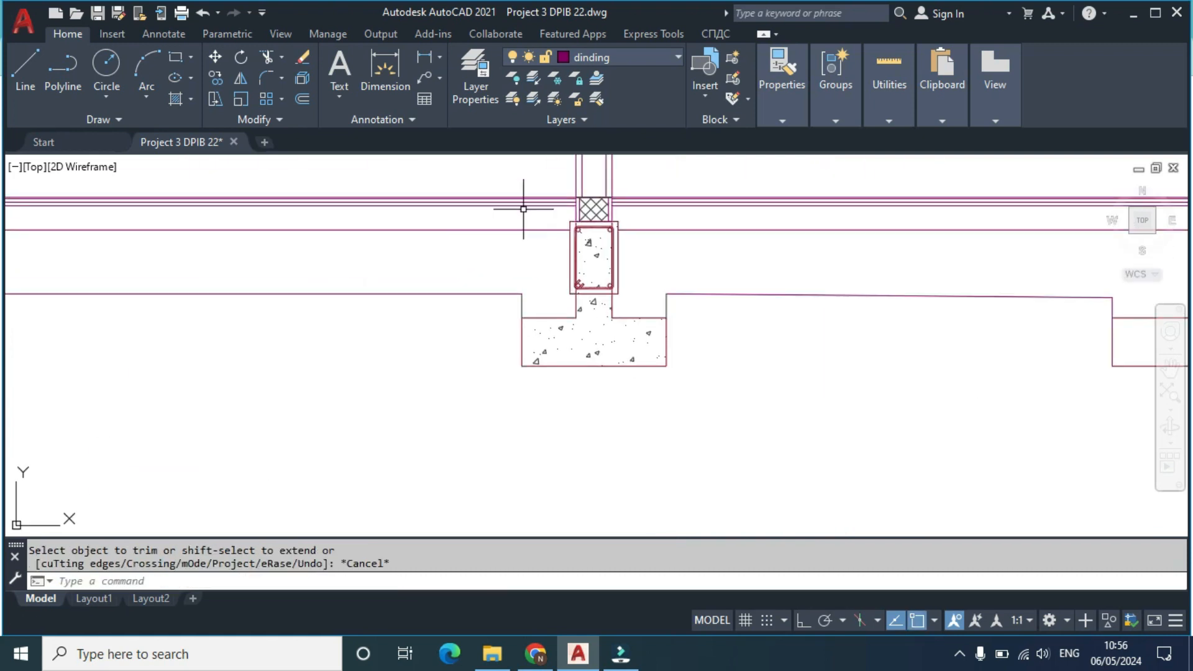
scroll(547, 200, up, 3)
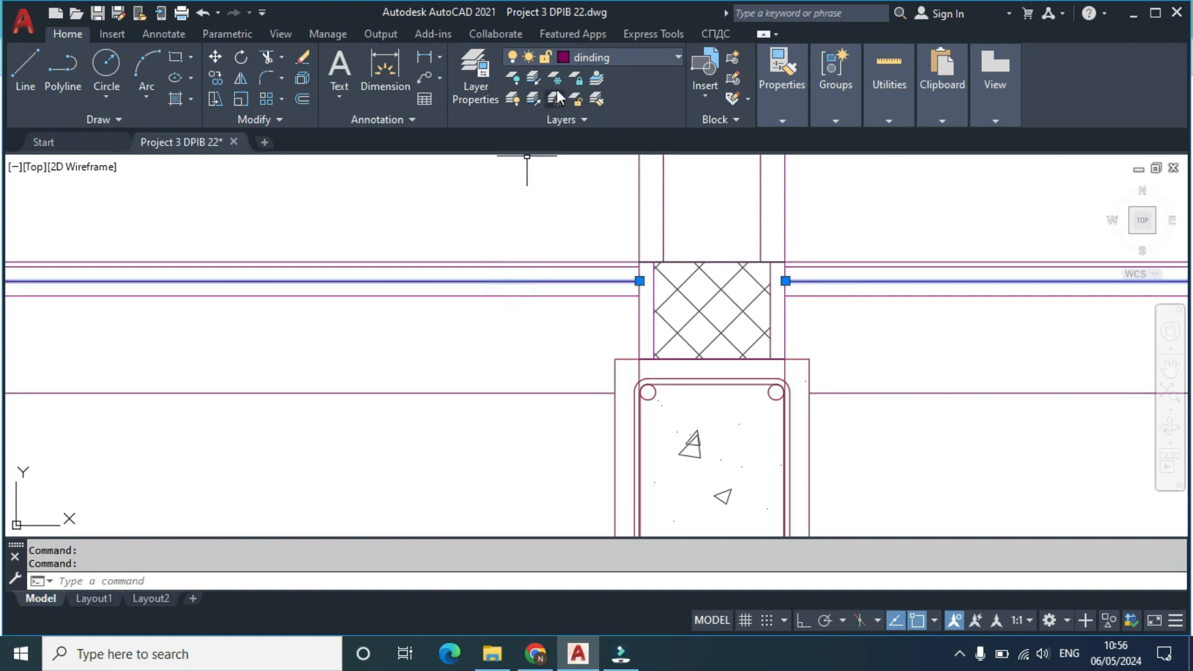
click(611, 62)
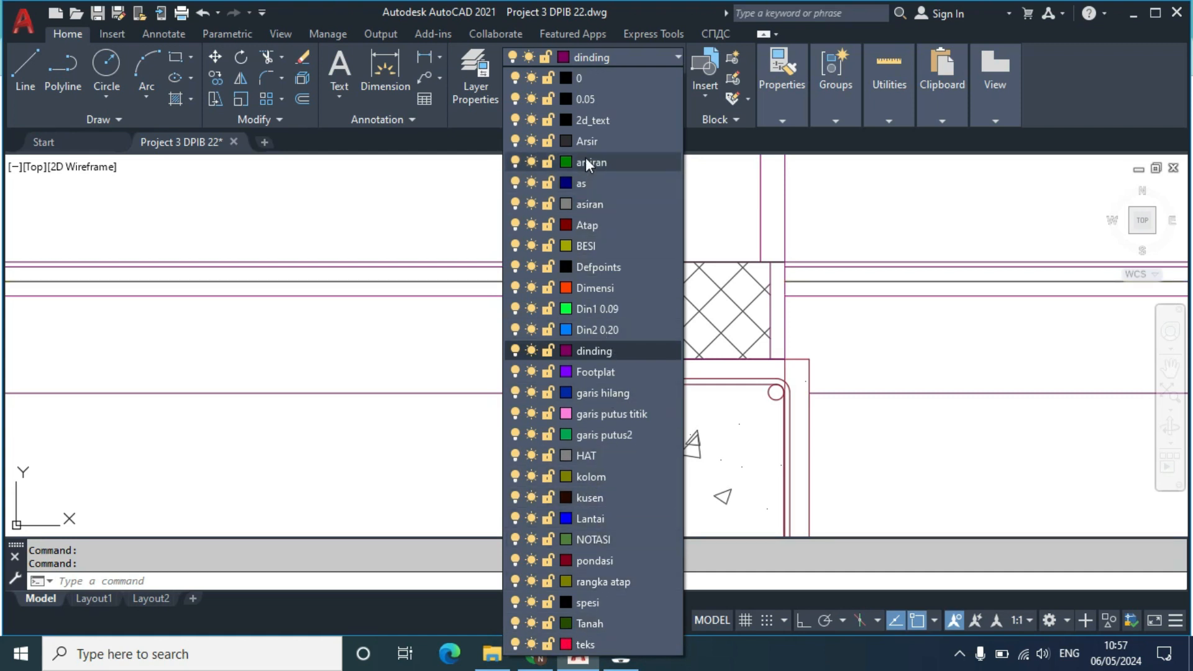
click(583, 610)
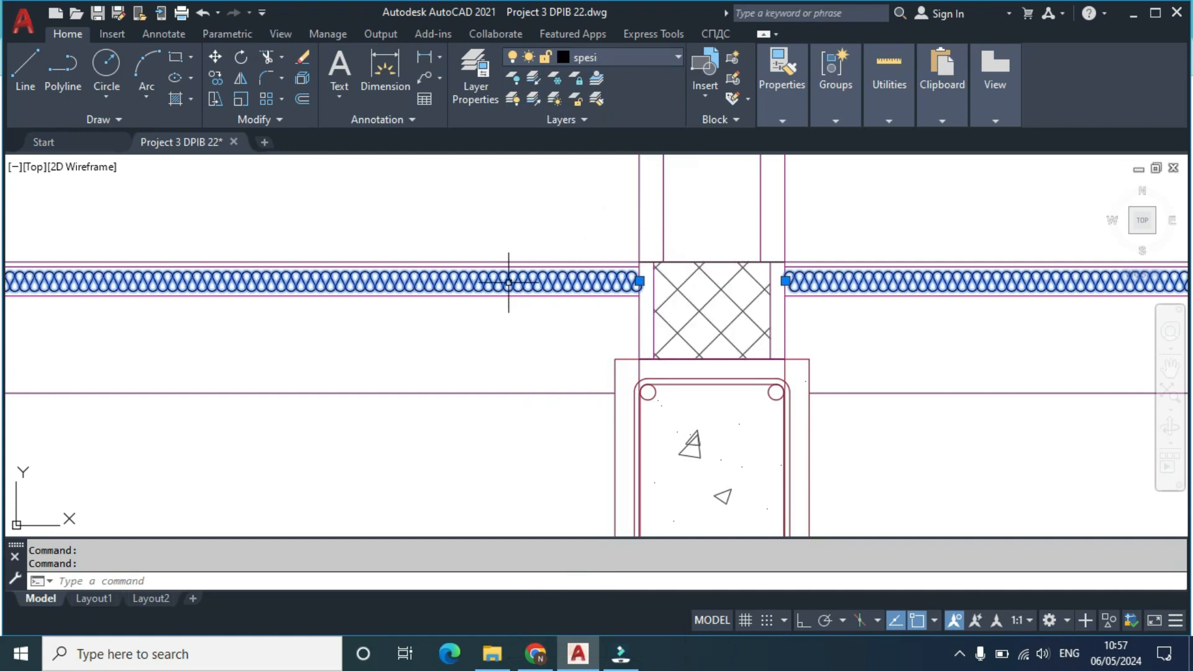
Step: Adjust the linetype scale of the two spesi lines in their properties so the wave pattern fills the layer's height
right_click(508, 281)
click(561, 603)
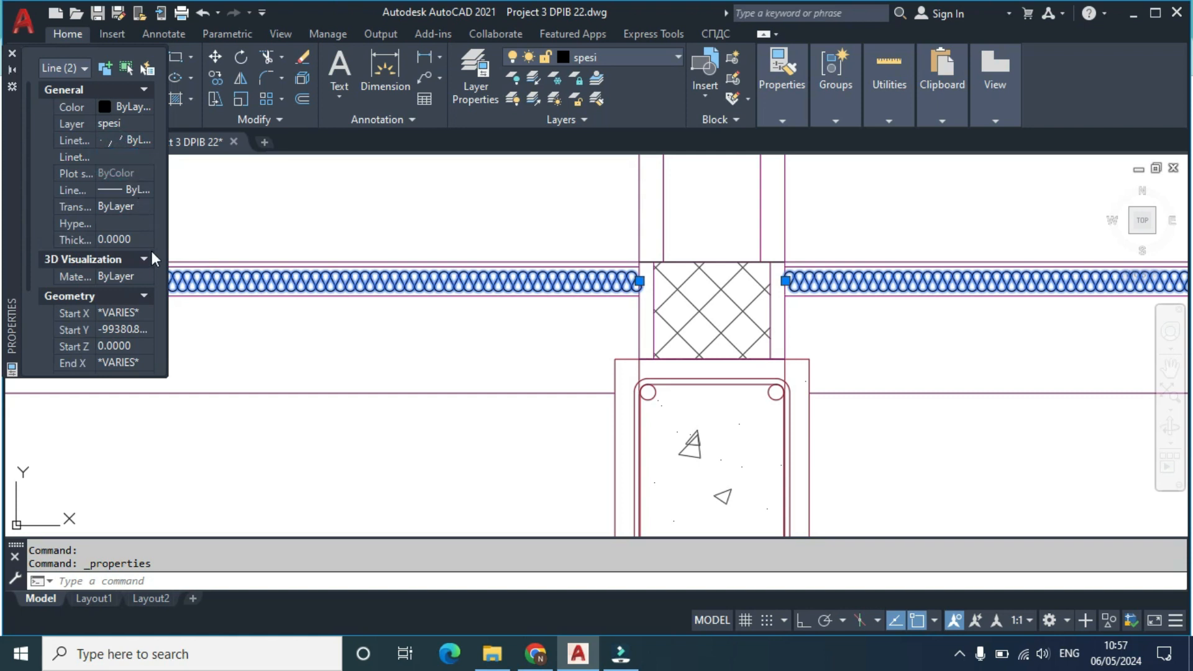
key(Escape)
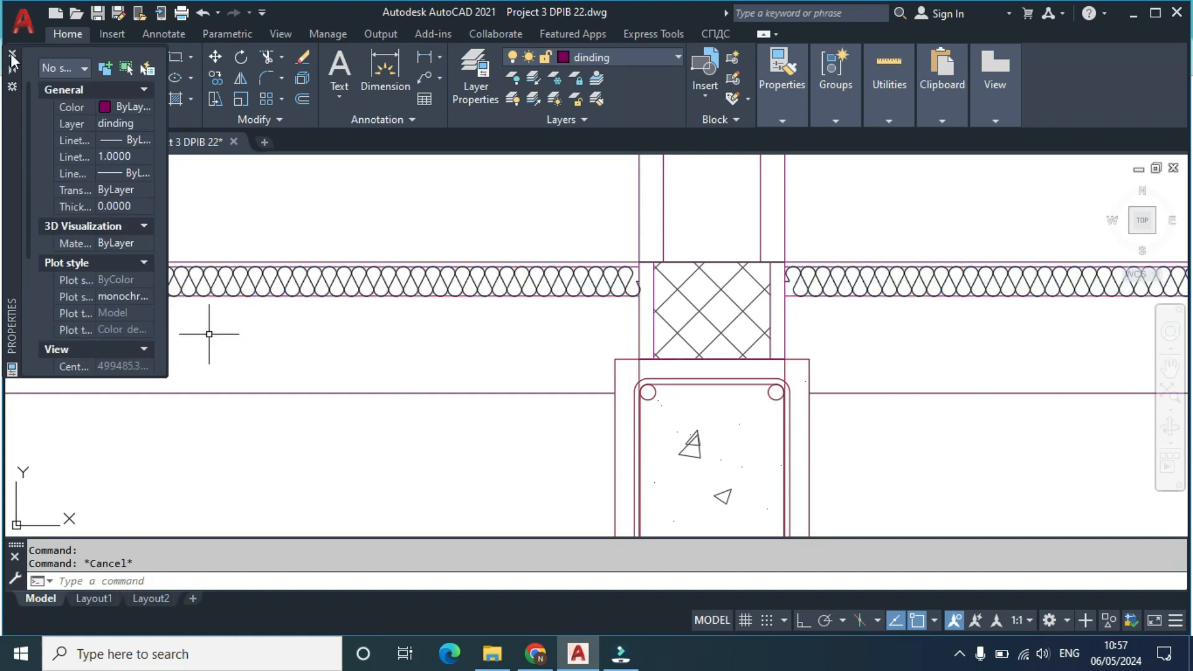
click(11, 55)
Step: Erase the four copied layer lines to the left of the TAMAN–living room wall, keeping the floor line
scroll(338, 301, down, 7)
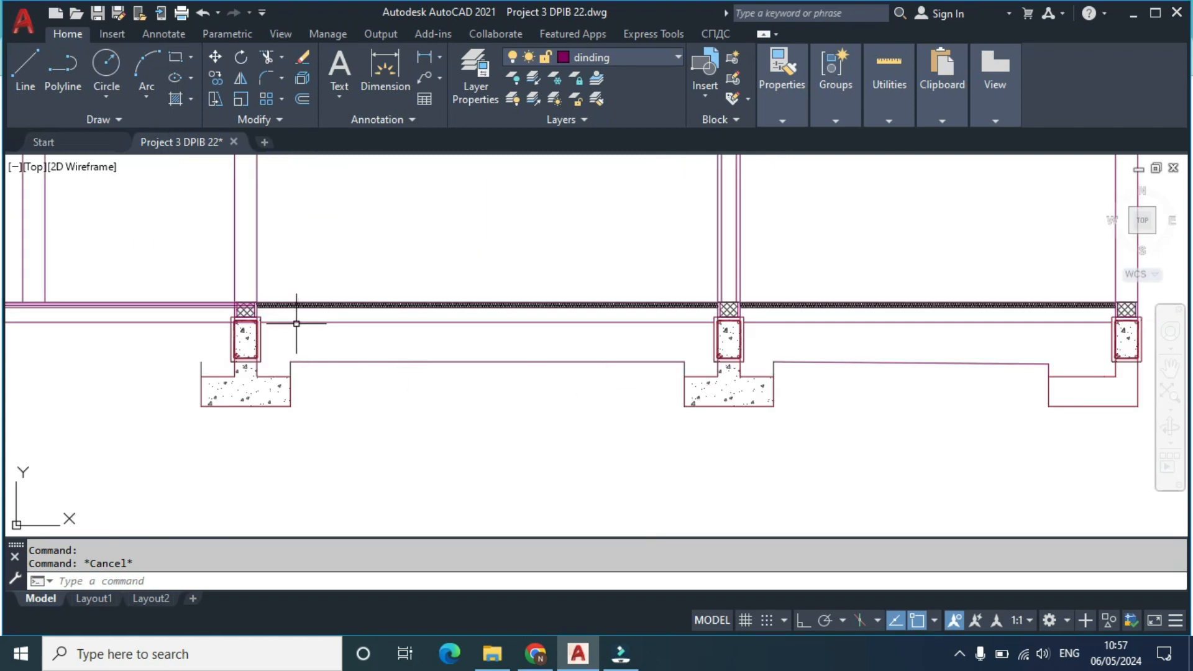
scroll(296, 323, up, 6)
click(328, 360)
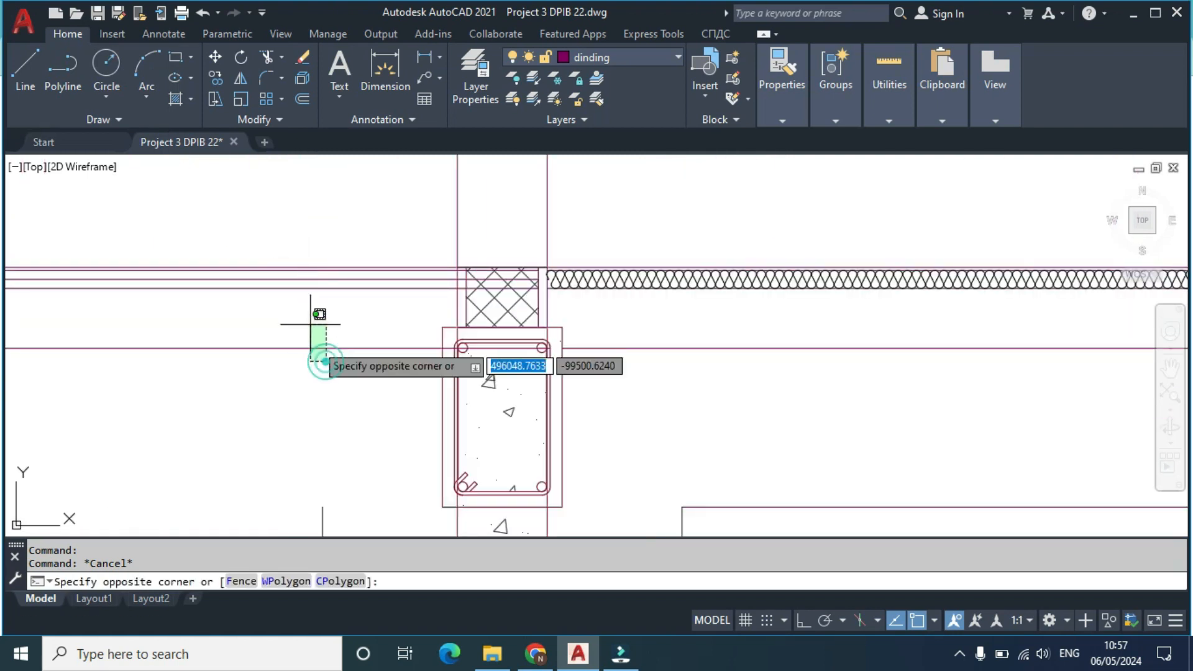
click(294, 272)
key(Delete)
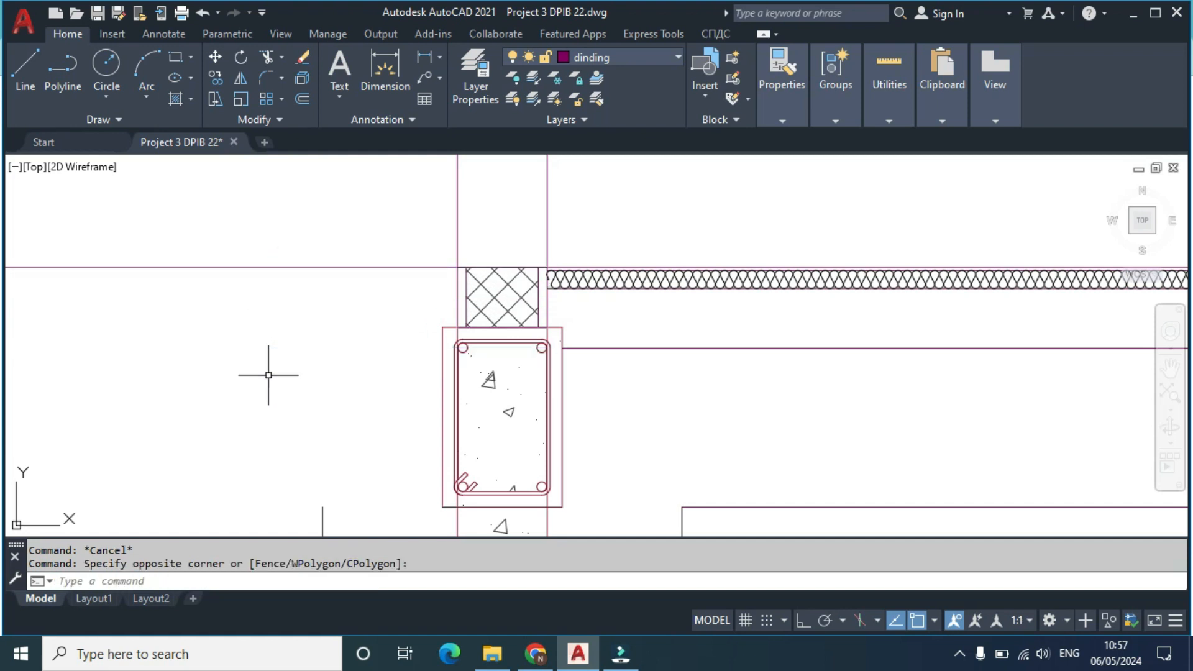
Step: Draw the ground line from the top left corner of the TAMAN–living room wall's footing to below the outermost left wall's outer face
scroll(413, 339, down, 6)
middle_drag(377, 333, 572, 322)
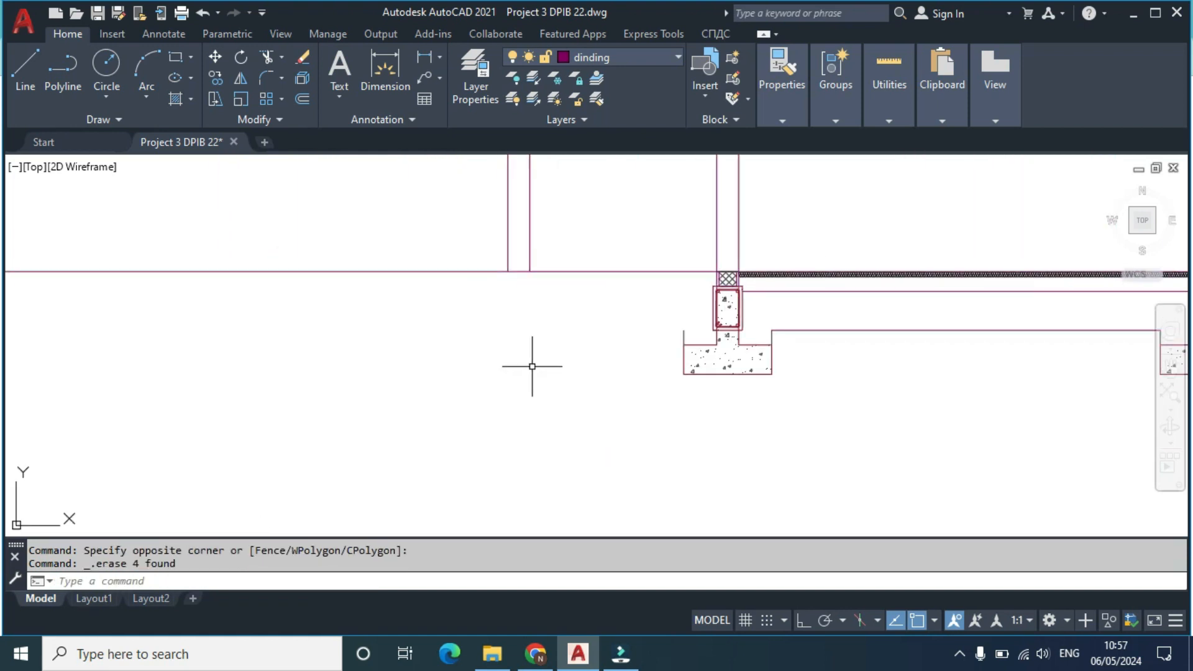
text(L)
key(Return)
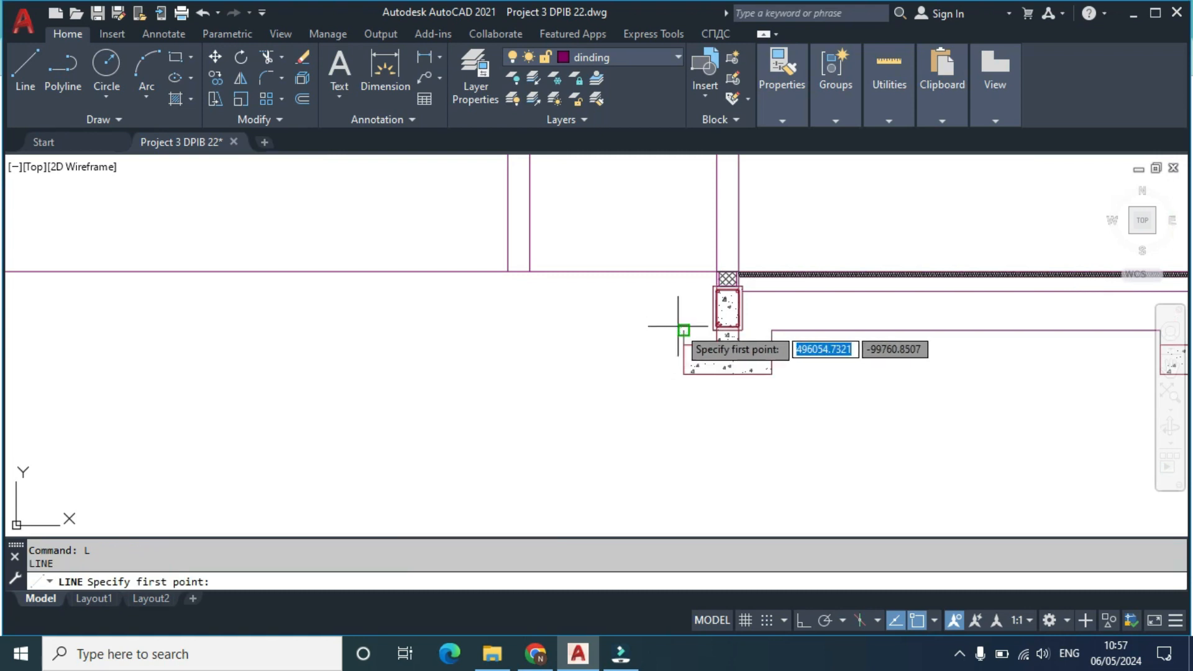
click(684, 329)
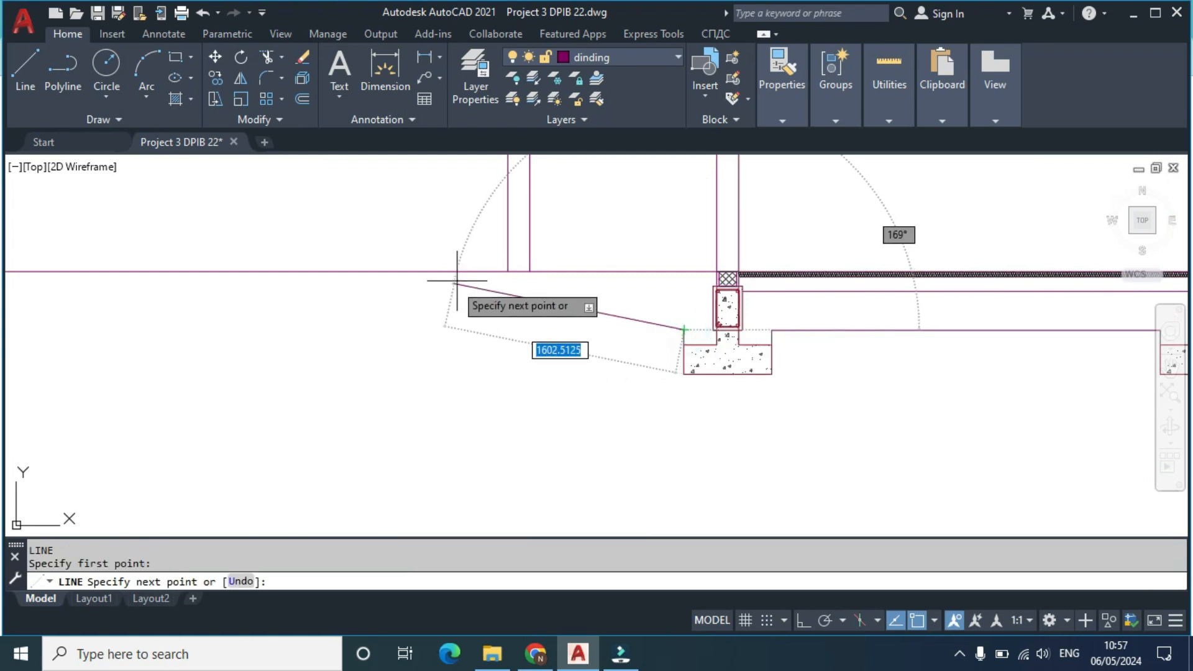
click(508, 330)
key(Escape)
Step: Mirror the small end wall and its brick foundation from the existing section about a vertical line beside it, keeping the original
scroll(543, 365, down, 3)
middle_drag(542, 365, 751, 339)
scroll(364, 321, up, 4)
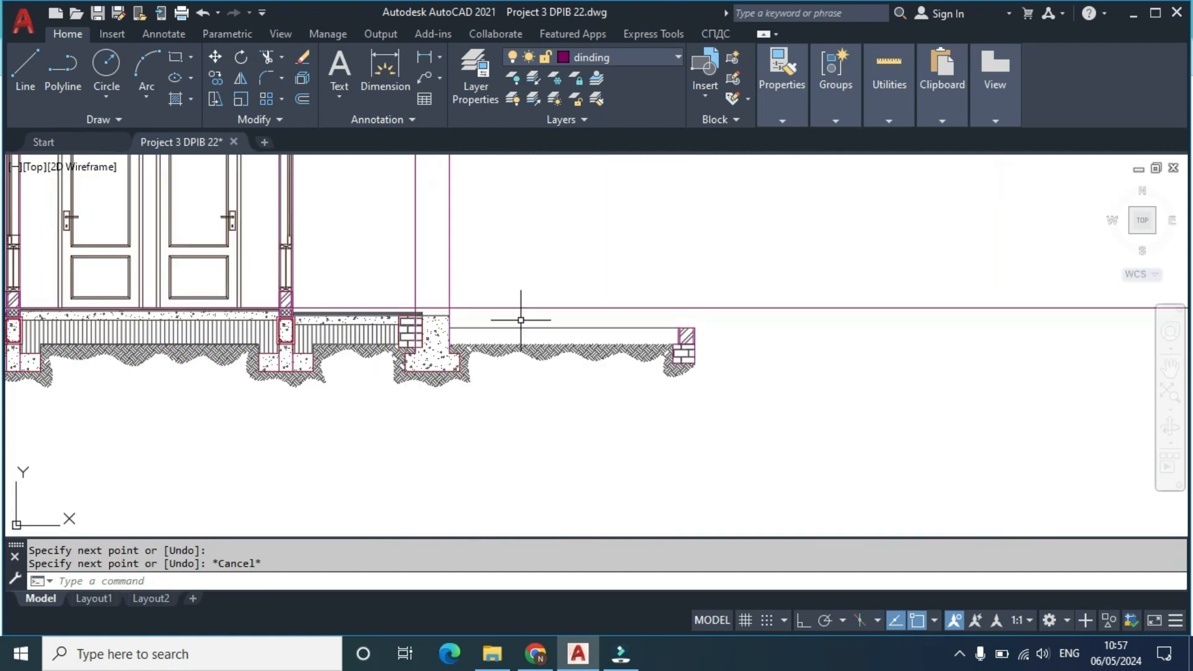
scroll(660, 322, up, 3)
click(648, 311)
click(745, 423)
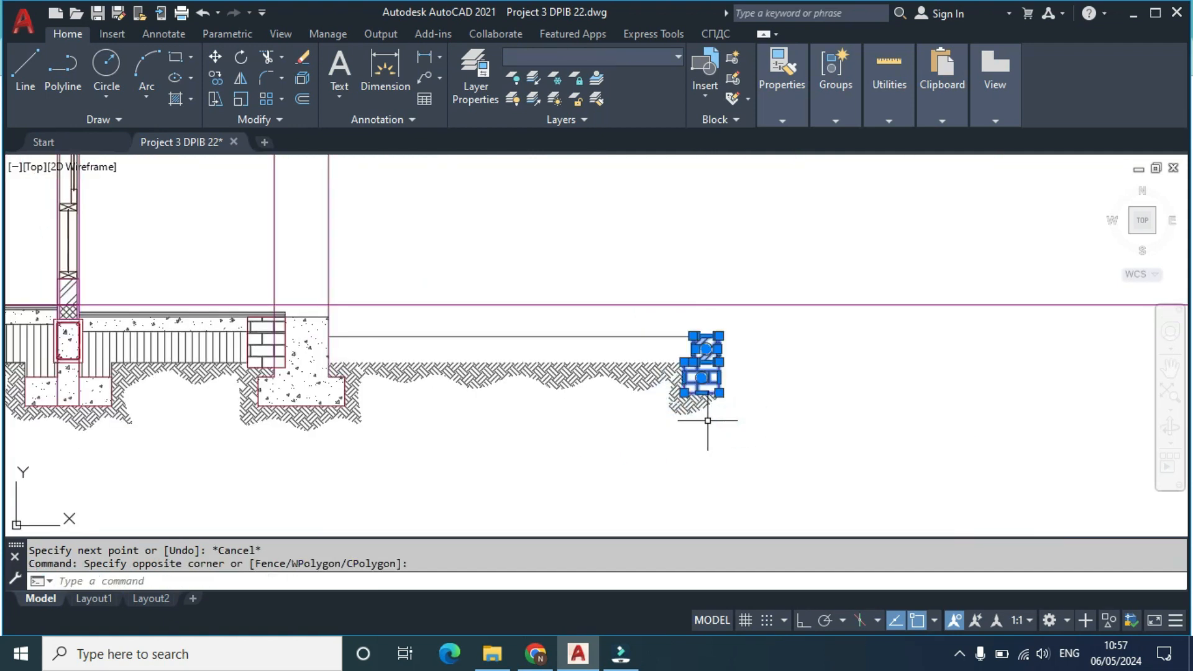
text(mi)
key(Return)
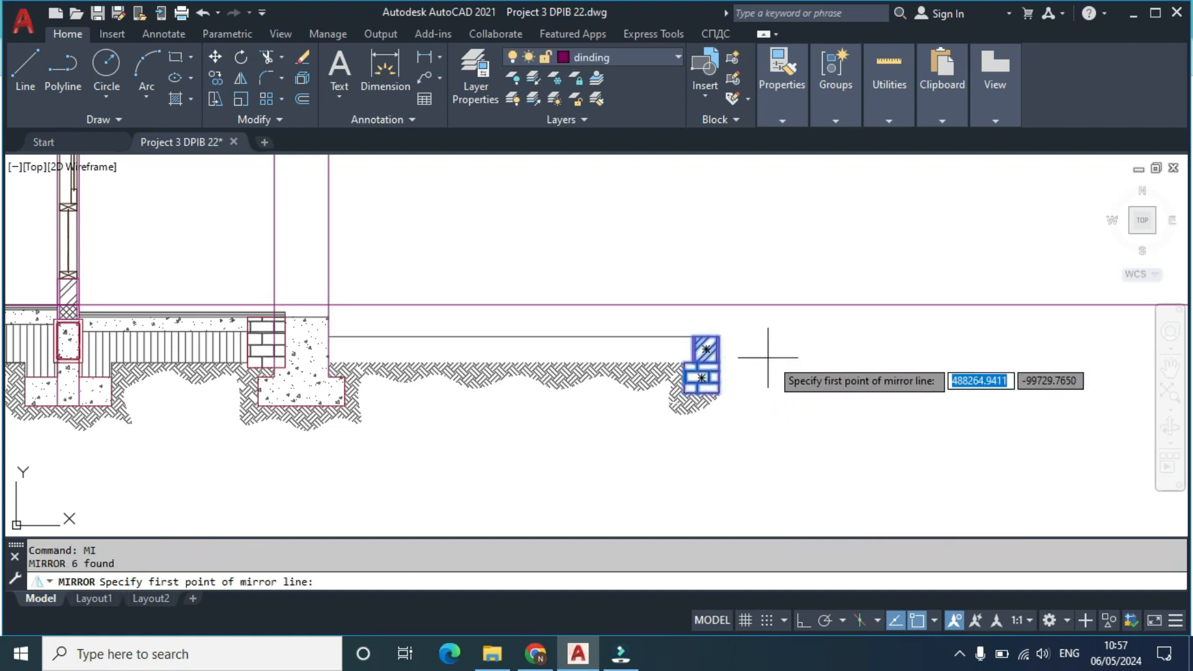
click(789, 363)
click(789, 421)
key(Return)
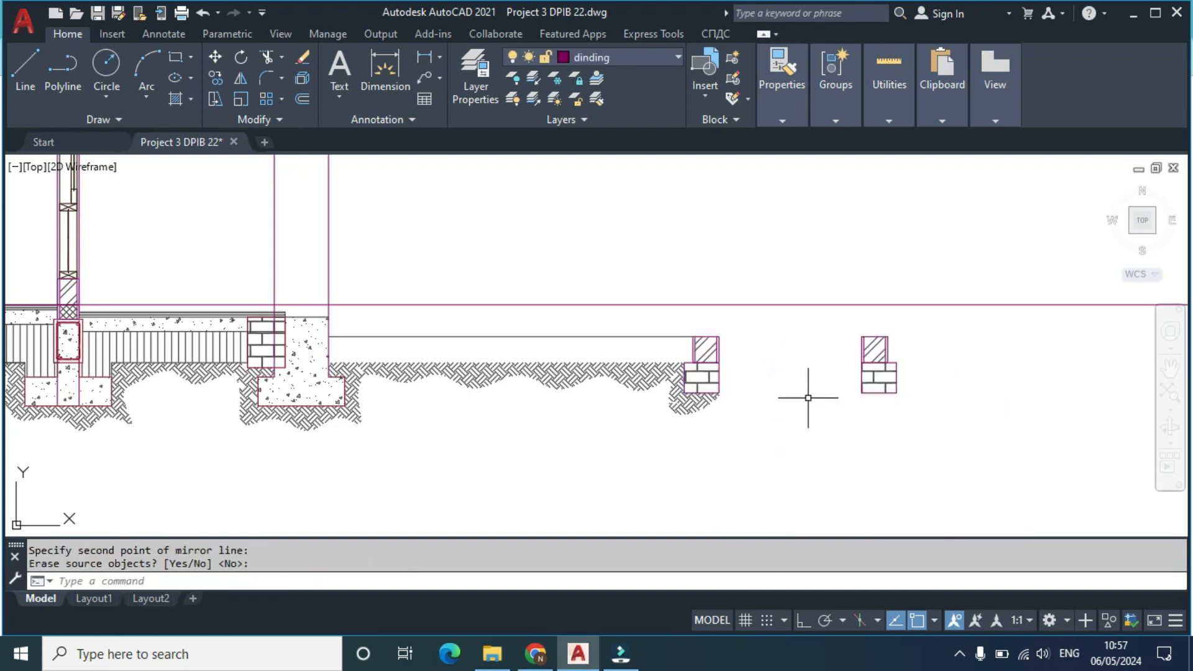
Step: Copy the mirrored end wall and brick foundation horizontally, with Ortho on, to beneath the outermost left wall of the new section
click(832, 323)
click(980, 458)
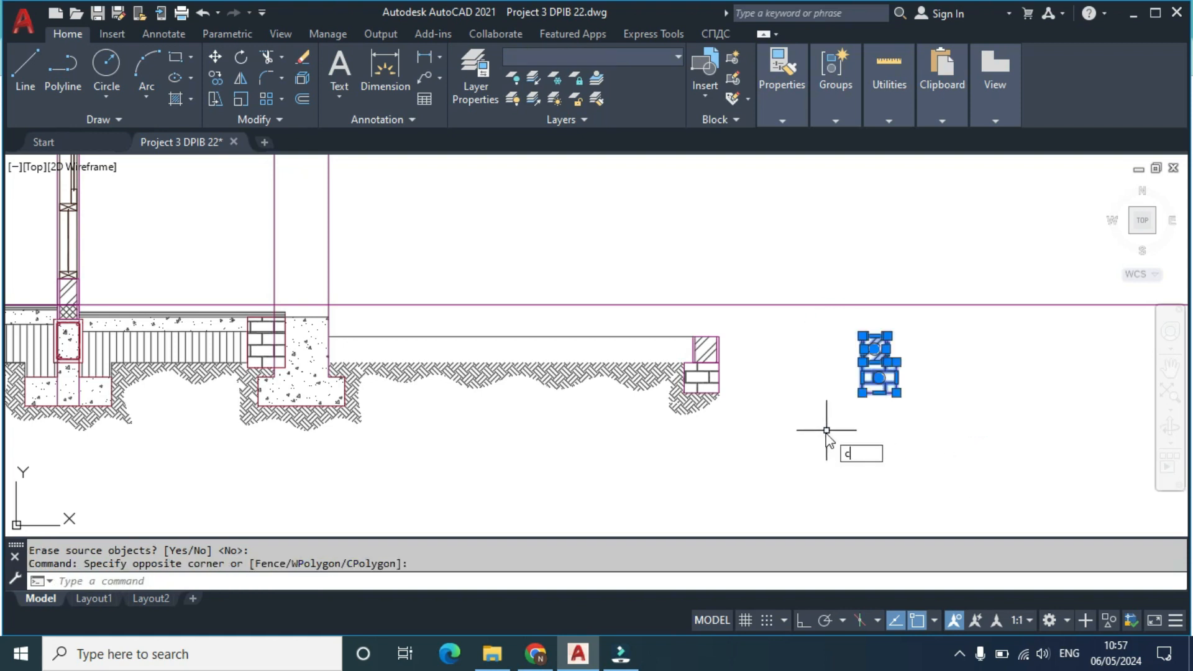
key(Return)
scroll(907, 332, up, 3)
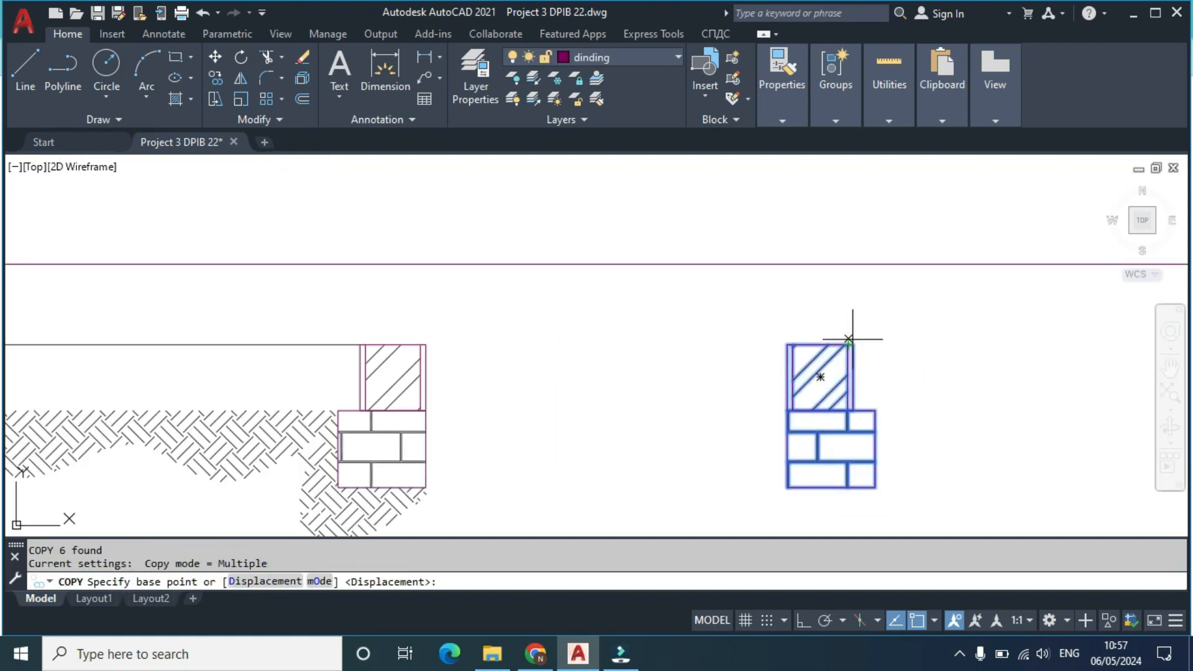
click(853, 345)
scroll(991, 346, down, 4)
scroll(989, 363, up, 3)
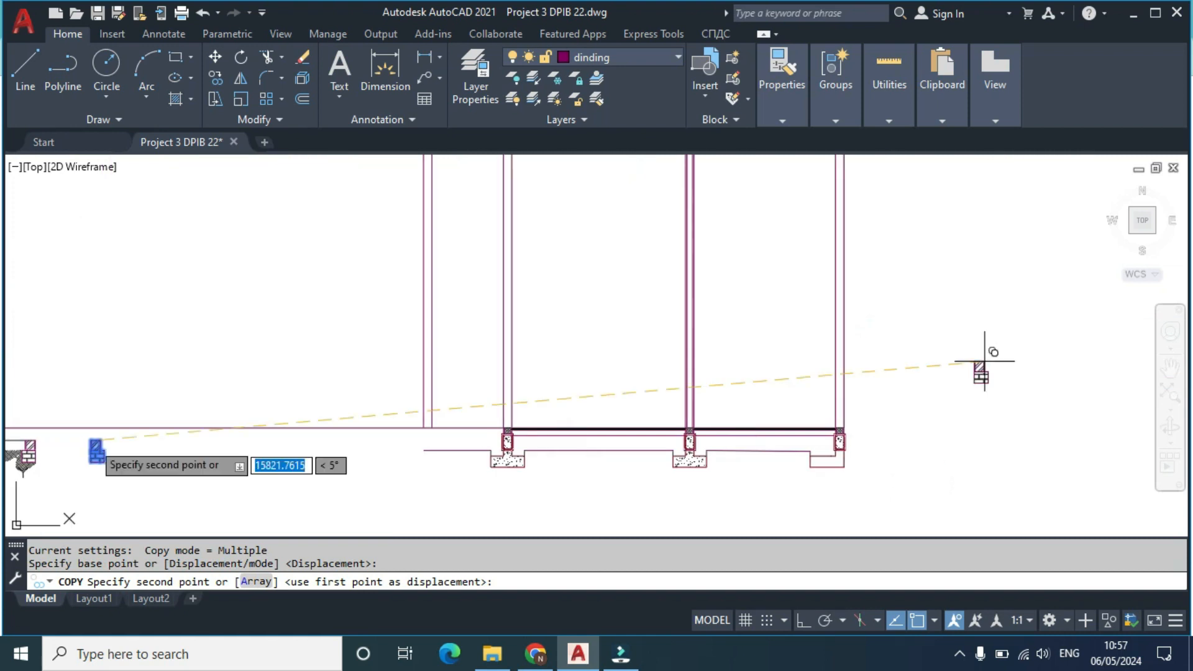
scroll(463, 423, up, 2)
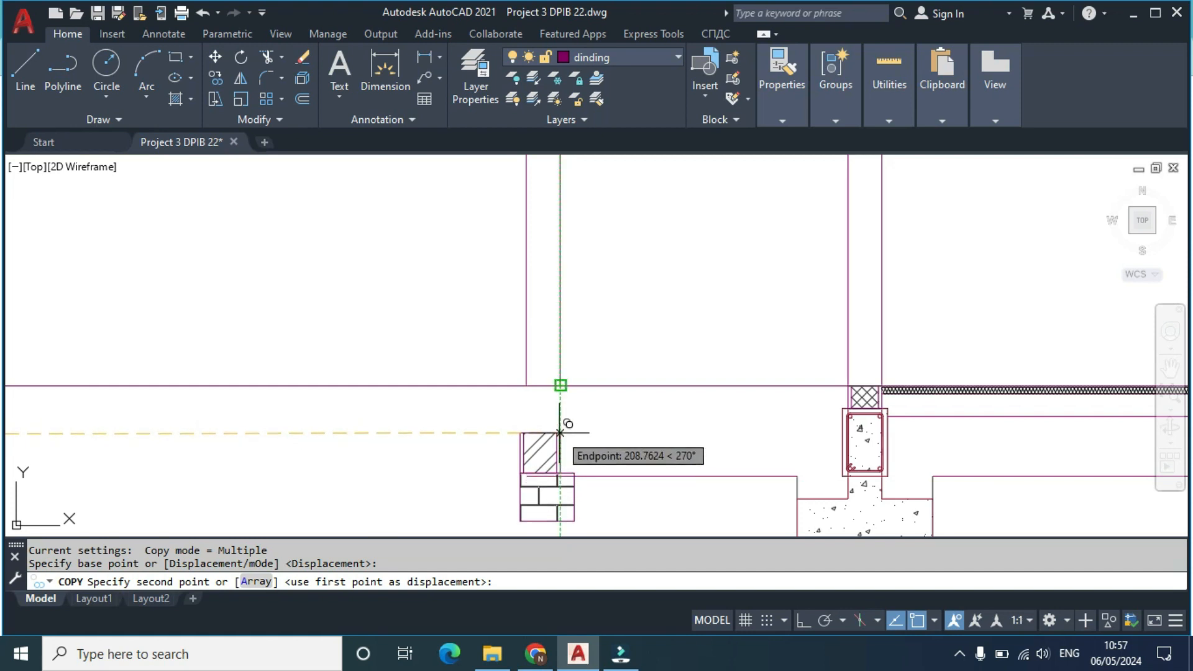
key(F8)
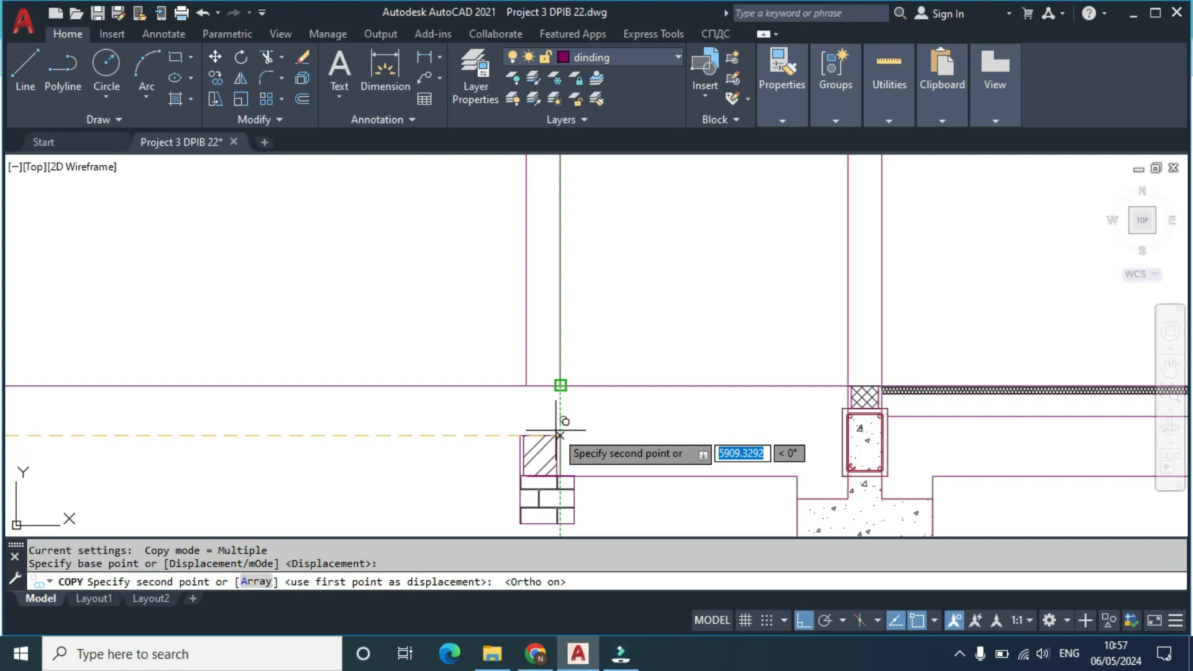
click(560, 435)
key(Escape)
Step: Extend both lines of the outermost left wall down to the top of the copied wall base
mouse_move(530, 410)
middle_down()
mouse_move(567, 394)
mouse_move(585, 411)
middle_up()
scroll(586, 410, up, 2)
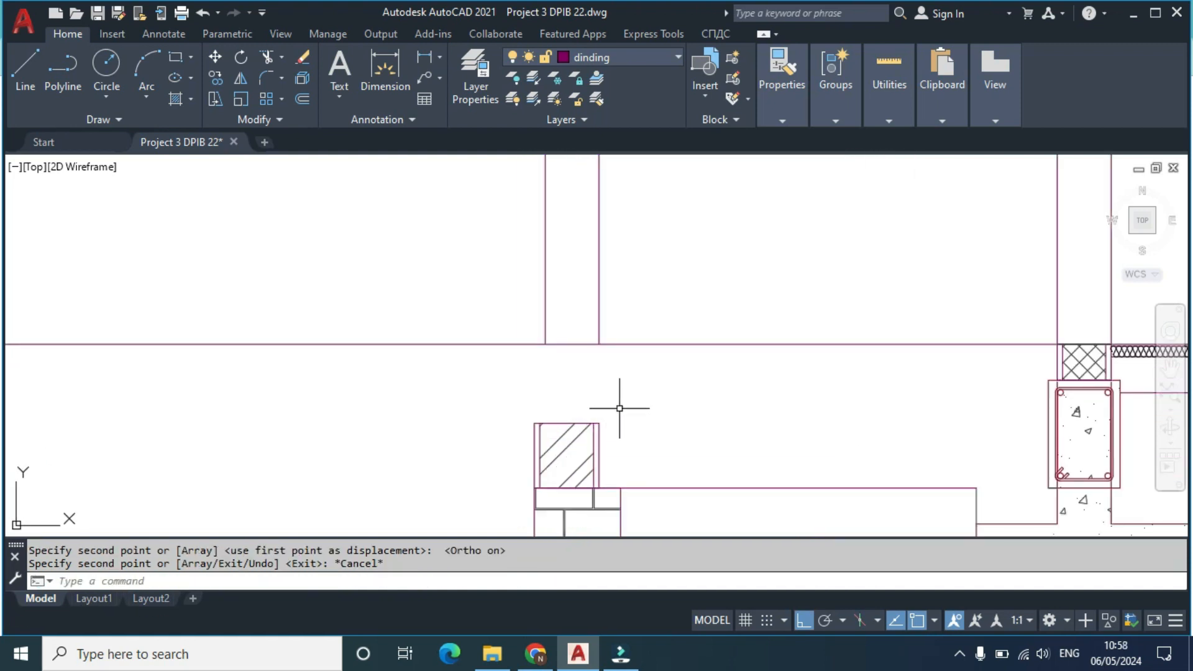
text(ex)
key(Return)
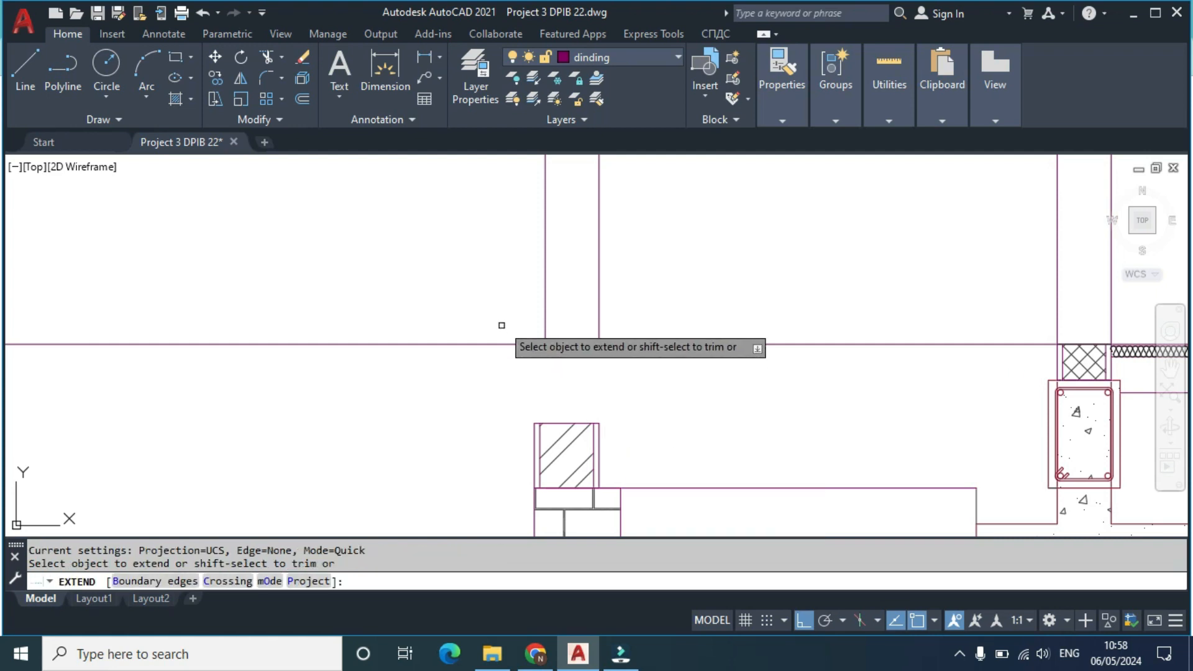
click(642, 283)
click(483, 277)
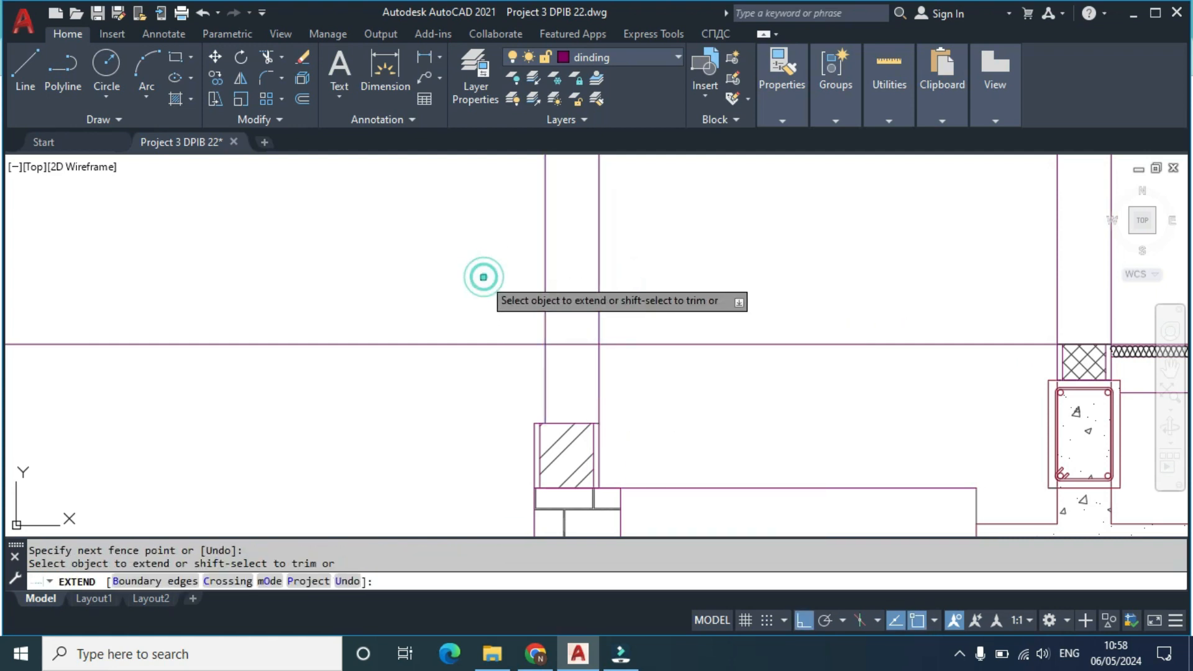
key(Escape)
Step: Move the copied wall base and brick foundation sideways so the base is centred under the outermost left wall
scroll(504, 392, down, 2)
middle_drag(510, 386, 508, 305)
click(490, 320)
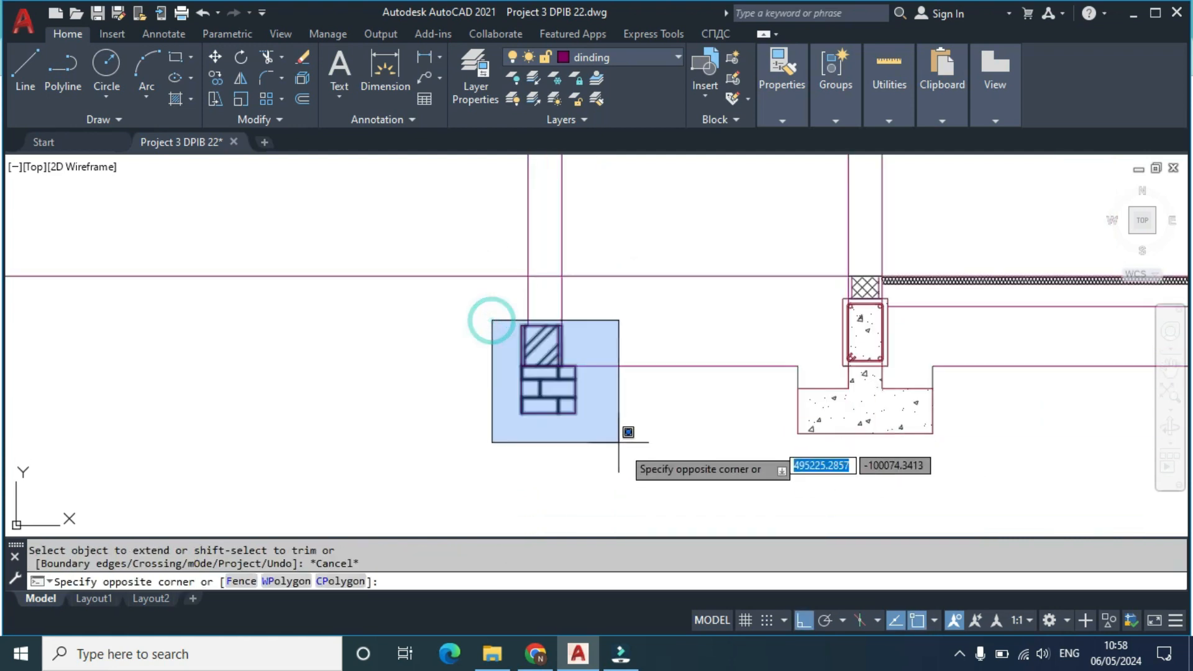
click(632, 453)
text(m)
key(Return)
scroll(572, 433, up, 3)
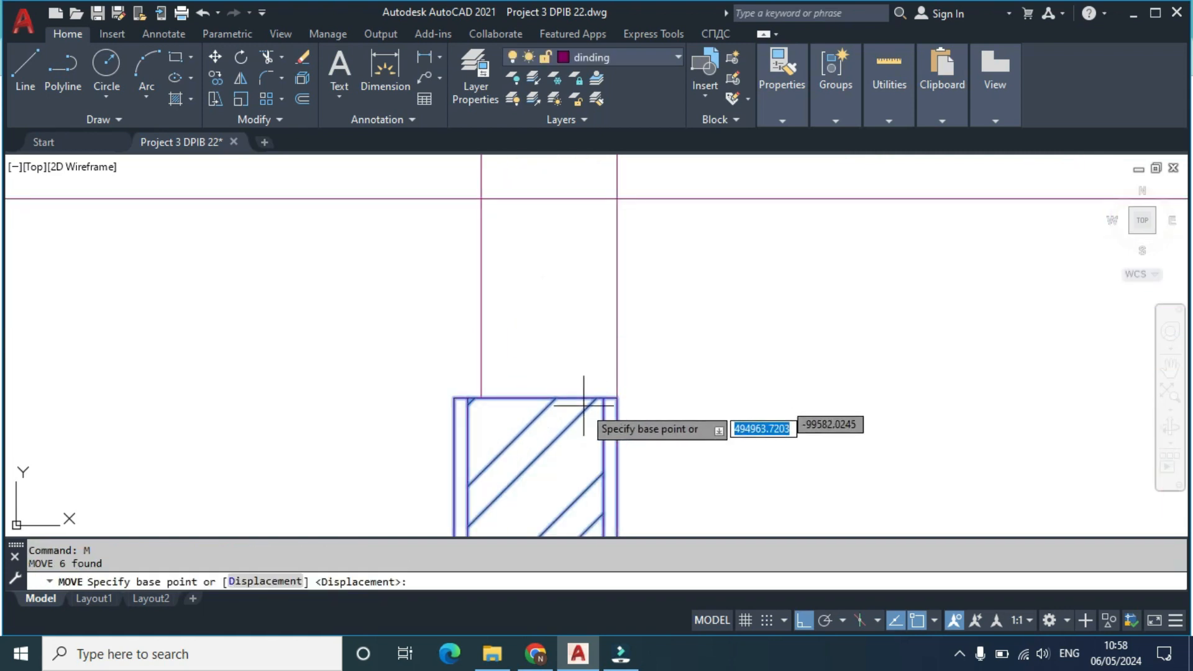
click(618, 397)
click(617, 398)
scroll(578, 410, down, 3)
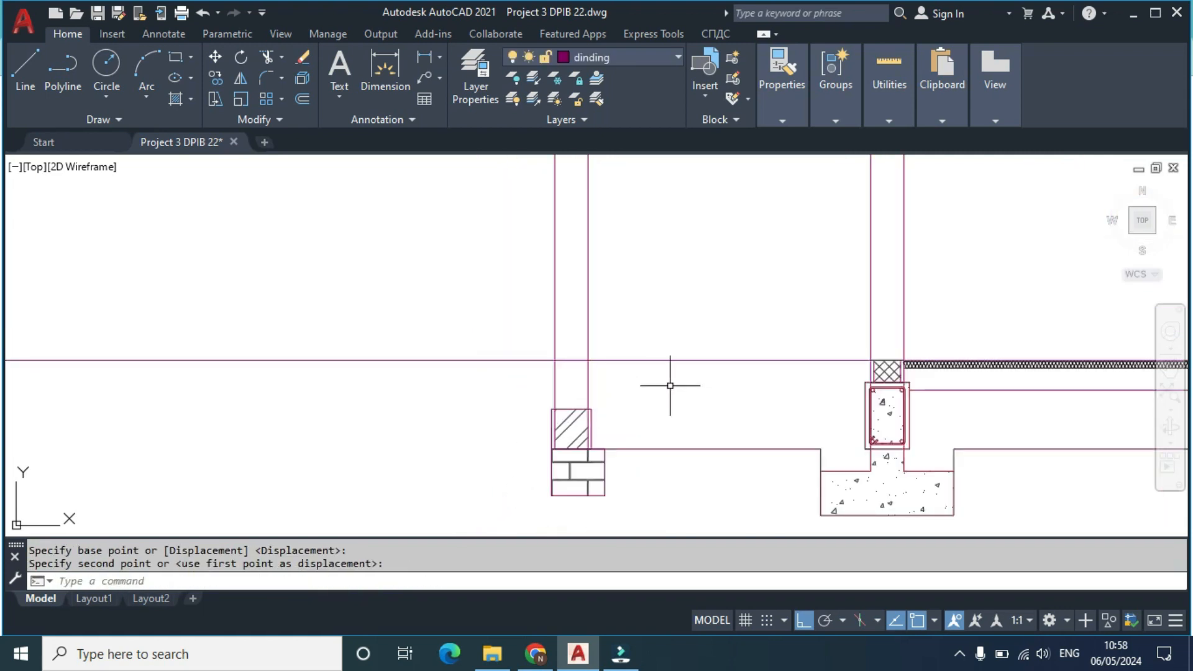
Step: Examine the foundations, ground lines and floor layers along the new section
scroll(639, 432, down, 1)
middle_drag(638, 432, 612, 341)
key(Escape)
scroll(606, 366, up, 2)
scroll(541, 394, down, 2)
middle_drag(703, 351, 538, 323)
scroll(592, 266, up, 4)
middle_drag(659, 314, 330, 293)
scroll(363, 282, down, 6)
scroll(511, 297, up, 4)
scroll(508, 273, up, 2)
middle_drag(506, 266, 607, 266)
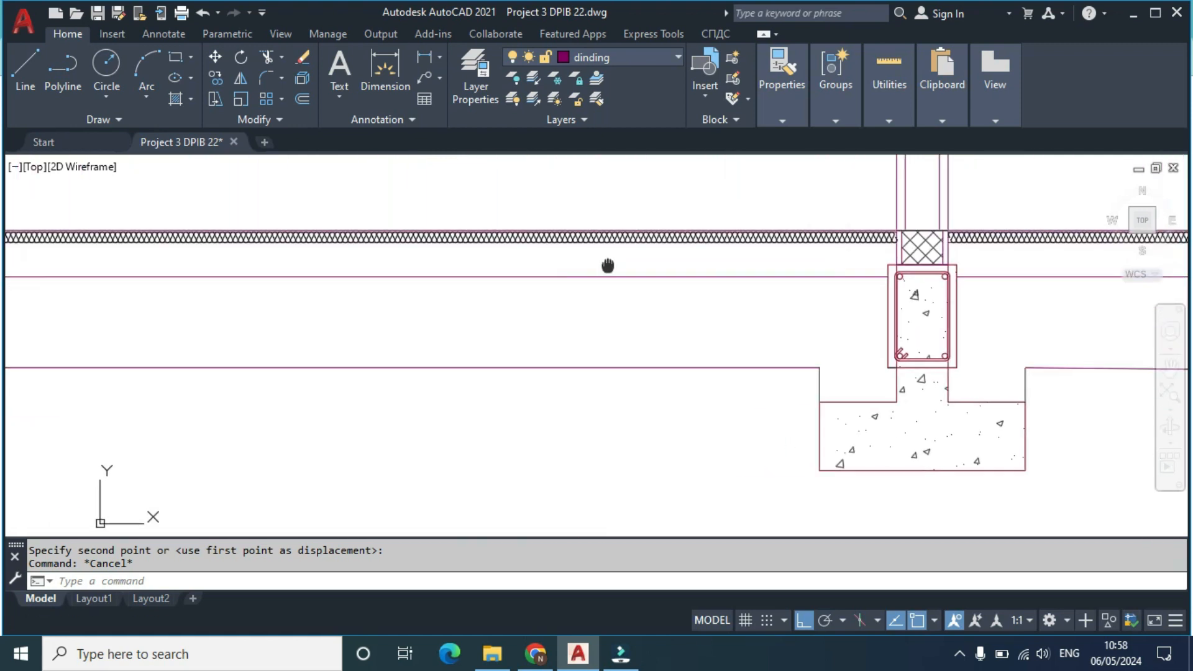
Step: Hatch the fill area between the TAMAN–living room and living room–bedroom foundations with pattern ANSI31 at scale 10
scroll(592, 315, down, 2)
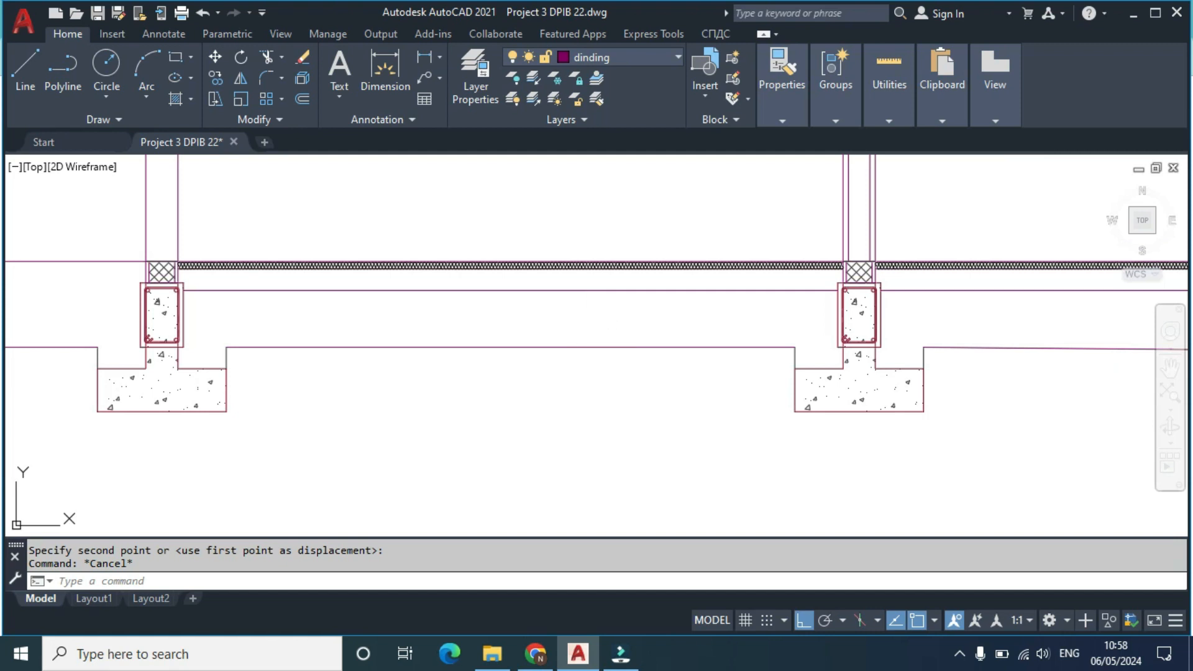
text(h)
key(Return)
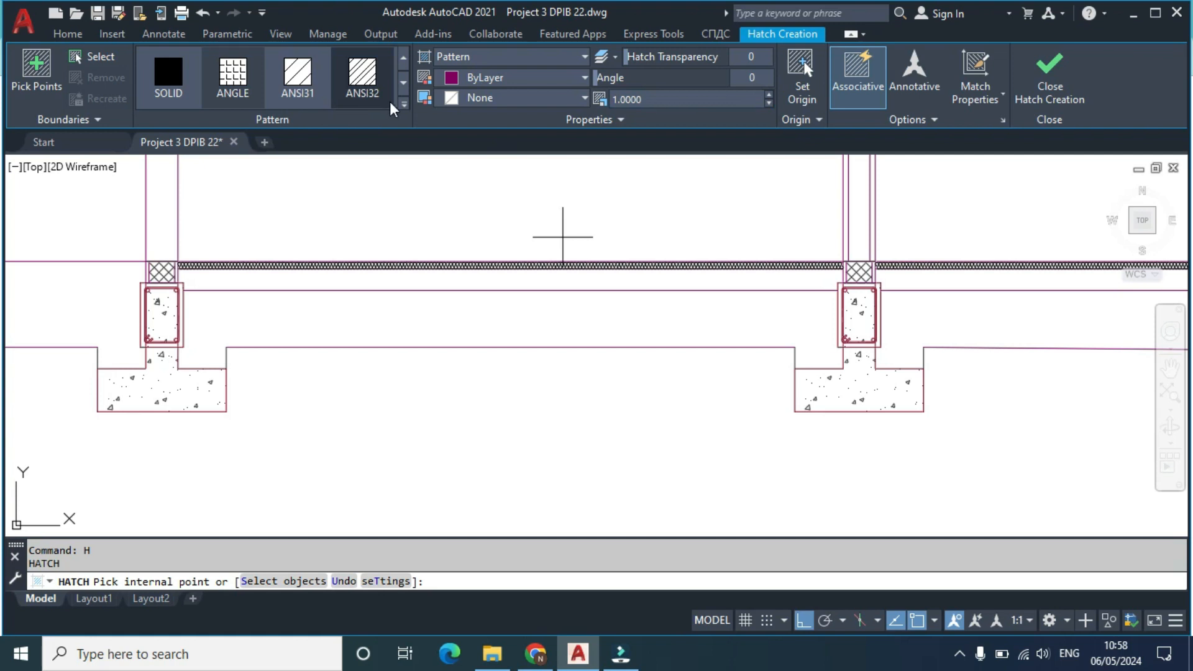
click(400, 100)
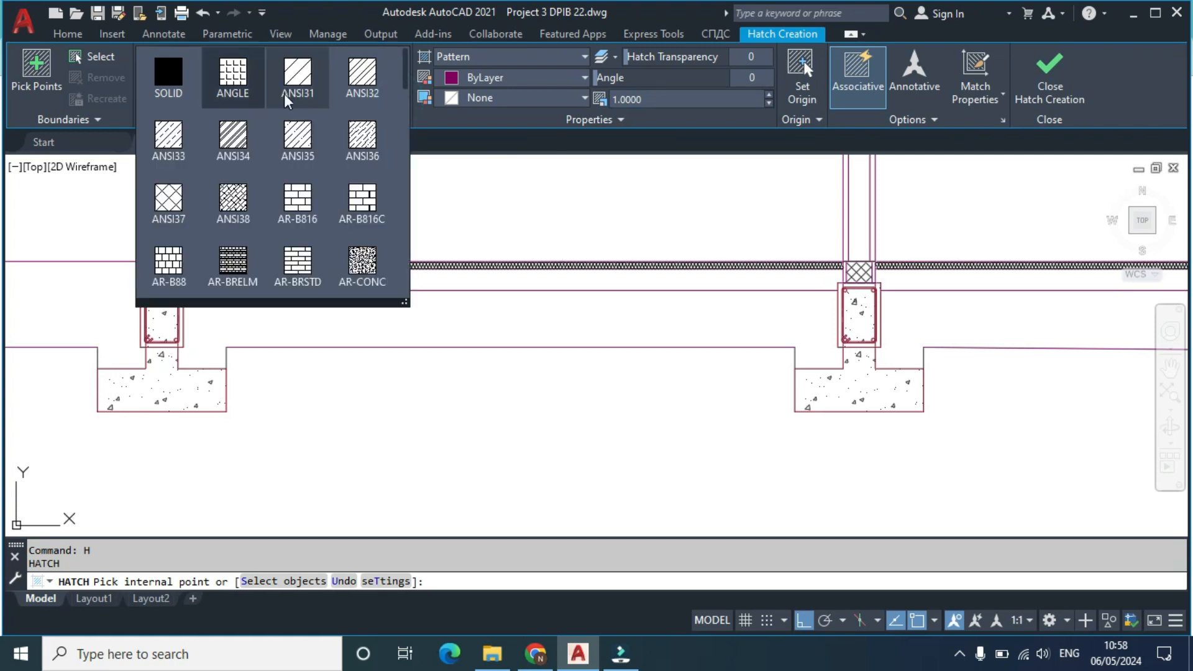
click(299, 78)
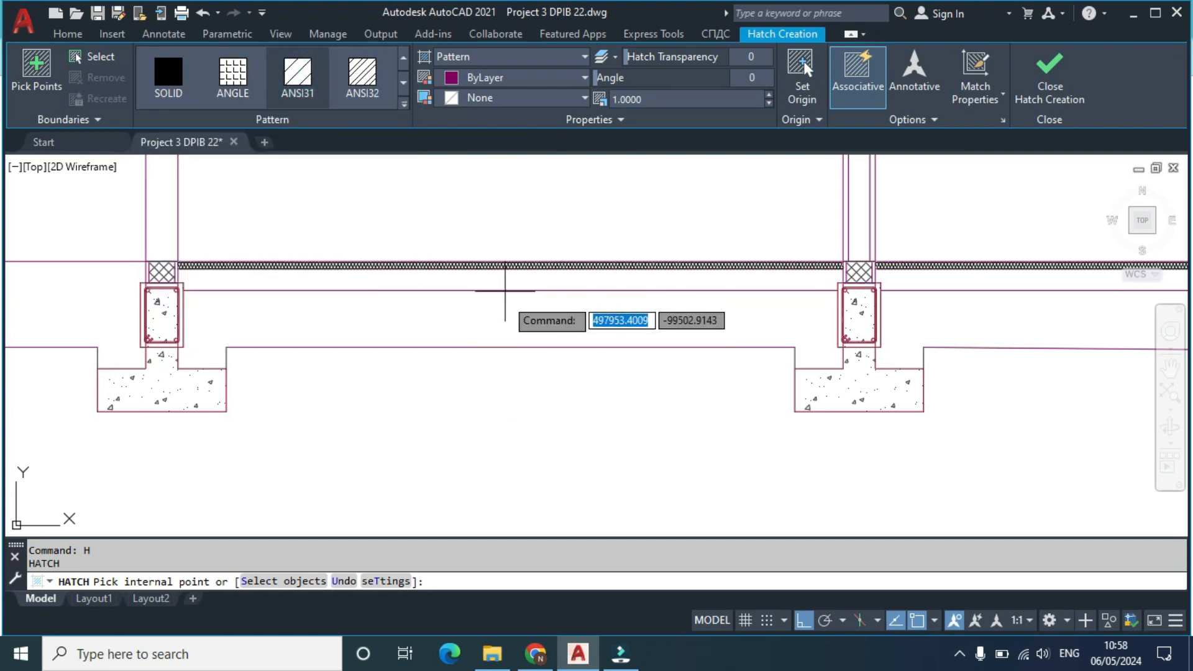
click(504, 312)
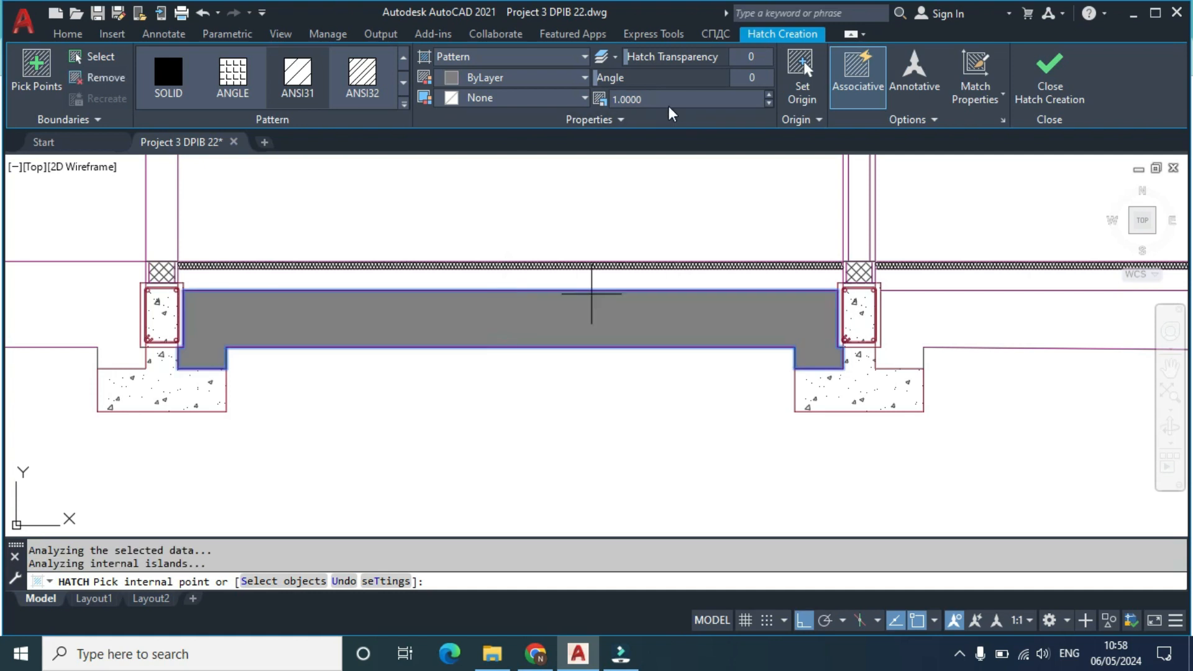
text(10)
key(Return)
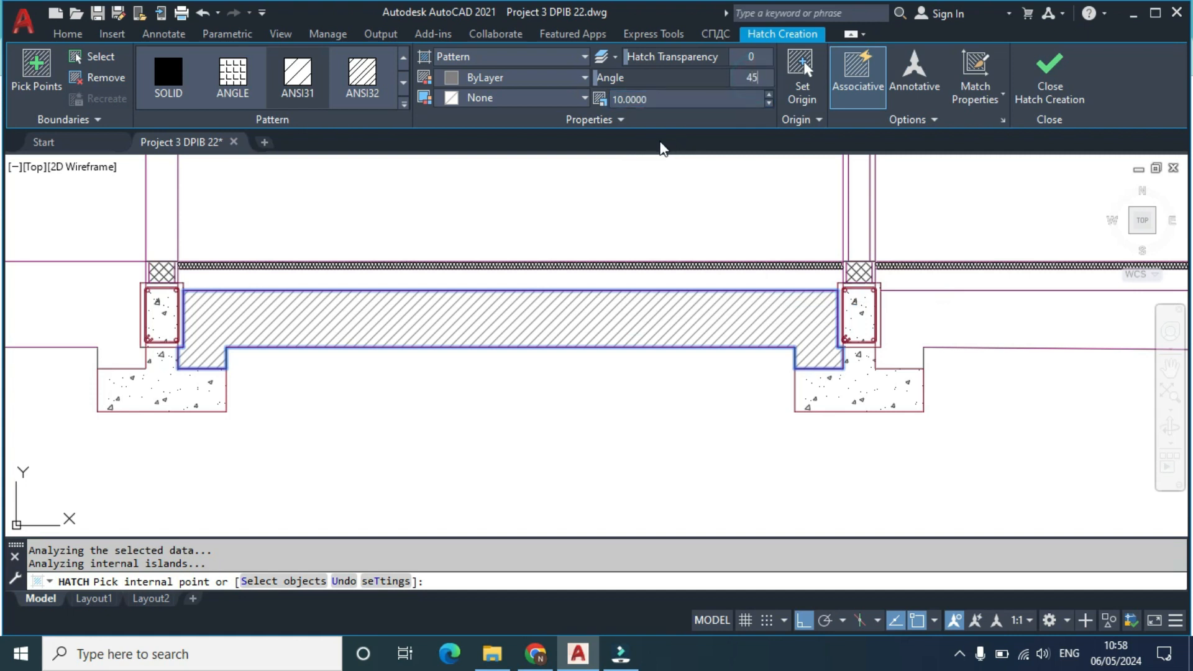
Step: Set the fill hatch's angle to 45 and its scale to 15
key(Return)
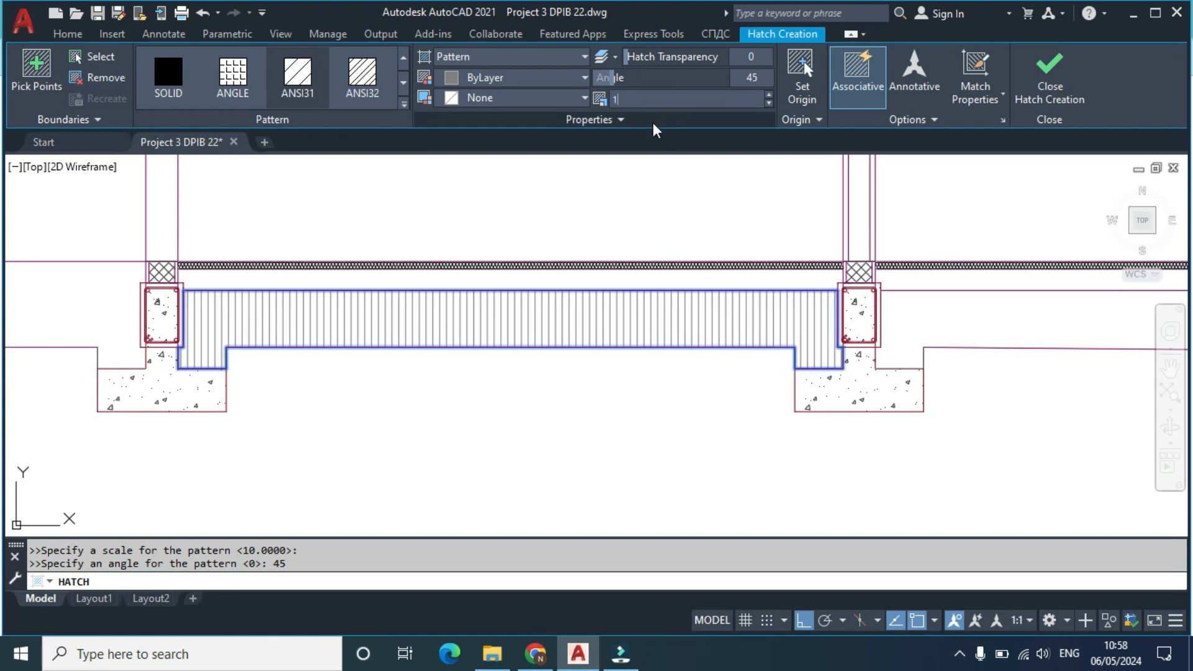
text(15)
key(Return)
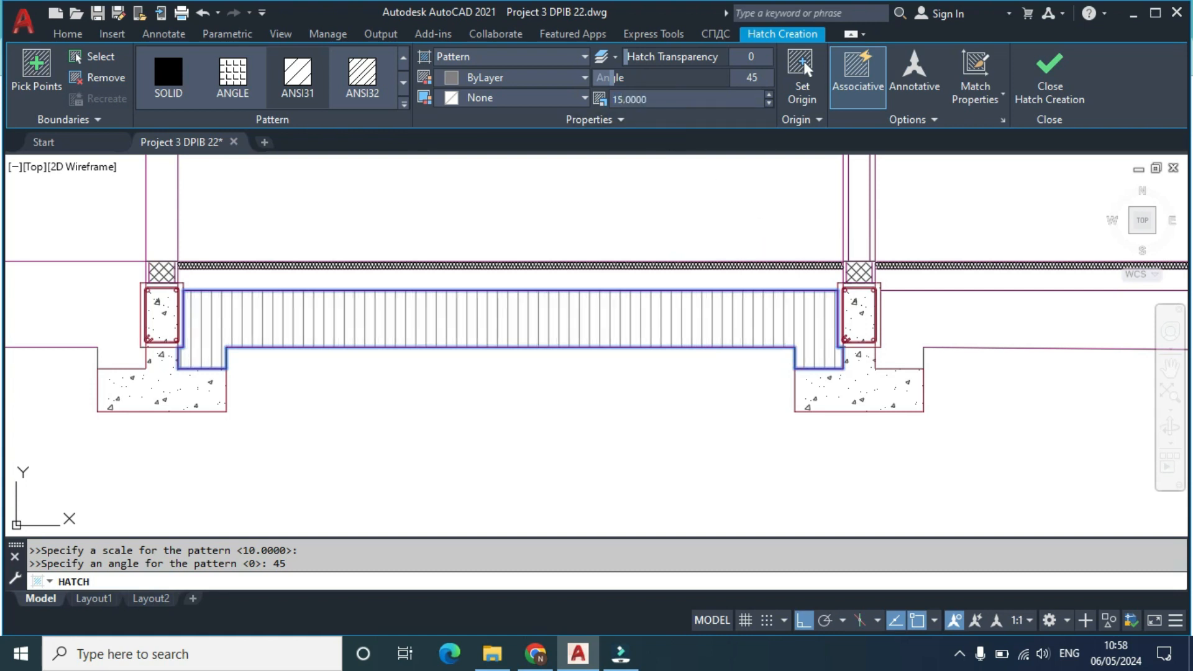
key(Escape)
Step: Hatch the fill area between the living room–bedroom and outer right foundations with ANSI31, angle 45, scale 15
mouse_move(790, 332)
middle_down()
mouse_move(696, 327)
mouse_move(463, 356)
middle_up()
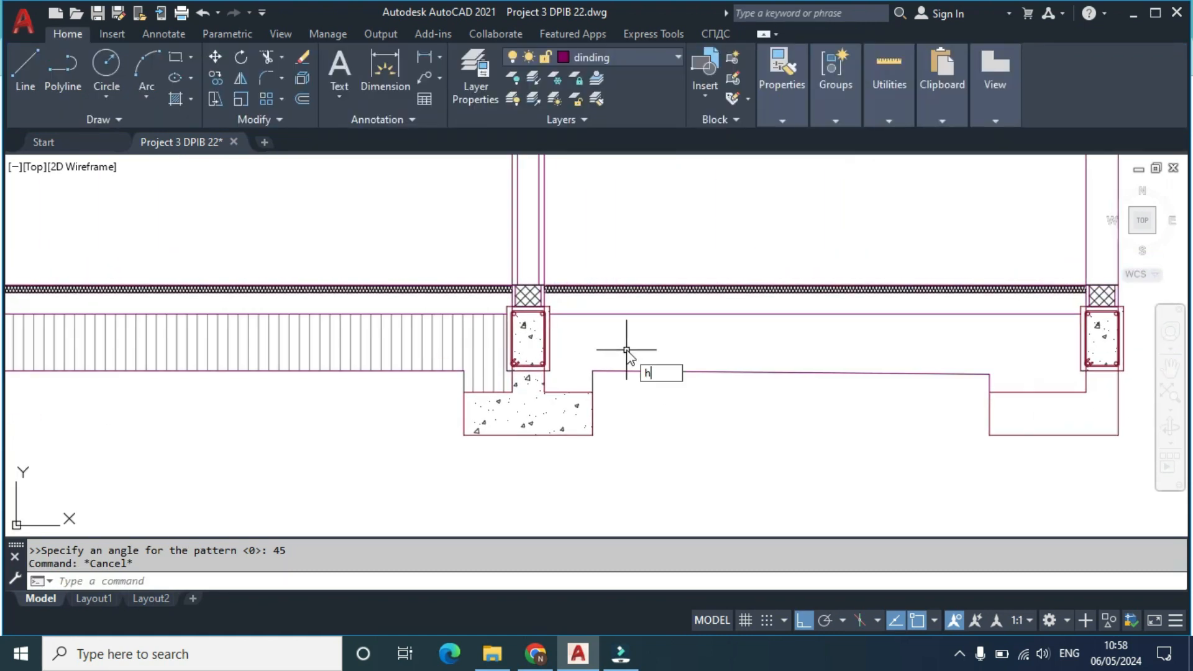
text(h)
key(Return)
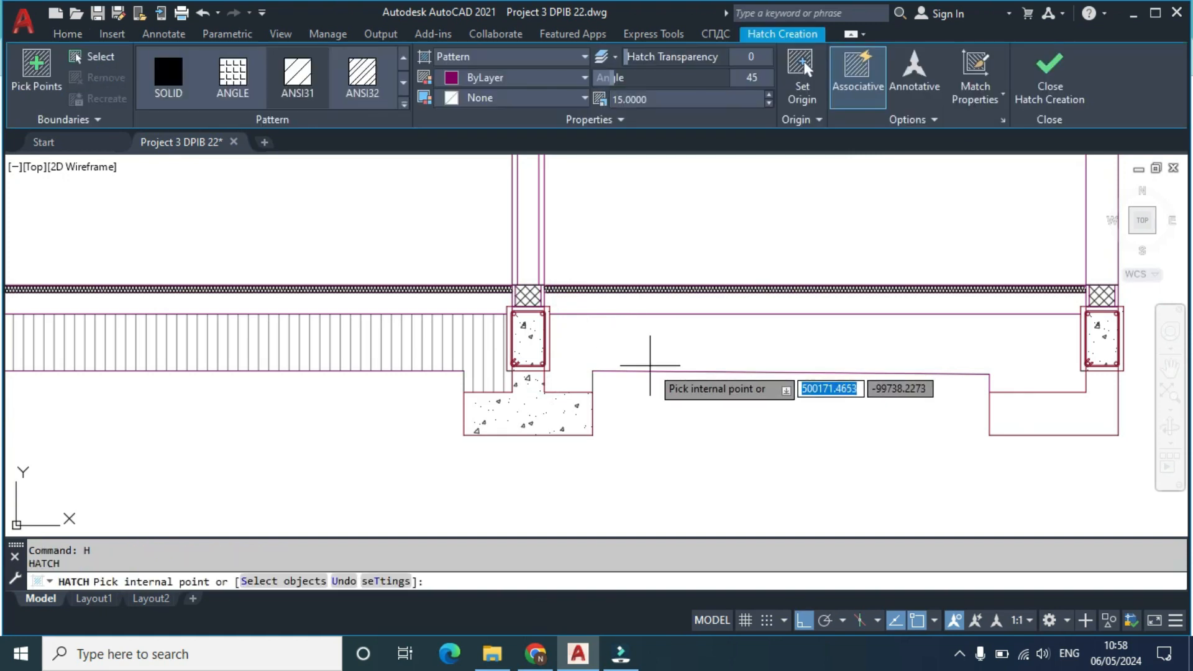
click(639, 331)
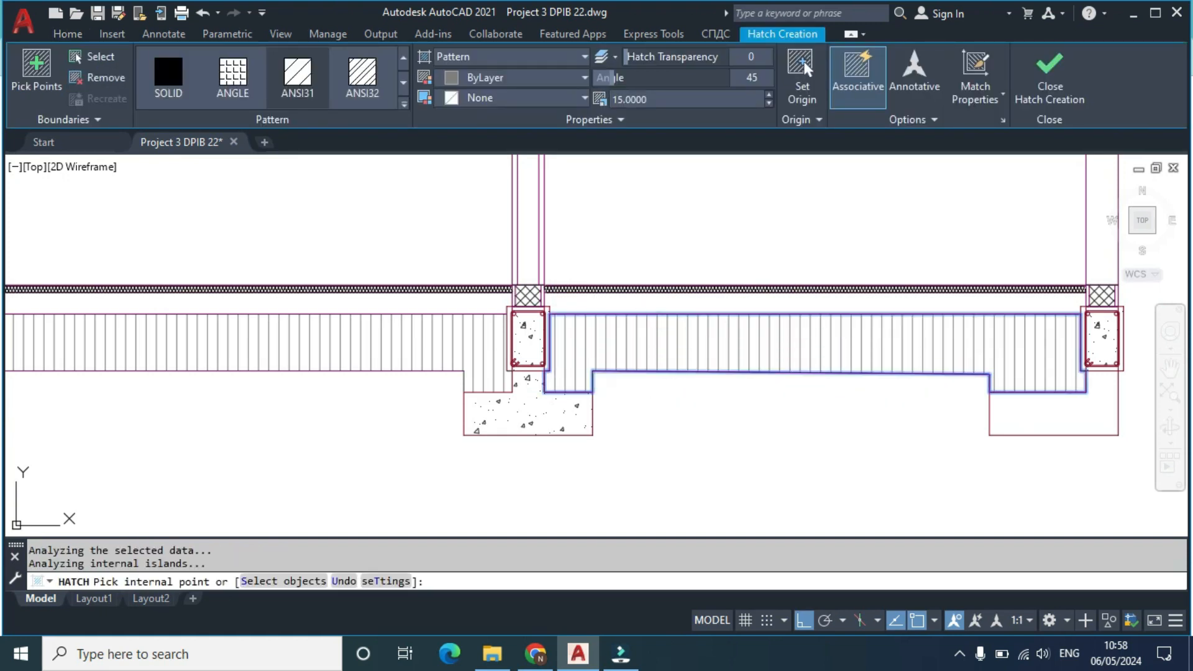
key(Return)
middle_drag(321, 305, 526, 299)
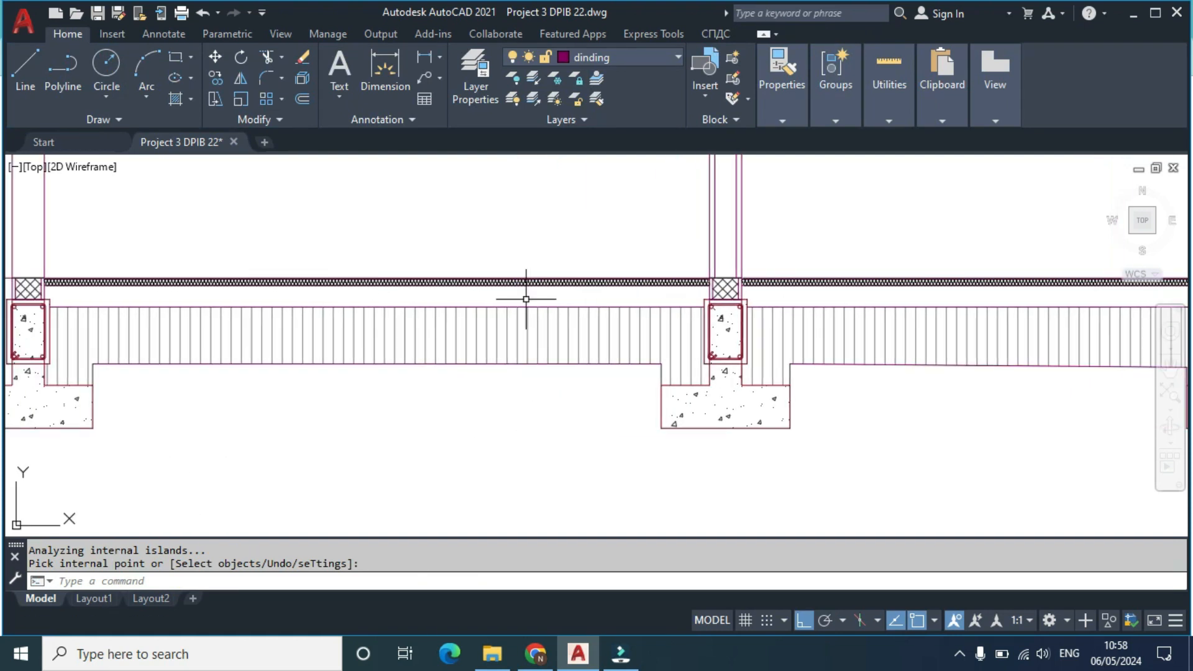
click(535, 654)
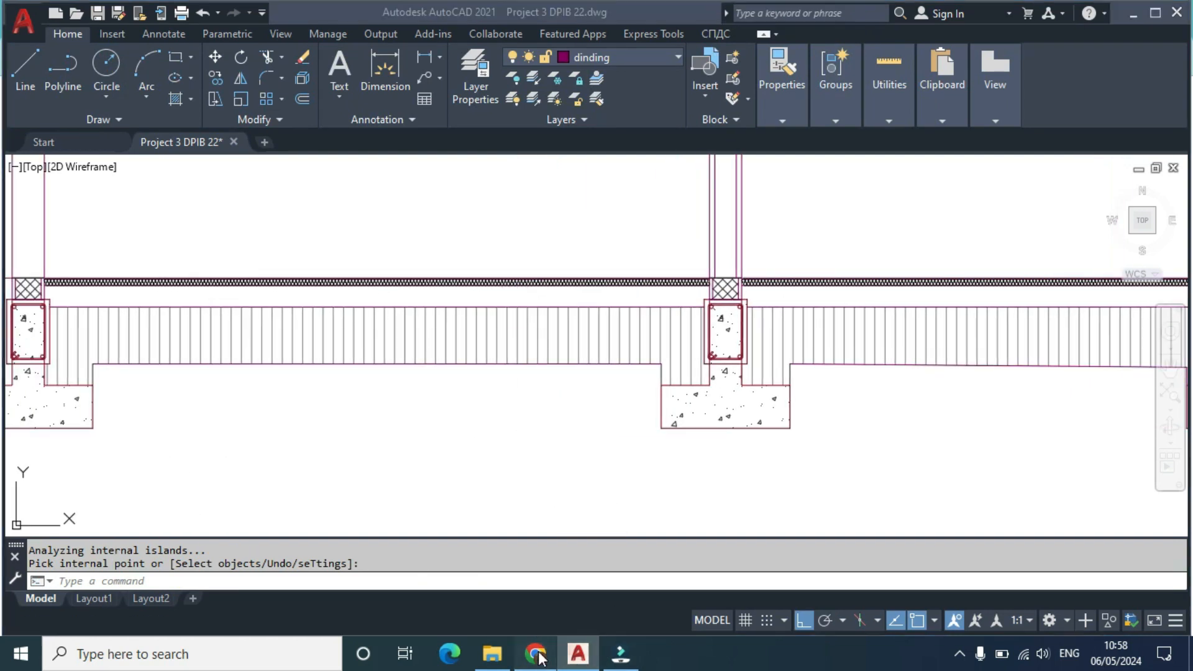
click(726, 470)
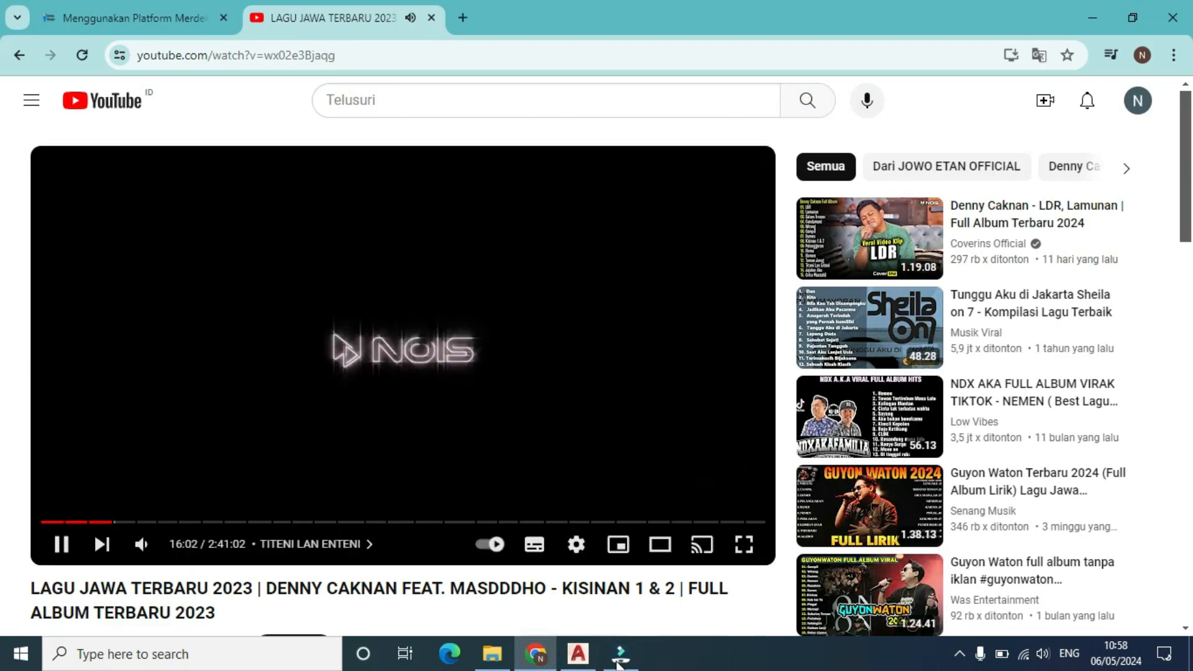
click(578, 653)
Step: Hatch the strip between floor and fill, from the TAMAN–living room wall to the living room–bedroom wall, with AR-CONC, angle 0, scale 1
middle_drag(473, 368, 552, 399)
text(h)
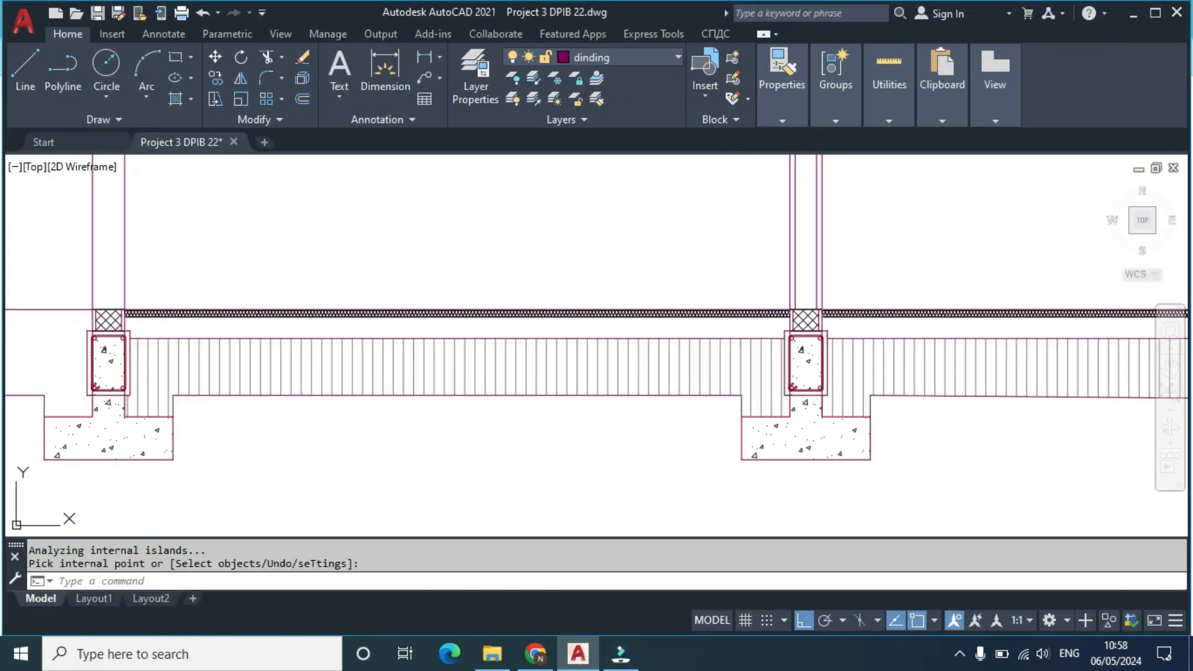
key(Return)
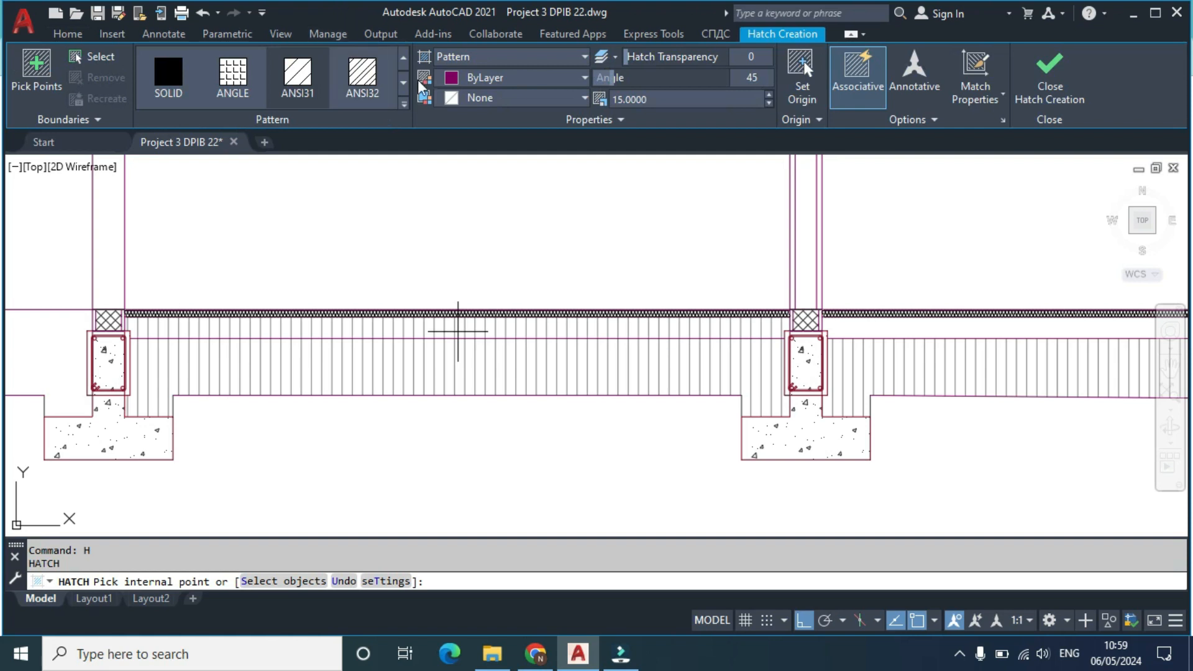
click(404, 104)
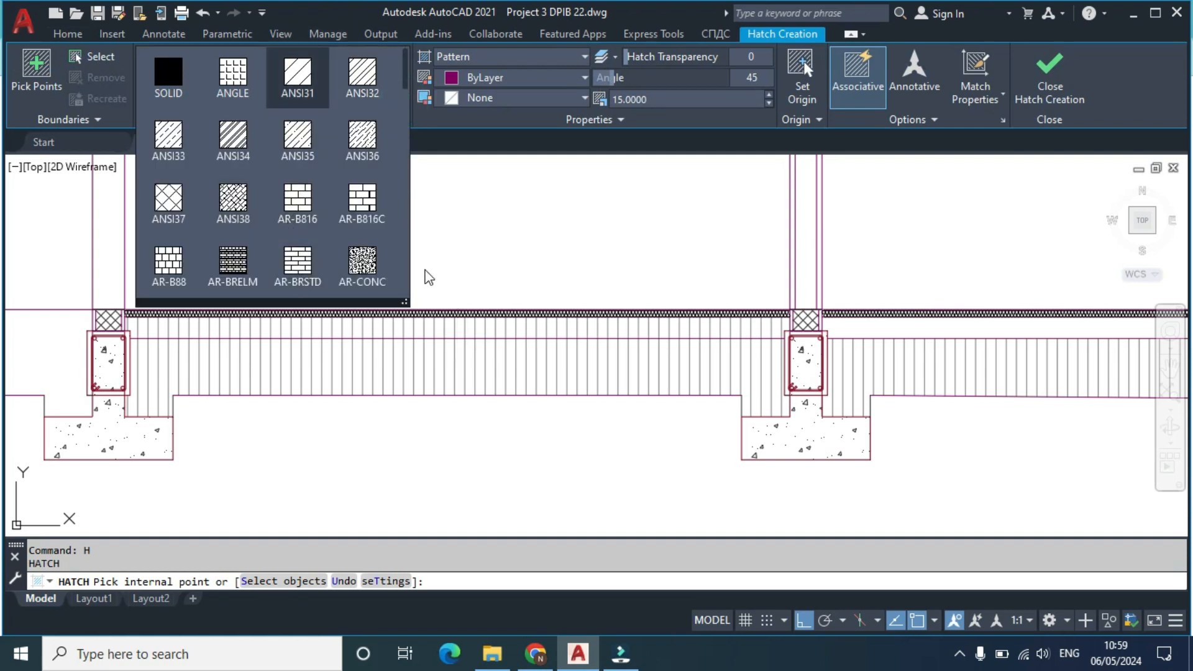
click(361, 261)
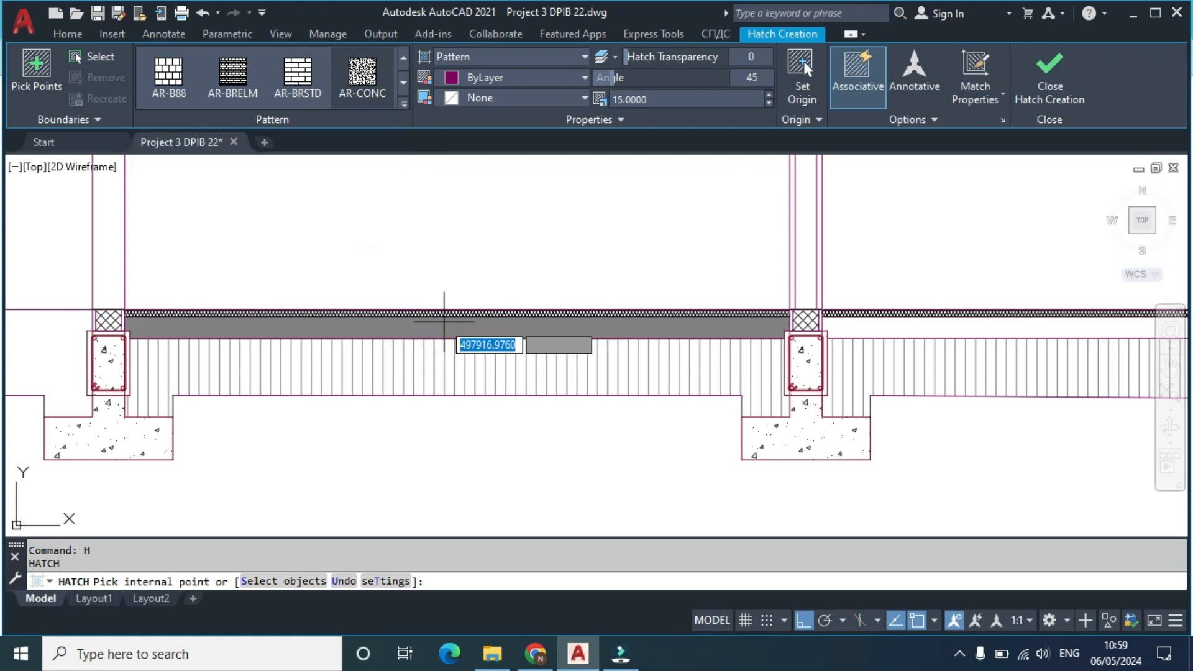
scroll(399, 304, down, 5)
middle_drag(22, 322, 394, 318)
scroll(393, 318, up, 2)
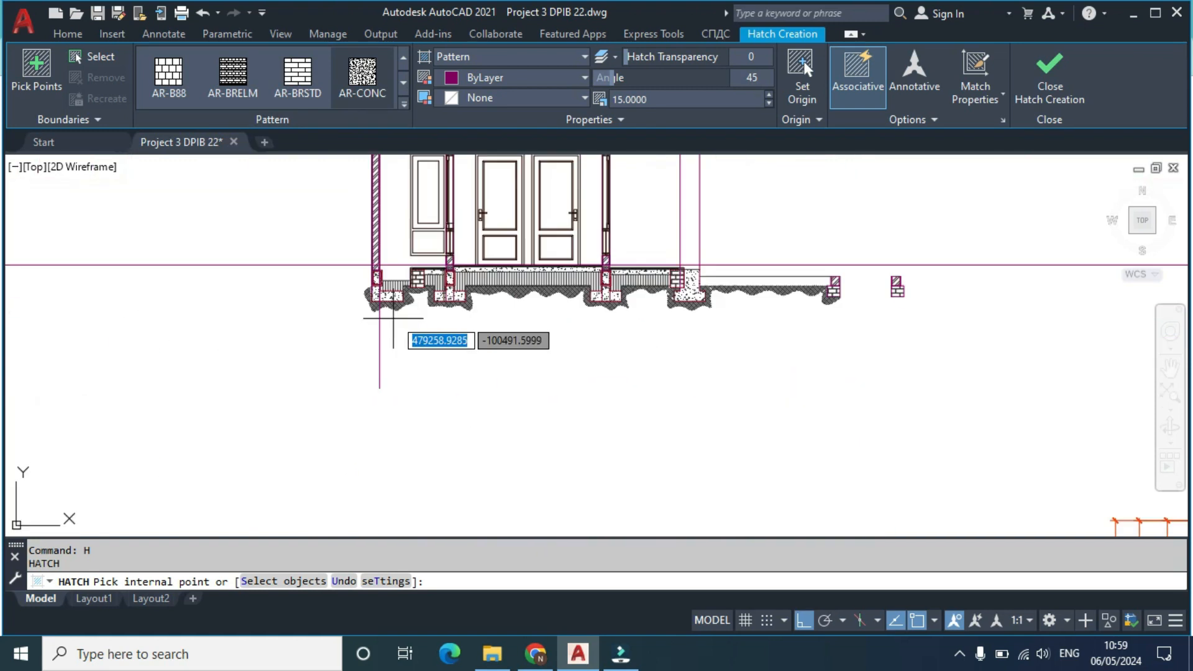
scroll(400, 316, up, 4)
scroll(715, 250, down, 6)
middle_drag(1169, 351, 487, 479)
scroll(452, 356, up, 2)
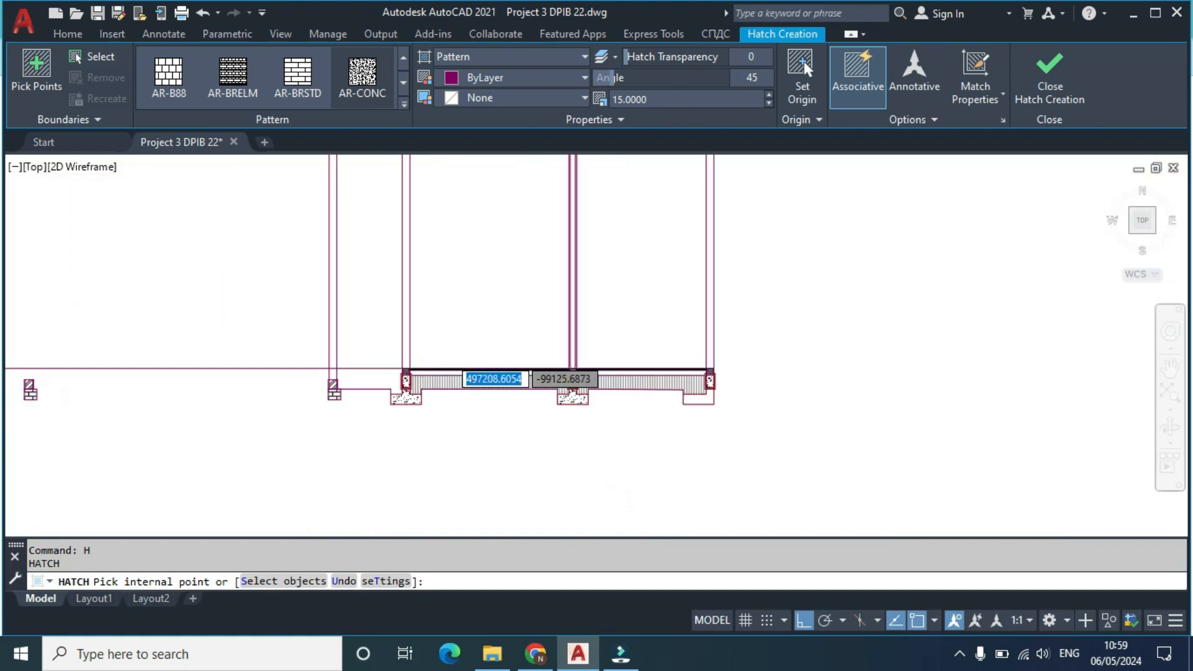
scroll(453, 354, up, 5)
click(645, 99)
text(1)
key(Return)
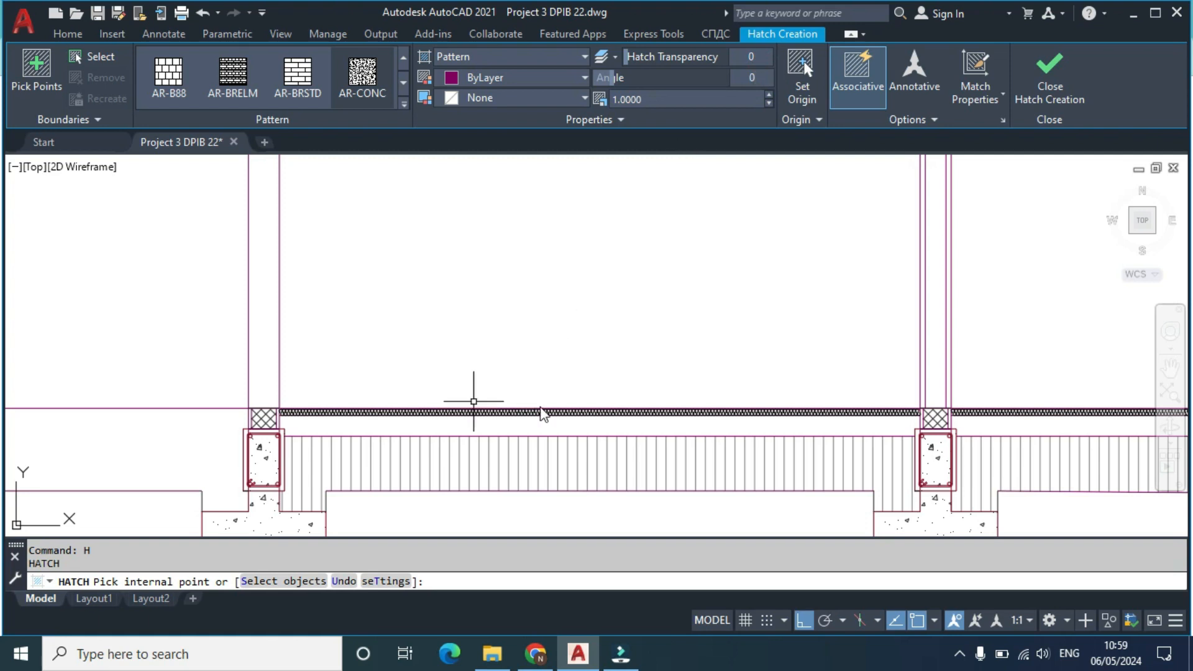
click(530, 422)
middle_drag(533, 414, 187, 391)
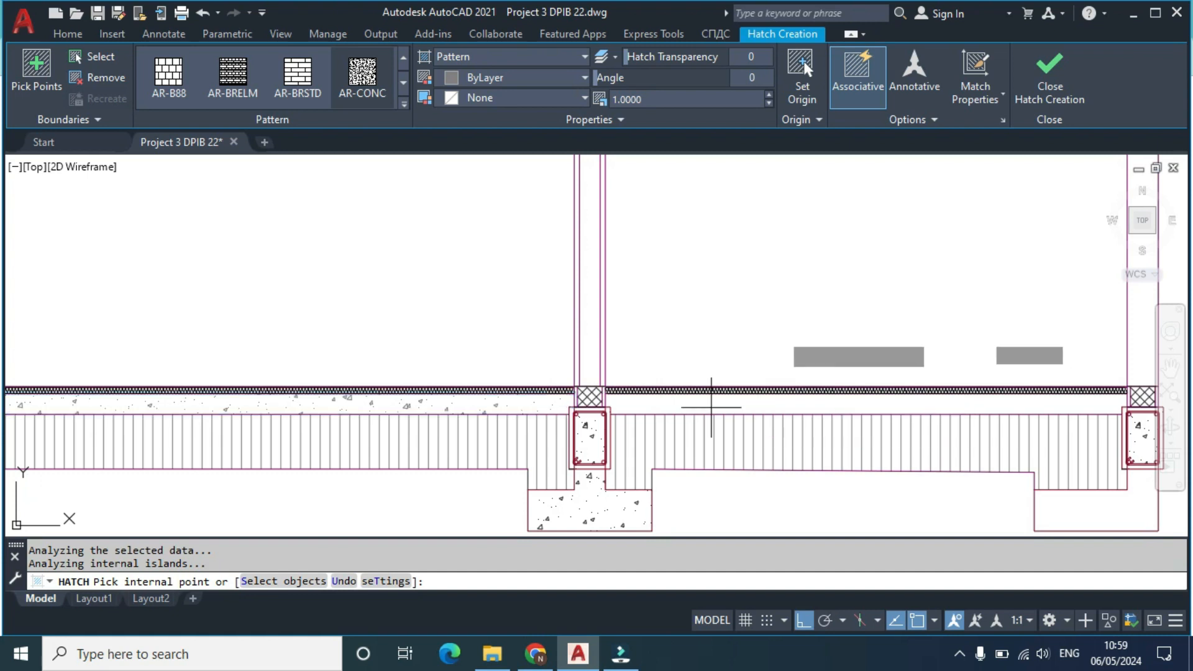
Step: Hatch the strip between floor and fill, from the living room–bedroom wall to the outer right wall, with AR-CONC at scale 1
key(Return)
middle_drag(774, 333, 692, 339)
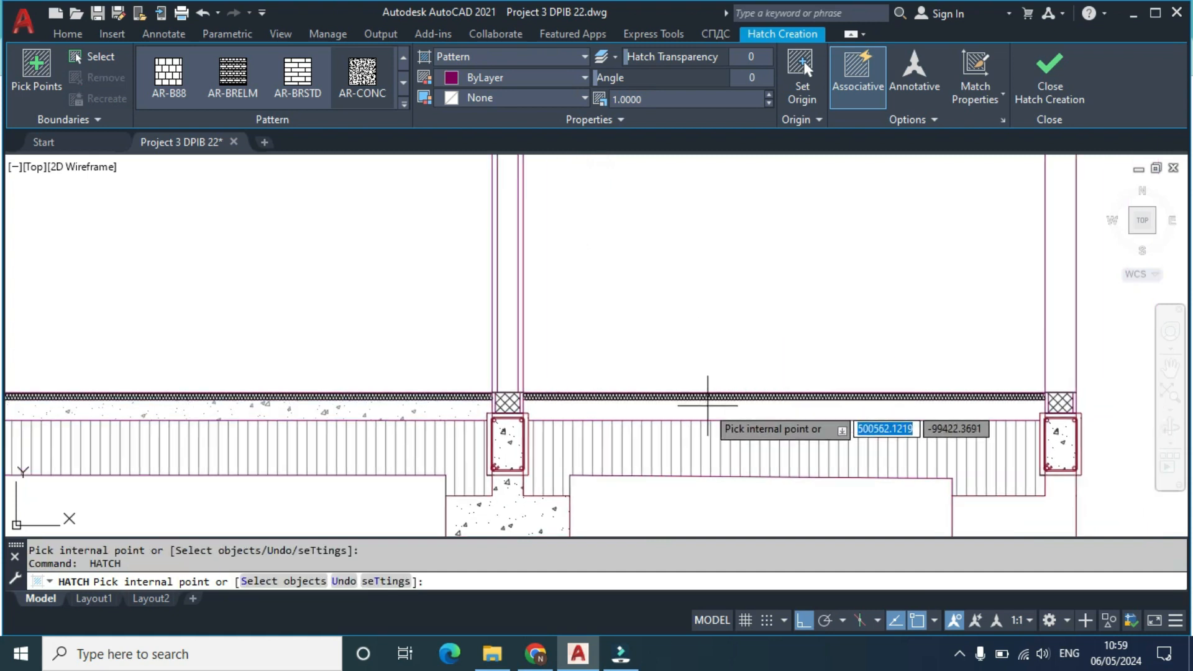
click(707, 407)
key(Escape)
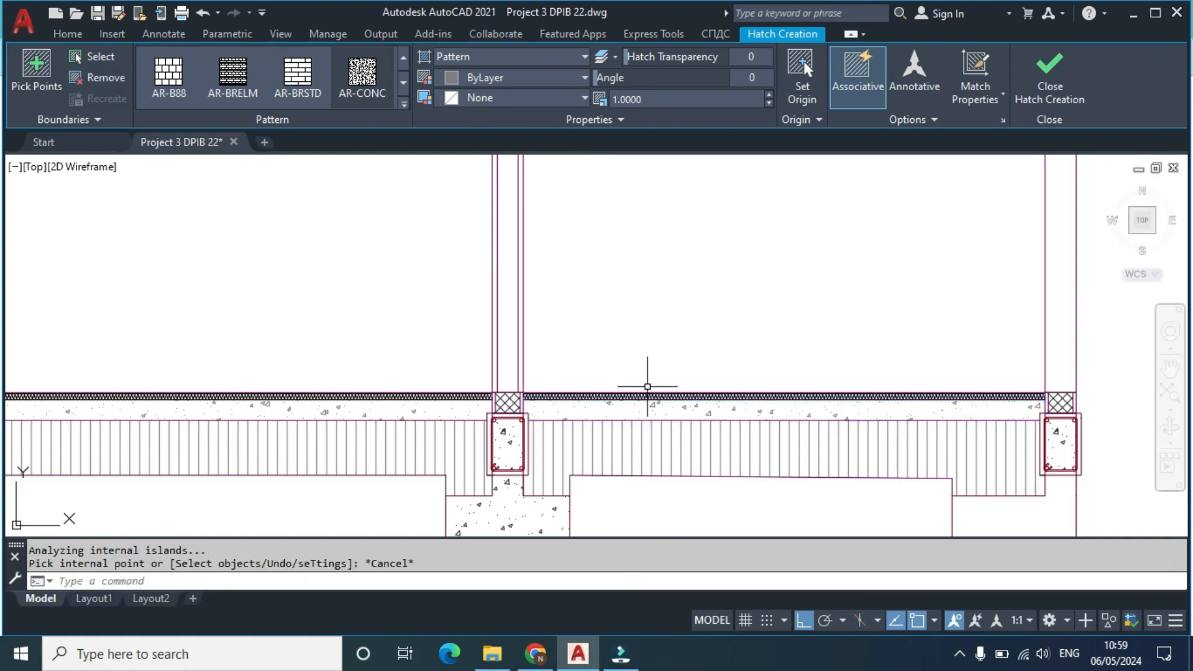
Step: Copy the horizontal floor-level line up to the top and bottom edges of the ring beam in the existing section
scroll(653, 361, down, 5)
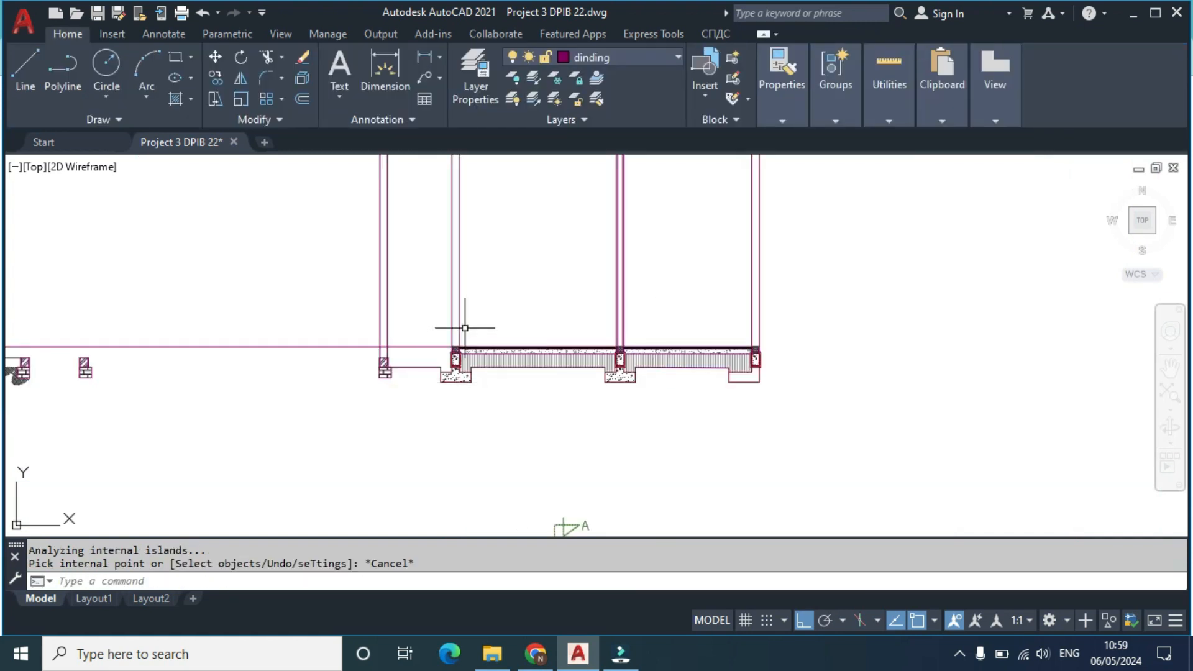
scroll(470, 329, up, 1)
middle_drag(640, 327, 824, 370)
scroll(687, 358, down, 3)
scroll(517, 391, up, 1)
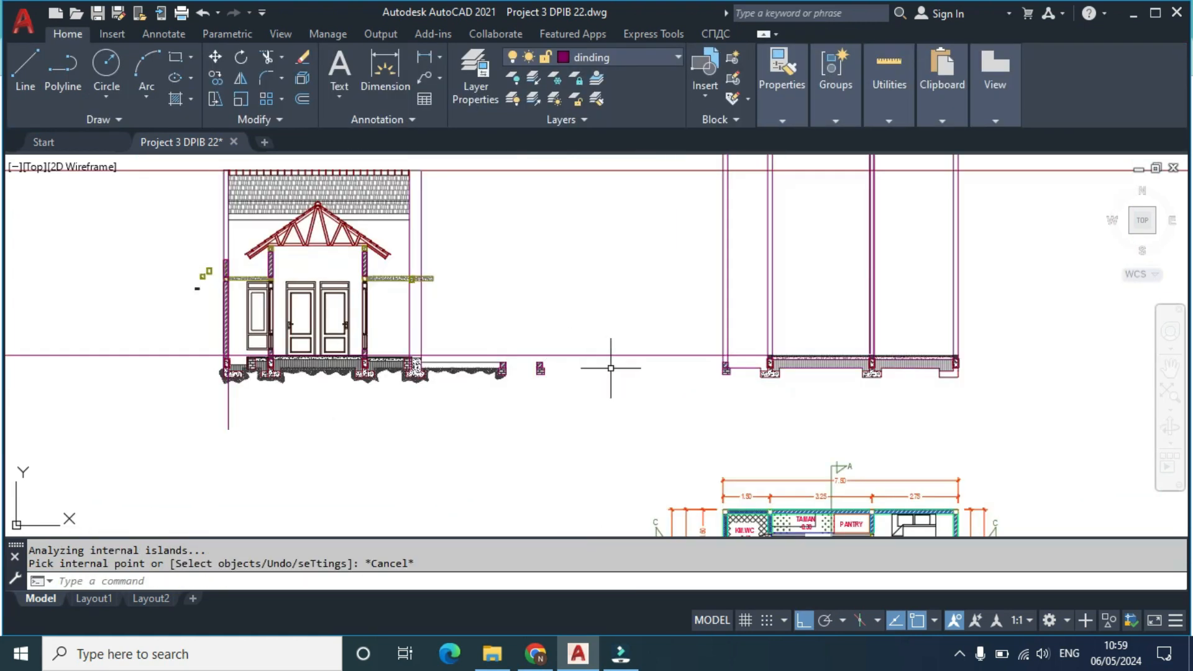
scroll(611, 367, up, 2)
click(637, 354)
click(609, 317)
text(co)
key(Return)
scroll(281, 345, up, 3)
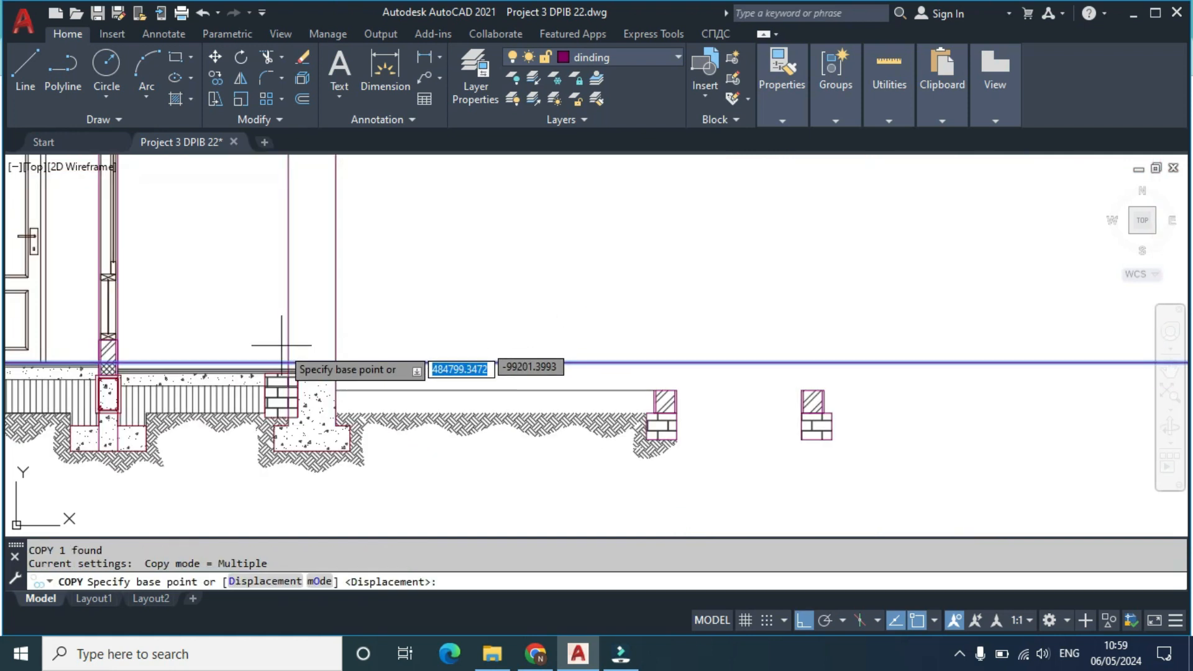
click(288, 362)
scroll(258, 266, down, 3)
middle_drag(259, 267, 391, 388)
scroll(354, 332, up, 3)
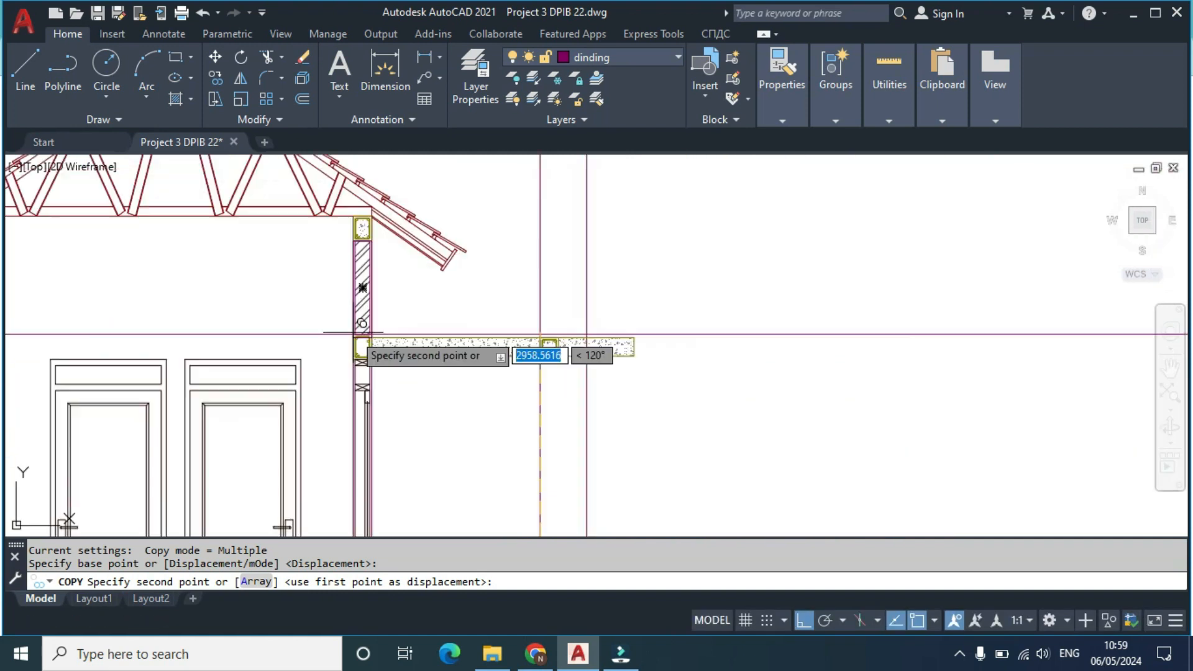
scroll(348, 341, up, 5)
scroll(435, 335, down, 8)
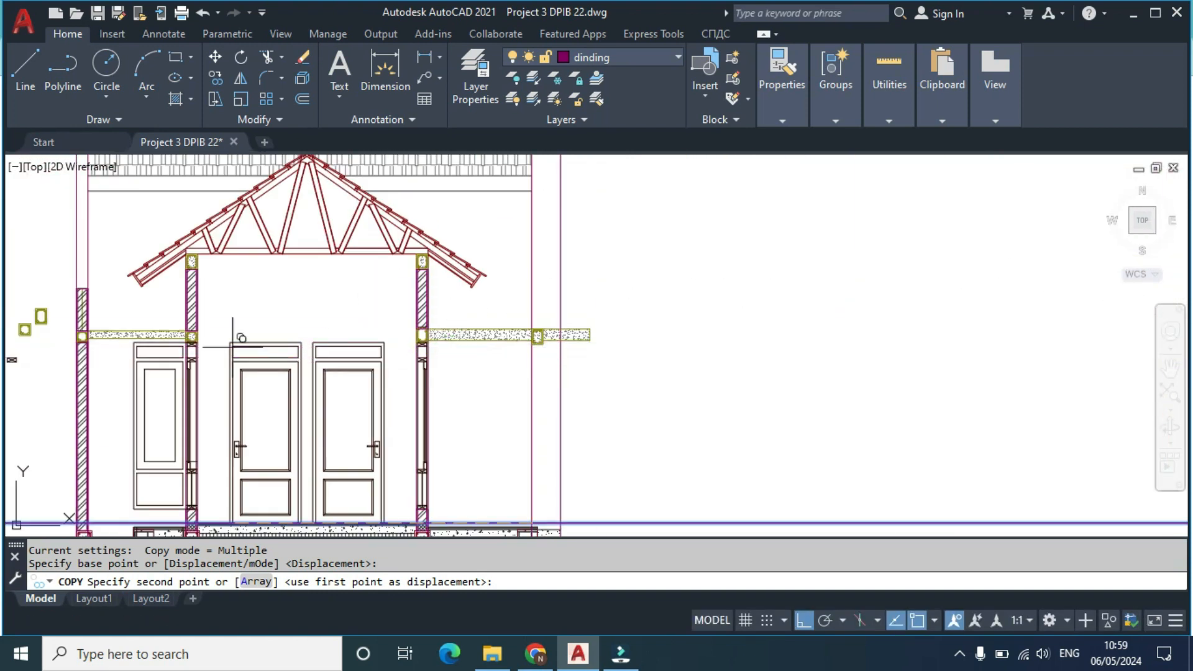
scroll(398, 338, up, 5)
scroll(572, 308, up, 3)
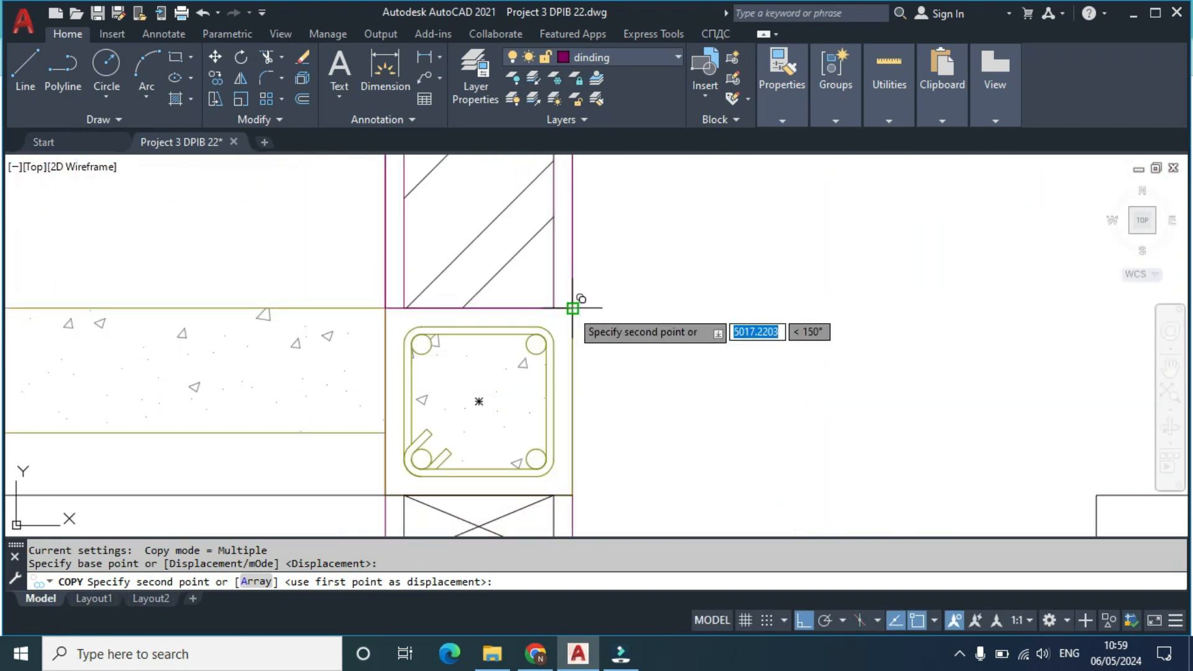
click(572, 496)
scroll(570, 495, down, 5)
middle_drag(570, 496, 609, 320)
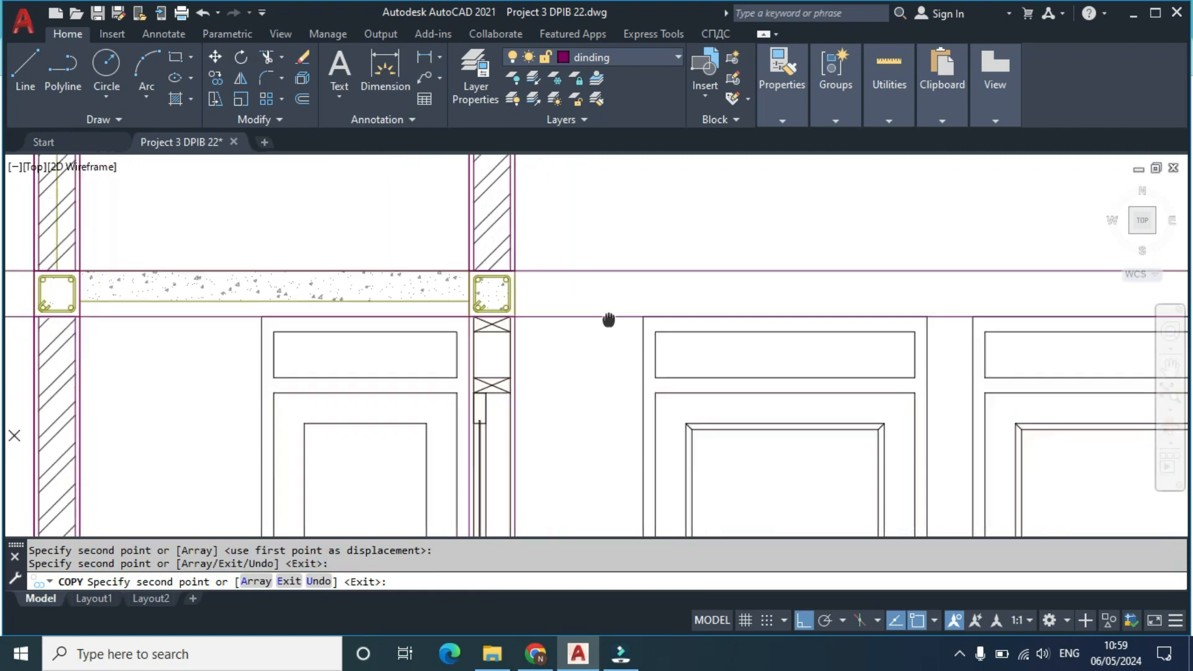
key(Escape)
Step: Copy the existing section's reinforced ring beam by its upper right corner to the new section's TAMAN–living room wall at the projected beam level
click(445, 242)
click(558, 325)
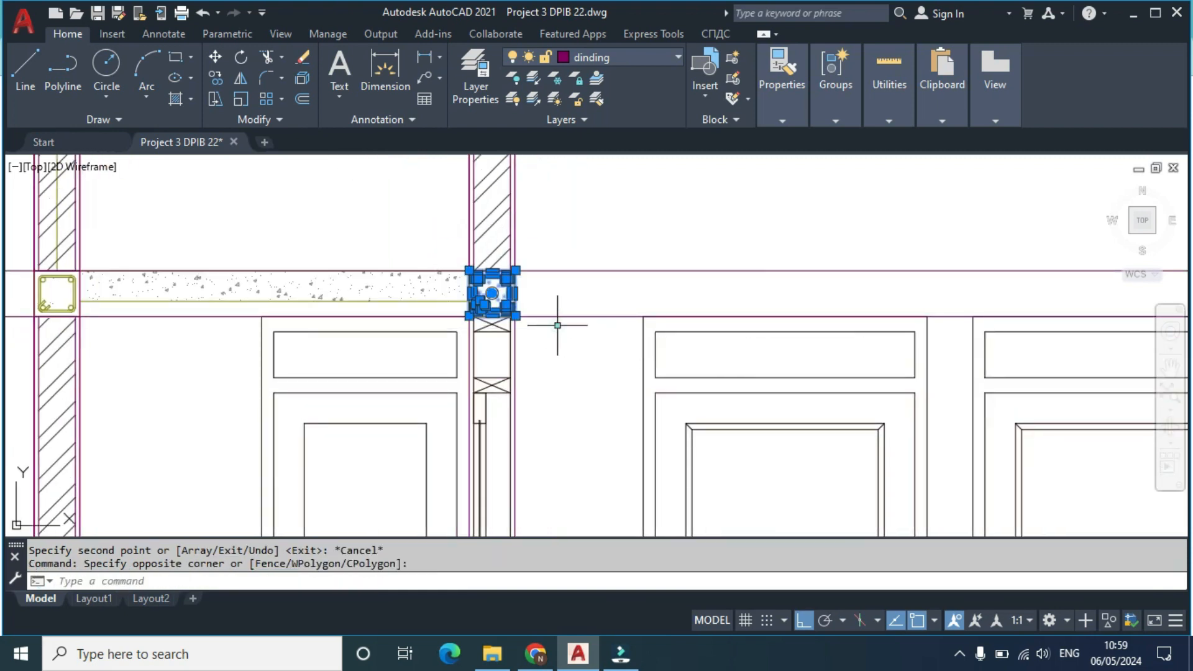
key(Return)
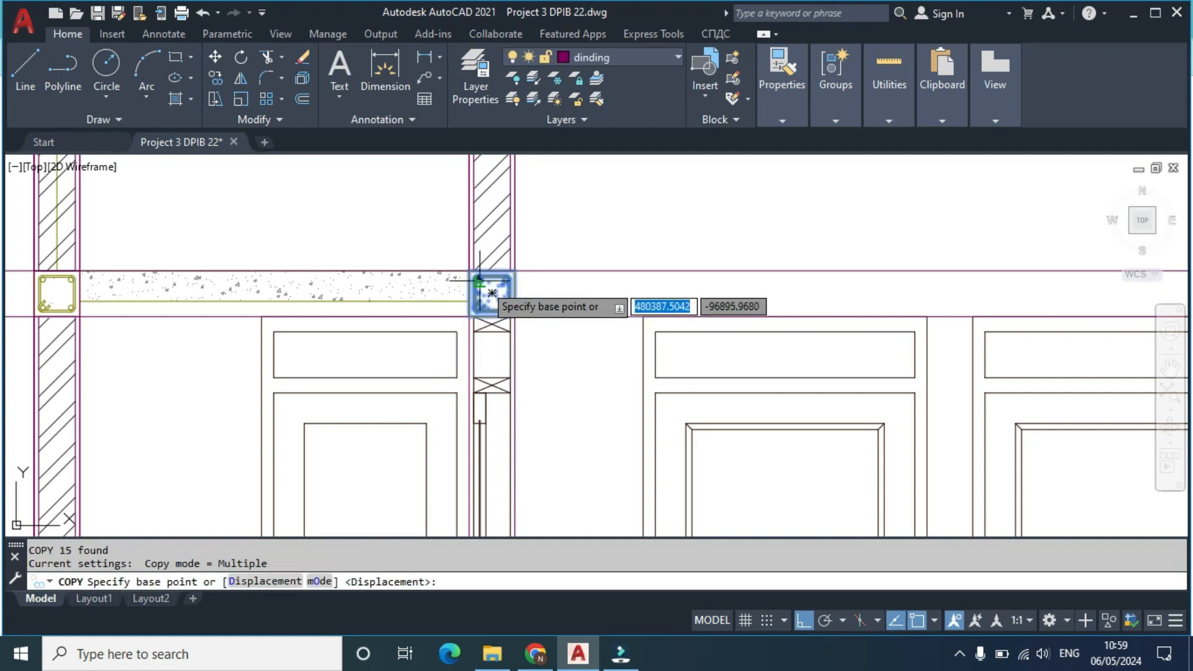
scroll(494, 274, up, 5)
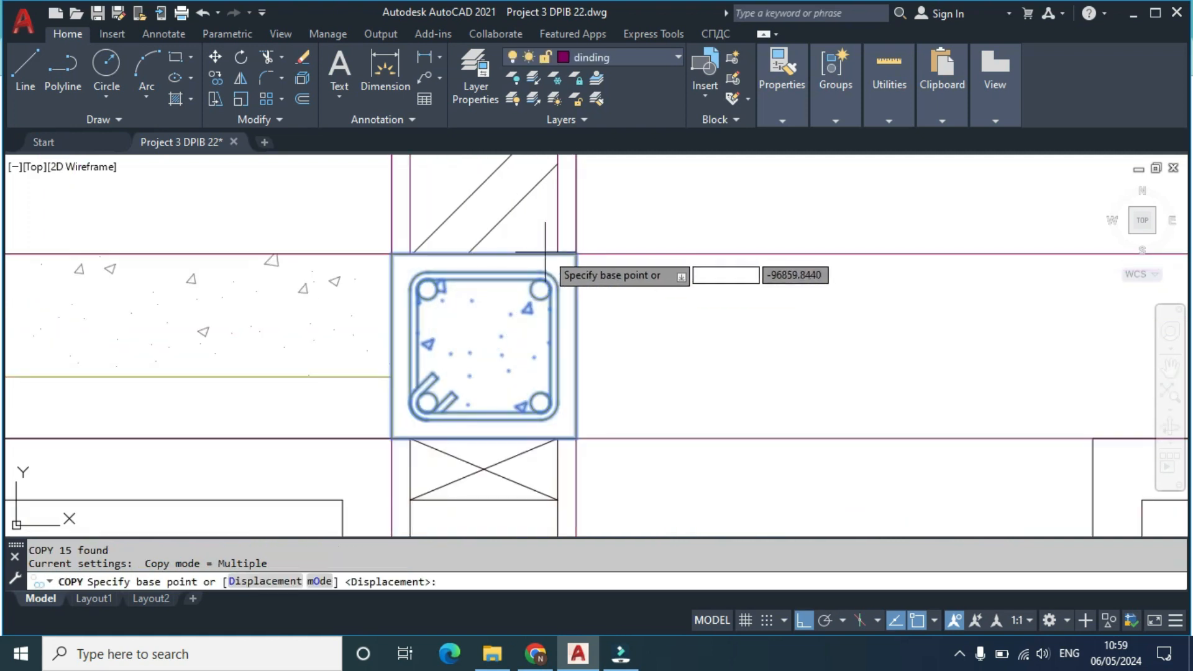
click(580, 252)
scroll(632, 298, down, 10)
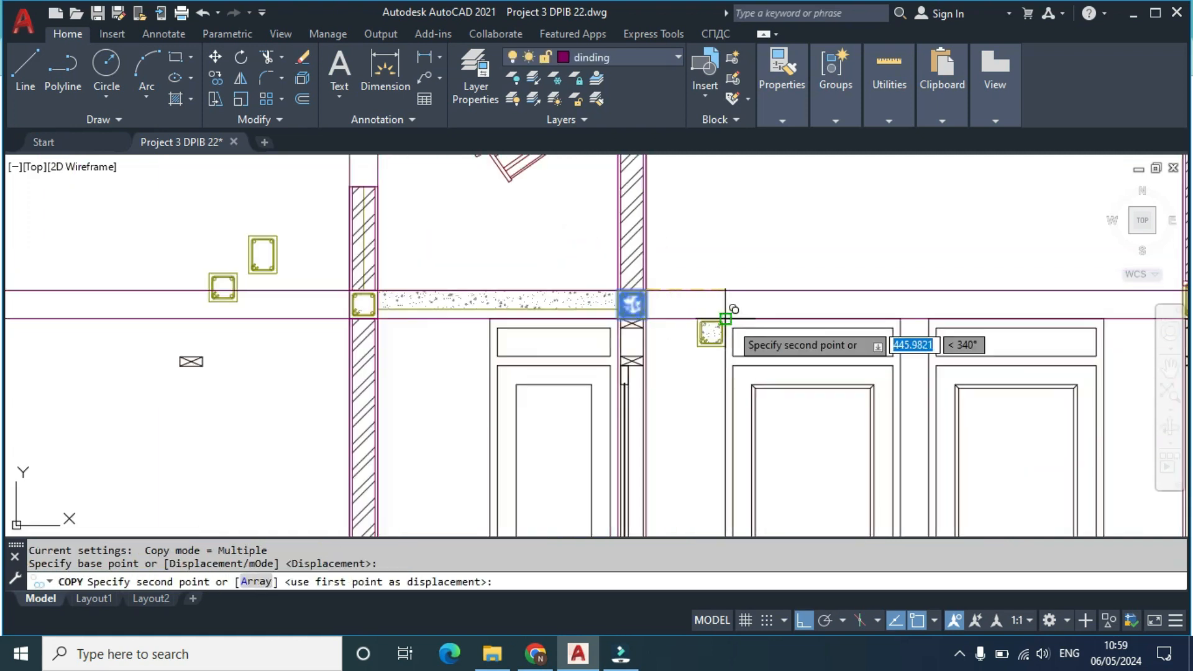
scroll(710, 356, up, 3)
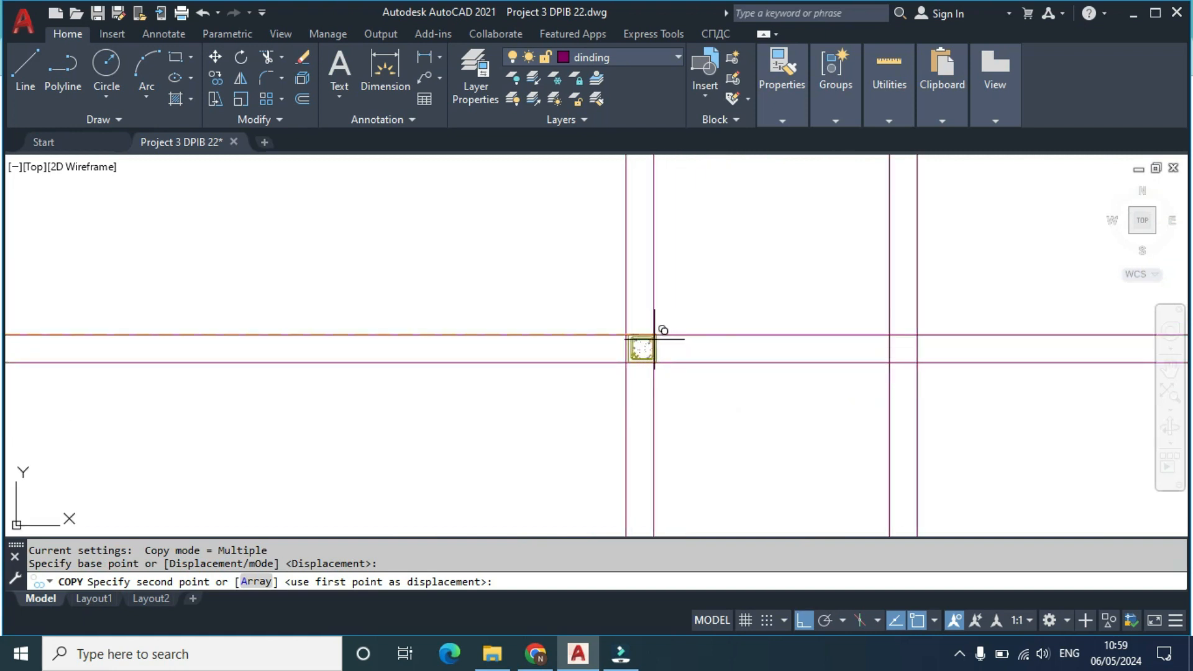
scroll(802, 339, down, 4)
scroll(843, 340, up, 4)
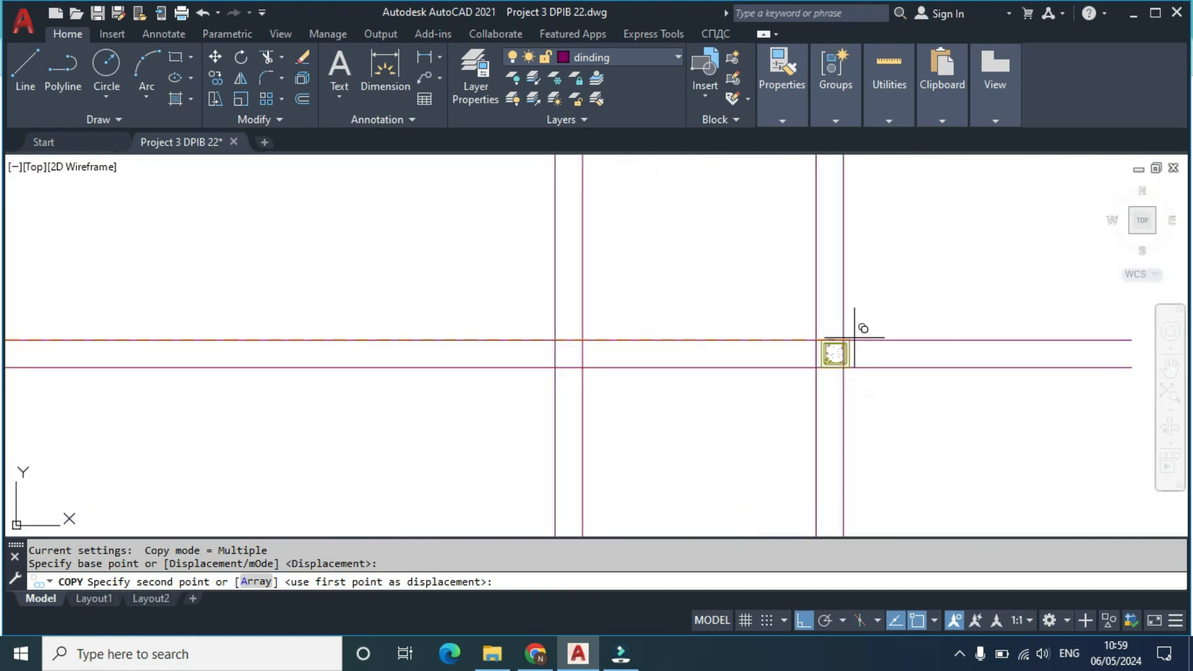
scroll(855, 339, down, 4)
middle_drag(1055, 346, 720, 347)
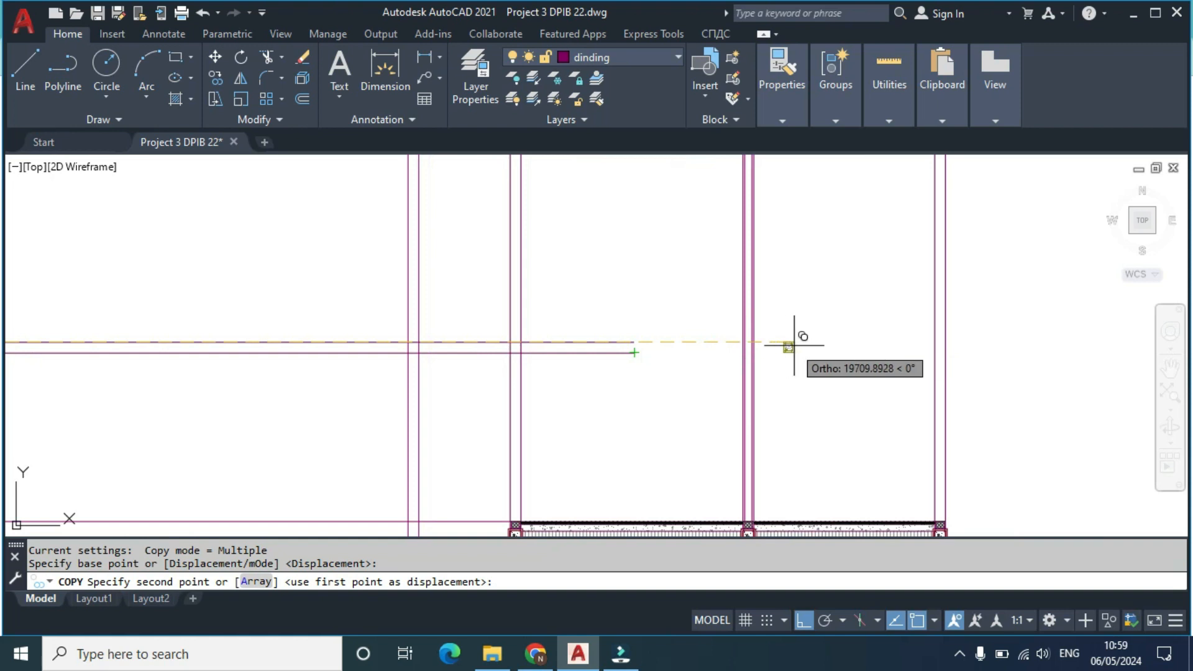
scroll(497, 348, up, 5)
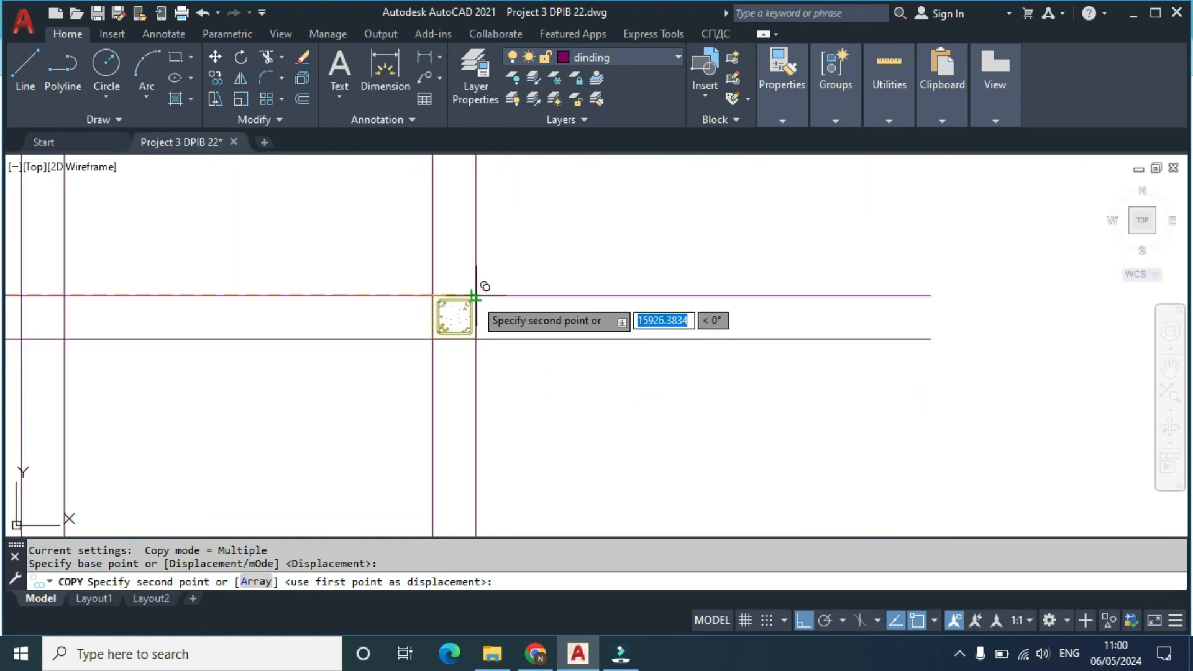
click(476, 301)
Step: Place two more copies of the ring beam on the living room–bedroom wall and the outer right wall at the same level
scroll(684, 335, down, 3)
scroll(833, 323, up, 4)
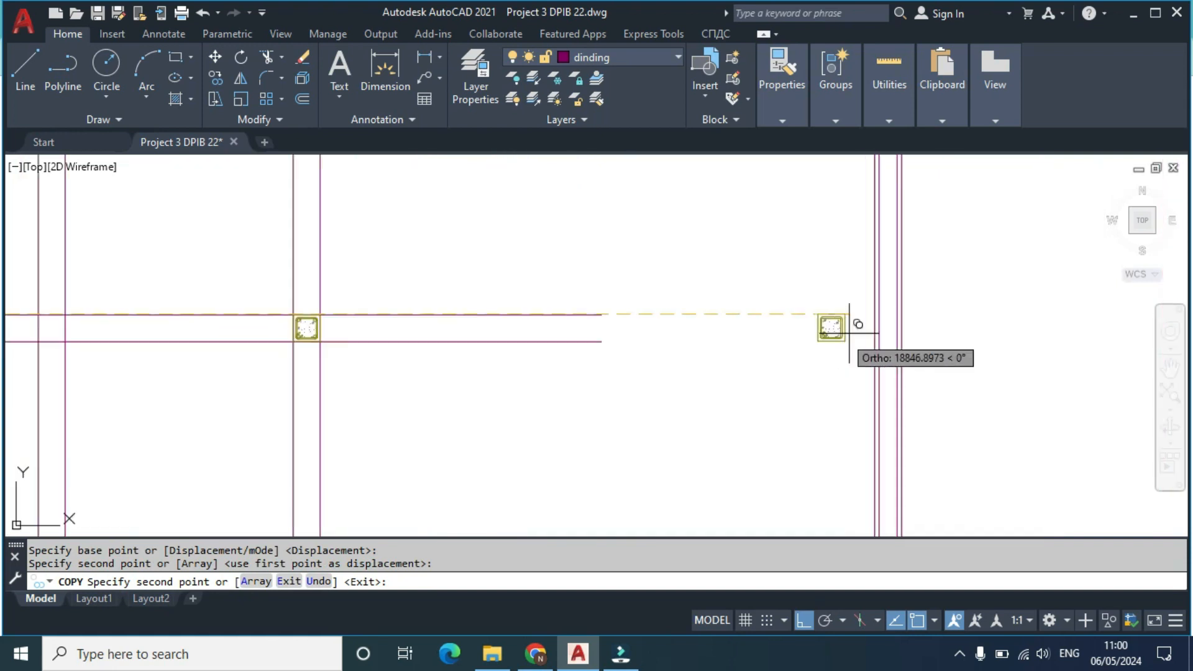
click(901, 314)
mouse_move(901, 314)
middle_down()
mouse_move(786, 341)
mouse_move(500, 334)
middle_up()
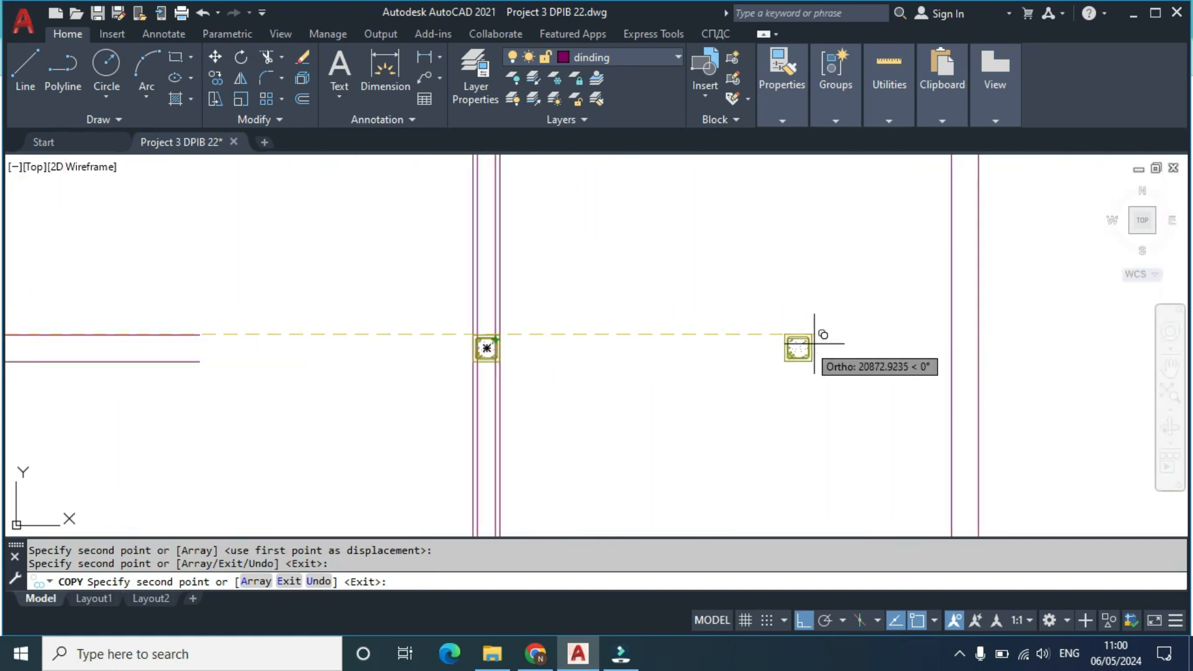
click(973, 336)
key(Escape)
Step: Examine the beam levels and wall details in the existing sections for reference to the new section
scroll(587, 350, down, 3)
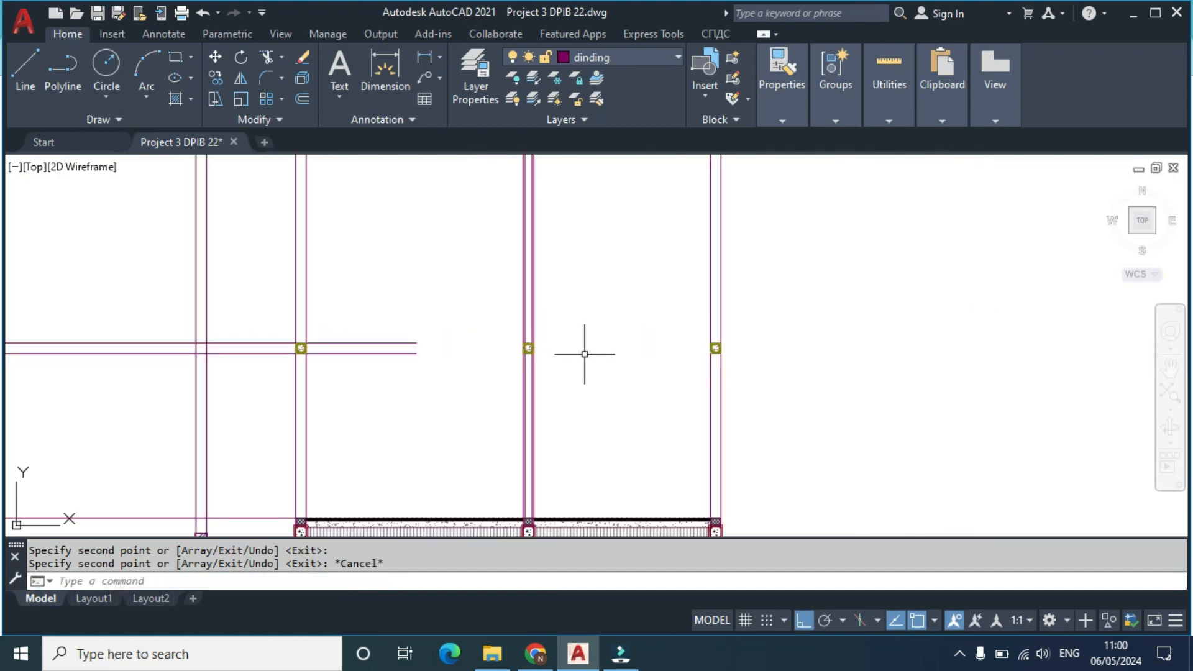
scroll(435, 279, up, 4)
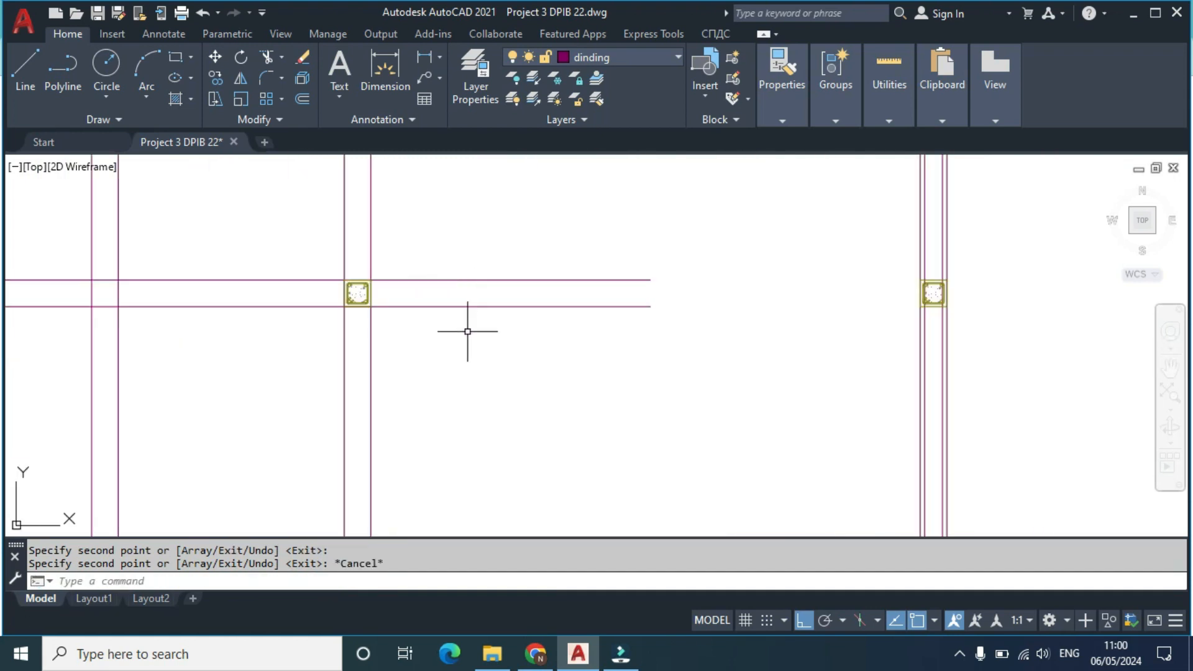
scroll(467, 332, down, 5)
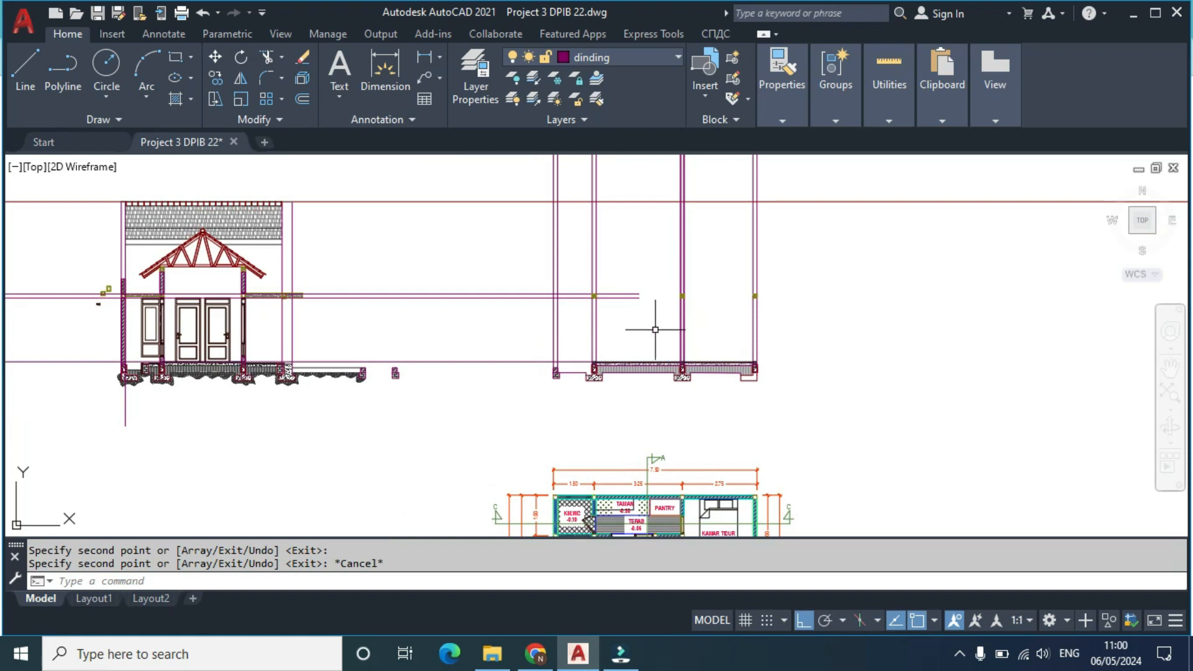
scroll(463, 355, down, 5)
scroll(161, 362, up, 5)
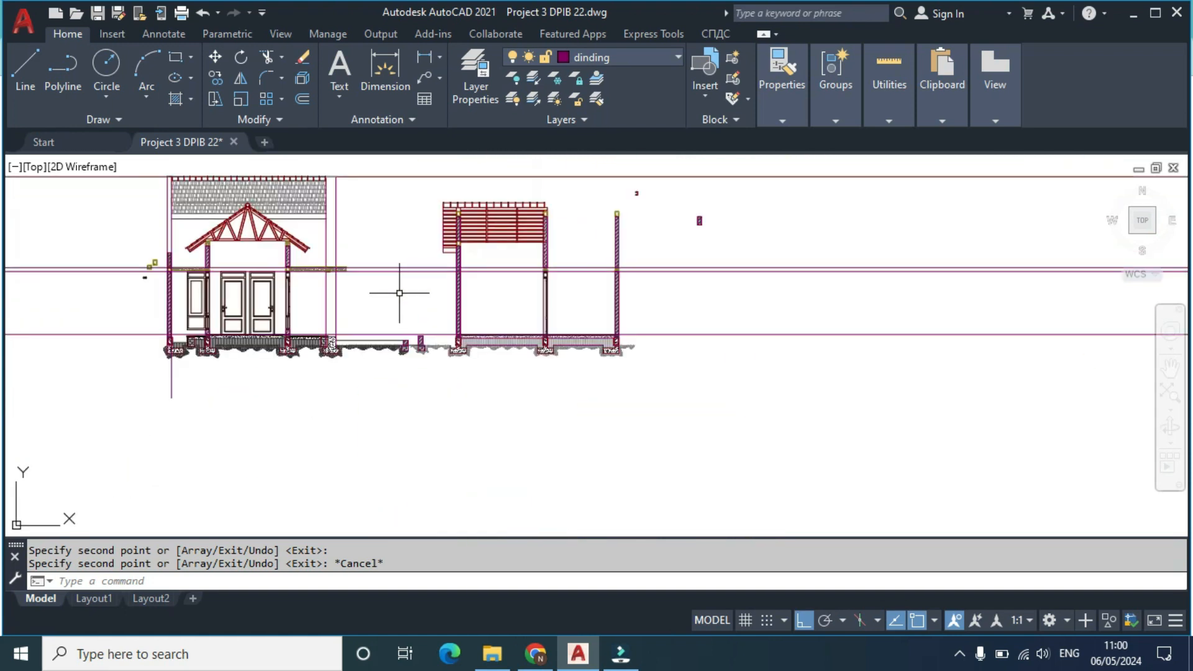
scroll(483, 276, up, 3)
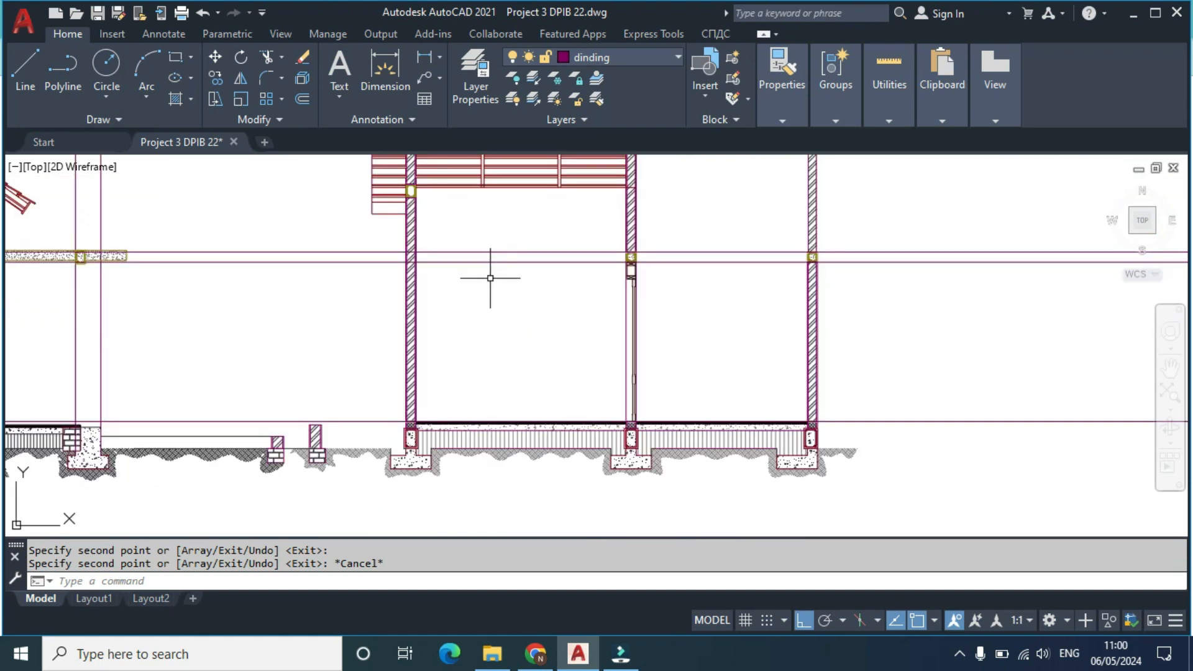
scroll(699, 311, down, 2)
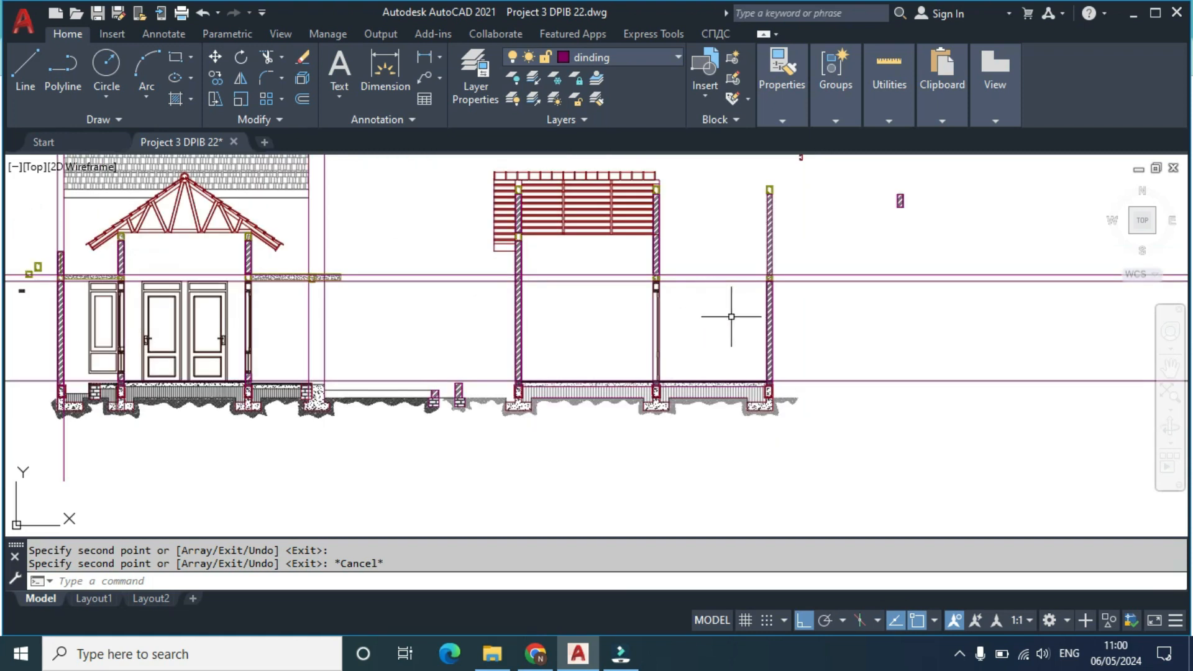
scroll(731, 316, down, 4)
scroll(803, 331, up, 5)
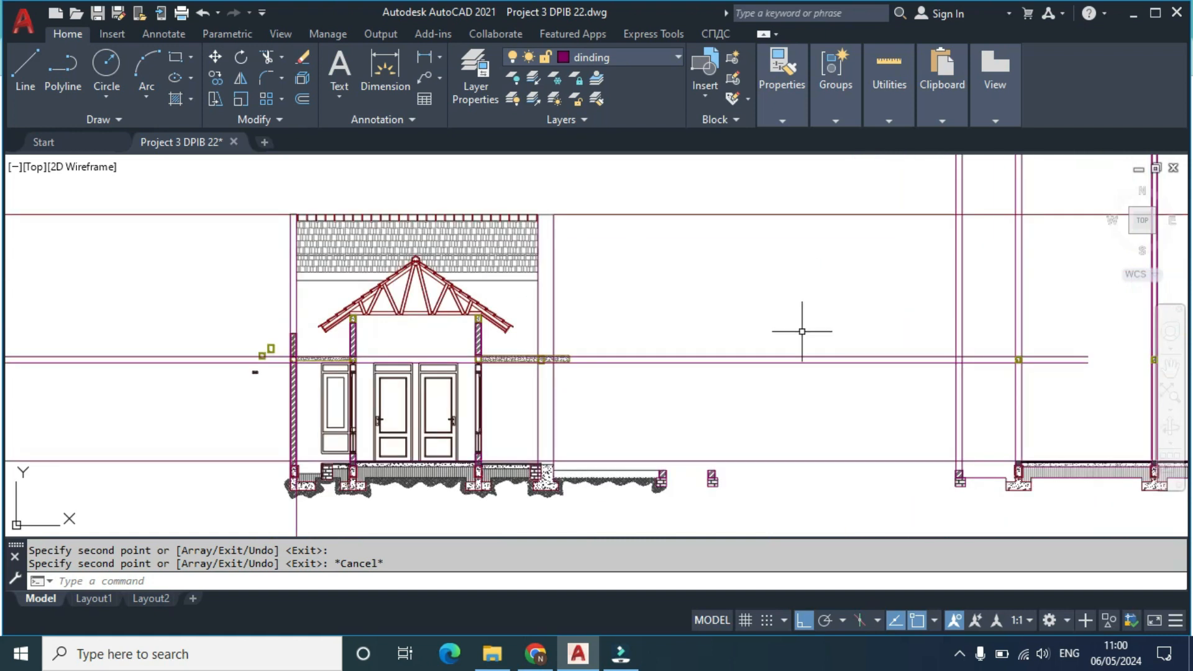
Step: Erase the two projected beam-level lines and the ring beam on the new section's TAMAN–living room wall
click(679, 364)
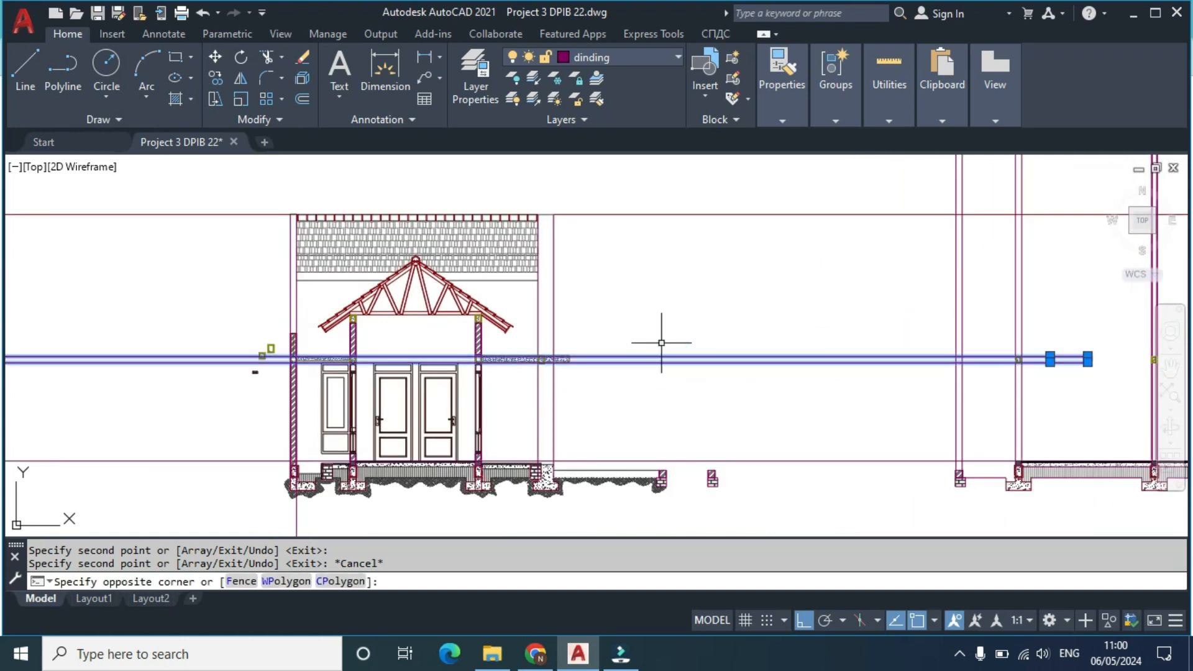
click(651, 347)
key(Delete)
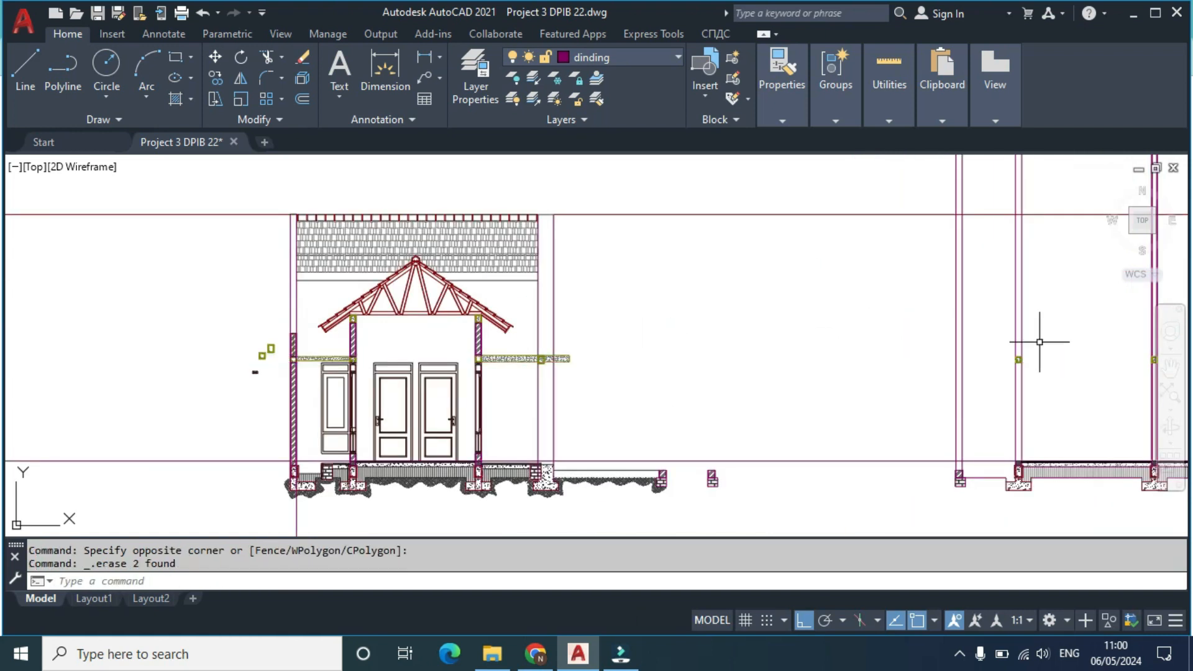
click(1002, 352)
click(1052, 373)
key(Delete)
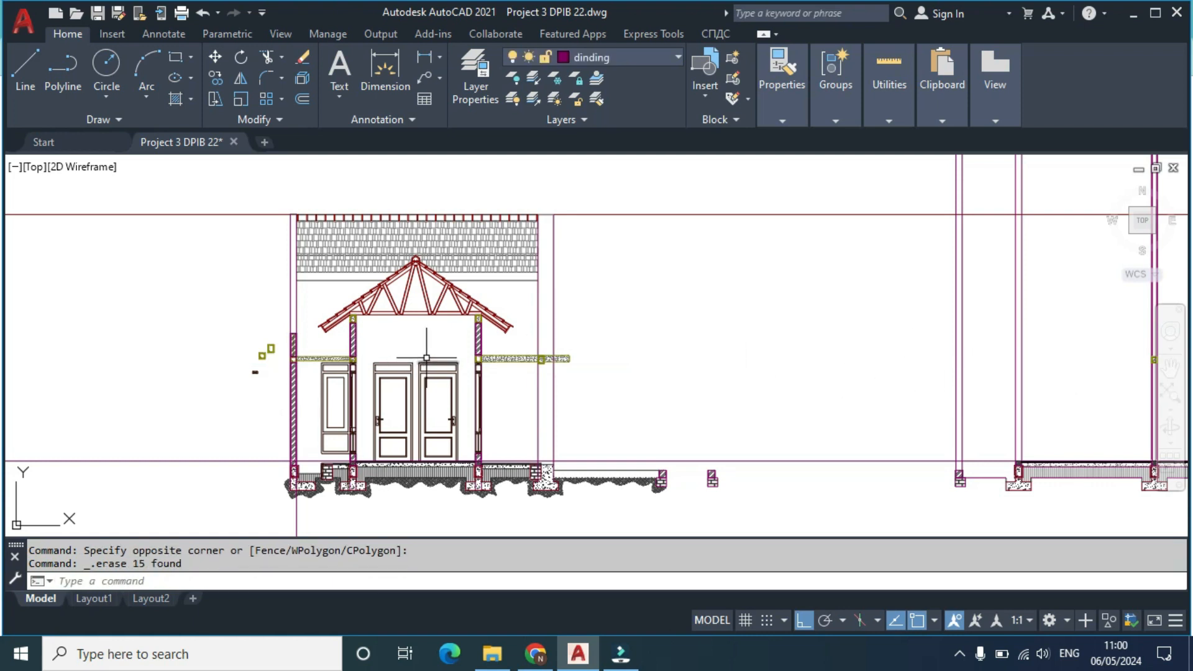
Step: Copy the horizontal floor-level line up to the top edge of the ring beam beneath the existing section's roof truss
click(803, 411)
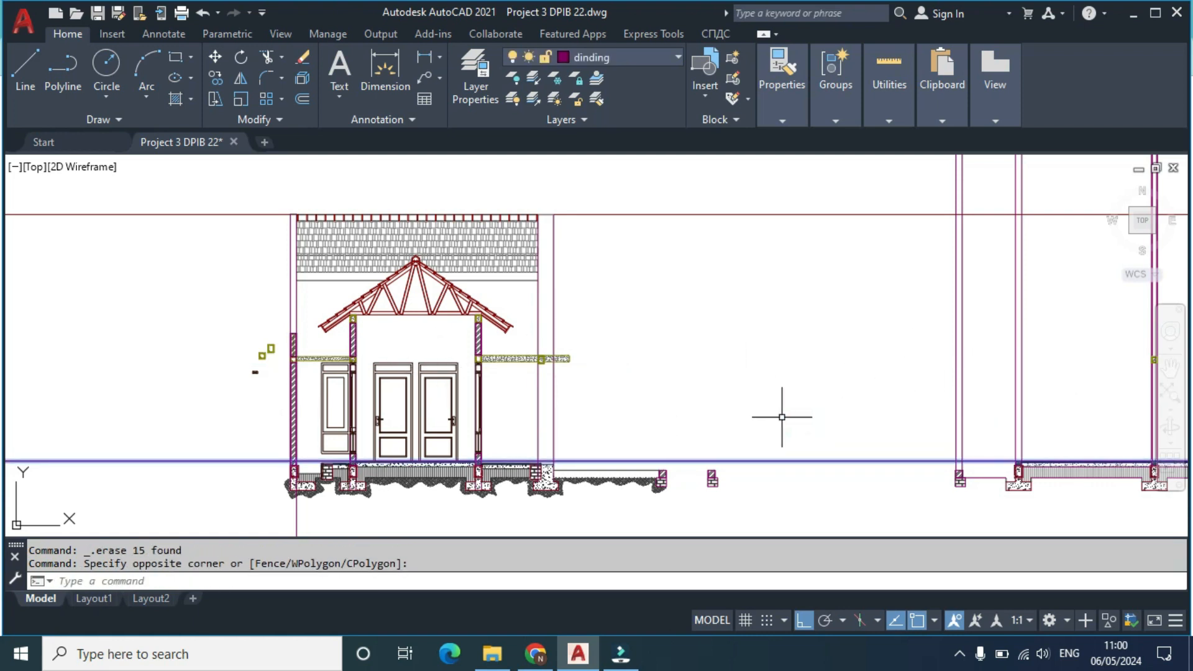
key(Return)
scroll(572, 438, up, 5)
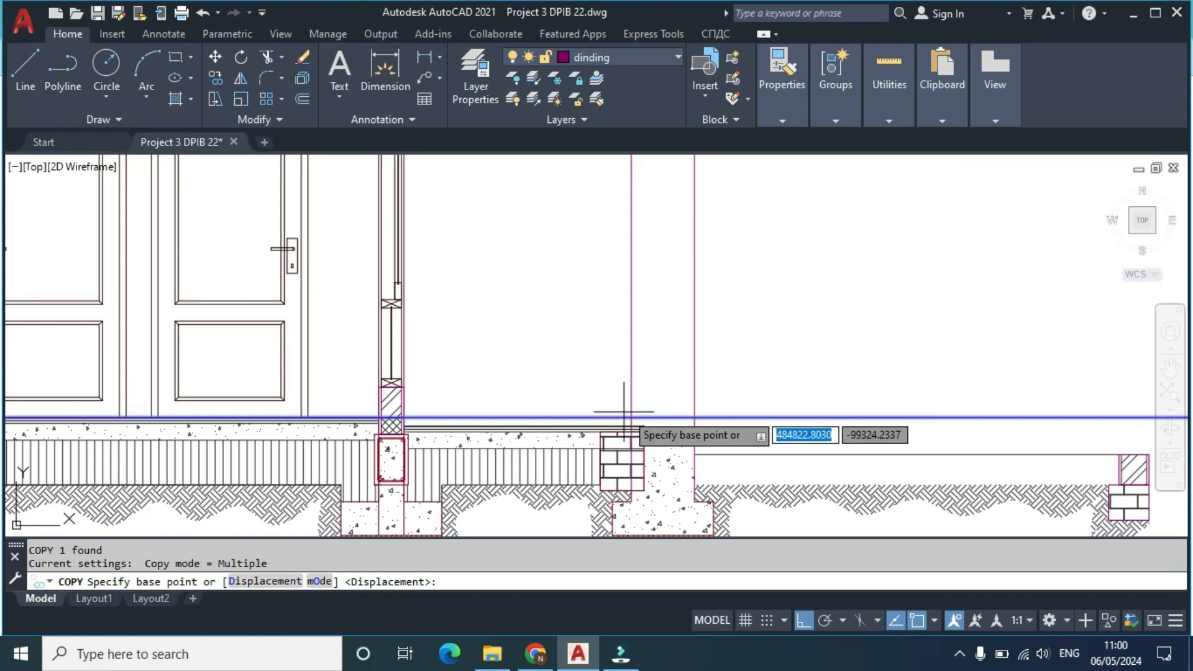
scroll(403, 429, up, 3)
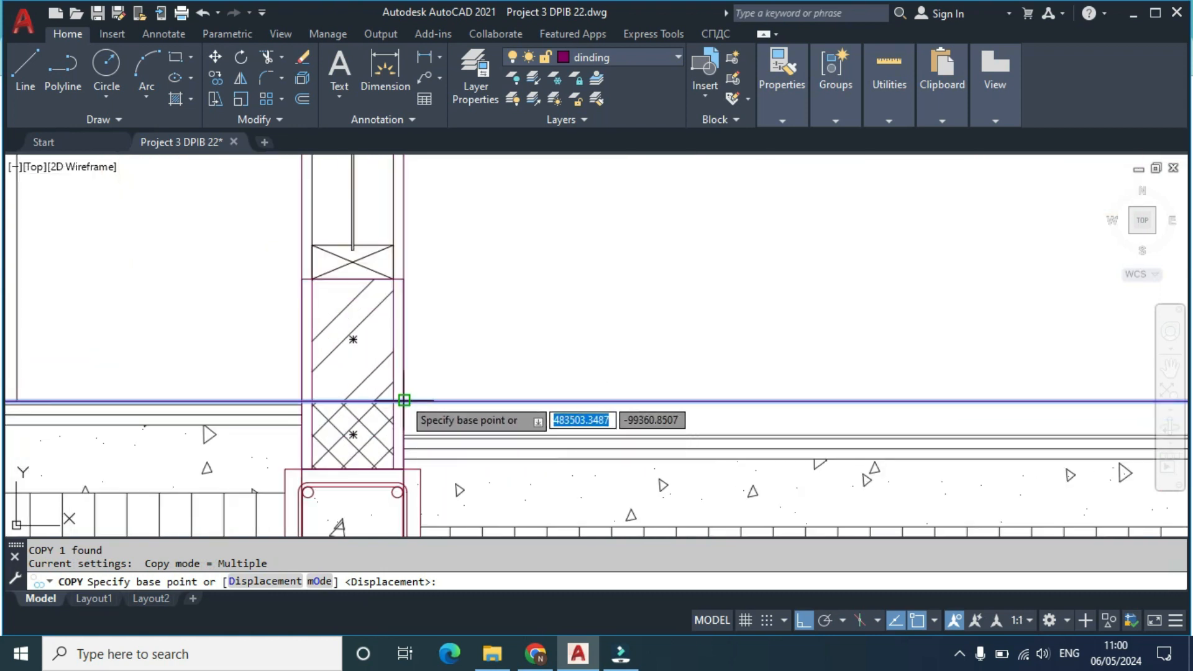
click(403, 399)
scroll(413, 334, down, 9)
middle_drag(371, 185, 412, 307)
scroll(433, 279, up, 9)
scroll(510, 220, down, 5)
scroll(640, 286, up, 8)
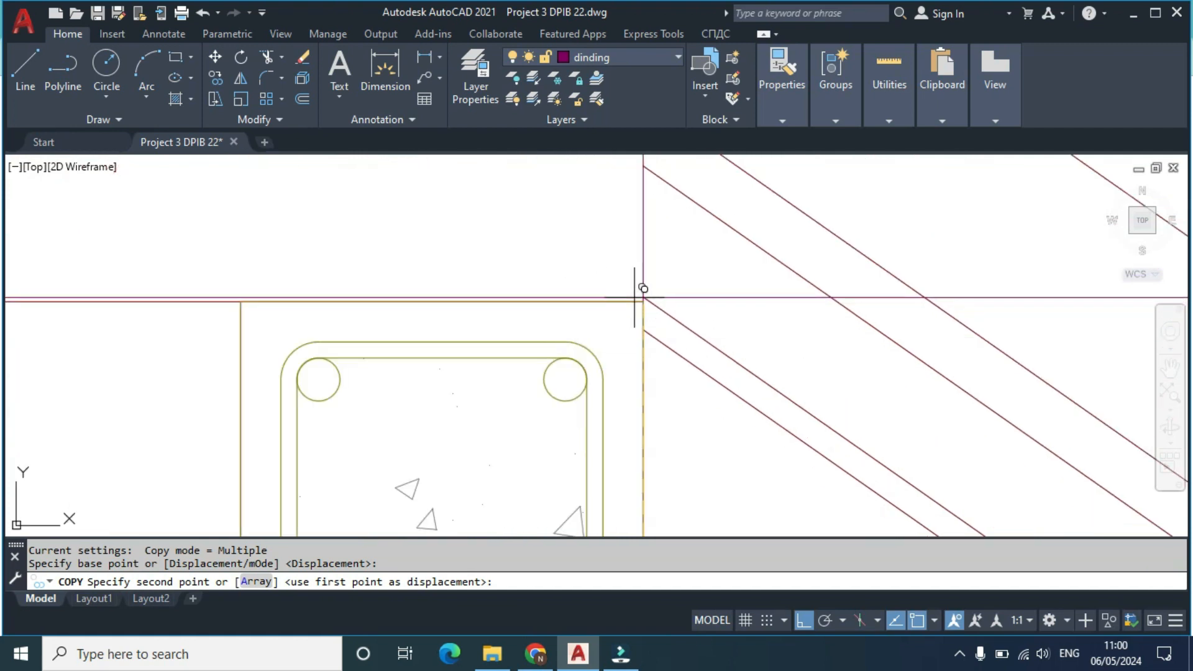
click(643, 302)
scroll(519, 338, down, 5)
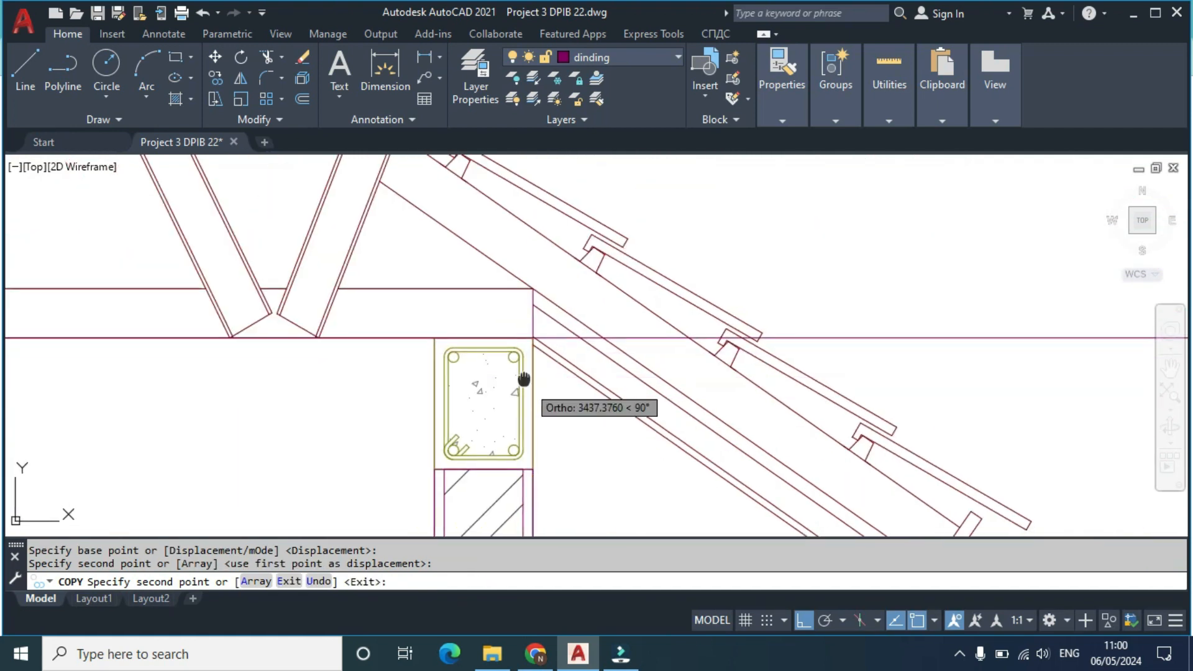
scroll(468, 305, up, 5)
key(Escape)
Step: Copy the ring beam beneath the roof truss by its upper right corner to the new section's TAMAN–living room wall at the projected level
scroll(464, 295, up, 3)
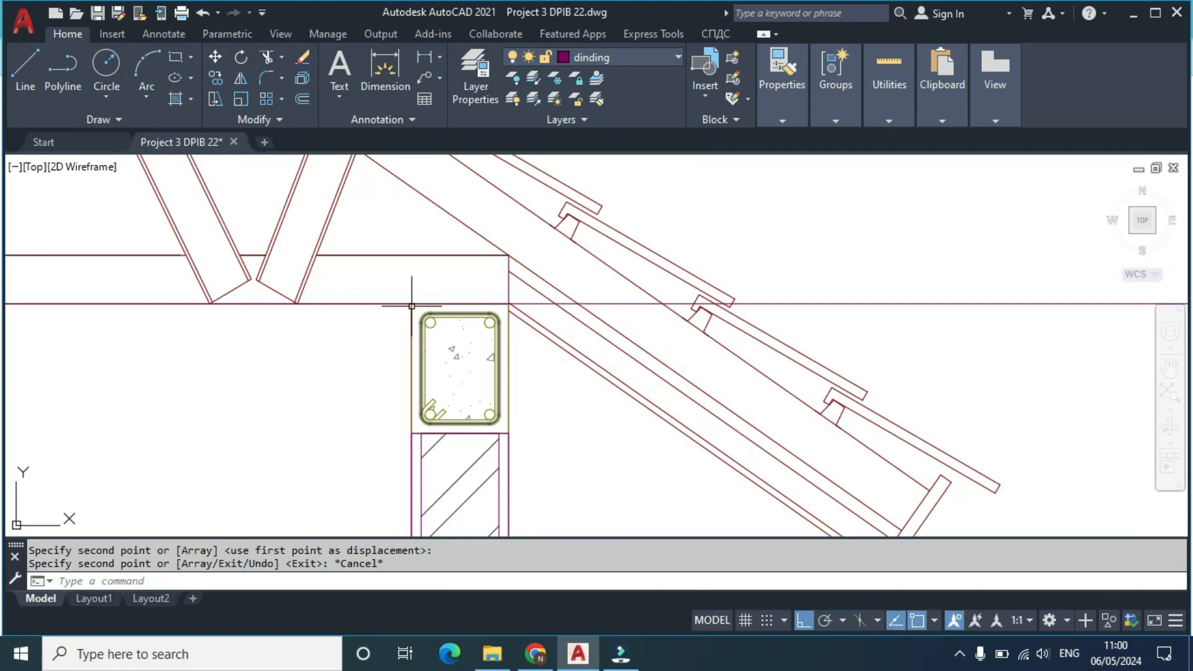
click(390, 284)
click(532, 462)
text(co)
key(Return)
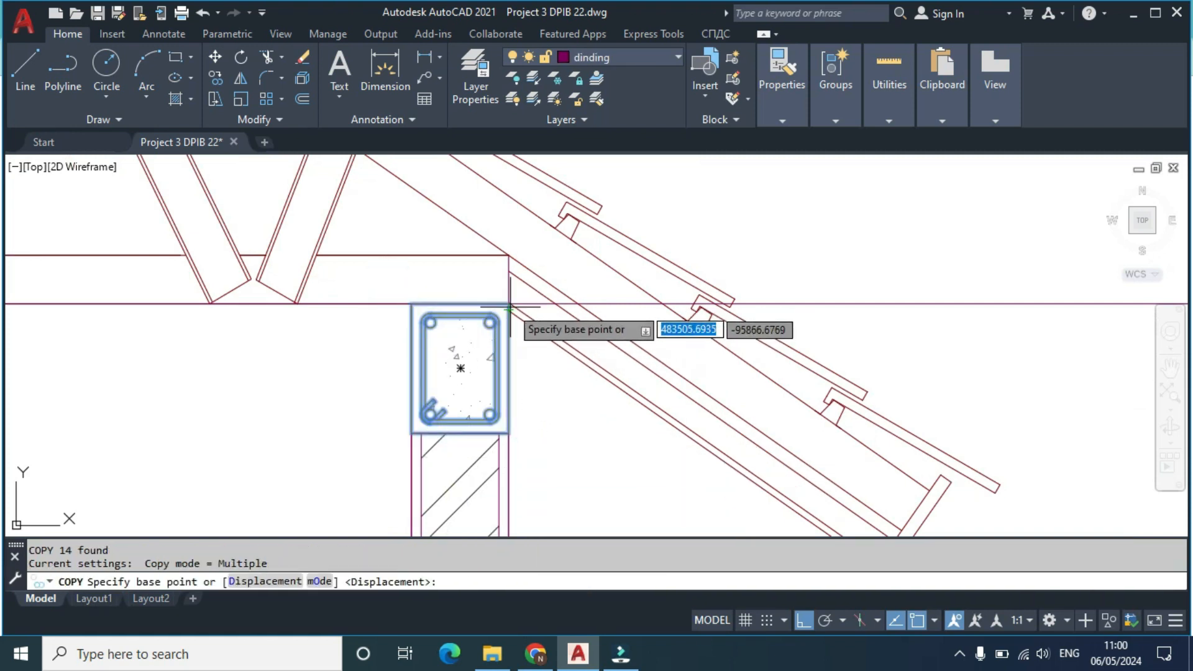
click(508, 304)
scroll(597, 323, down, 5)
middle_drag(763, 323, 221, 357)
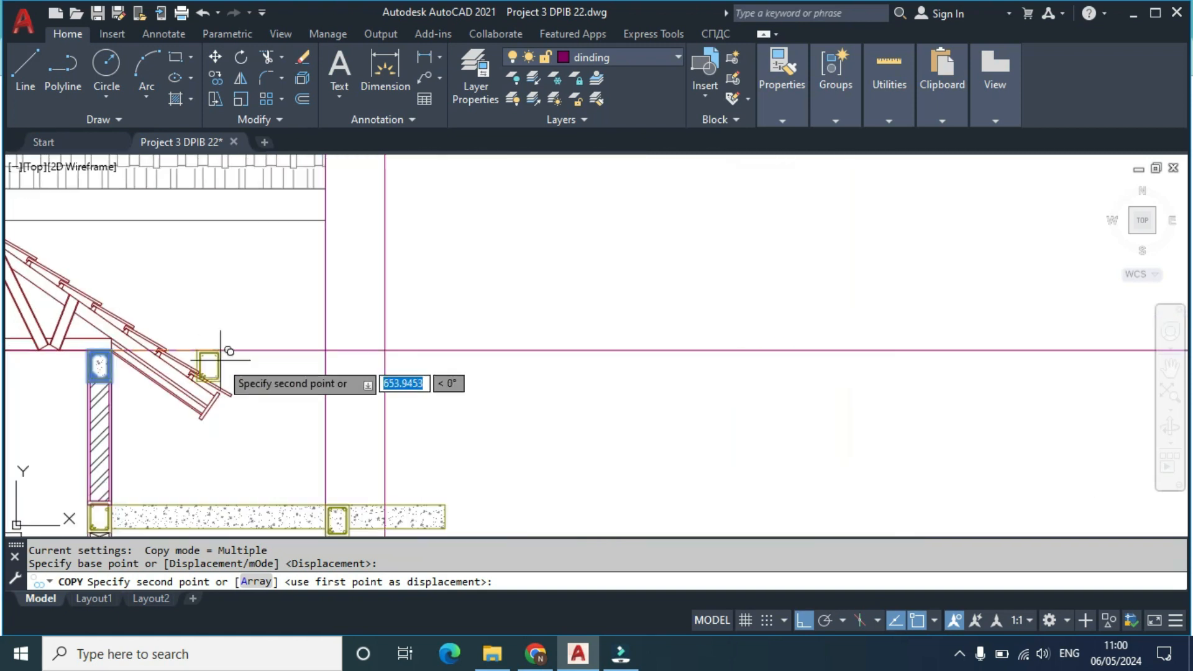
scroll(830, 346, down, 3)
scroll(905, 334, up, 3)
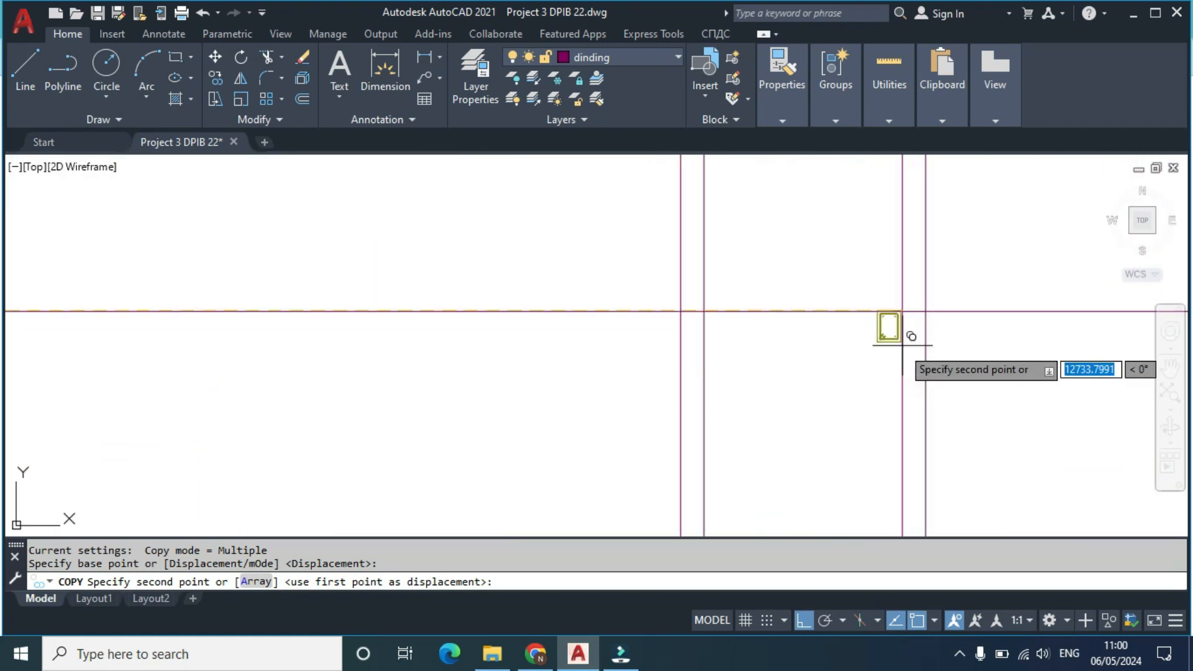
click(926, 311)
Step: Compare the upper ring beam positions in the existing sections with the new section's remaining walls and end the copying
scroll(963, 339, down, 4)
scroll(941, 365, up, 3)
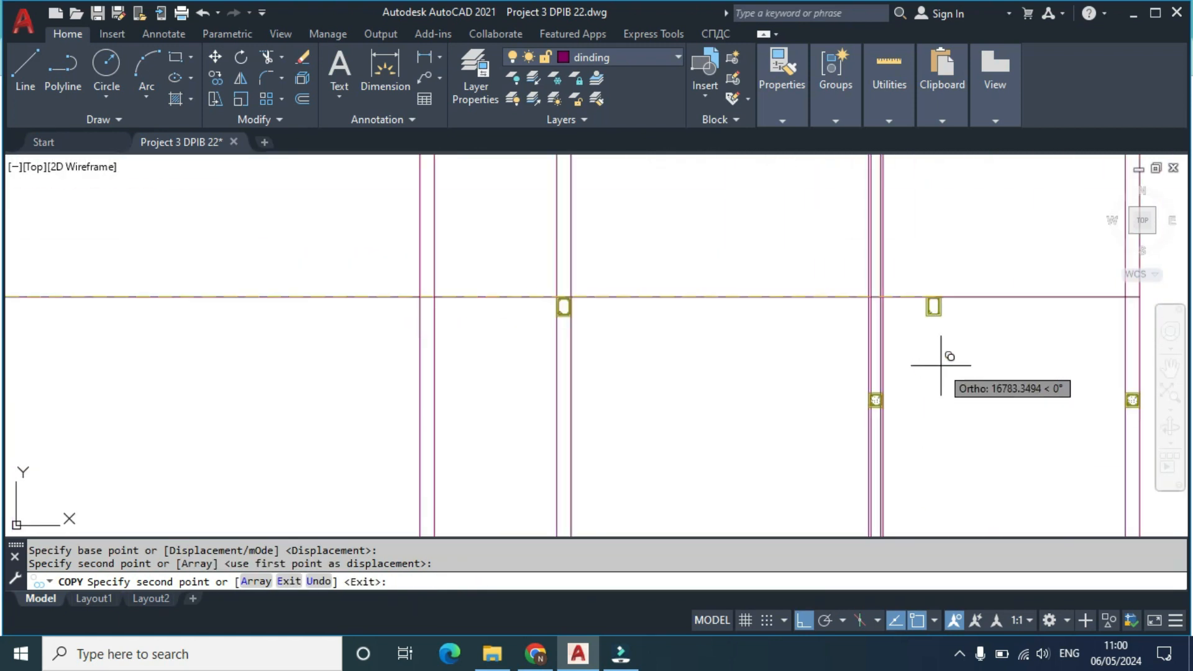
scroll(871, 300, up, 3)
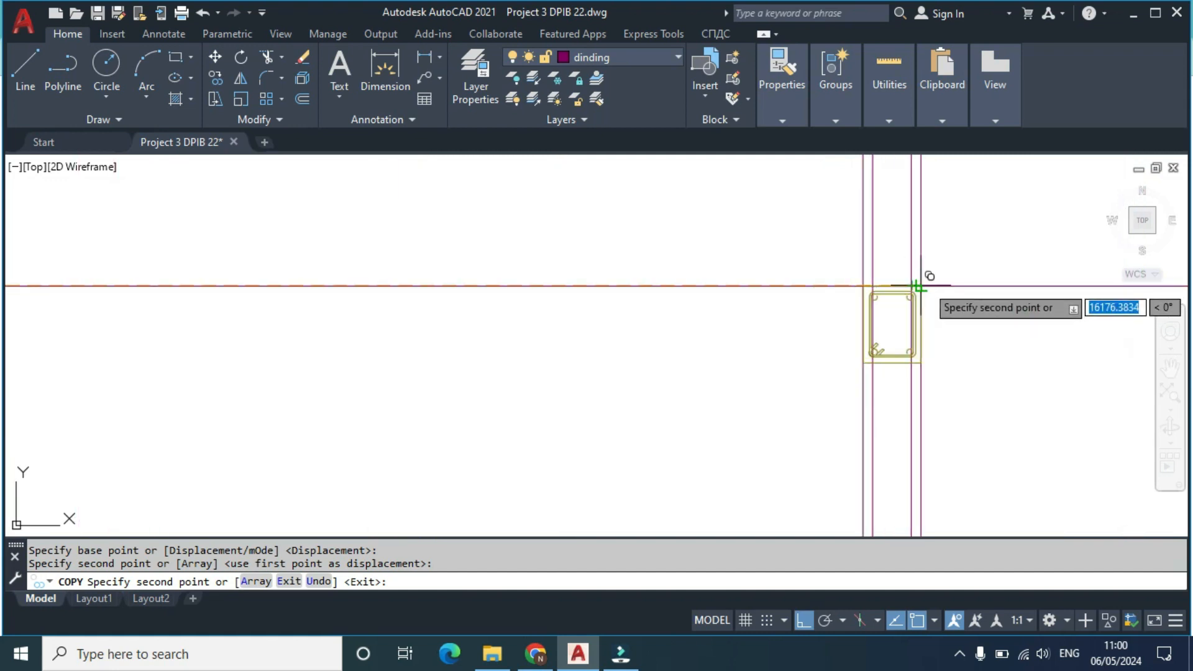
scroll(795, 313, down, 4)
scroll(795, 313, down, 4)
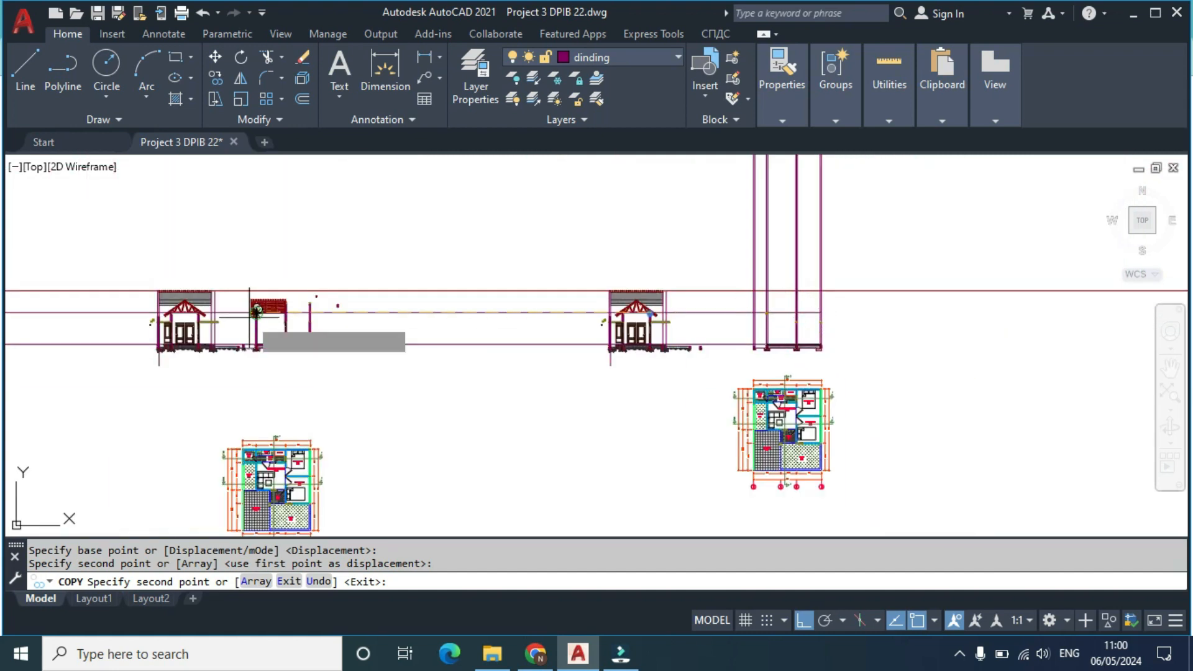
scroll(273, 311, up, 3)
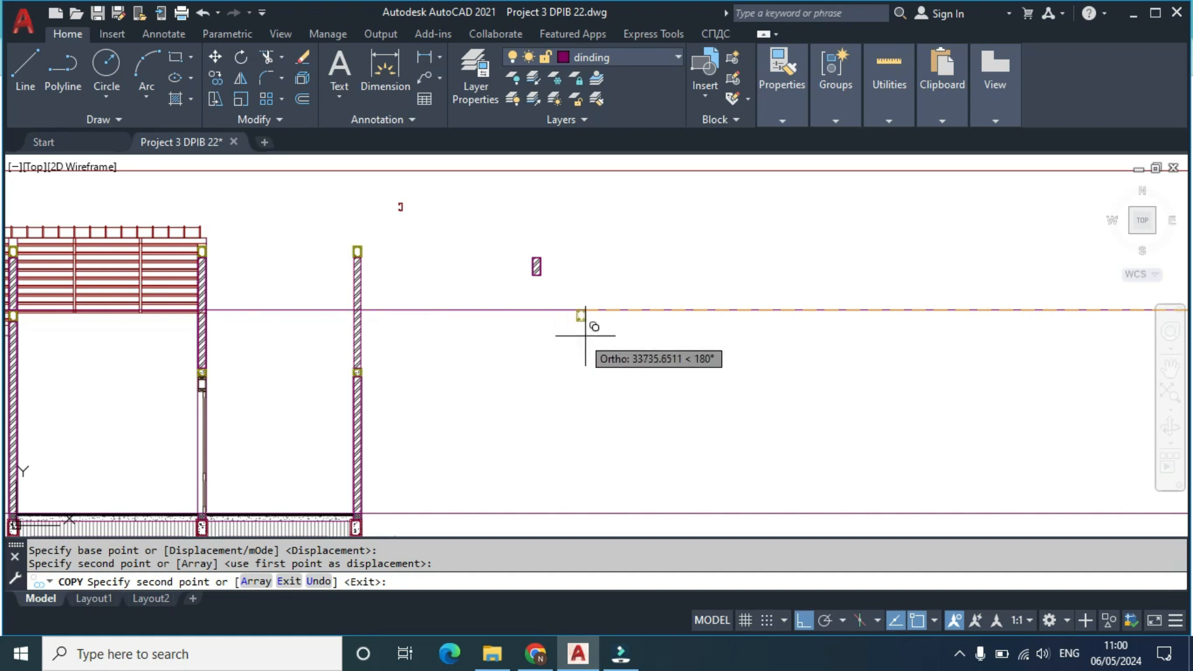
scroll(878, 320, down, 4)
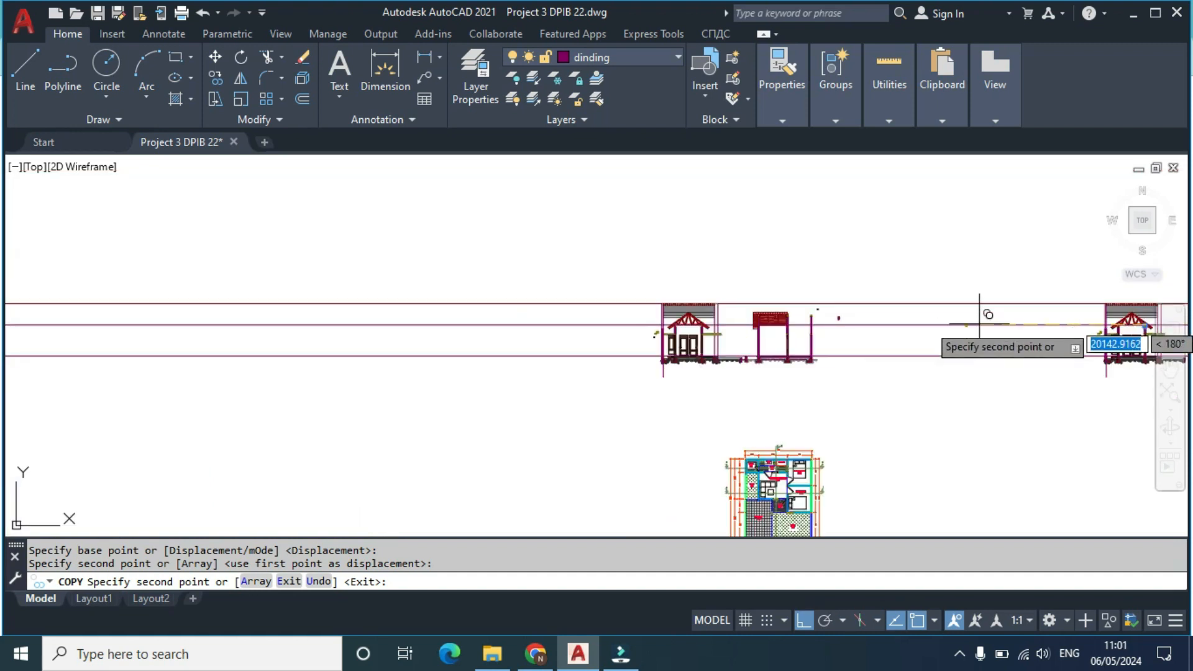
middle_drag(986, 315, 695, 328)
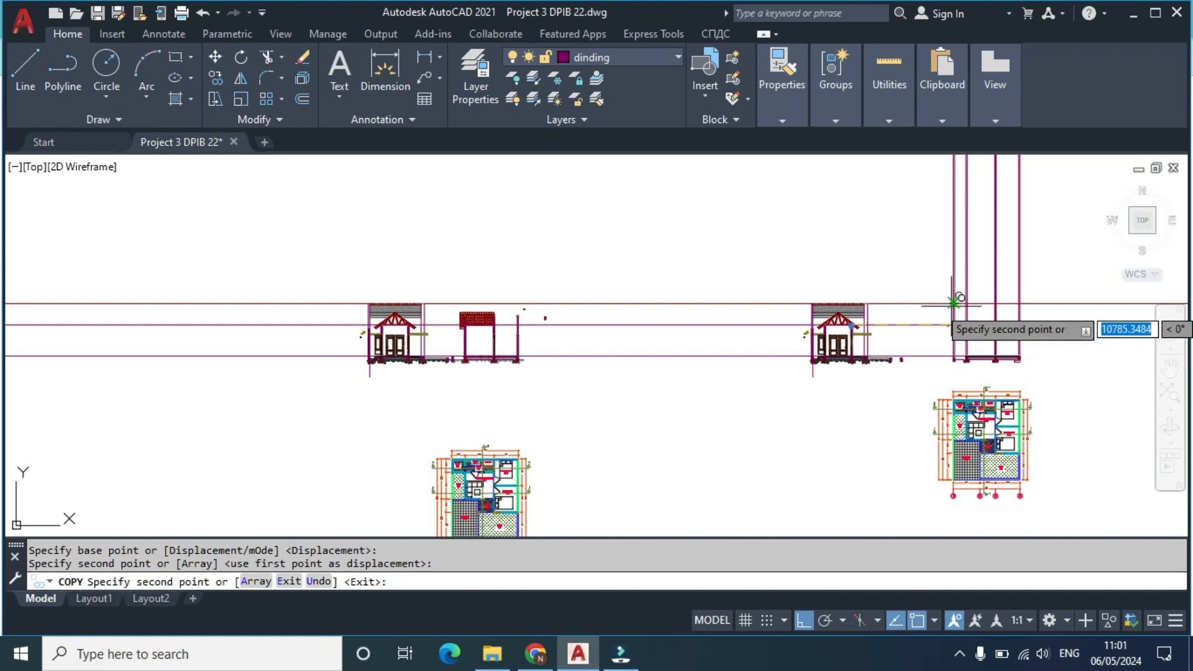
scroll(966, 303, up, 5)
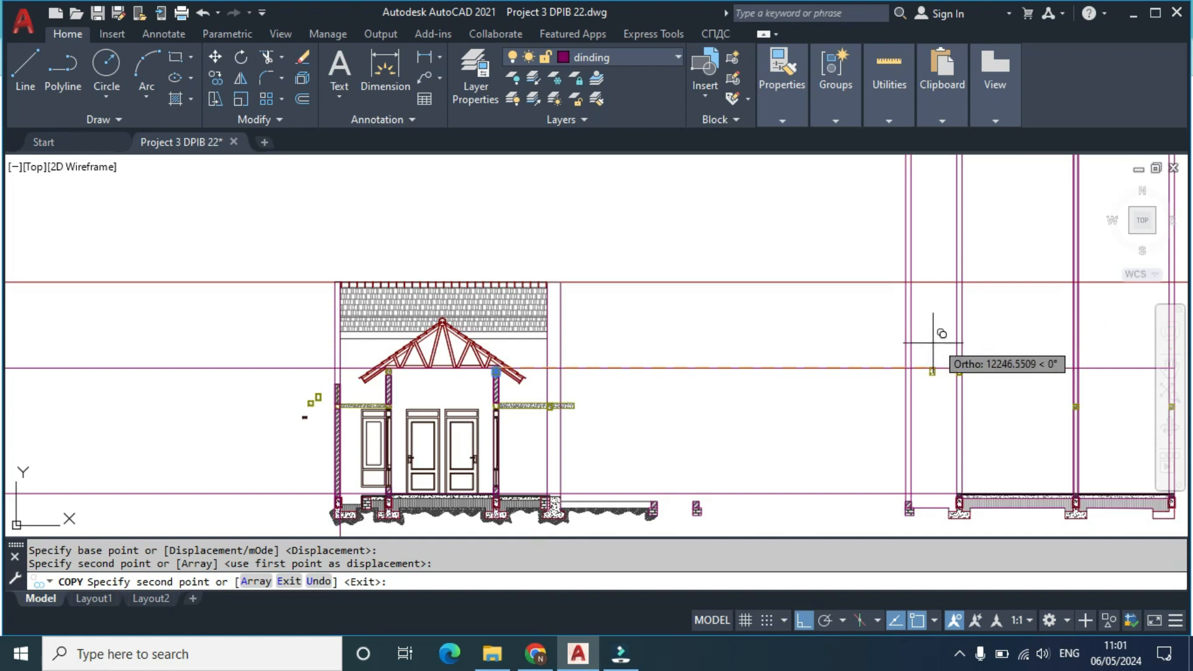
key(Escape)
Step: Examine the new section, its floor plan and the existing sections to see how the walls relate to the ring beams
scroll(933, 345, down, 4)
middle_drag(932, 345, 799, 333)
scroll(799, 328, up, 2)
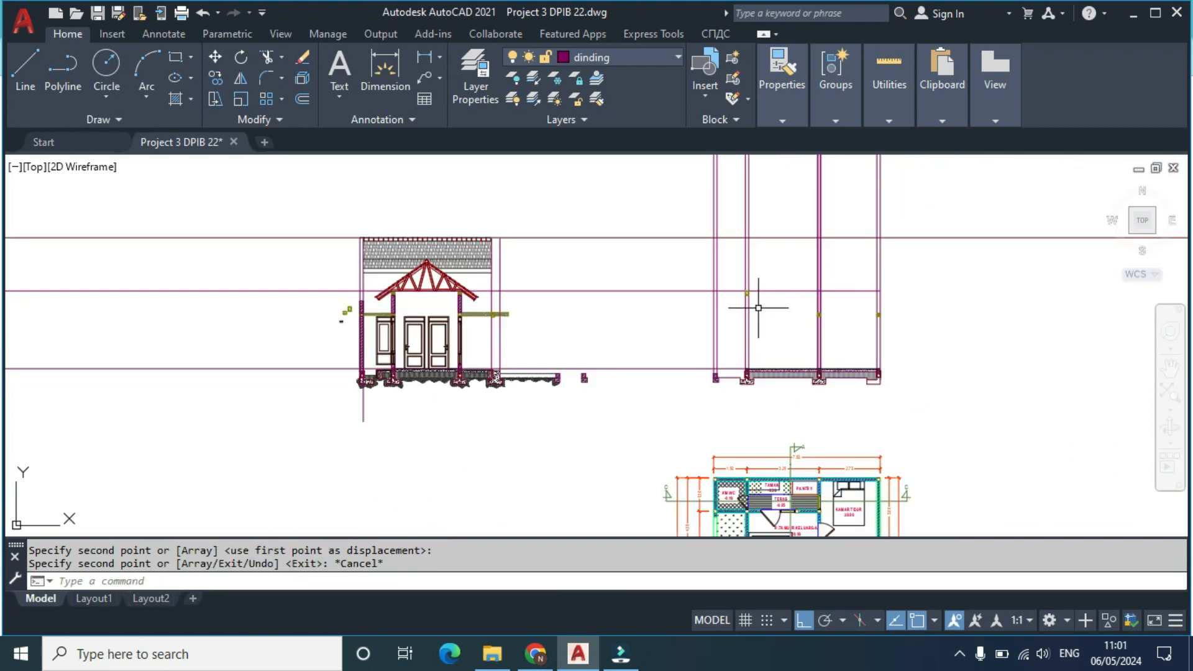
middle_drag(758, 307, 770, 258)
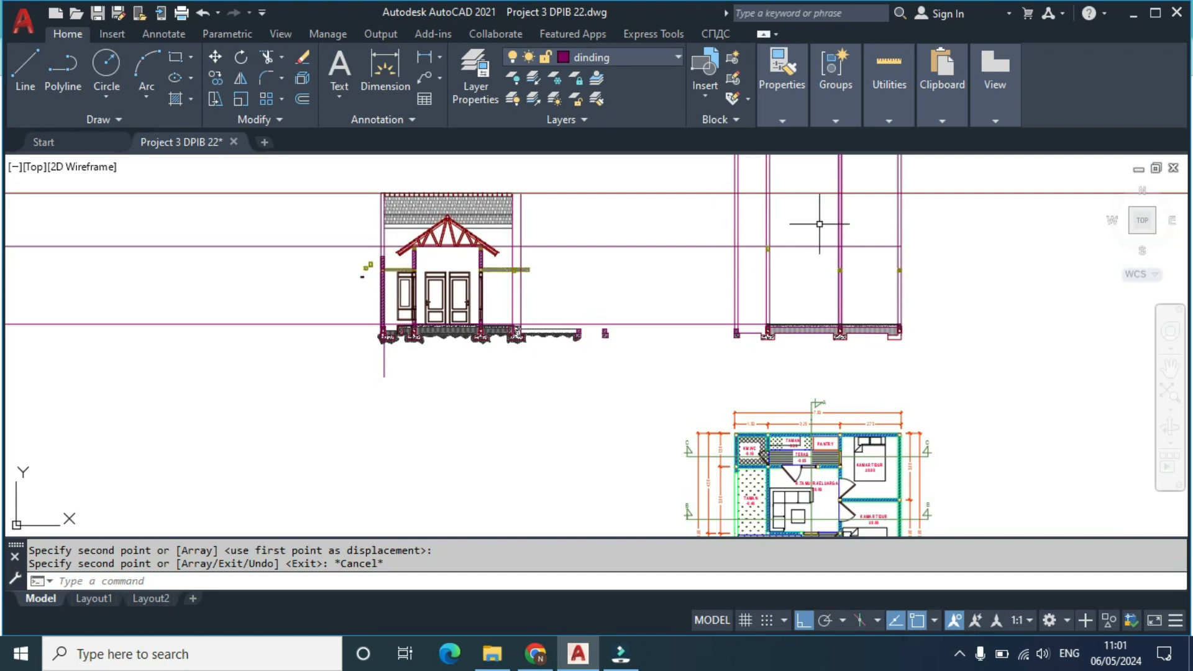
scroll(815, 247, down, 8)
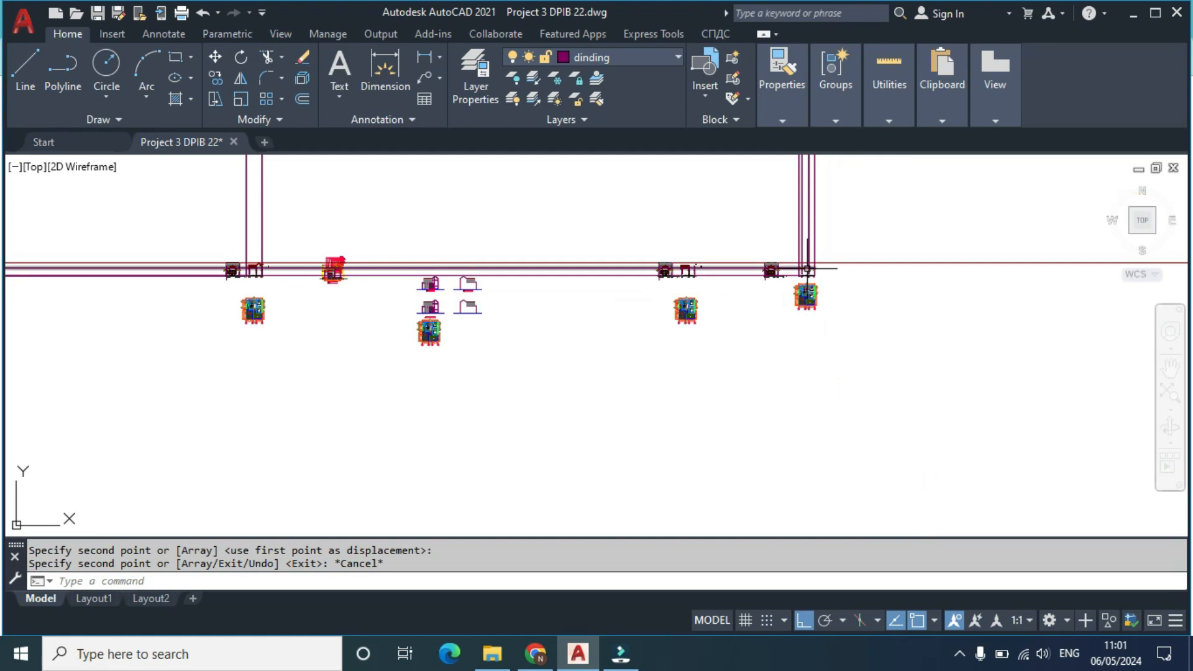
scroll(248, 266, up, 6)
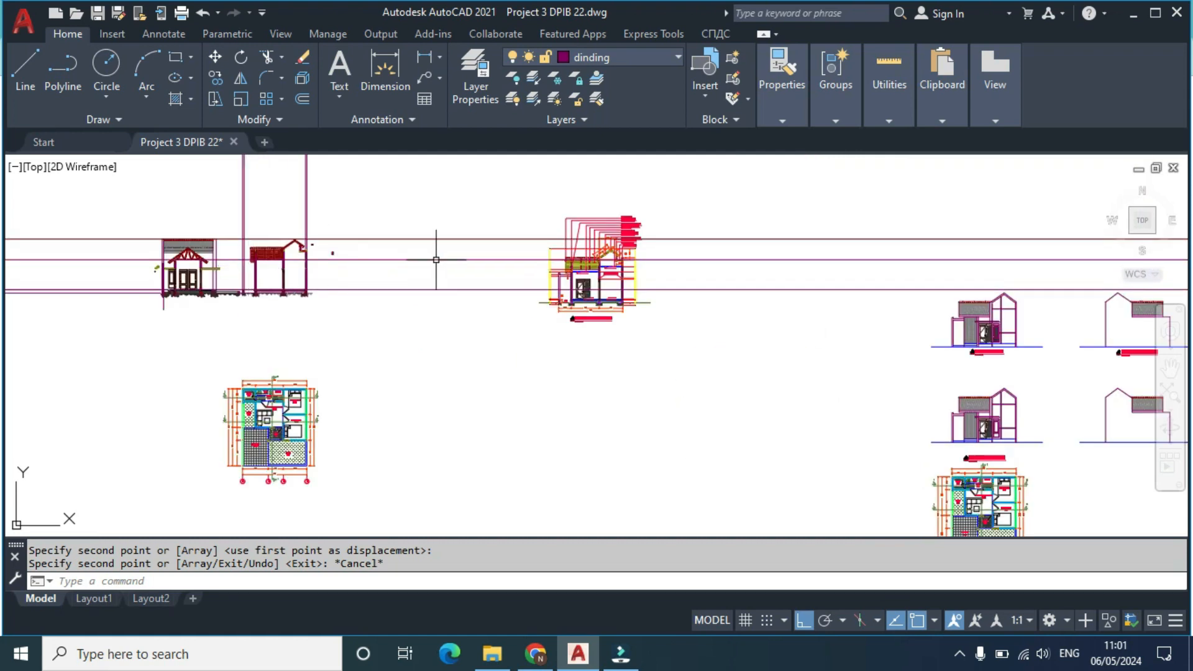
middle_drag(938, 277, 40, 334)
middle_drag(1152, 334, 812, 330)
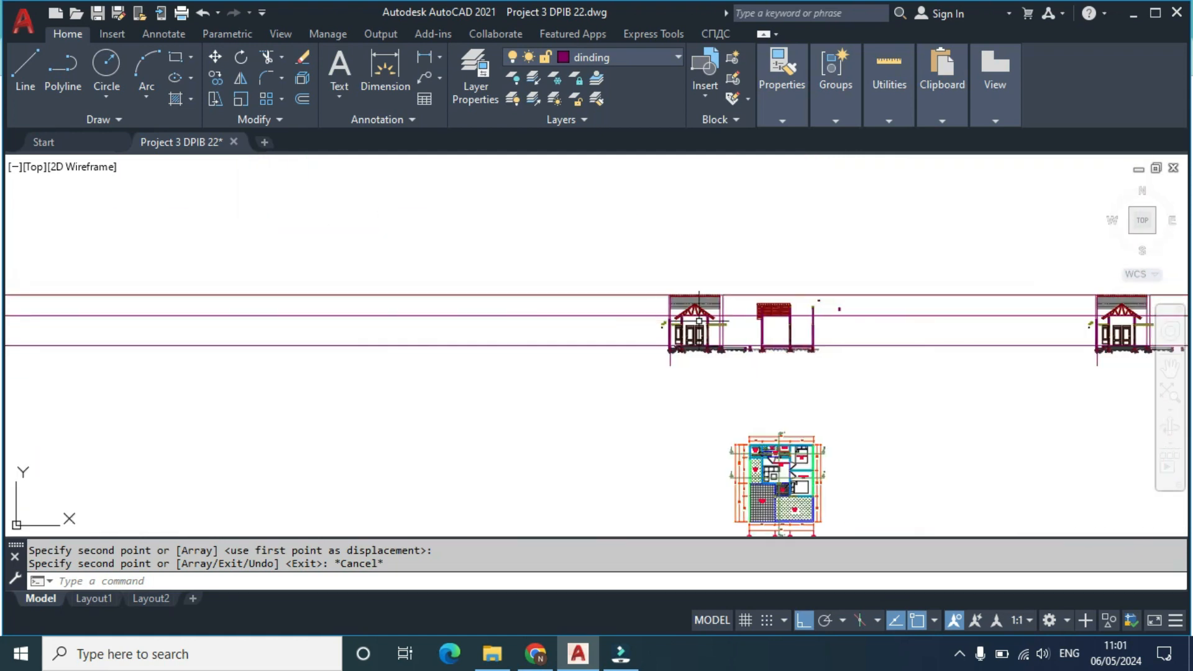
scroll(812, 329, up, 4)
scroll(811, 340, down, 4)
middle_drag(990, 330, 476, 323)
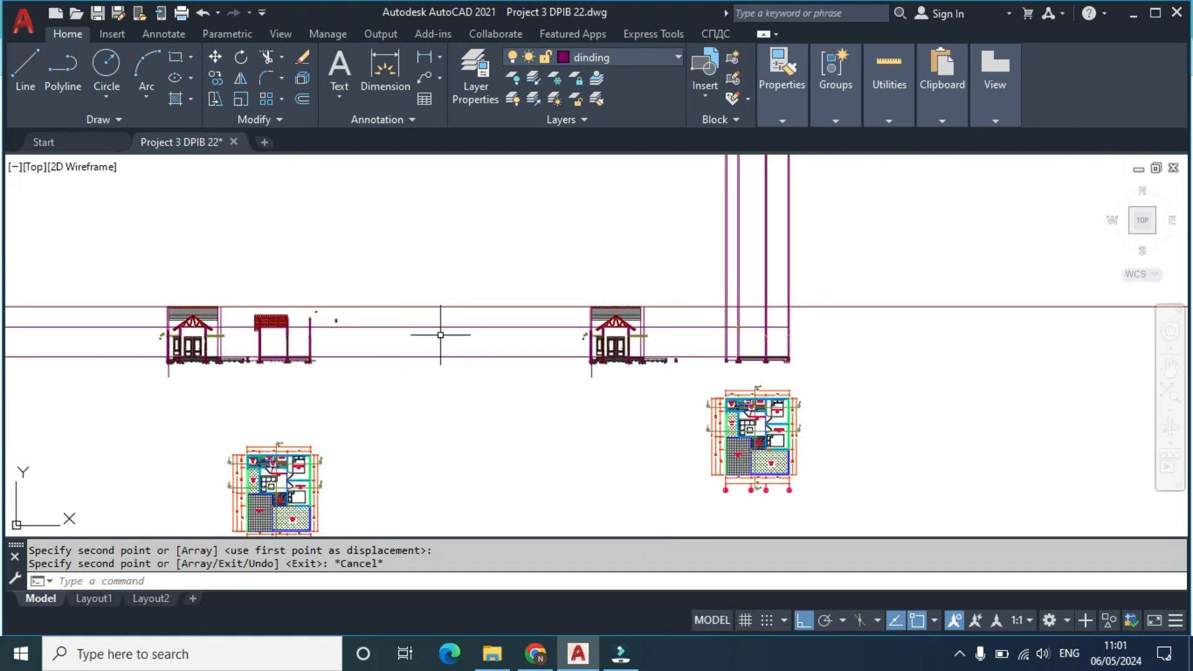
scroll(763, 329, up, 5)
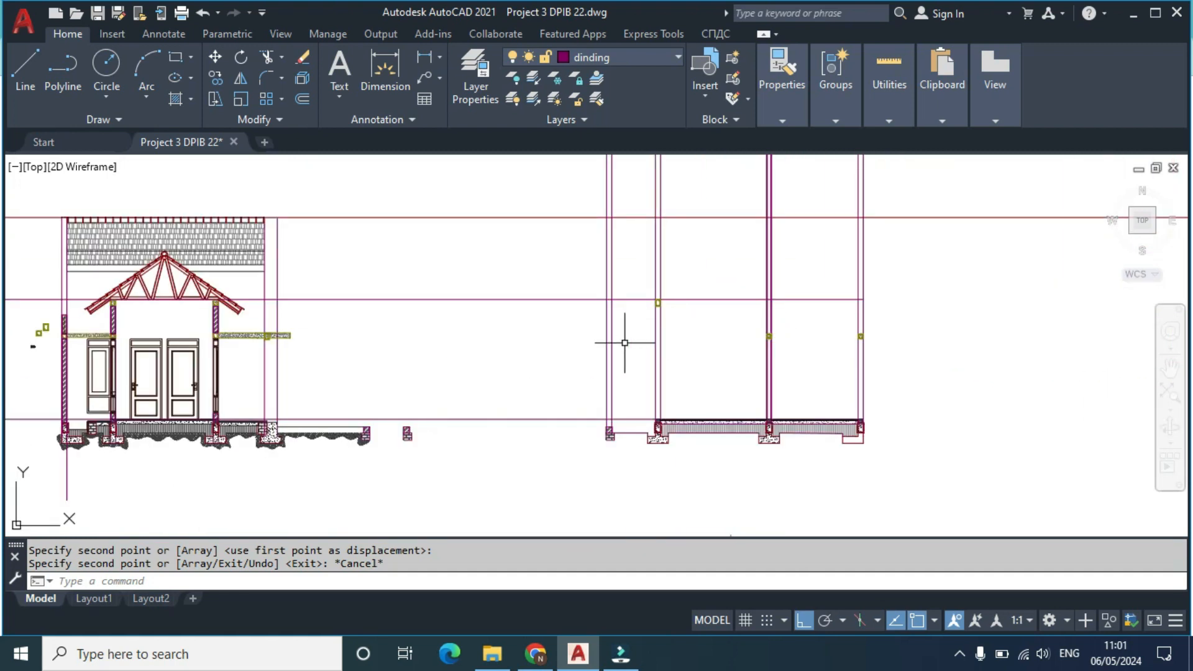
Step: Start copying the hatched brick wall between the ring beams under the existing roof truss's left end, using its lower left corner as base point
scroll(185, 371, up, 6)
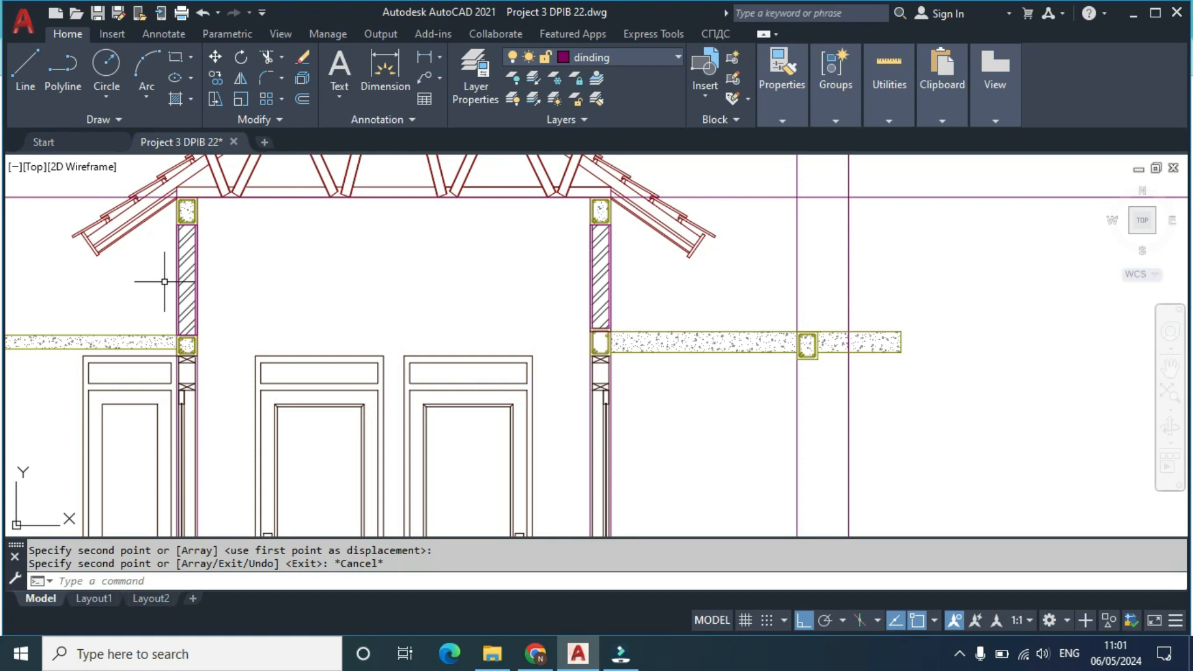
scroll(186, 273, down, 3)
scroll(207, 304, up, 3)
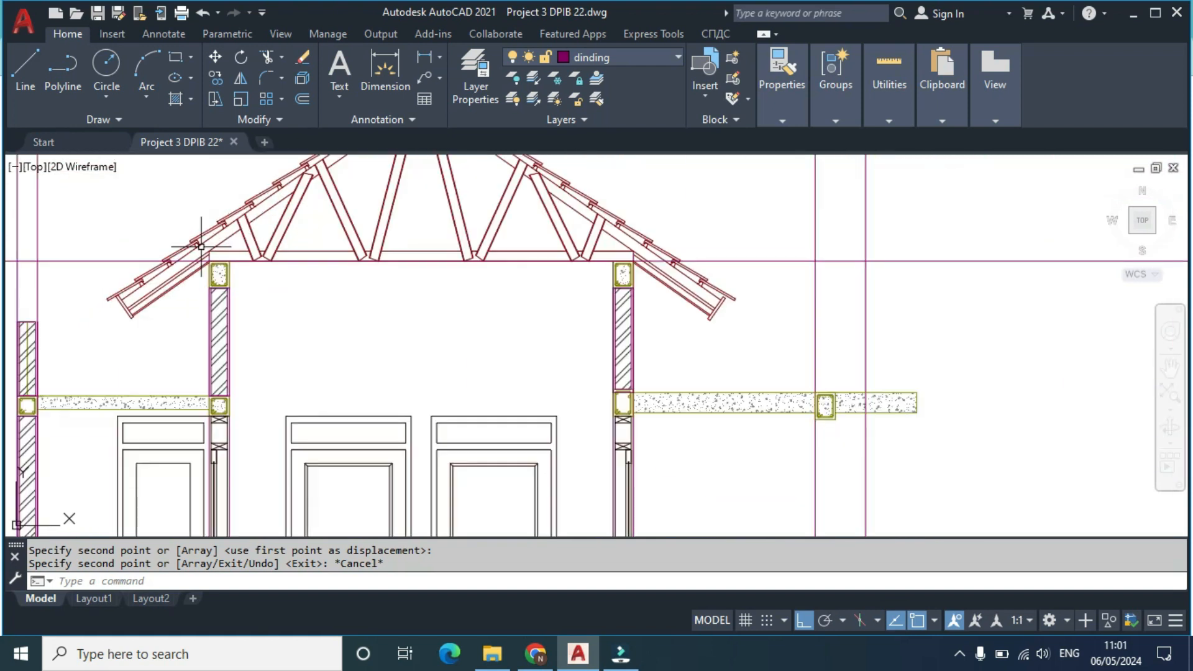
scroll(200, 284, up, 4)
click(234, 289)
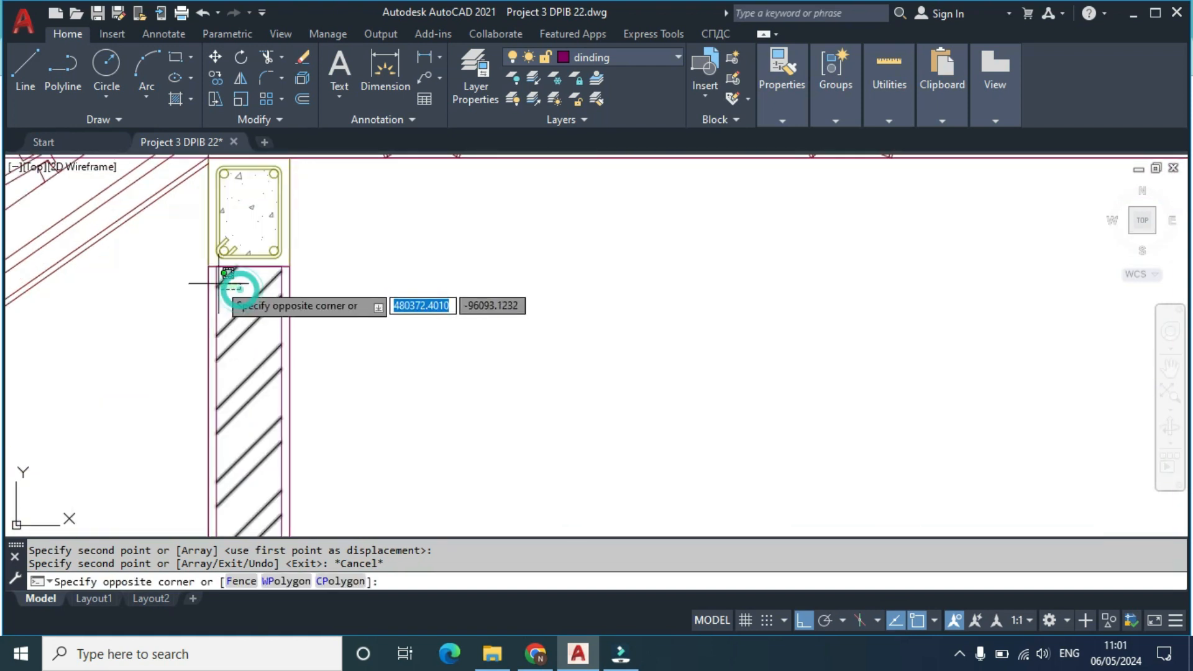
click(212, 269)
scroll(211, 269, up, 2)
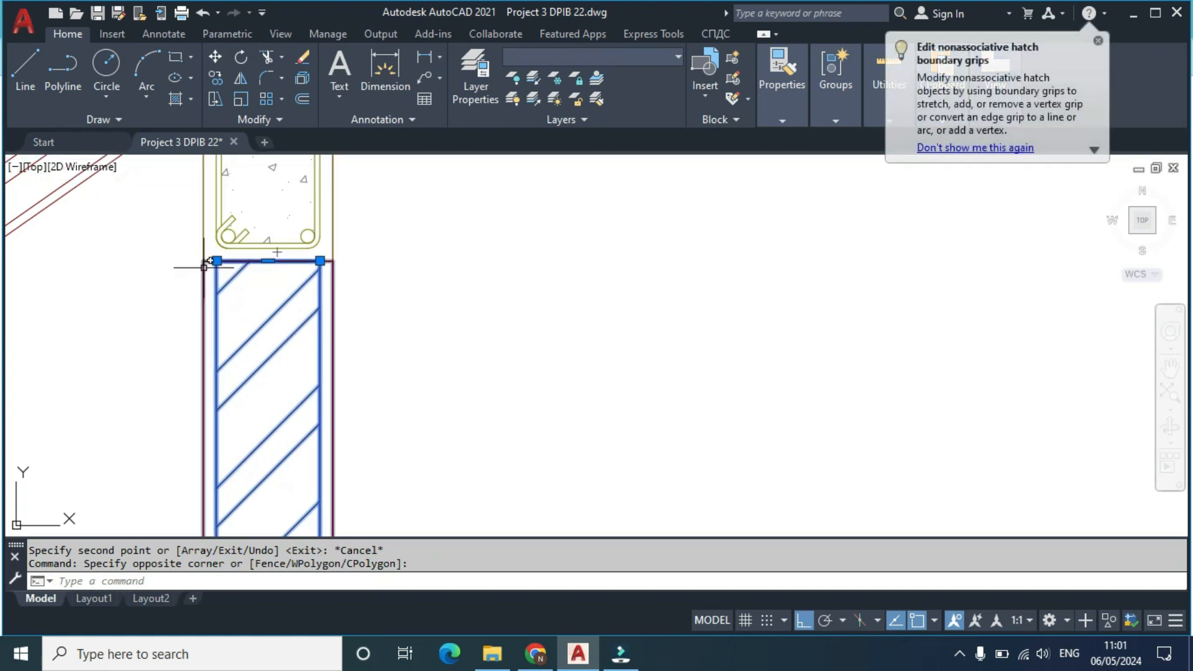
scroll(224, 304, down, 5)
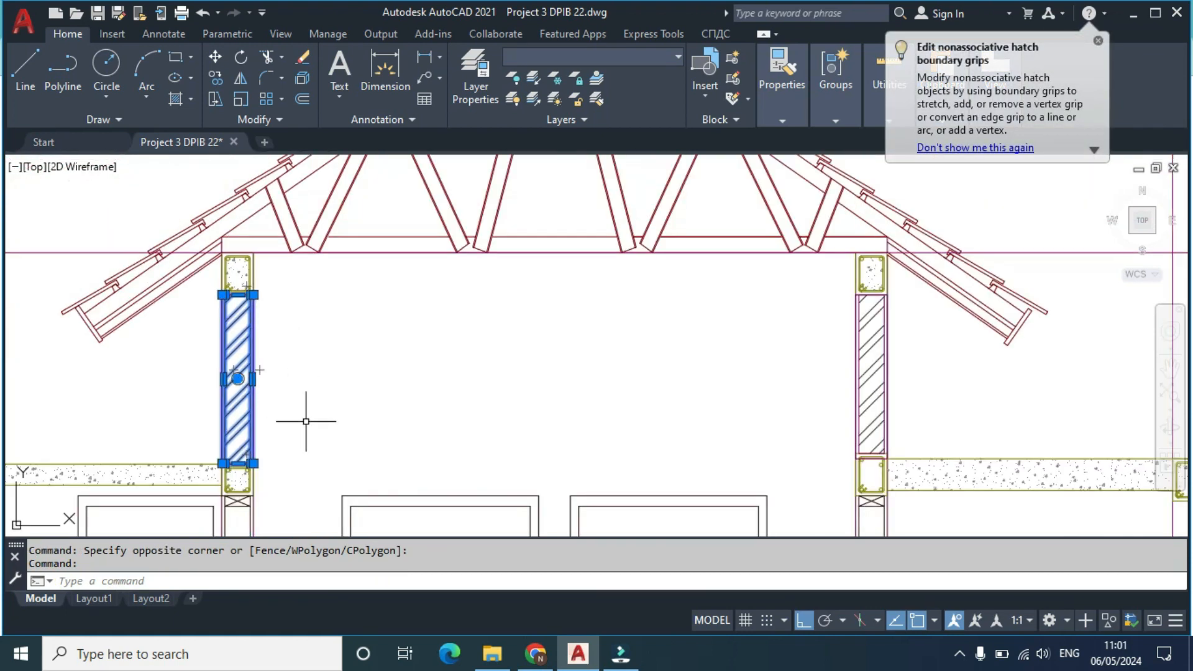
key(Return)
scroll(307, 423, up, 6)
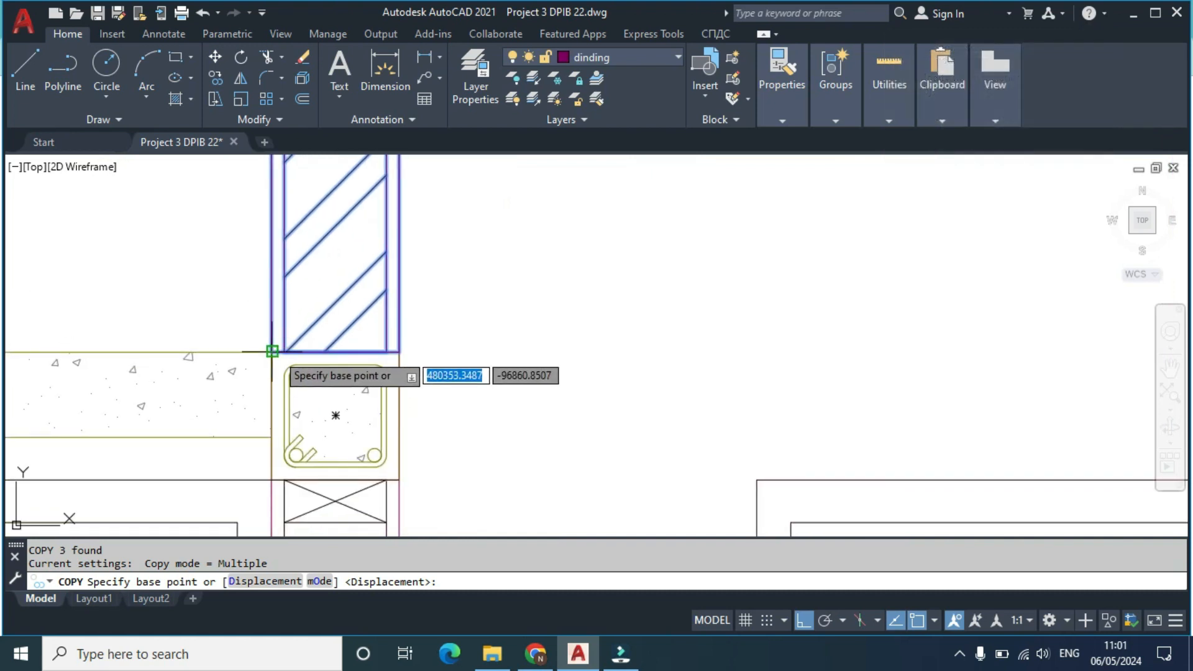
click(272, 352)
Step: Place a copy of the hatched brick wall at floor level on the new section's TAMAN–living room wall, with Ortho off
scroll(274, 349, down, 3)
middle_drag(609, 336, 294, 333)
scroll(294, 333, down, 8)
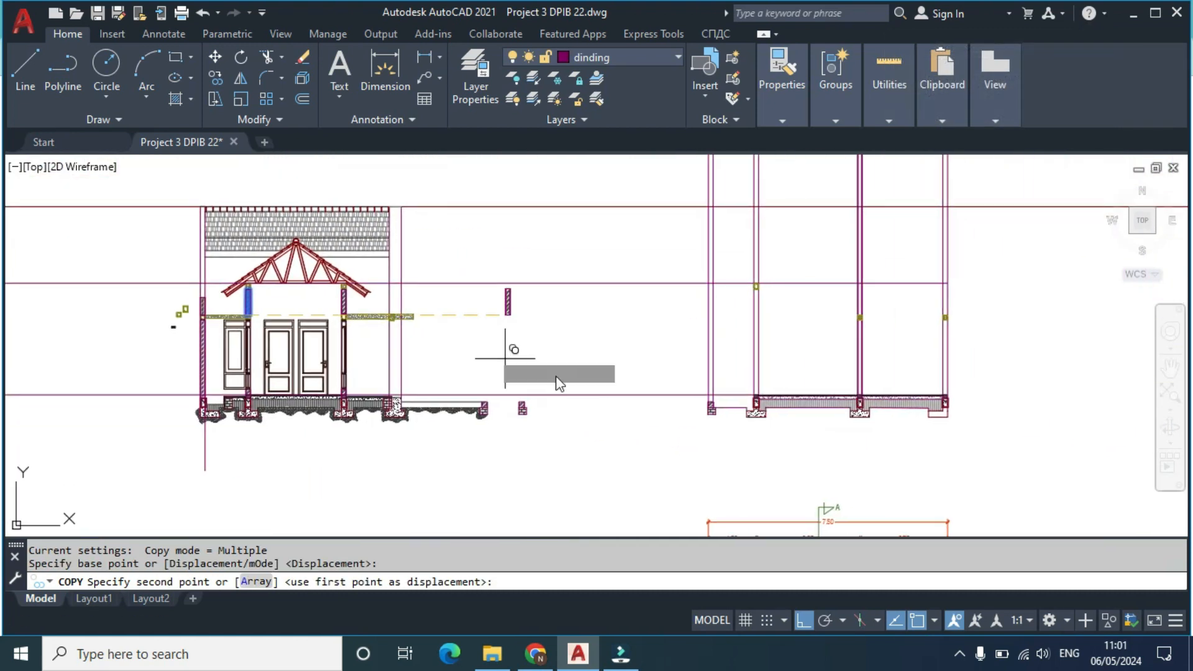
scroll(764, 383, up, 2)
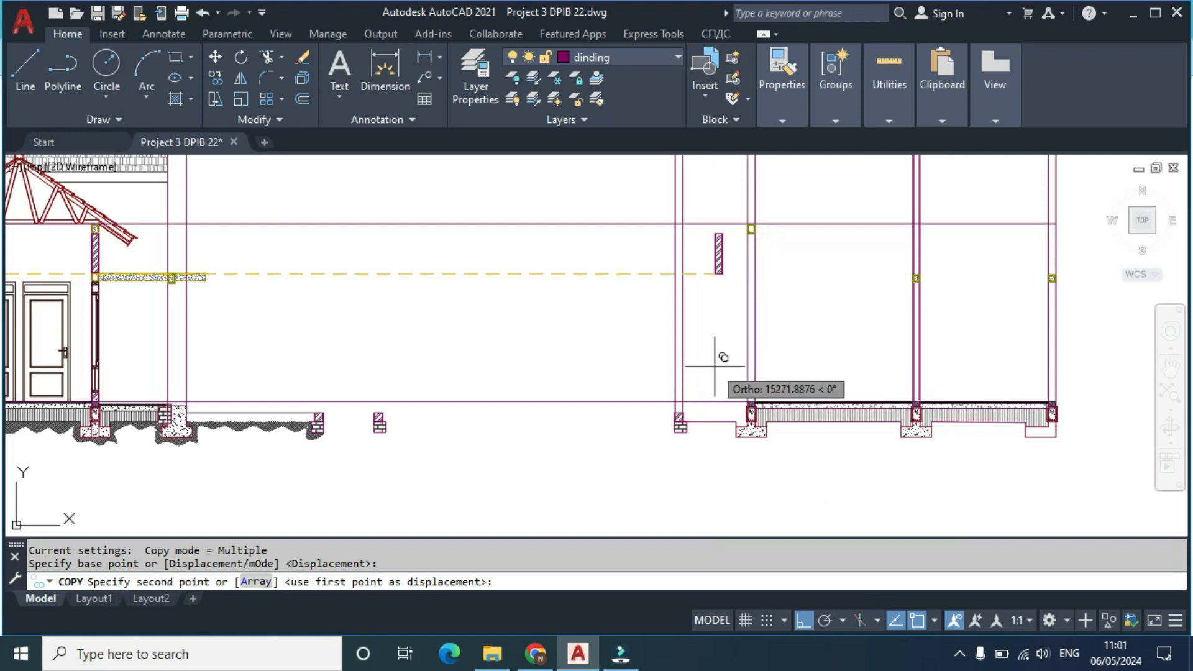
key(F8)
scroll(820, 379, up, 4)
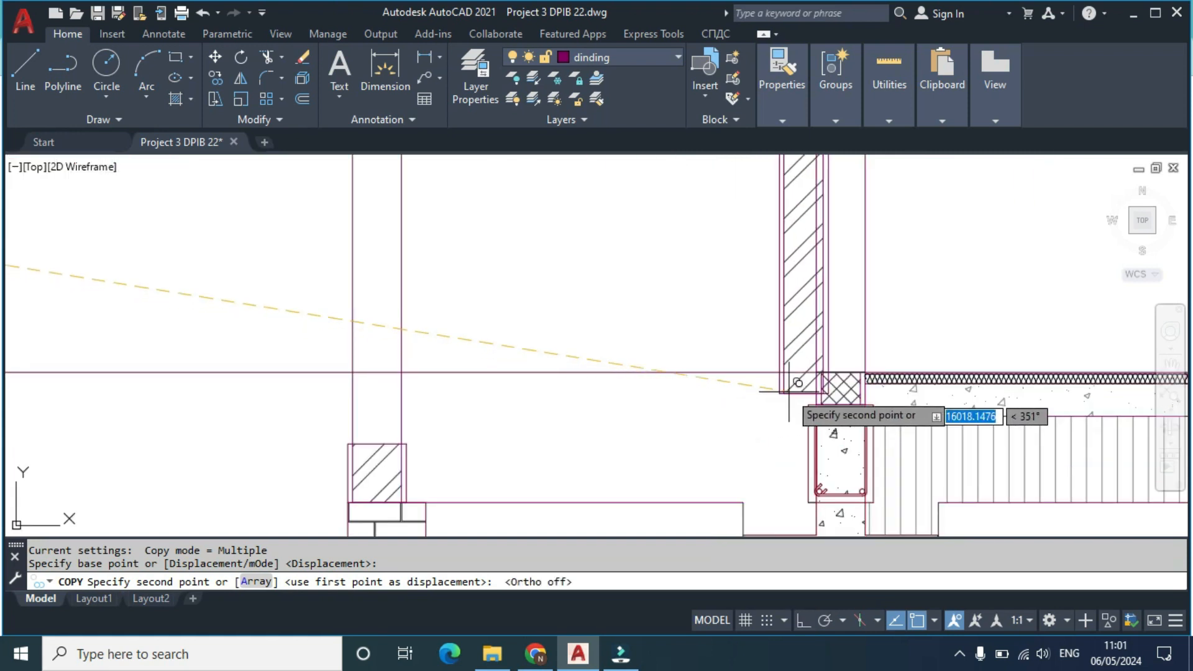
click(827, 372)
Step: Place a second copy of the hatched brick wall on top of the middle wall's ring beam in the new section
scroll(827, 372, down, 5)
scroll(826, 348, up, 3)
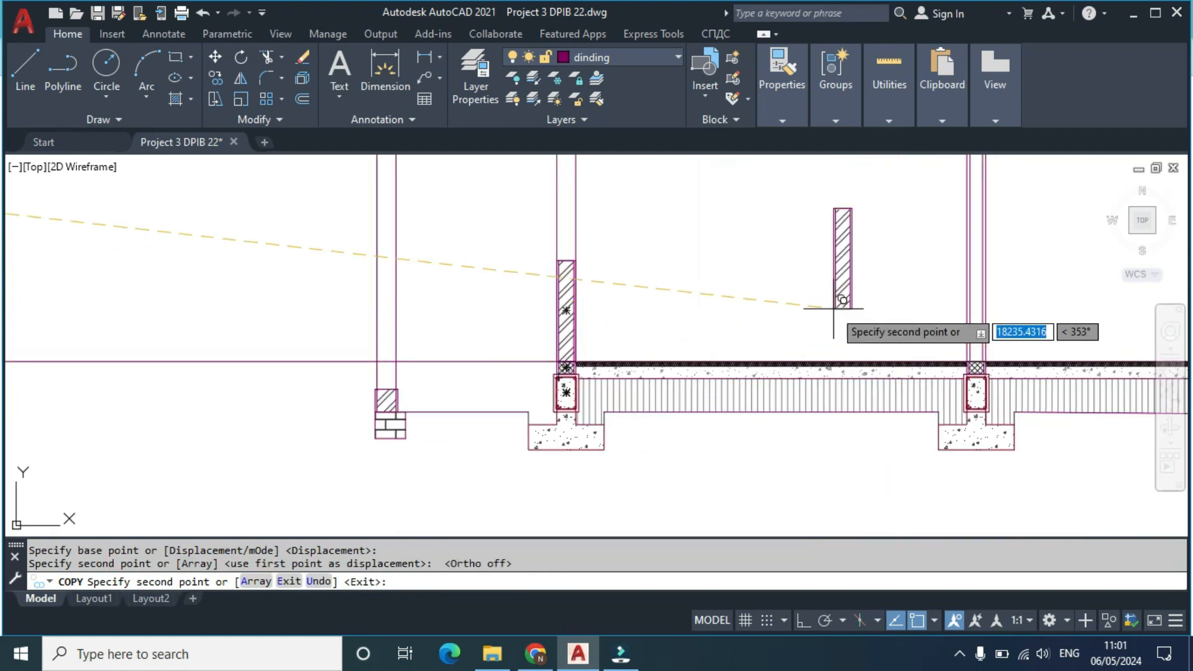
middle_drag(826, 336, 772, 439)
scroll(826, 217, up, 8)
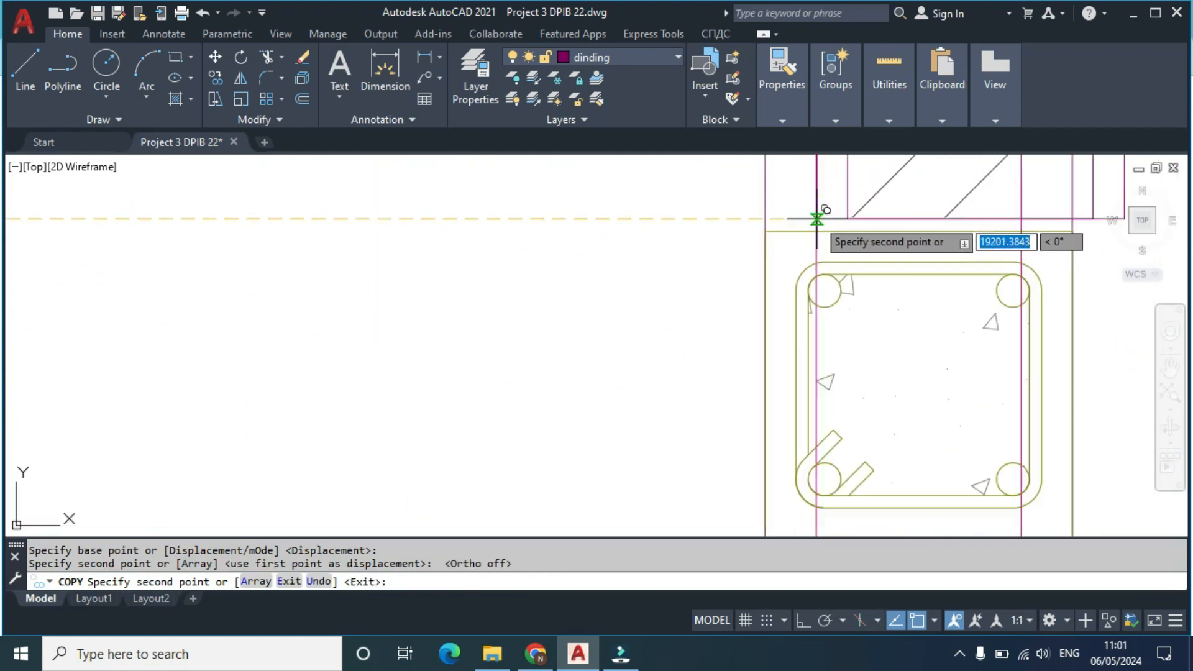
scroll(772, 221, down, 6)
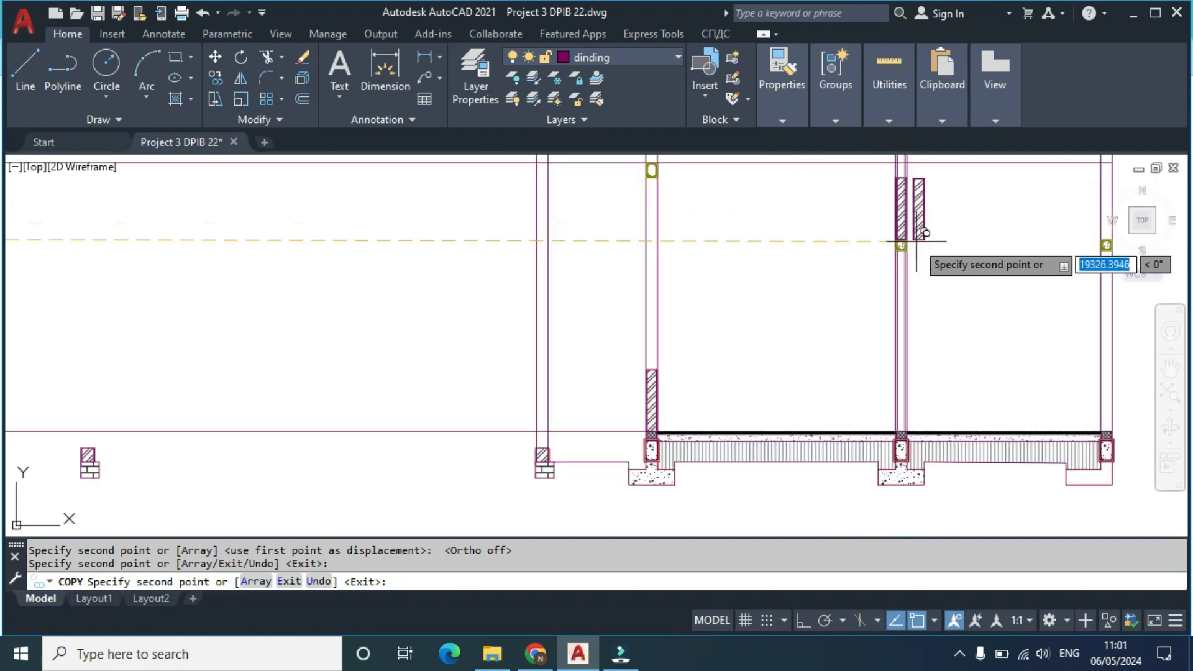
Step: Place a third copy of the hatched brick wall at floor level on the new section's rightmost wall
middle_drag(901, 245, 603, 330)
scroll(746, 310, up, 7)
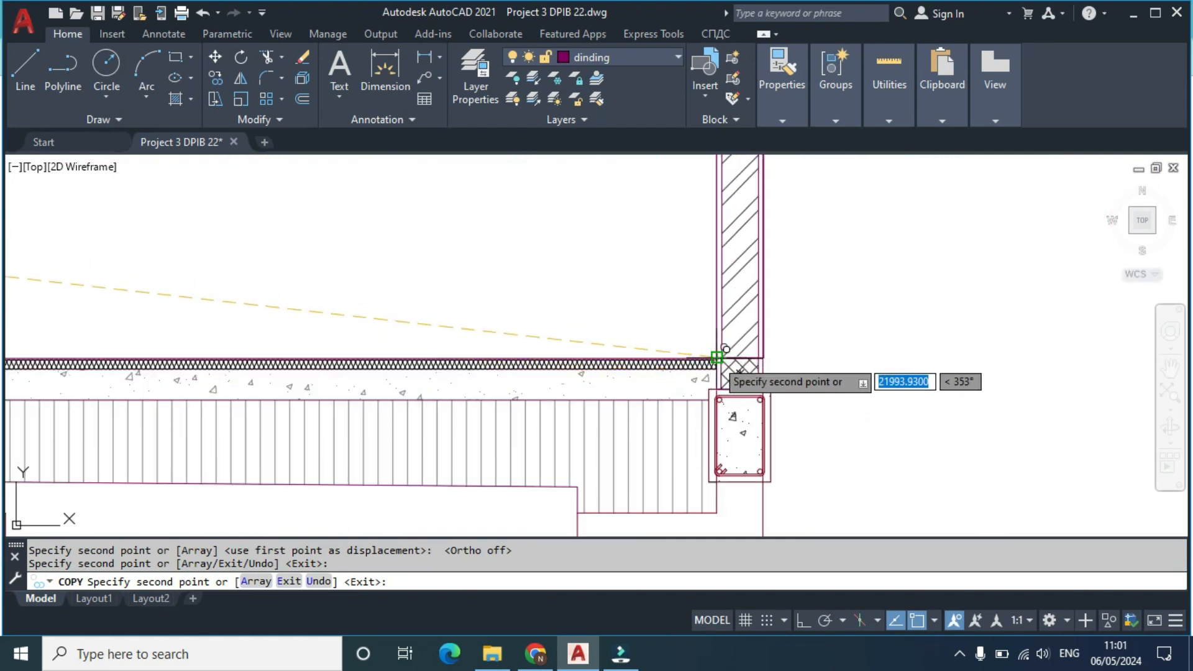
click(716, 358)
Step: Place another hatched brick wall copy on top of the rightmost wall's ring beam and end the copying
scroll(654, 331, down, 4)
middle_drag(629, 261, 619, 312)
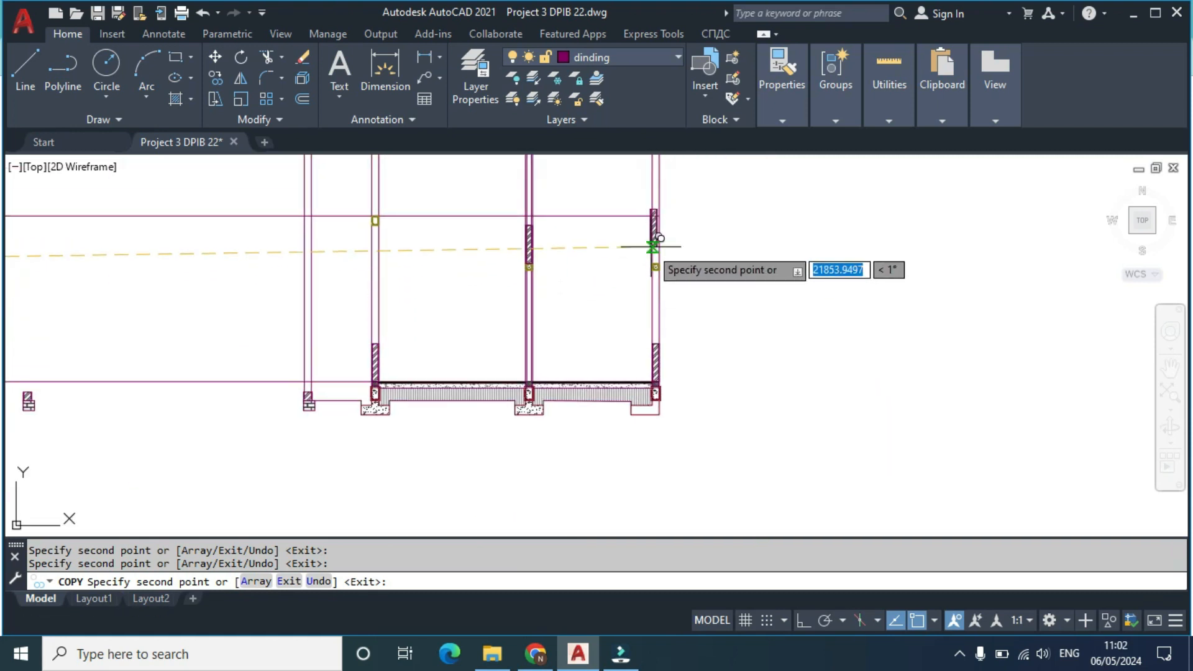
scroll(653, 241, up, 1)
scroll(652, 244, up, 7)
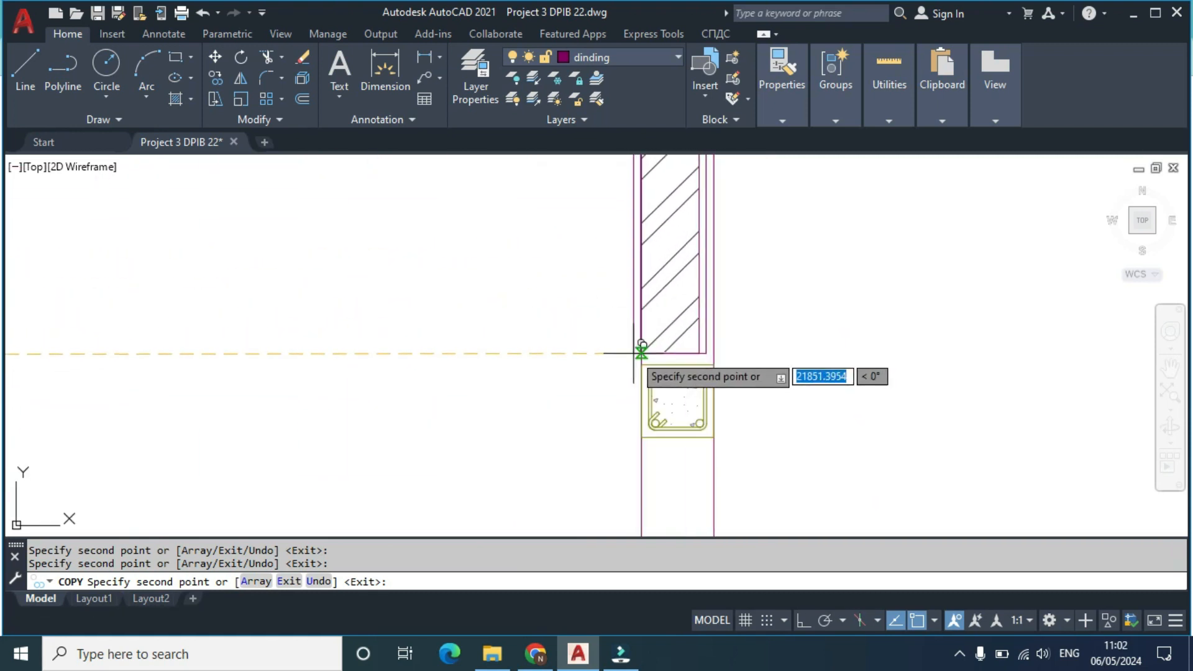
scroll(641, 364, down, 4)
middle_drag(567, 373, 729, 307)
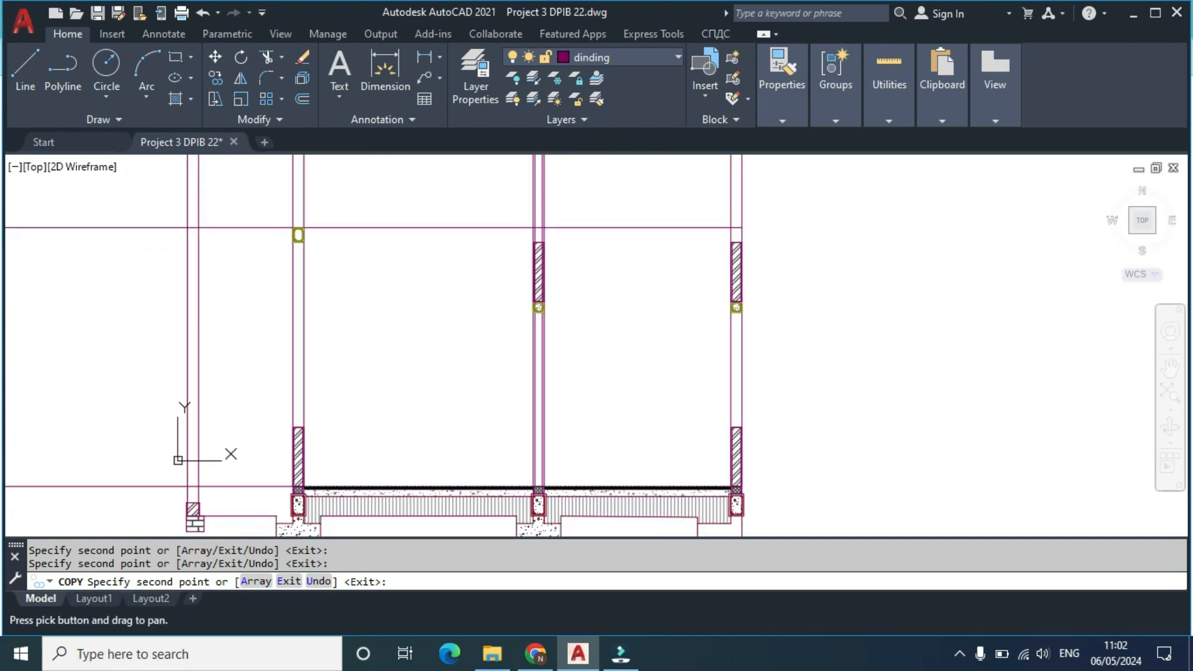
key(Escape)
Step: Stretch the top edge of the TAMAN–living room wall's hatched brickwork up to the underside of its ring beam
middle_drag(420, 355, 476, 336)
scroll(391, 359, up, 5)
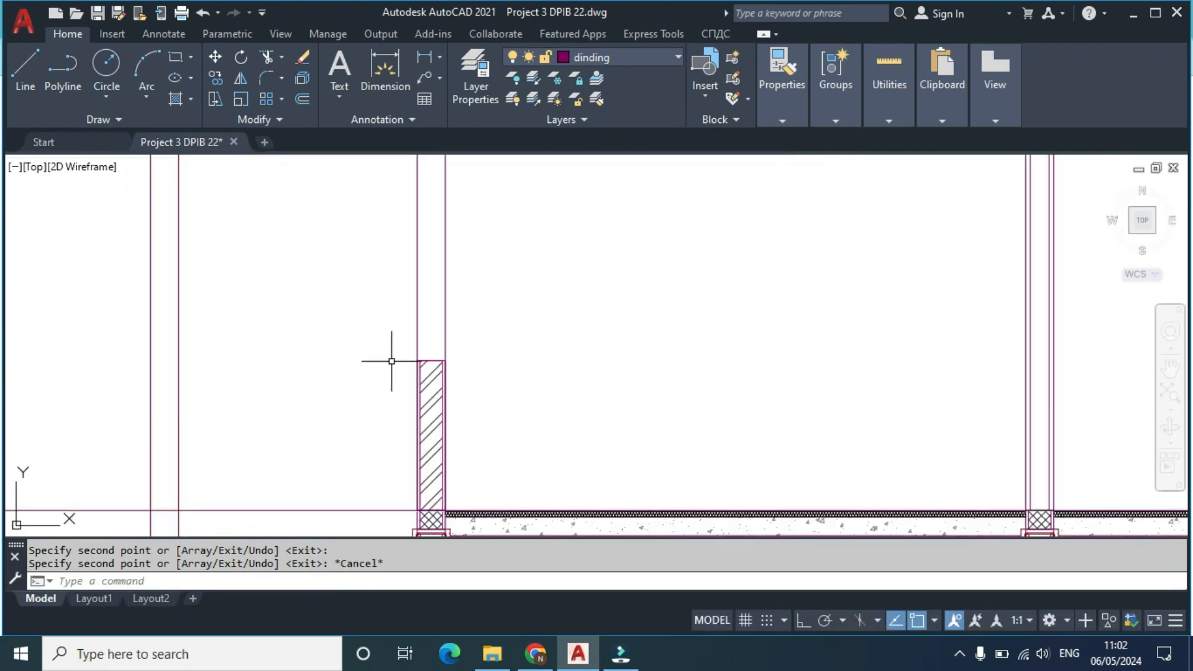
click(512, 418)
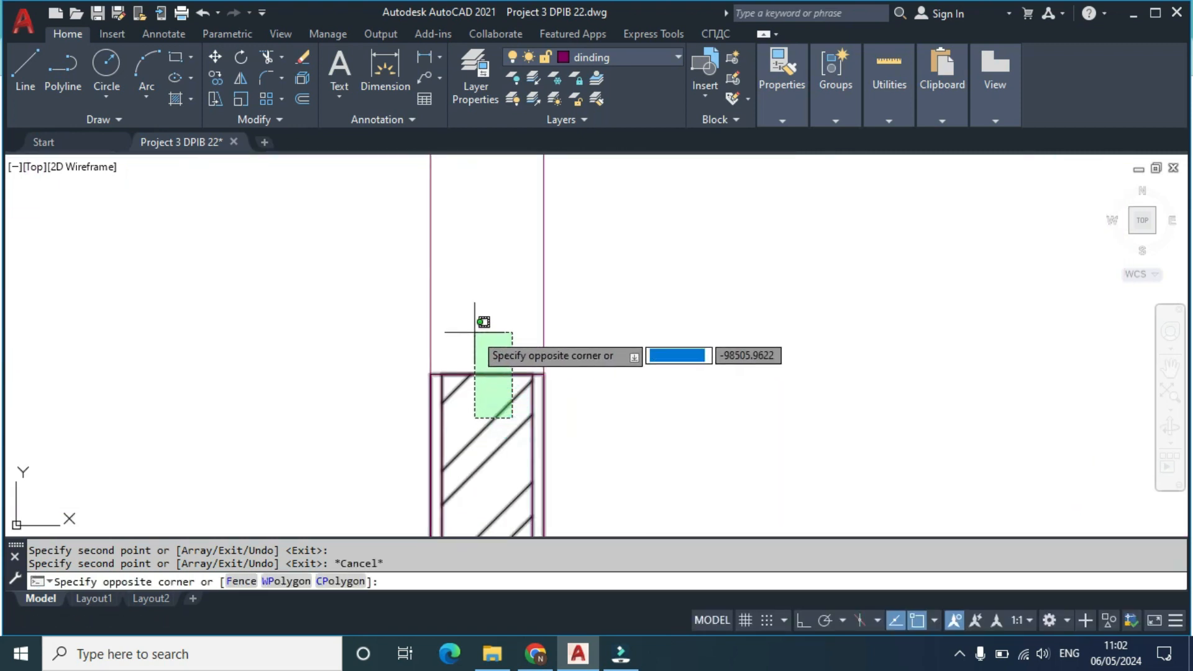
click(482, 323)
scroll(514, 357, up, 4)
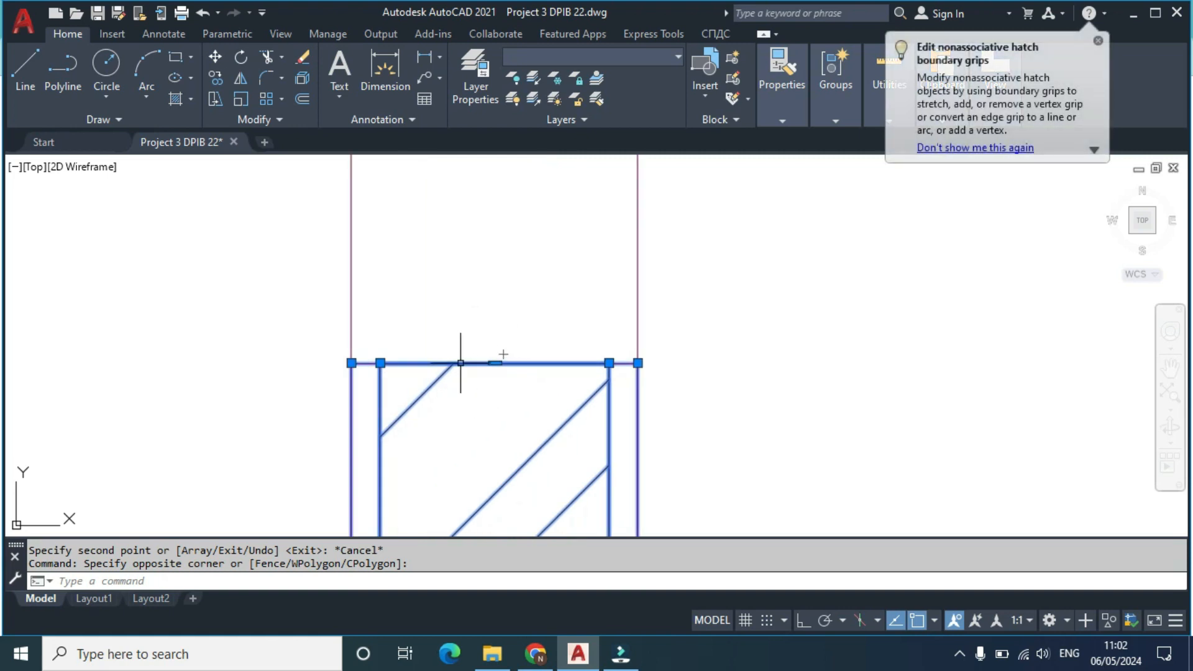
click(495, 363)
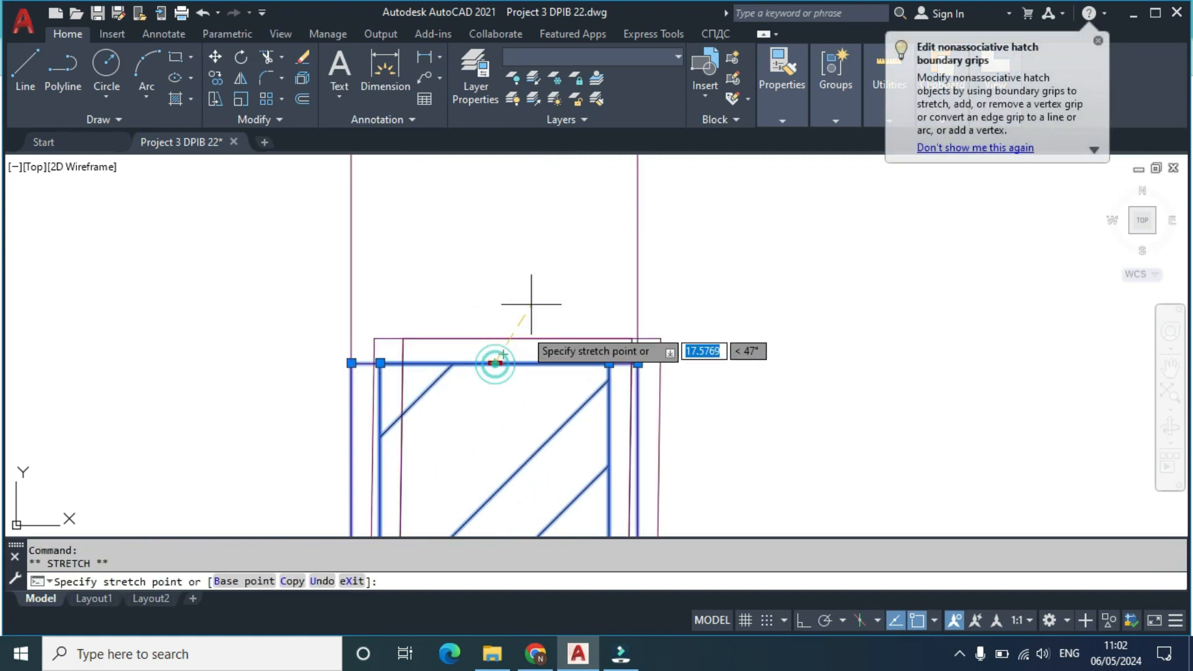
scroll(520, 274, down, 3)
middle_drag(497, 205, 500, 341)
scroll(500, 330, down, 3)
middle_drag(497, 248, 469, 488)
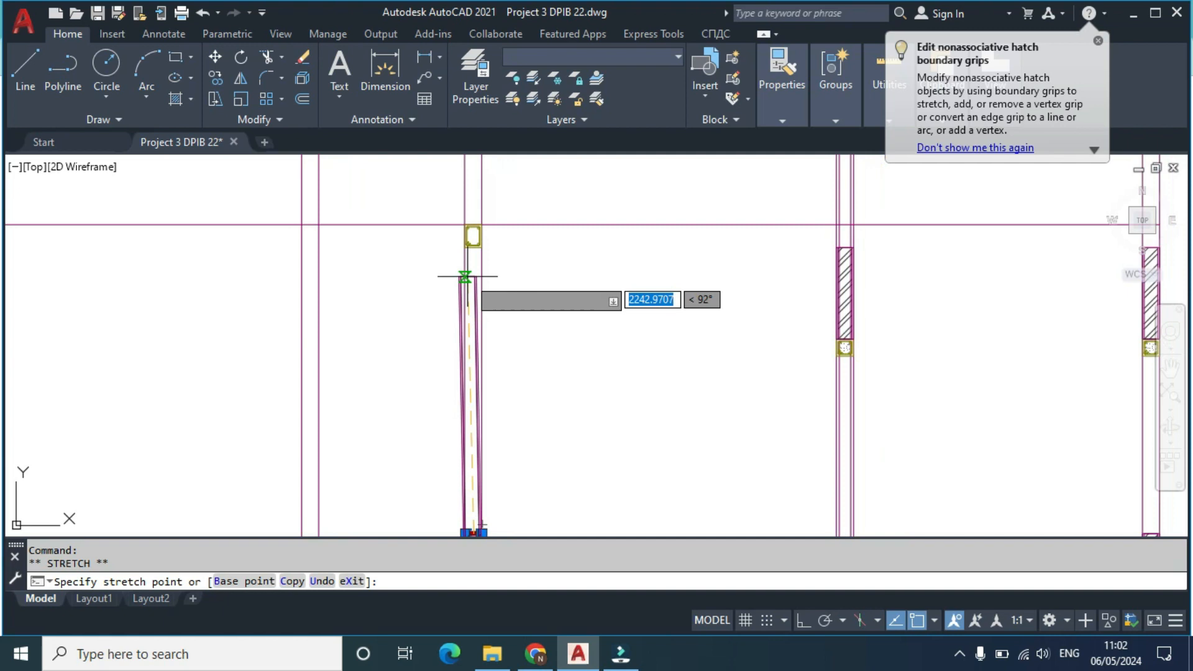
scroll(466, 277, up, 5)
click(478, 203)
scroll(578, 278, down, 4)
middle_drag(619, 287, 517, 277)
key(Escape)
Step: Stretch the hatched brickwork above the middle wall's ring beam up to the projected horizontal level line
scroll(562, 278, up, 3)
middle_drag(544, 239, 527, 267)
scroll(522, 261, up, 6)
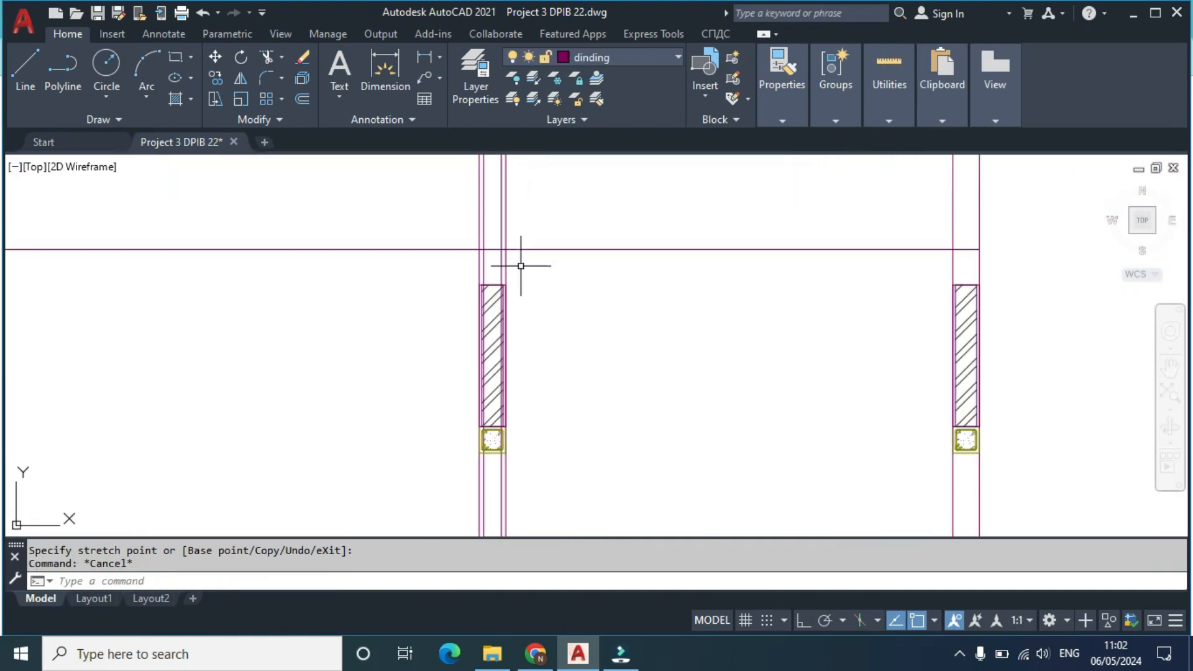
click(444, 305)
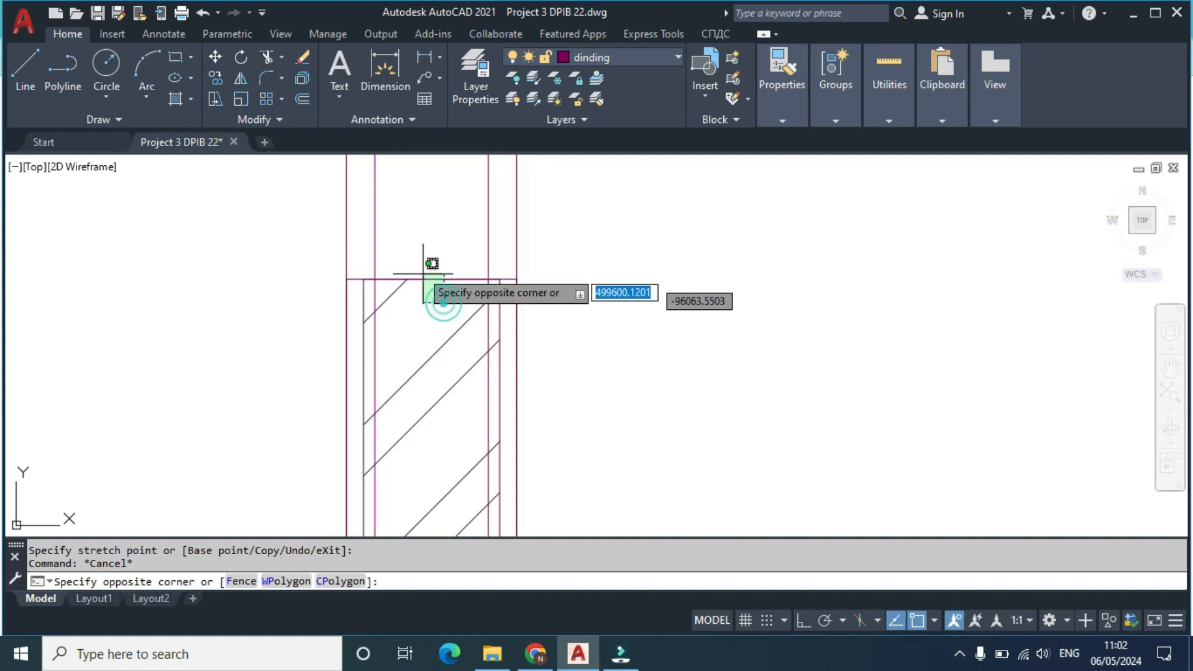
click(407, 222)
scroll(430, 279, up, 2)
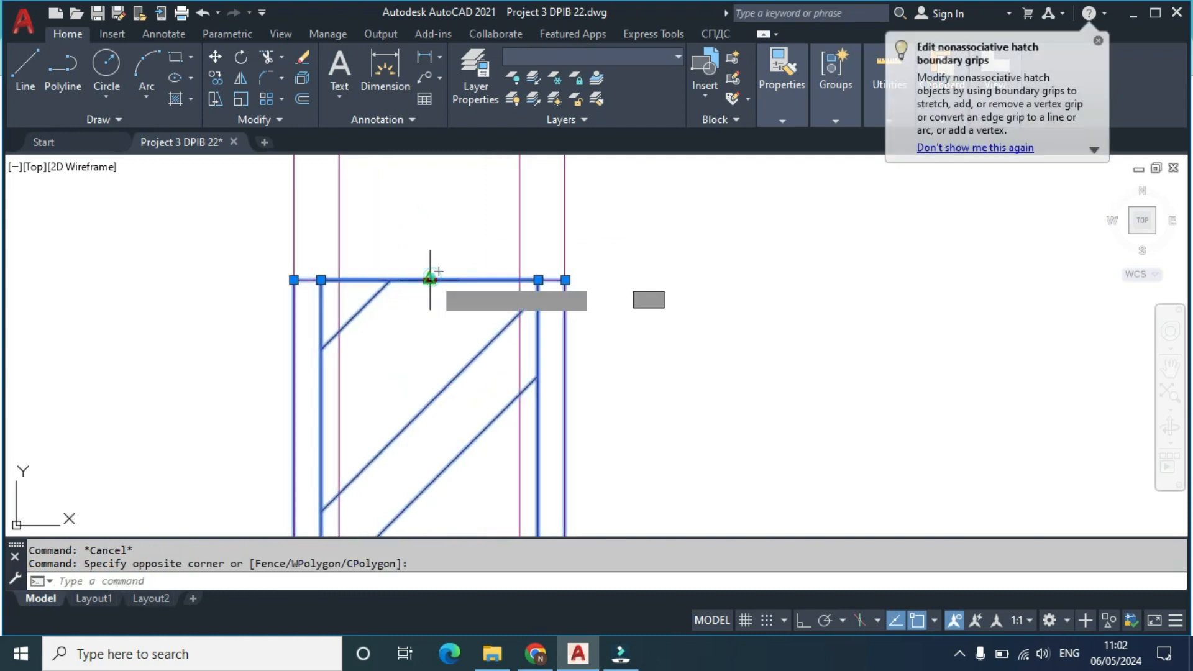
click(430, 279)
scroll(426, 317, down, 5)
scroll(407, 366, up, 5)
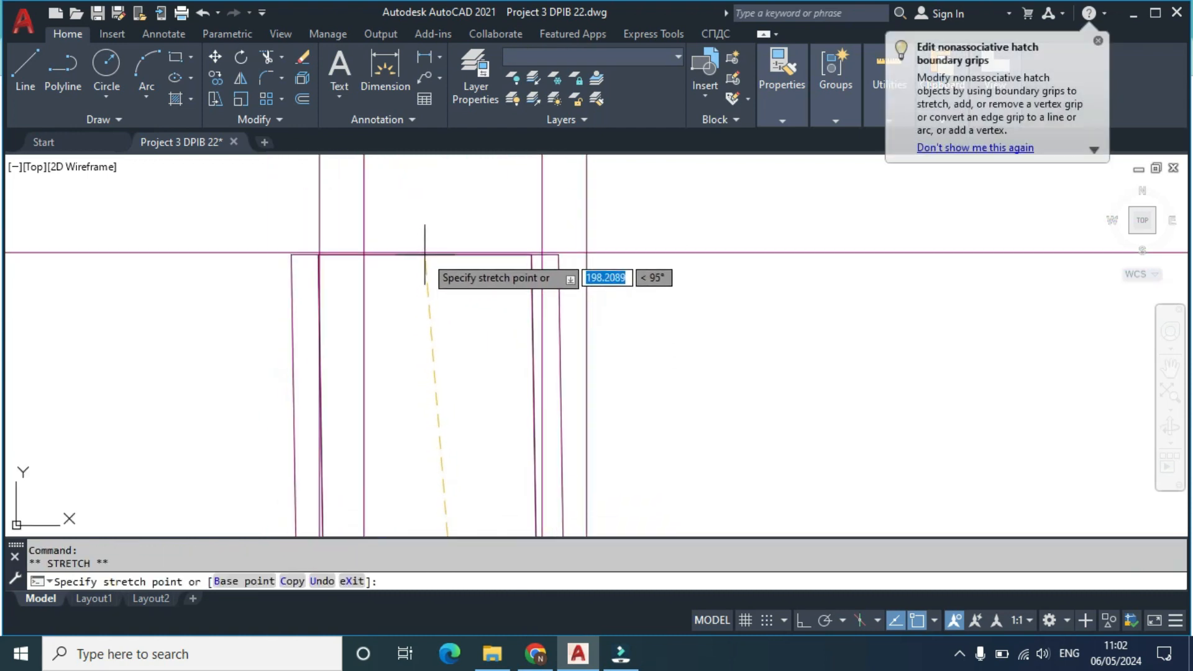
key(Escape)
Step: Trim the middle wall's two inner vertical lines between the bottom edge of the ring beam and its stirrup
scroll(464, 346, down, 6)
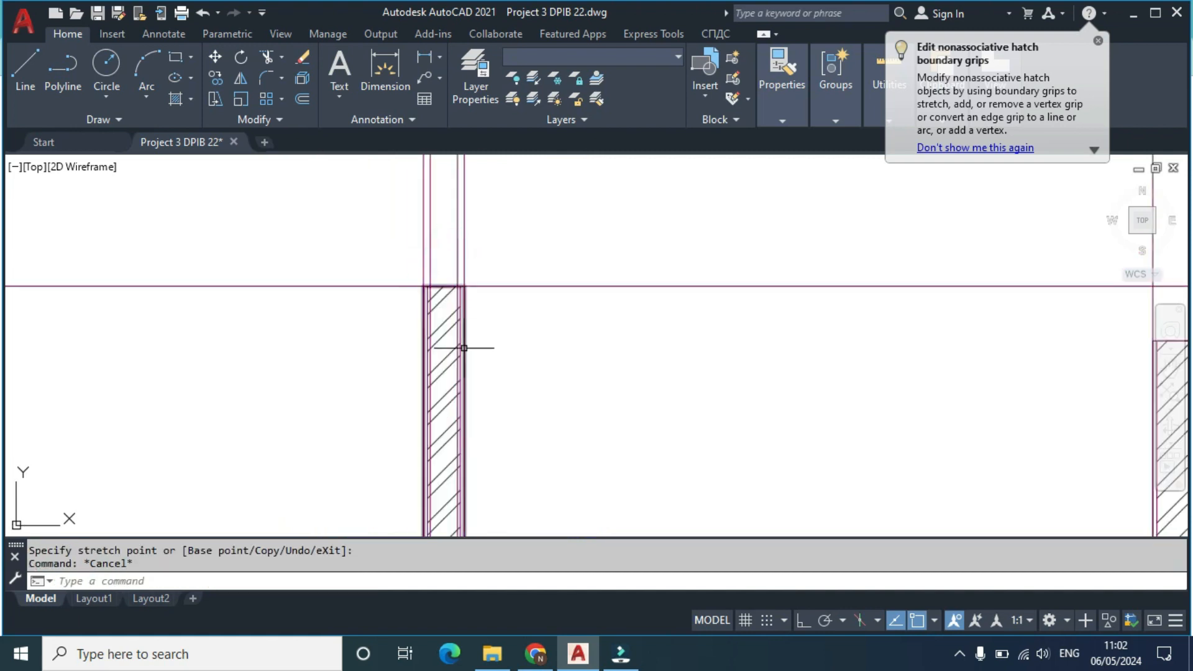
scroll(458, 315, up, 4)
scroll(409, 303, up, 4)
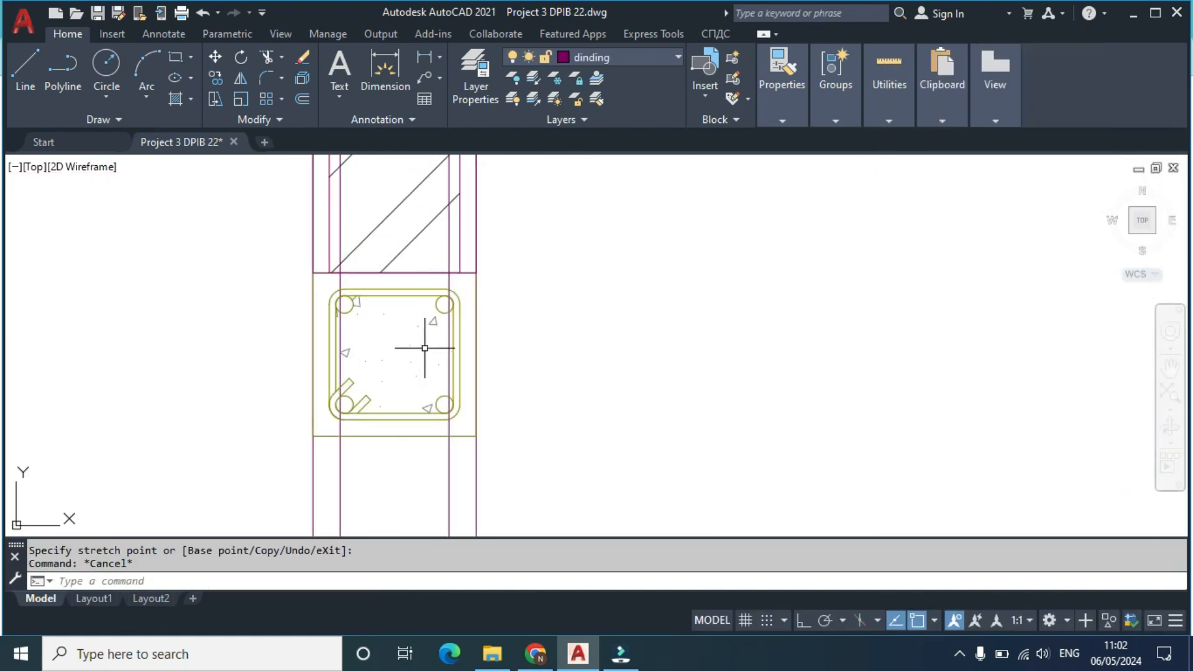
key(Return)
scroll(453, 416, up, 4)
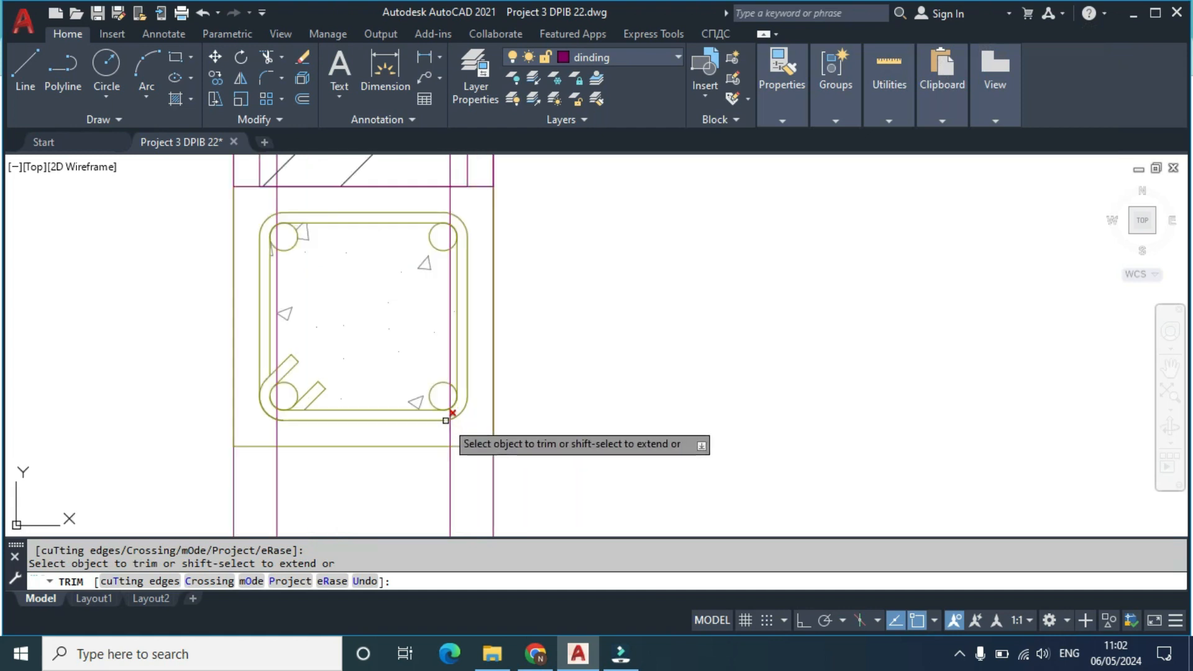
click(472, 430)
drag(184, 440, 168, 437)
drag(470, 432, 439, 434)
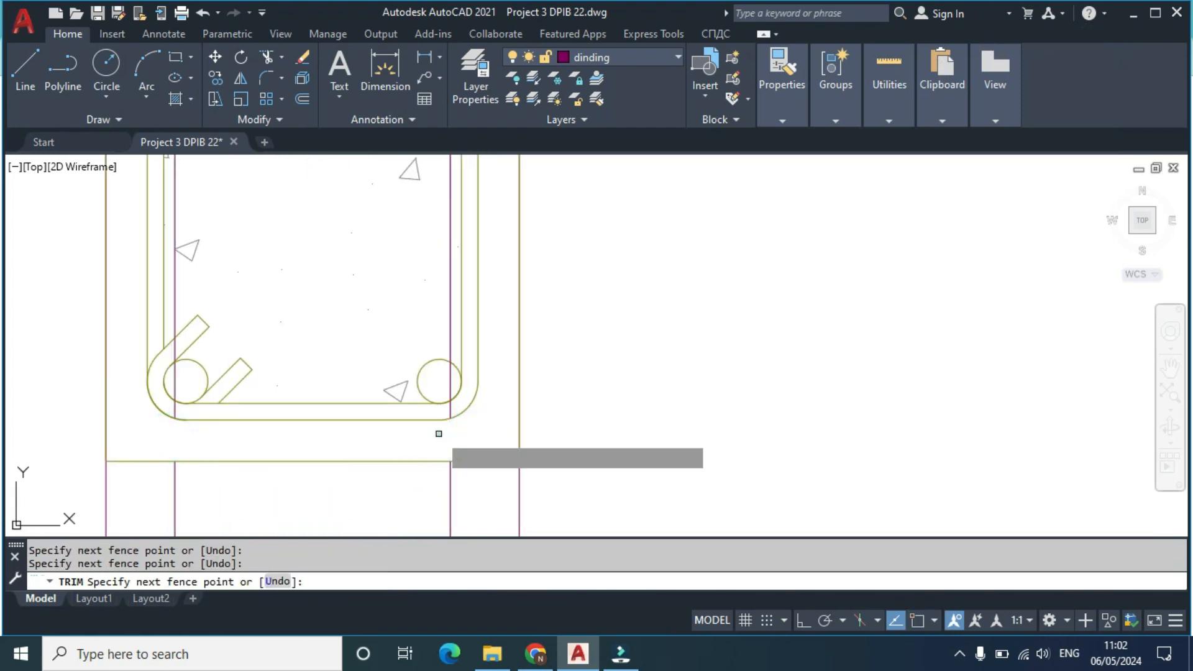
key(Escape)
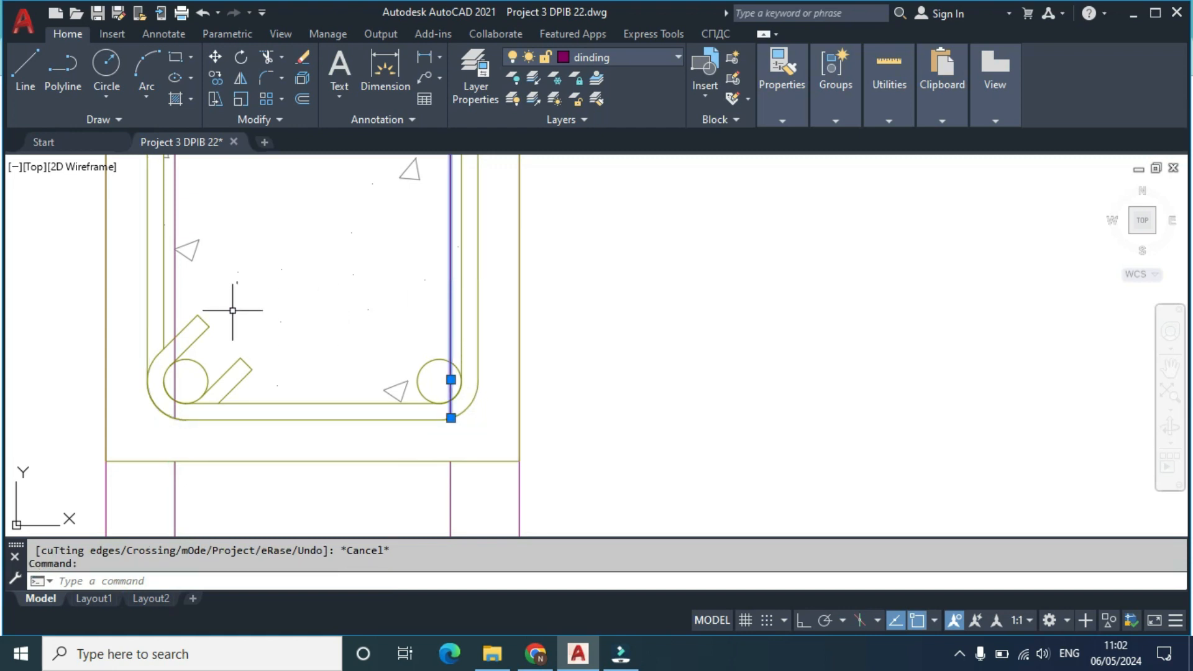
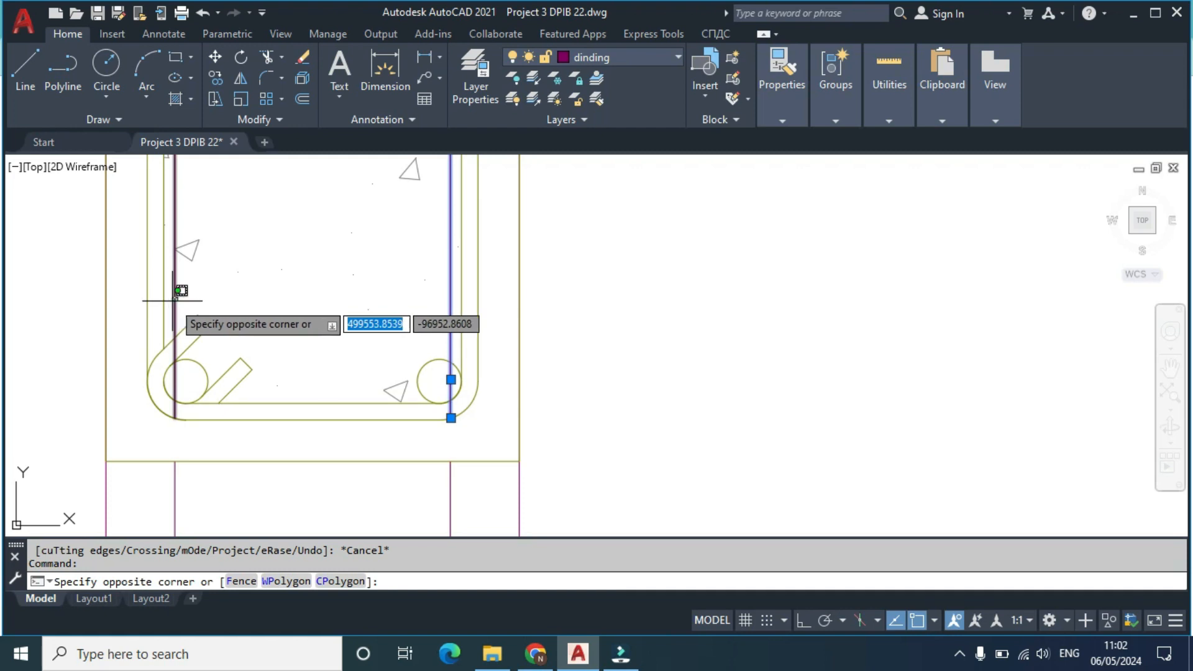
Step: Erase the two leftover vertical line pieces inside the middle wall's ring beam
click(173, 301)
key(Delete)
scroll(272, 341, down, 5)
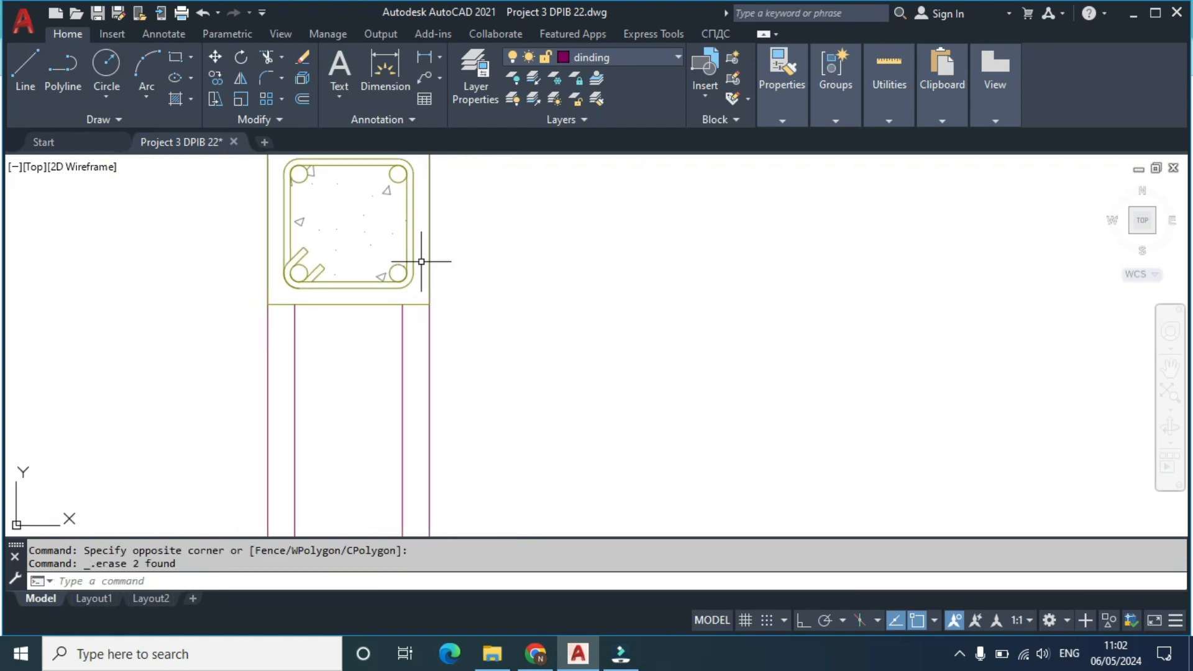
scroll(446, 450, down, 3)
scroll(446, 450, up, 3)
scroll(426, 292, up, 1)
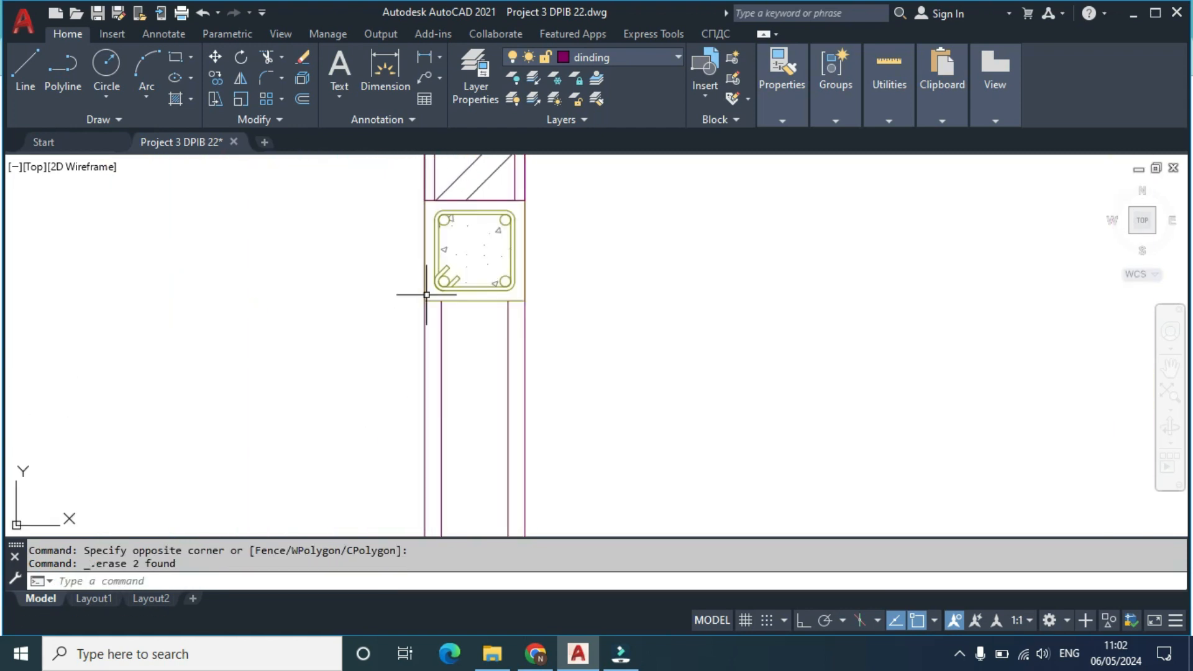
scroll(473, 335, up, 2)
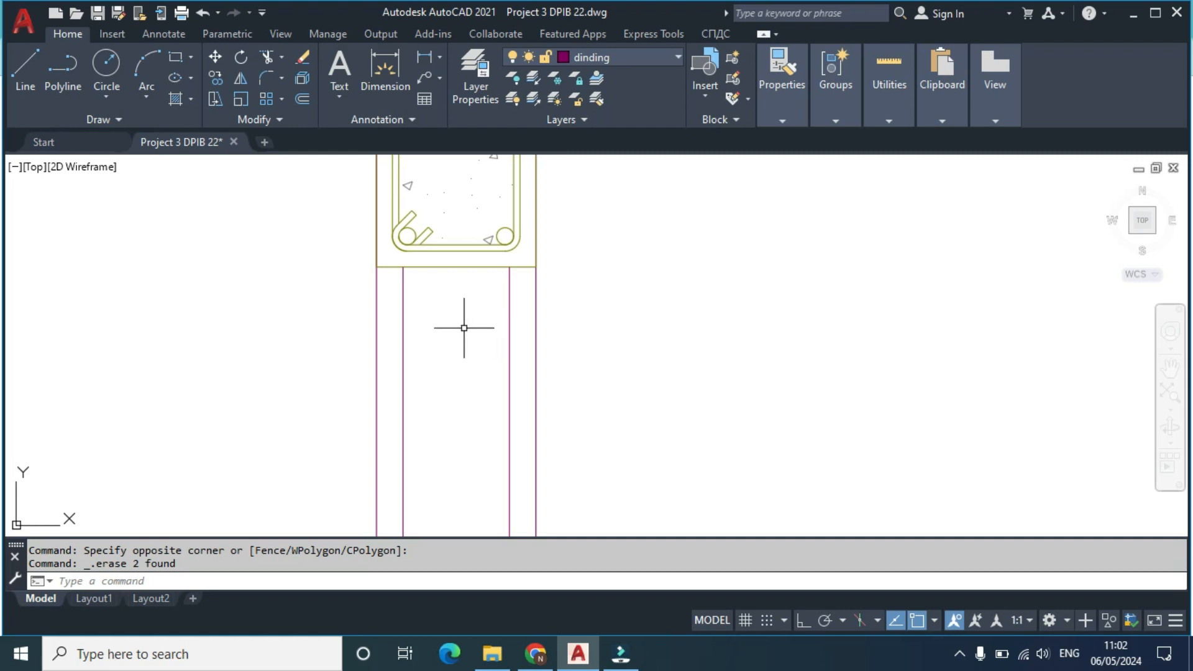
text(o)
key(Return)
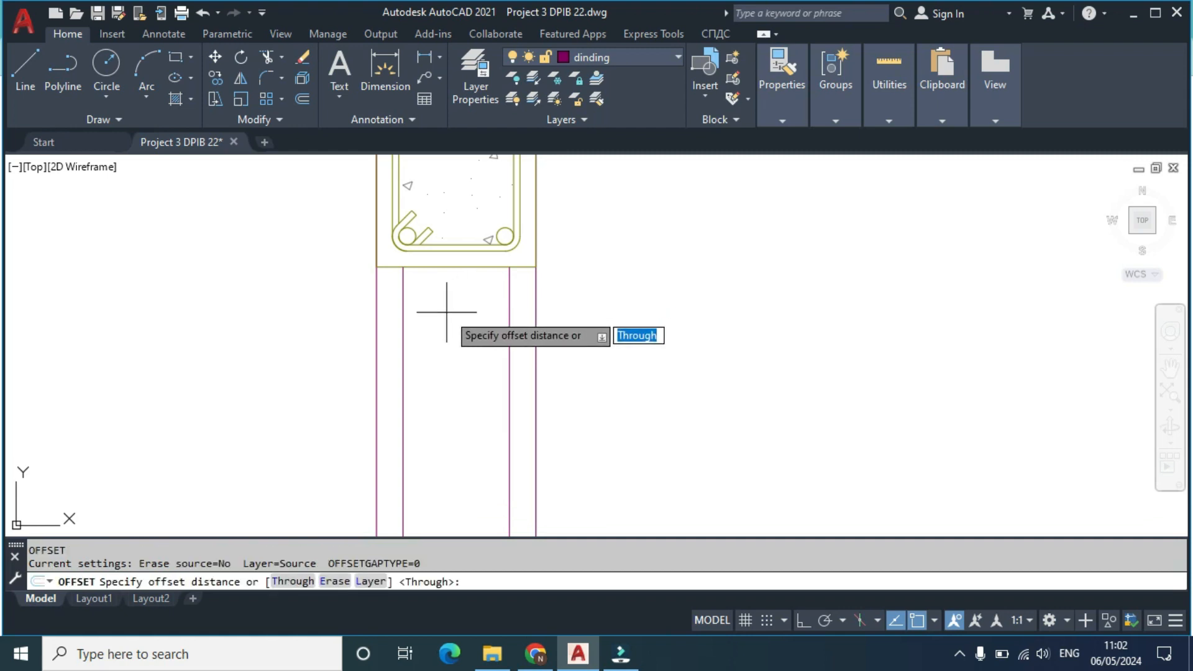
key(Escape)
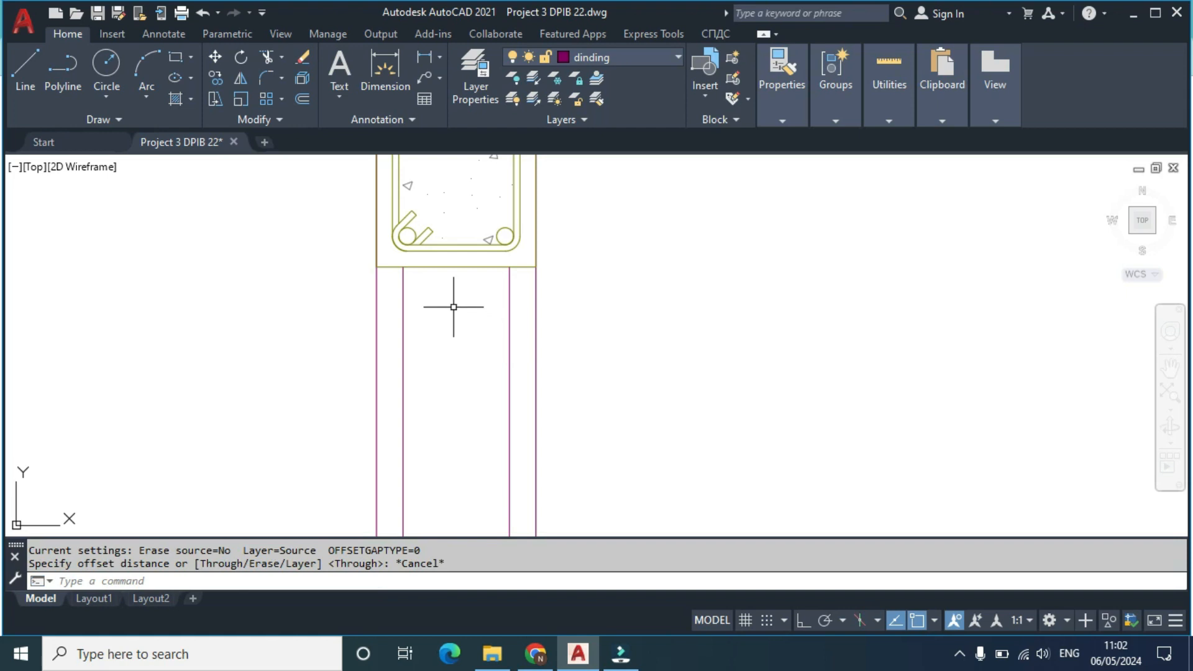
Step: Draw a horizontal construction line along the top of the upper crossed frame member in the existing section and erase the stray slanted line
scroll(456, 309, down, 4)
middle_drag(453, 373, 469, 230)
scroll(240, 315, down, 3)
middle_drag(202, 351, 652, 298)
scroll(338, 236, up, 4)
scroll(431, 262, up, 2)
middle_drag(377, 290, 580, 274)
text(xl)
key(Return)
scroll(518, 257, down, 3)
scroll(512, 248, up, 3)
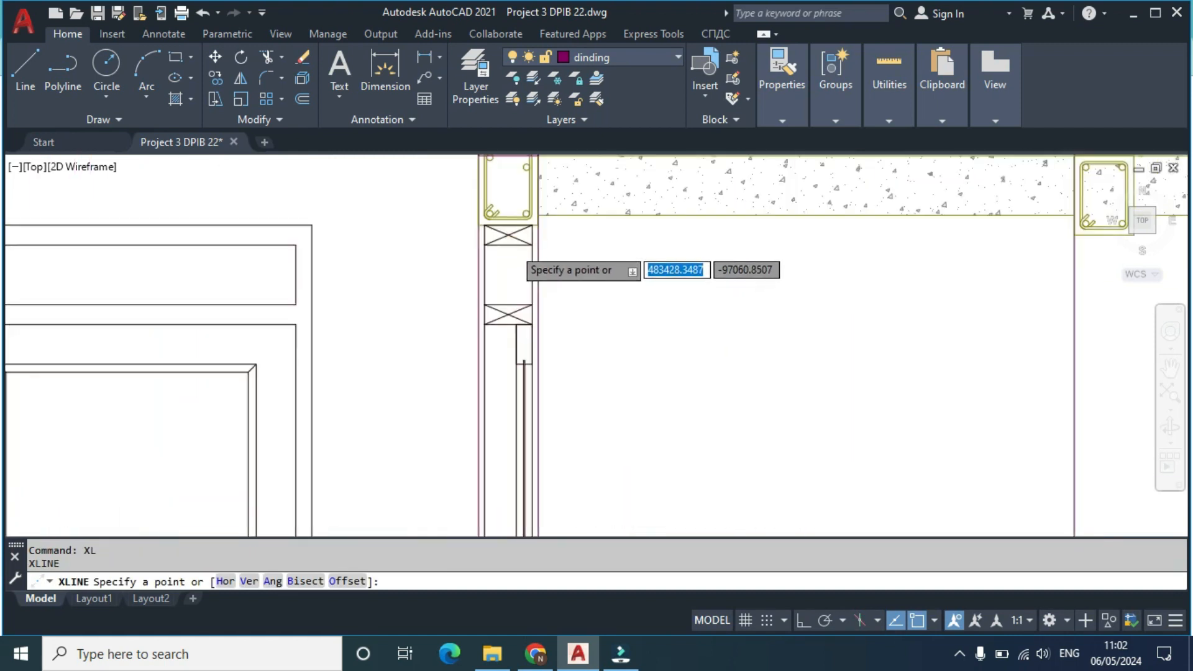
scroll(513, 244, up, 8)
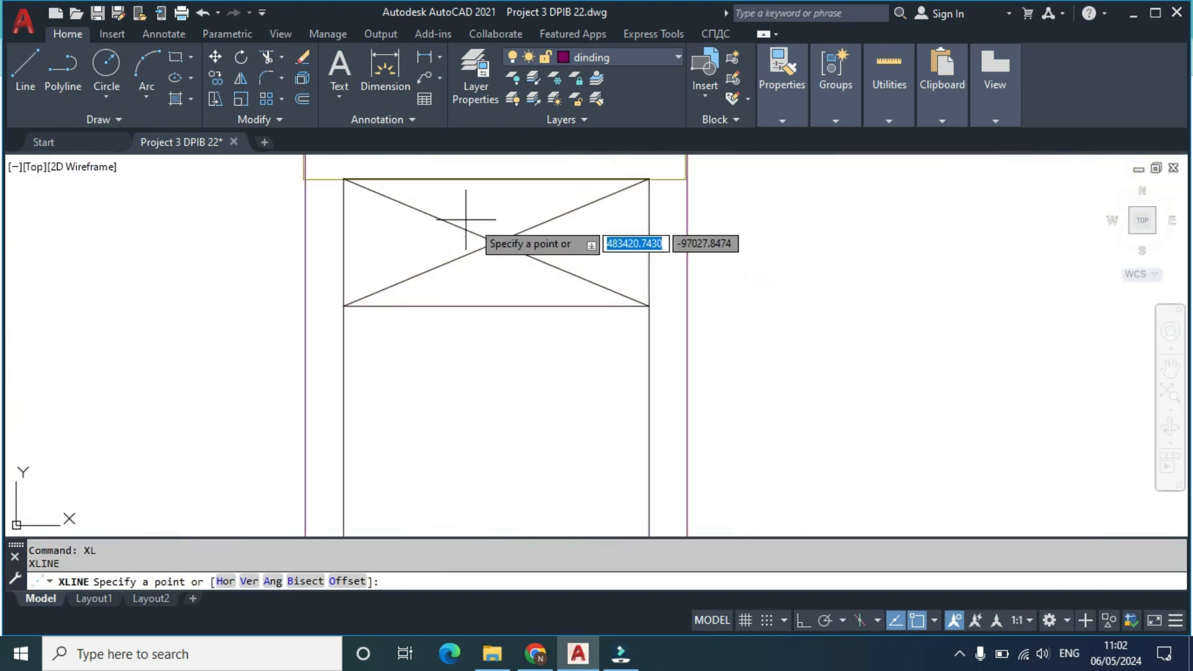
click(343, 178)
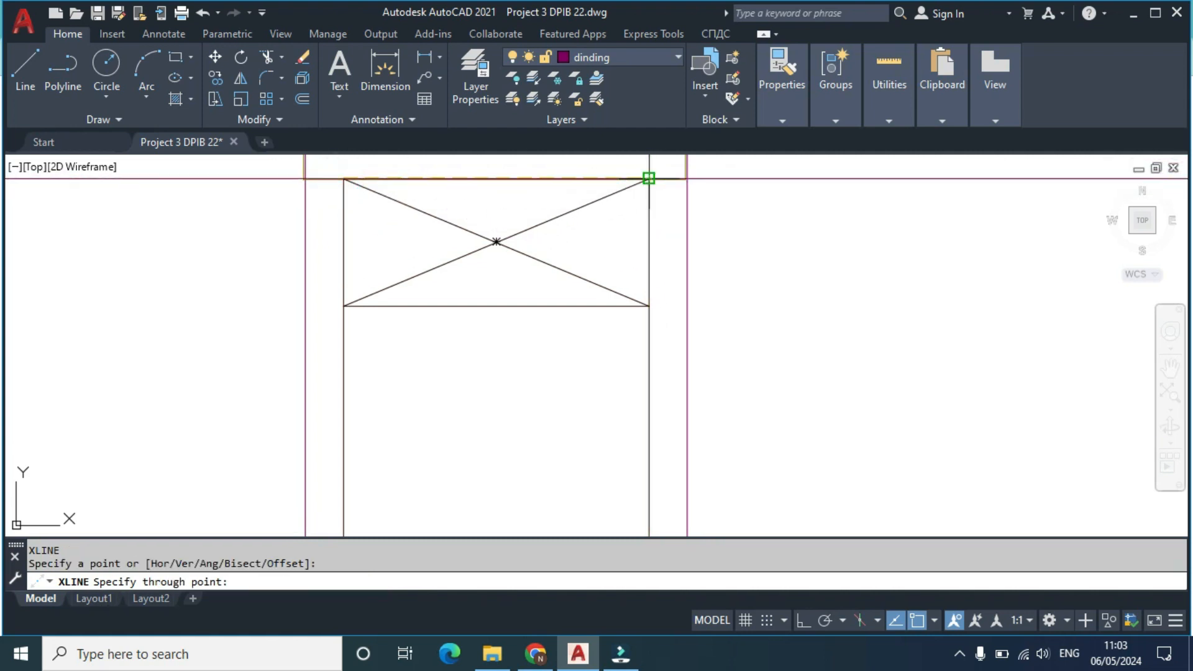
click(648, 178)
click(780, 197)
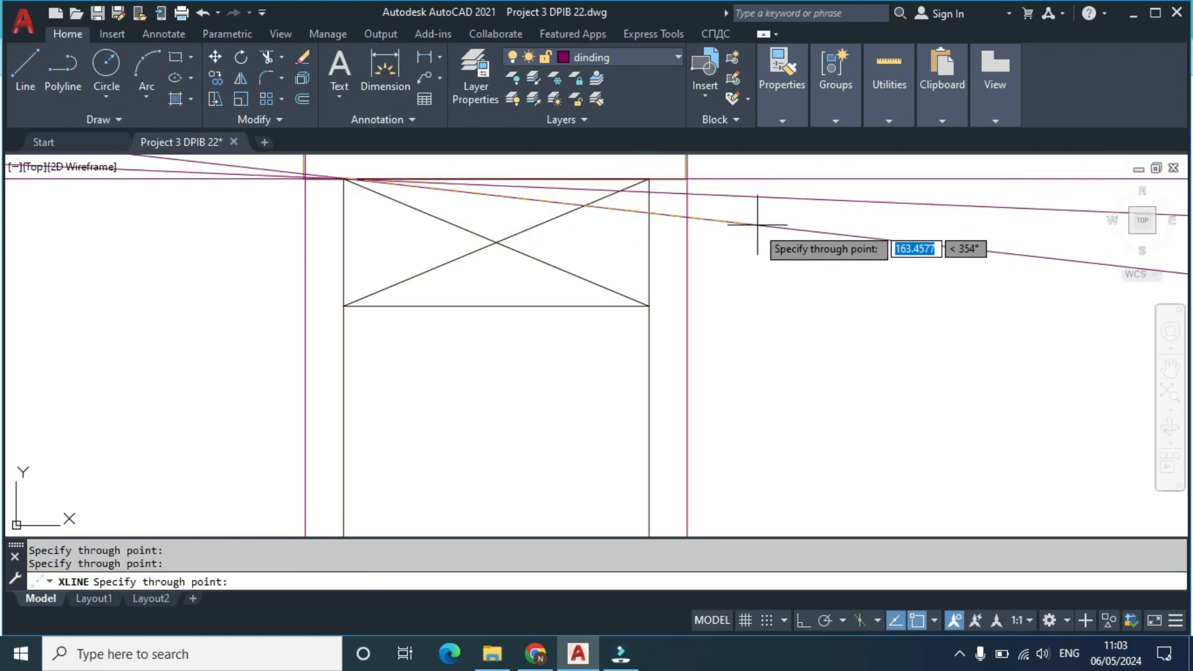
key(Return)
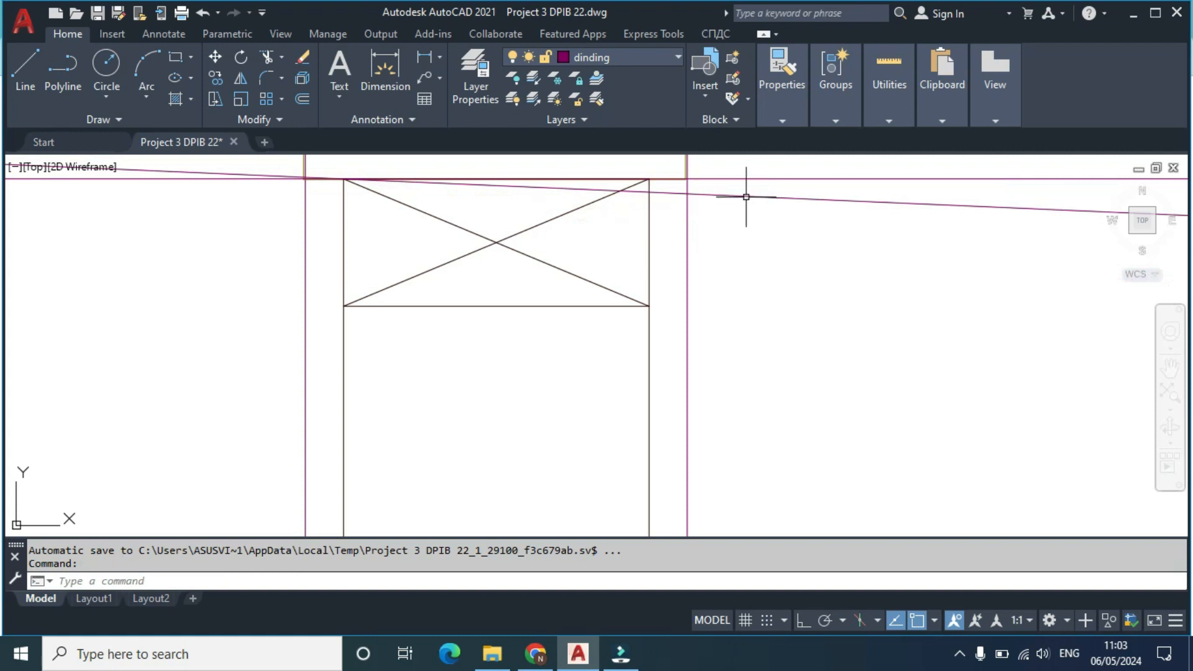
click(744, 196)
key(Delete)
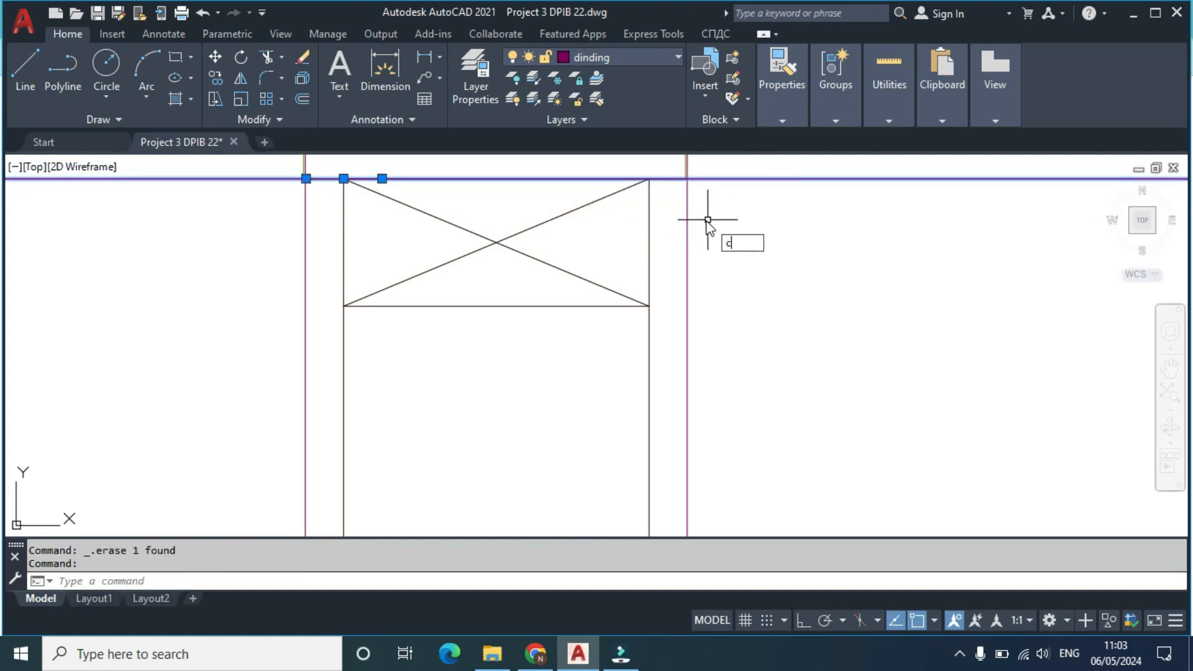
Step: Copy the horizontal construction line to the upper frame member's bottom edge and to the lower crossed member's top and bottom edges
key(Return)
click(647, 179)
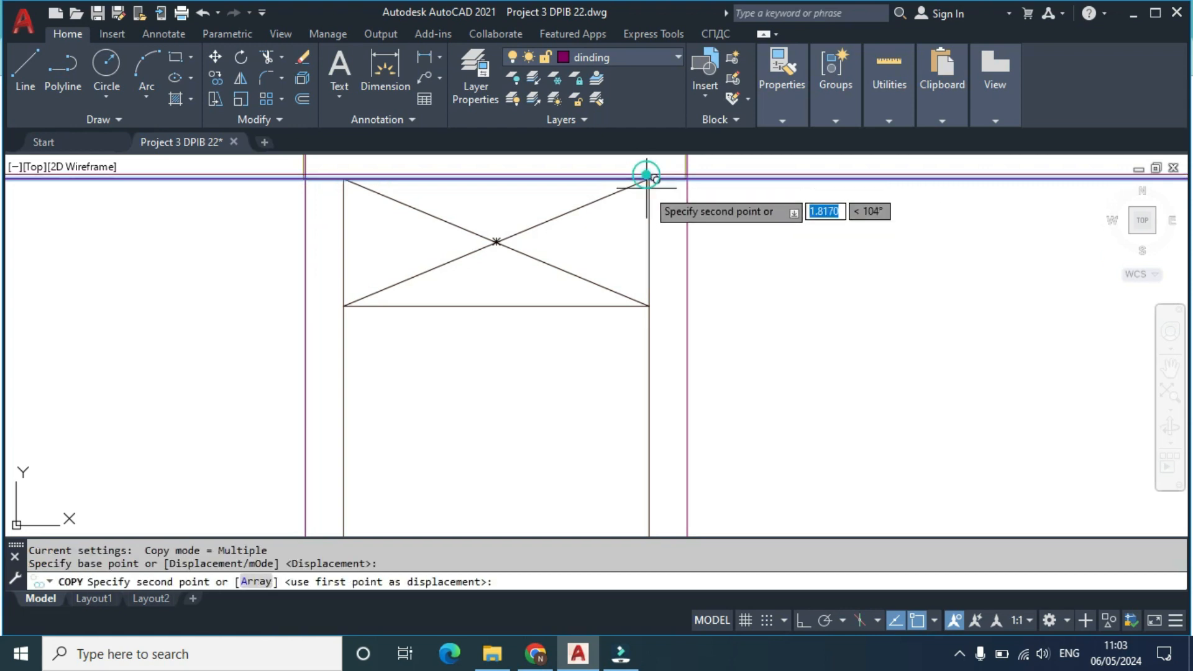
click(649, 305)
scroll(610, 297, down, 4)
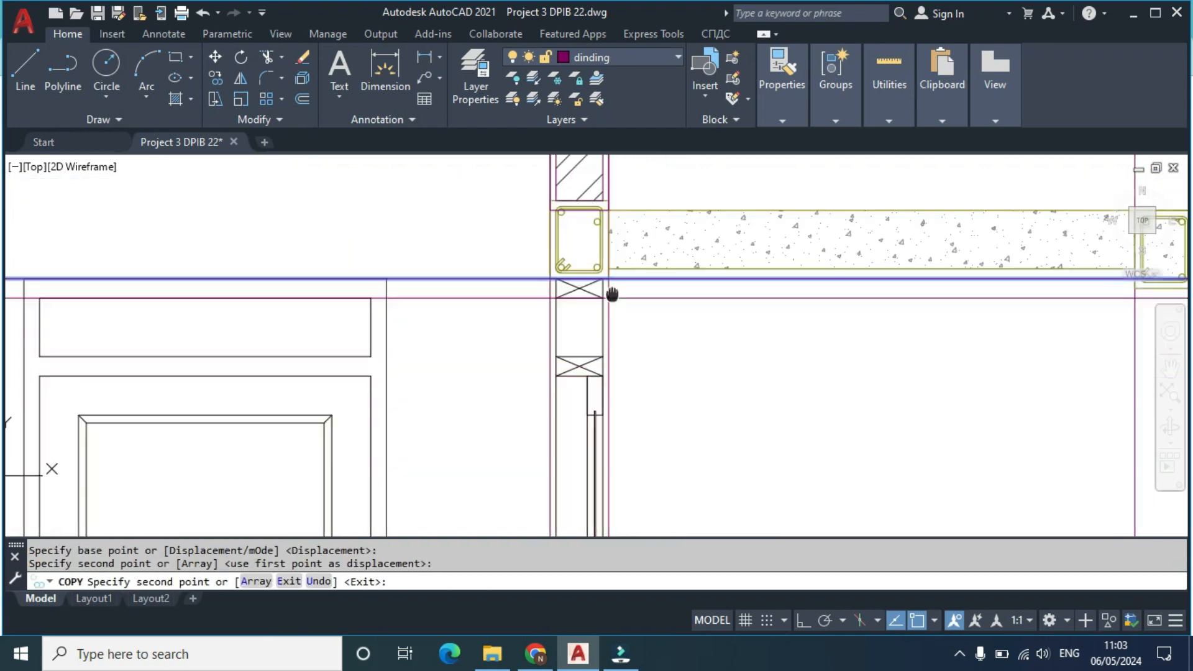
scroll(634, 396, up, 3)
click(519, 241)
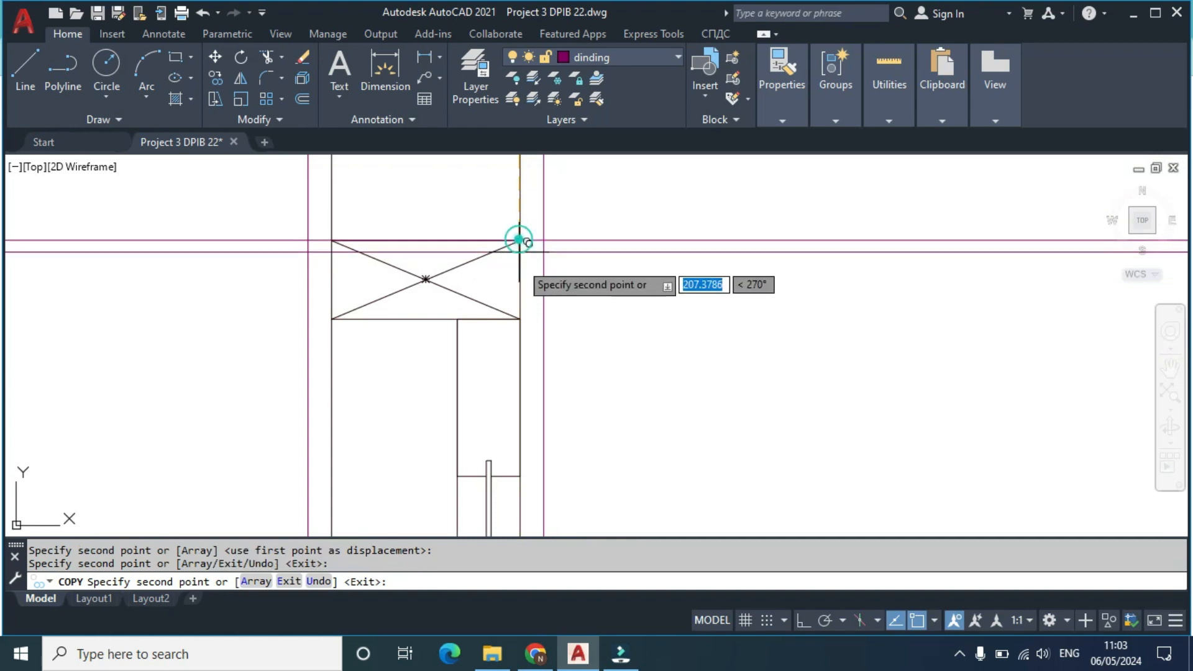
click(520, 319)
scroll(628, 330, down, 5)
key(Escape)
Step: Trim the four projected horizontal frame lines on both sides of the new section's middle wall
scroll(684, 354, down, 8)
scroll(103, 398, up, 3)
scroll(495, 301, up, 6)
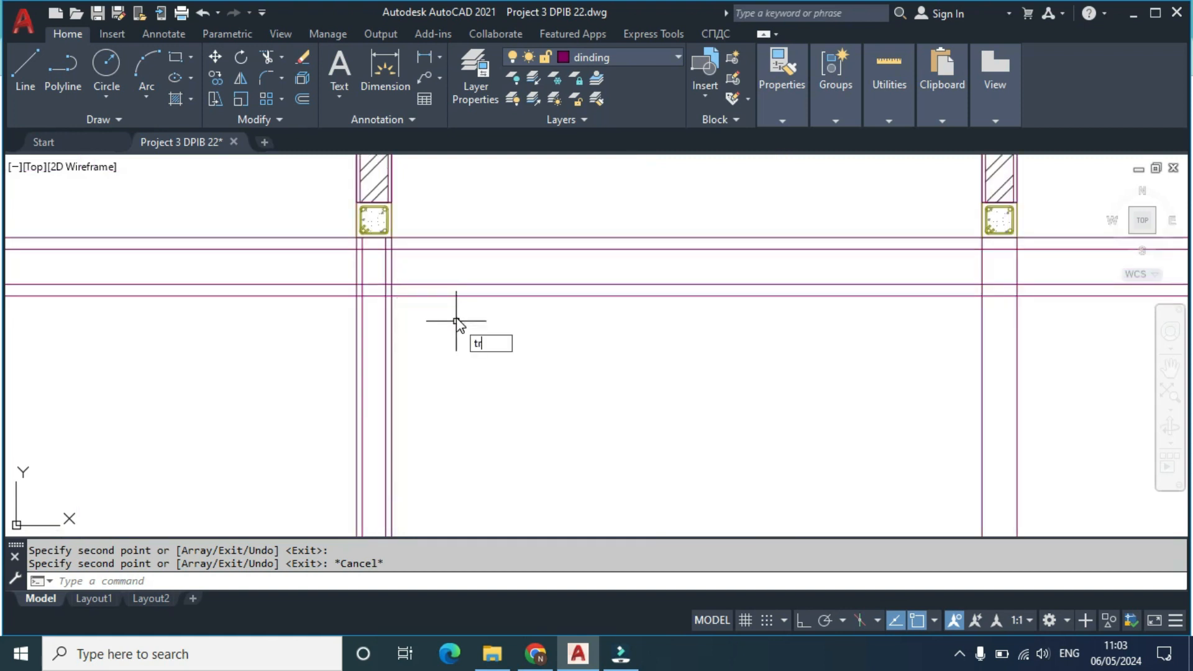
text(tr)
key(Return)
click(506, 335)
drag(473, 292, 440, 187)
drag(226, 199, 227, 307)
key(Escape)
Step: Erase the leftover pieces of the four horizontal frame lines extending outward from the new section's right-hand wall
scroll(342, 280, down, 5)
click(584, 281)
click(547, 210)
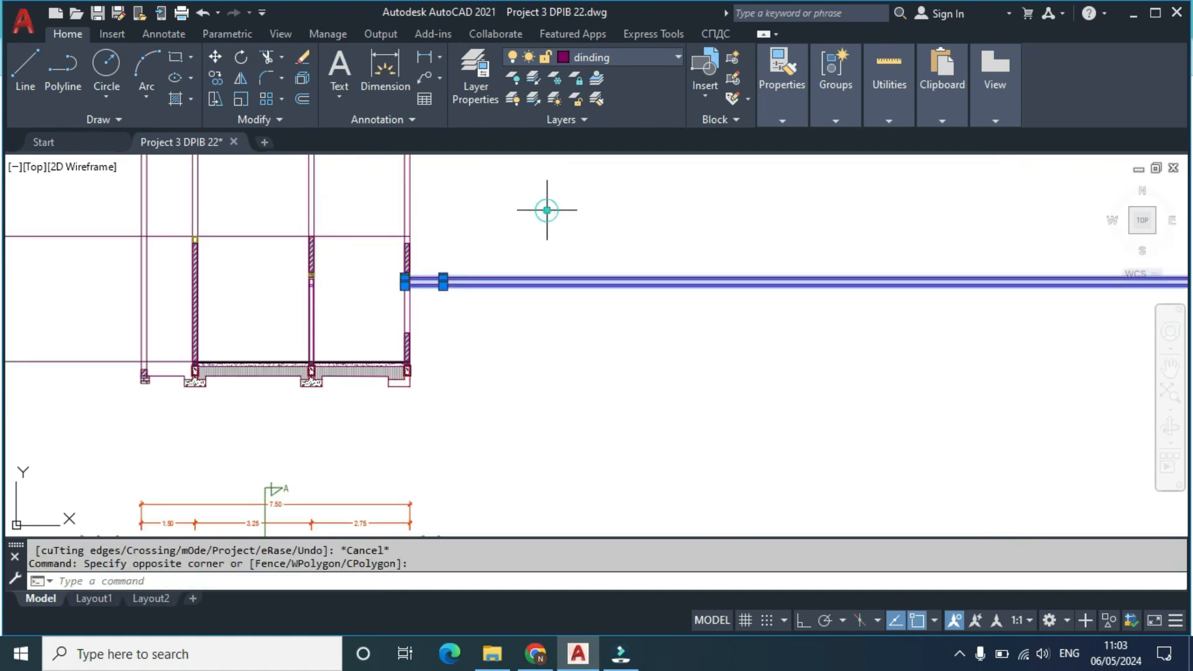
key(Delete)
scroll(312, 272, up, 8)
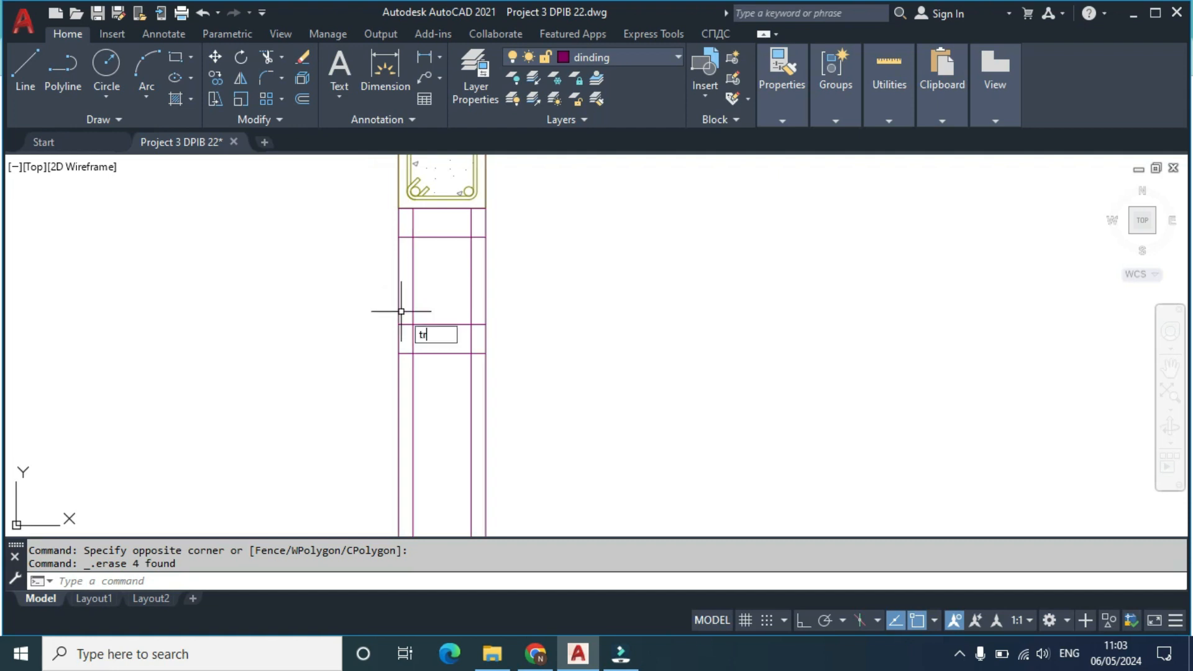
Step: Trim the horizontal frame lines where they extend beyond the two inner vertical lines below the concrete beam
text(tr)
key(Return)
drag(477, 360, 479, 226)
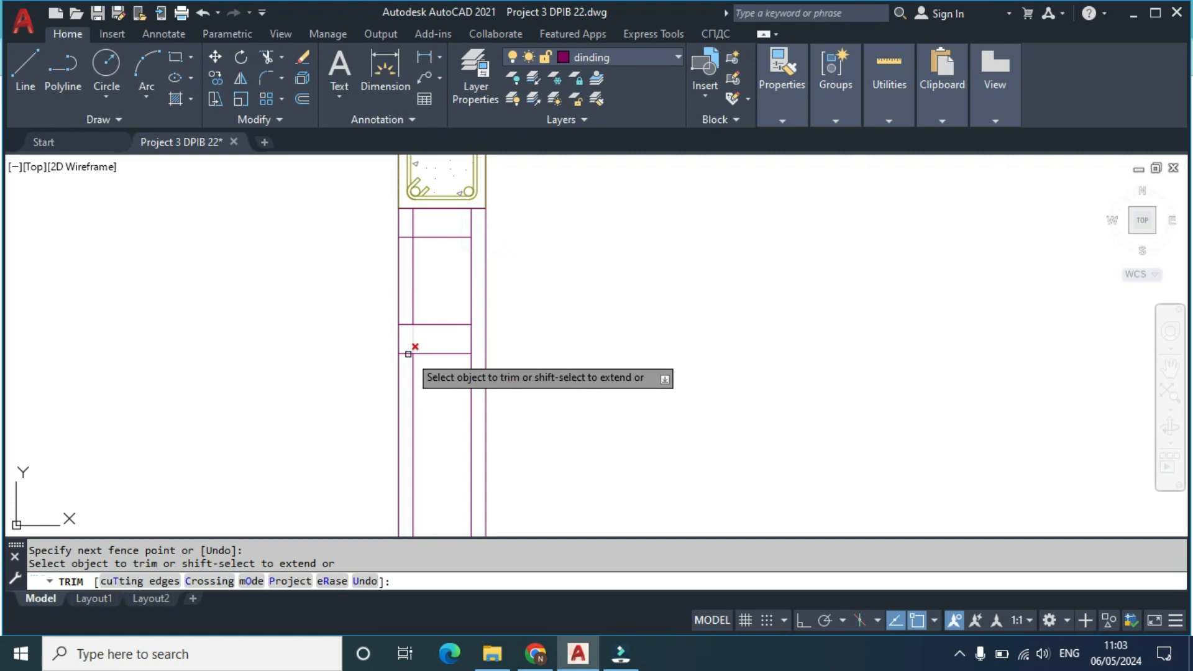
drag(404, 368, 405, 226)
key(Escape)
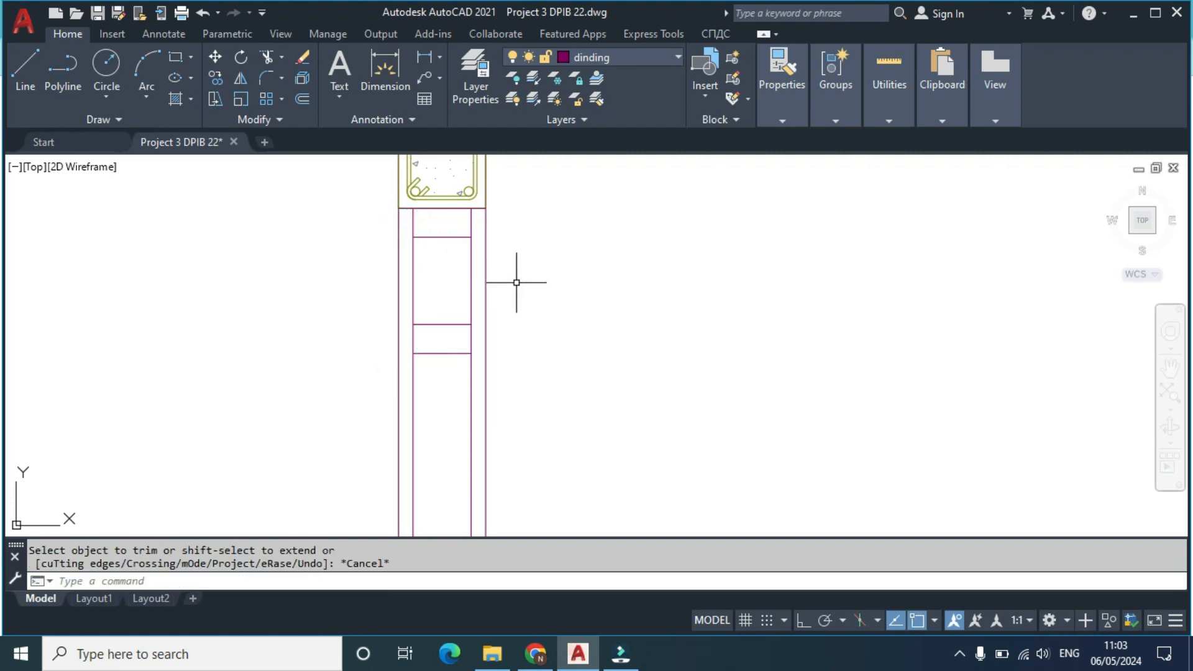
Step: Draw crossing diagonal lines inside the upper and lower frame members to mark them as cut sections
text(l)
key(Return)
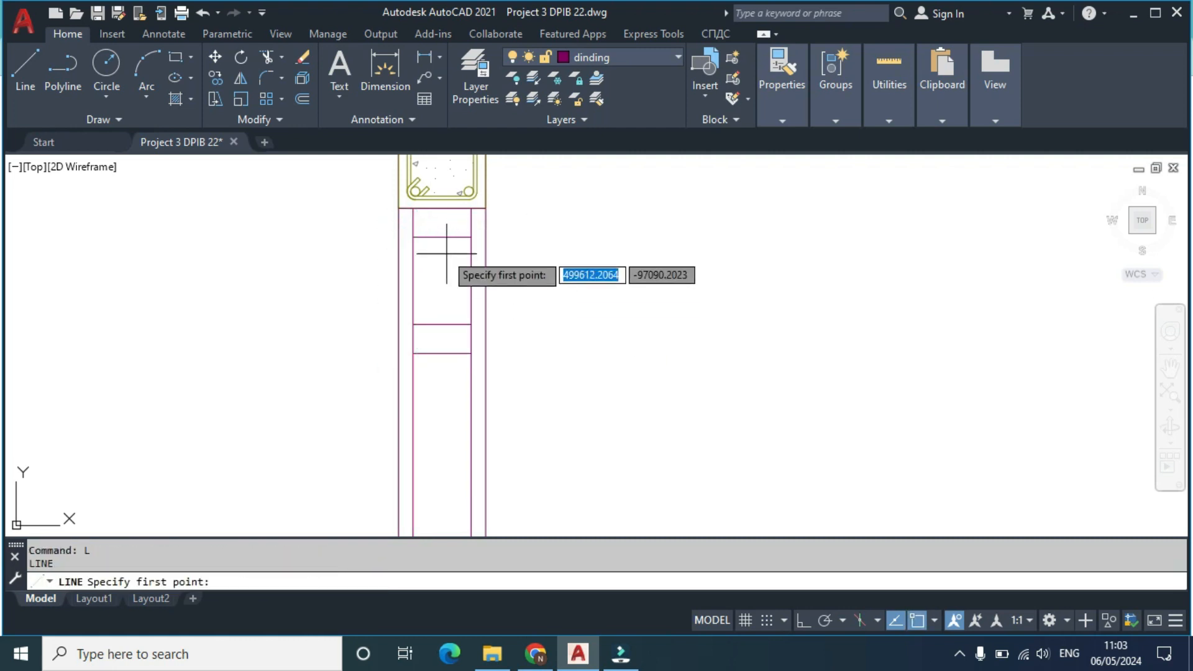
click(414, 207)
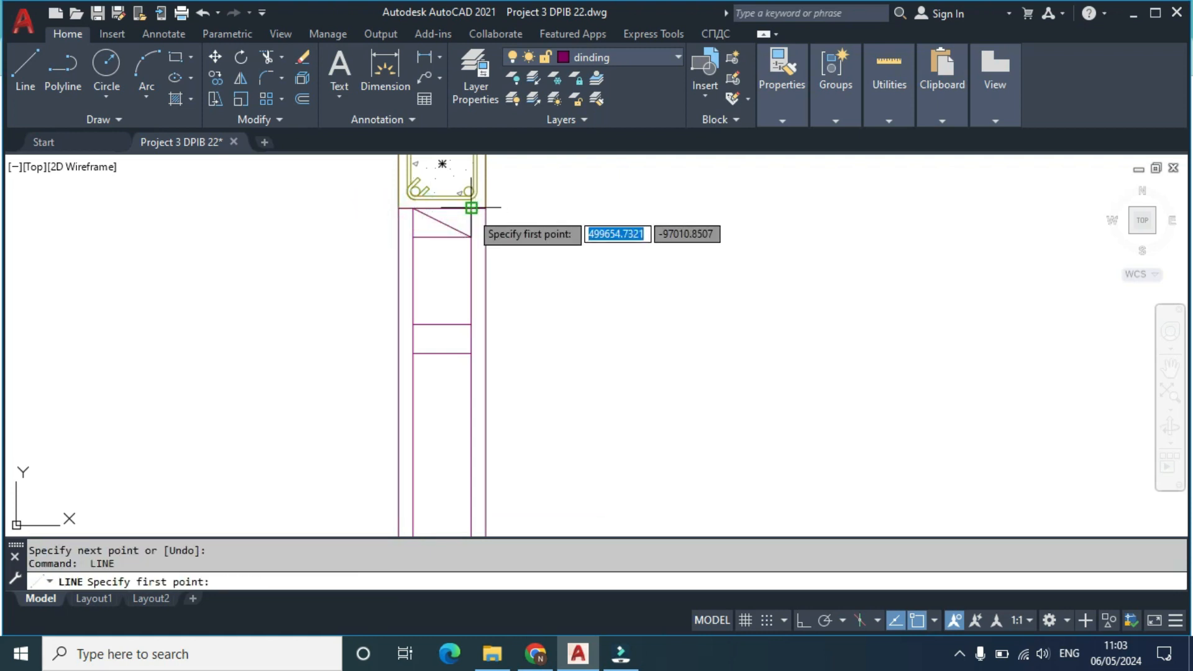
click(469, 211)
key(Return)
click(414, 325)
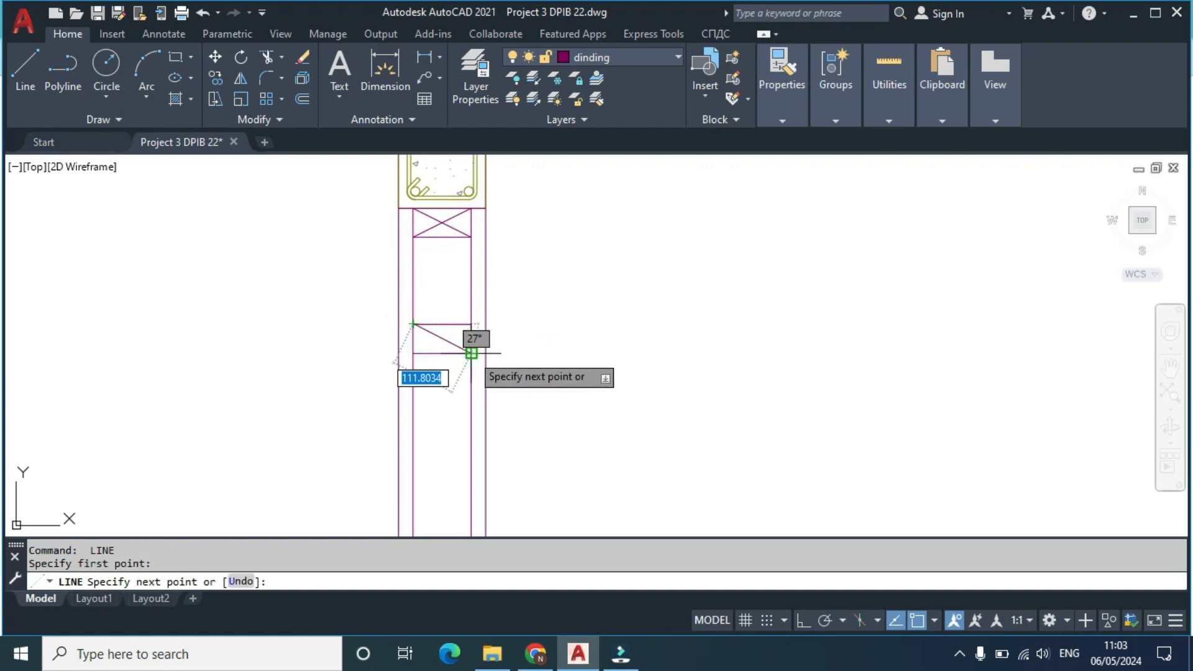
key(Return)
click(471, 324)
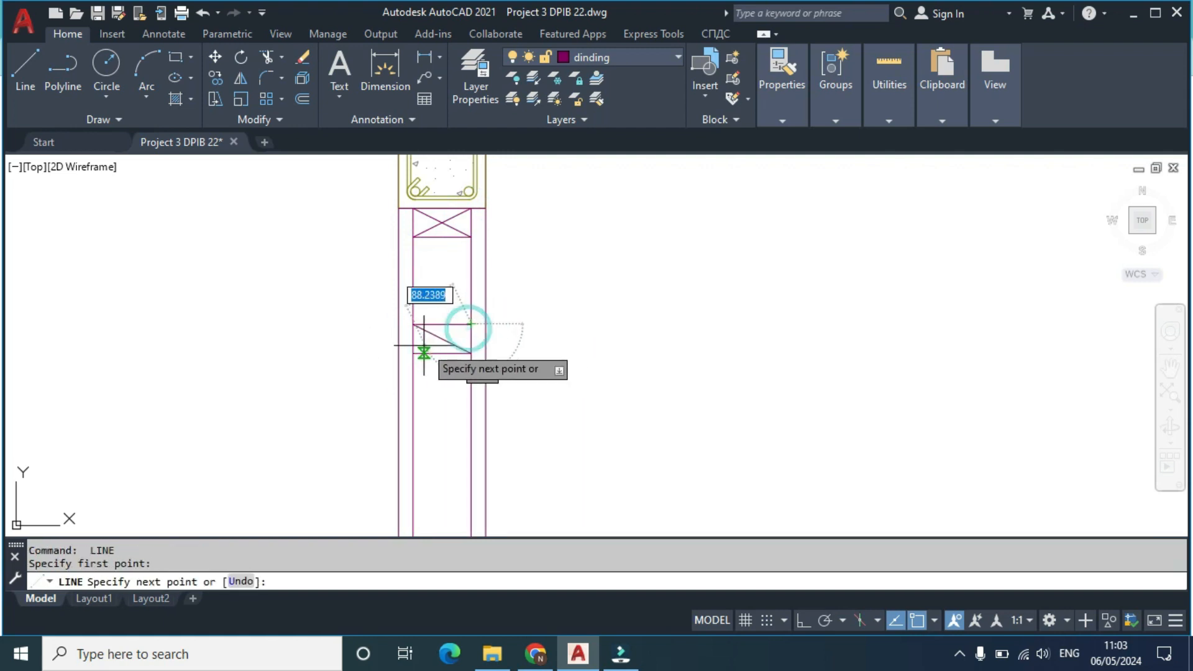
click(413, 353)
key(Return)
scroll(409, 314, down, 2)
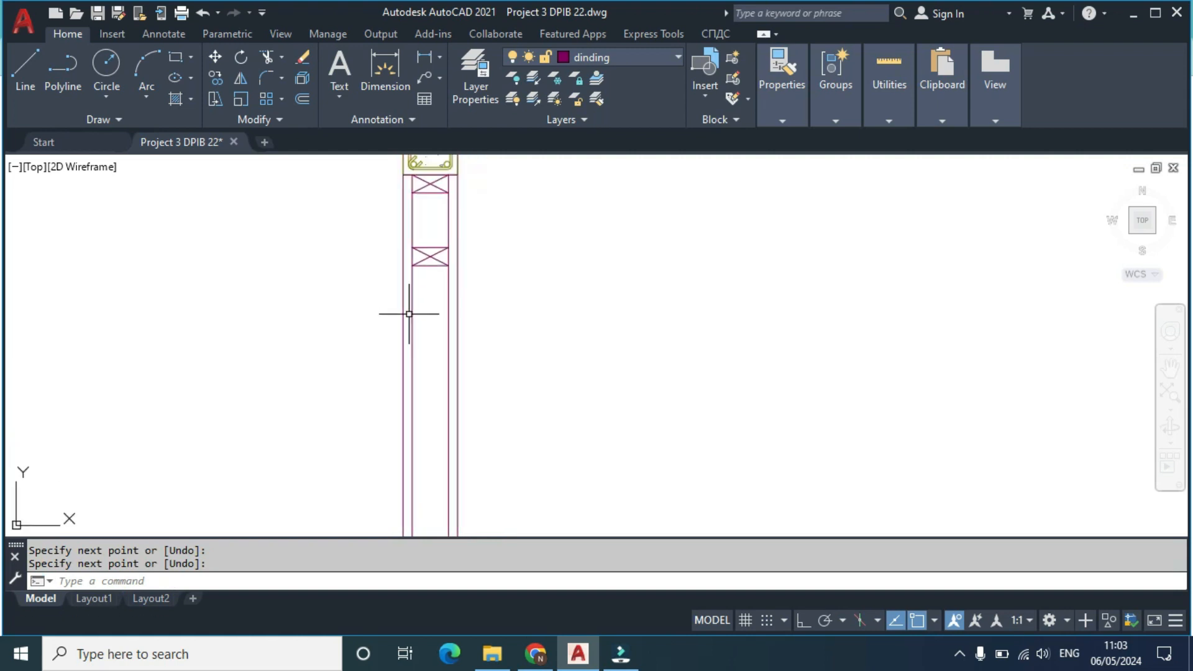
Step: Offset the frame's left inner vertical line 40 units inward
key(Return)
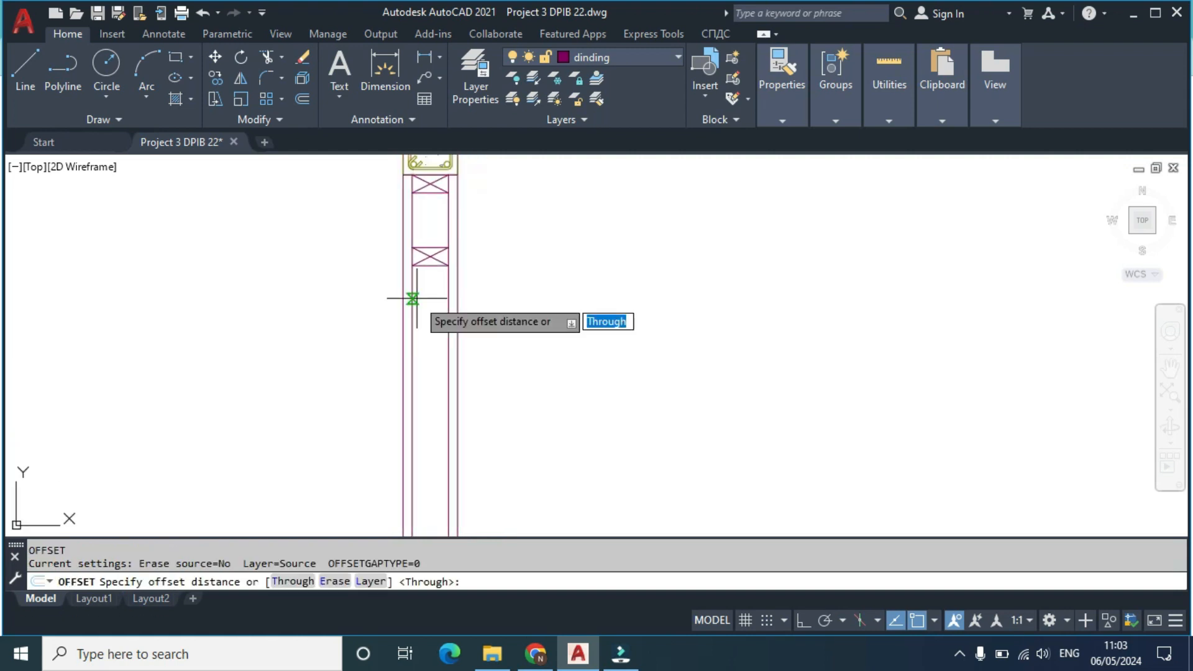
text(40)
key(Return)
click(413, 267)
click(435, 286)
key(Escape)
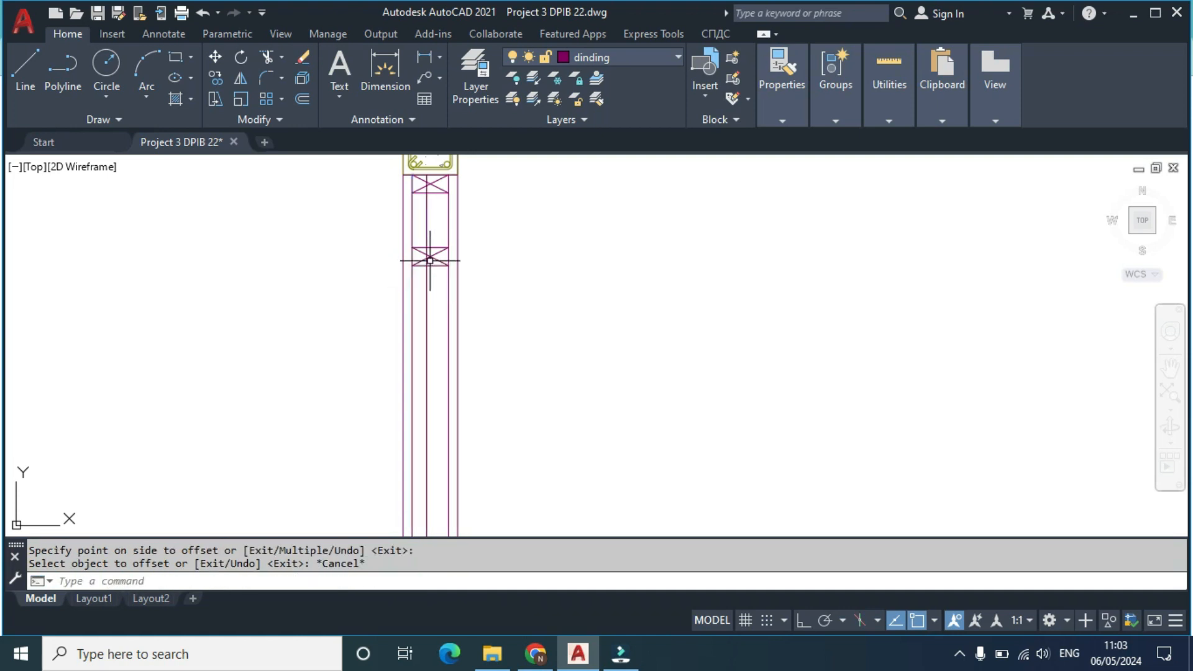
Step: Trim the offset line inside the lower crossed frame member and erase its leftover piece above
key(Return)
scroll(426, 263, up, 5)
drag(433, 266, 426, 261)
key(Escape)
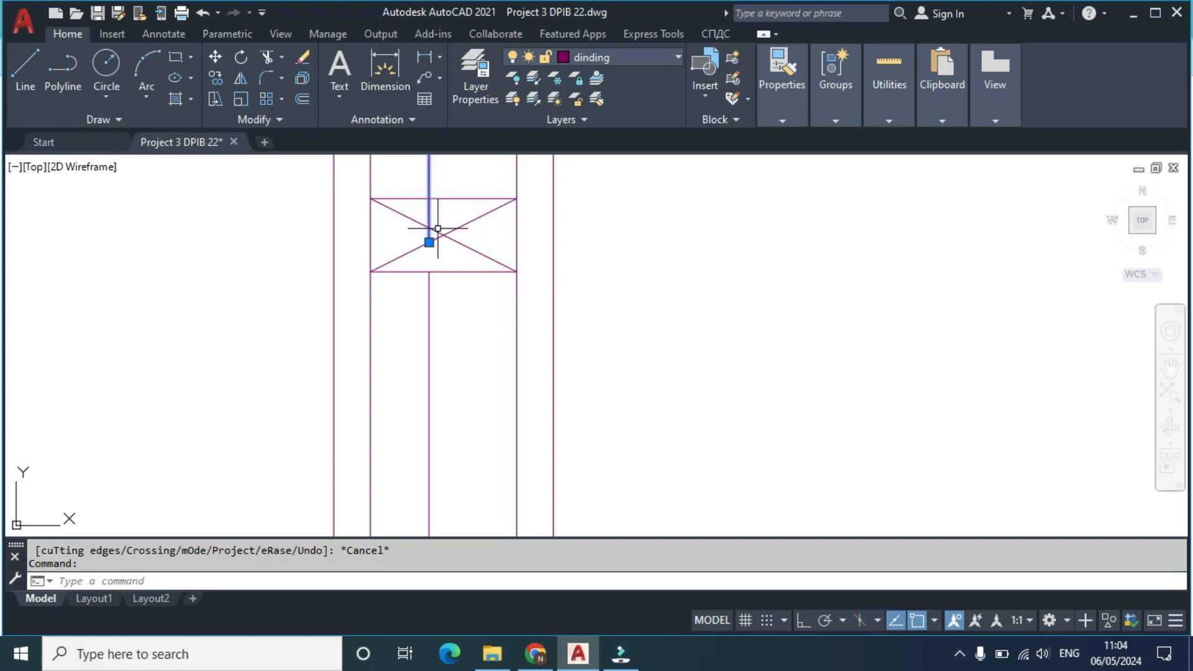
Step: Offset the line on top of the hatched base at floor level 100 units upward
scroll(483, 268, down, 5)
scroll(497, 428, up, 4)
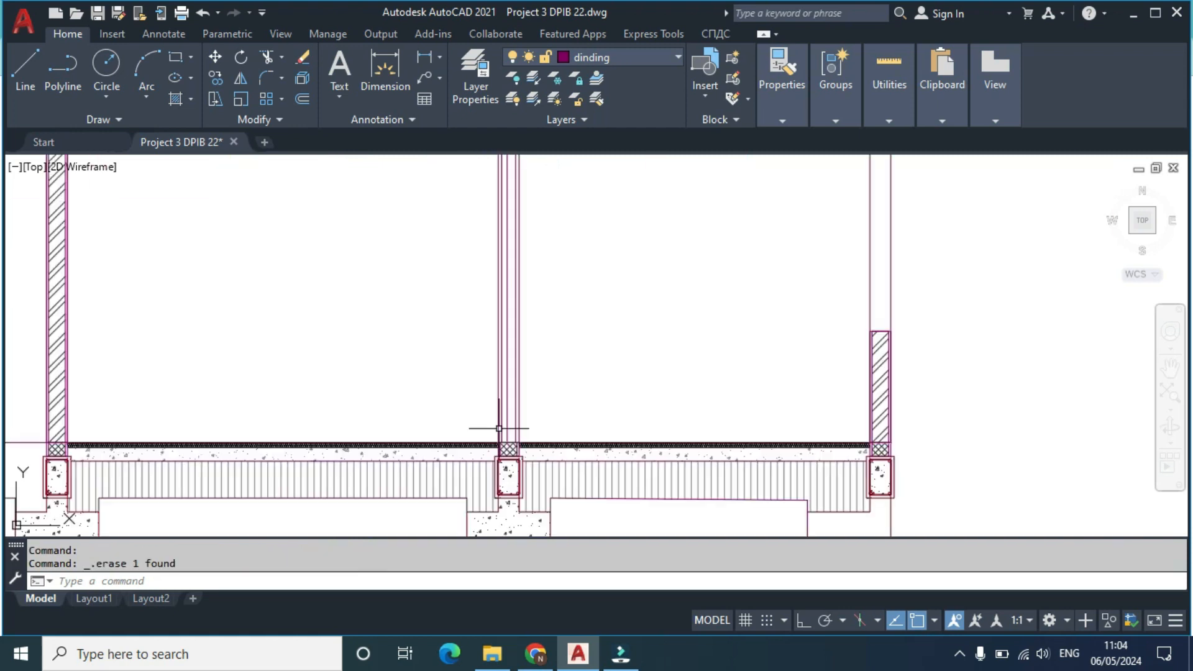
scroll(510, 443, up, 5)
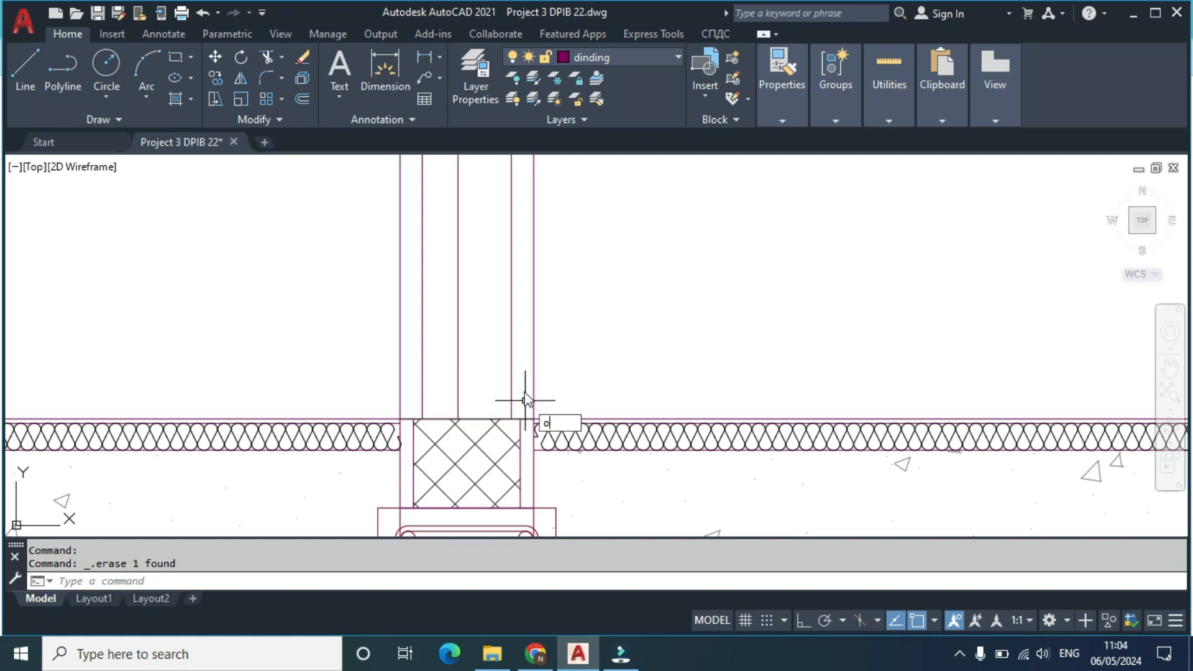
text(o)
key(Return)
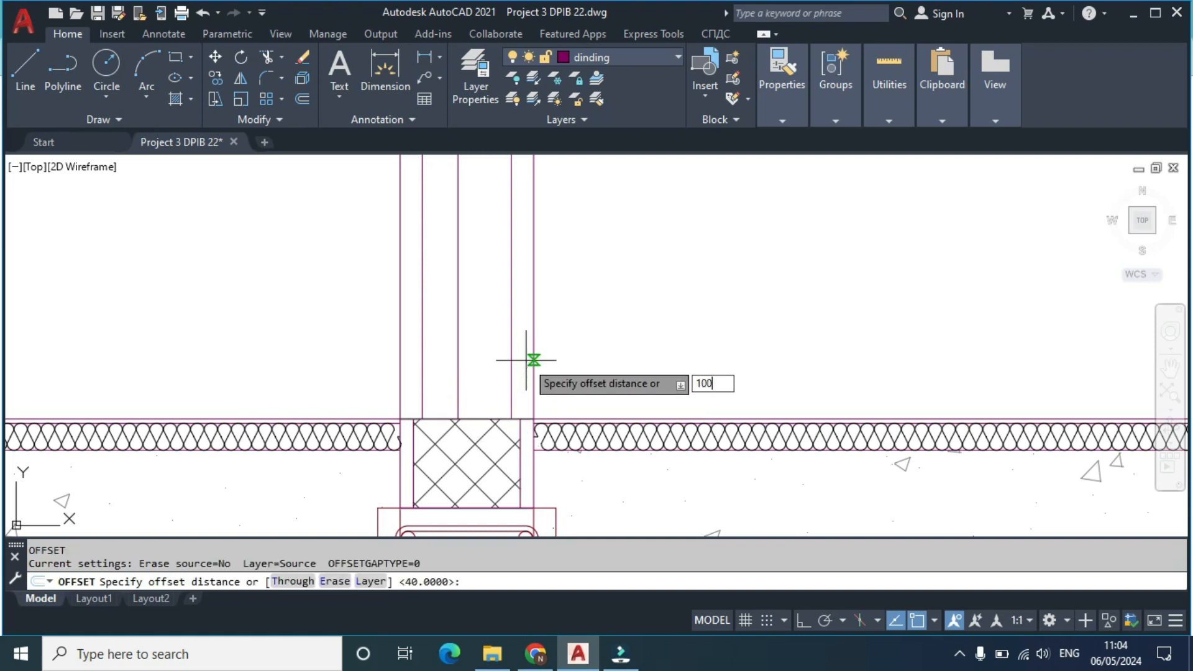
text(100)
key(Return)
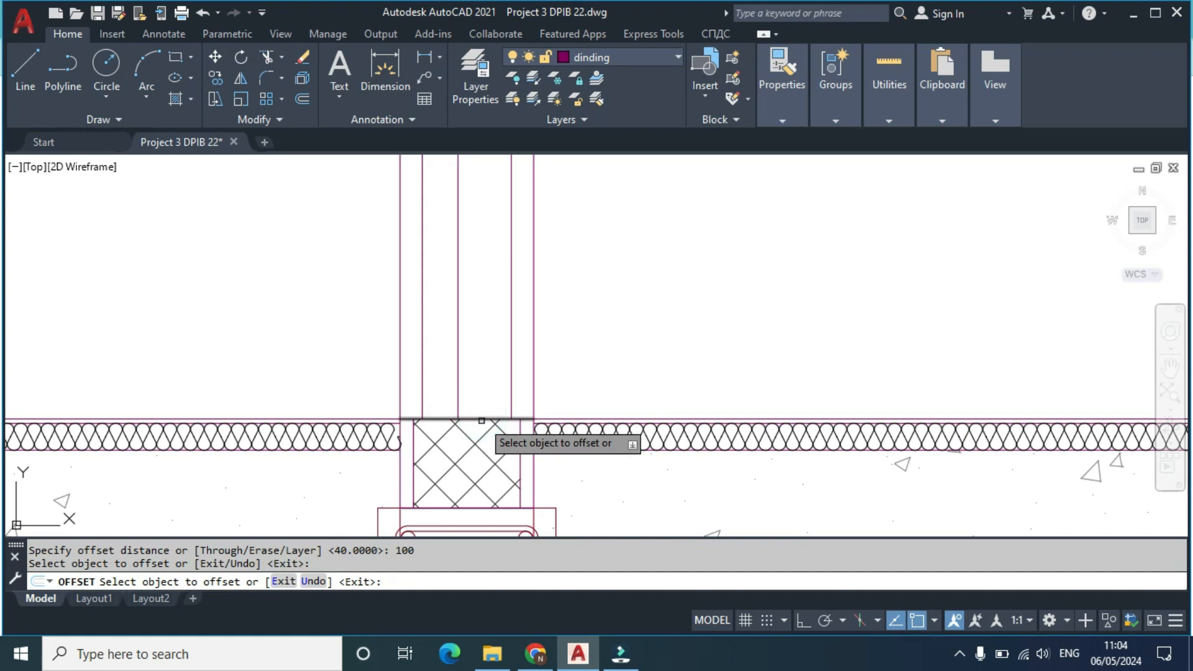
click(481, 418)
click(485, 336)
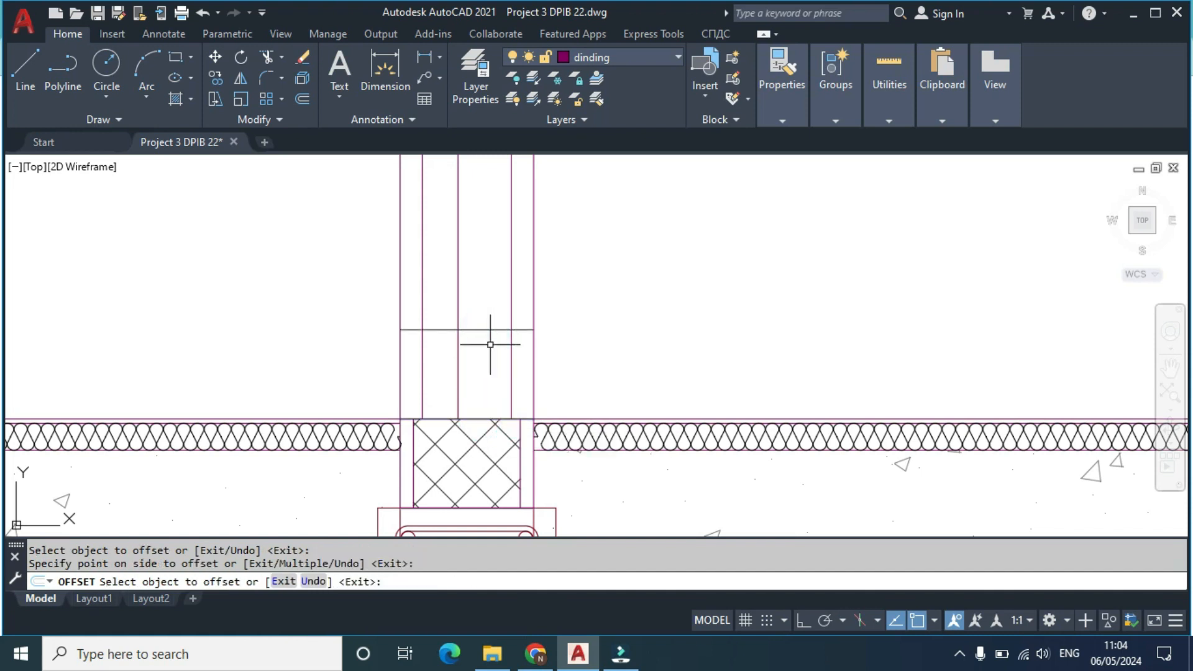
key(Escape)
Step: Trim the new horizontal line outside the inner frame lines and the middle vertical line beneath it
key(Return)
drag(497, 359, 451, 341)
click(415, 330)
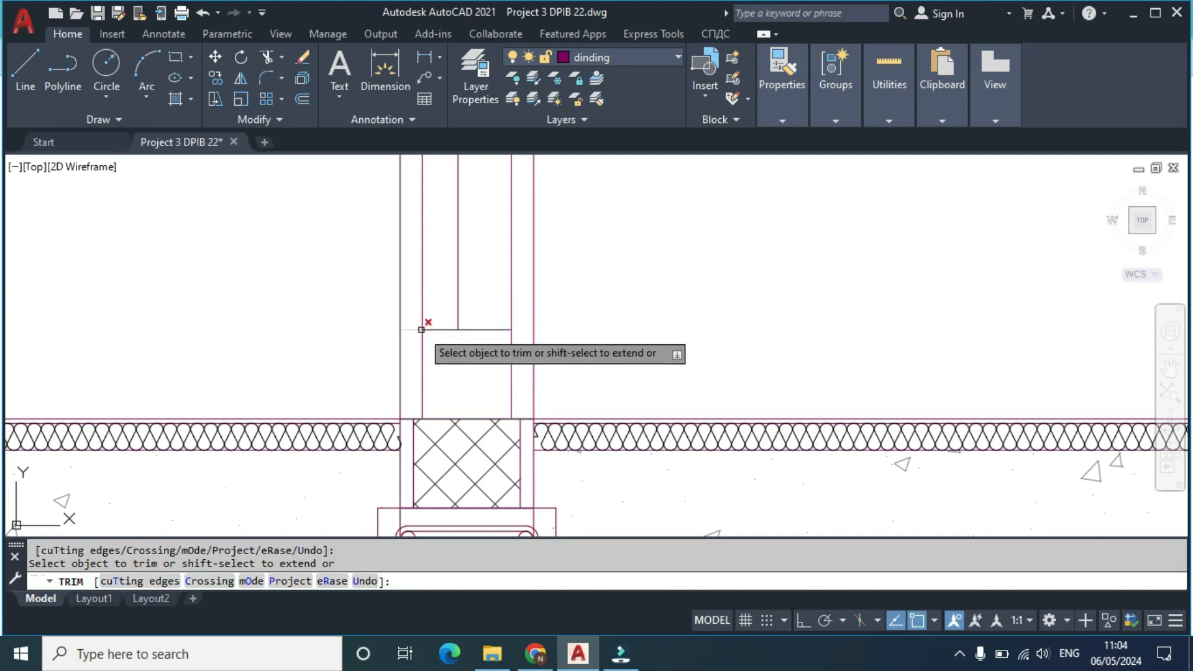
key(Escape)
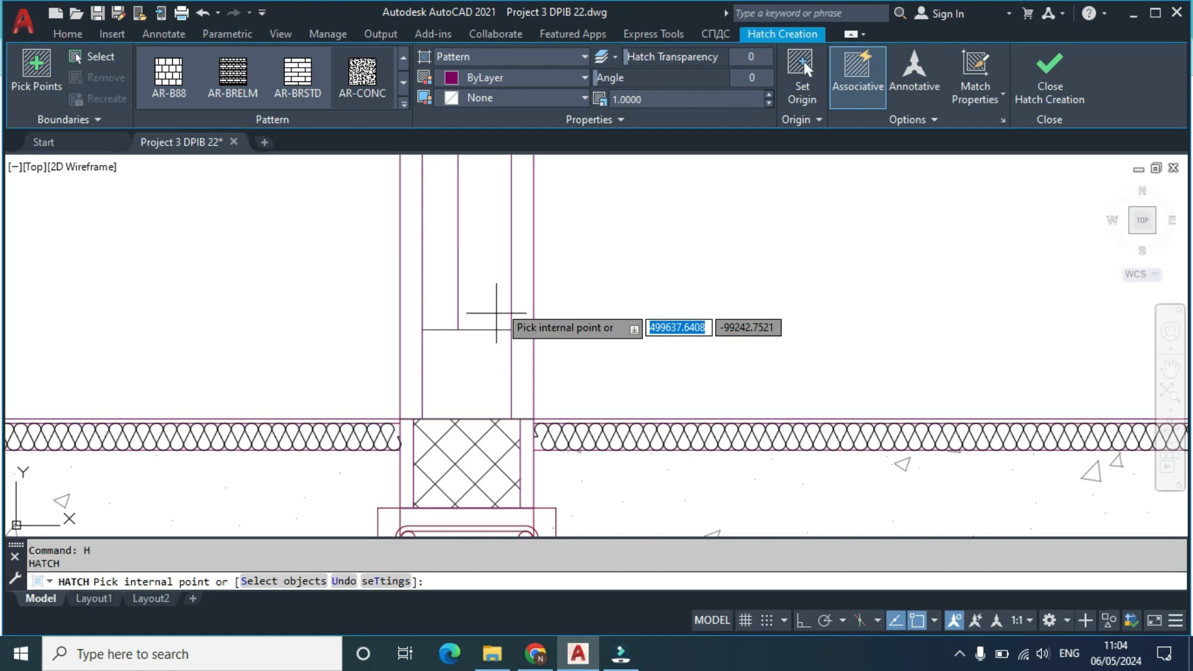
Step: Fill the square area at the foot of the frame with a SOLID hatch
click(404, 104)
scroll(214, 126, up, 3)
click(169, 76)
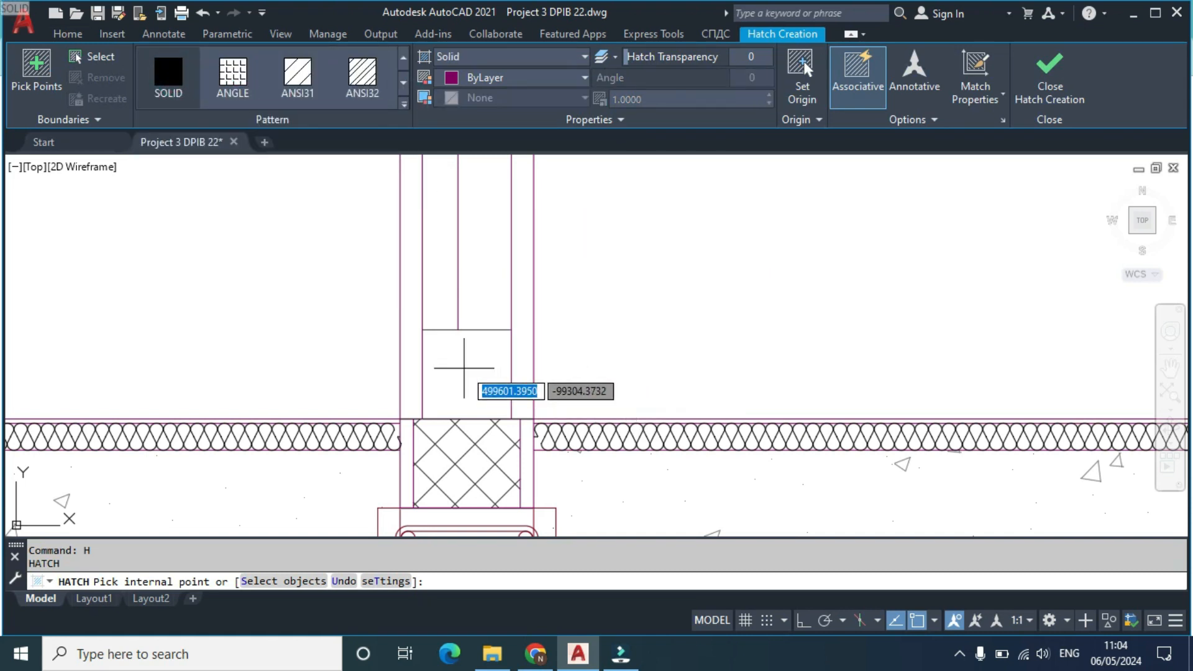
click(463, 368)
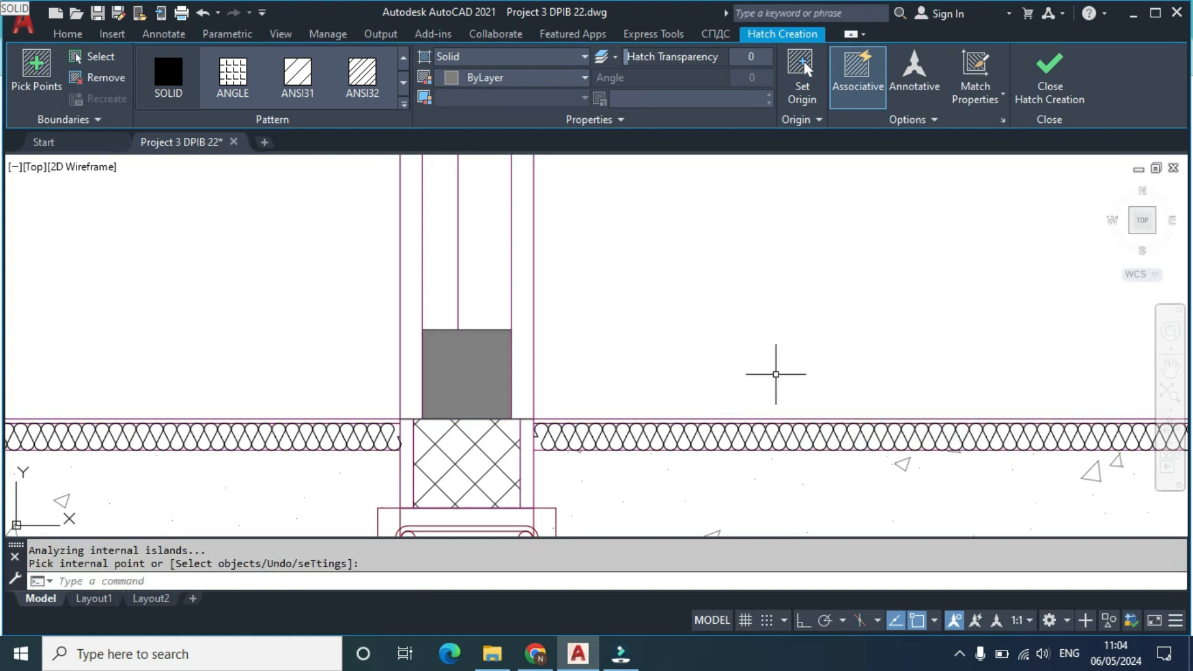
key(Return)
Step: Stretch the top of the rightmost hatched upper wall up to the horizontal wall-height guide line
scroll(776, 372, down, 3)
scroll(637, 352, up, 2)
middle_drag(652, 272, 630, 370)
scroll(600, 266, up, 1)
scroll(680, 308, down, 2)
middle_drag(644, 273, 636, 344)
scroll(548, 313, up, 1)
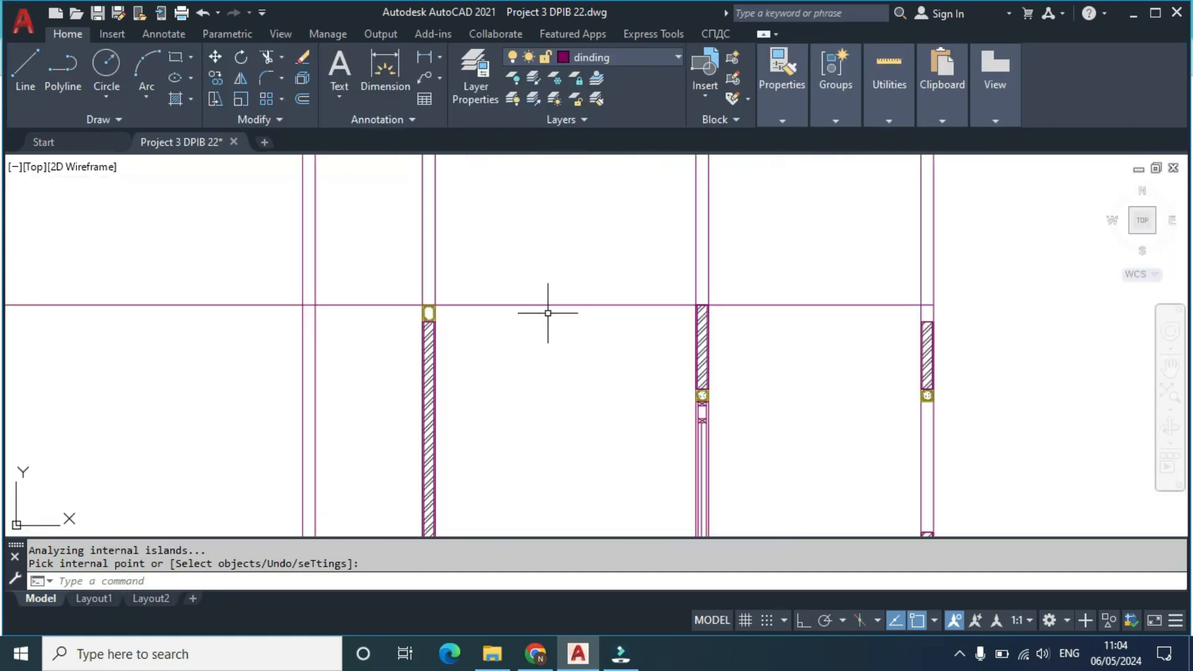
scroll(932, 333, up, 5)
click(887, 299)
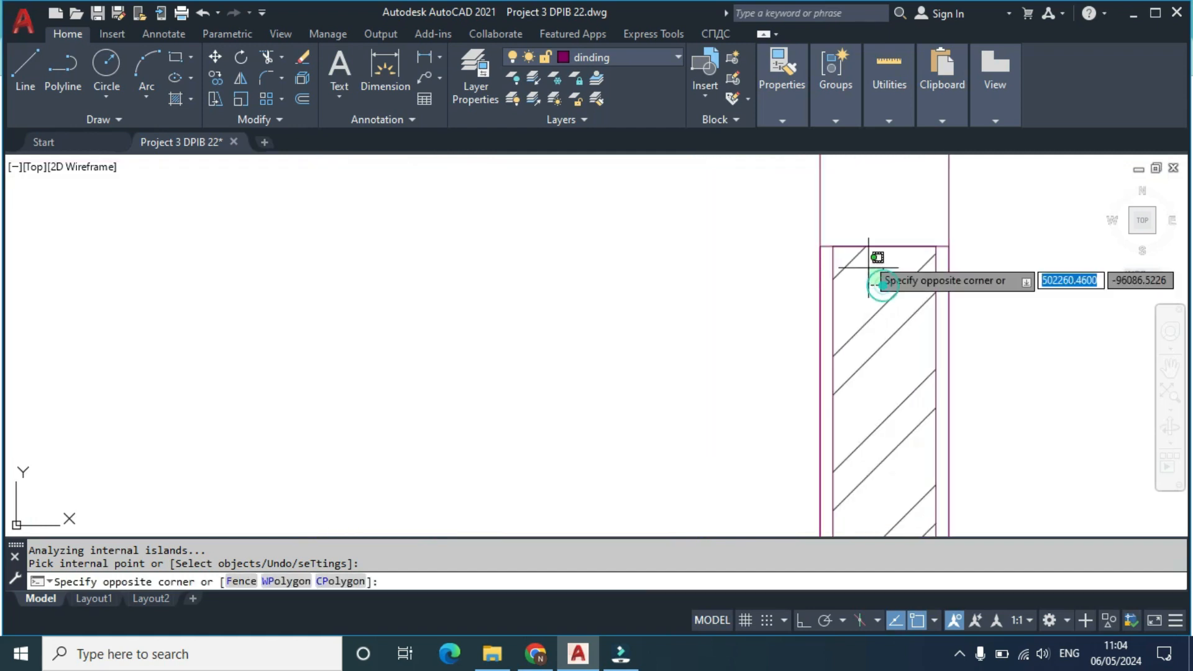
click(856, 211)
middle_drag(875, 247, 851, 387)
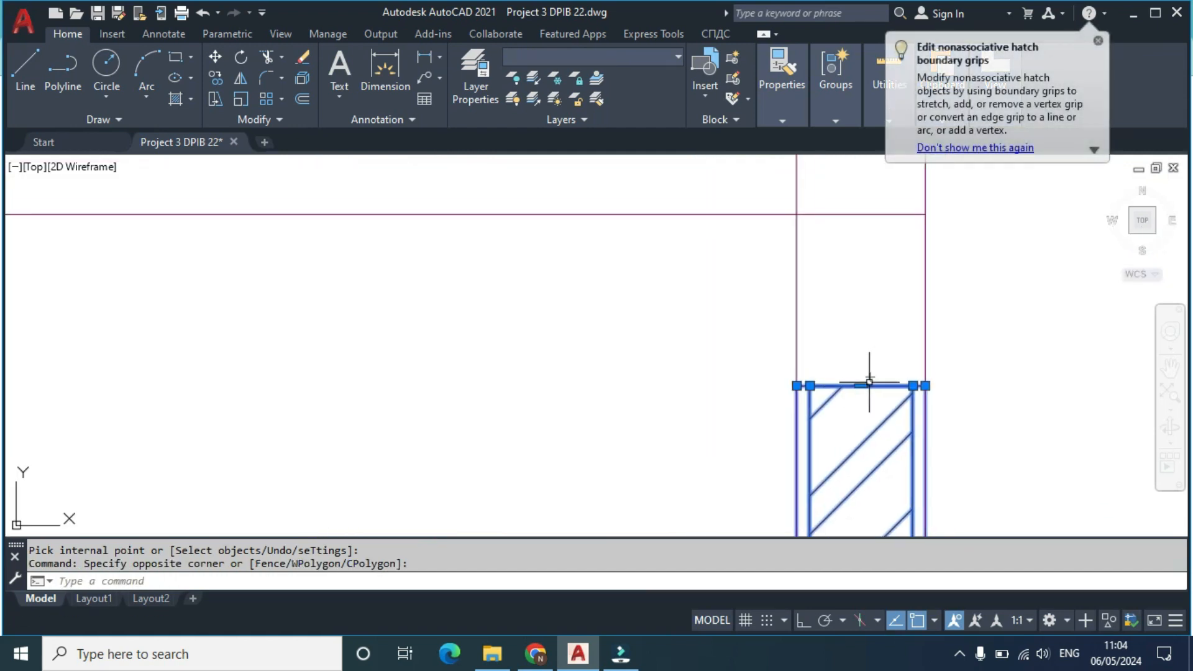
click(861, 385)
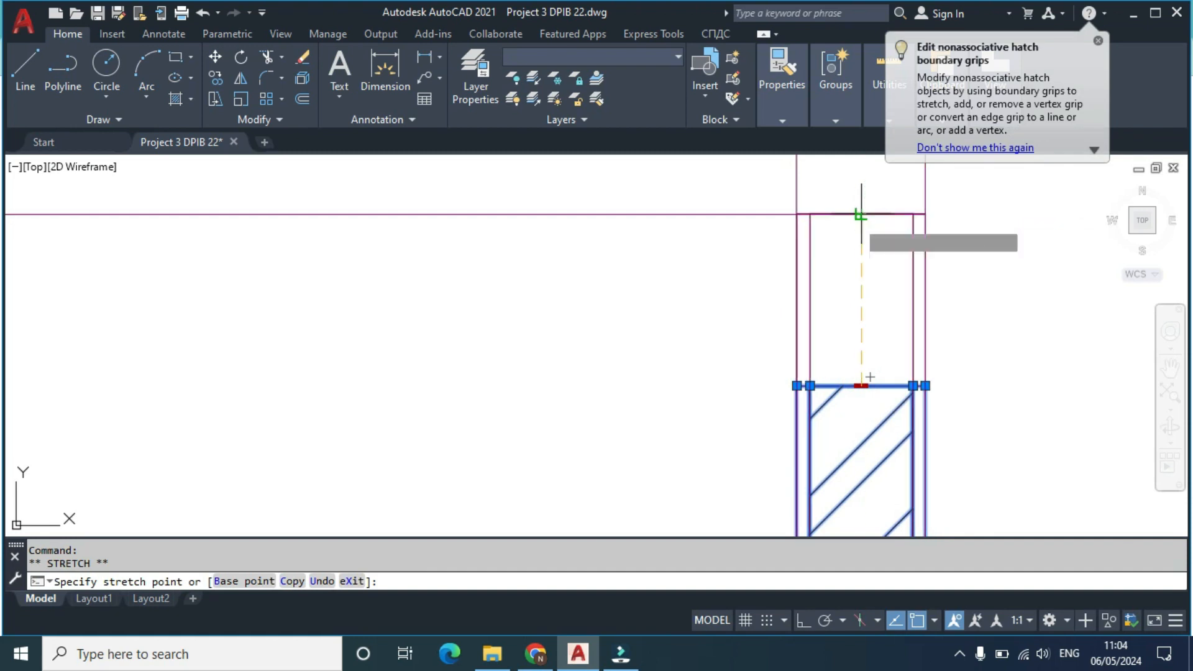
click(861, 215)
key(Escape)
scroll(746, 306, down, 6)
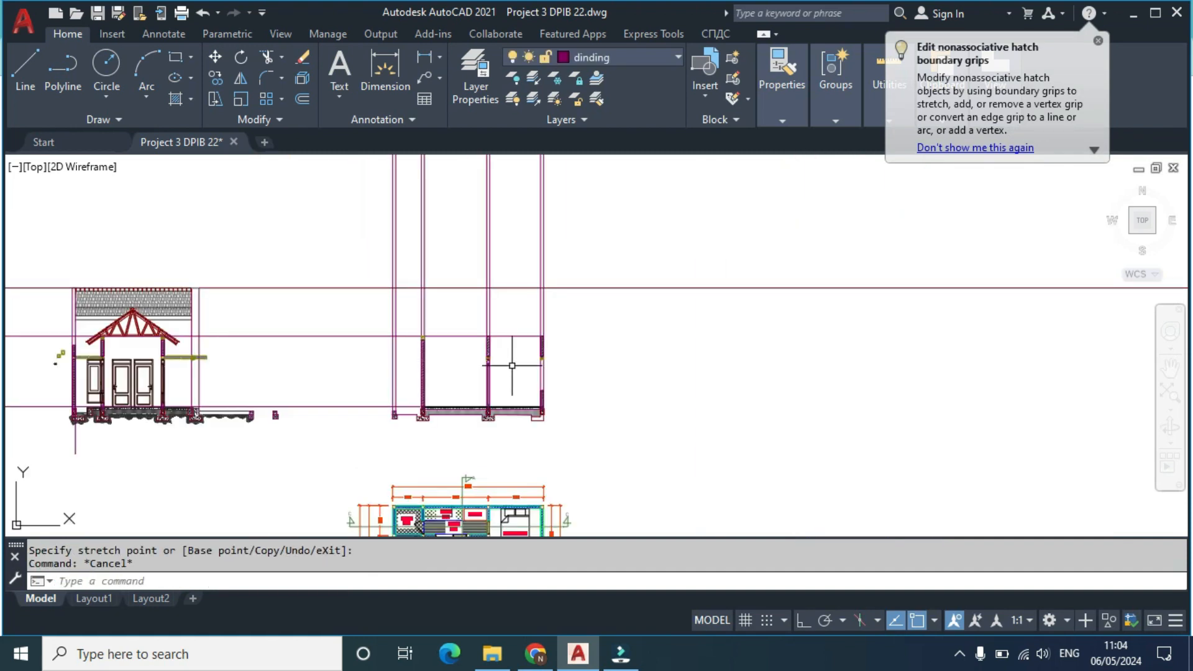
Step: Copy the horizontal wall-height guide line from the ring beam's top corner to the peak of the roof truss
scroll(734, 314, up, 4)
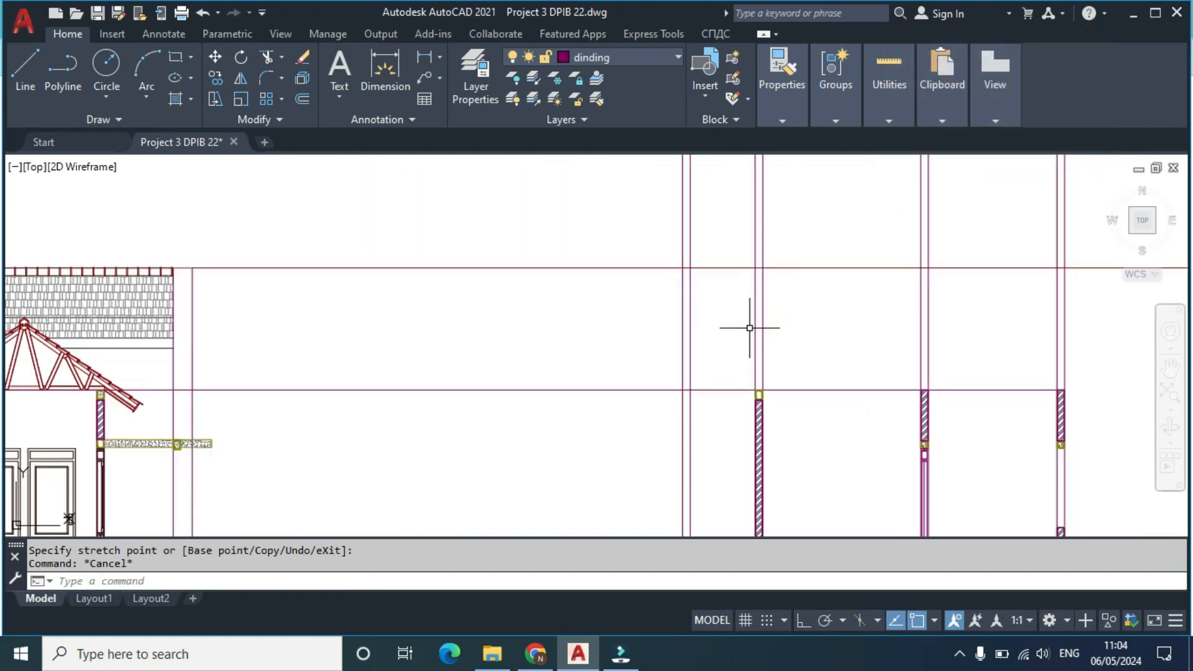
middle_drag(388, 361, 713, 299)
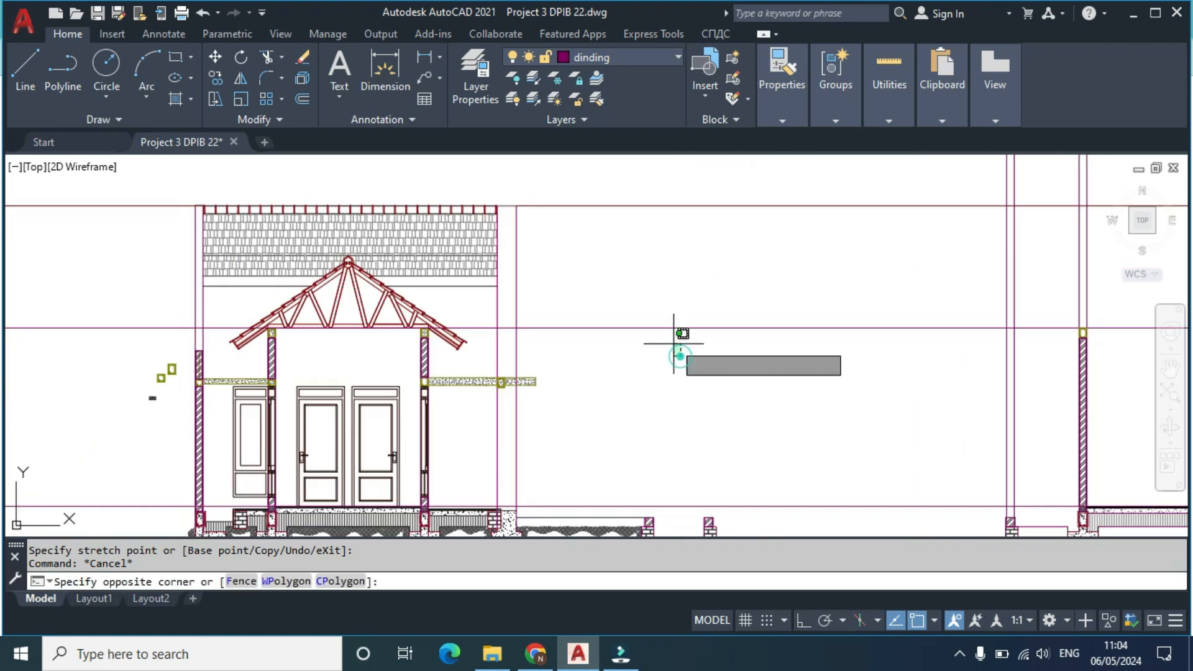
click(635, 284)
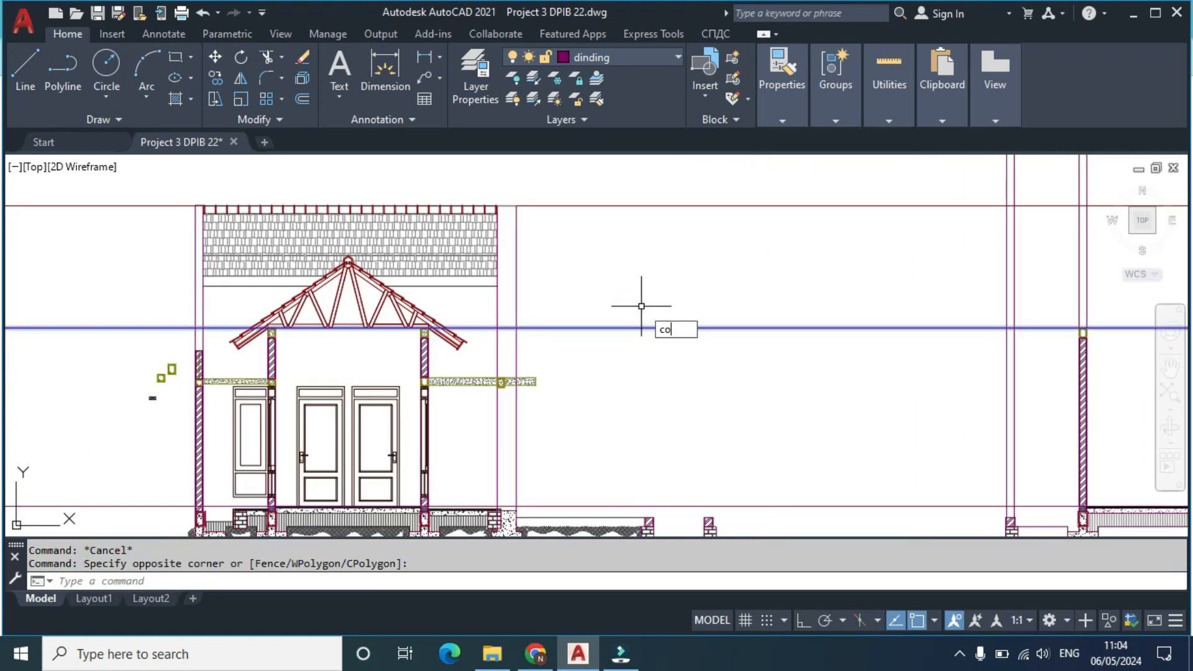
key(Return)
scroll(445, 328, up, 6)
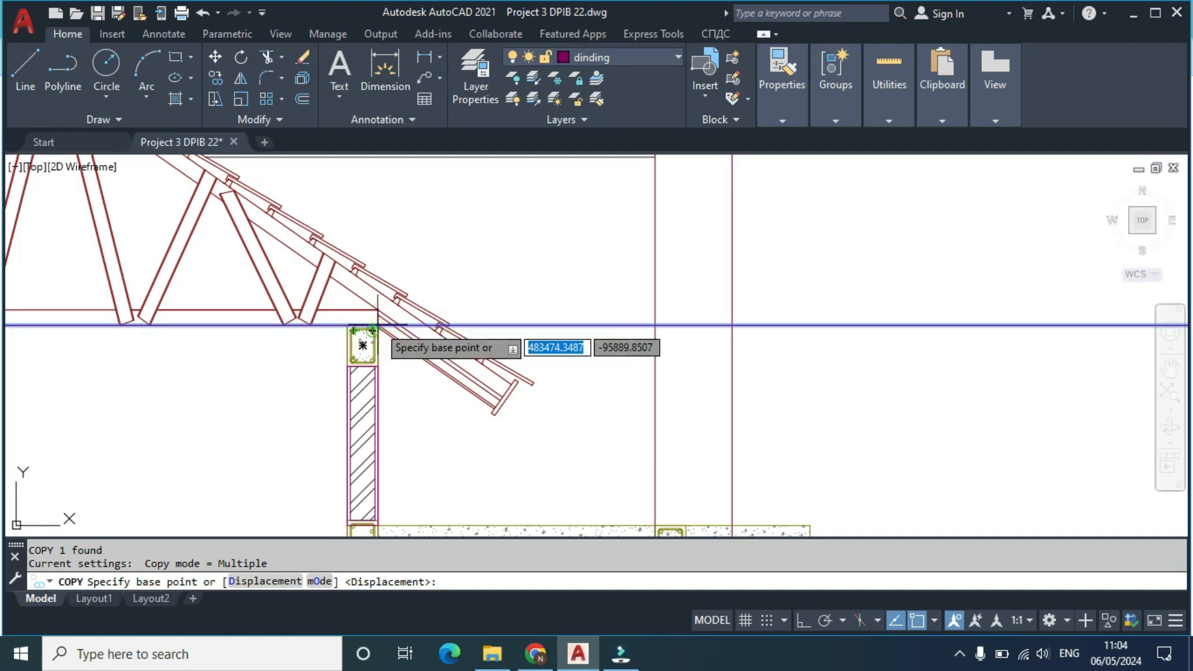
click(378, 323)
scroll(251, 286, down, 5)
scroll(381, 261, up, 6)
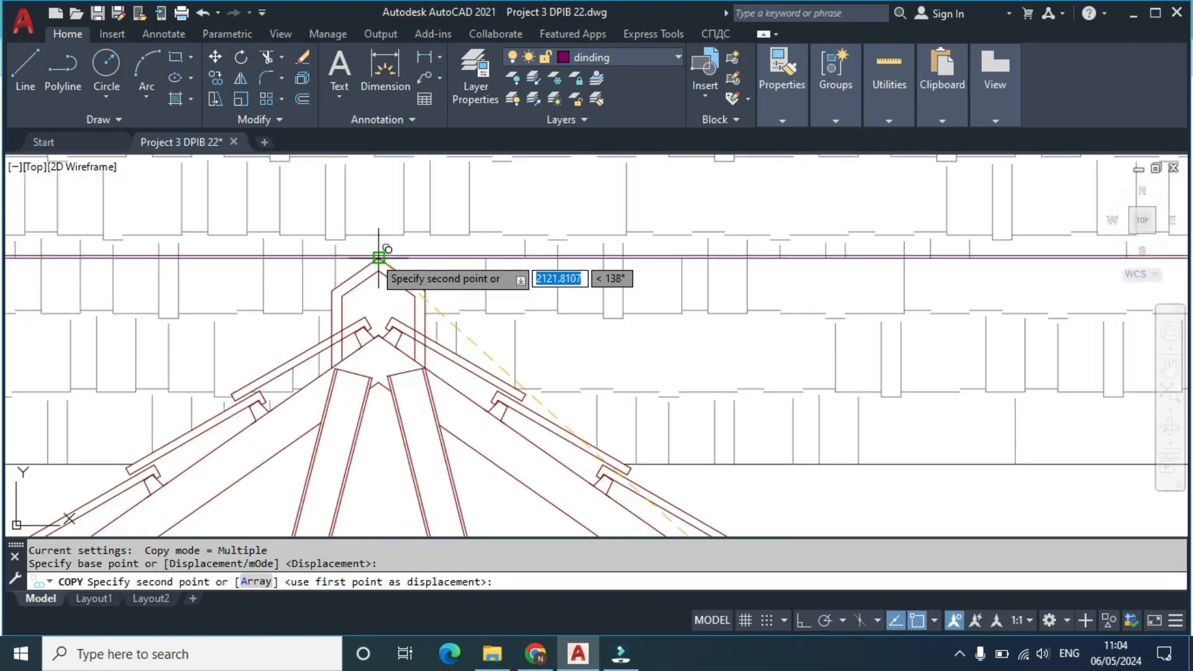
scroll(398, 274, up, 3)
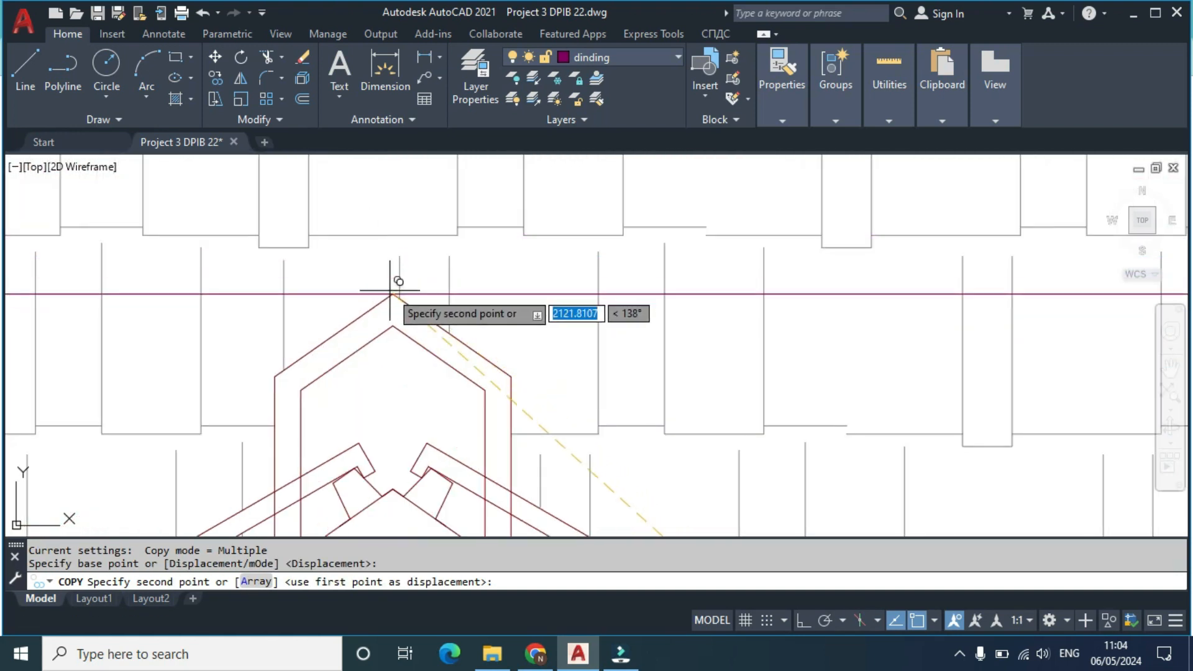
click(392, 294)
scroll(545, 299, down, 8)
key(Escape)
Step: Copy the reinforced beam section by its lower right corner onto the ridge-height line directly above its wall
scroll(1013, 339, down, 6)
middle_drag(1013, 339, 532, 335)
middle_drag(935, 365, 627, 348)
scroll(754, 317, up, 2)
middle_drag(807, 347, 657, 308)
scroll(647, 362, up, 4)
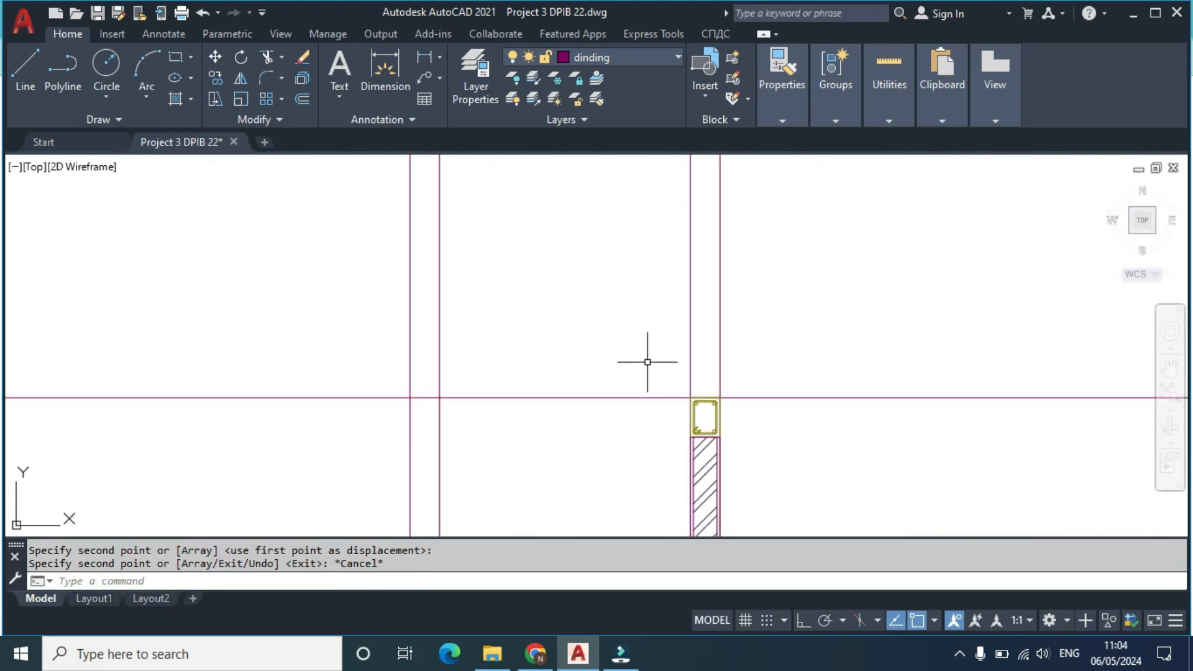
click(770, 457)
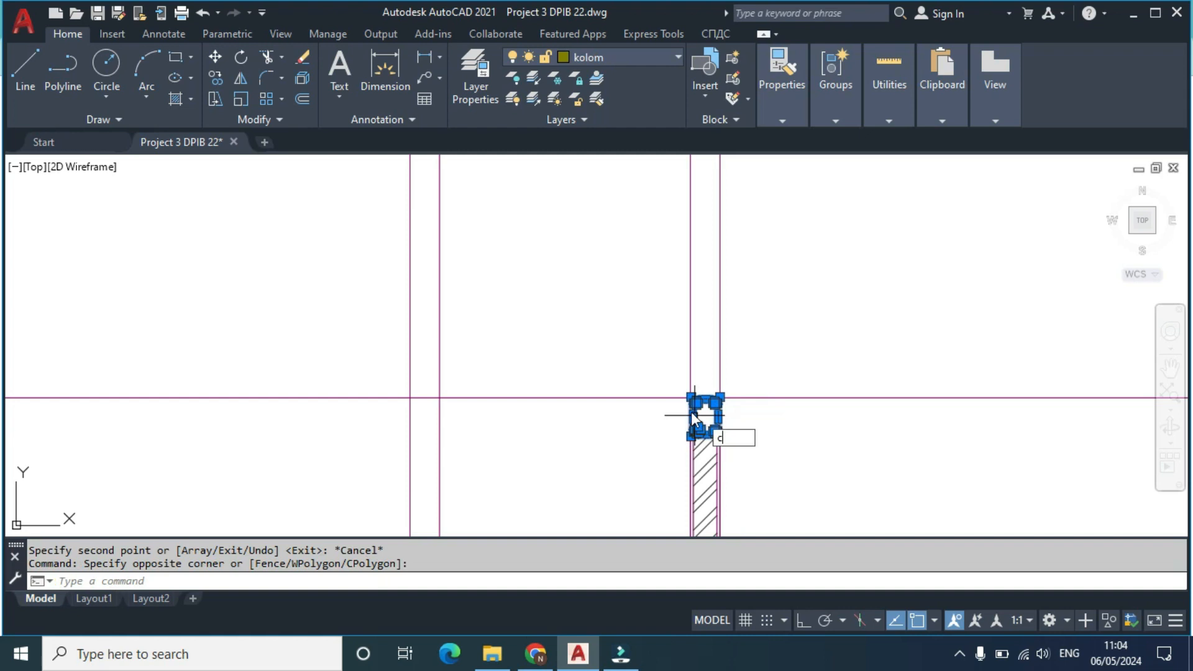
text(co)
key(Return)
scroll(718, 450, up, 5)
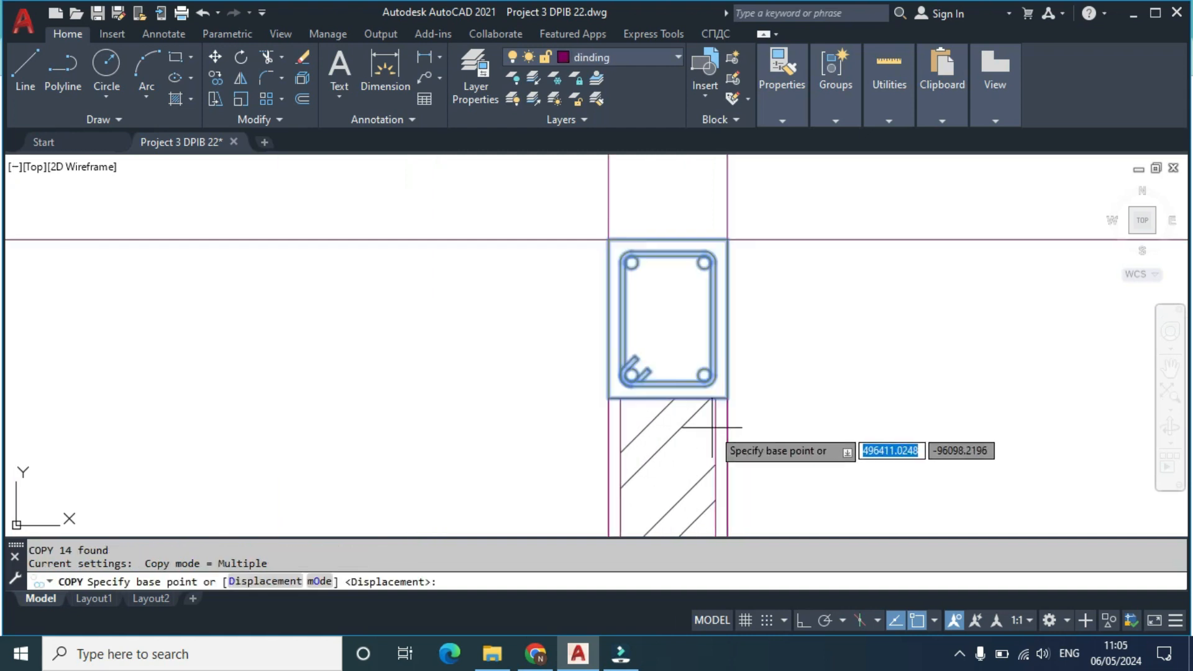
click(727, 398)
scroll(667, 320, down, 7)
scroll(659, 248, up, 5)
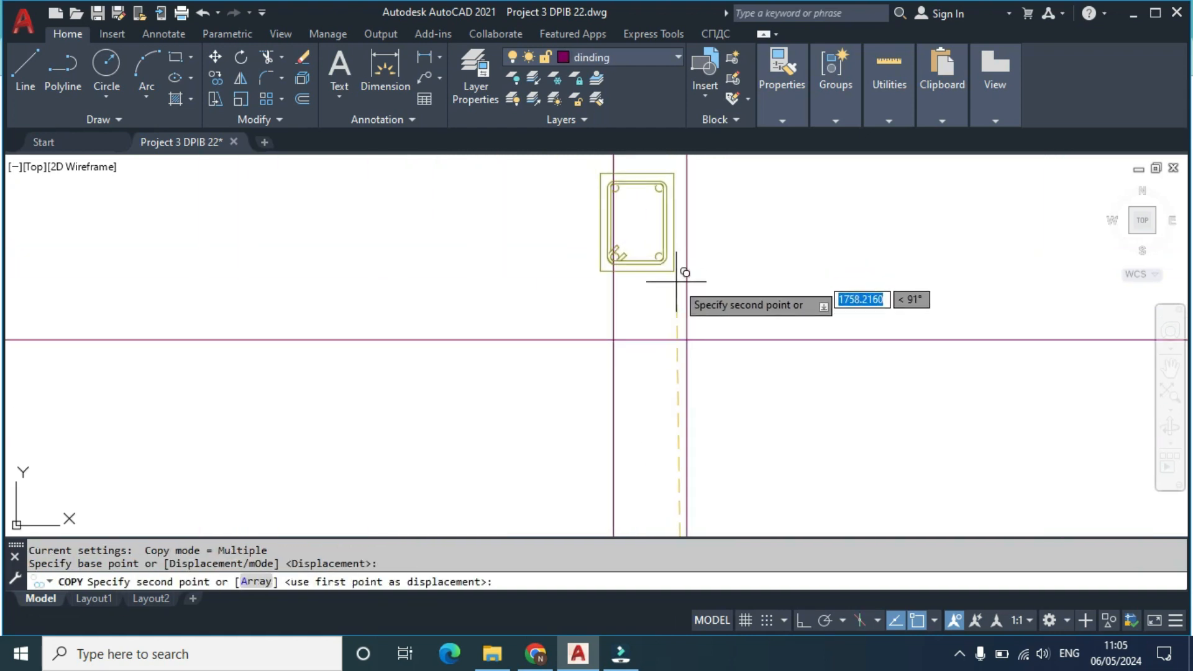
click(686, 340)
Step: Place another copy of the reinforced beam section on the ridge-height line above the middle wall, aligned to its right face
scroll(696, 339, down, 4)
middle_drag(788, 339, 494, 332)
scroll(640, 335, up, 5)
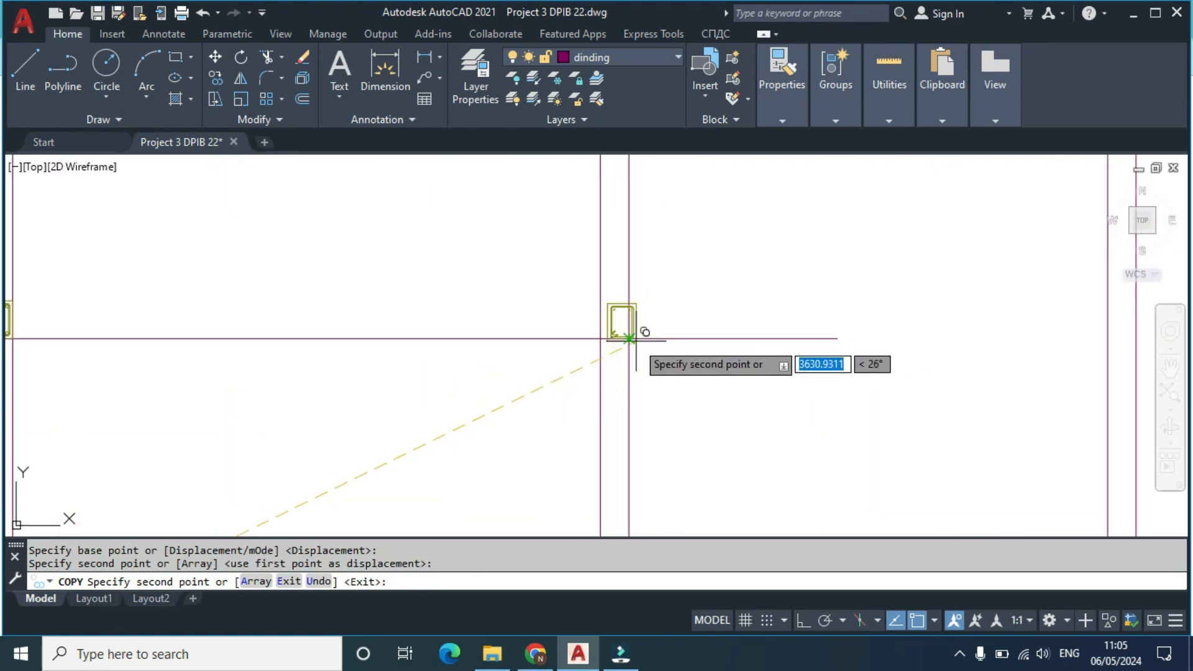
click(629, 339)
scroll(621, 330, down, 3)
key(Escape)
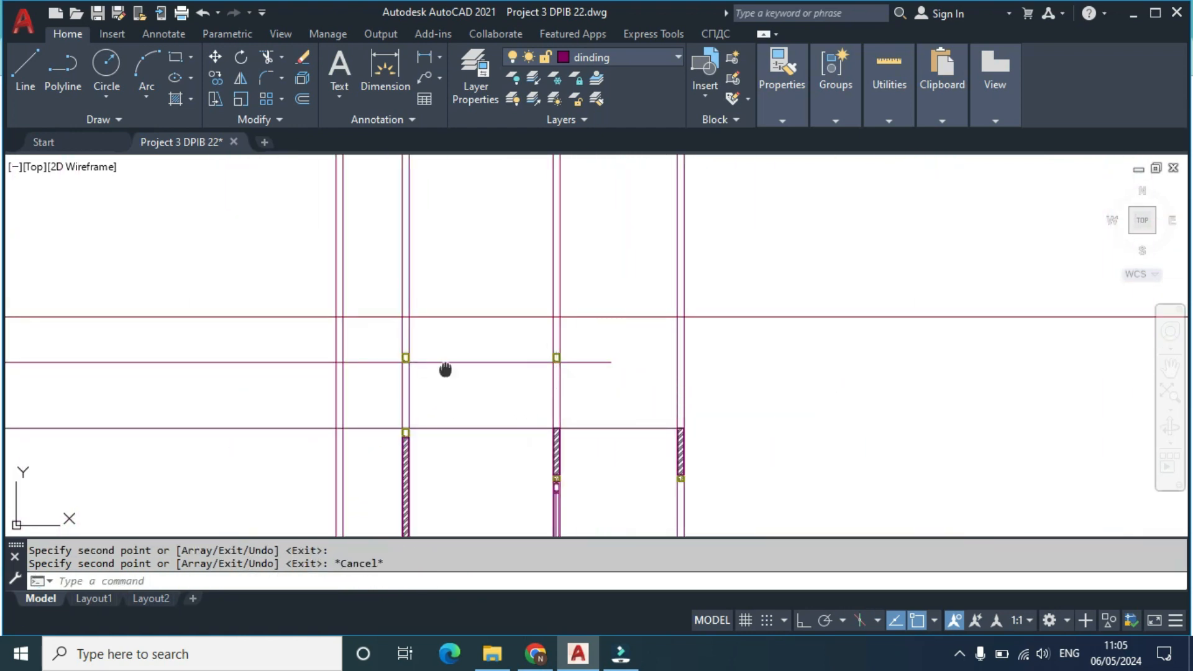
Step: Copy the horizontal ridge-height line from the peak of the ridge cap to the apex of the truss rafters
scroll(496, 255, up, 2)
scroll(500, 255, up, 1)
middle_drag(503, 267, 607, 182)
scroll(585, 268, down, 2)
middle_drag(583, 230, 607, 256)
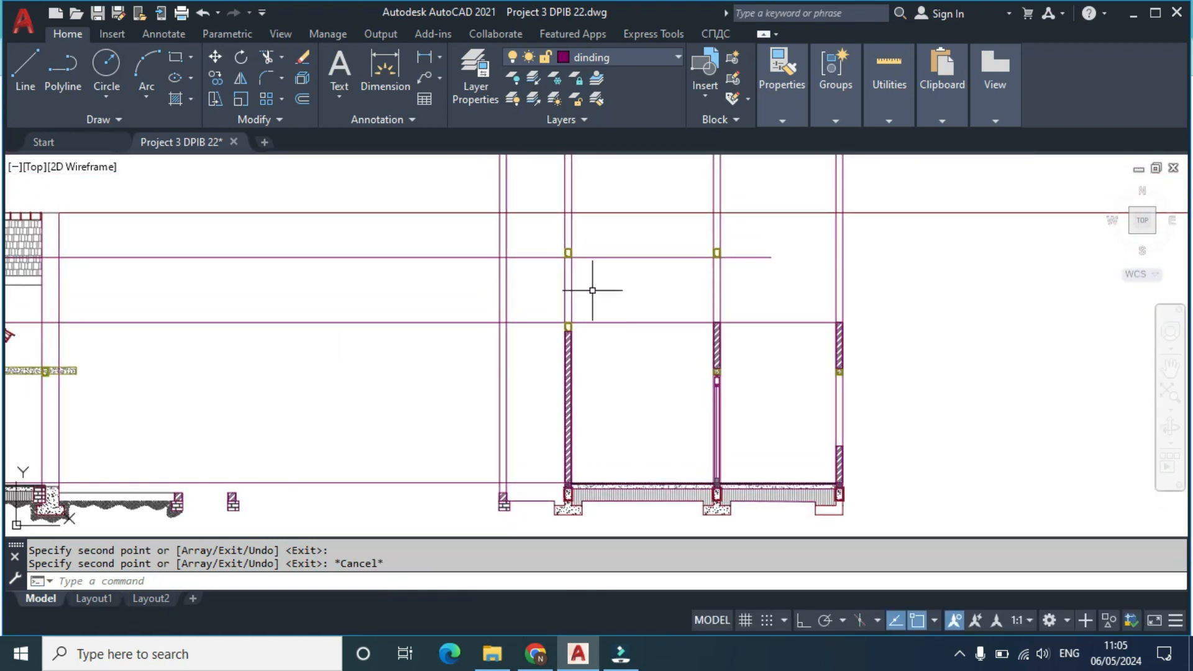
scroll(592, 290, down, 3)
scroll(562, 268, up, 2)
scroll(173, 286, up, 4)
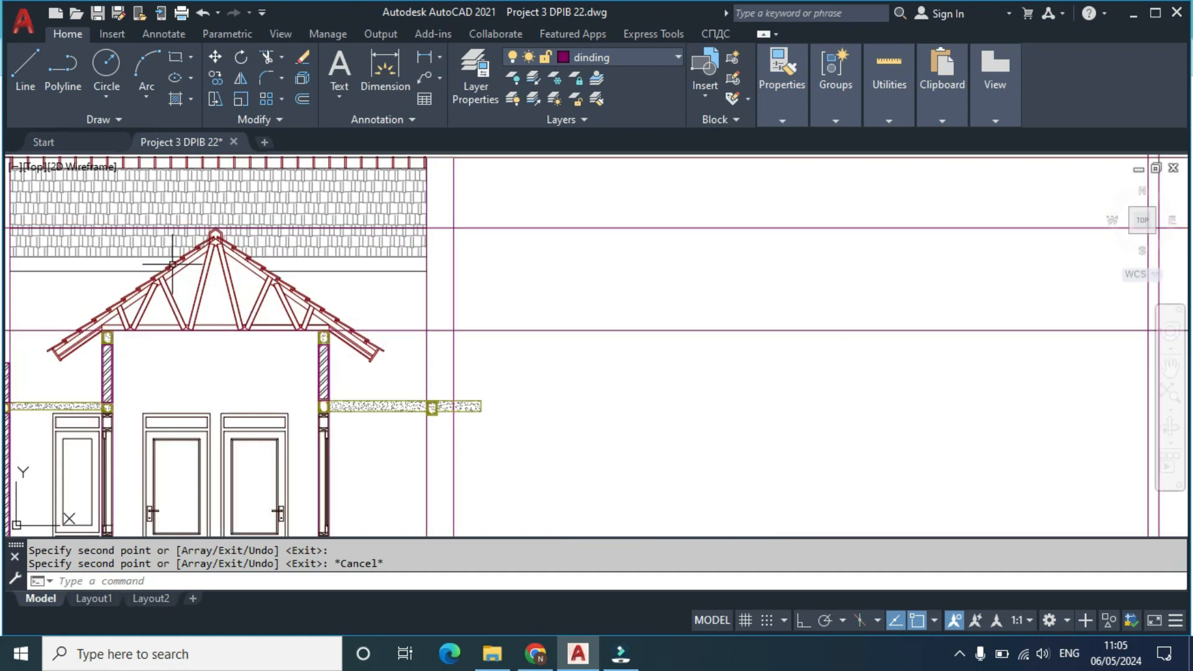
scroll(284, 231, up, 2)
click(281, 228)
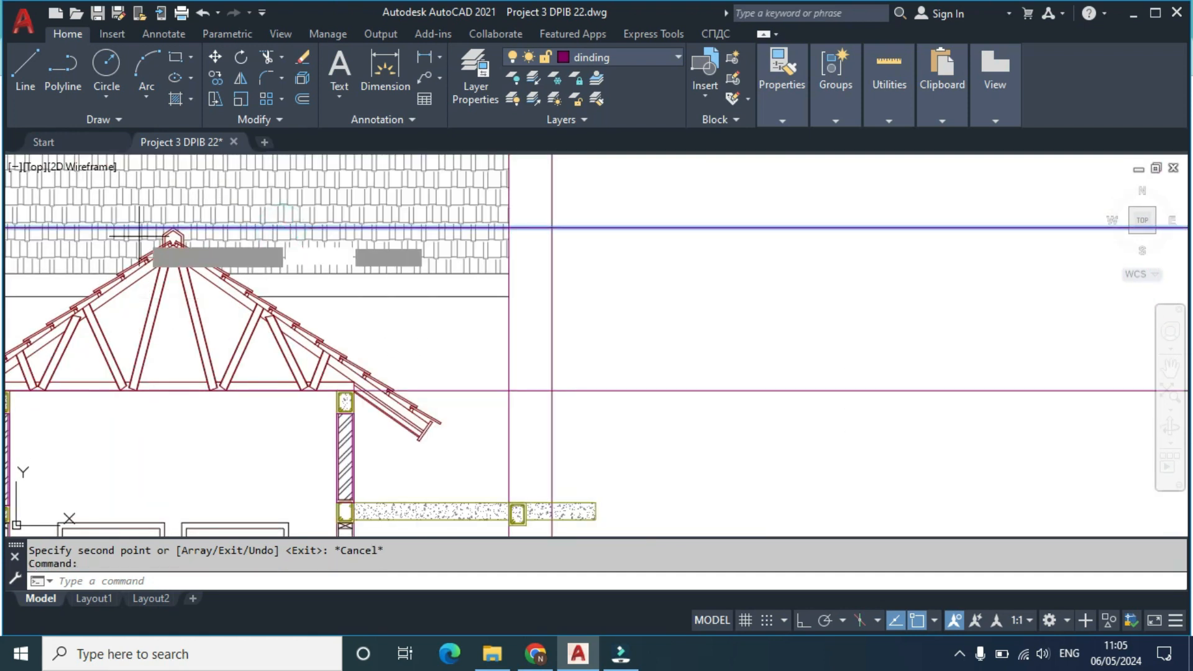
text(co)
key(Return)
scroll(187, 230, up, 2)
scroll(205, 236, up, 2)
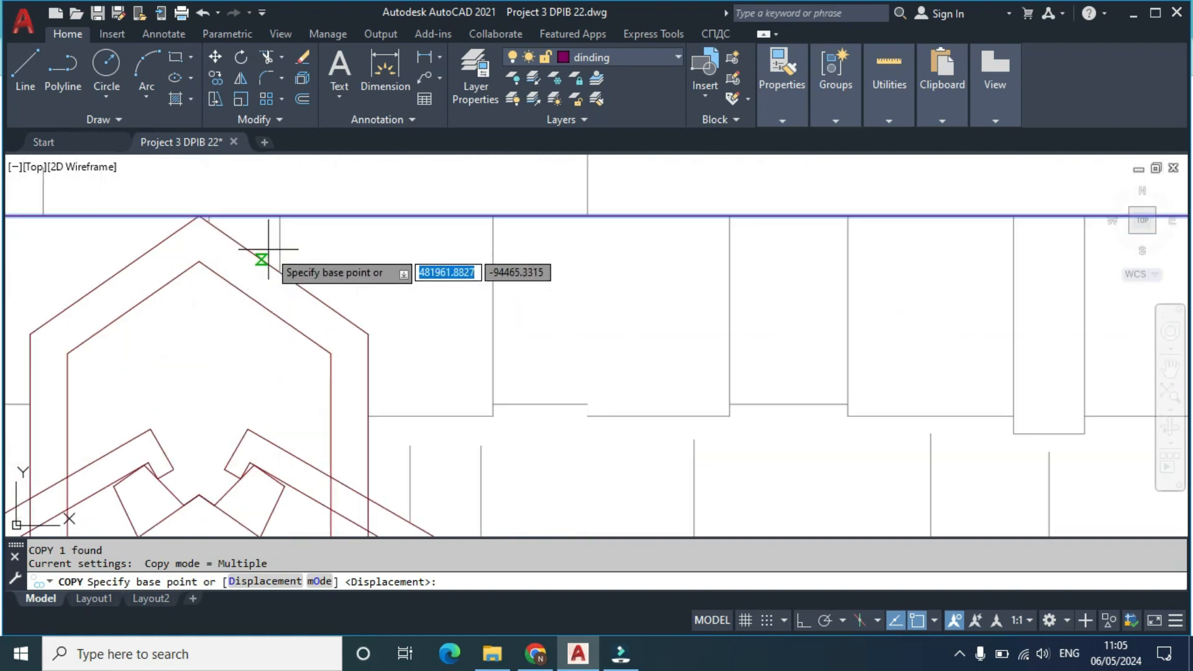
click(200, 216)
scroll(245, 398, up, 5)
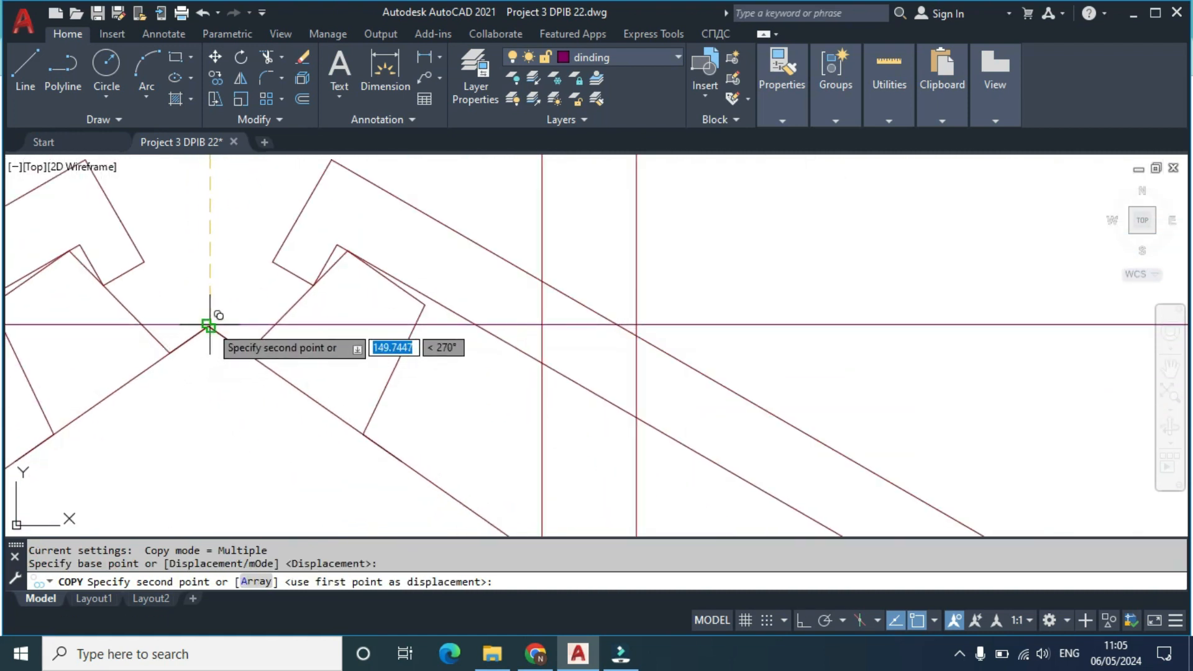
click(209, 327)
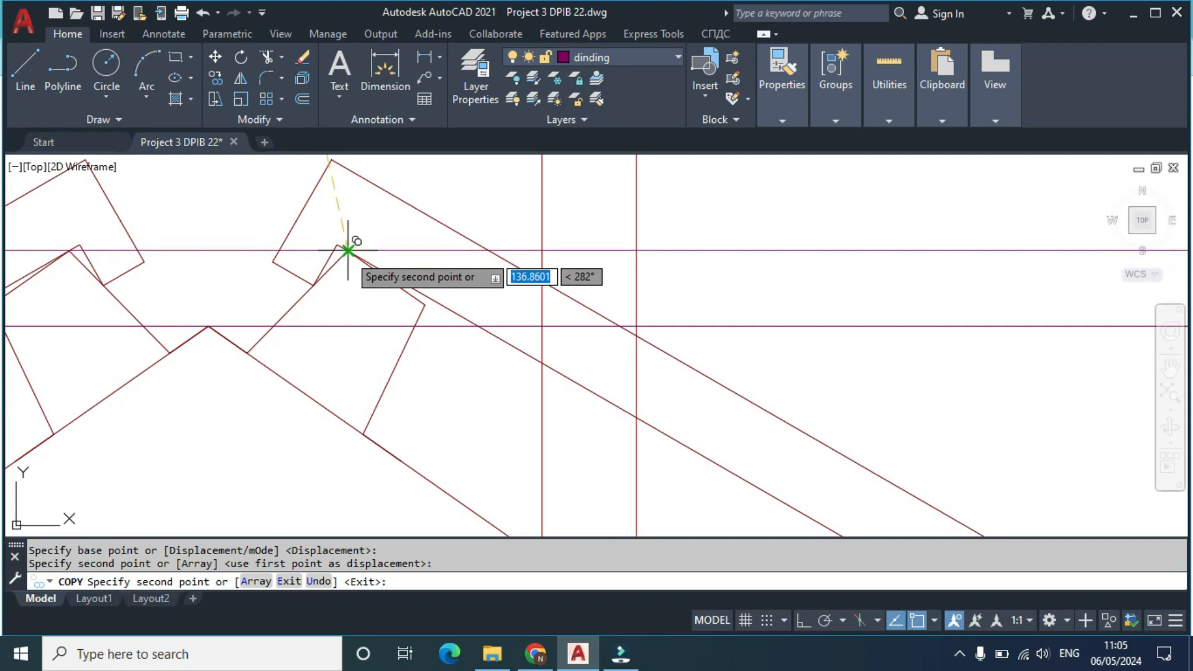
Step: Copy the same guide line to the top corner and the lower foot end of the first batten right of the ridge
click(348, 250)
scroll(403, 334, up, 3)
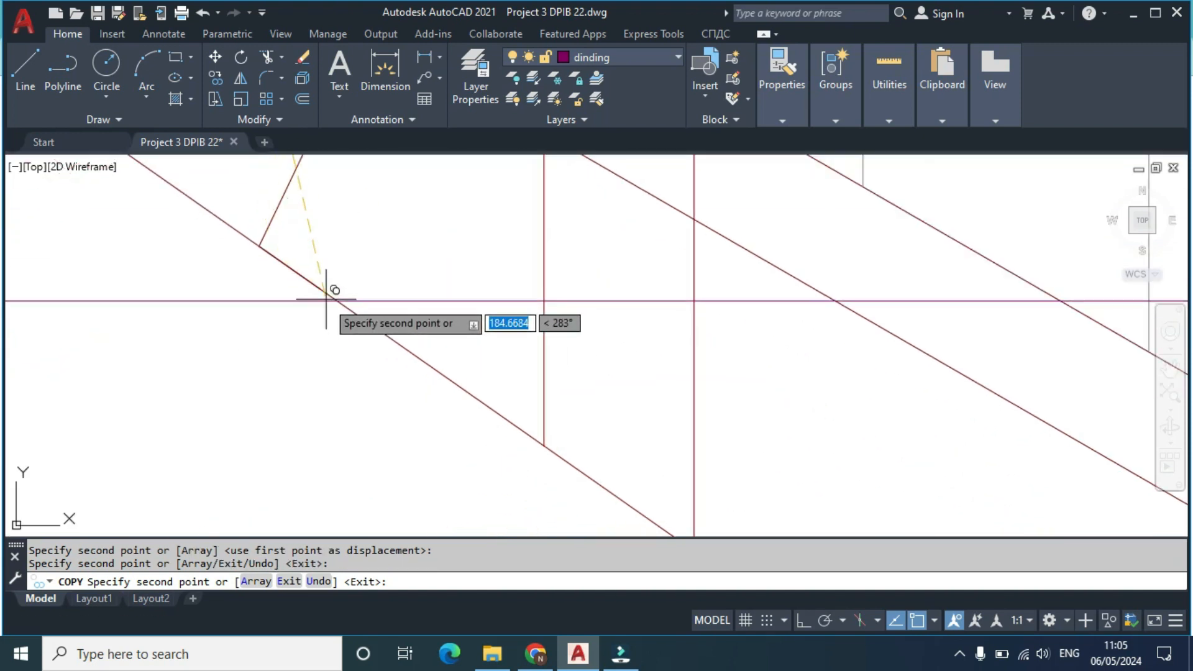
click(321, 289)
Step: Copy the guide line to the second batten's top corner and to the upper and lower ends of its foot on the rafter
scroll(399, 306, down, 3)
scroll(445, 285, up, 3)
scroll(531, 364, up, 3)
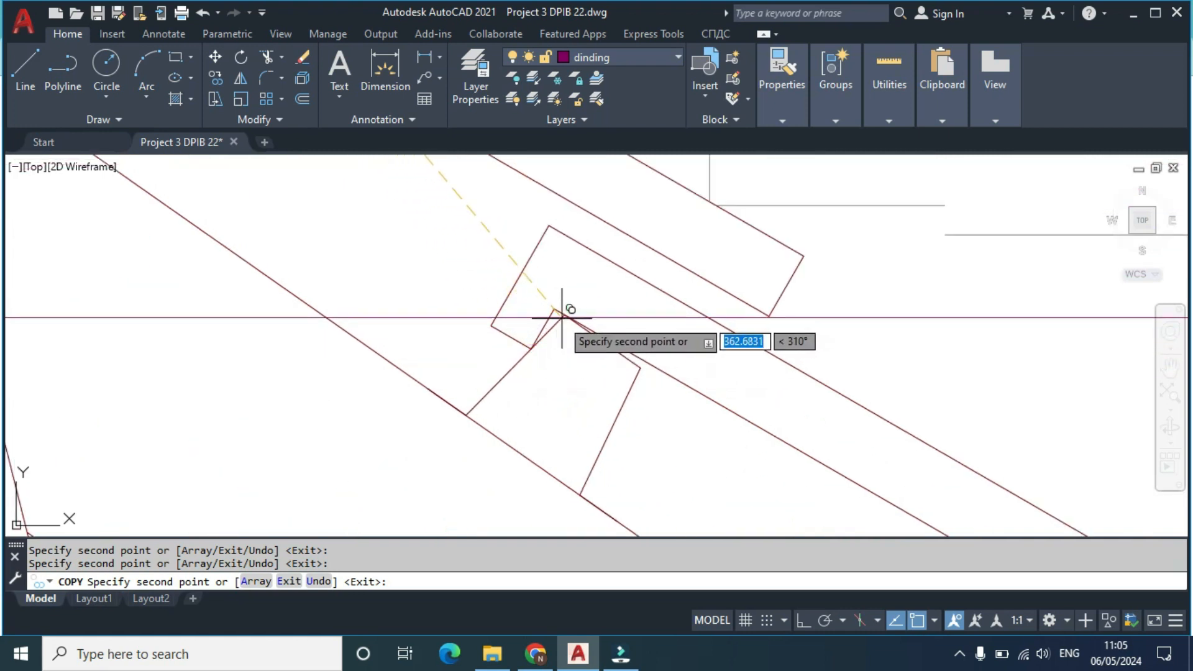
middle_drag(481, 350, 443, 242)
scroll(367, 300, up, 2)
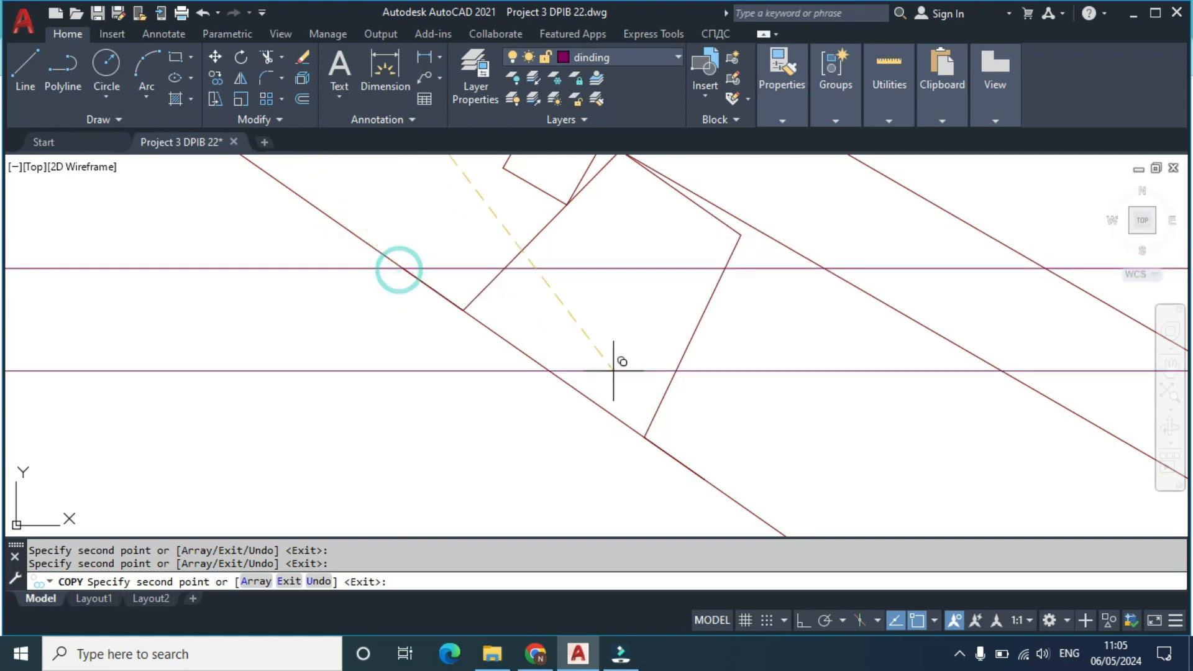
middle_drag(671, 389, 559, 301)
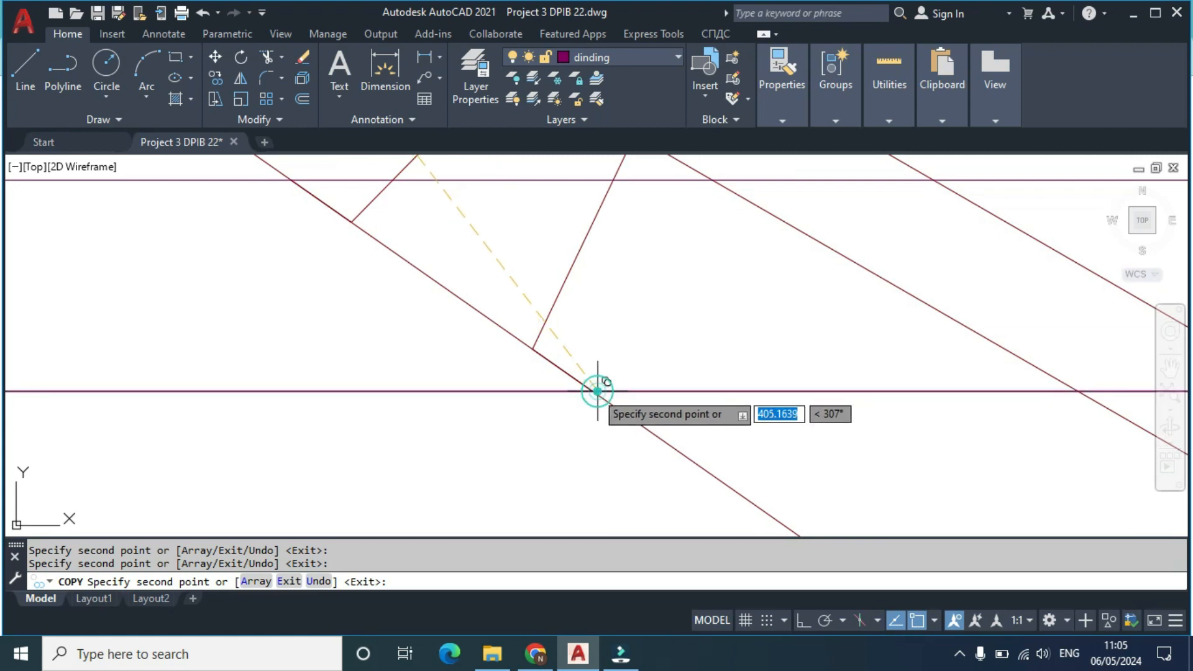
scroll(583, 392, down, 3)
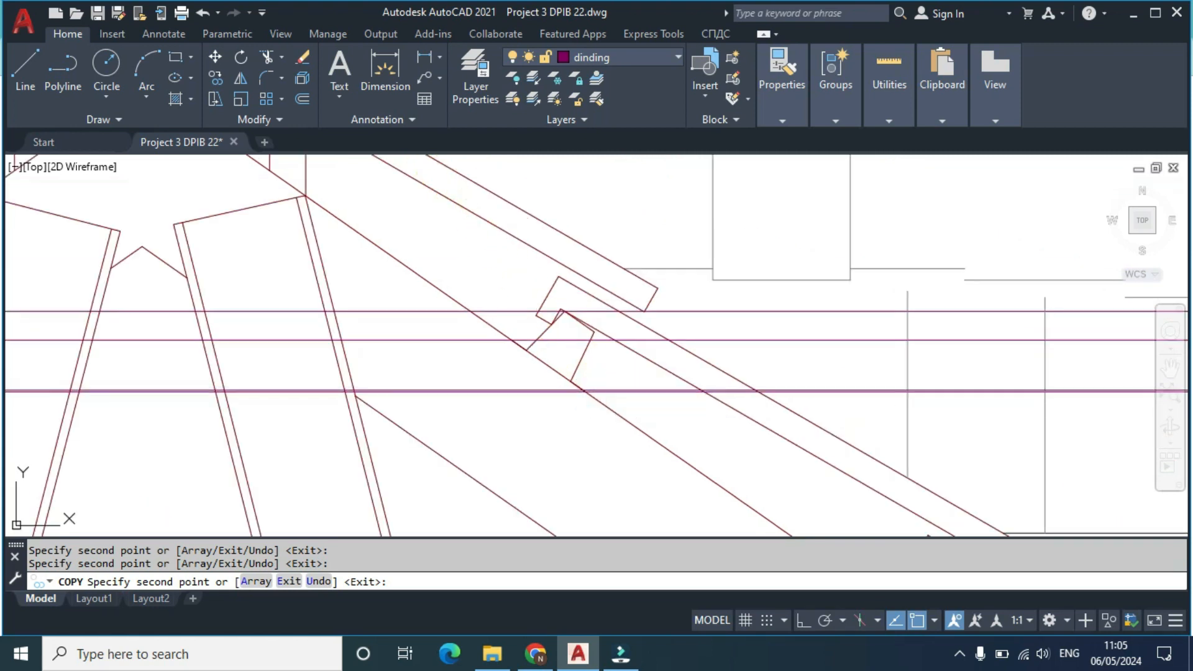
Step: Copy the second batten's three guide lines by its top corner to the next two battens down the slope
click(416, 337)
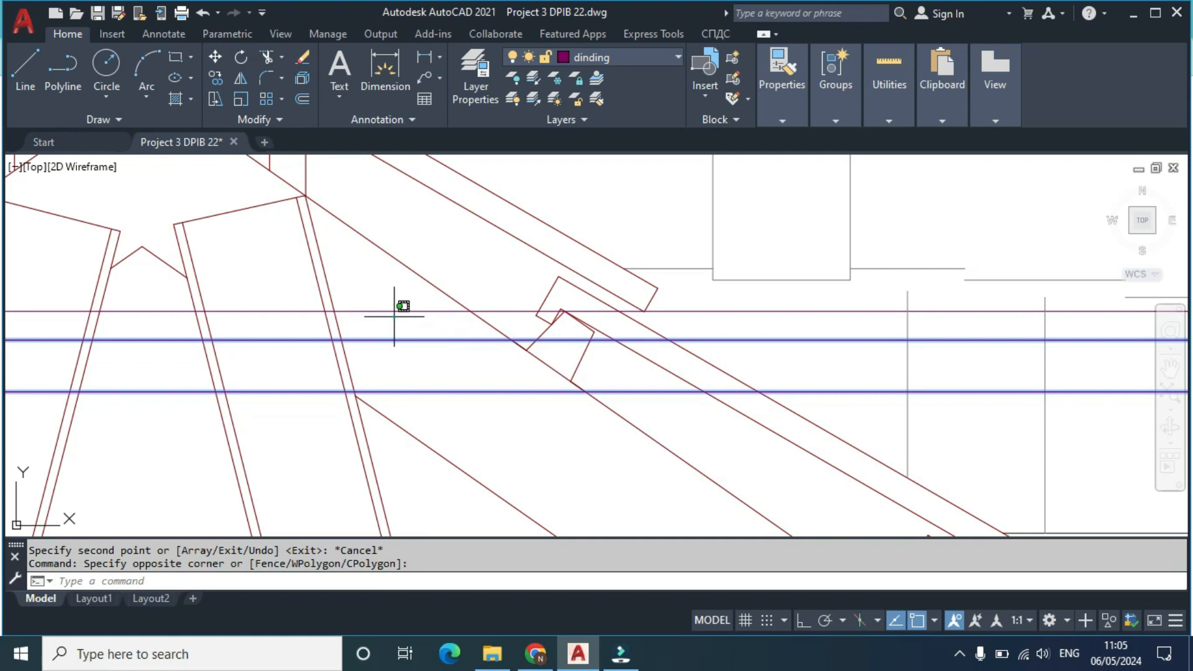
drag(394, 317, 388, 308)
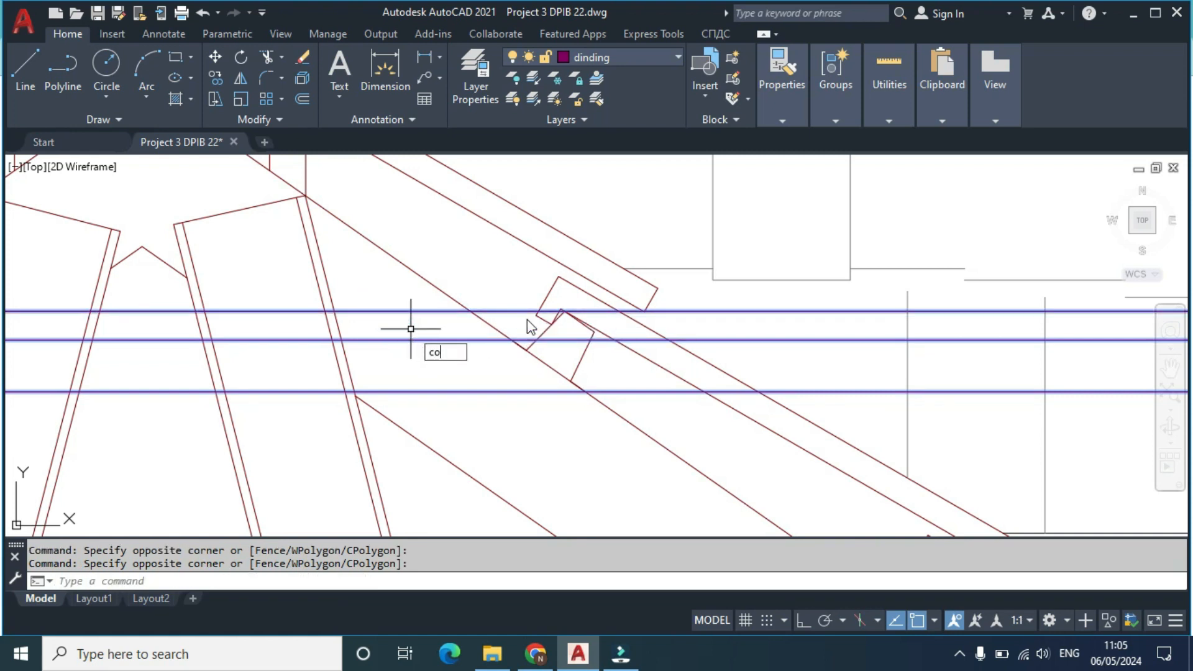
key(Return)
scroll(559, 348, up, 3)
click(583, 311)
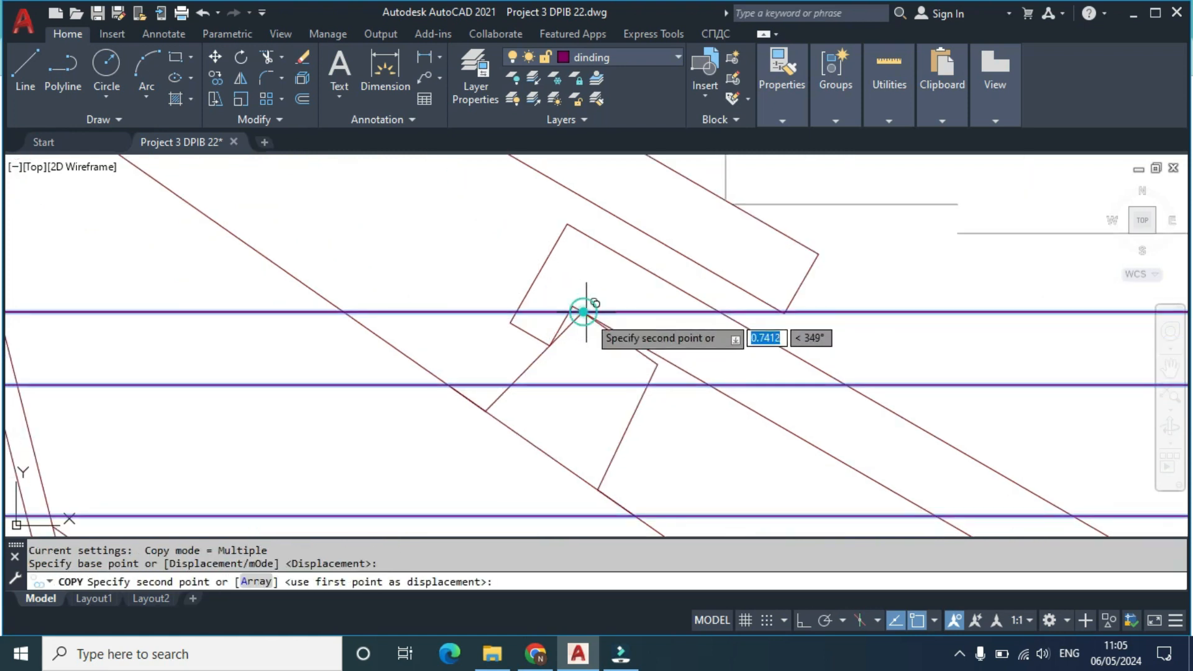
scroll(677, 384, down, 1)
middle_drag(727, 400, 445, 217)
scroll(780, 445, down, 1)
middle_drag(780, 445, 585, 283)
scroll(655, 362, up, 3)
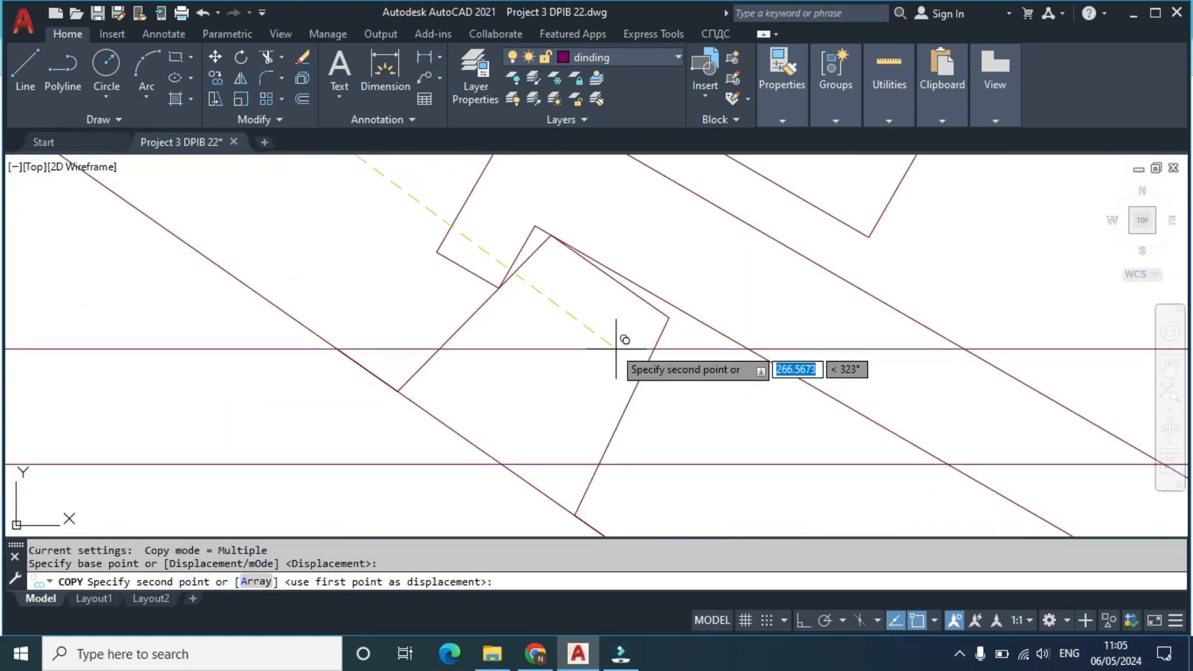
click(548, 236)
scroll(573, 287, down, 3)
scroll(627, 306, up, 3)
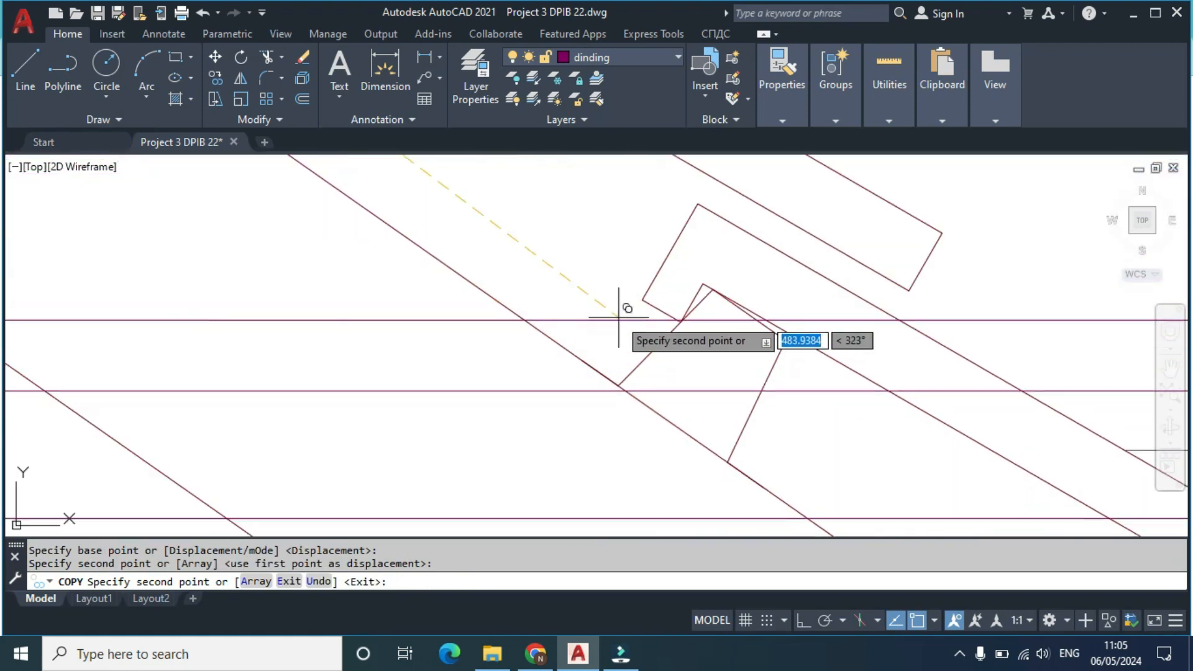
click(714, 289)
Step: Place further copies of the three guide lines at the top corners of the following four battens down the roof slope
scroll(719, 291, down, 3)
scroll(778, 346, up, 4)
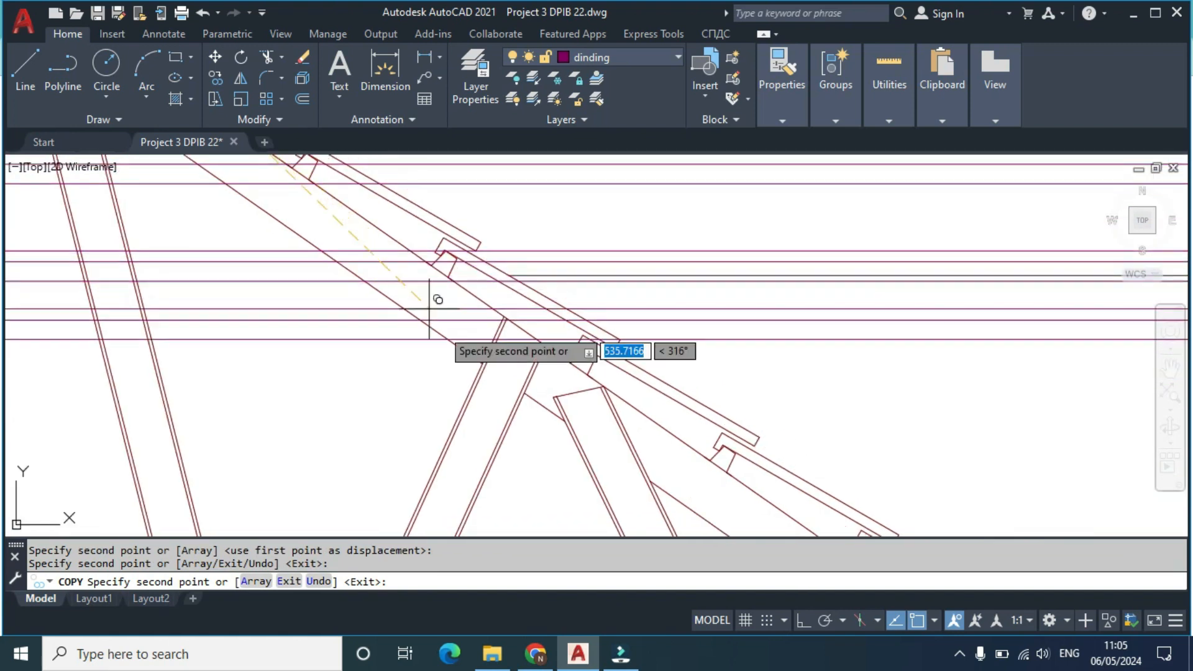
scroll(516, 357, down, 2)
scroll(481, 247, up, 4)
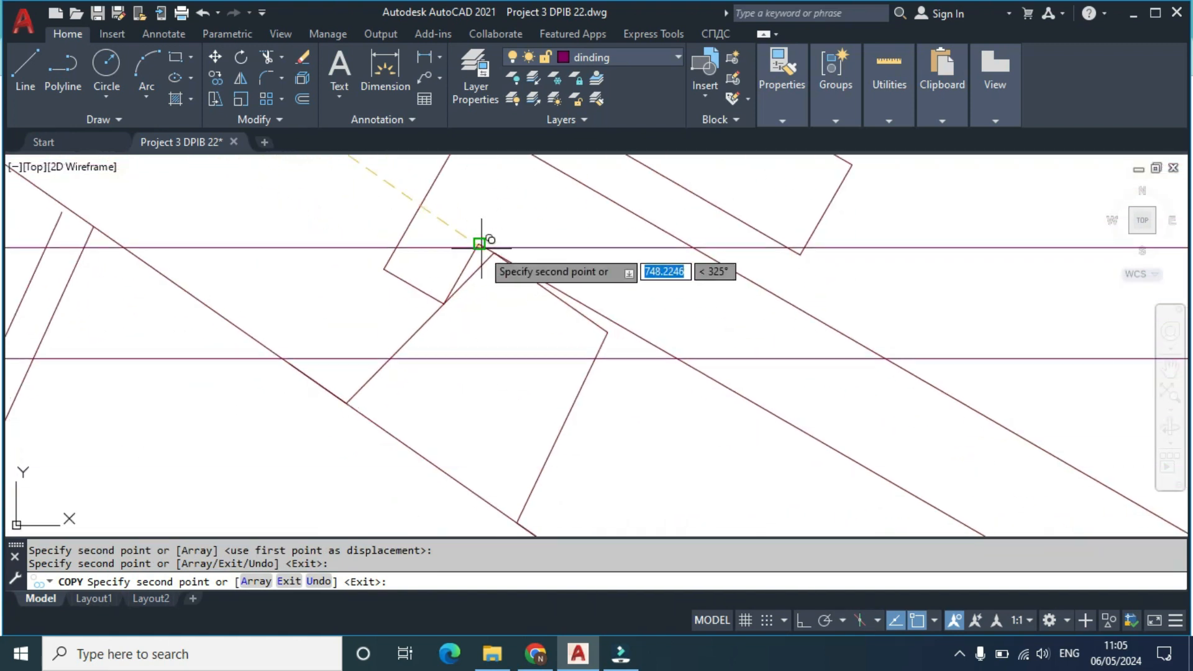
scroll(544, 288, down, 3)
middle_drag(544, 288, 498, 166)
middle_drag(775, 374, 610, 293)
scroll(628, 307, up, 2)
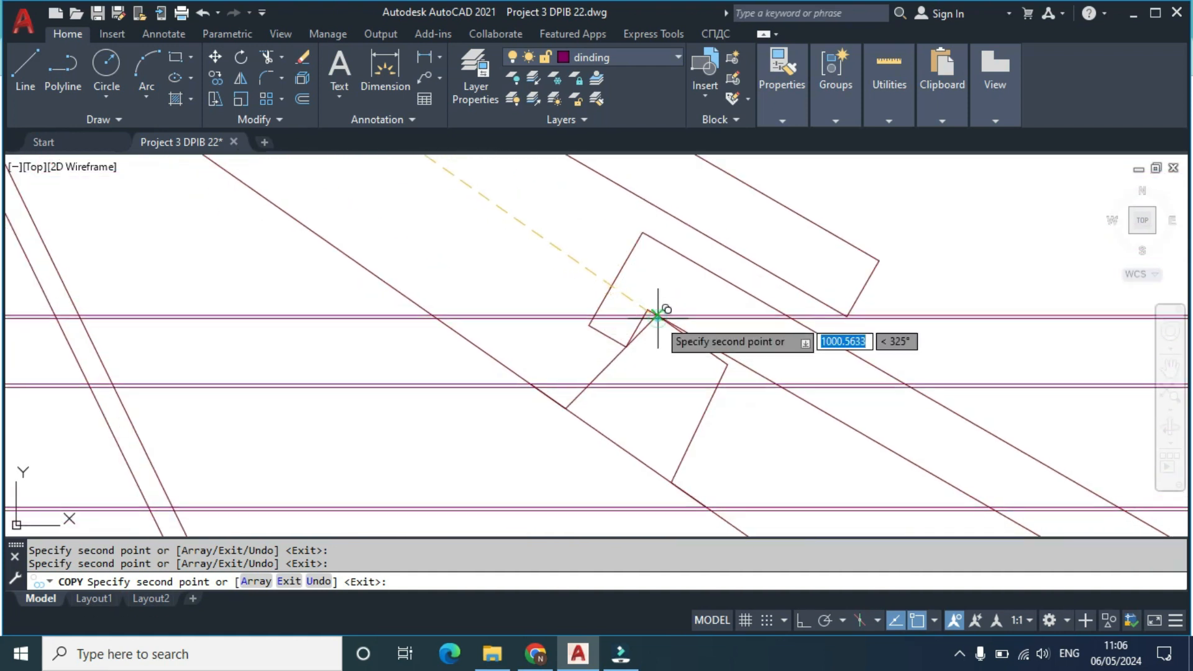
scroll(690, 345, down, 2)
middle_drag(464, 249, 567, 329)
scroll(782, 429, up, 2)
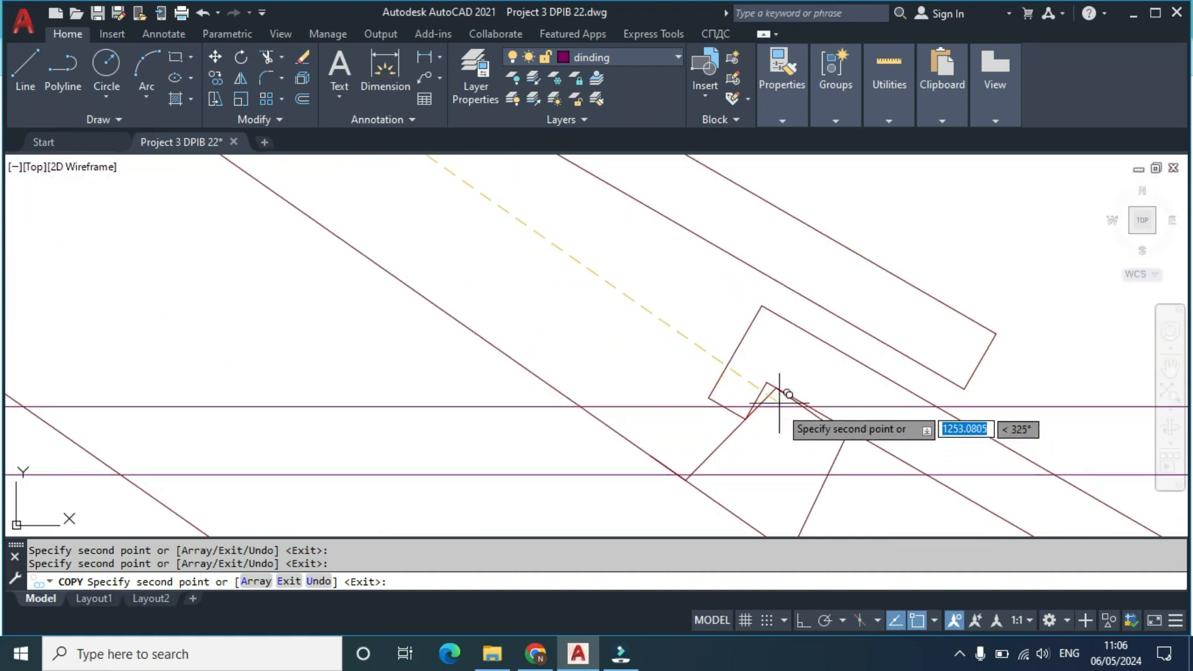
click(777, 388)
scroll(776, 404, down, 3)
middle_drag(775, 404, 551, 270)
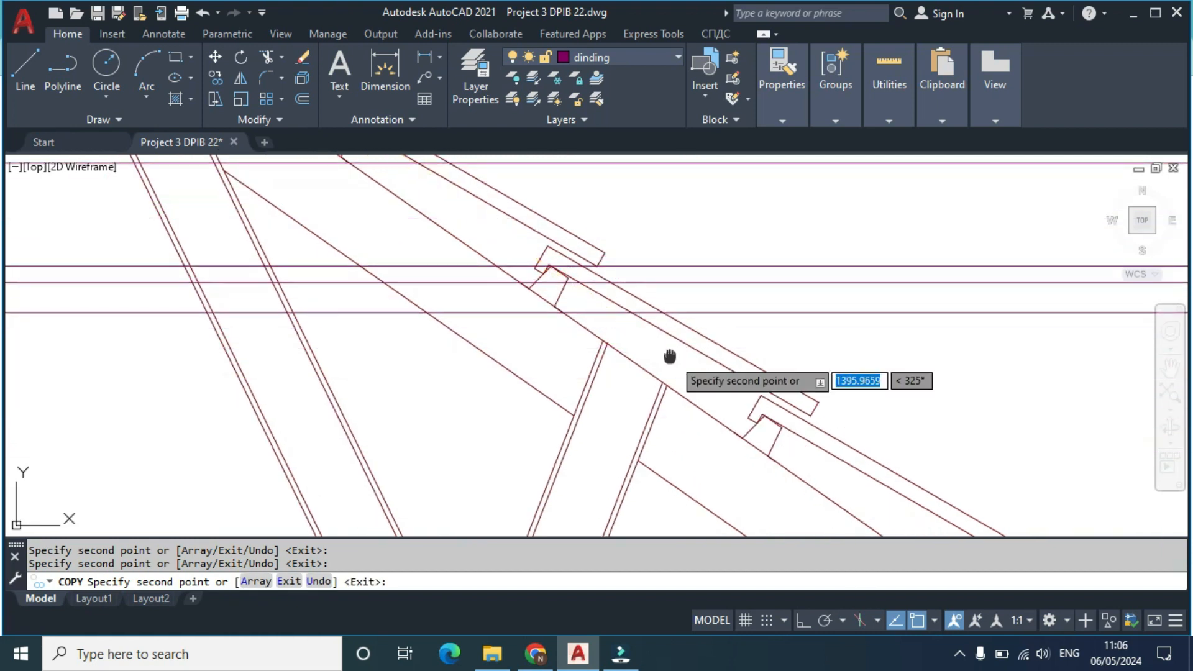
scroll(522, 267, up, 3)
scroll(504, 253, up, 2)
click(492, 244)
Step: Place the three guide lines at the last three battens toward the eave and finish copying
scroll(534, 291, down, 4)
middle_drag(586, 303, 418, 190)
middle_drag(621, 365, 451, 218)
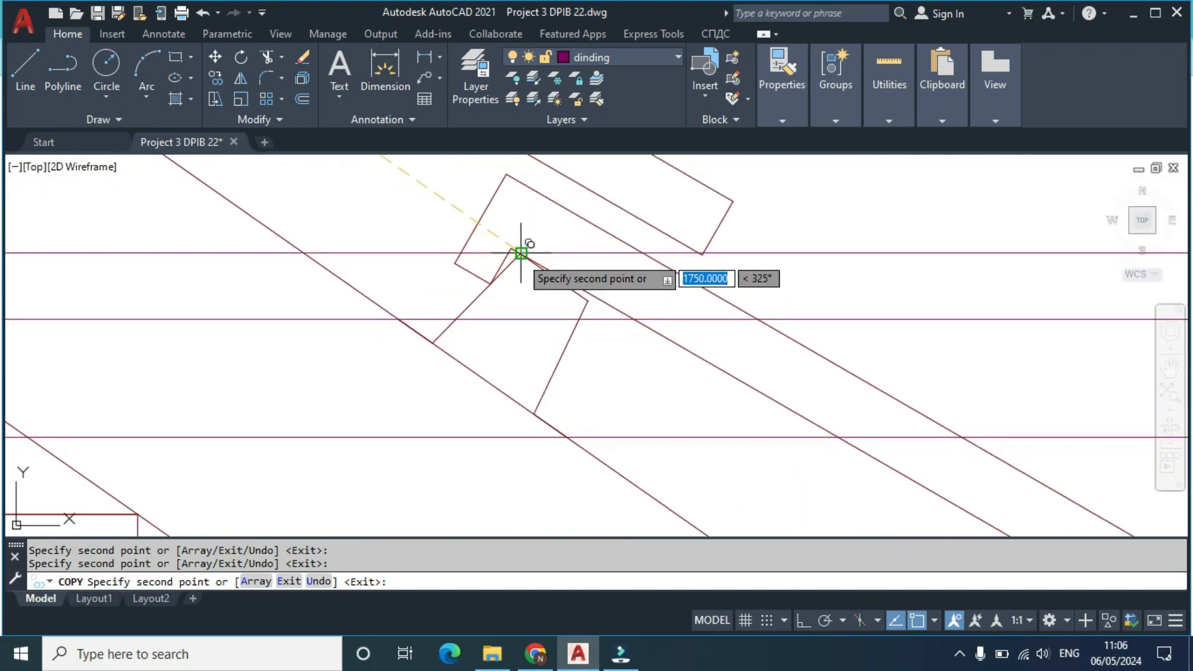
scroll(519, 261, down, 4)
scroll(501, 266, up, 4)
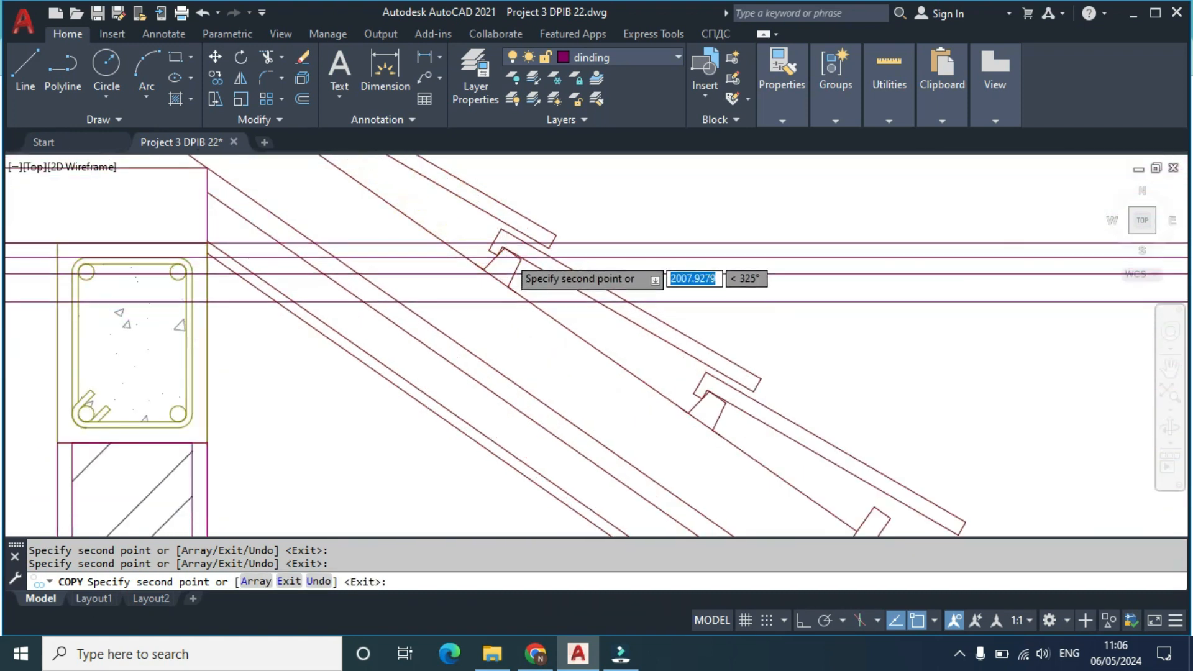
click(479, 225)
scroll(550, 291, down, 4)
middle_drag(602, 306, 469, 221)
scroll(494, 279, up, 2)
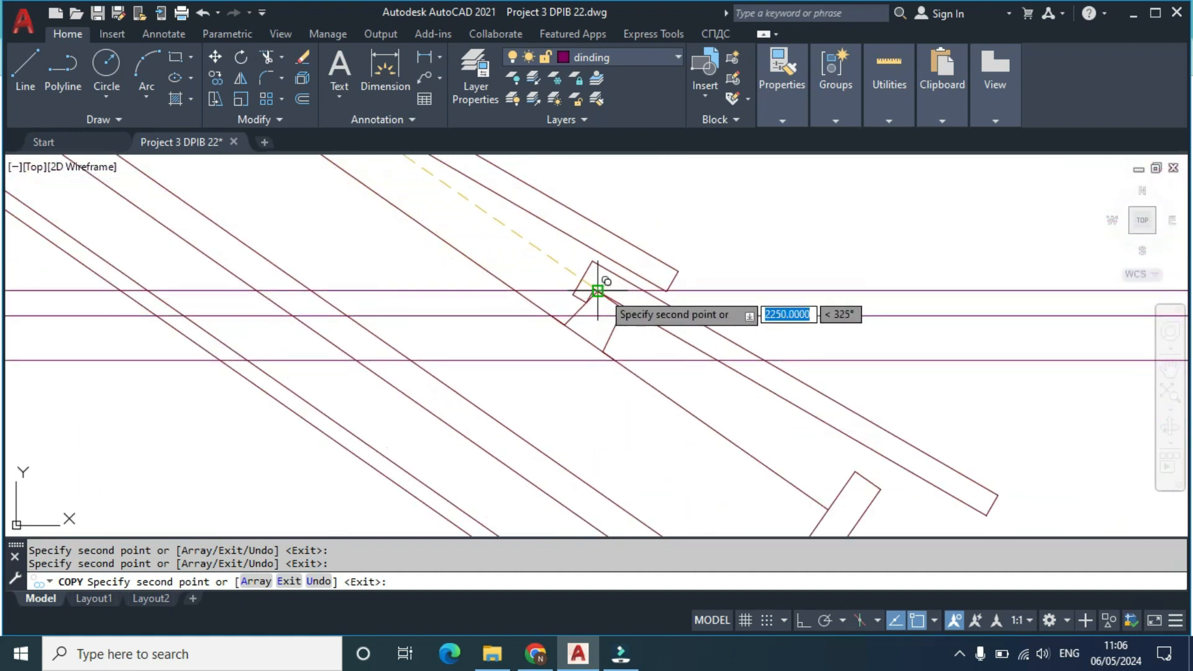
scroll(612, 300, up, 5)
click(577, 278)
scroll(580, 280, down, 7)
middle_drag(632, 288, 539, 220)
key(Escape)
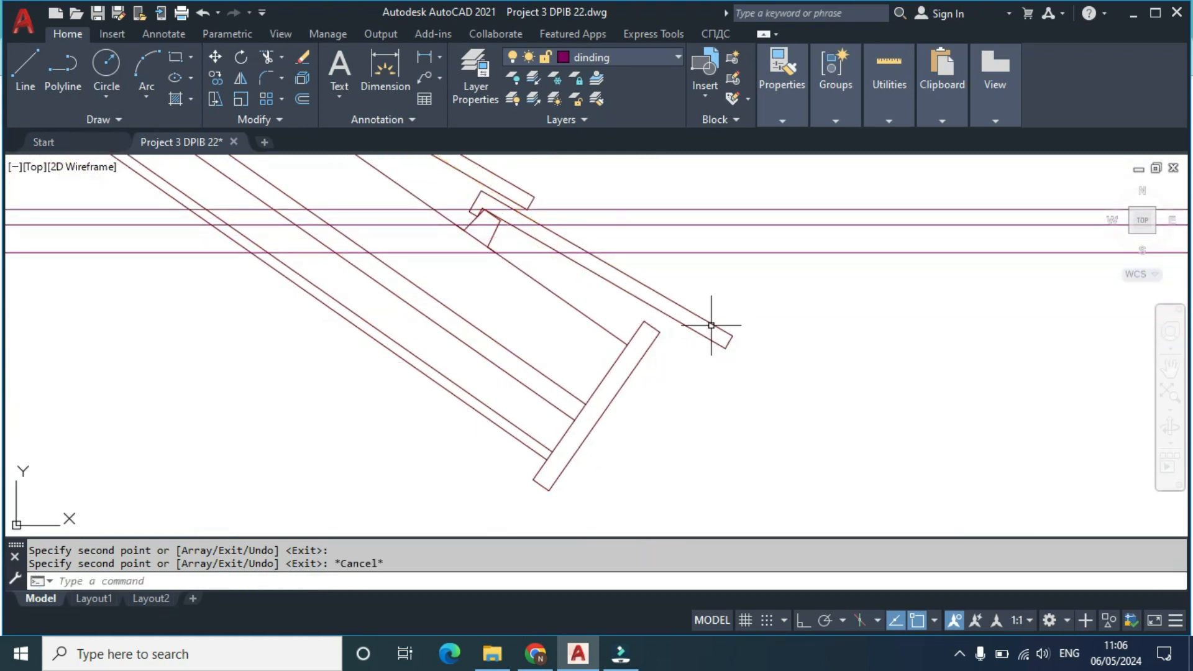
Step: Copy the lowest guide line from the last batten's foot to the top and bottom corners of the fascia board
click(728, 257)
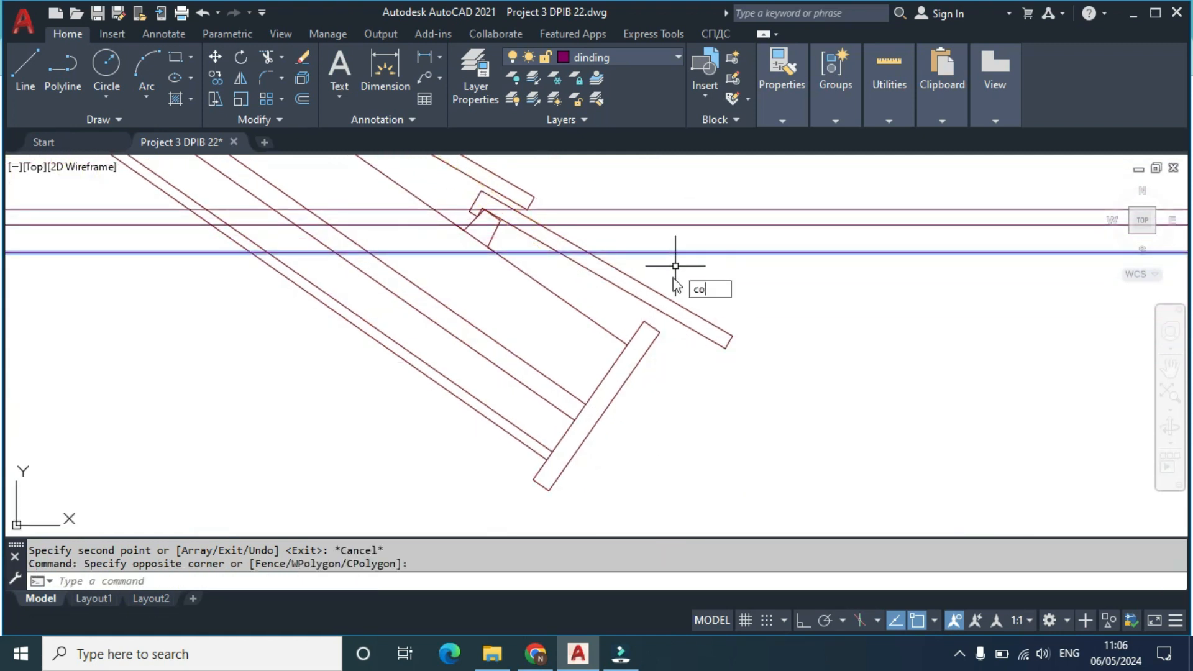
click(491, 249)
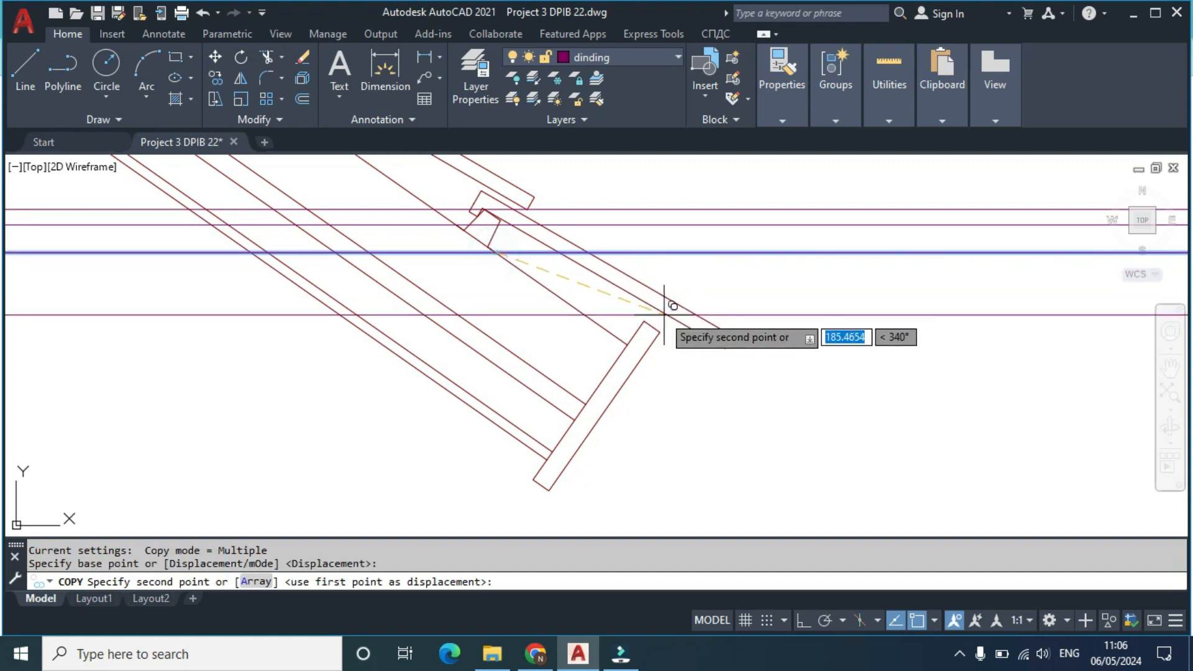
click(549, 490)
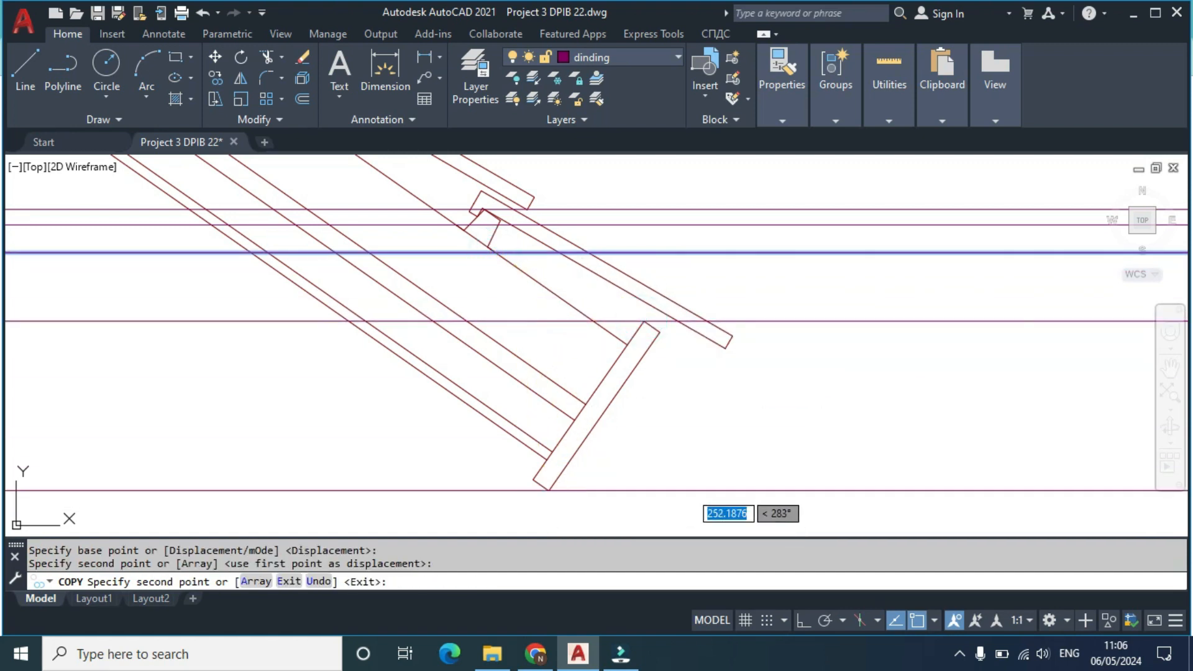
Step: Examine where the copied guide lines cross the wall lines of the new section
scroll(687, 416, down, 4)
middle_drag(713, 414, 421, 377)
scroll(777, 379, down, 6)
middle_drag(826, 373, 522, 379)
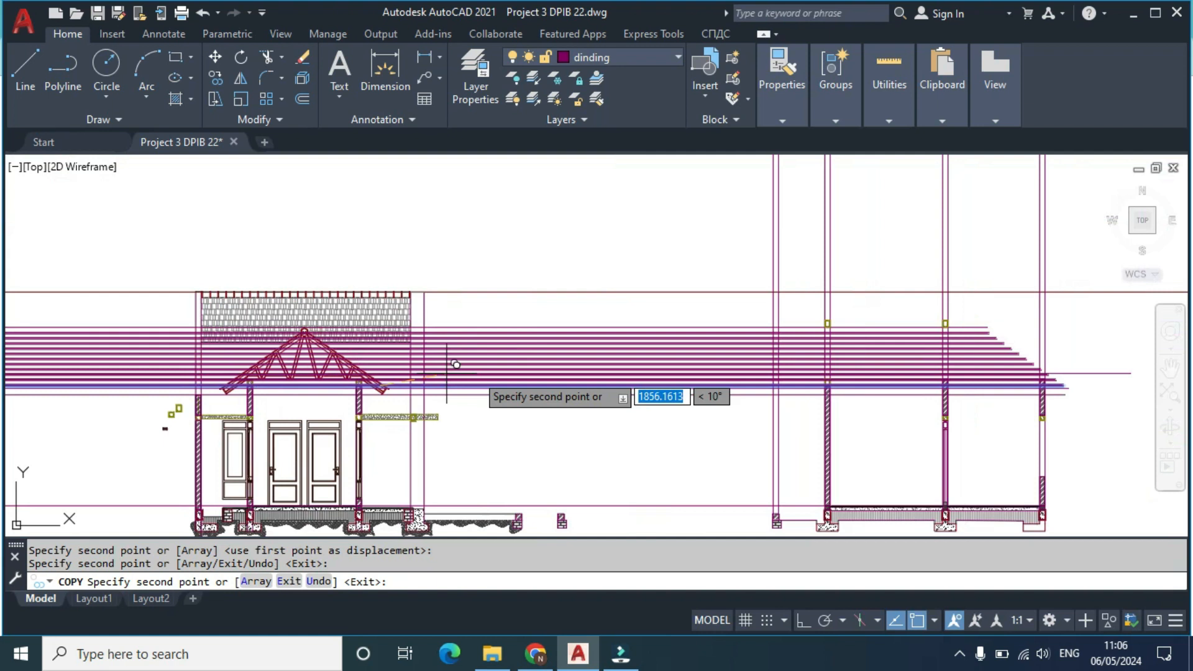
scroll(771, 355, up, 2)
middle_drag(723, 384, 332, 321)
scroll(373, 345, up, 2)
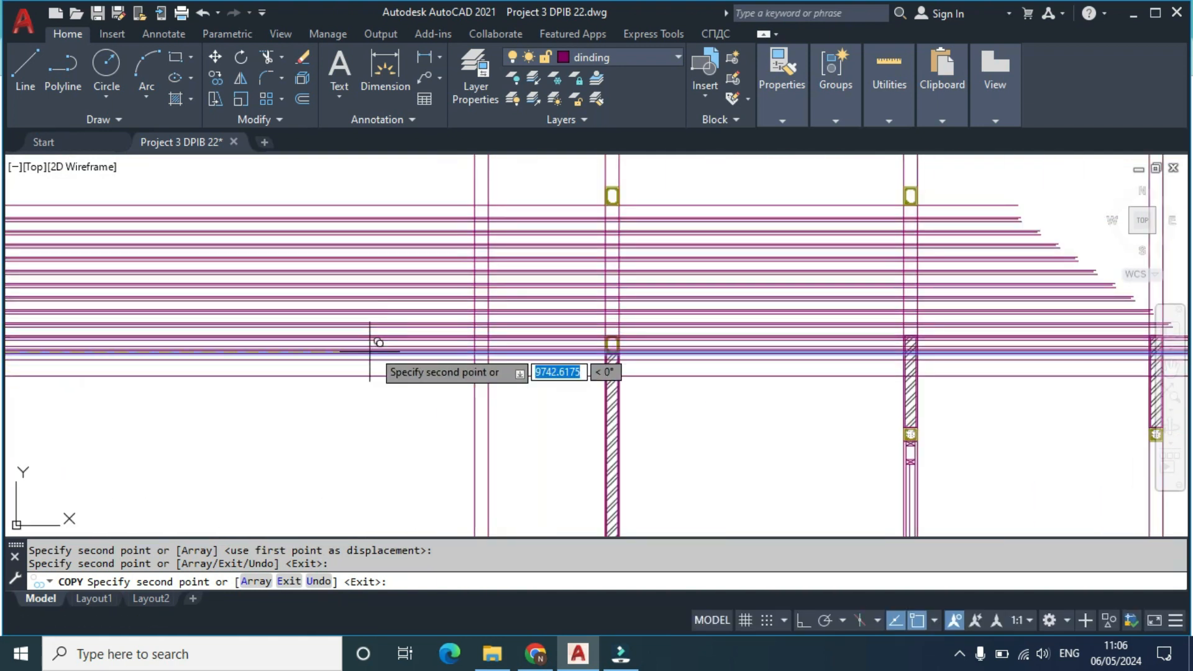
text(tr)
key(Return)
key(Return)
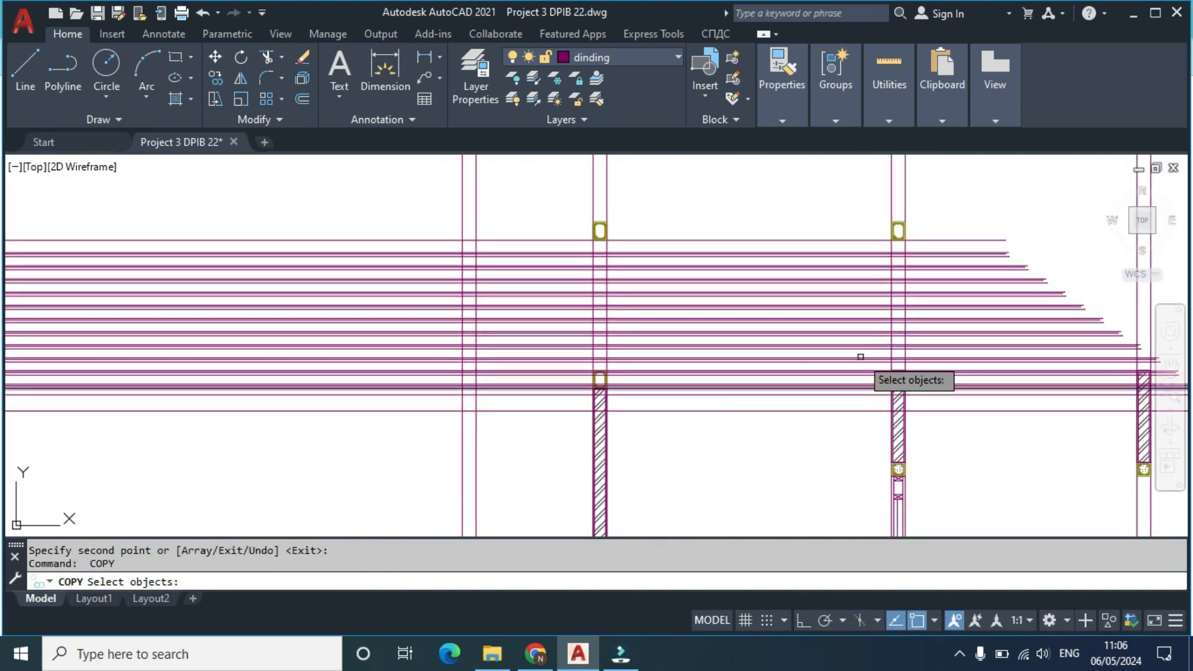
click(975, 423)
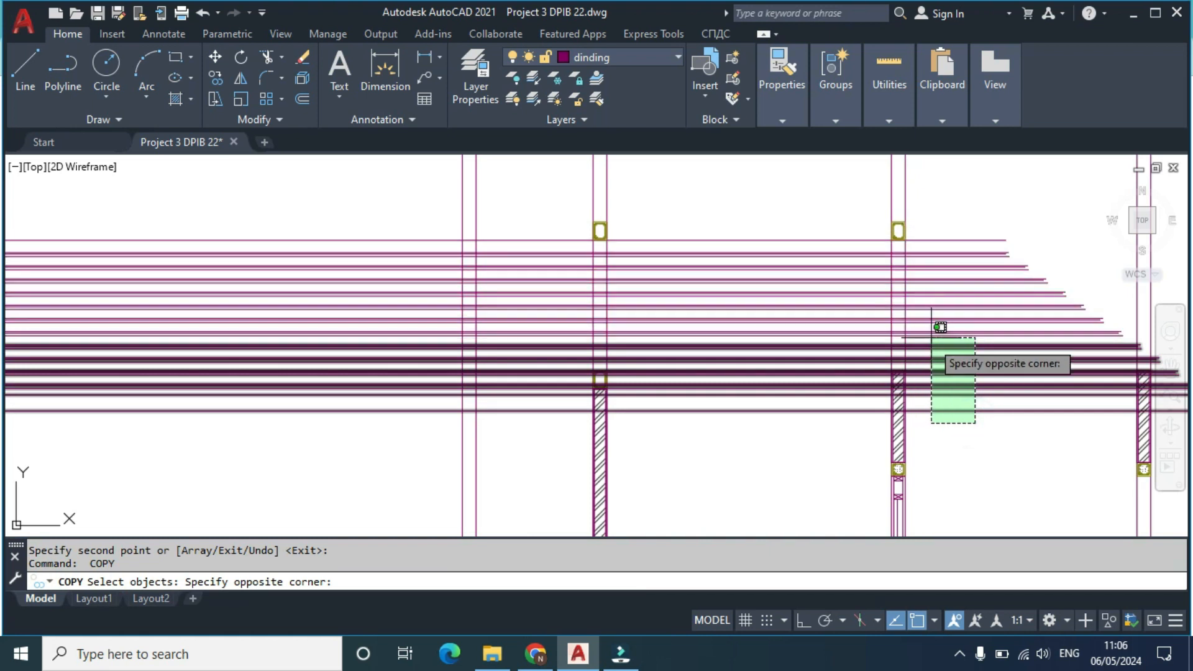
key(Escape)
text(tr)
key(Return)
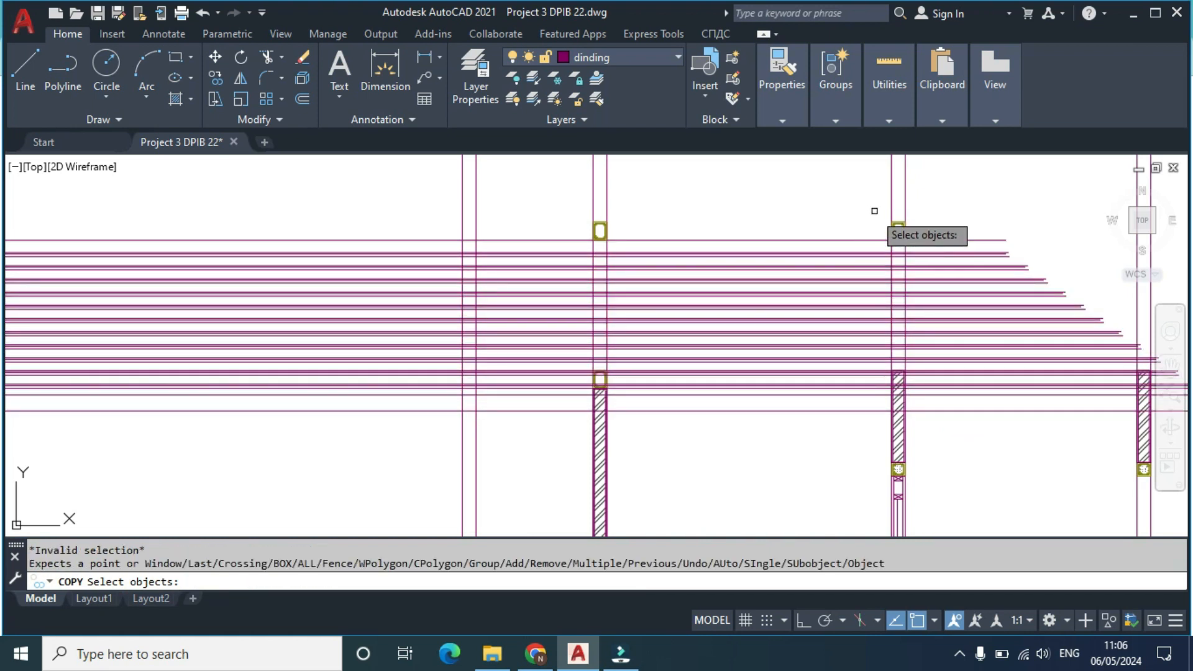
click(890, 194)
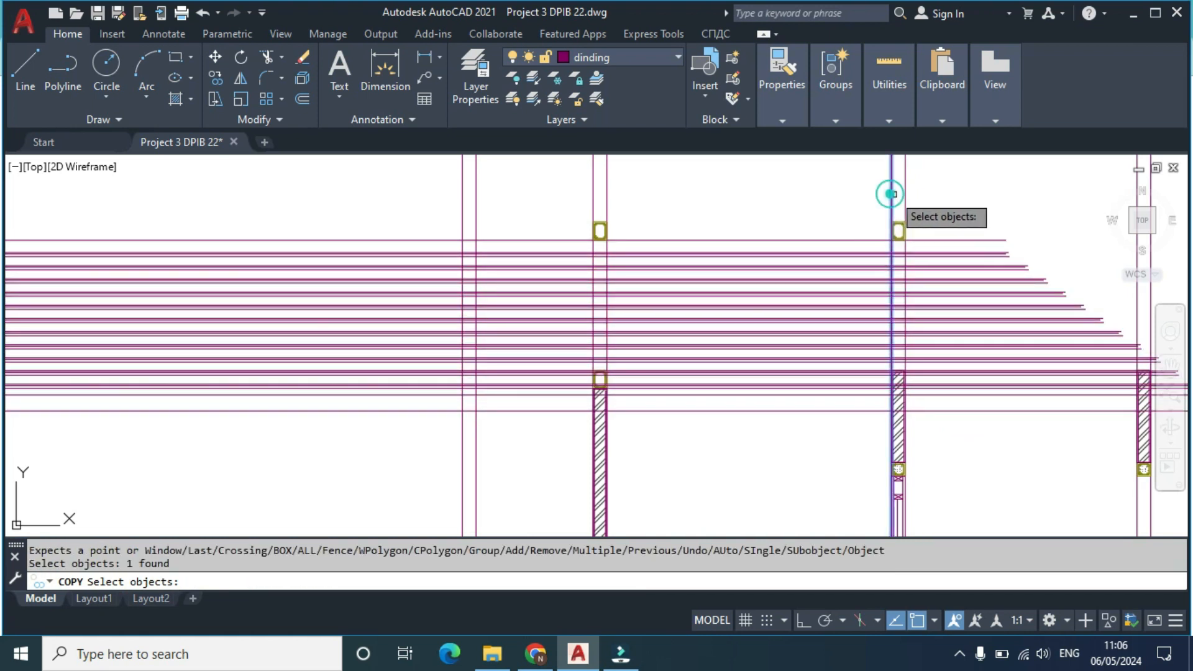
click(1003, 434)
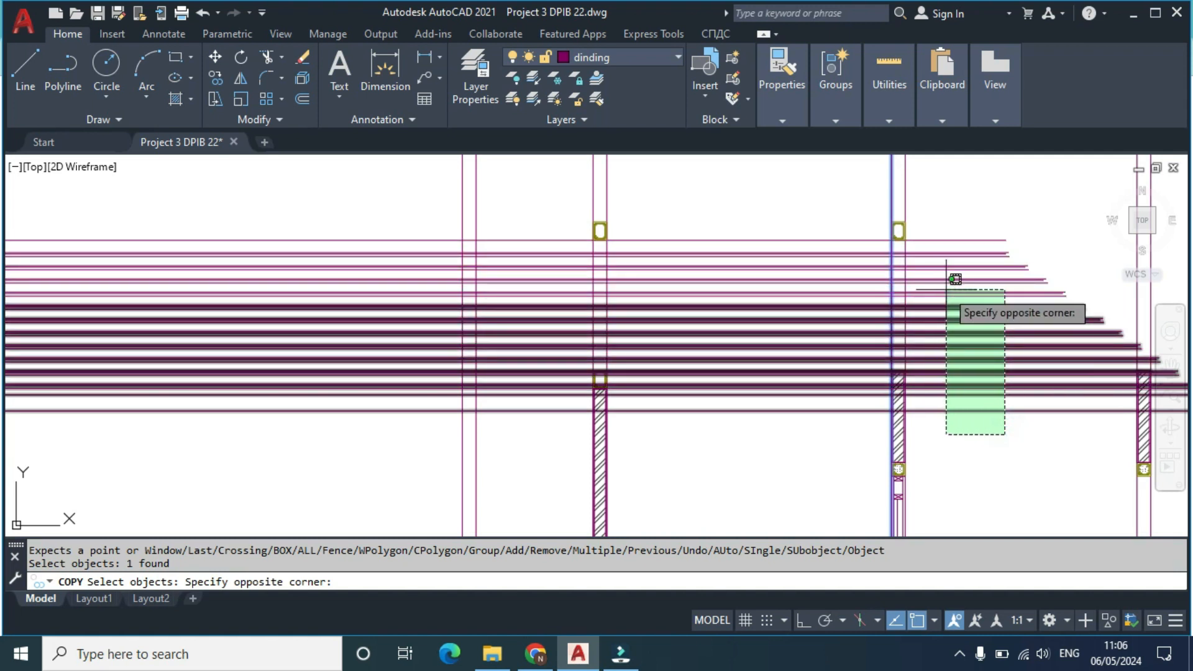
click(1002, 432)
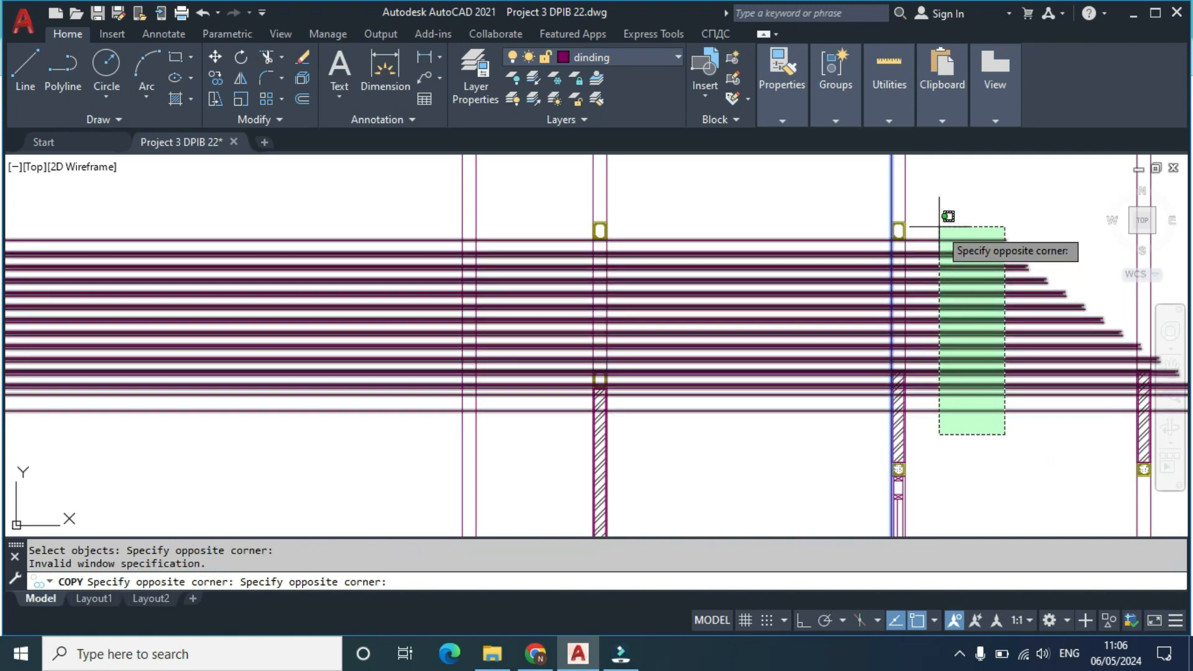
click(940, 225)
key(Escape)
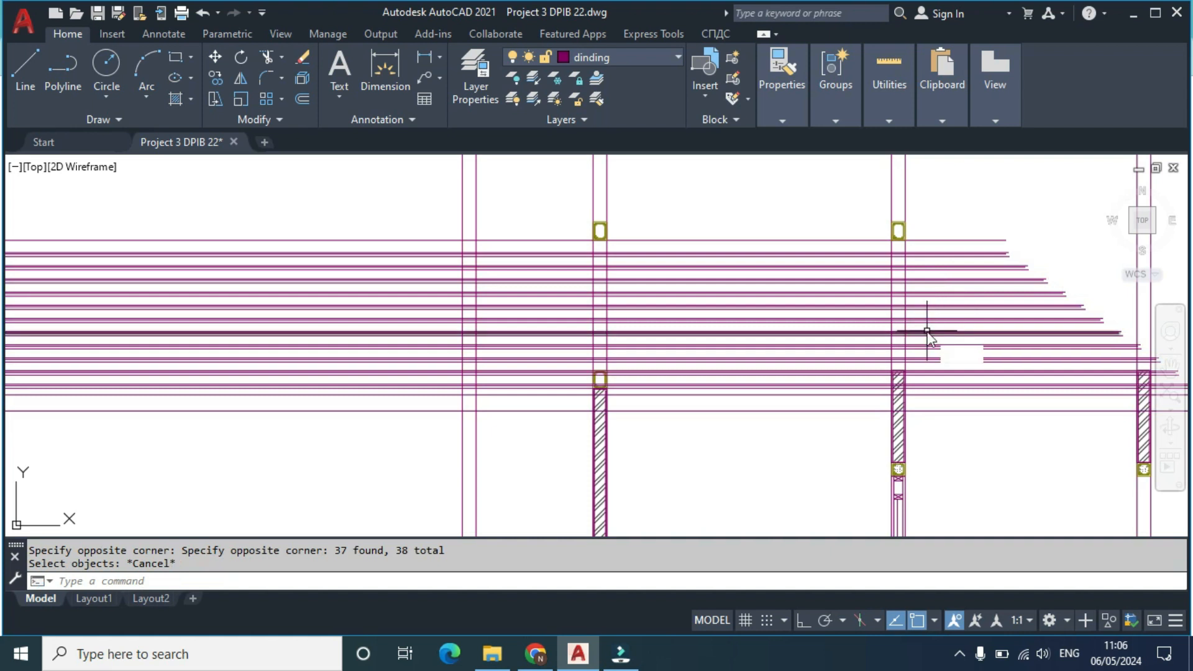
key(Return)
key(Escape)
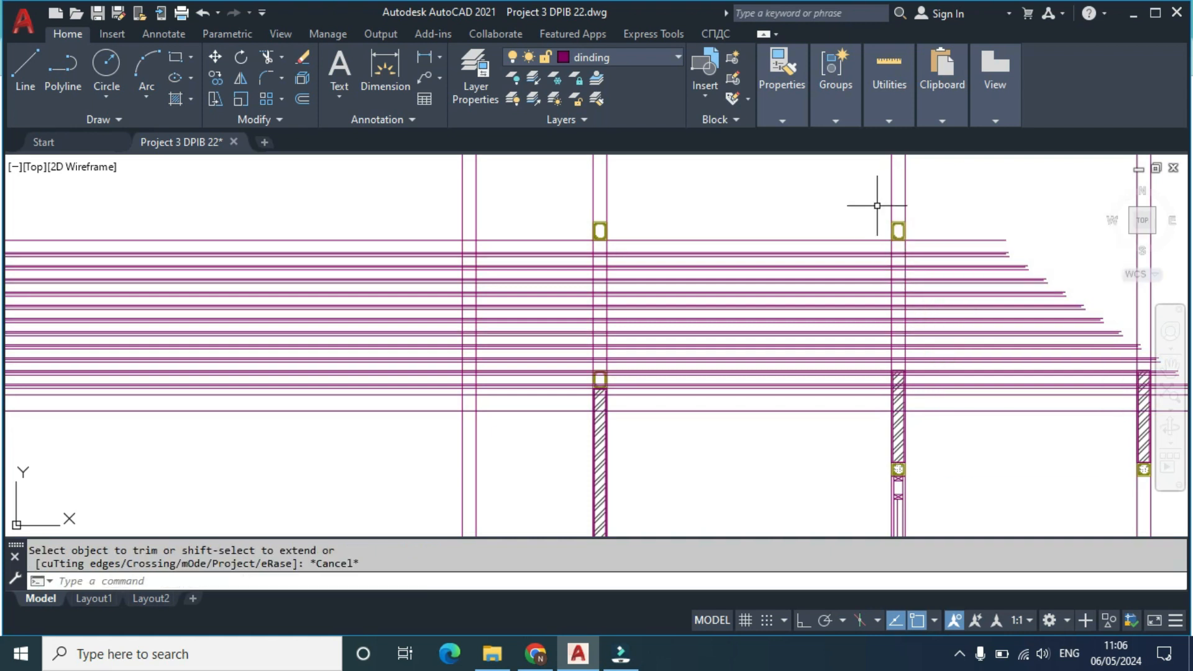
key(Escape)
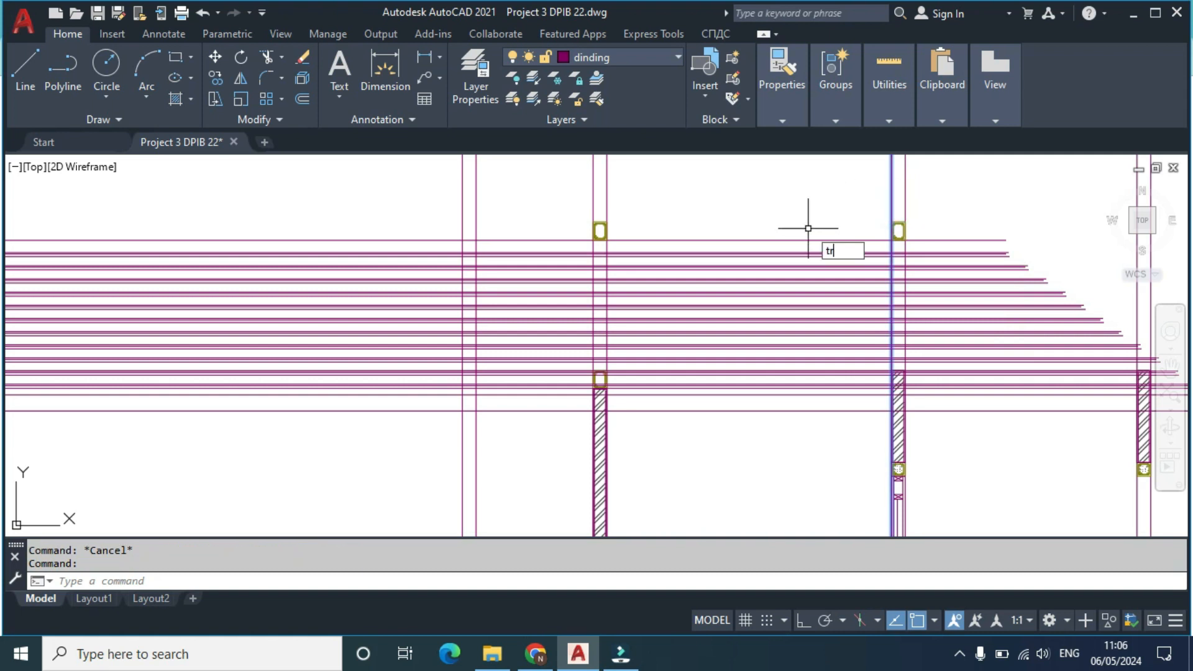
Step: Trim all guide lines that run past the left face line of the new section's middle wall
key(Return)
mouse_move(1050, 427)
mouse_down()
mouse_move(964, 267)
mouse_move(963, 205)
mouse_up()
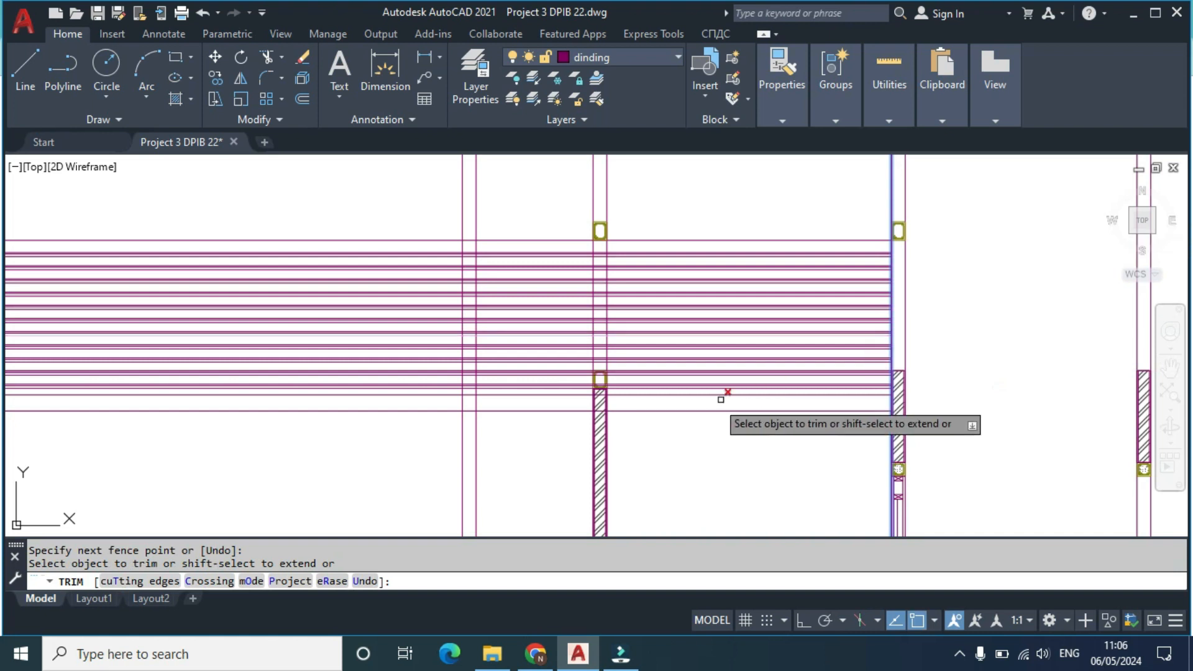
key(Escape)
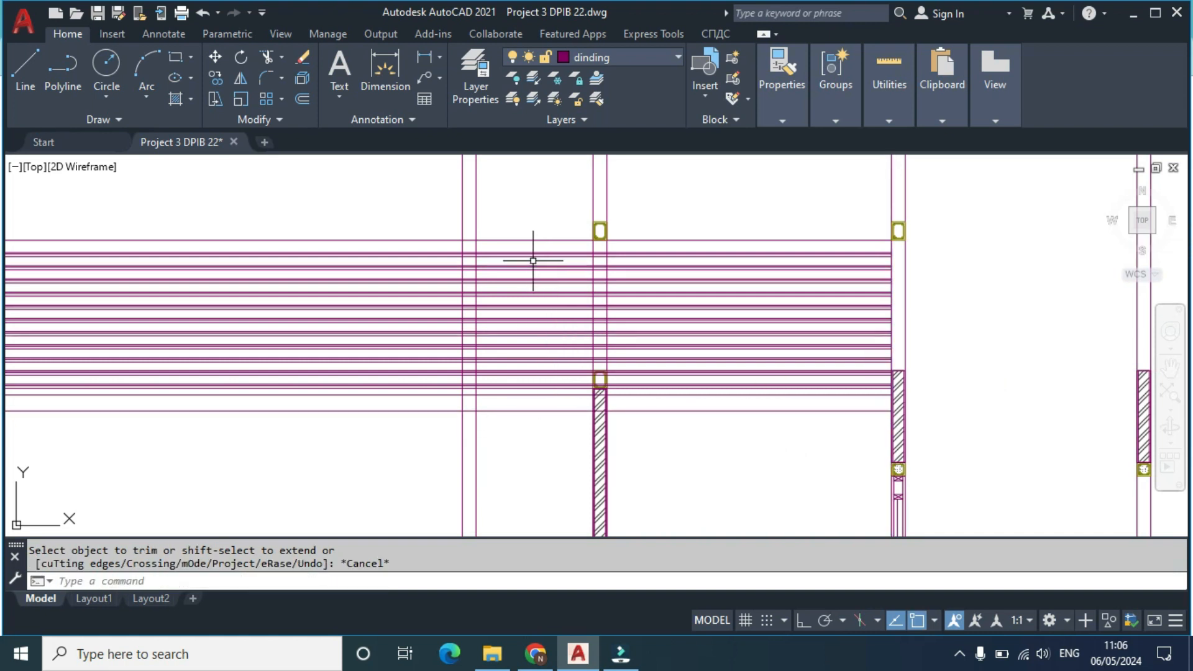
Step: Offset the outer face line of the new section's left wall 500 outward for the roof overhang
text(o)
key(Return)
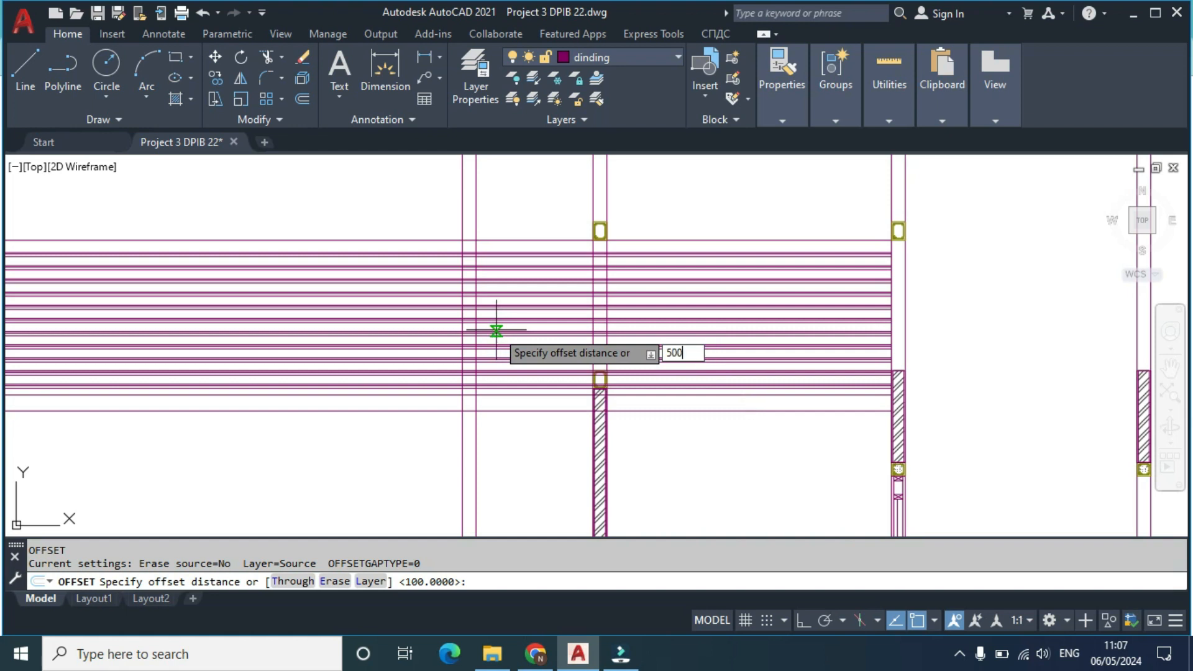
text(500)
key(Return)
click(593, 197)
click(507, 195)
key(Escape)
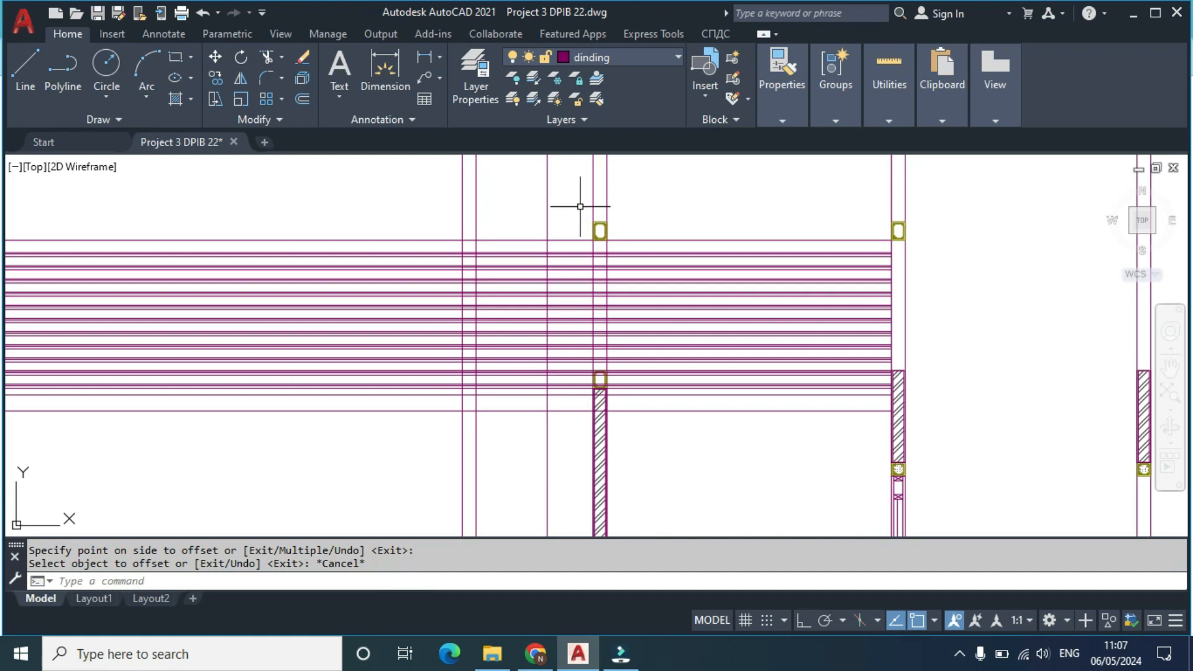
Step: Trim all the horizontal guide lines on the outer side of the offset overhang line
click(530, 178)
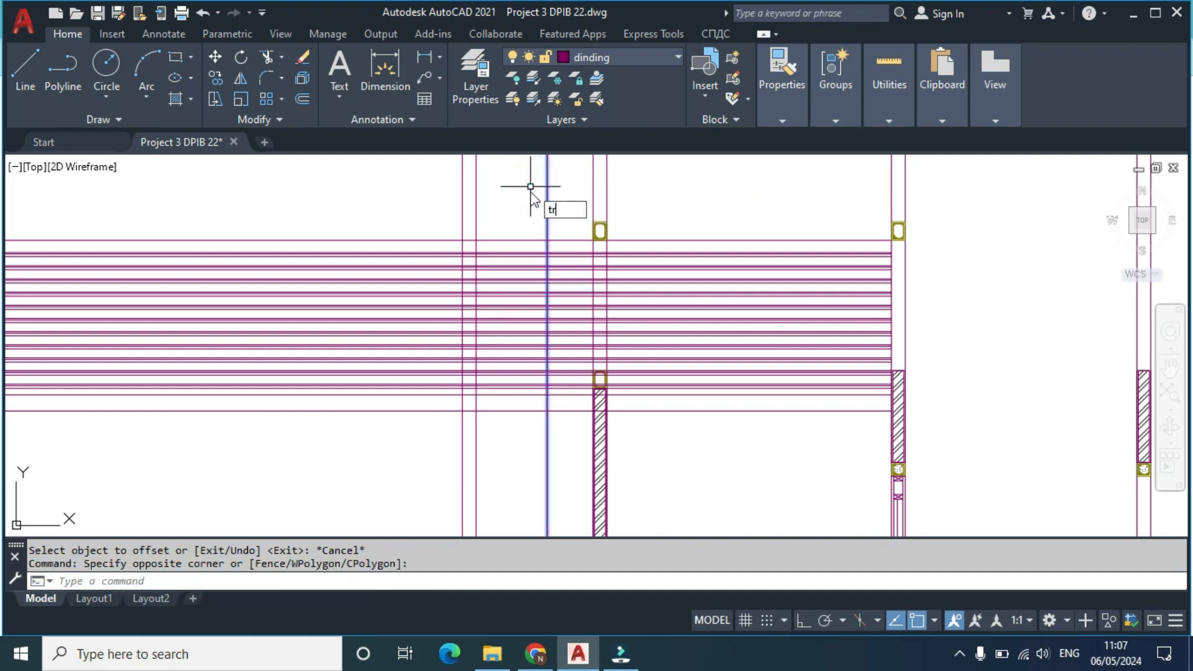
text(tr)
key(Return)
click(512, 450)
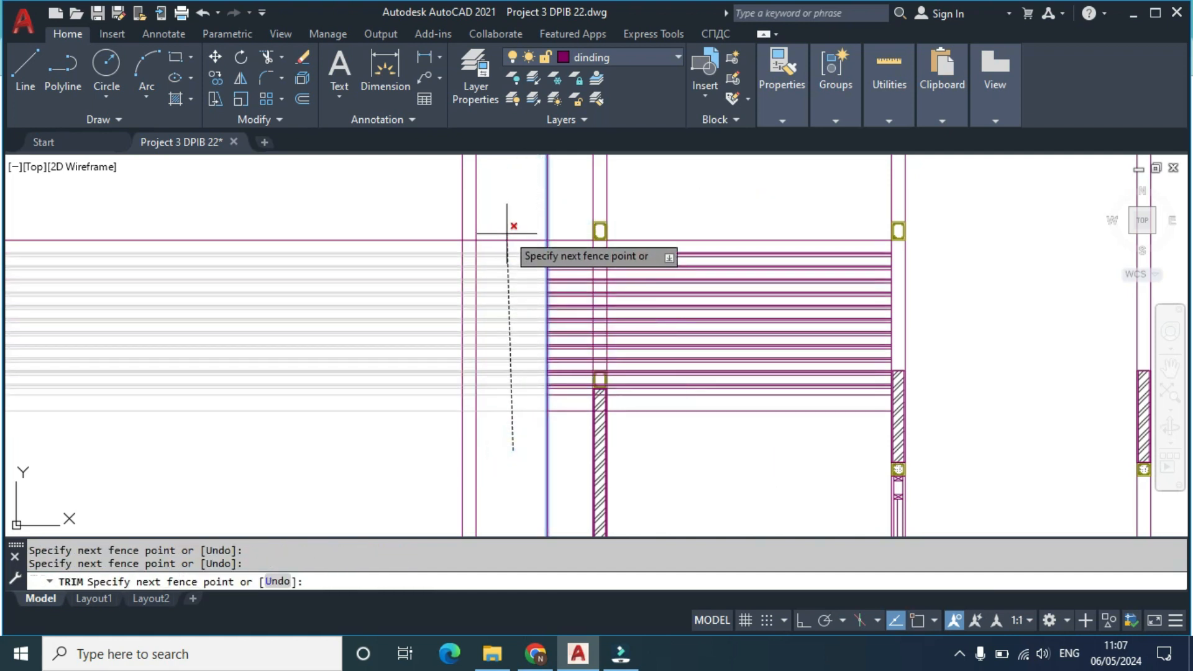
key(Return)
key(Escape)
Step: Trim the guide lines below the ring beam's top level between the left and middle walls
scroll(553, 413, up, 2)
middle_drag(576, 406, 529, 372)
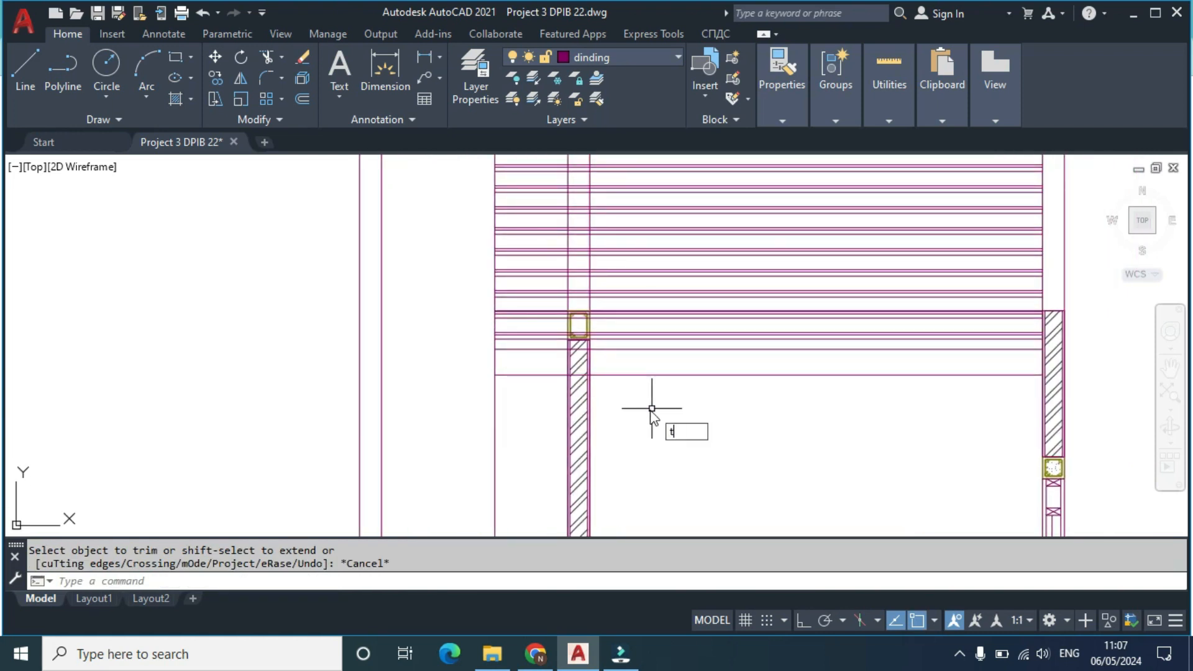
key(Return)
click(647, 392)
click(629, 334)
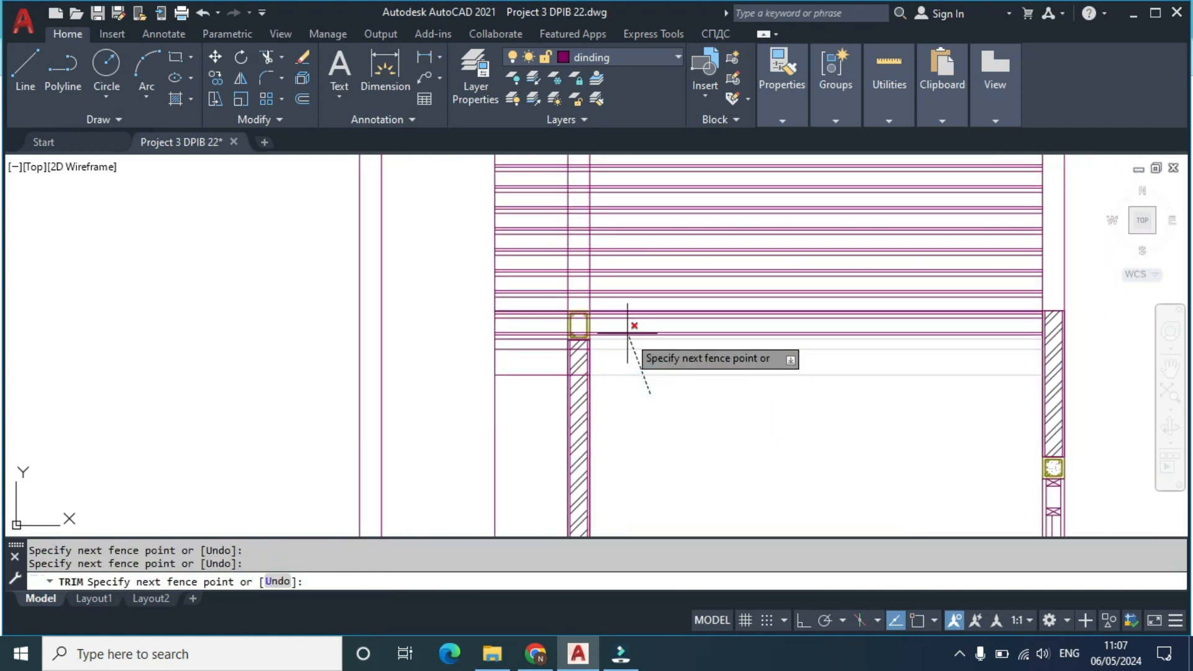
scroll(626, 321, up, 2)
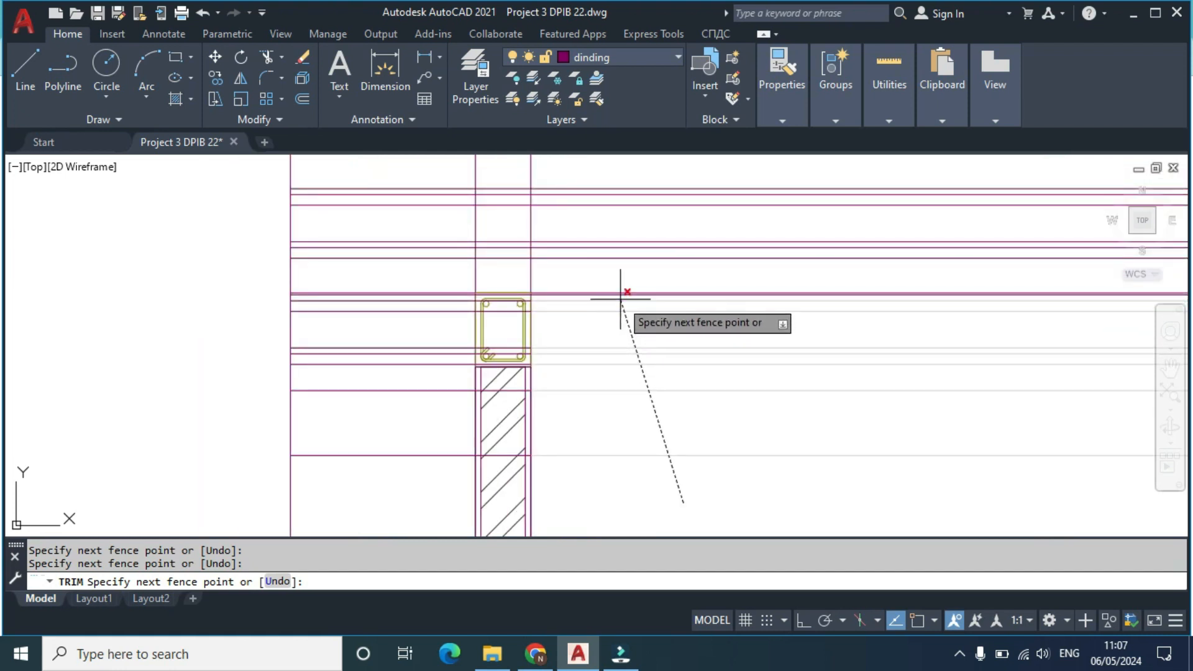
key(Return)
scroll(599, 297, up, 3)
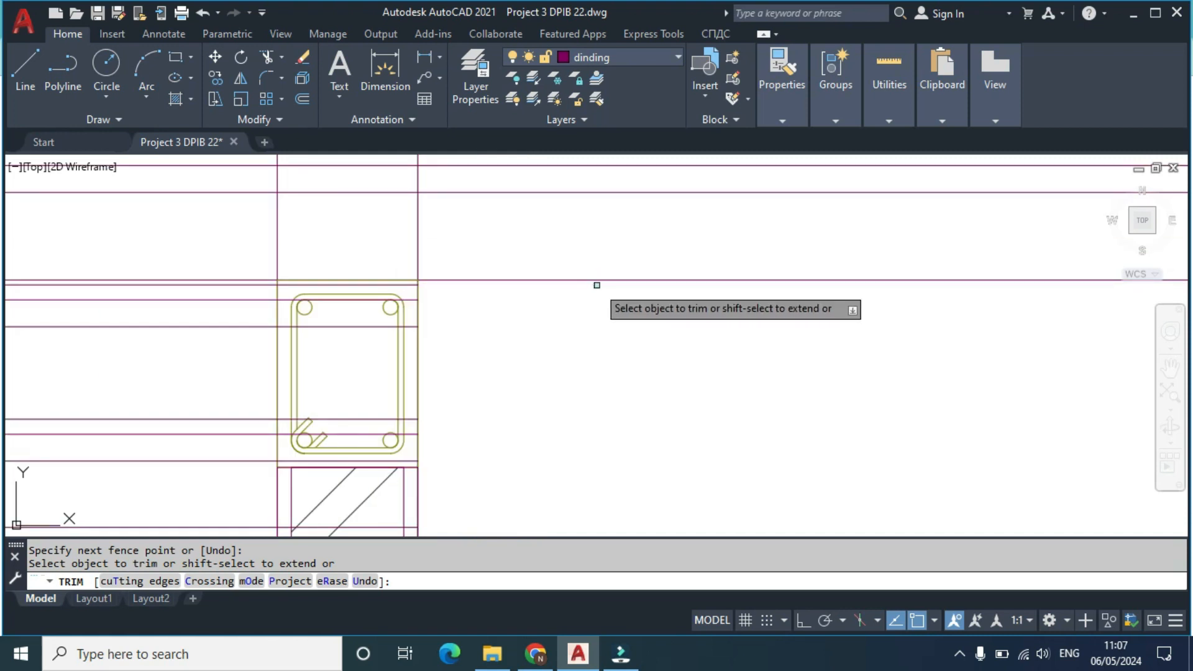
scroll(573, 348, down, 5)
key(Escape)
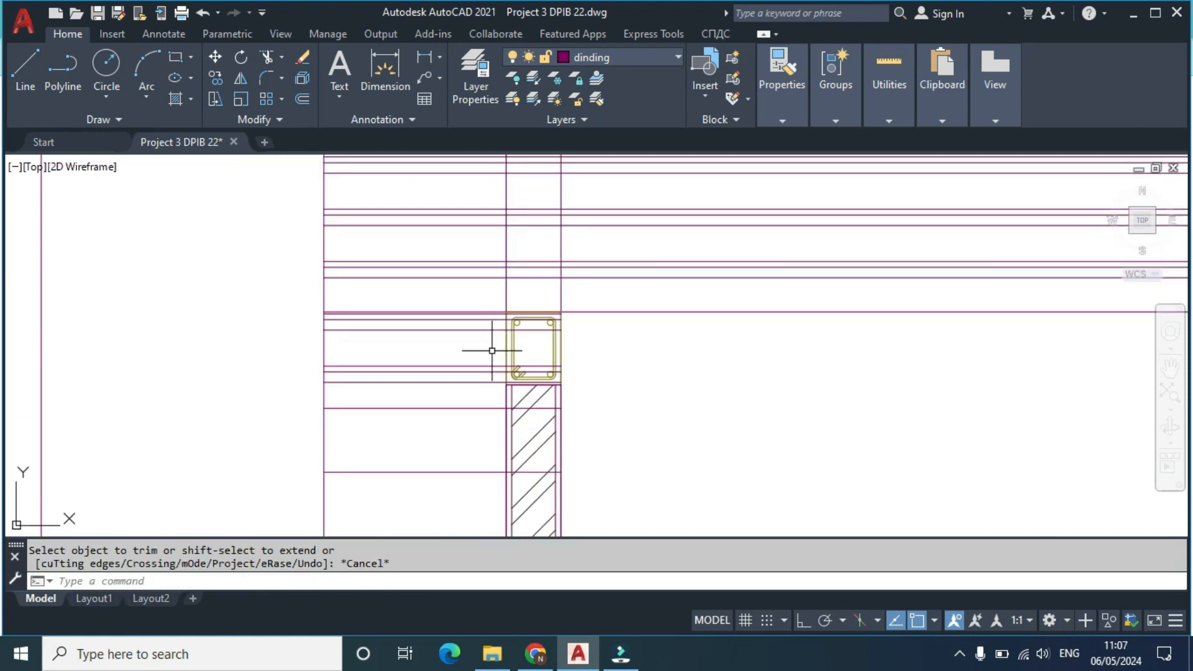
Step: Trim the overhang guide lines at the outer face of the left wall's ring beam
text(tr)
key(Return)
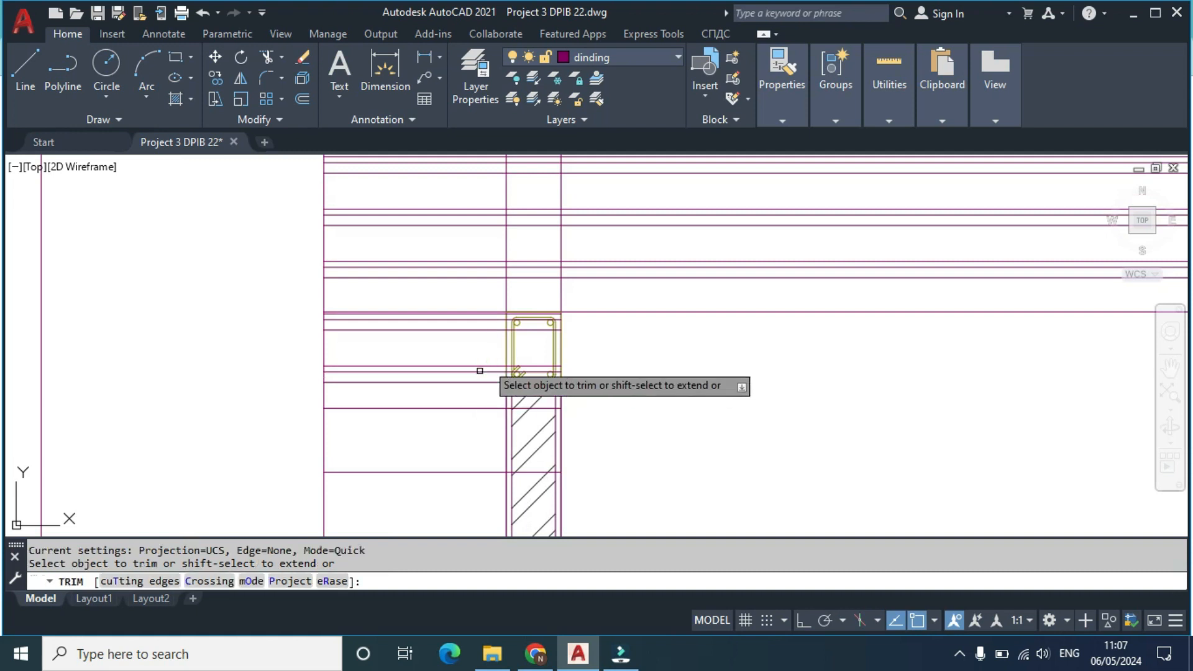
scroll(502, 344, up, 5)
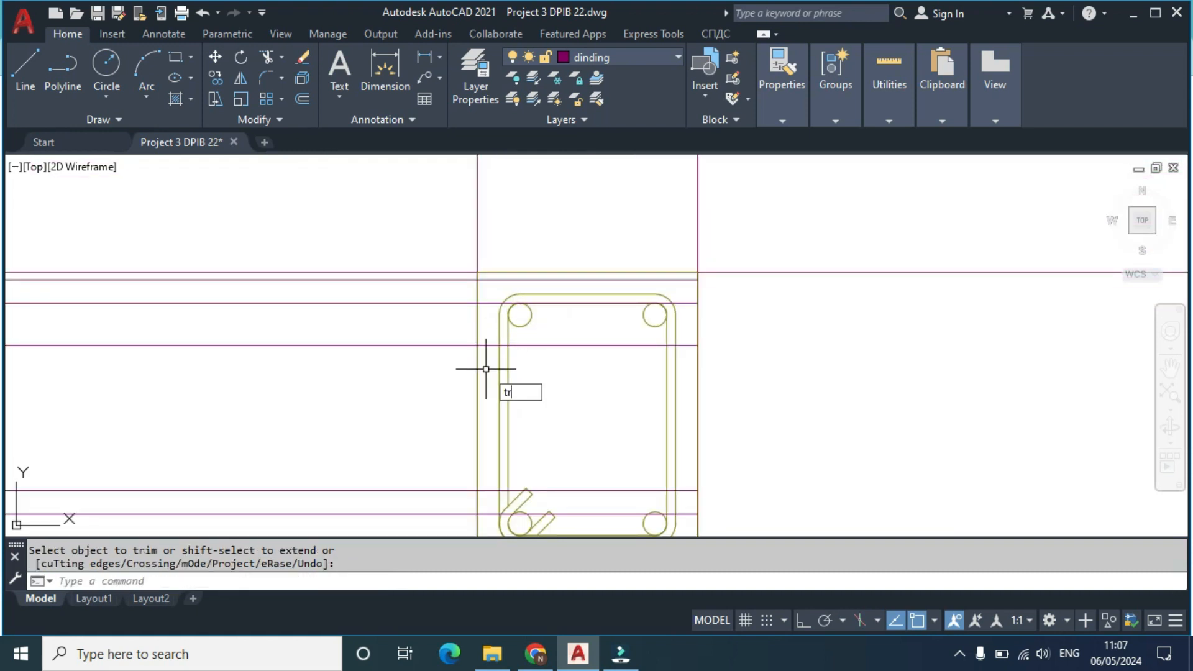
key(Return)
drag(490, 357, 488, 277)
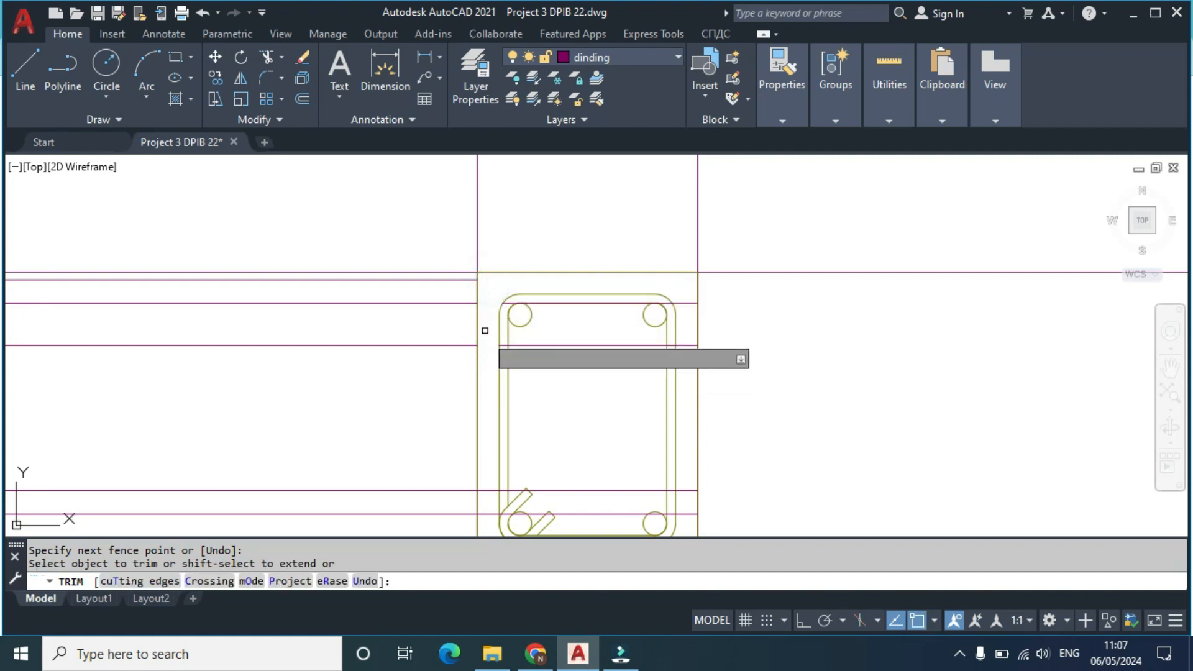
scroll(484, 323, down, 3)
scroll(488, 462, up, 2)
scroll(488, 266, up, 2)
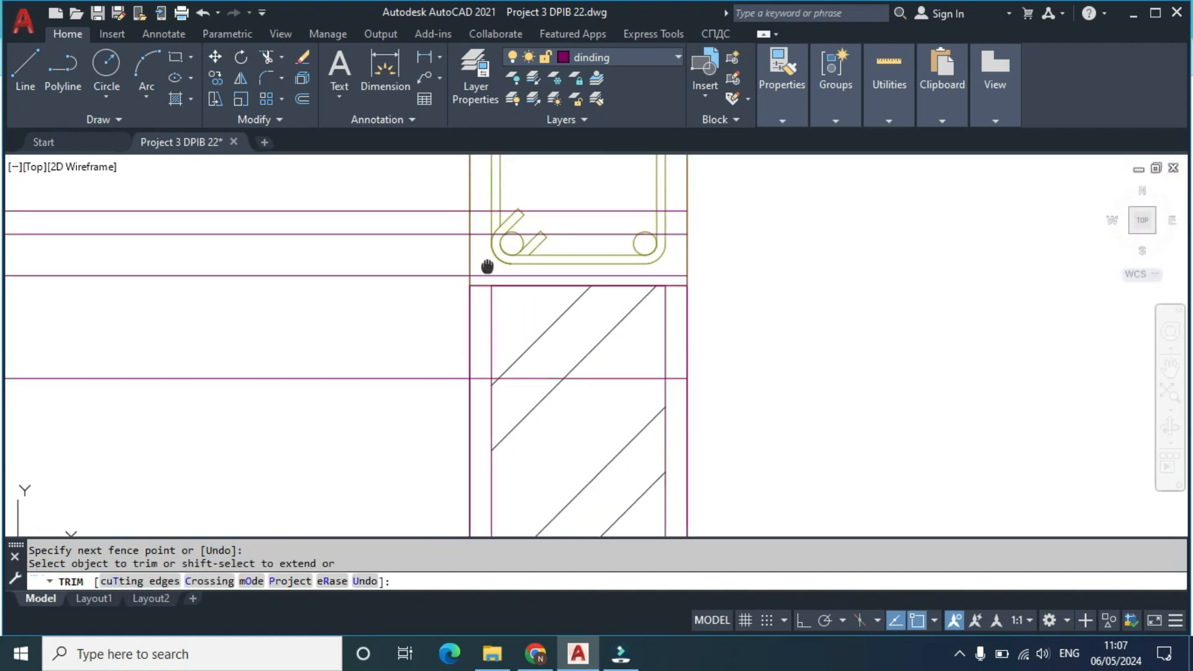
drag(488, 332, 472, 259)
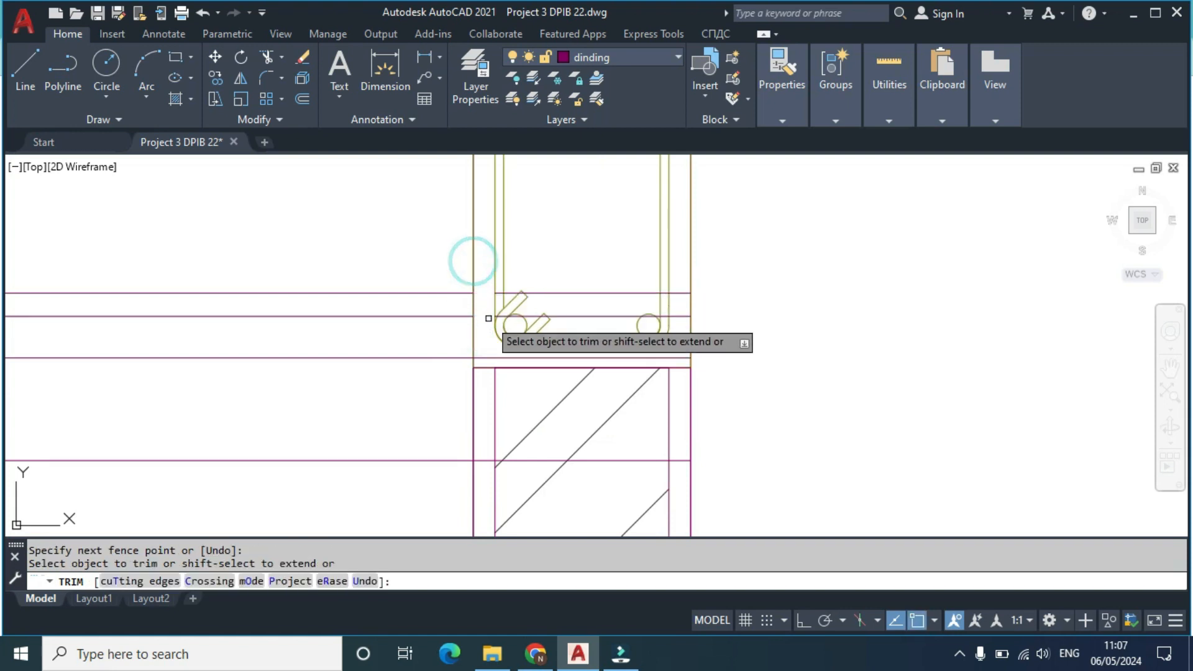
click(480, 359)
Step: Trim the two lowest guide lines at the left wall's outer face and erase their leftover pieces across the wall
middle_drag(496, 389, 475, 260)
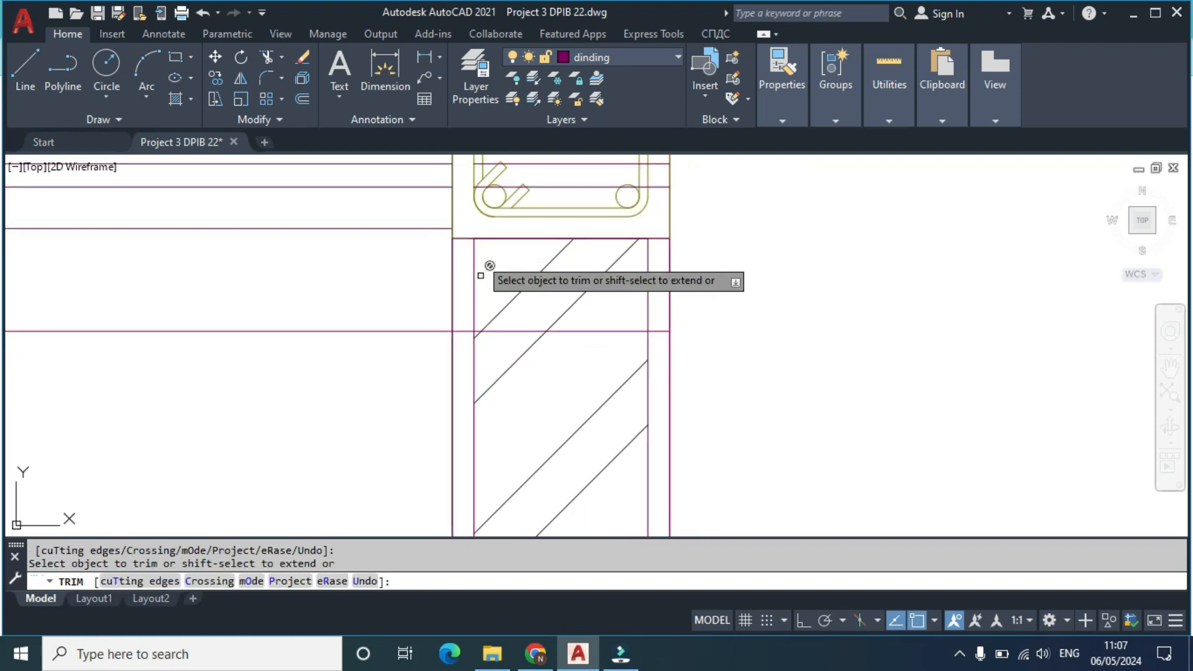
click(458, 332)
scroll(460, 334, down, 6)
scroll(461, 393, up, 4)
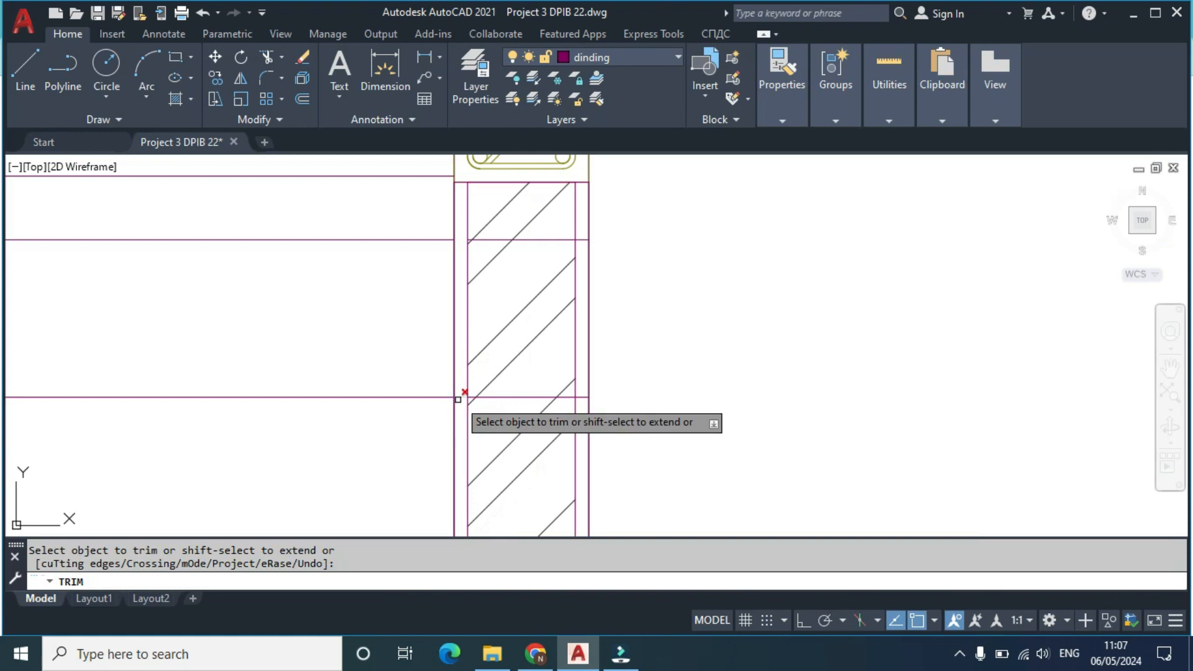
click(458, 397)
key(Escape)
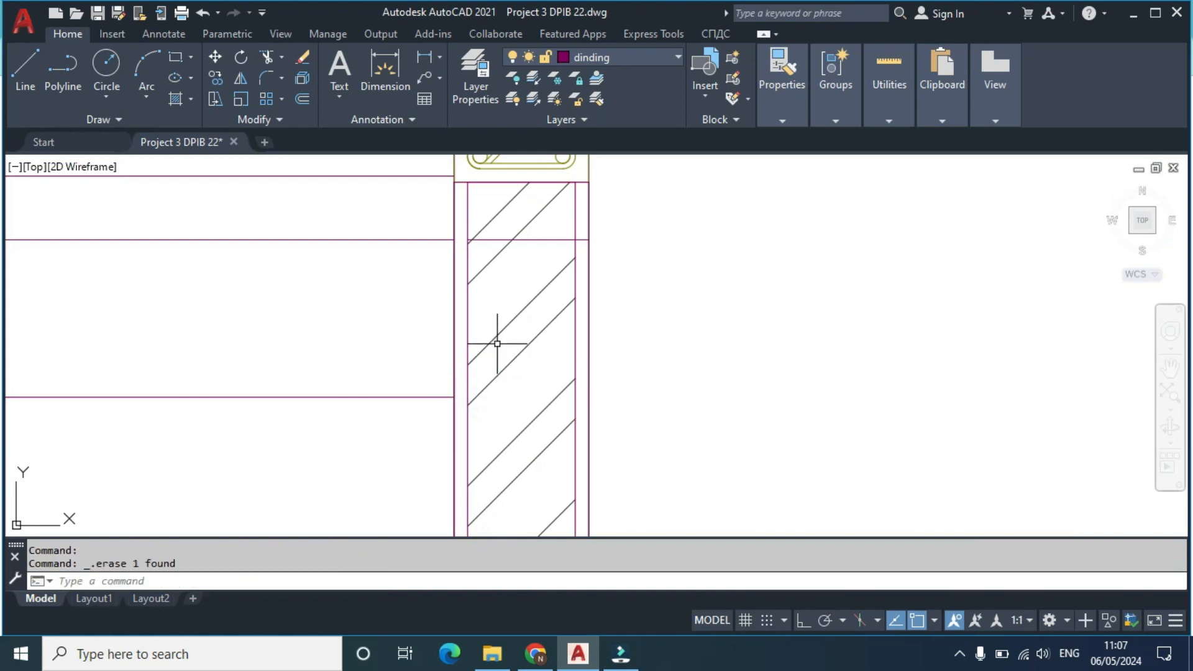
scroll(491, 238, down, 5)
scroll(487, 277, up, 5)
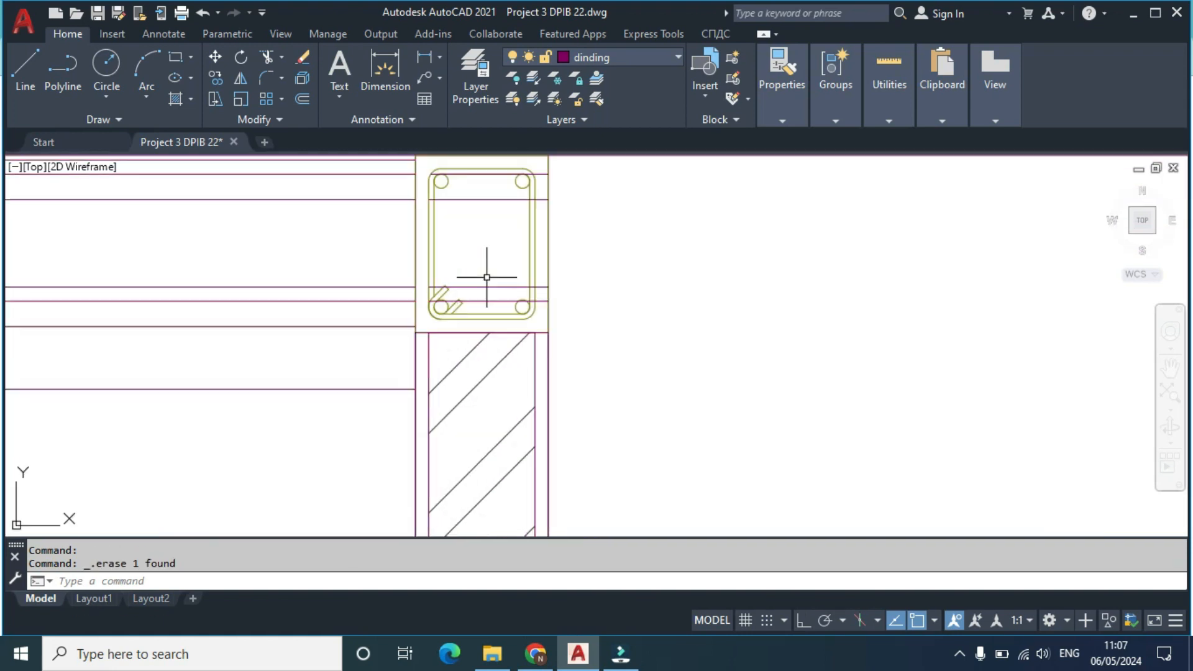
Step: Erase the leftover guide-line pieces inside the left wall's ring beam
click(488, 302)
click(486, 268)
key(Delete)
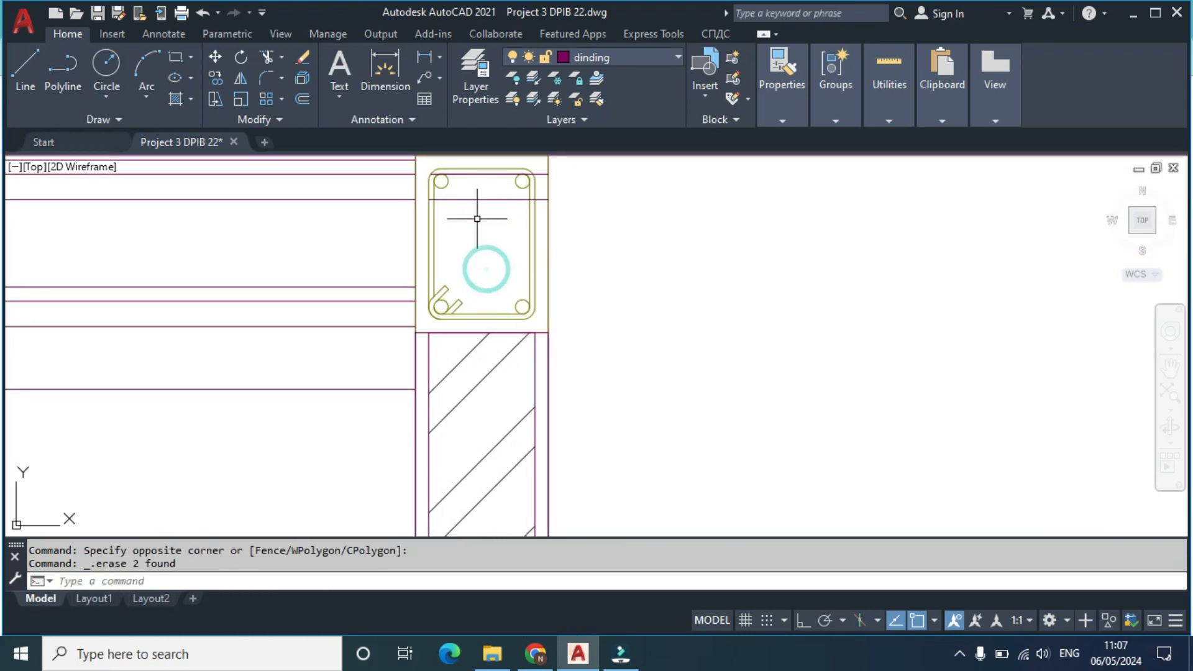
click(480, 188)
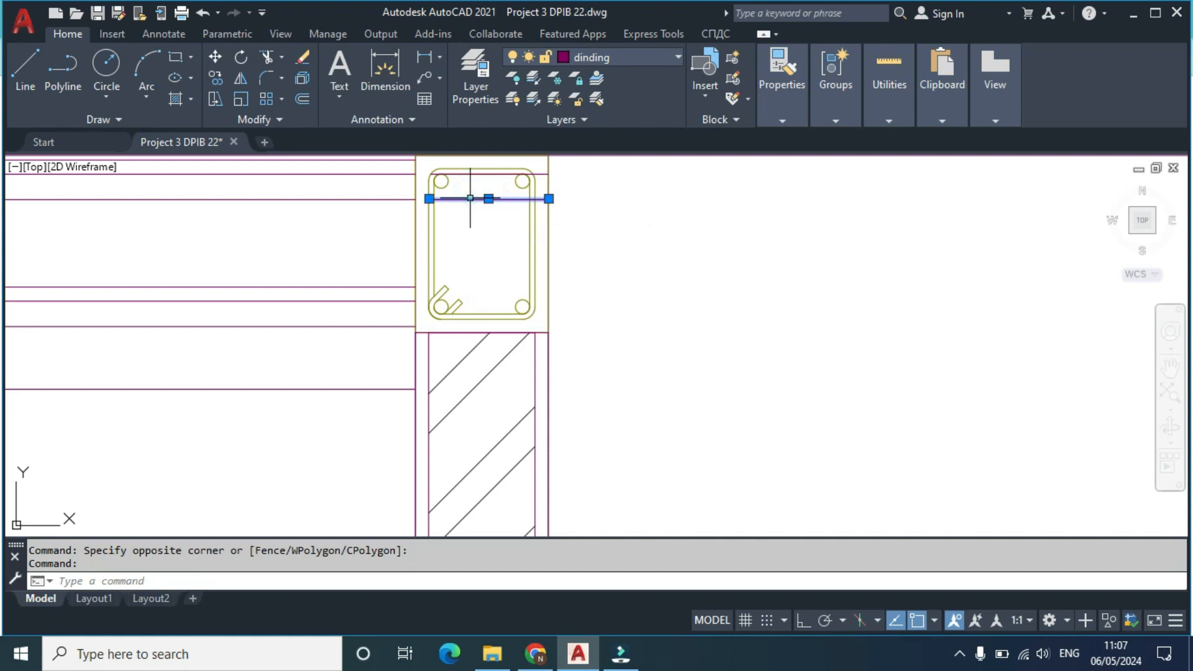
middle_drag(482, 178, 482, 184)
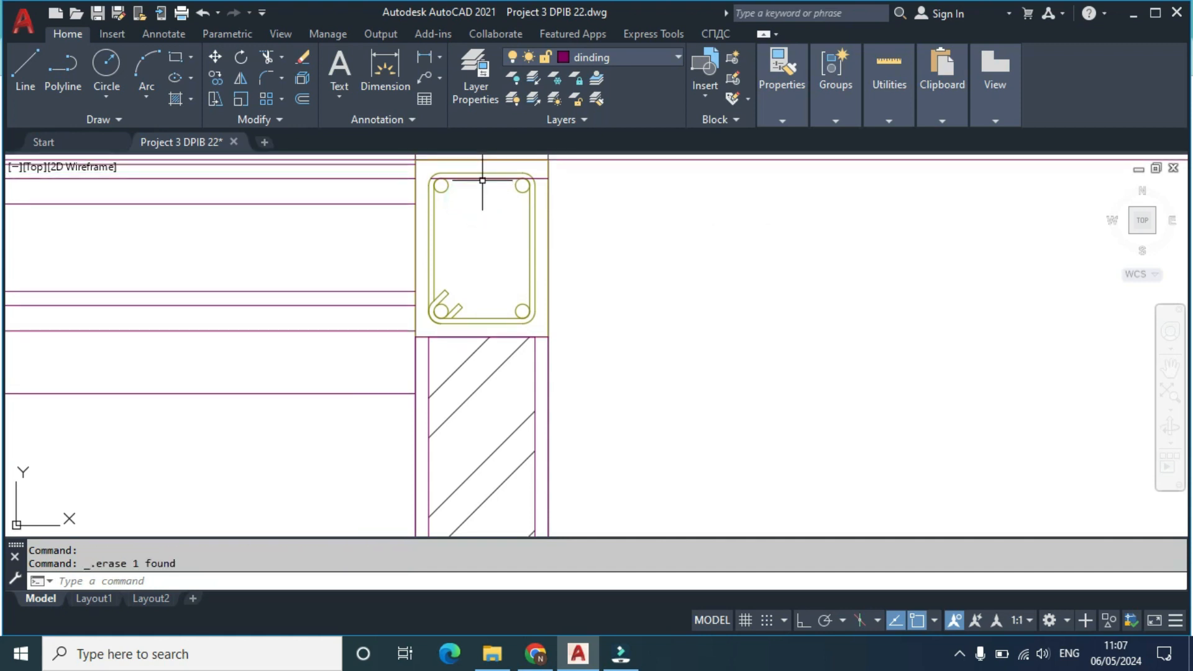
middle_drag(482, 178, 474, 334)
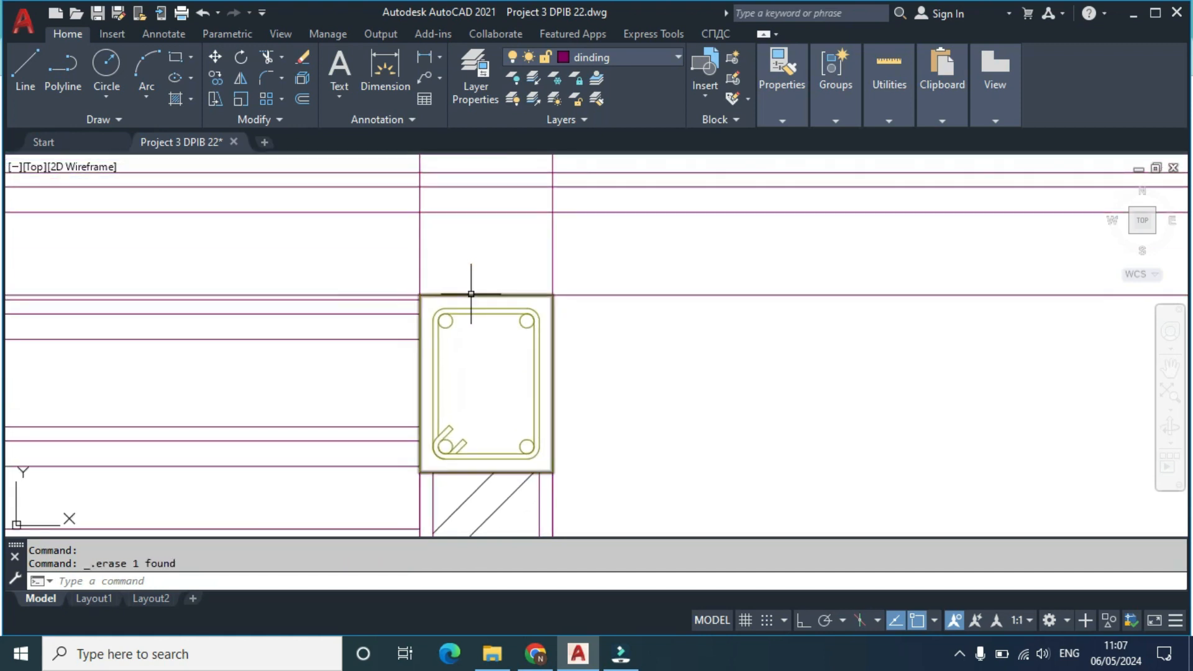
Step: Trim the guide lines crossing the left wall's width between its upper and lower ring beams
scroll(471, 294, down, 8)
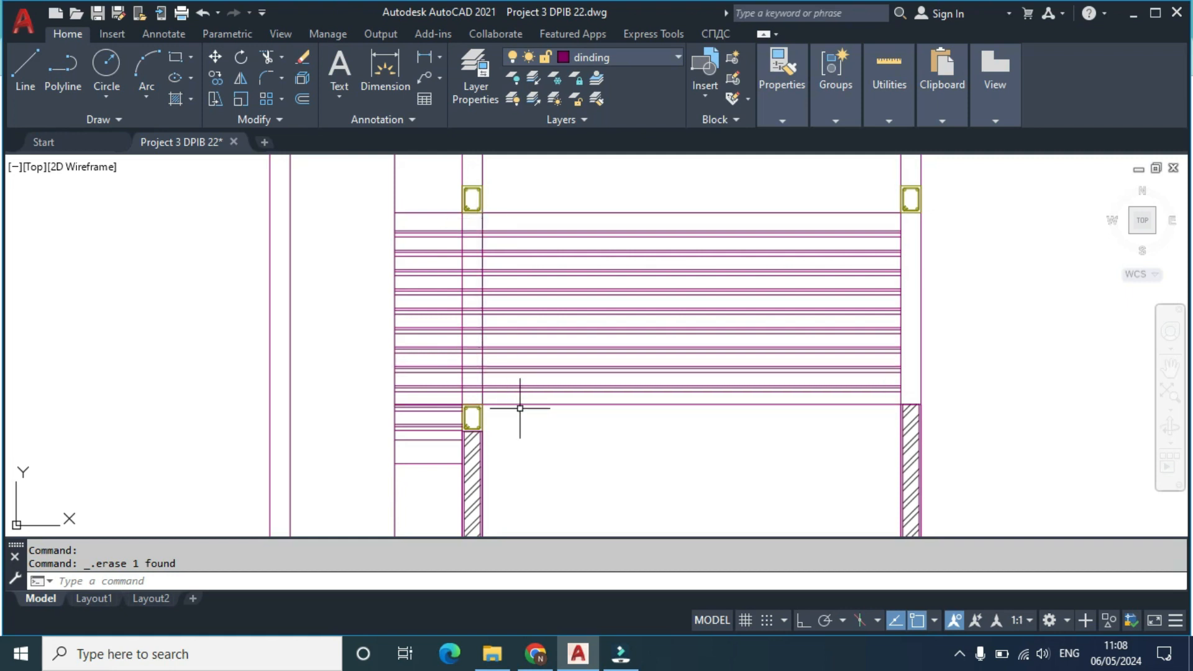
key(Return)
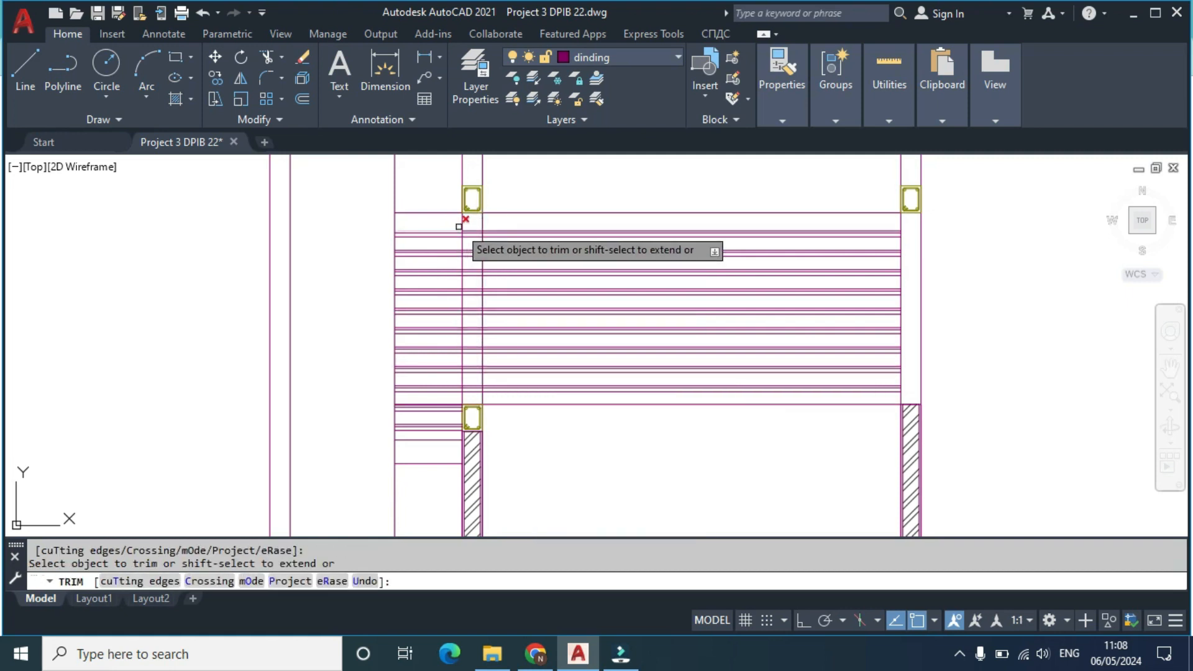
drag(474, 223, 472, 394)
key(Escape)
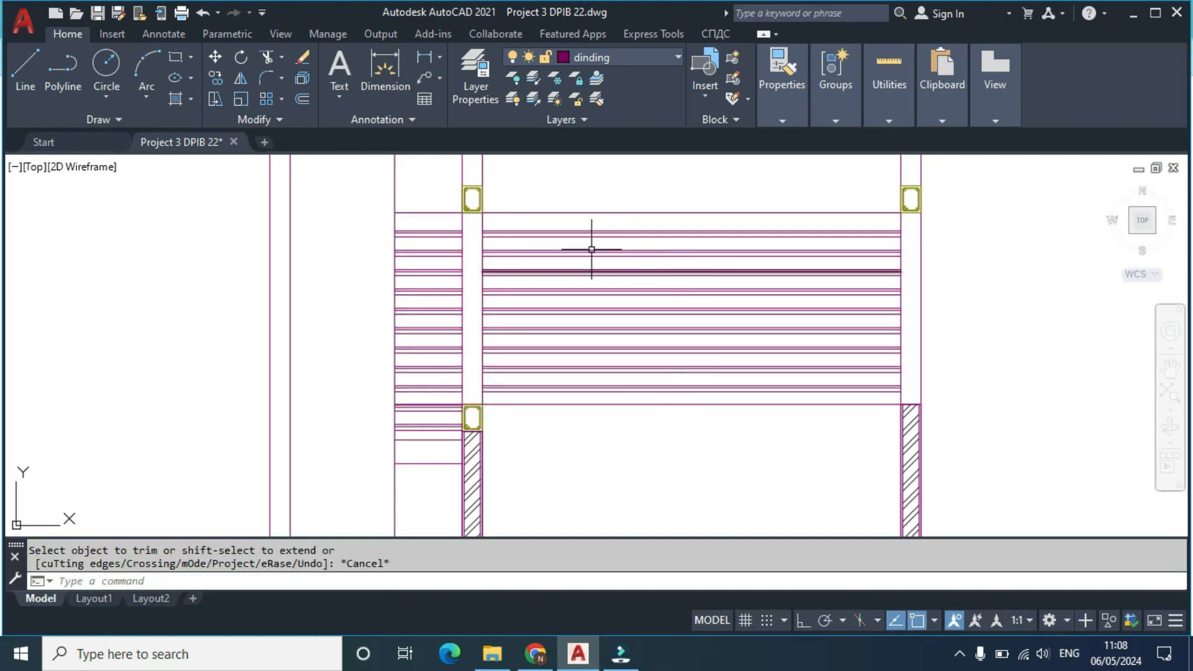
Step: Divide the uppermost batten line between the left and middle walls into 3 equal segments
scroll(625, 233, down, 1)
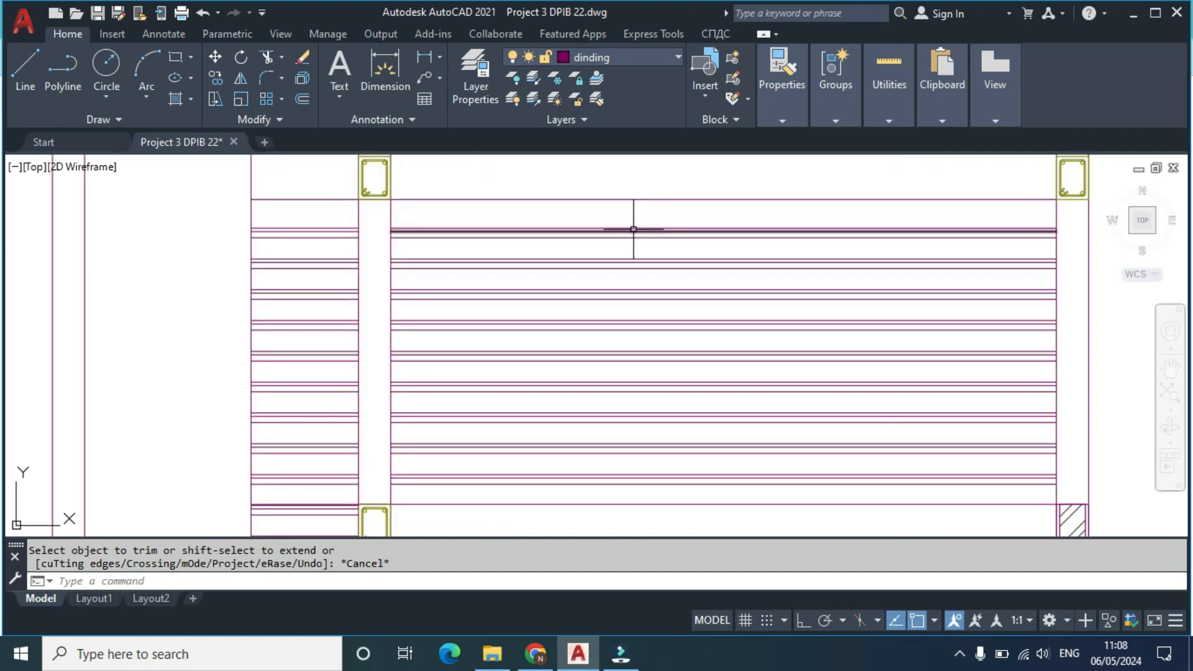
scroll(618, 226, up, 2)
text(di)
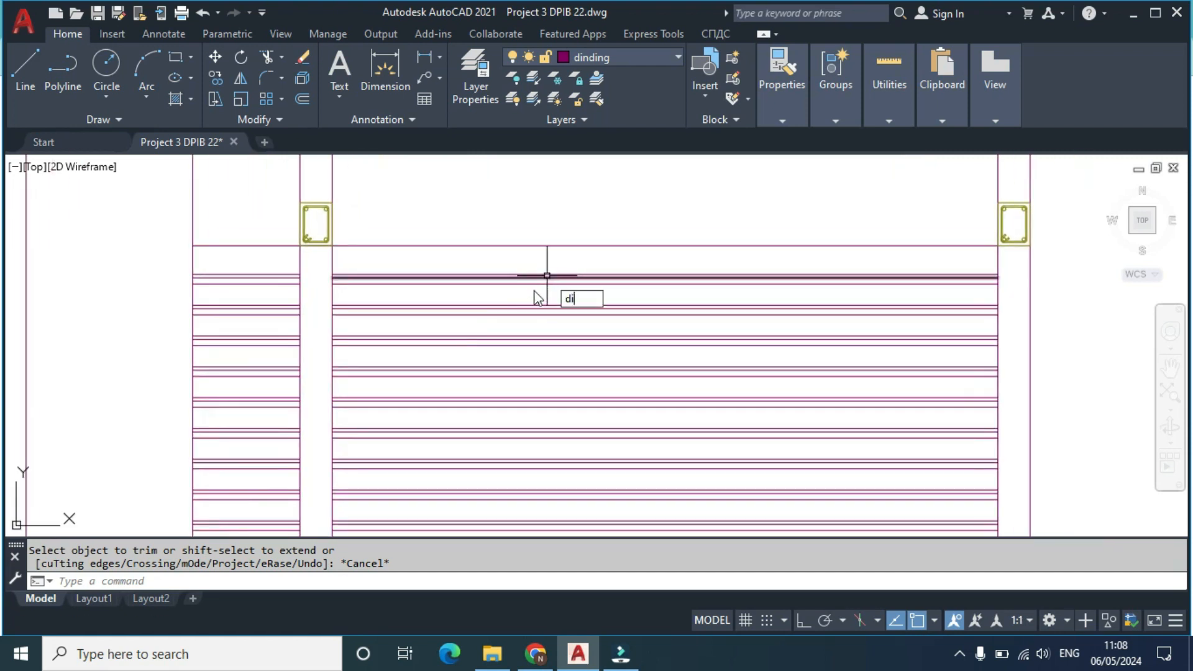
text(v)
key(Return)
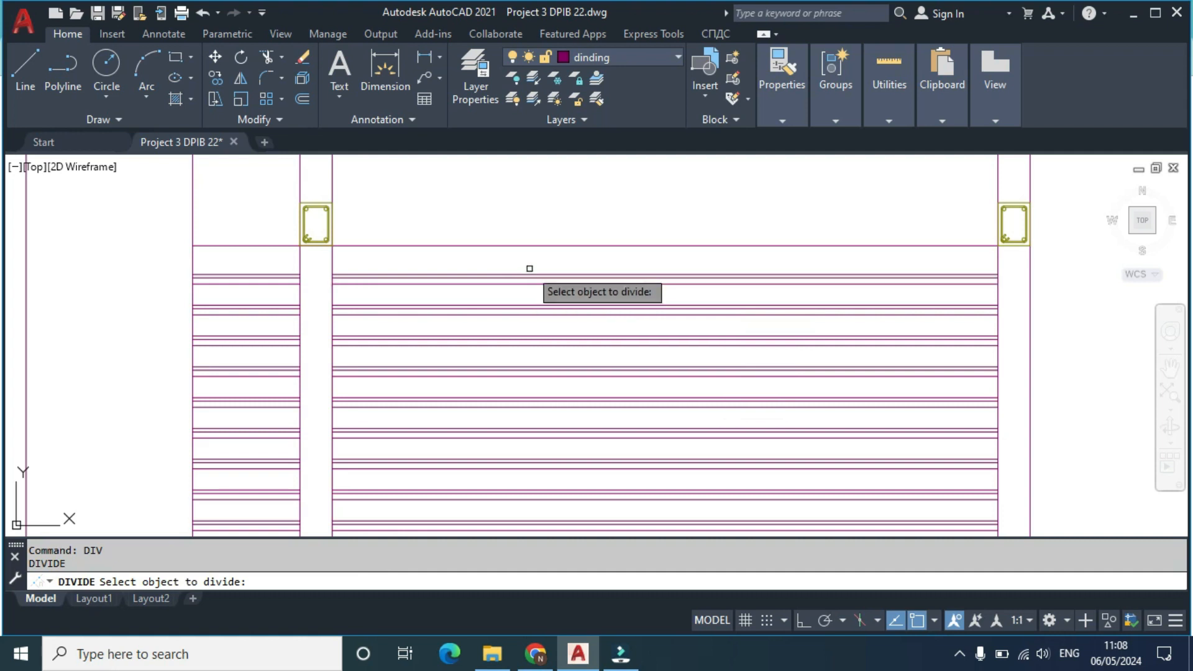
click(526, 273)
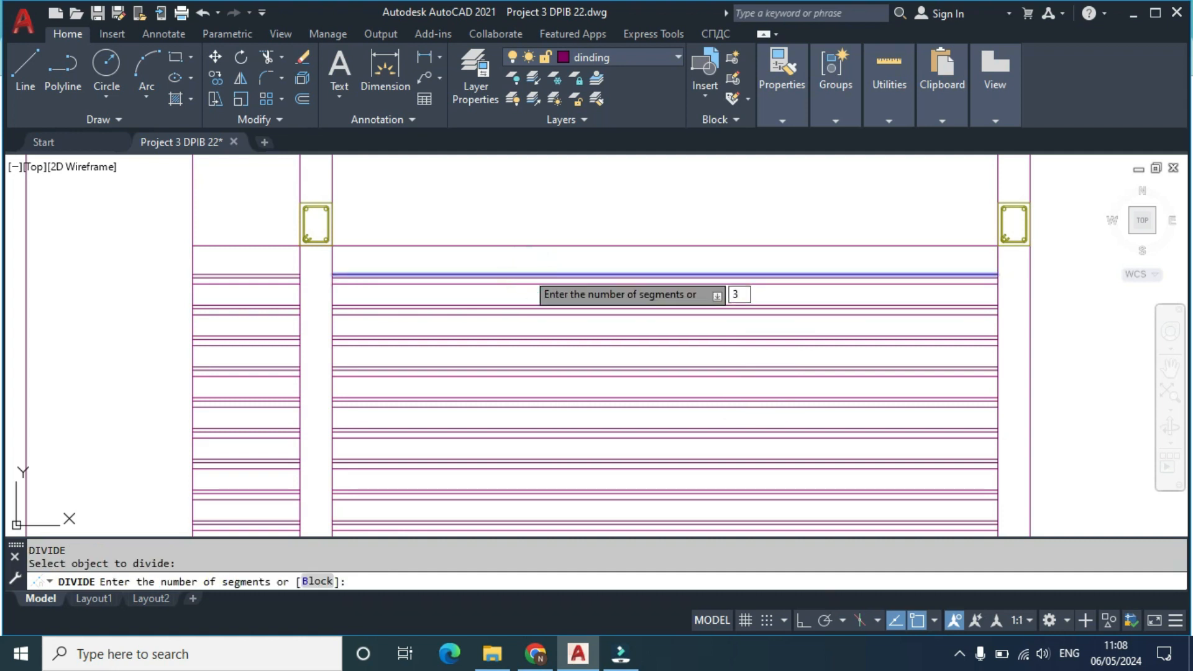
text(3)
key(Return)
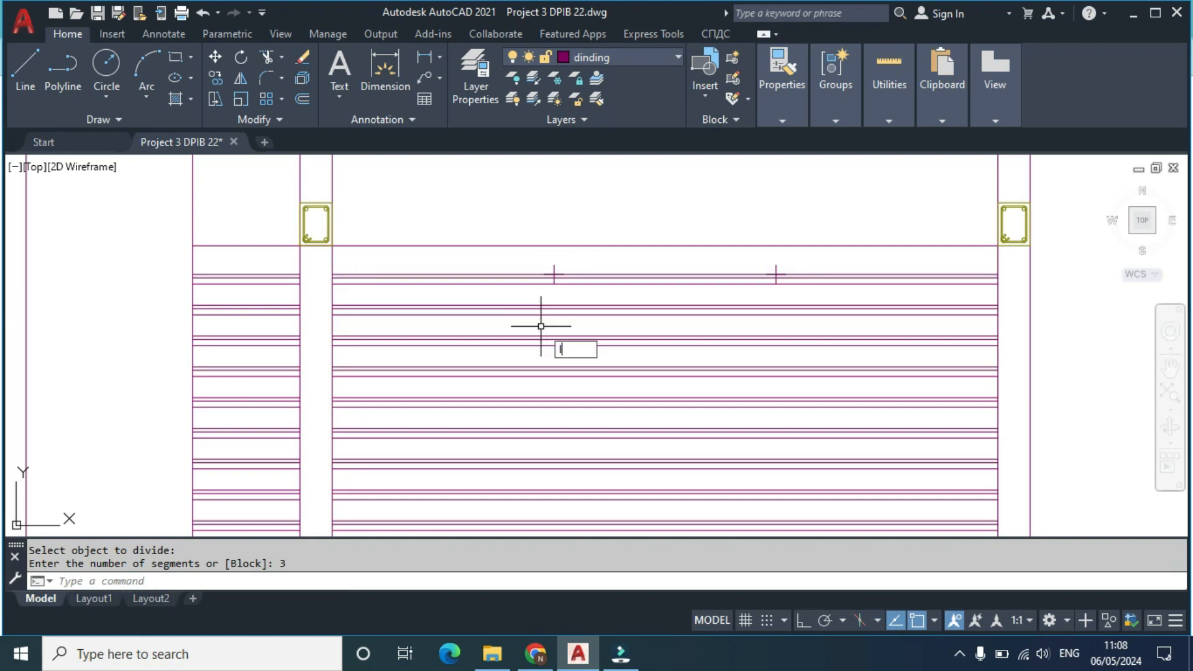
Step: Draw a vertical line from the first division point down to the lowest roof line at the ring beam's top level
key(Return)
scroll(558, 284, up, 2)
click(552, 268)
middle_drag(545, 374, 533, 175)
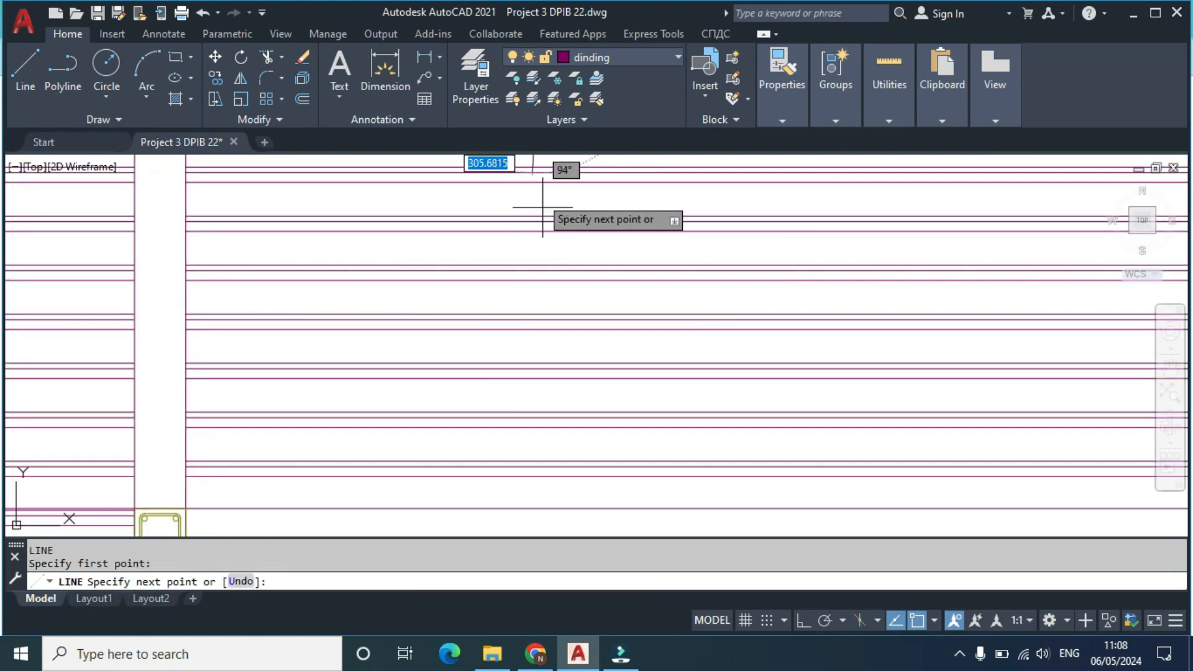
scroll(542, 207, down, 3)
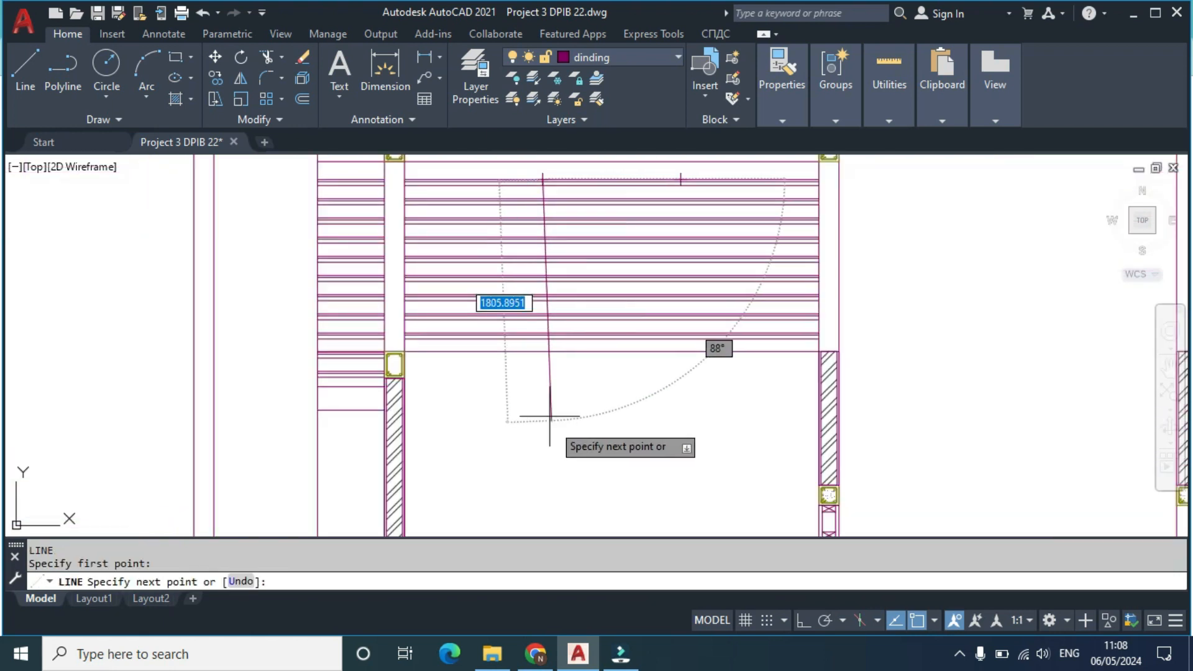
click(542, 352)
key(Return)
scroll(547, 200, up, 4)
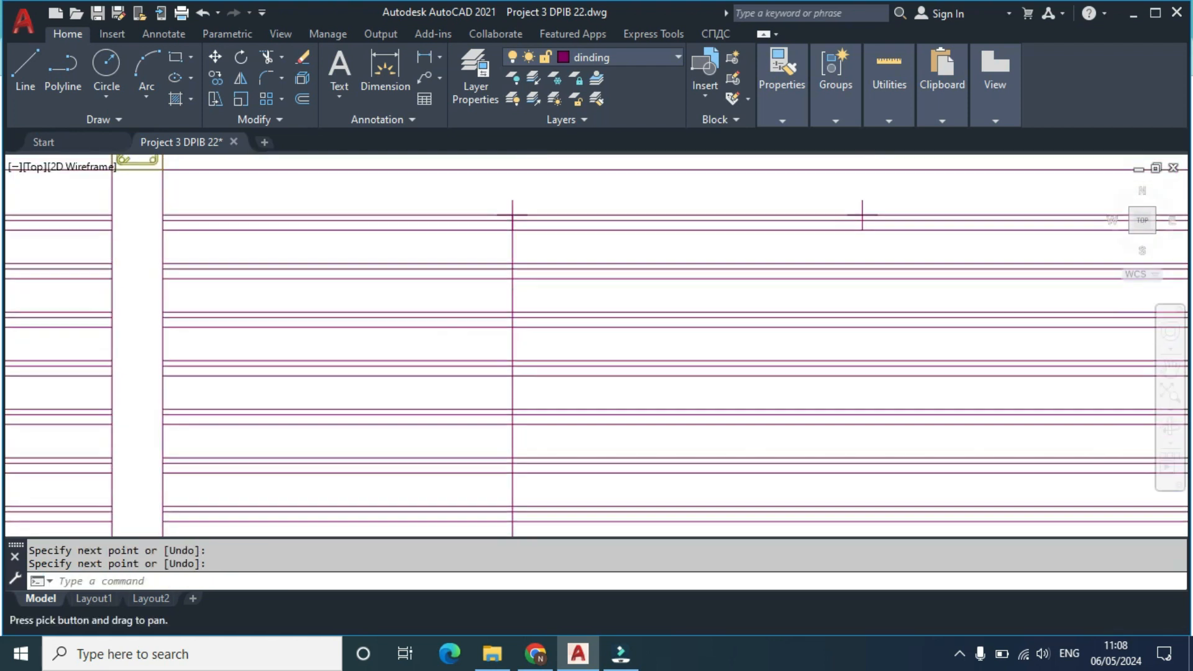
Step: Offset the vertical line by 20 to both sides
text(o)
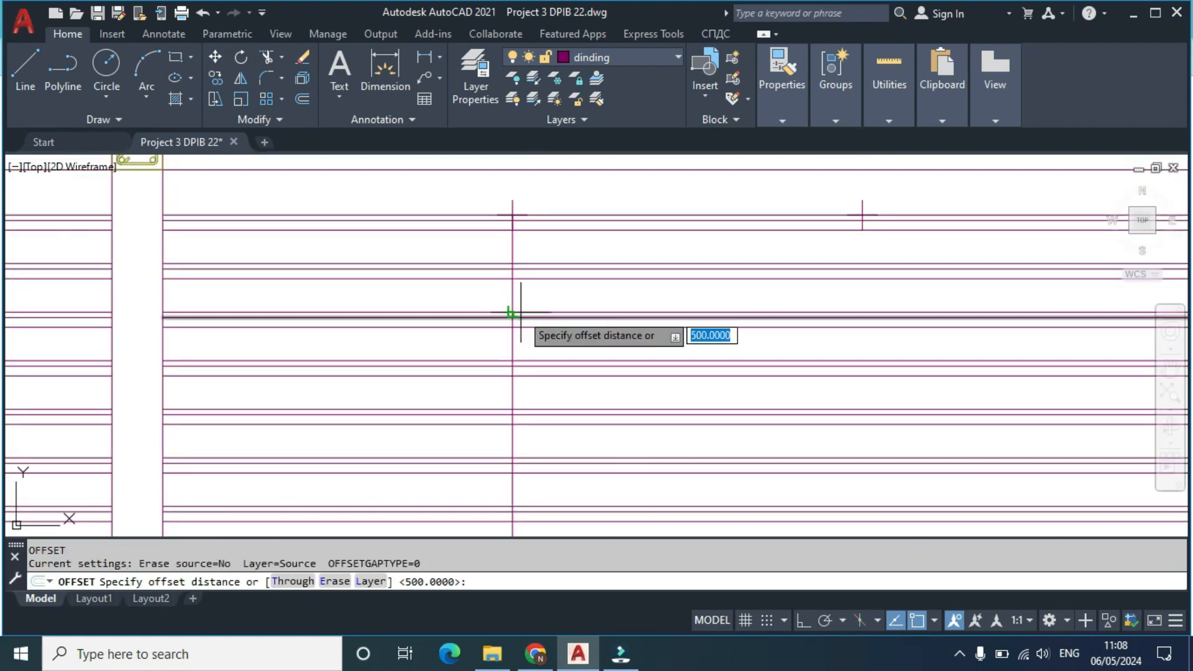
text(20)
key(Return)
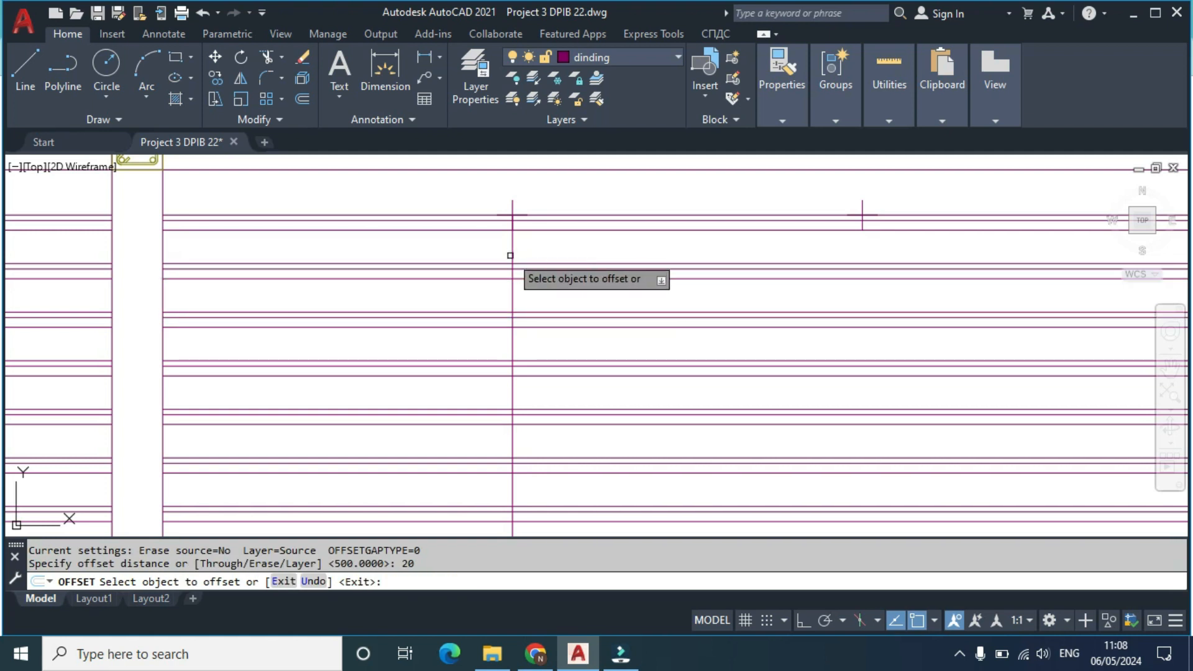
click(514, 252)
click(516, 243)
click(512, 241)
click(474, 239)
key(Escape)
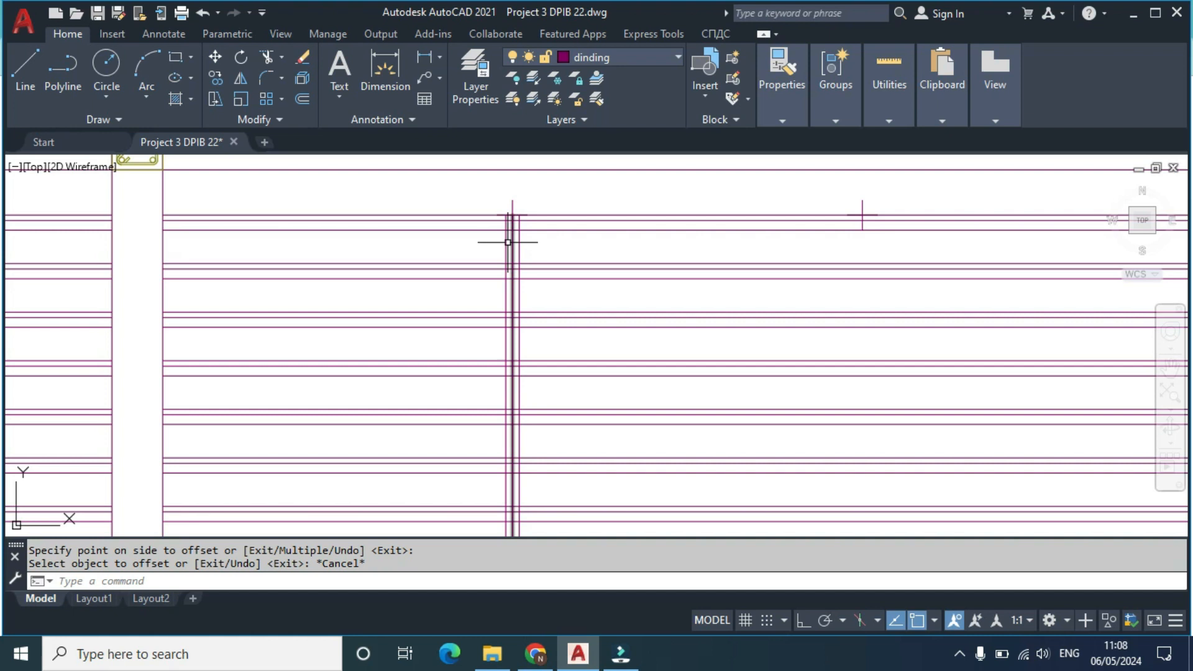
Step: Copy the two offset lines from the first division point to the second division point
click(504, 241)
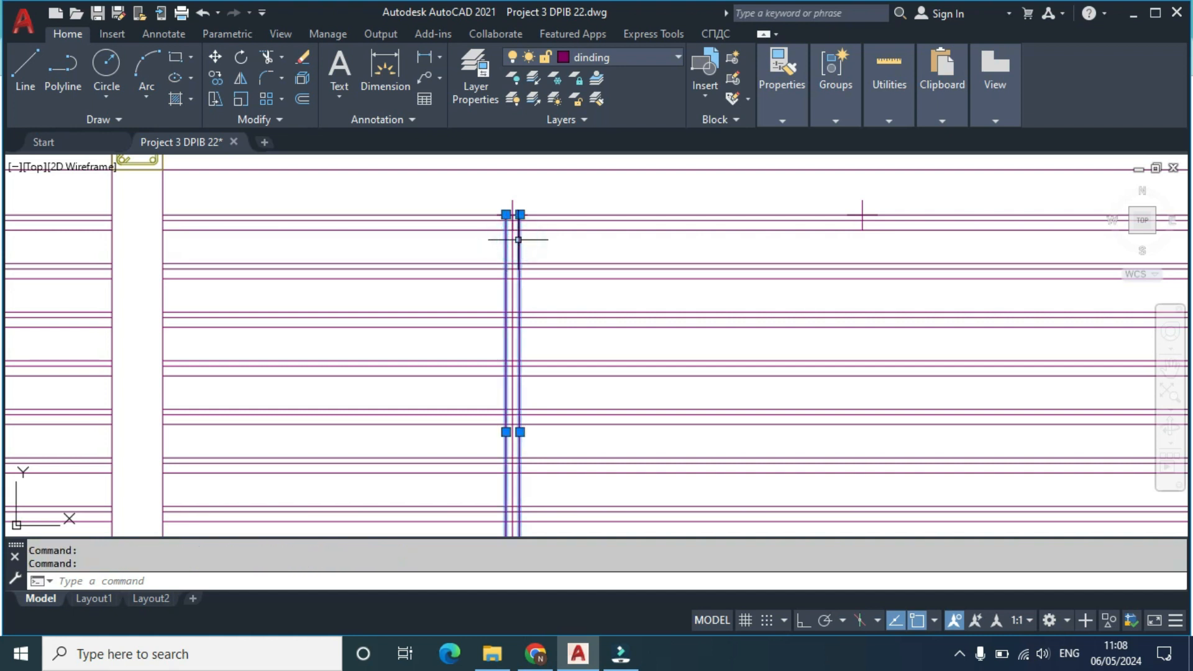
key(Return)
scroll(511, 217, up, 4)
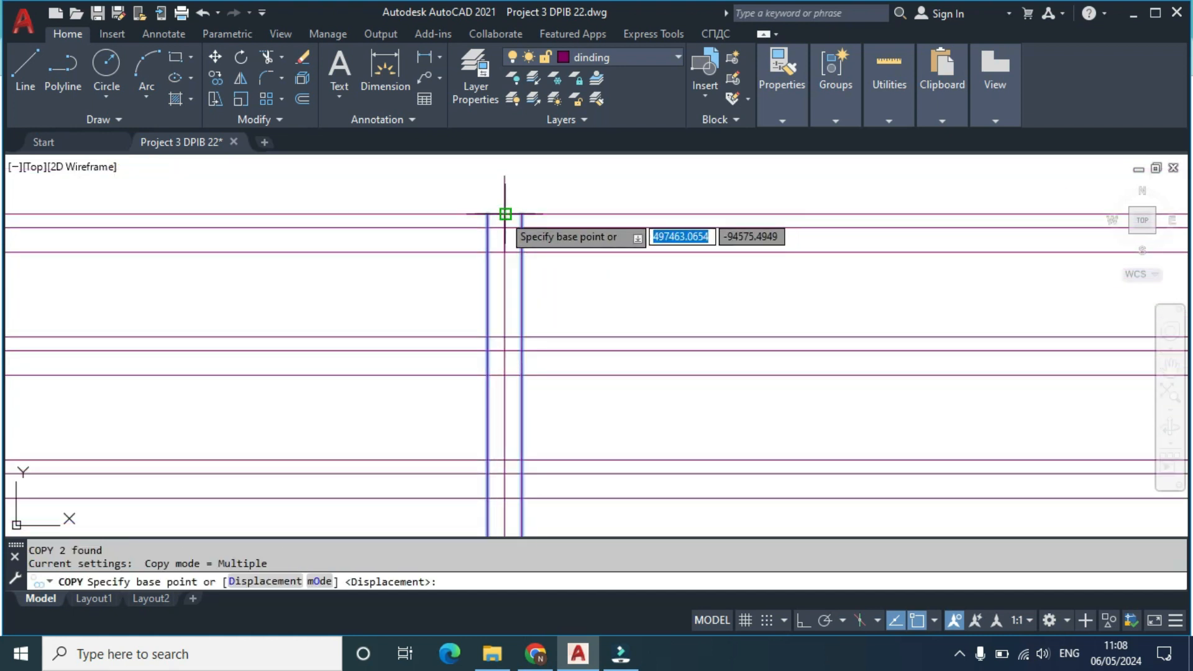
click(502, 214)
middle_drag(722, 213, 365, 243)
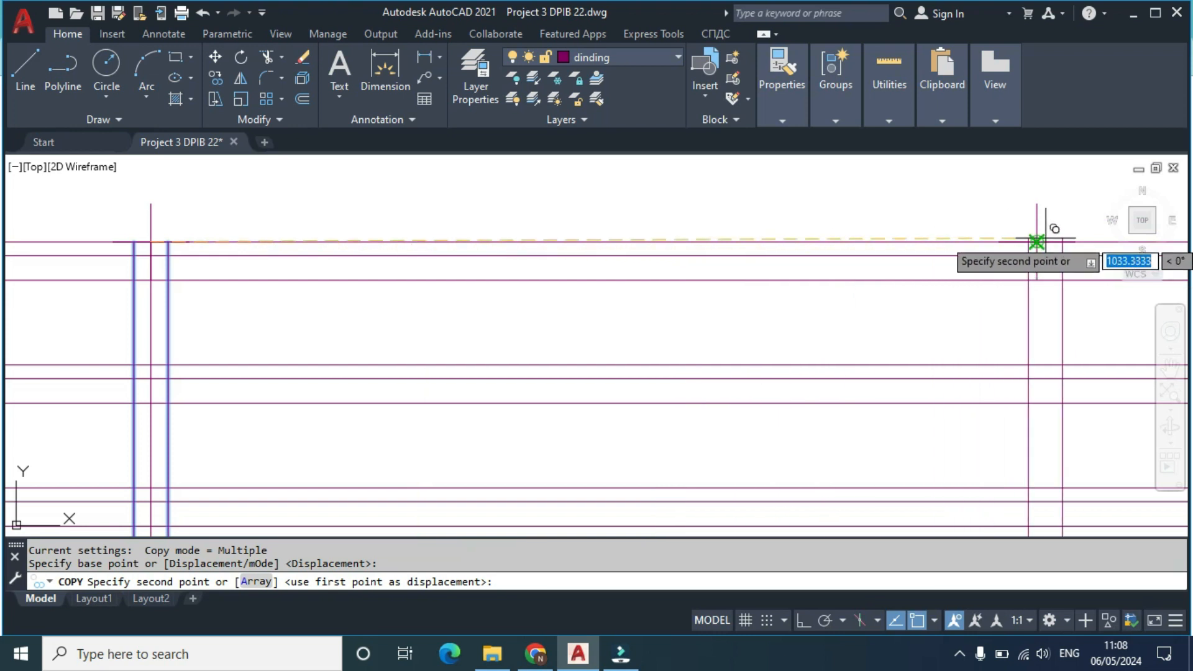
click(1037, 242)
scroll(804, 311, down, 3)
key(Escape)
middle_drag(663, 341, 639, 295)
scroll(623, 258, down, 1)
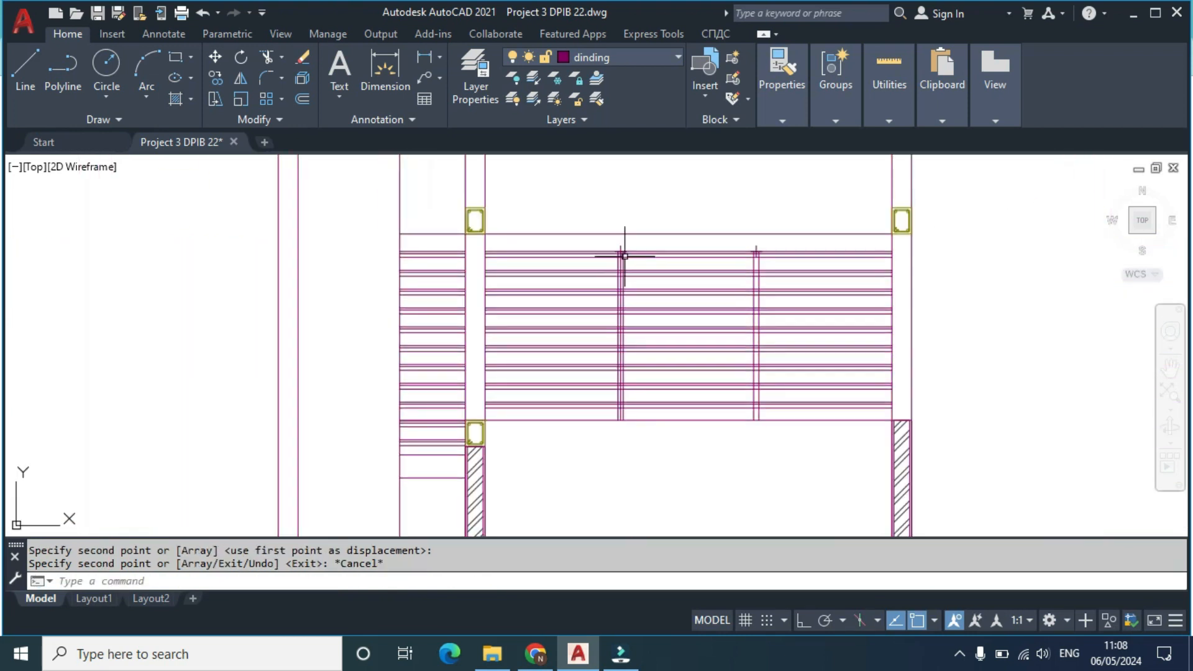
Step: Erase the vertical centre line between the first pair of offset lines
scroll(628, 258, up, 2)
click(607, 269)
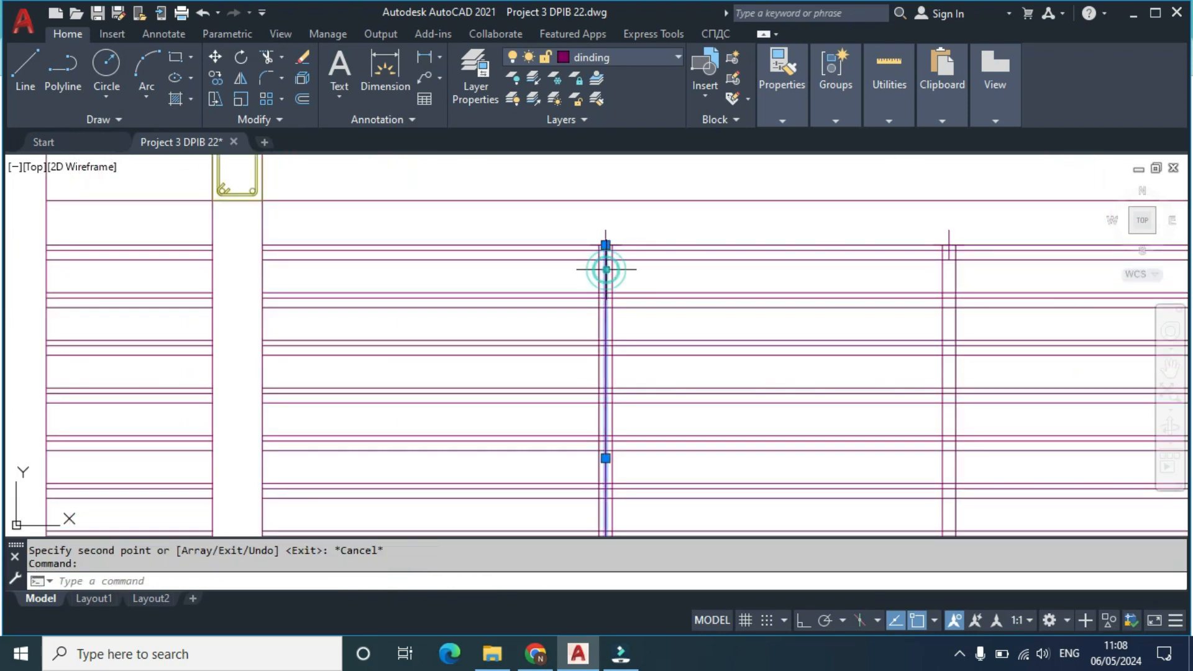
key(Delete)
scroll(713, 251, down, 5)
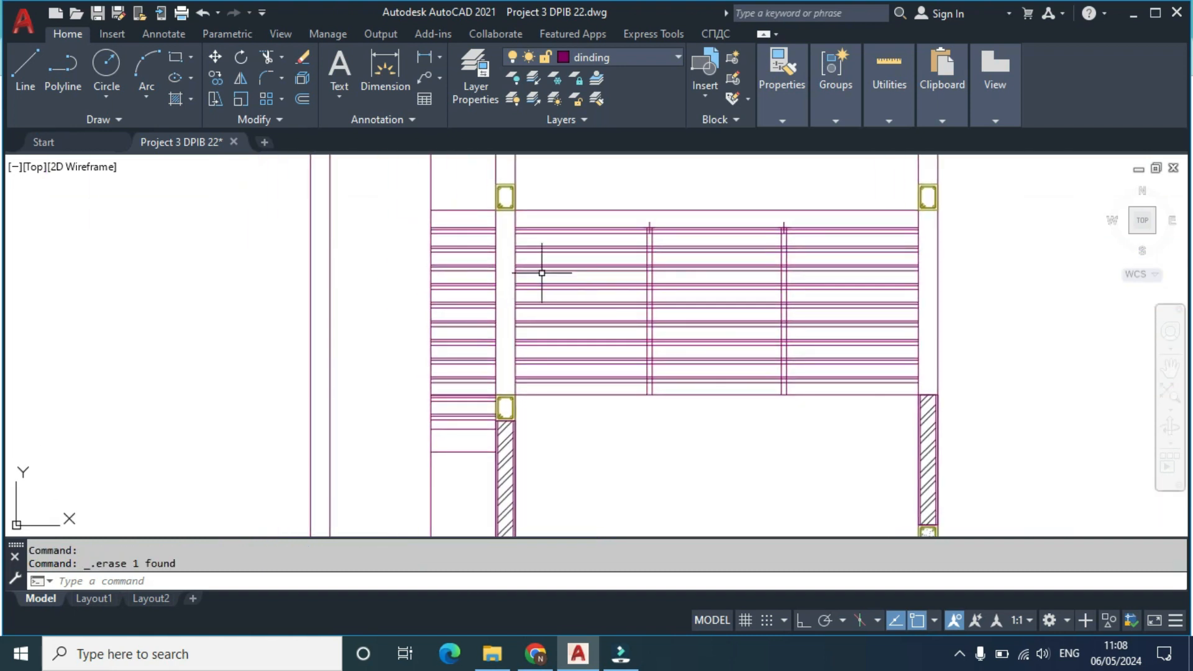
scroll(656, 222, up, 3)
scroll(435, 220, down, 3)
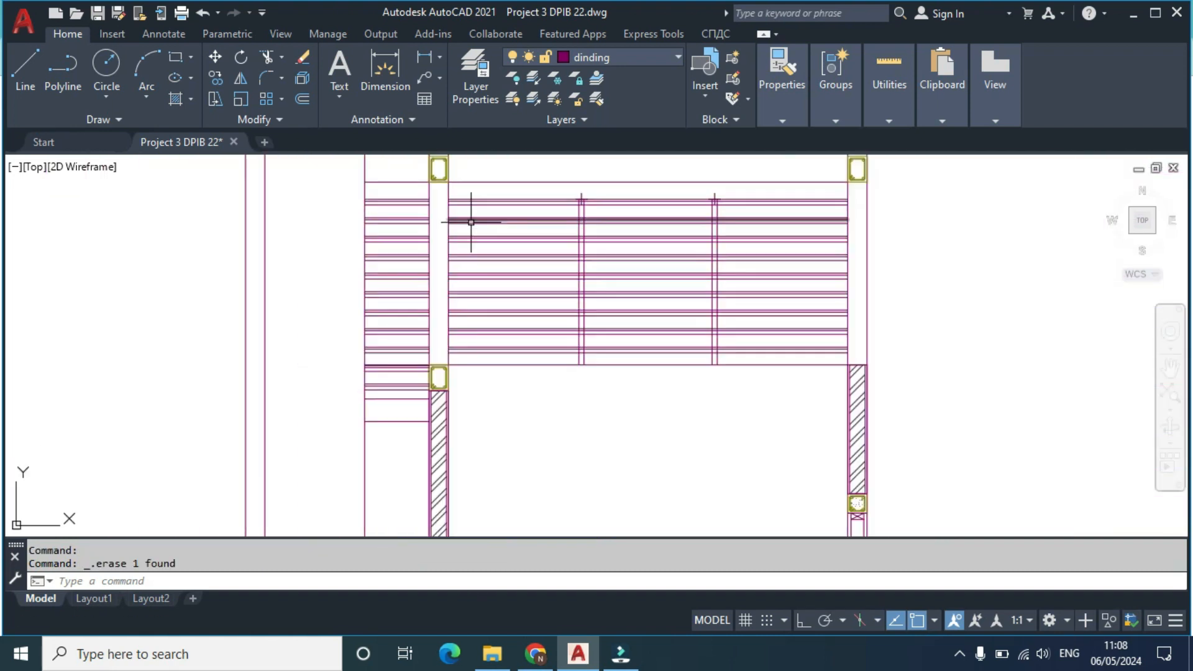
Step: Trim the batten lines between the first pair of vertical lines along the roof's full height
scroll(475, 196, up, 2)
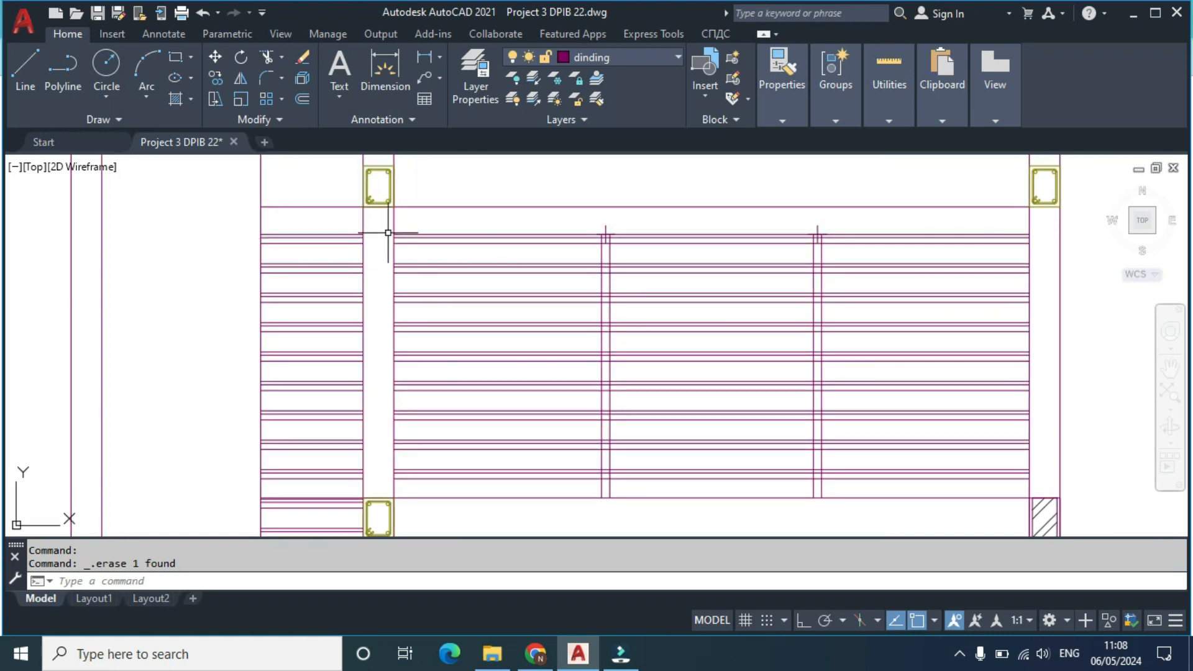
middle_drag(574, 241, 528, 254)
text(tr)
key(Return)
scroll(556, 245, up, 6)
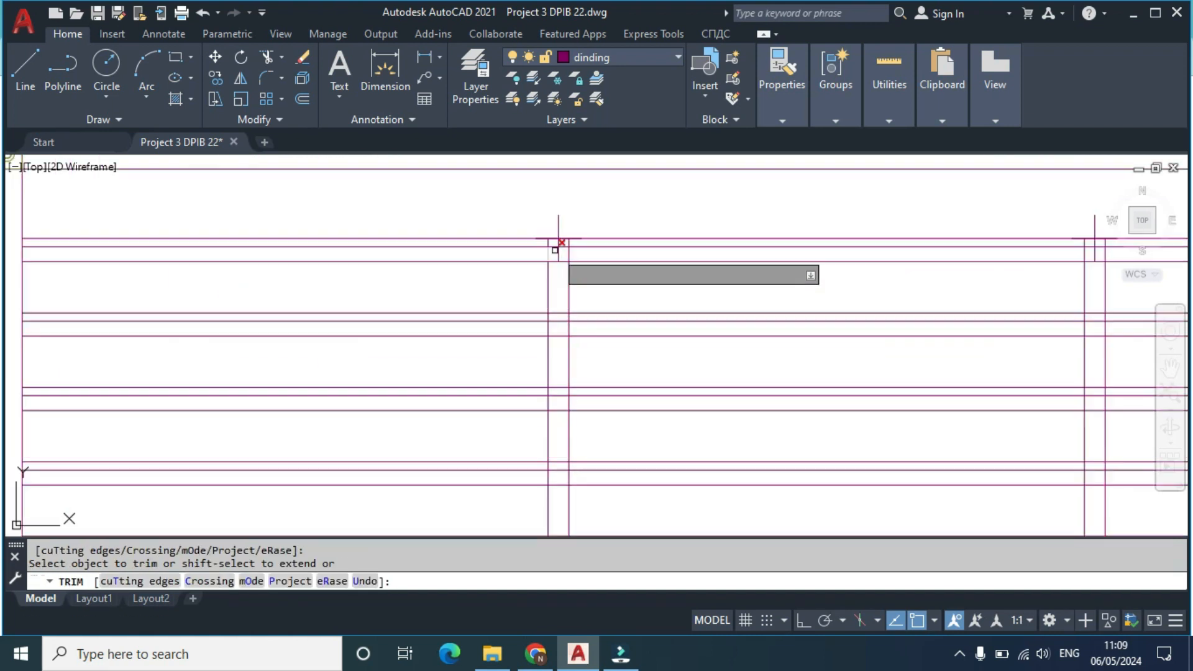
drag(568, 238, 564, 522)
middle_drag(563, 476, 552, 136)
mouse_move(549, 230)
mouse_down()
mouse_move(550, 530)
mouse_move(547, 520)
mouse_up()
middle_drag(546, 466, 544, 177)
drag(549, 298, 546, 498)
middle_drag(545, 497, 538, 255)
drag(538, 264, 539, 367)
scroll(651, 325, down, 3)
middle_drag(650, 325, 519, 416)
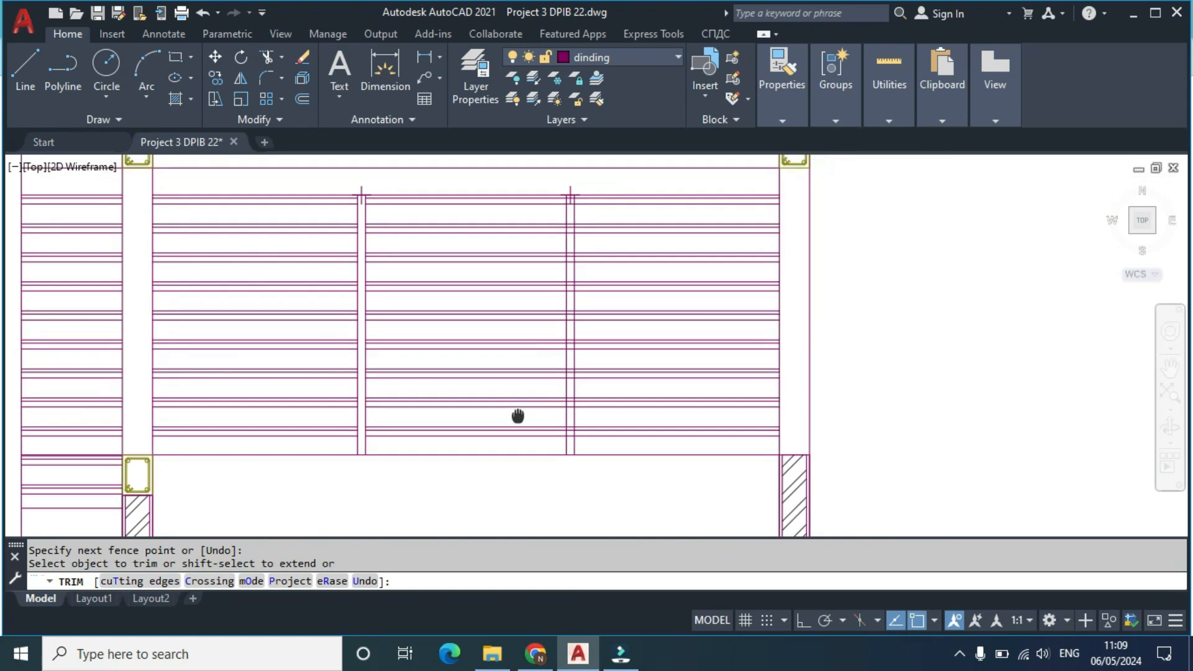
Step: Trim the batten lines between the second pair of vertical lines along the roof's full height
scroll(570, 188, up, 2)
middle_drag(559, 200, 551, 317)
scroll(574, 267, up, 4)
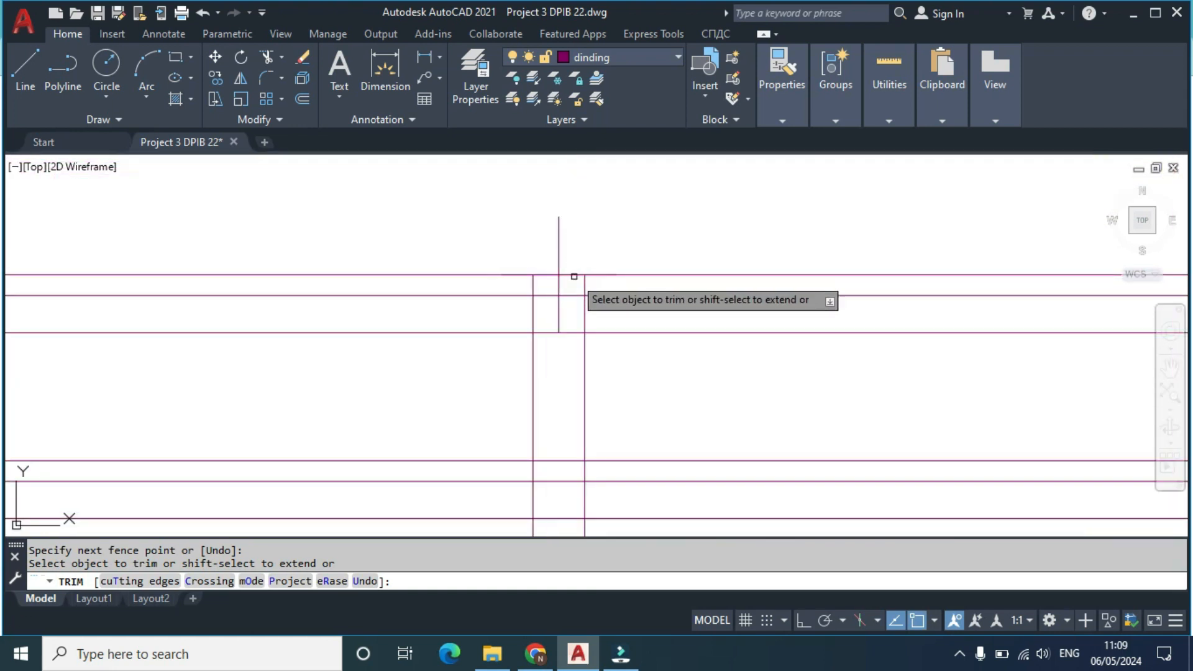
drag(573, 283, 572, 512)
middle_drag(571, 446, 576, 130)
mouse_move(565, 180)
mouse_down()
mouse_move(578, 315)
mouse_move(571, 500)
mouse_up()
middle_drag(562, 414, 571, 352)
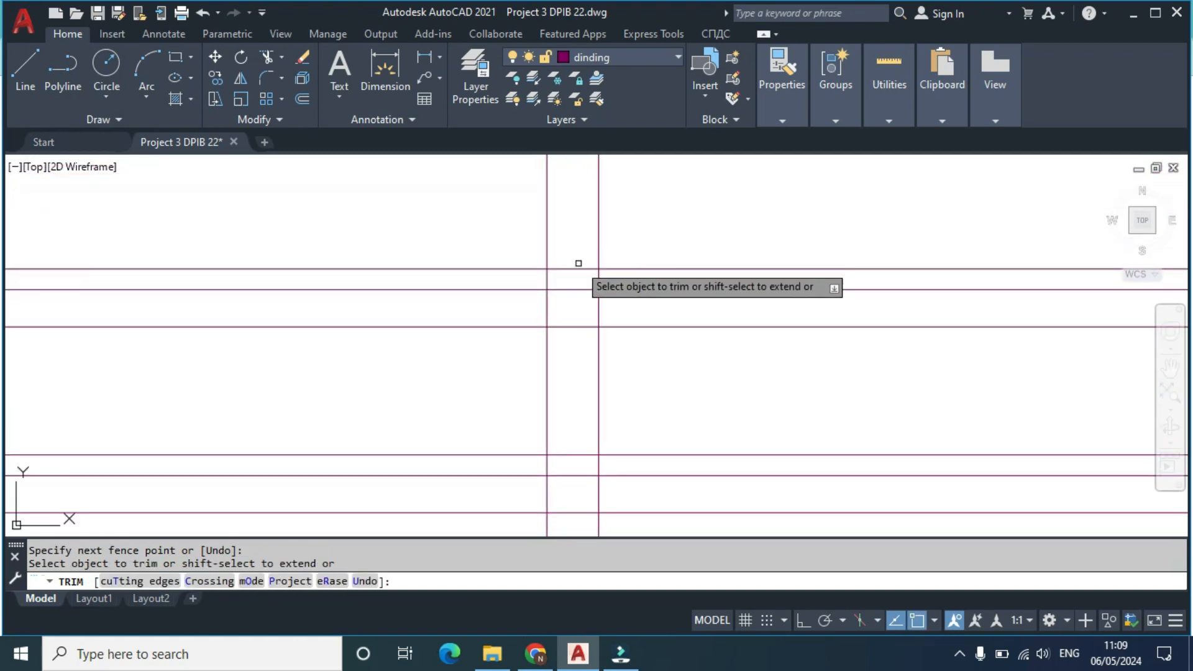
mouse_move(580, 242)
mouse_down()
mouse_move(583, 512)
mouse_move(573, 522)
mouse_up()
middle_drag(573, 522, 572, 272)
drag(570, 304, 568, 439)
middle_drag(569, 421, 580, 207)
drag(581, 283, 581, 389)
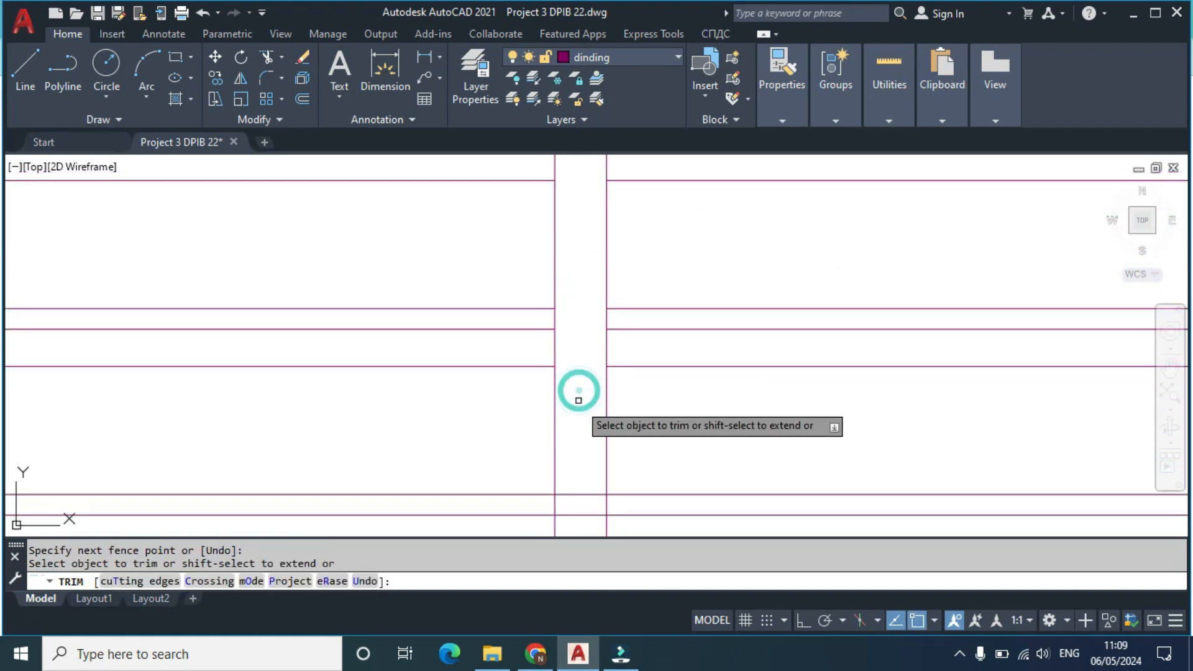
middle_drag(581, 389, 583, 213)
drag(589, 275, 592, 363)
middle_drag(583, 407, 590, 241)
drag(603, 287, 593, 462)
scroll(597, 431, down, 3)
middle_drag(628, 437, 625, 511)
key(Escape)
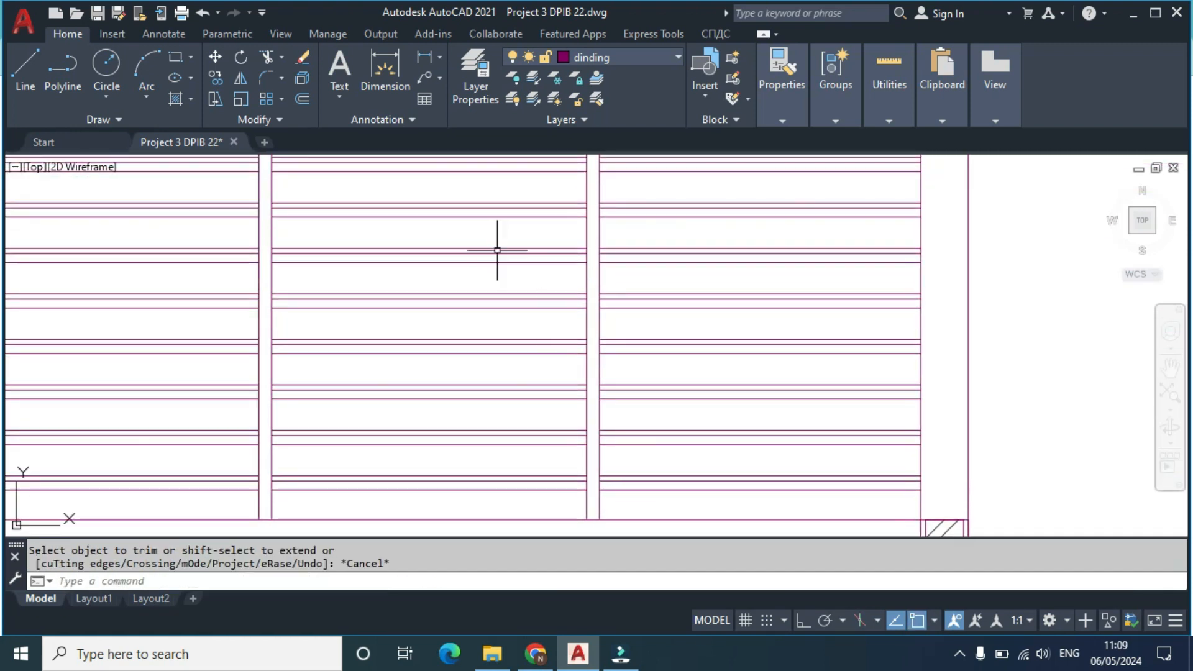
Step: Draw a 20 by 200 rectangle in the empty area above the battens, beside the left wall's upper ring beam
scroll(497, 250, down, 4)
scroll(472, 301, up, 5)
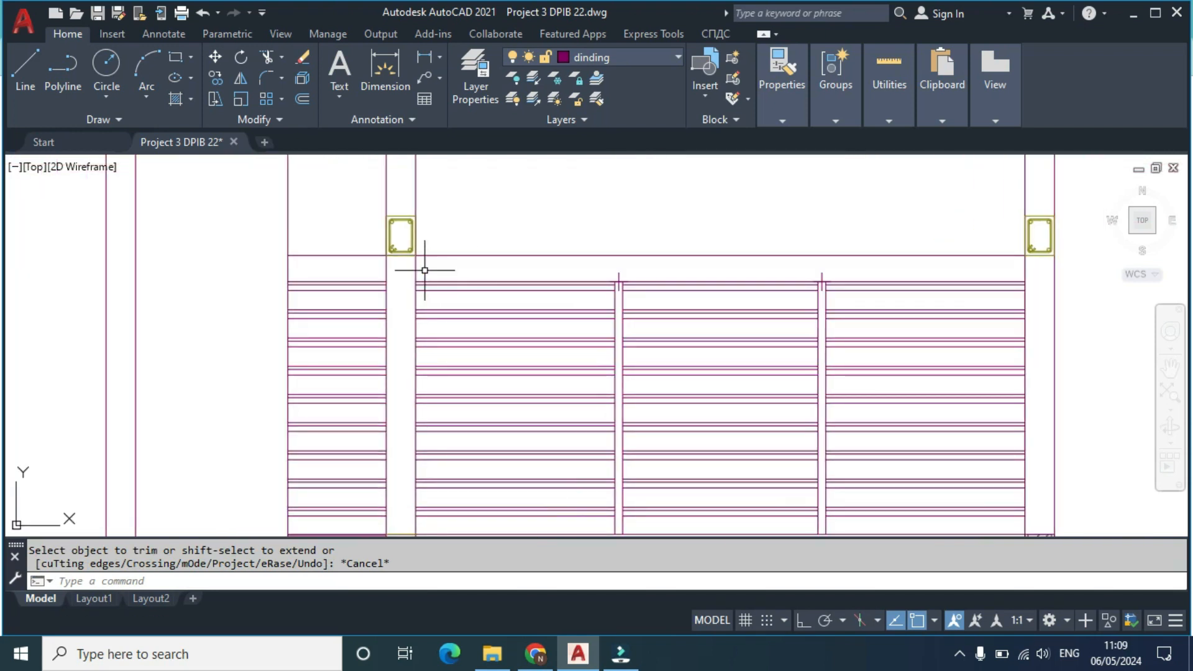
middle_drag(425, 270, 426, 316)
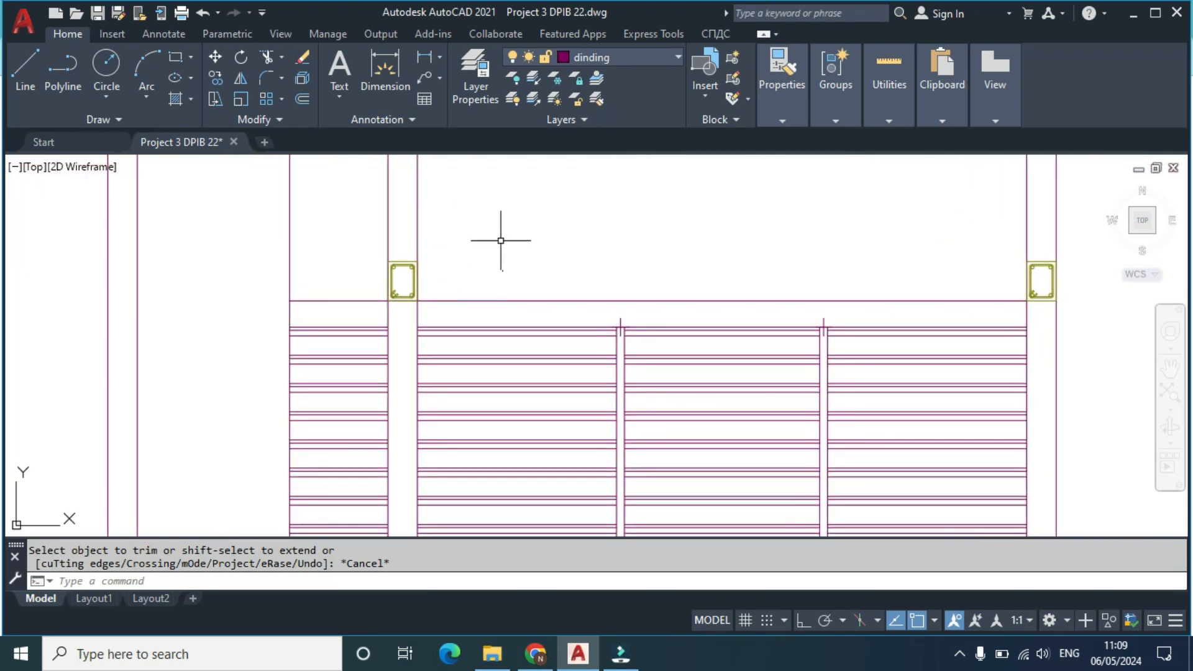
middle_drag(518, 255, 442, 246)
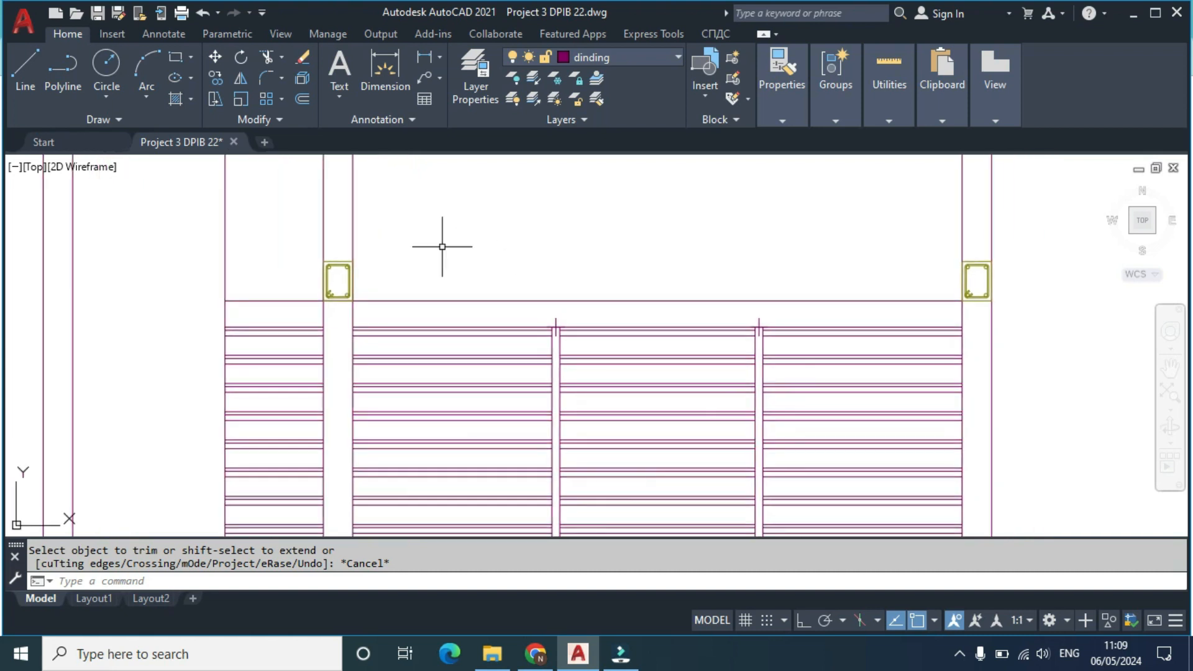
key(Return)
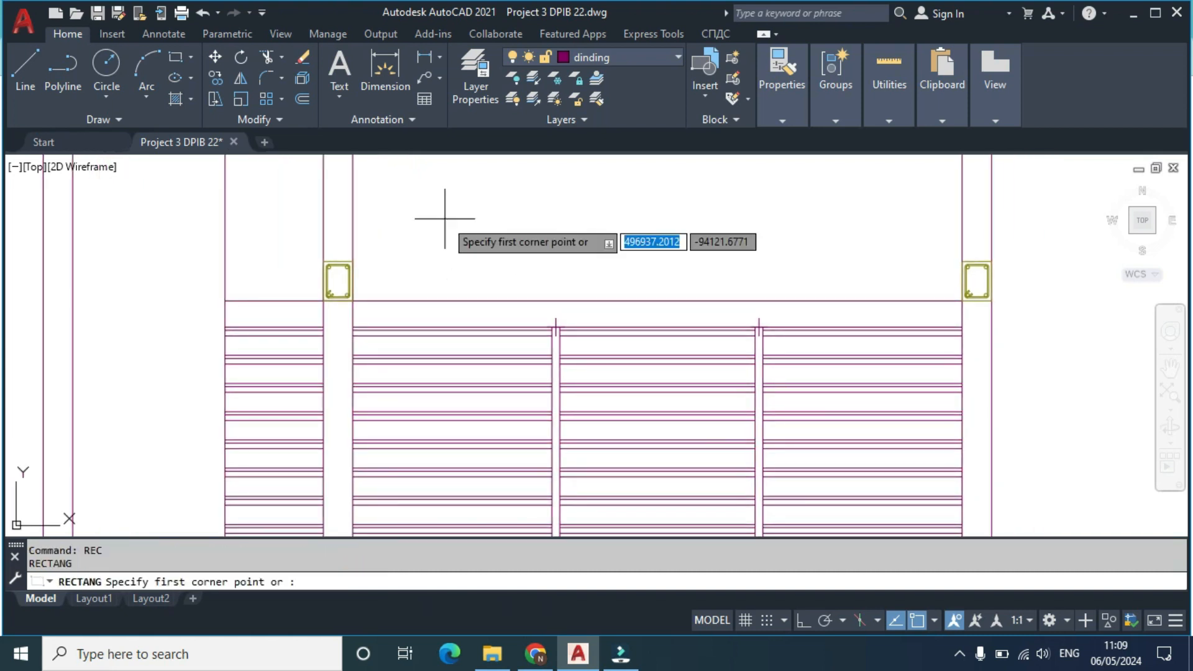
click(420, 211)
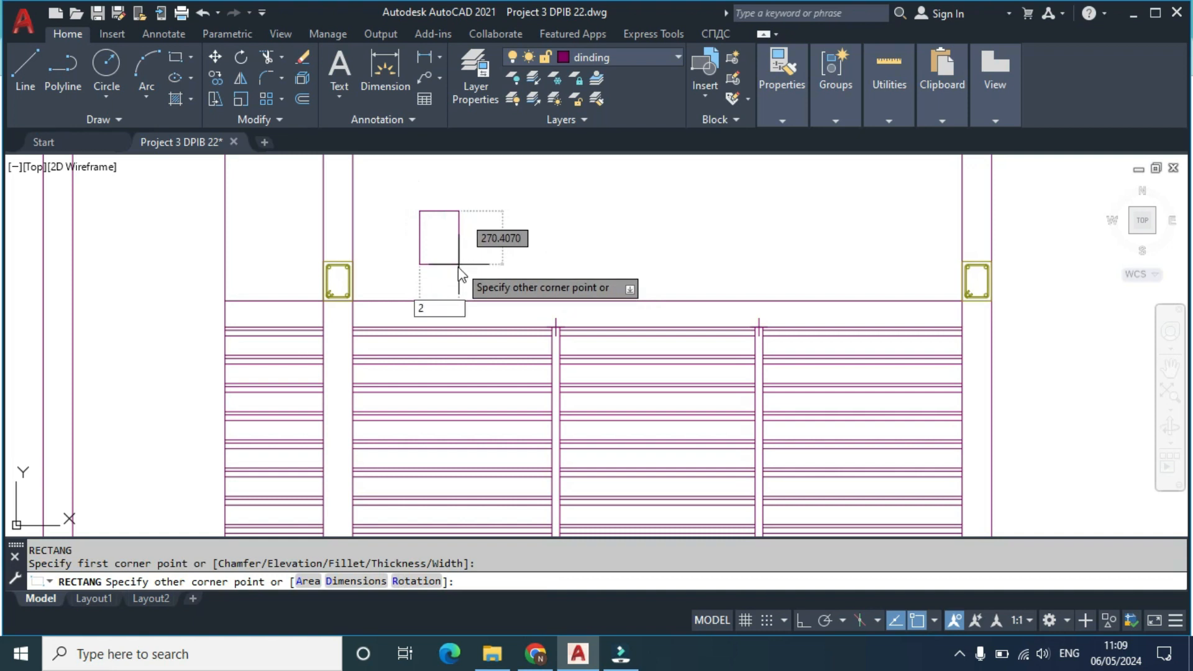
text(20)
key(Tab)
text(2)
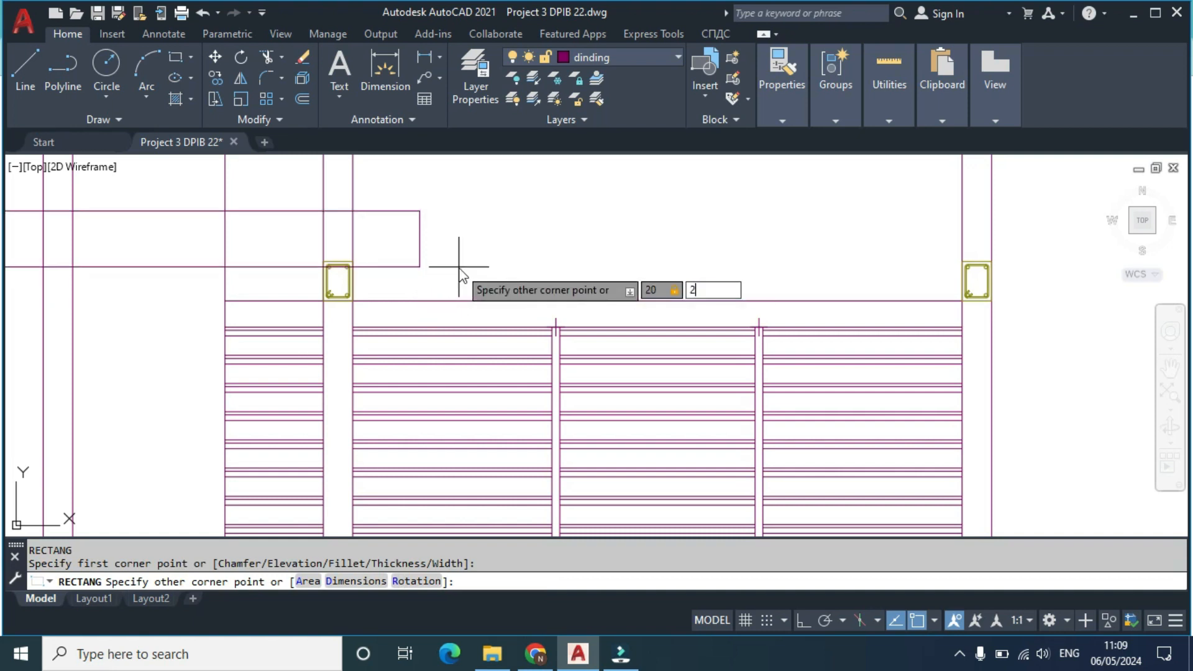
text(00)
key(Return)
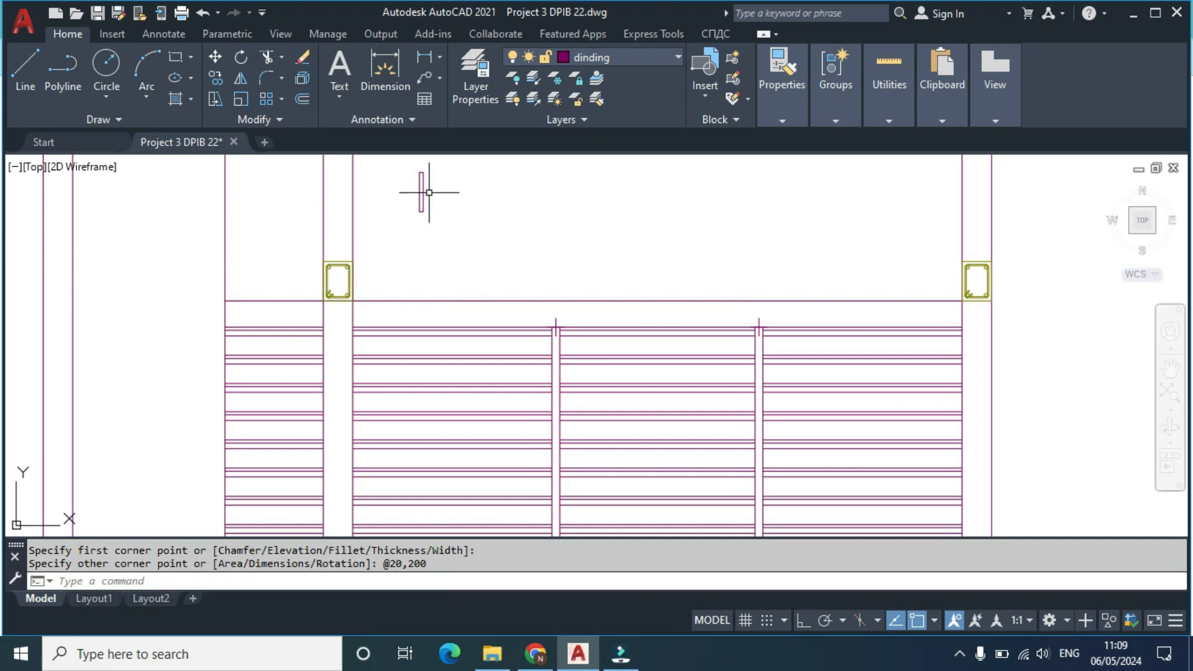
Step: Draw a 250 horizontal line outward from the lower right corner of the 20 by 200 rectangle
middle_drag(429, 192, 422, 277)
key(Return)
scroll(419, 298, up, 4)
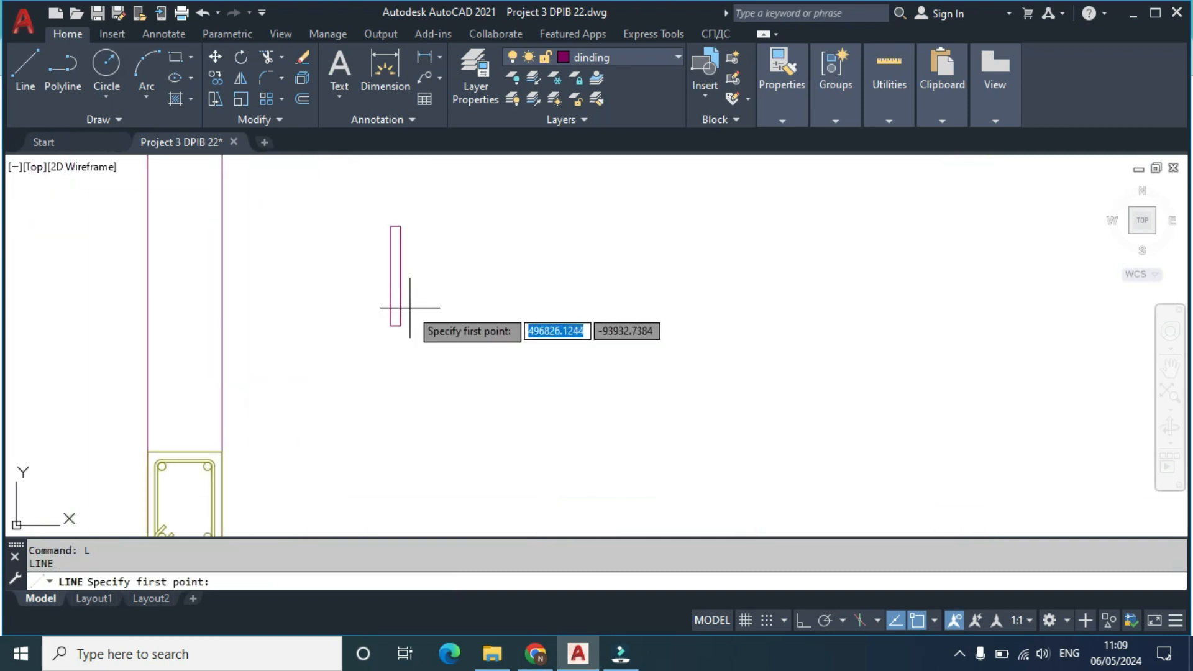
click(401, 325)
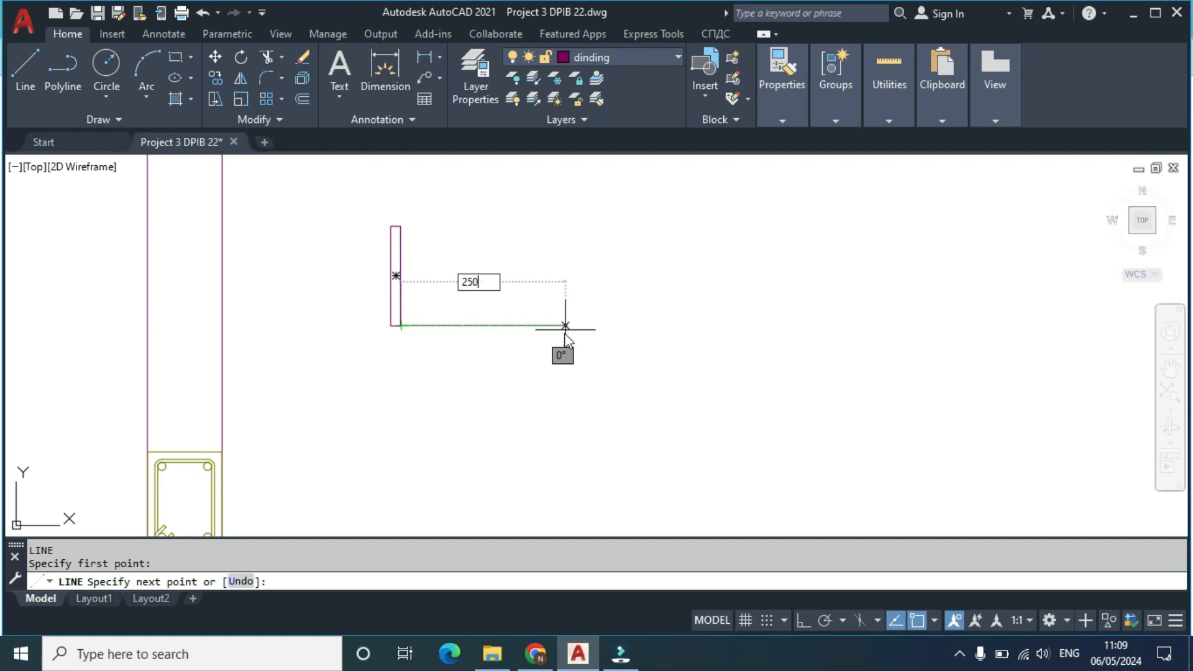
key(Return)
key(Escape)
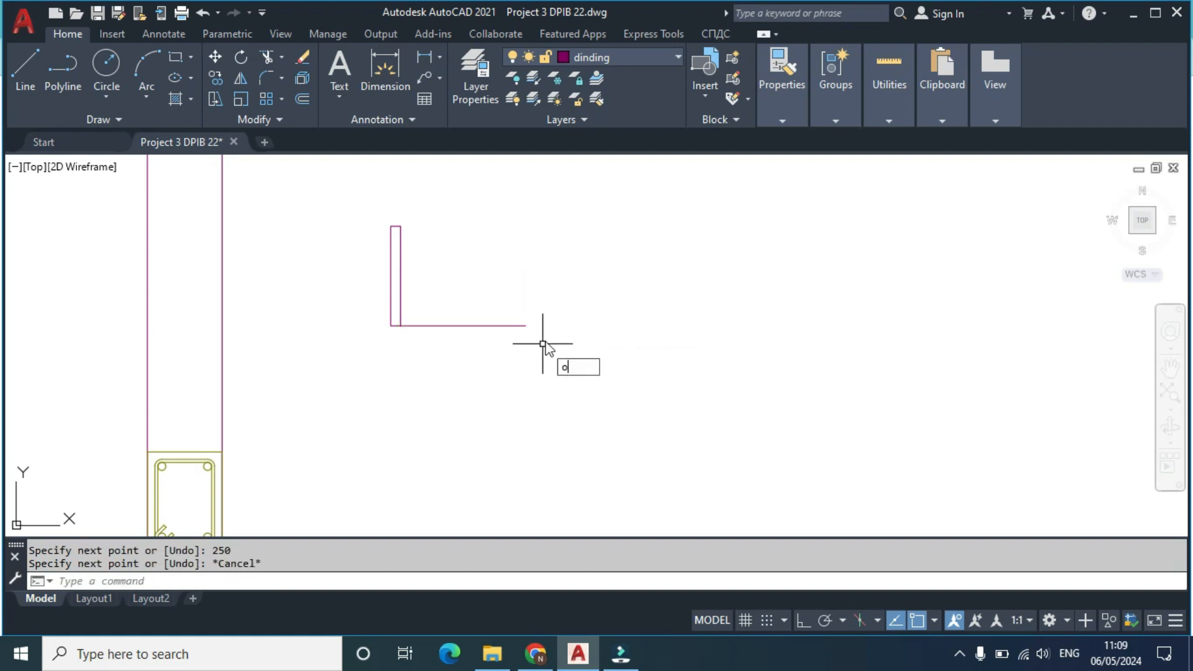
Step: Offset the horizontal line 180 upward
key(Return)
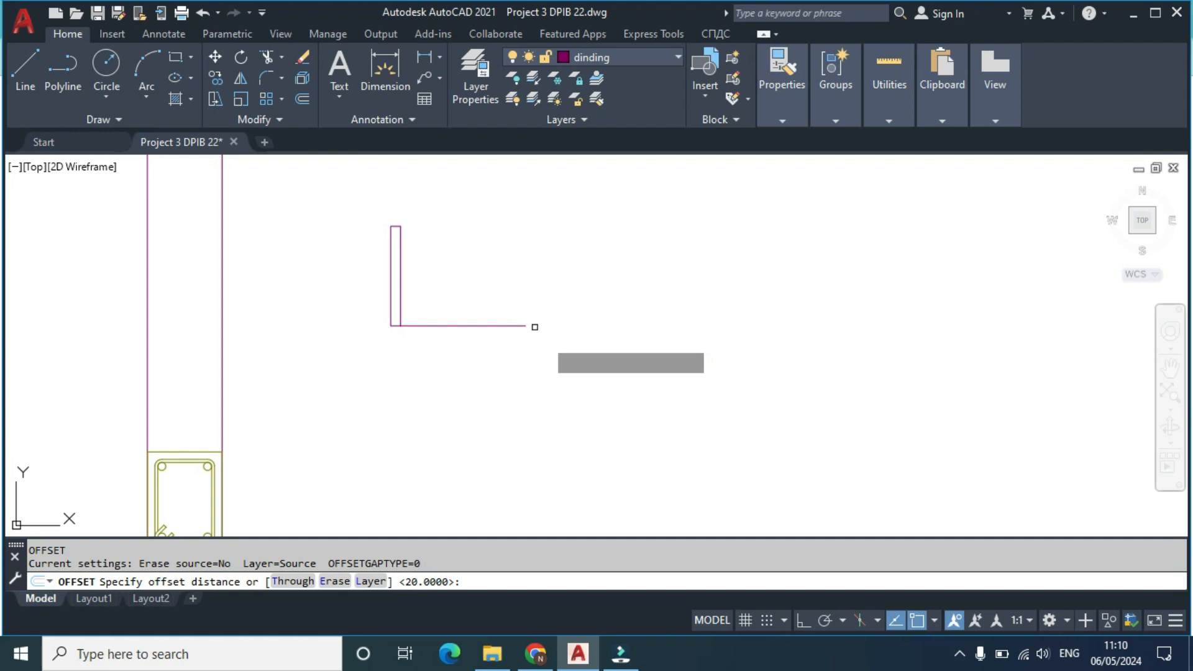
text(180)
key(Return)
click(494, 326)
click(496, 264)
key(Escape)
Step: Mirror the narrow rectangle about the vertical axis through the horizontal lines' midpoints, keeping the original
click(421, 259)
click(390, 269)
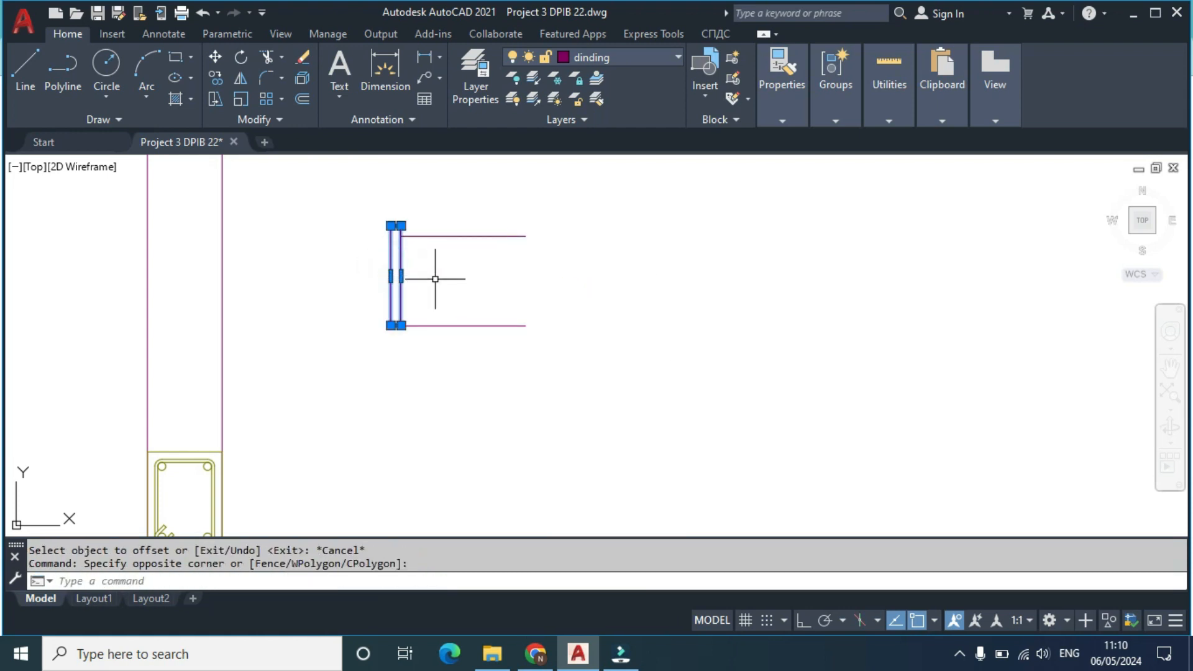
key(Return)
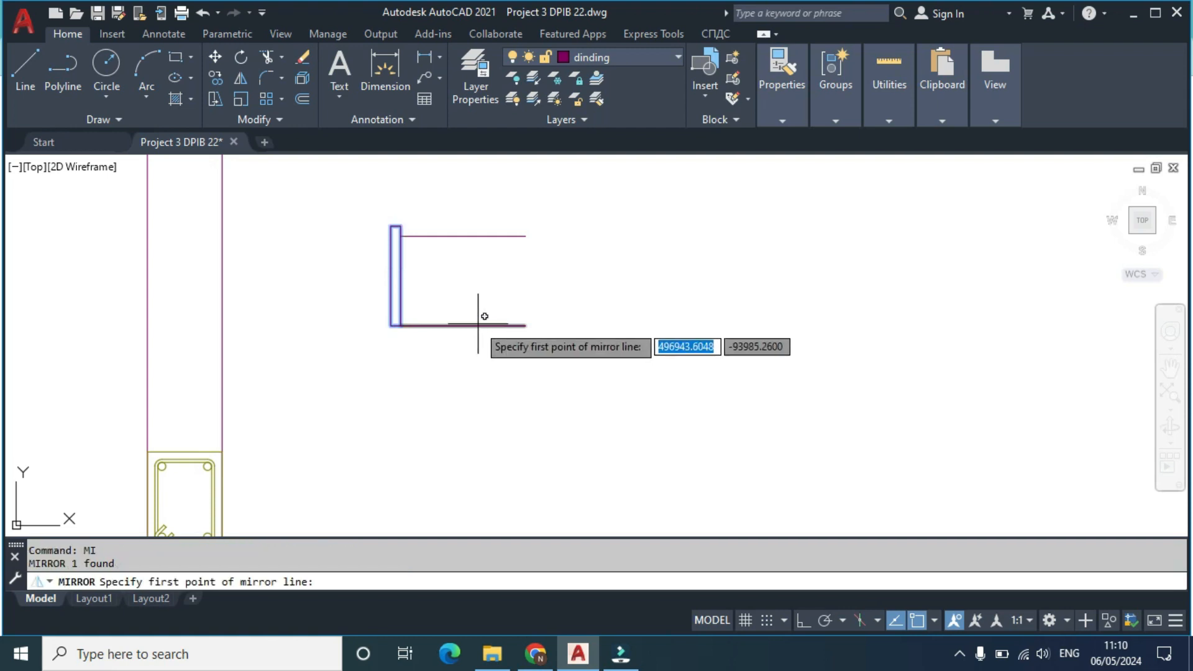
click(464, 325)
click(465, 239)
key(Return)
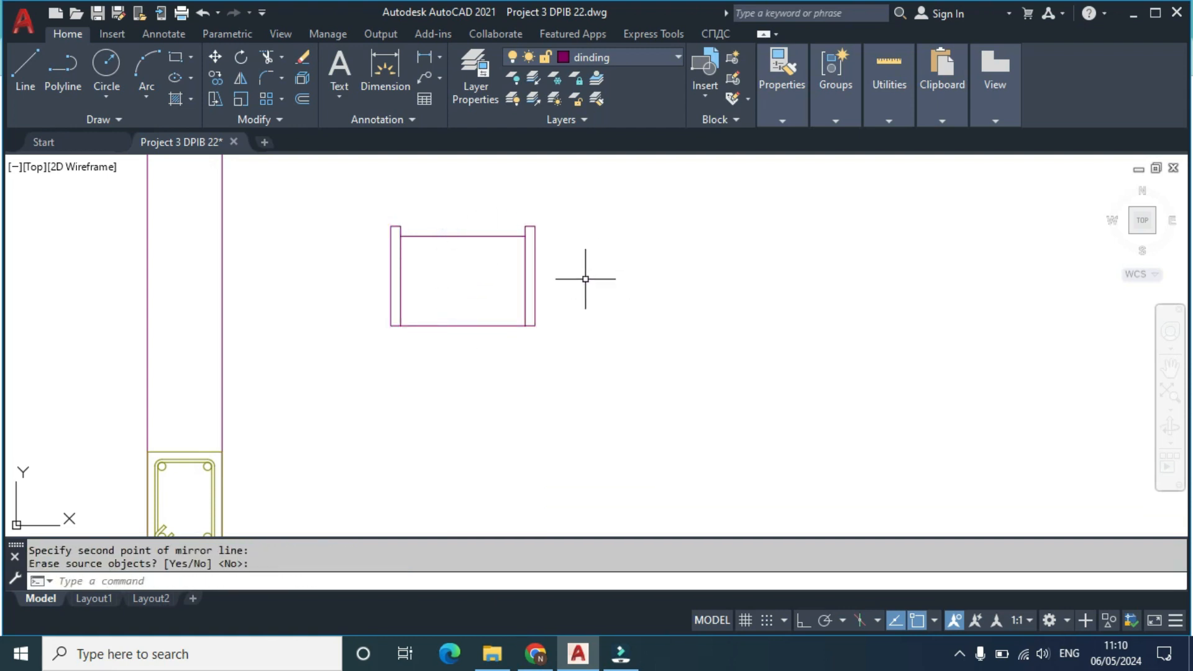
Step: Copy the two horizontal lines and the right rectangle four times end to end, forming a row of five bays
click(453, 346)
click(435, 218)
click(483, 198)
click(578, 351)
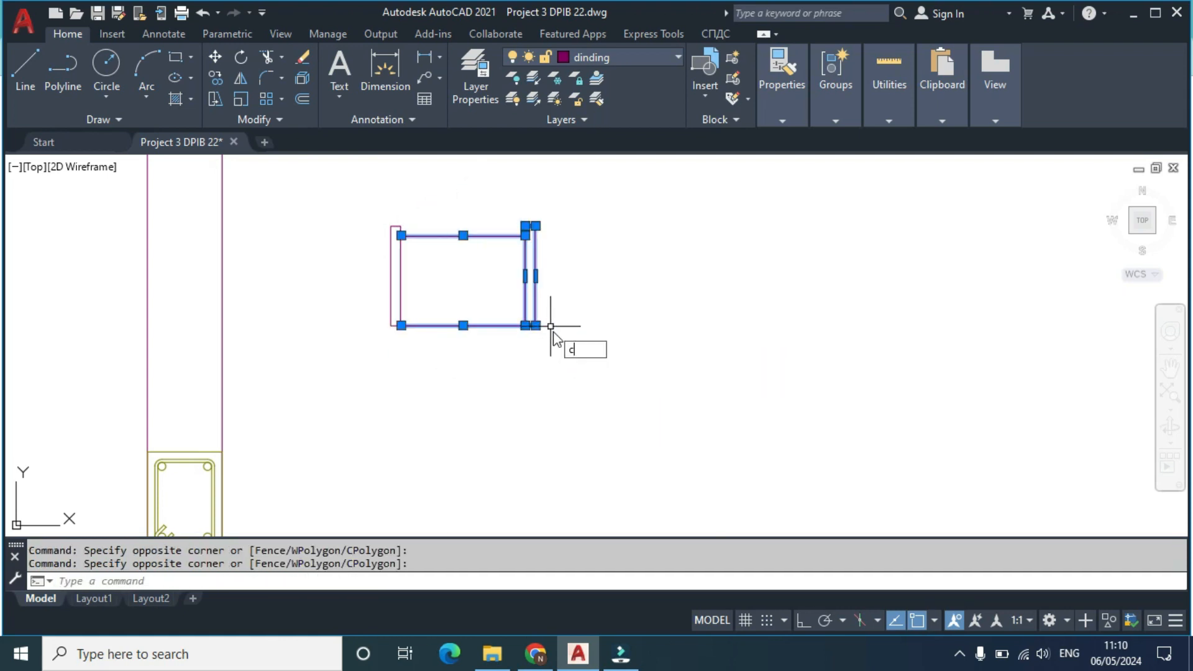
text(co)
key(Return)
click(401, 326)
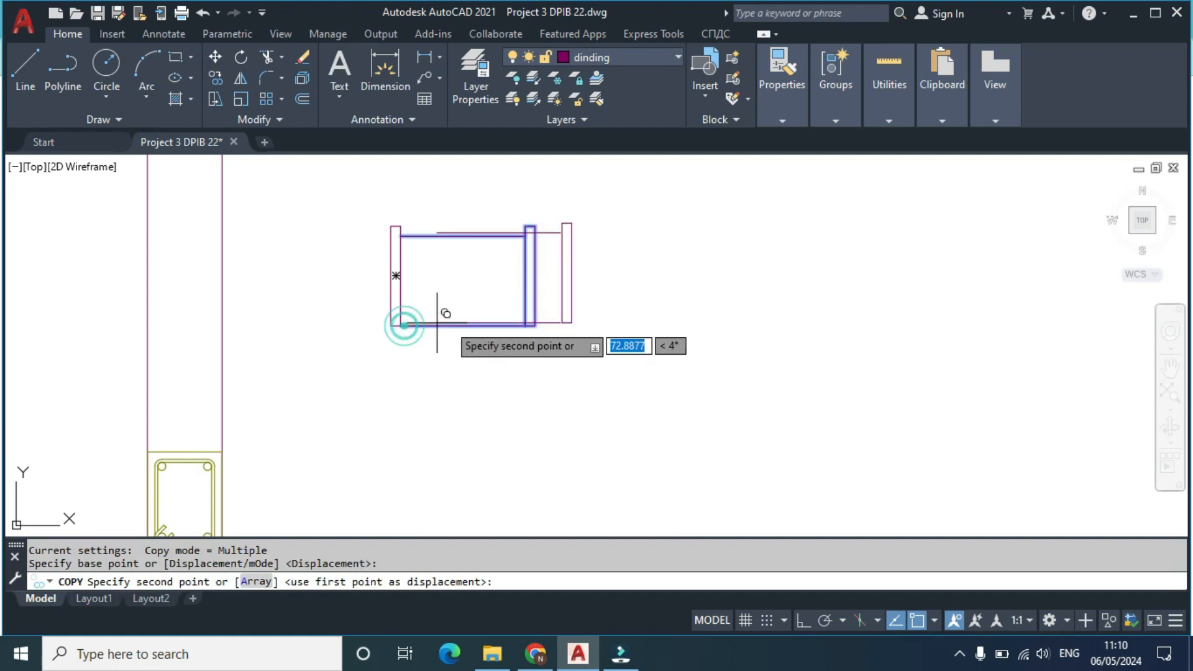
click(536, 326)
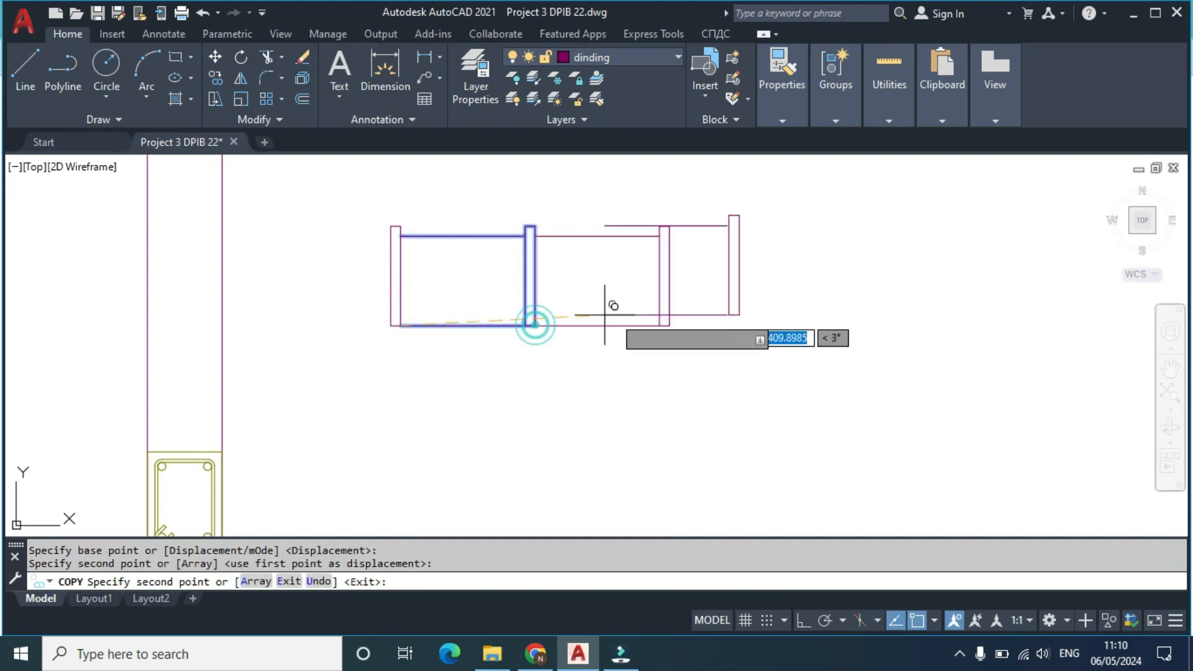
click(669, 326)
click(799, 325)
key(ctrl+z)
click(800, 326)
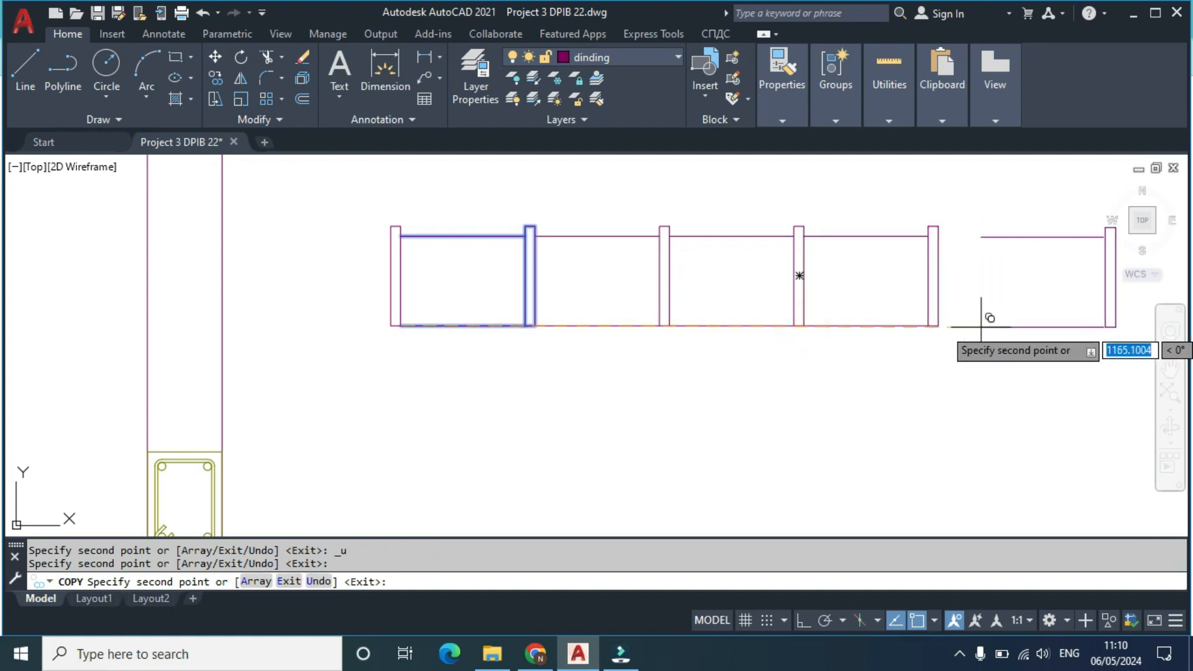
click(938, 326)
key(Escape)
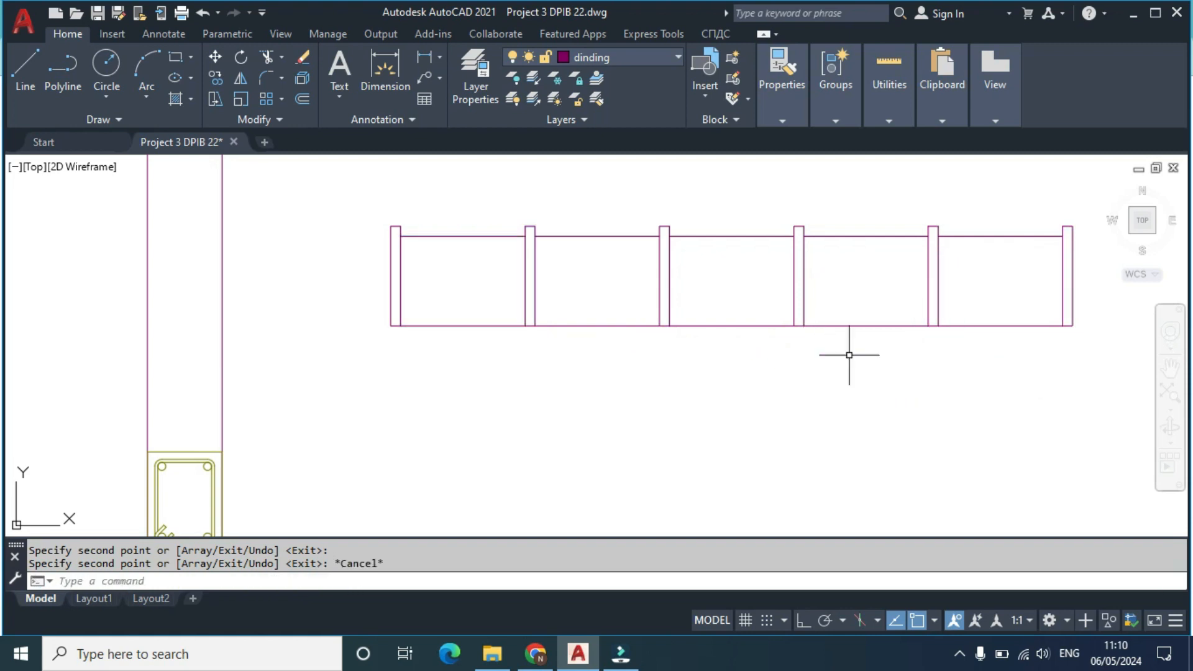
Step: Copy the five-bay row three times end to end along the top batten line, starting at the left wall's inner face
middle_drag(850, 352, 768, 312)
scroll(975, 319, down, 4)
click(959, 325)
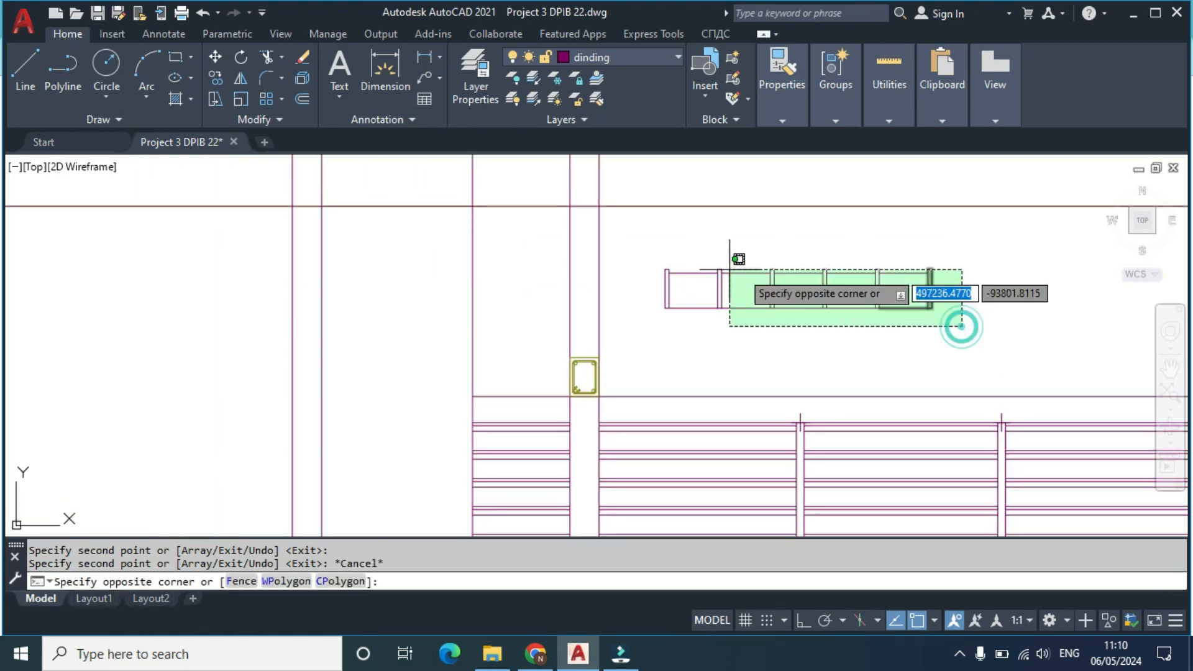
click(641, 251)
text(co)
key(Return)
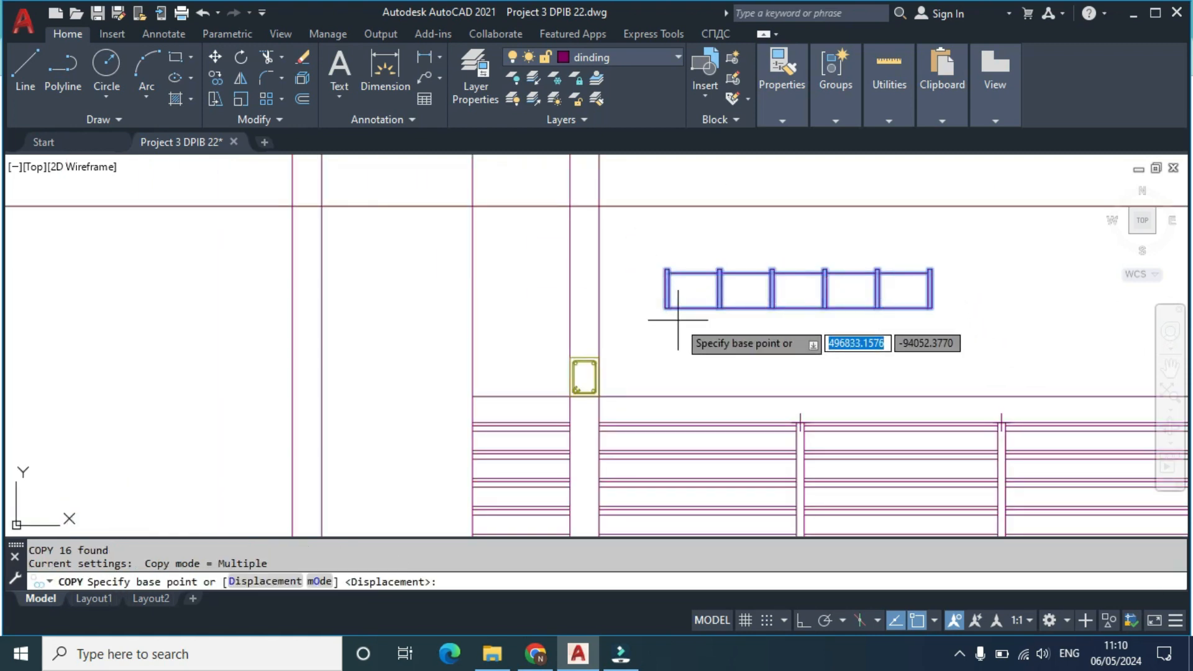
scroll(644, 292, up, 4)
click(639, 286)
scroll(531, 426, down, 4)
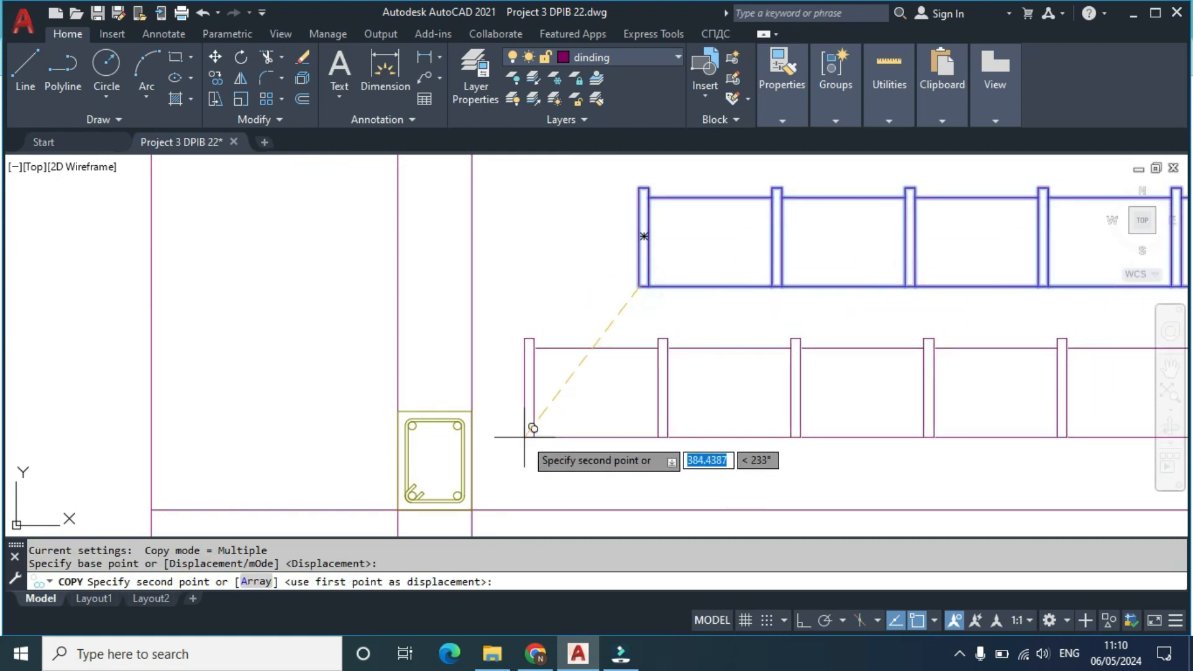
scroll(386, 390, up, 2)
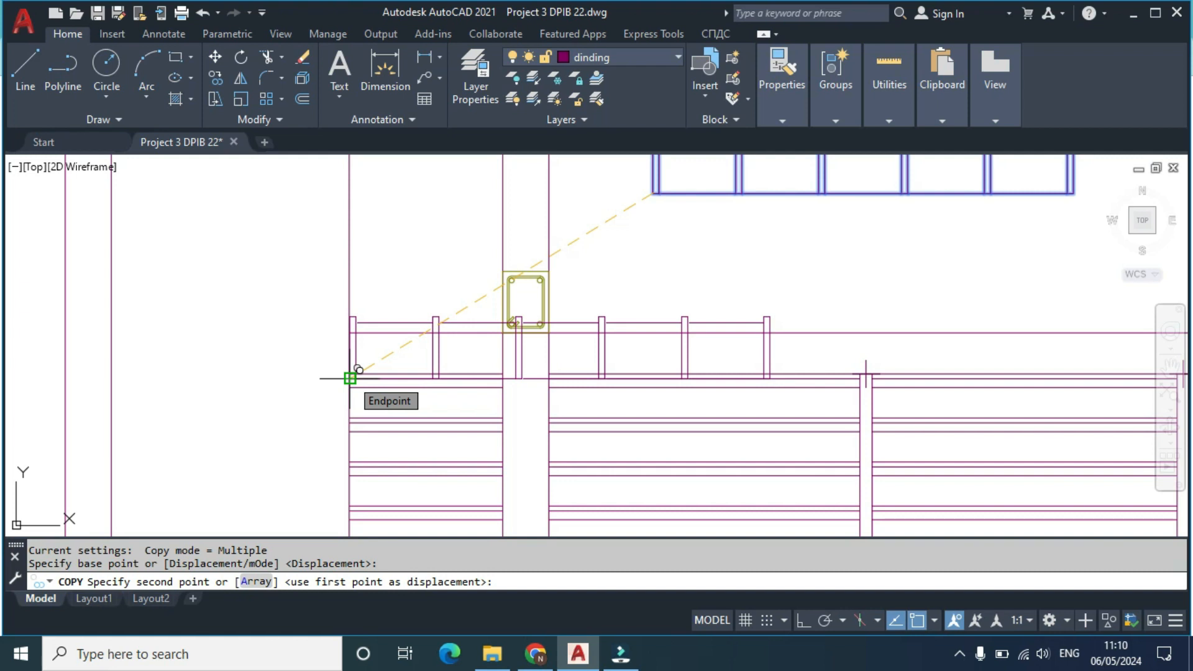
click(550, 373)
middle_drag(792, 347, 690, 335)
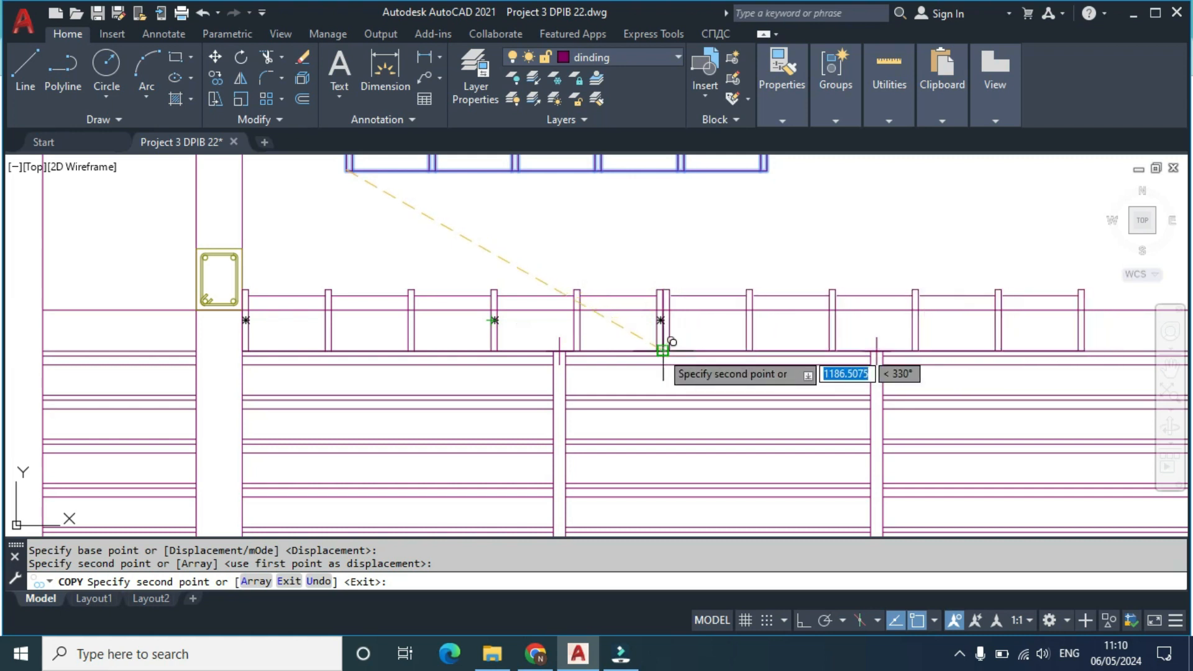
click(657, 351)
middle_drag(767, 340, 495, 359)
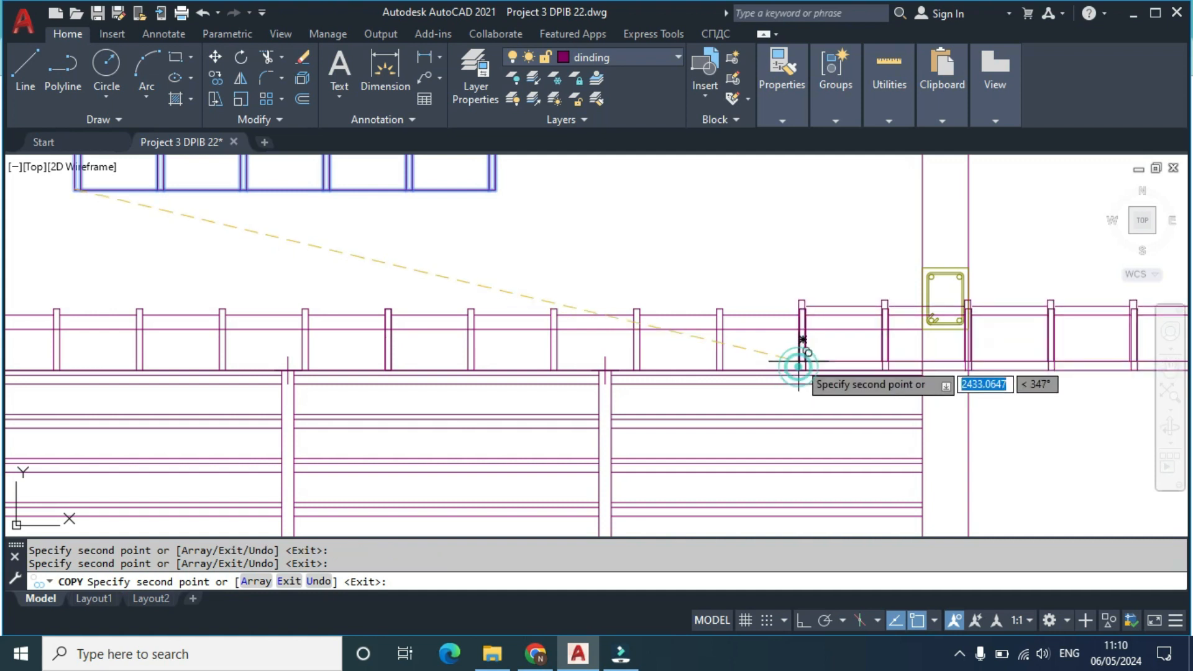
key(Escape)
Step: Trim the row's horizontal lines where they cross the right wall and its ring beam
middle_drag(852, 347, 709, 329)
scroll(708, 329, up, 2)
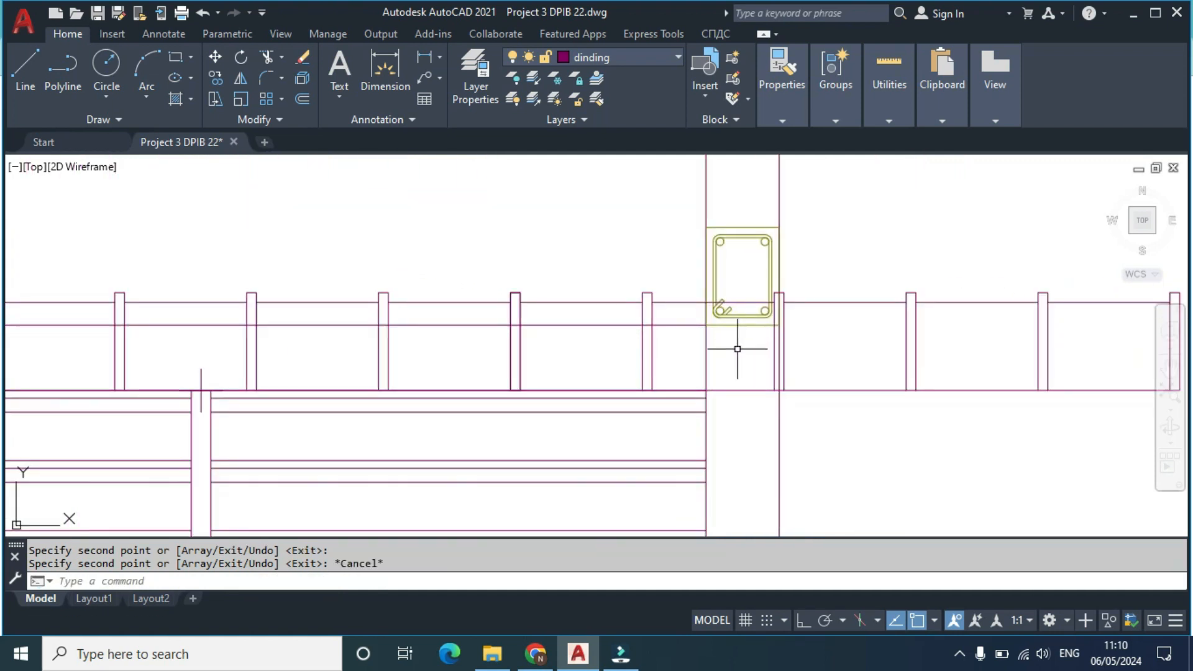
text(tr)
key(Return)
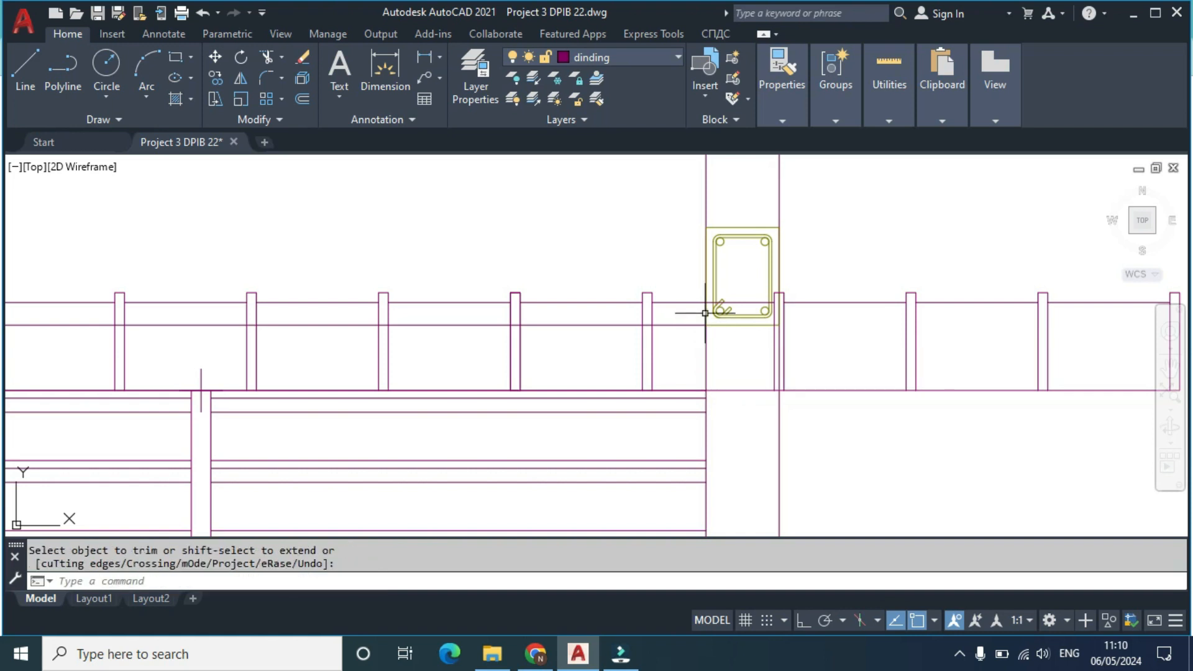
scroll(707, 307, up, 3)
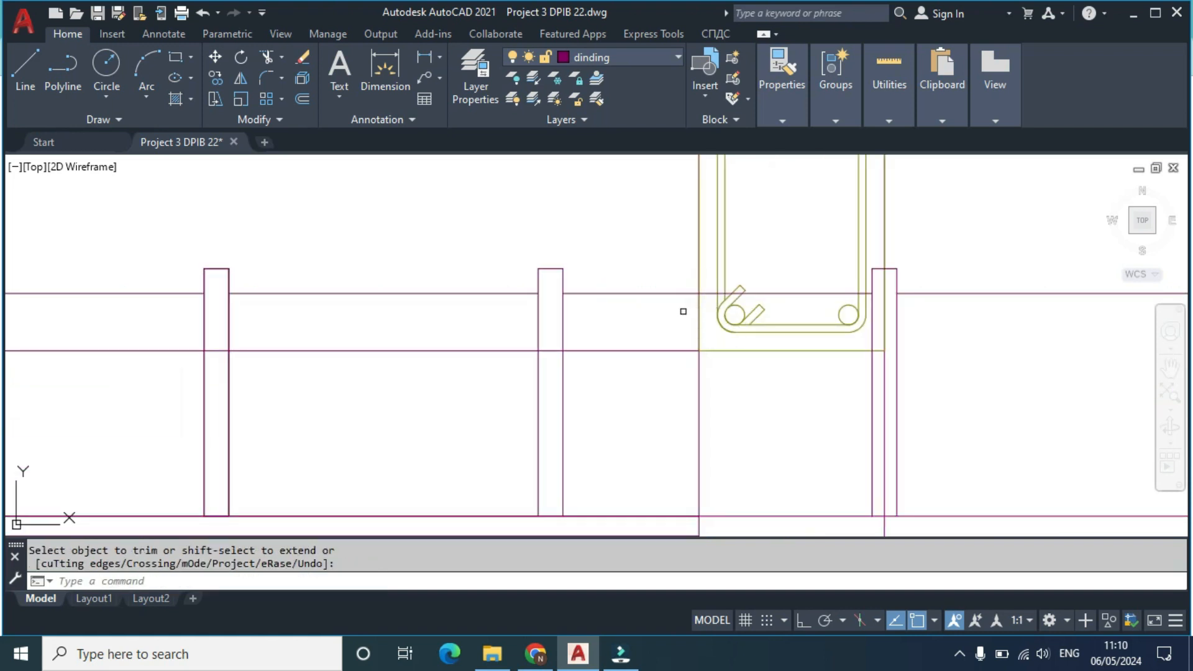
click(707, 293)
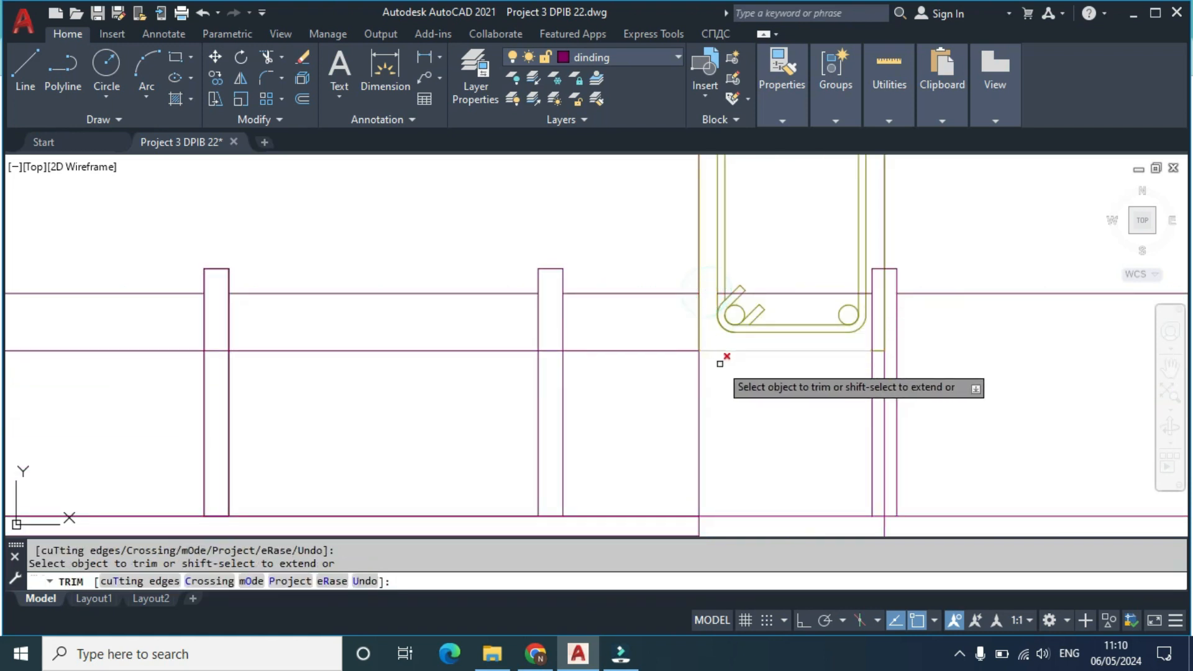
scroll(720, 369, down, 5)
key(Escape)
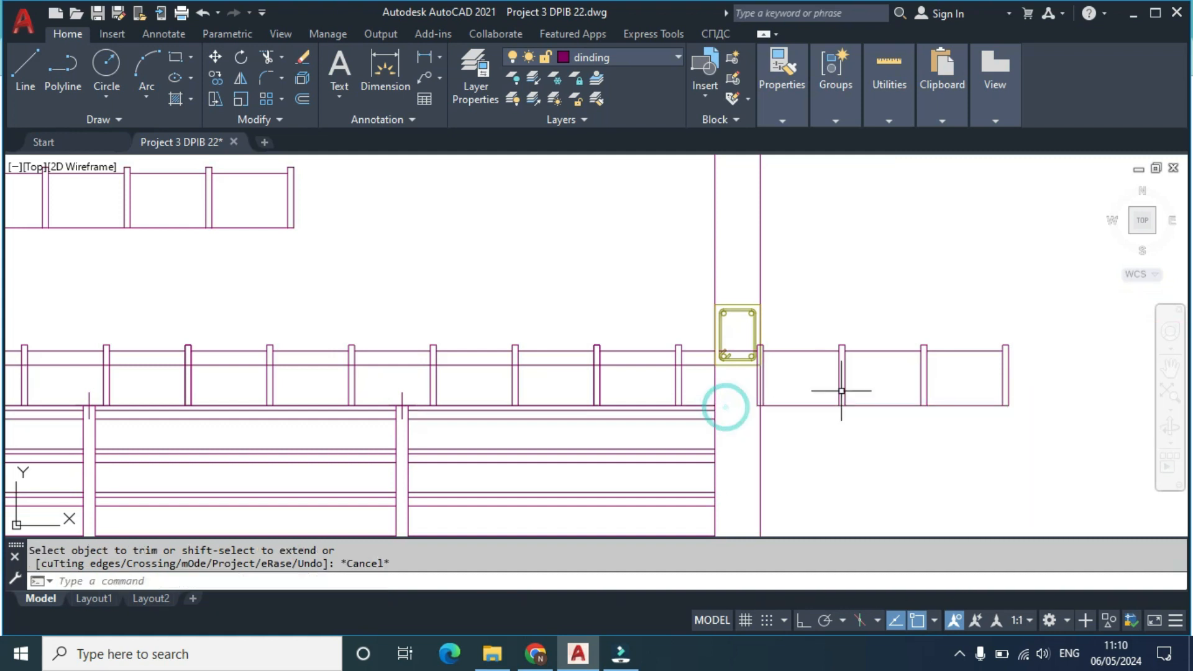
Step: Erase the surplus bays at and beyond the right wall's outer face and the leftover line inside its ring beam
click(1051, 415)
click(805, 317)
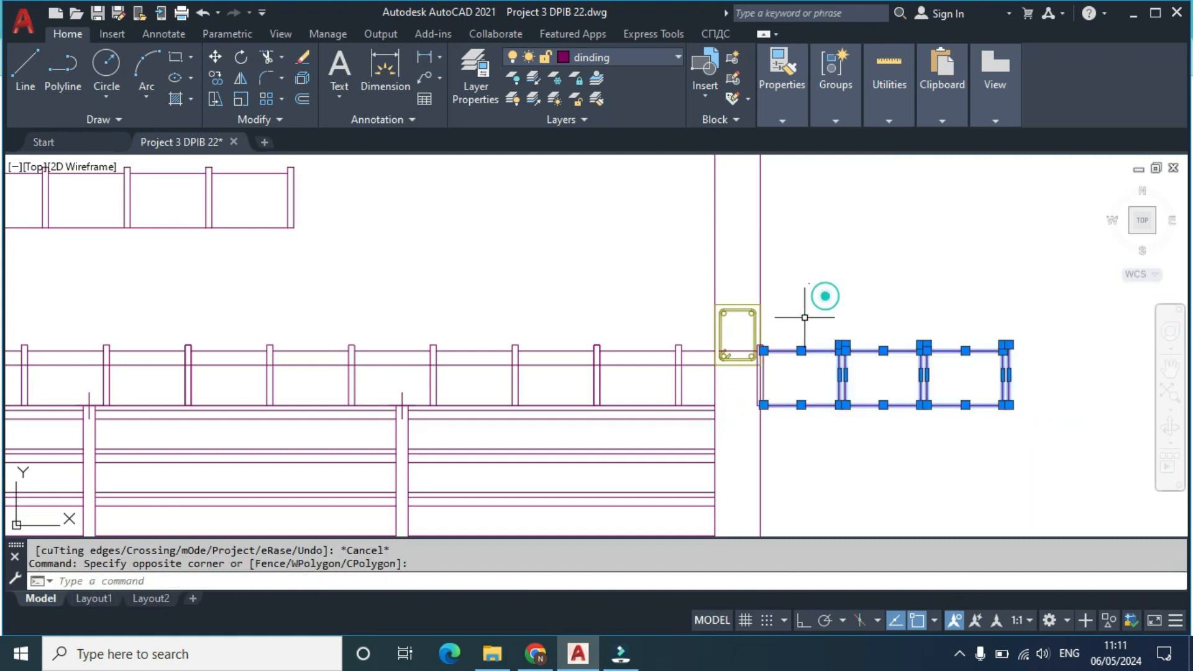
scroll(755, 379, up, 3)
click(769, 369)
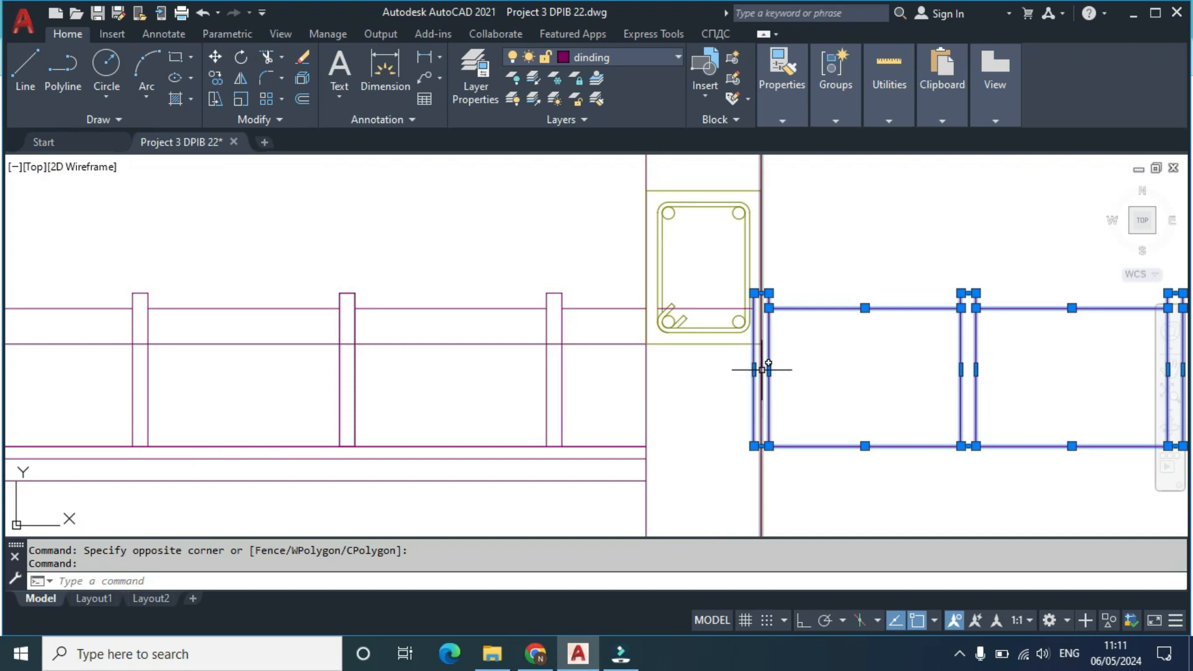
key(Delete)
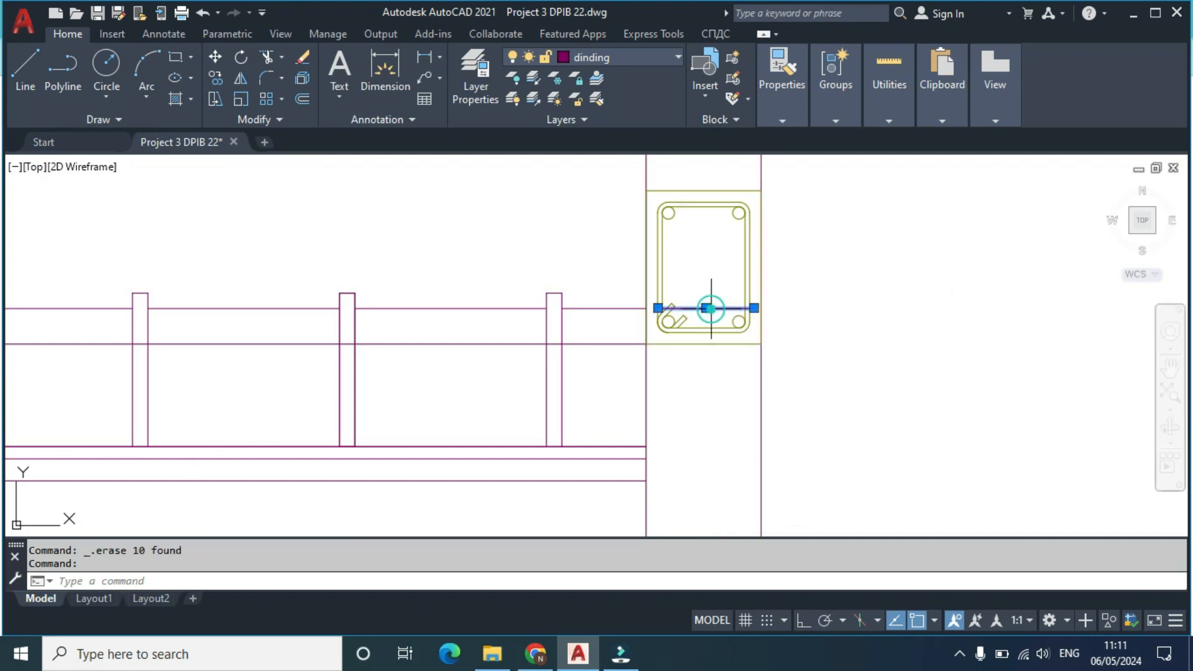
key(Delete)
scroll(716, 315, down, 5)
scroll(584, 317, up, 2)
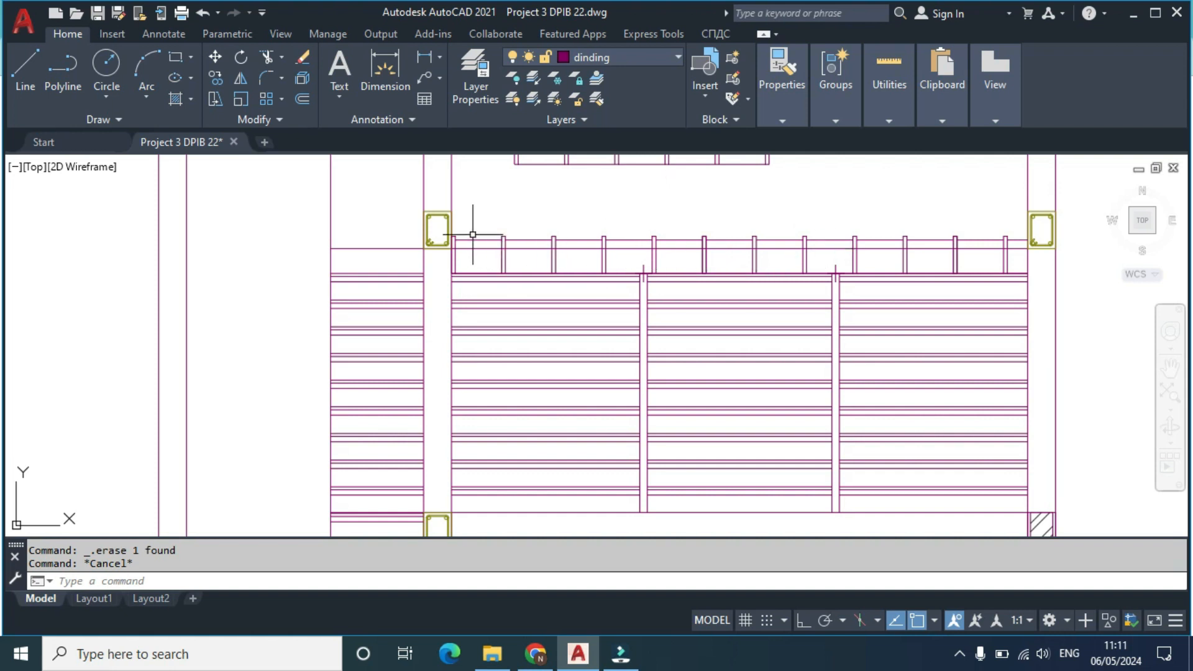
Step: Copy the row's first two bays with their three uprights to the left end of the top batten line
scroll(473, 234, up, 4)
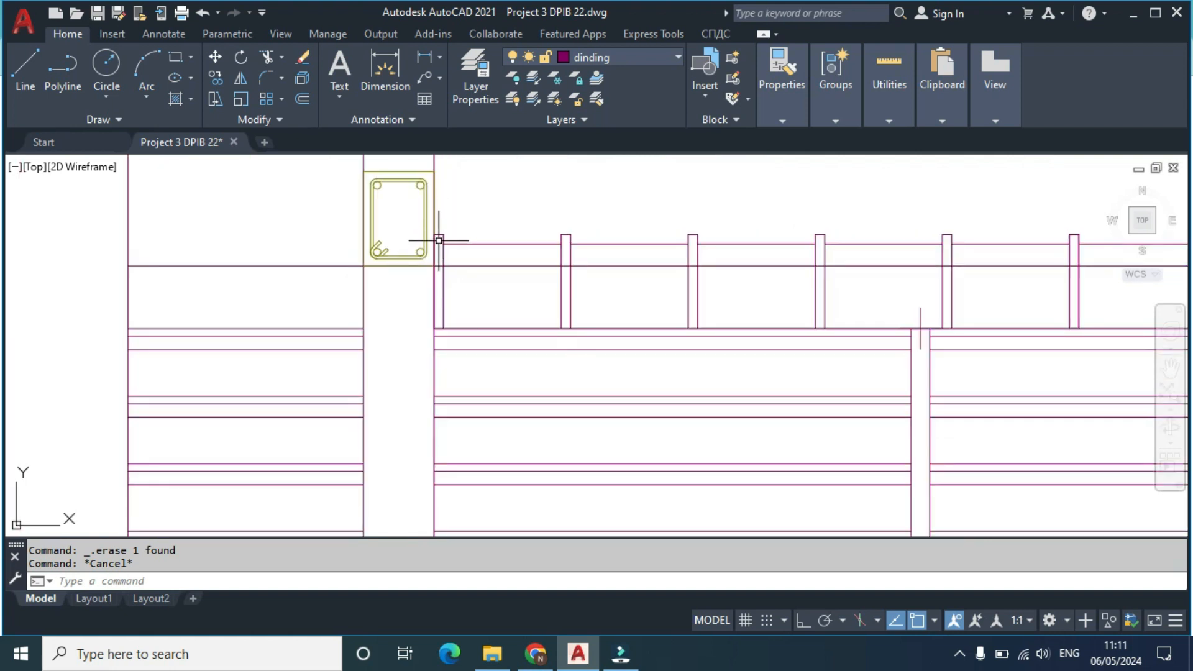
click(470, 230)
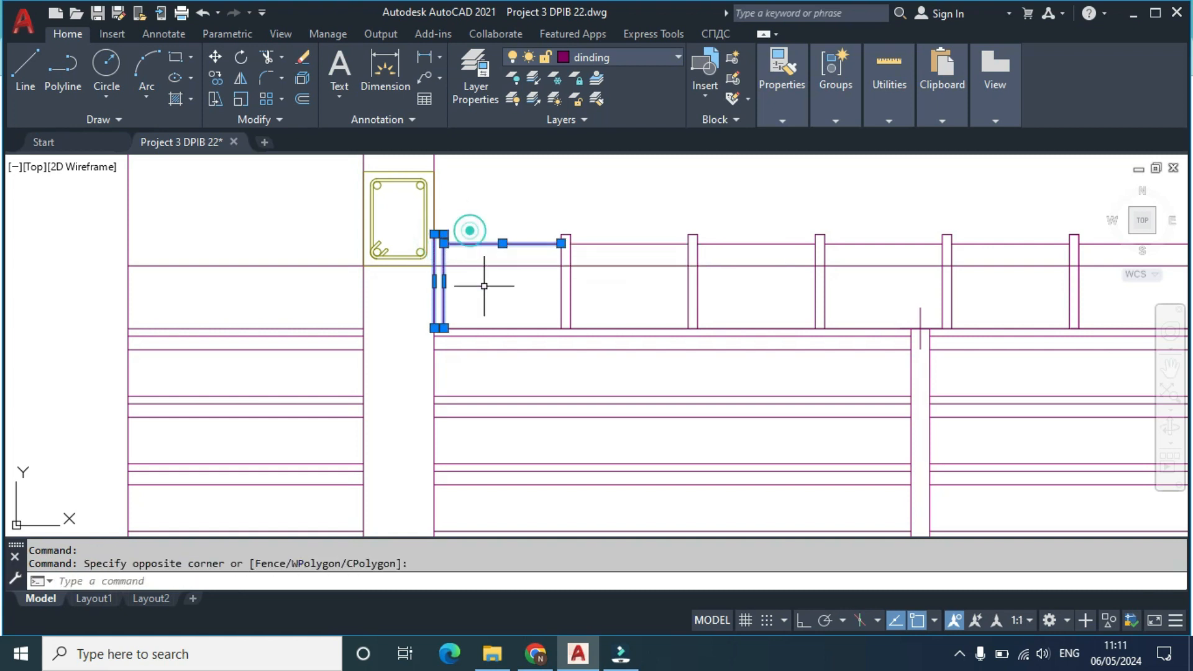
click(503, 329)
click(539, 214)
click(749, 332)
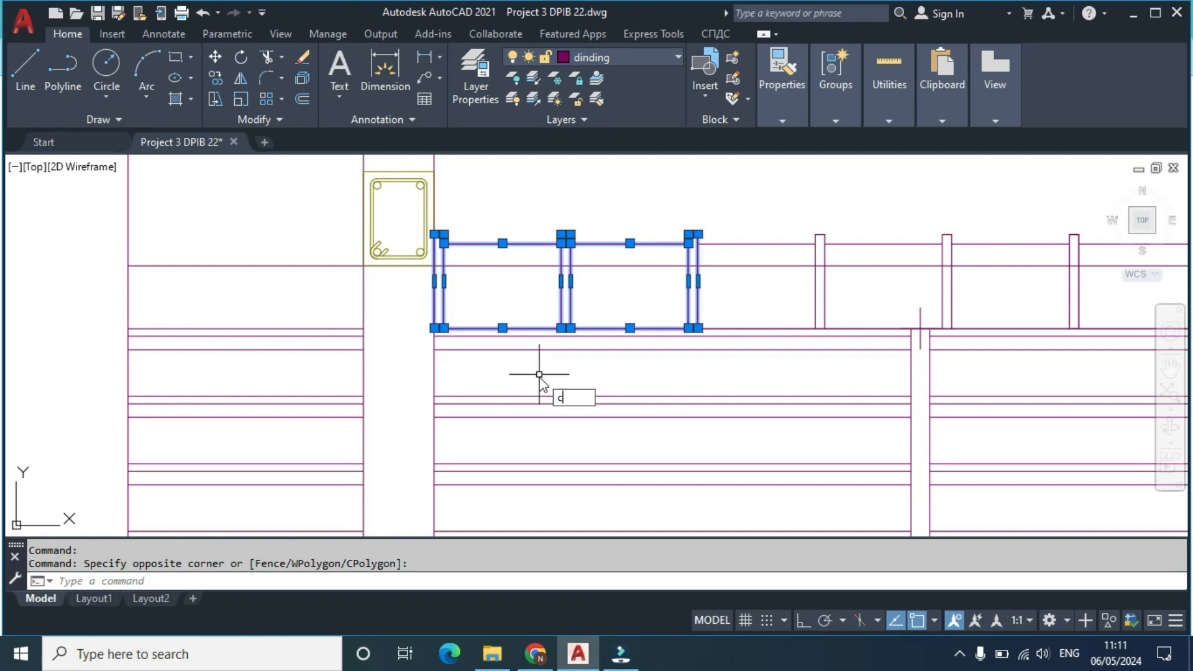
text(co)
key(Return)
click(437, 329)
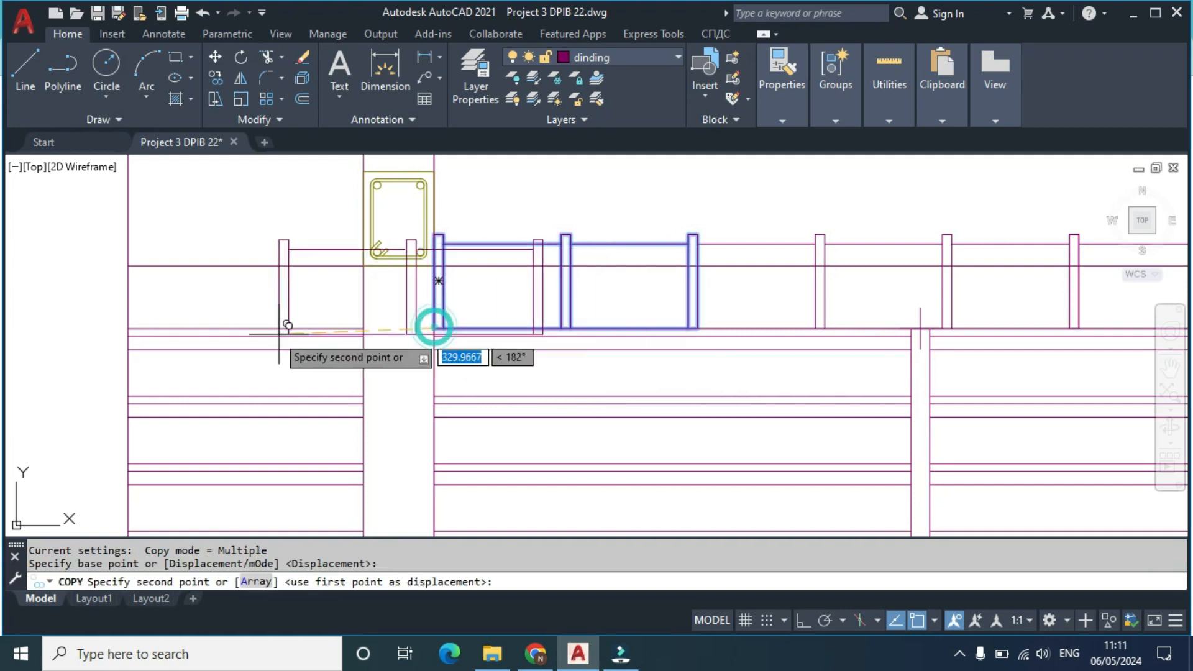
click(129, 327)
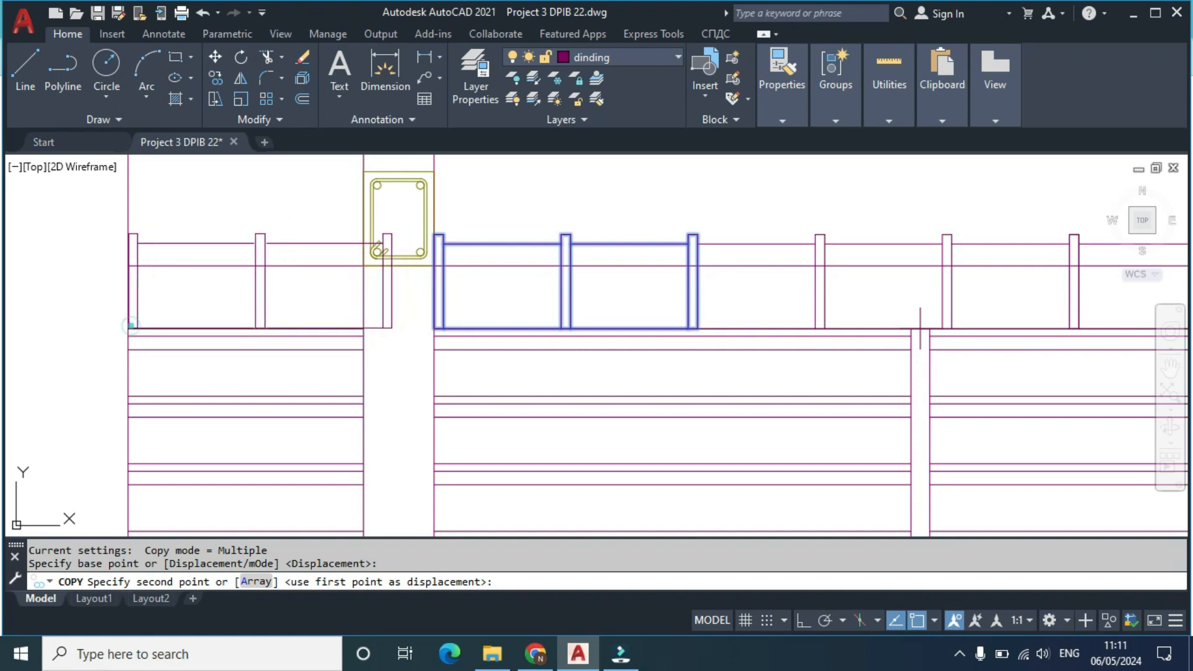
key(Escape)
Step: Erase the copied upright that overlaps the left wall and its ring beam
click(400, 304)
click(383, 297)
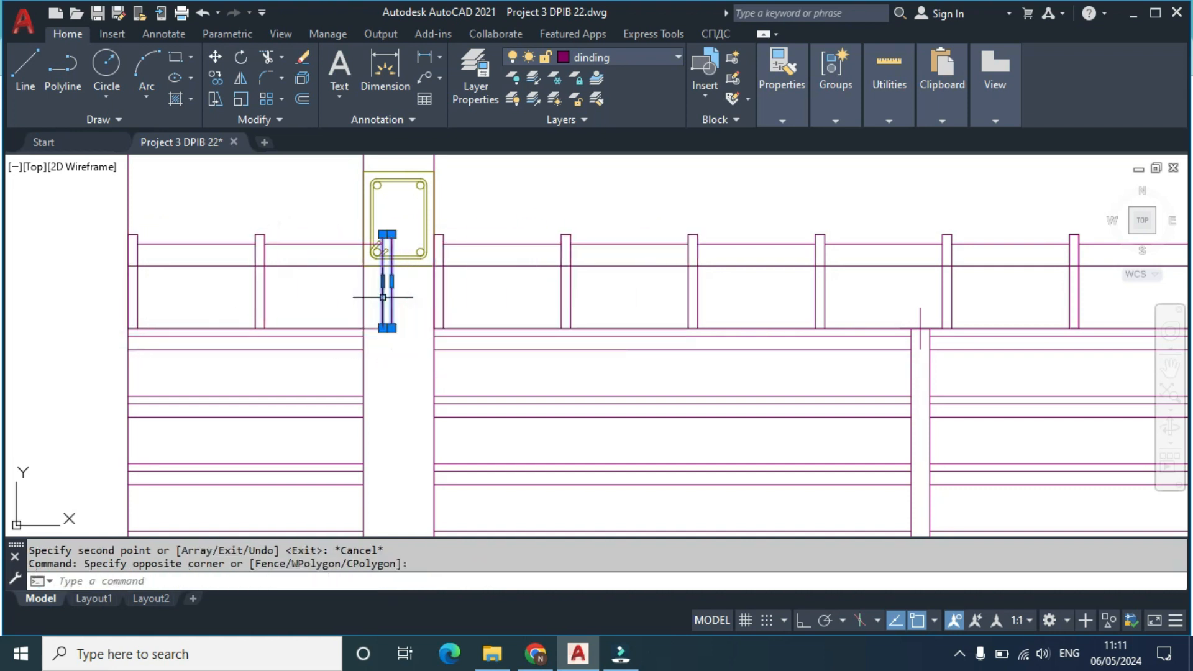
key(Delete)
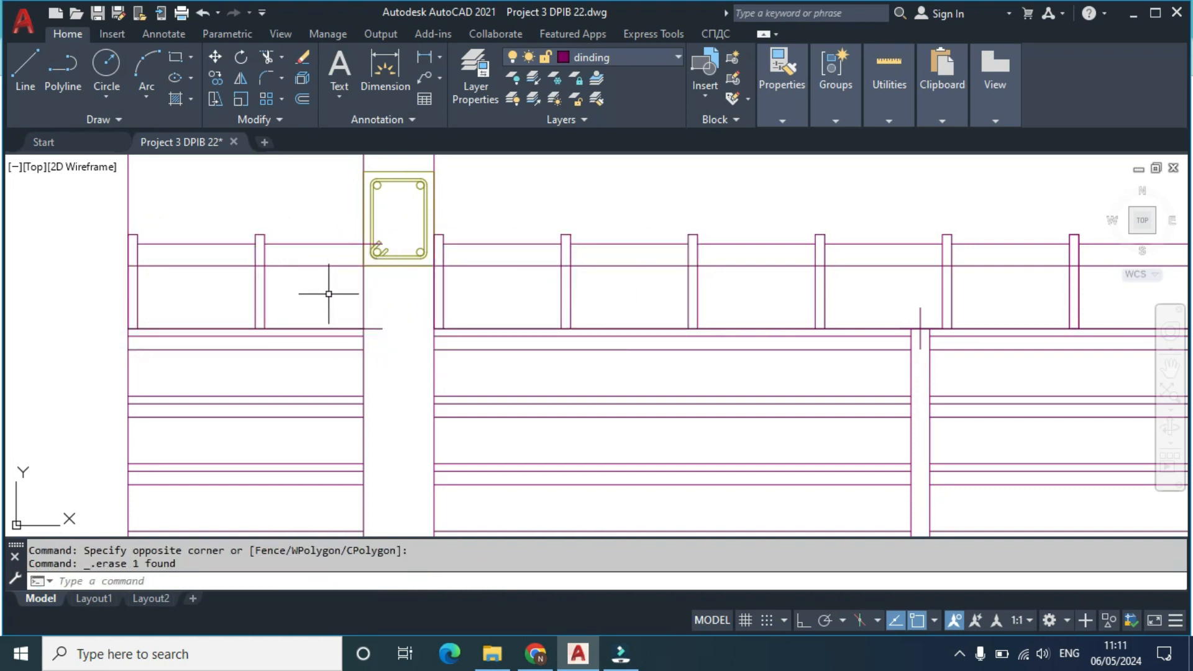
Step: Trim the copied bay's upper line inside the left wall's ring beam and erase the surplus horizontal line level with the beam's underside
text(tr)
key(Return)
click(370, 244)
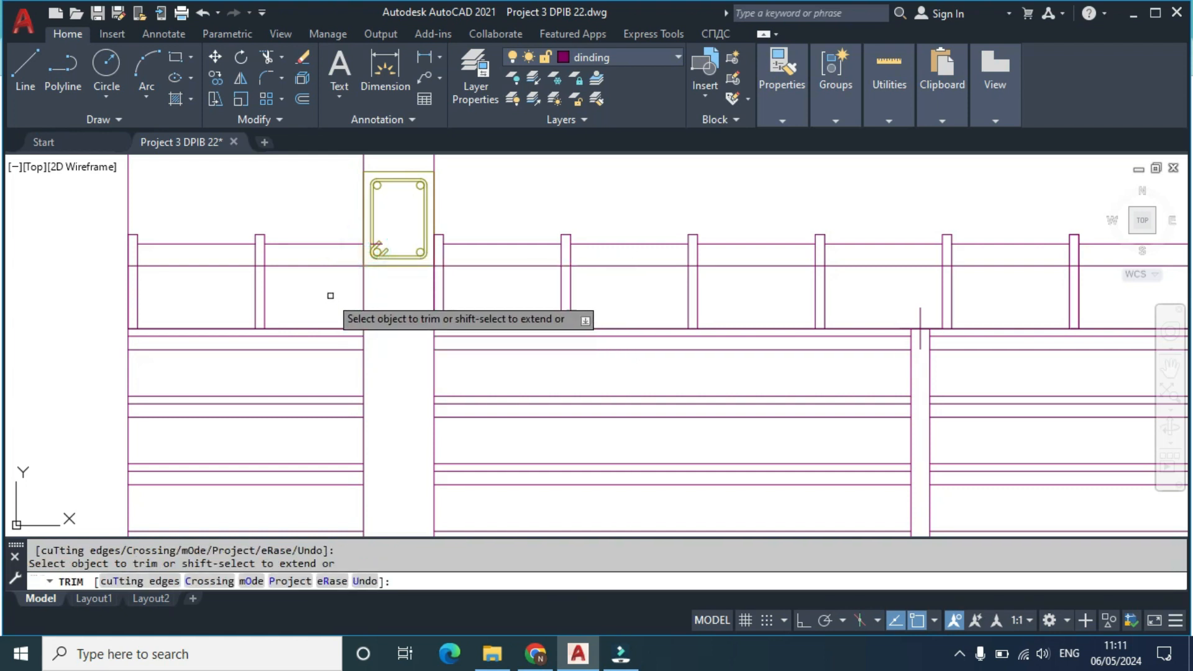
key(Escape)
click(315, 264)
key(Delete)
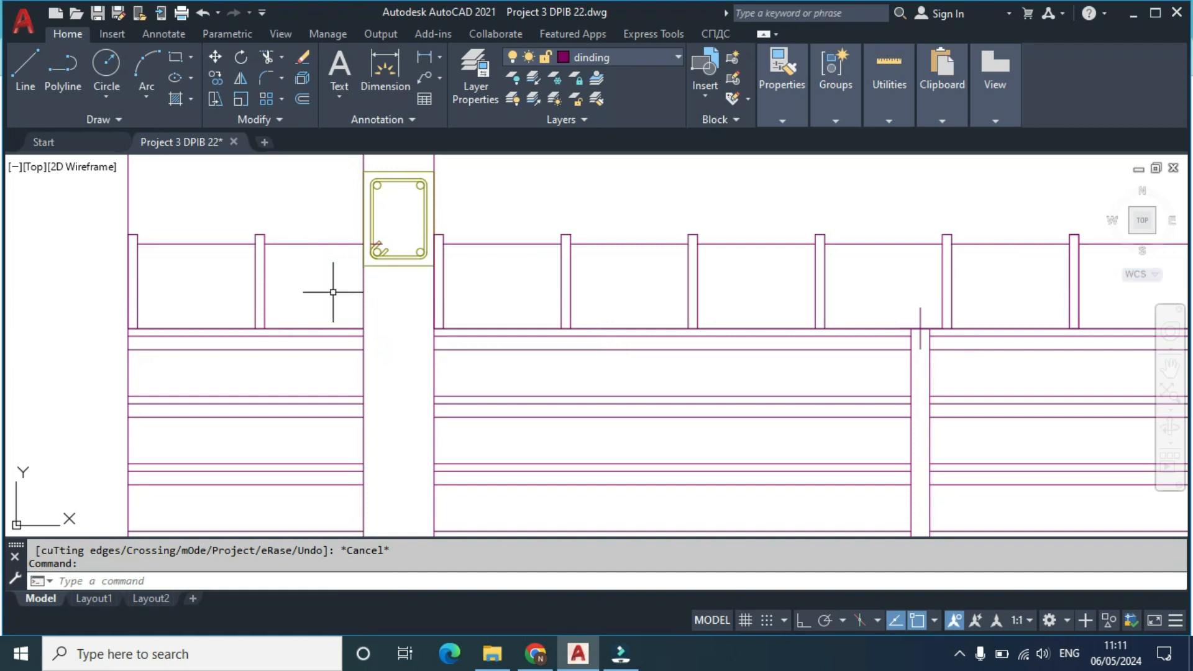
Step: Stretch the right wall's hatch and outlines up to the underside of its upper ring beam
scroll(525, 272, down, 4)
scroll(576, 294, up, 4)
mouse_move(576, 293)
middle_down()
mouse_move(465, 335)
mouse_move(484, 306)
mouse_move(568, 296)
middle_up()
scroll(452, 315, up, 2)
middle_drag(267, 319, 422, 294)
scroll(426, 269, down, 4)
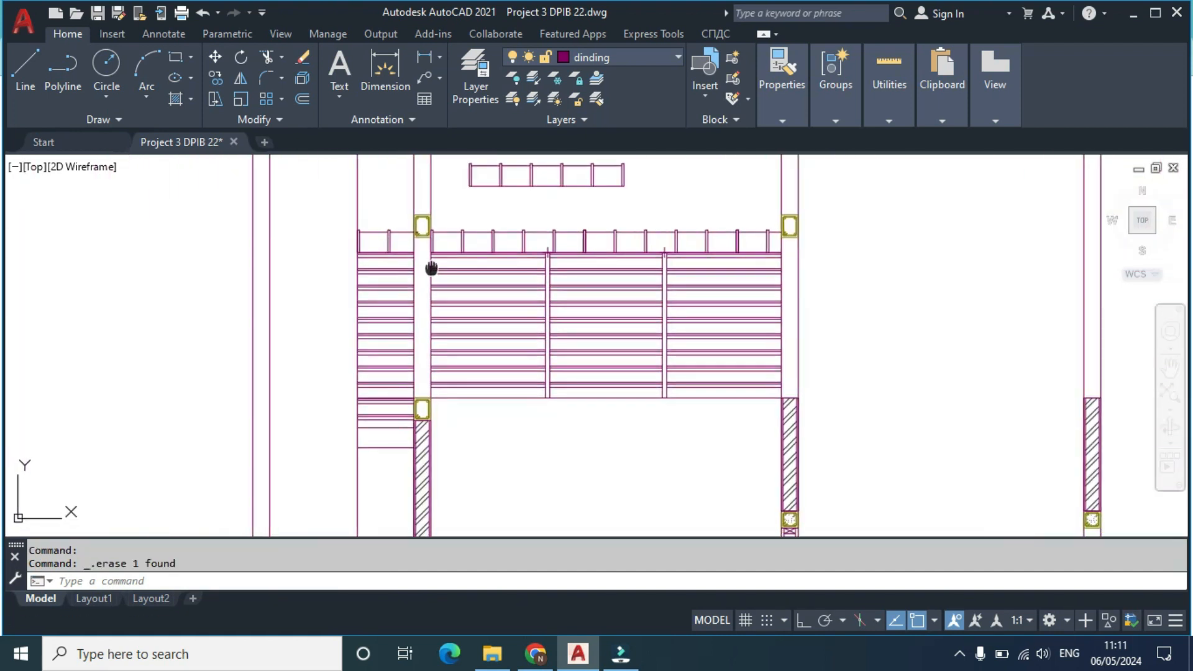
scroll(802, 387, up, 4)
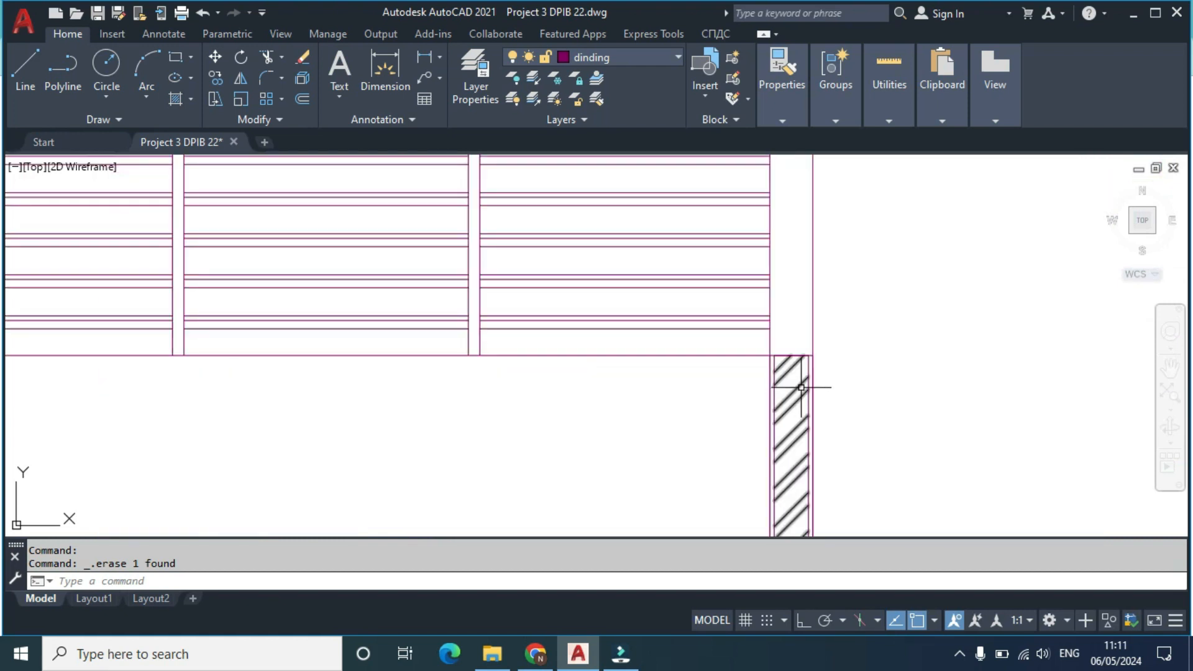
click(795, 374)
click(788, 324)
click(792, 355)
middle_drag(779, 255, 768, 431)
middle_drag(767, 232, 770, 495)
scroll(788, 476, up, 2)
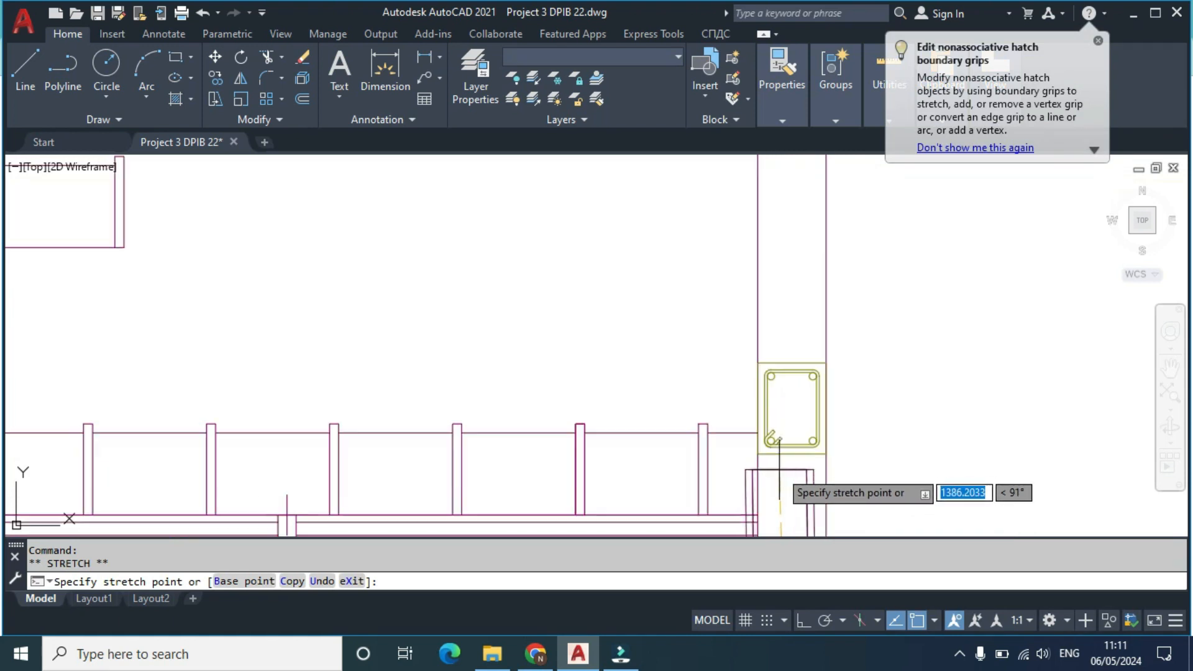
click(798, 446)
scroll(858, 474, down, 3)
middle_drag(858, 474, 755, 385)
key(Escape)
middle_drag(848, 365, 780, 394)
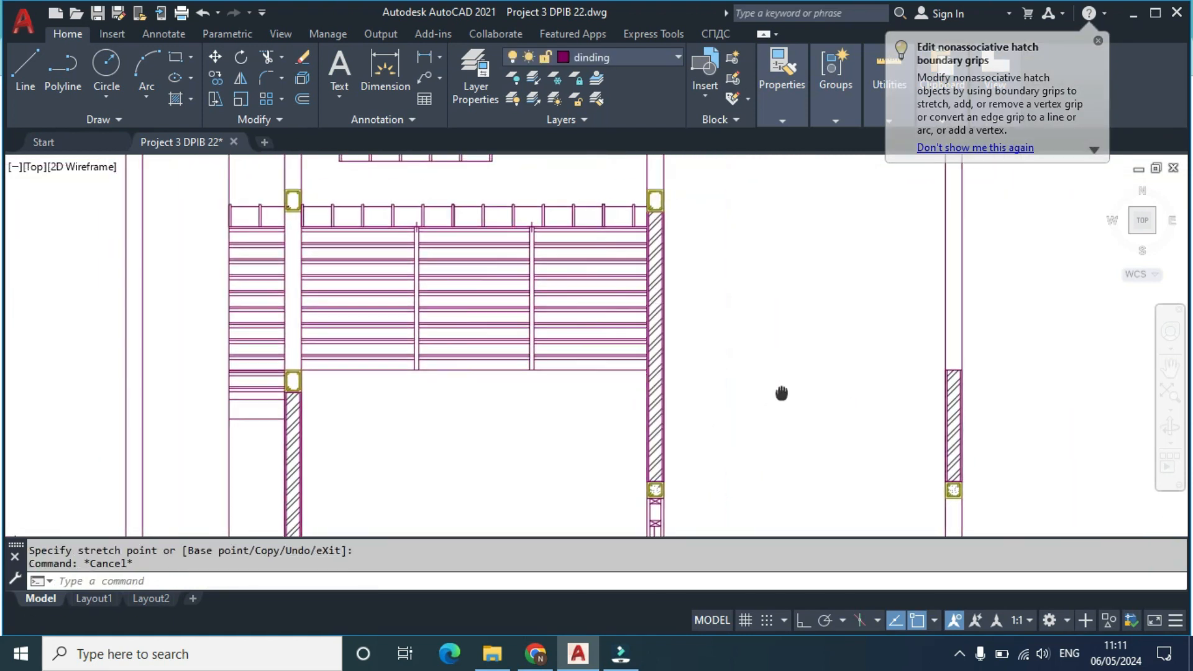
Step: Copy the right wall's hatched section with its outlines onto the left wall, directly under the upper ring beam
scroll(649, 212, up, 3)
click(652, 274)
click(639, 283)
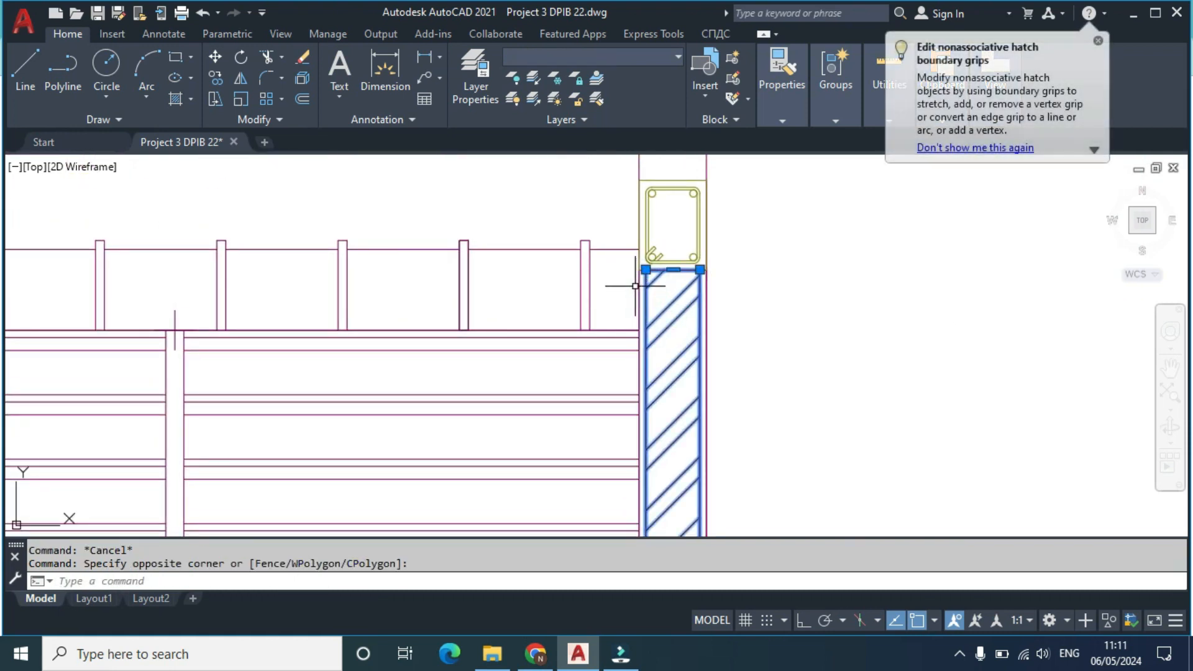
text(co)
key(Return)
scroll(707, 270, up, 2)
click(707, 270)
middle_drag(321, 328, 348, 319)
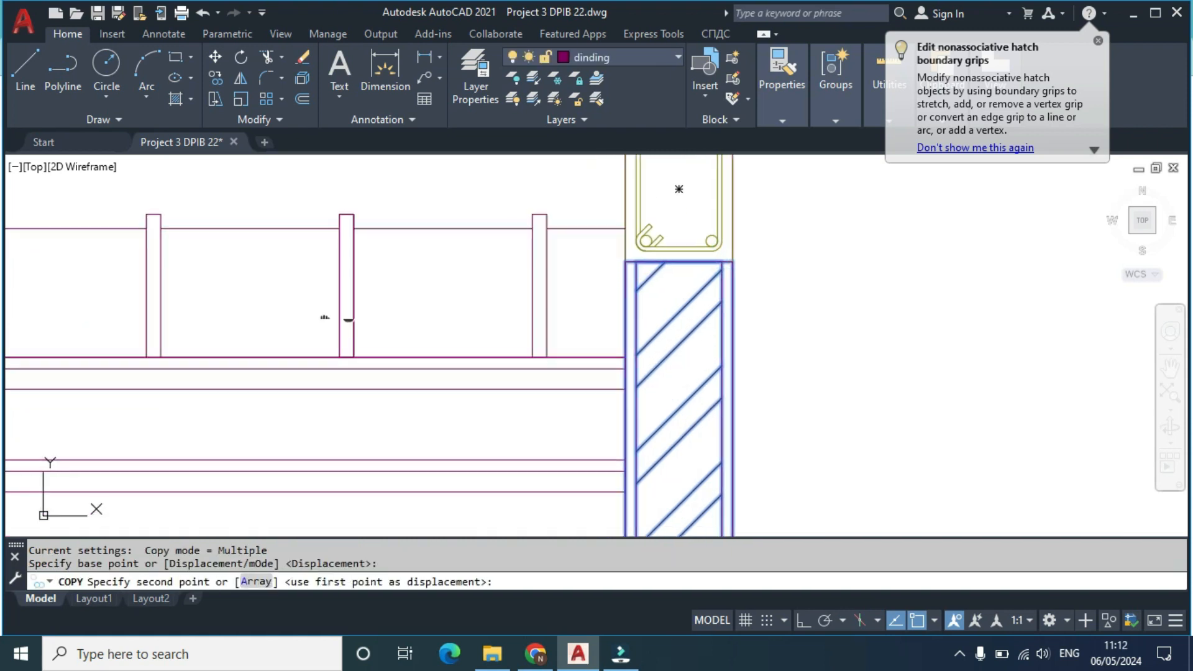
scroll(324, 317, down, 4)
scroll(186, 249, up, 4)
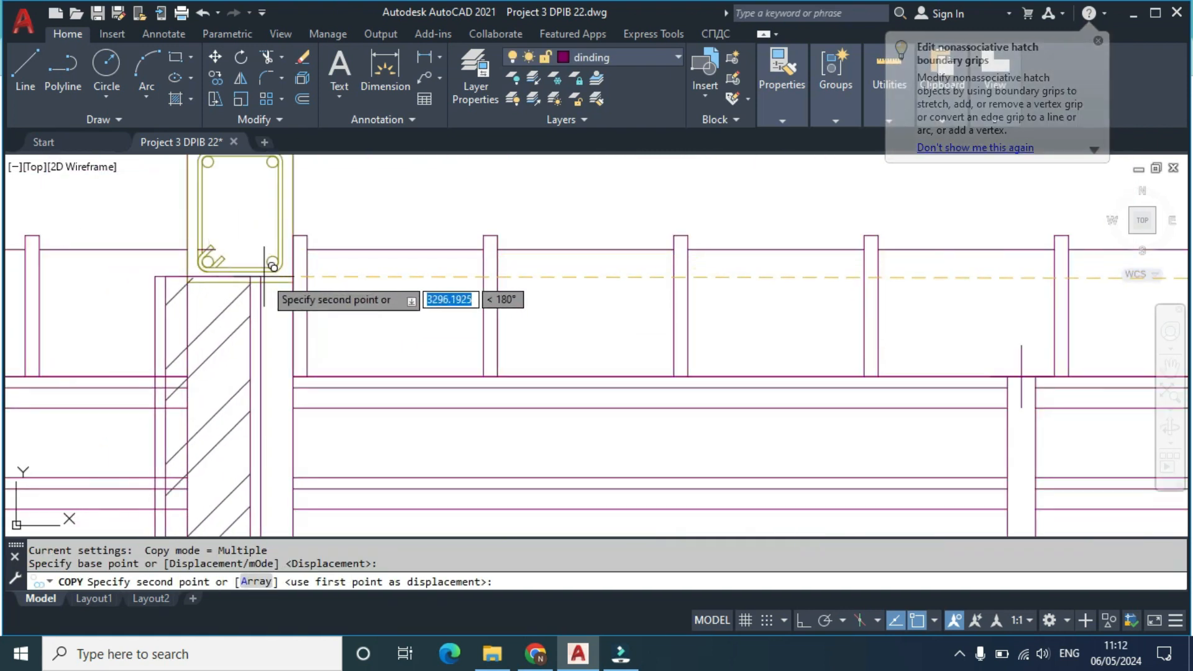
click(292, 283)
scroll(426, 221, down, 6)
key(Escape)
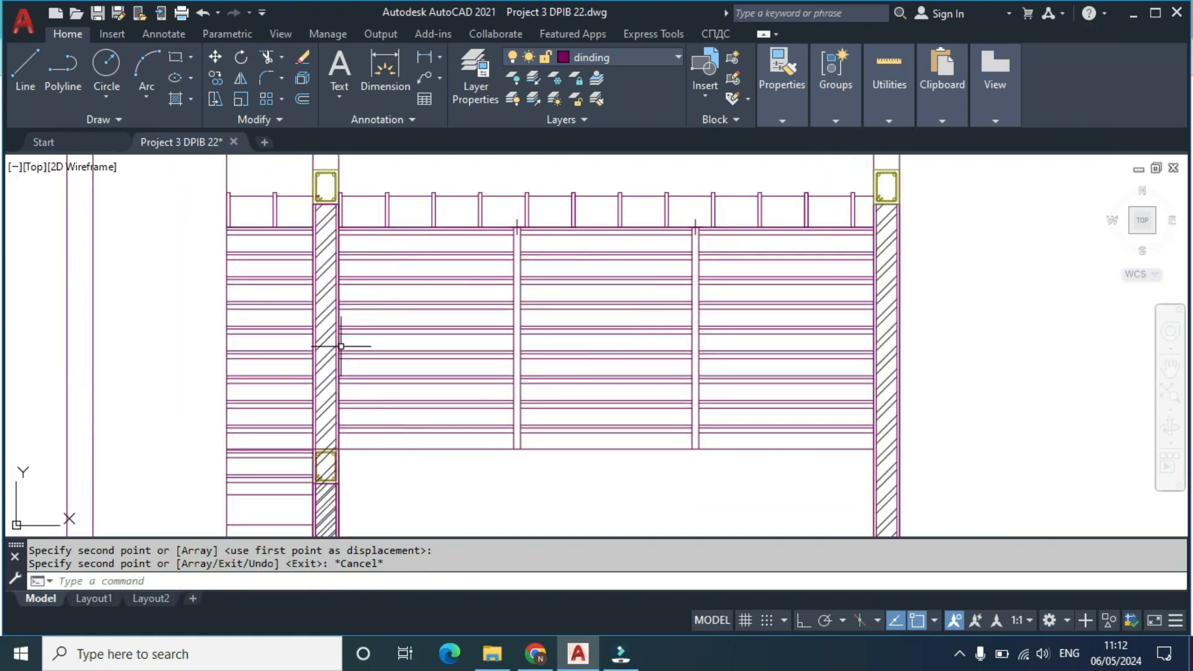
Step: Stretch the lower end of the left wall's copied hatch and outlines up to the top of the lower ring beam
middle_drag(341, 346, 348, 231)
scroll(333, 323, up, 4)
scroll(413, 307, down, 4)
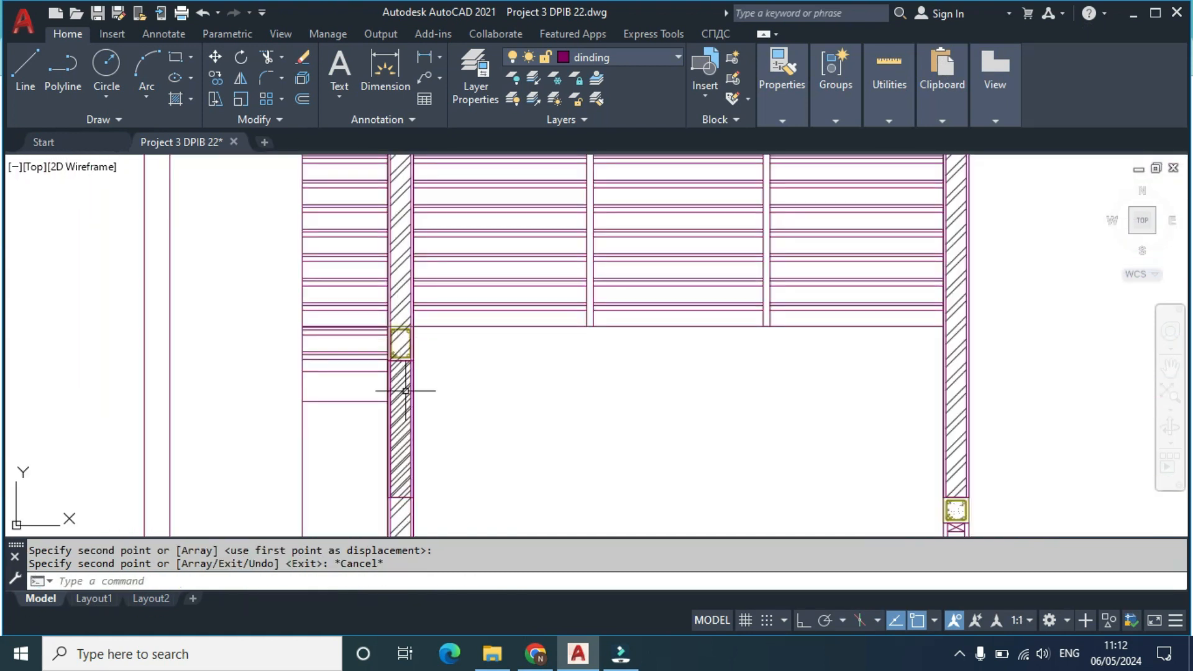
scroll(398, 308, up, 4)
click(376, 295)
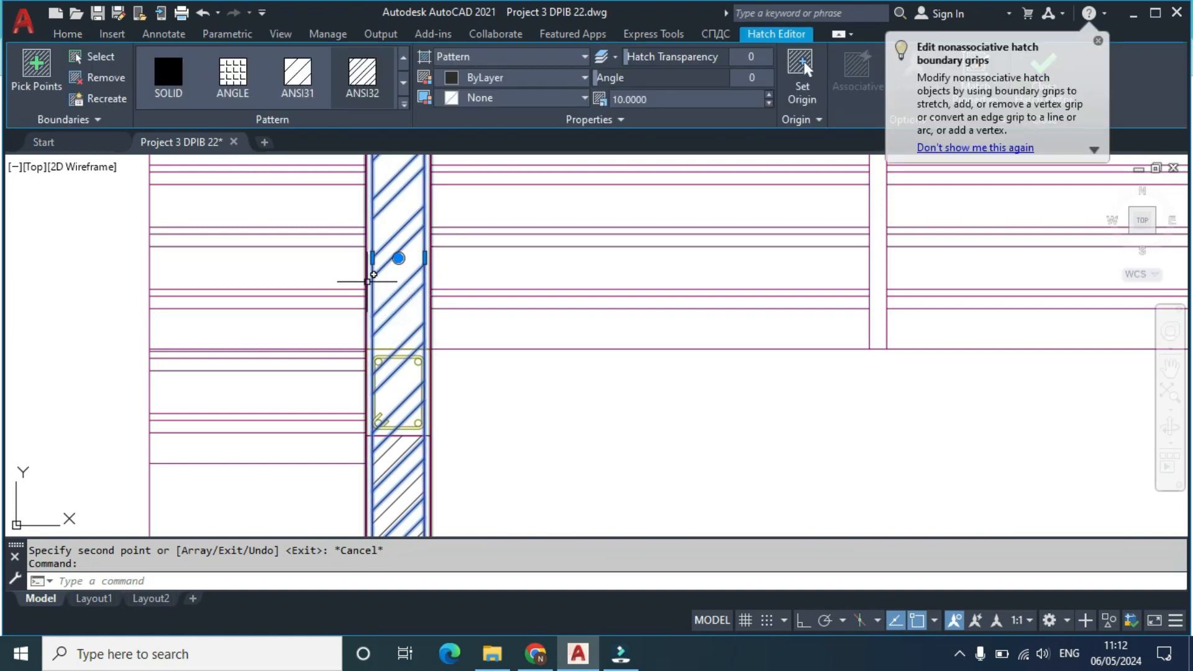
scroll(367, 281, down, 5)
scroll(362, 205, up, 9)
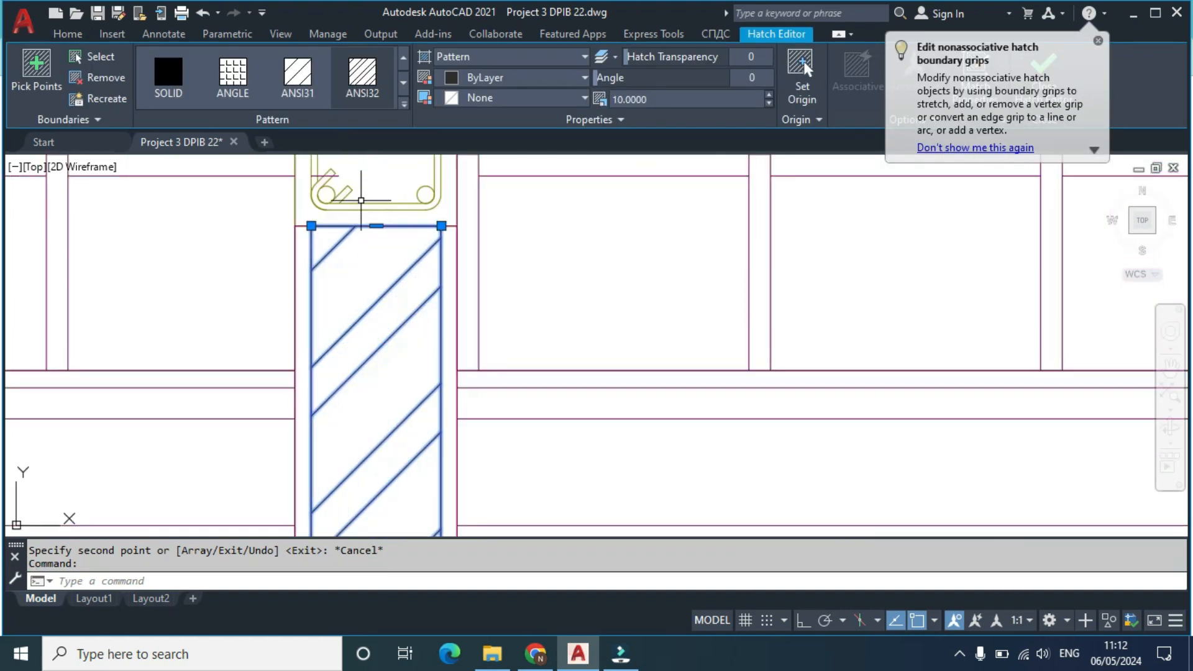
scroll(323, 218, up, 4)
click(296, 255)
click(275, 213)
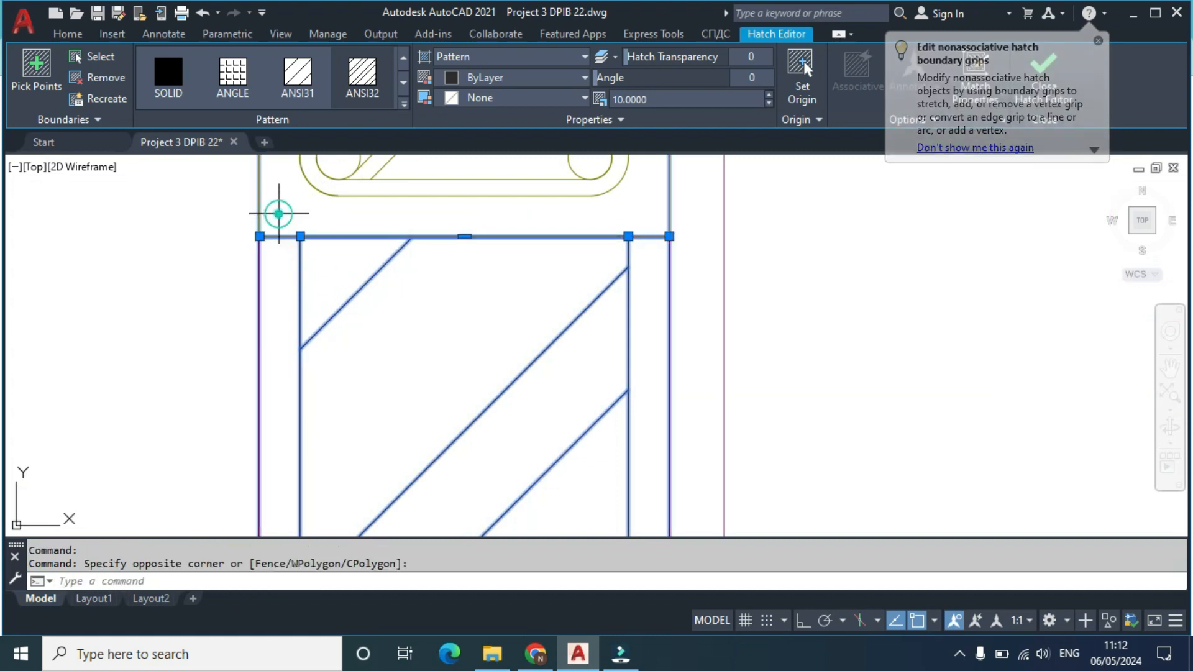
key(Escape)
click(259, 258)
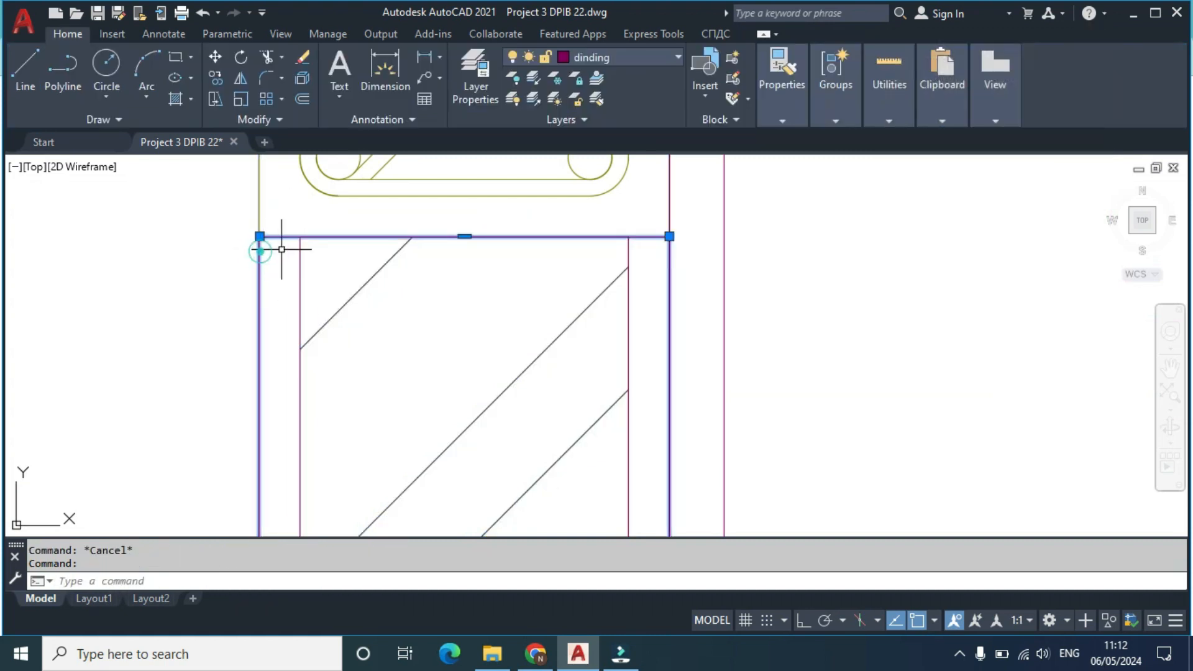
click(373, 271)
scroll(392, 292, down, 5)
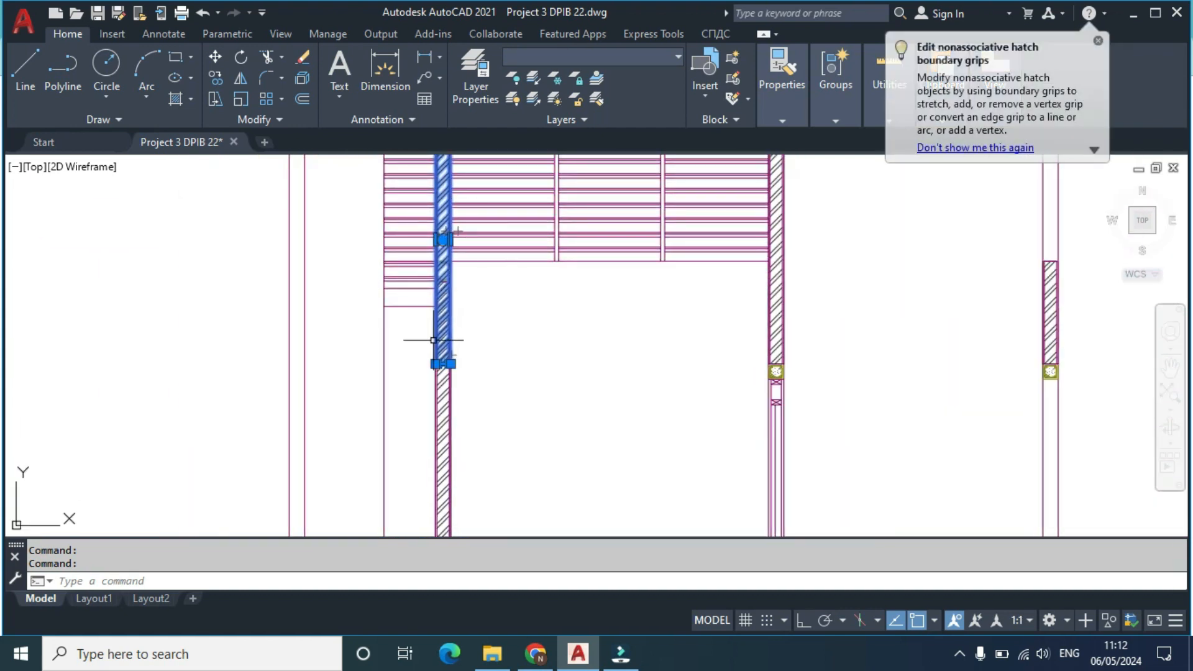
scroll(440, 349, up, 5)
click(446, 435)
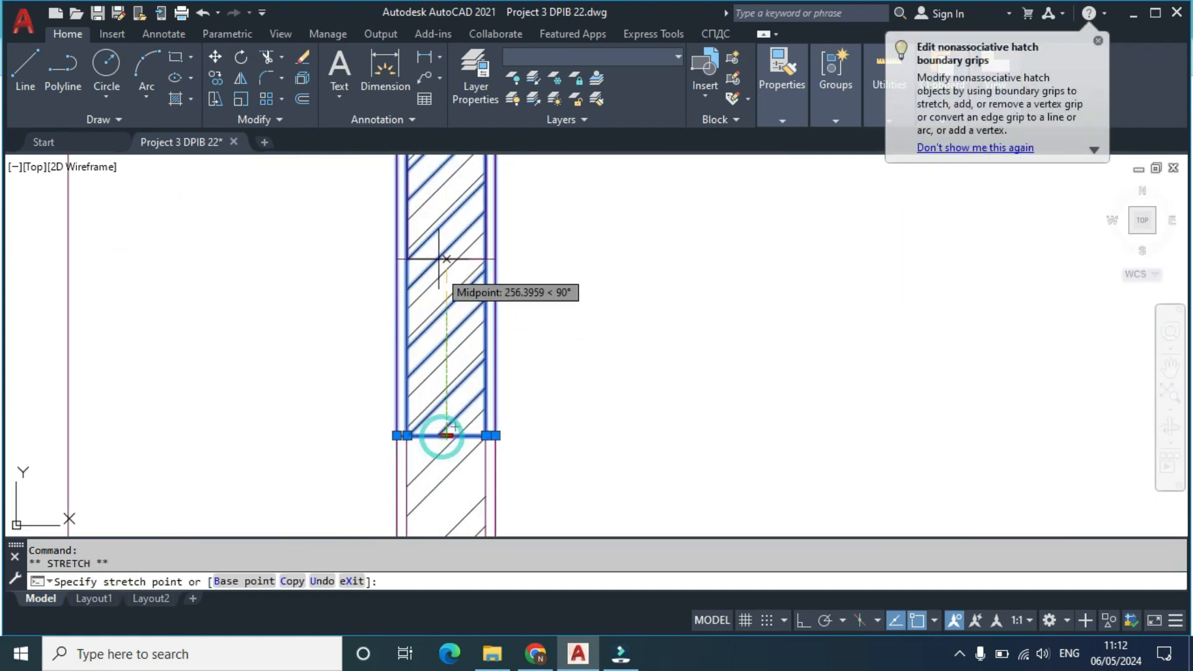
scroll(426, 383, down, 4)
scroll(421, 348, up, 8)
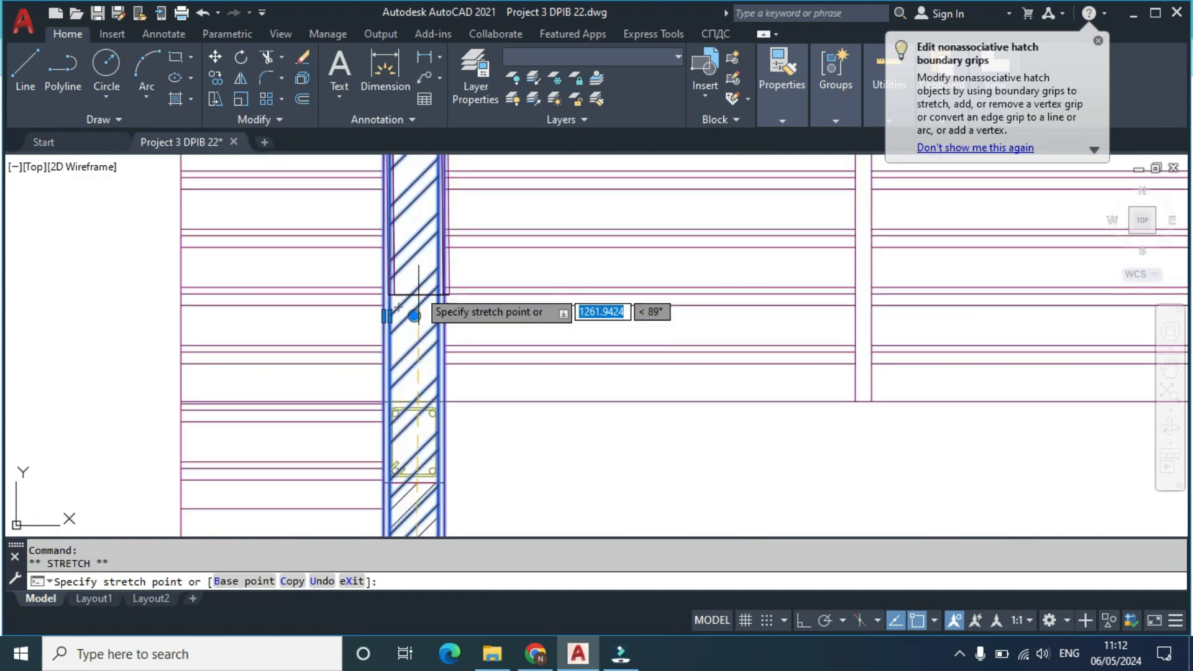
scroll(418, 399, down, 10)
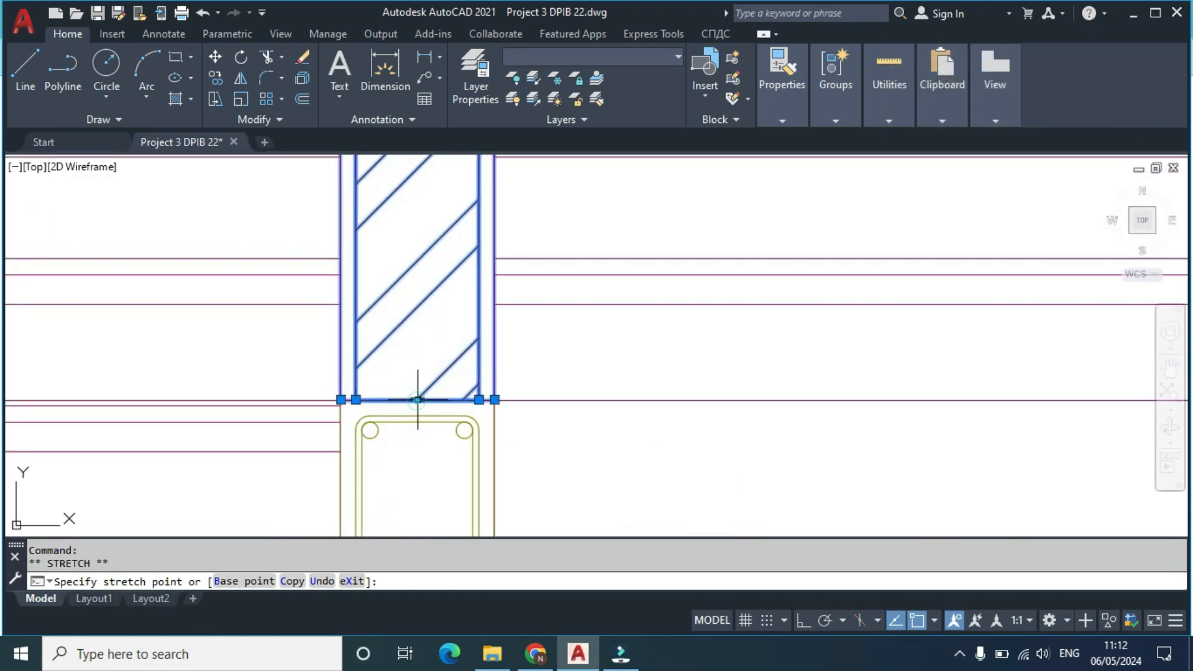
key(Escape)
key(Escape)
Step: Erase the spare set of bays and uprights floating above the row
scroll(513, 383, up, 5)
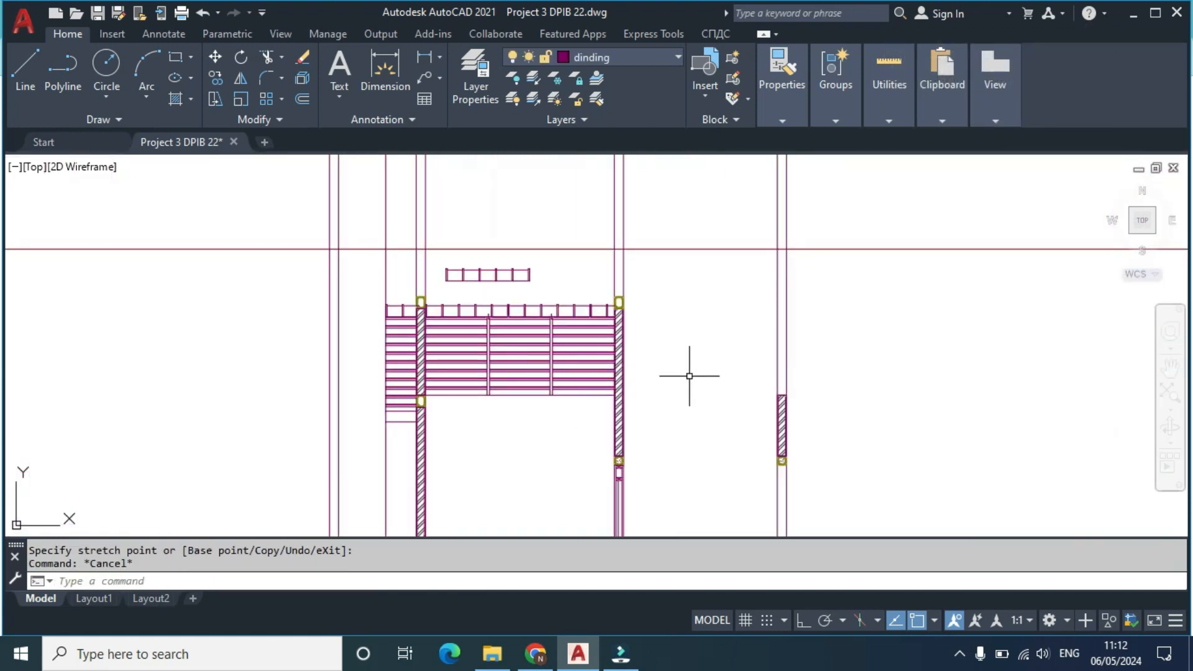
scroll(304, 258, up, 3)
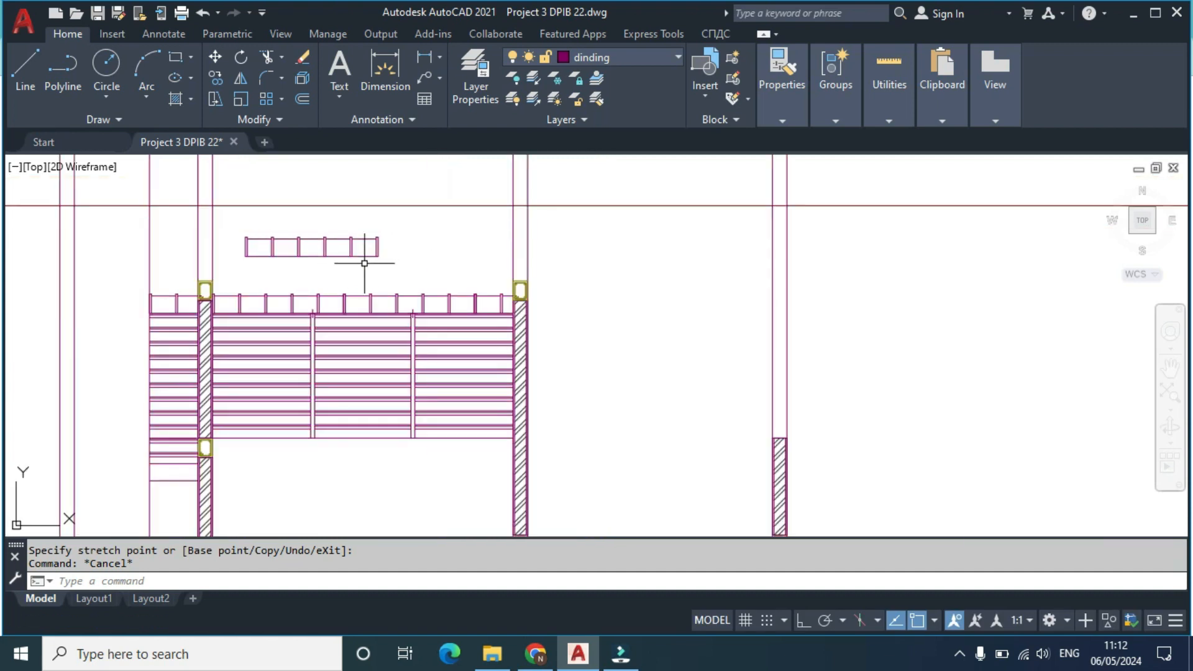
click(395, 264)
click(231, 215)
key(Delete)
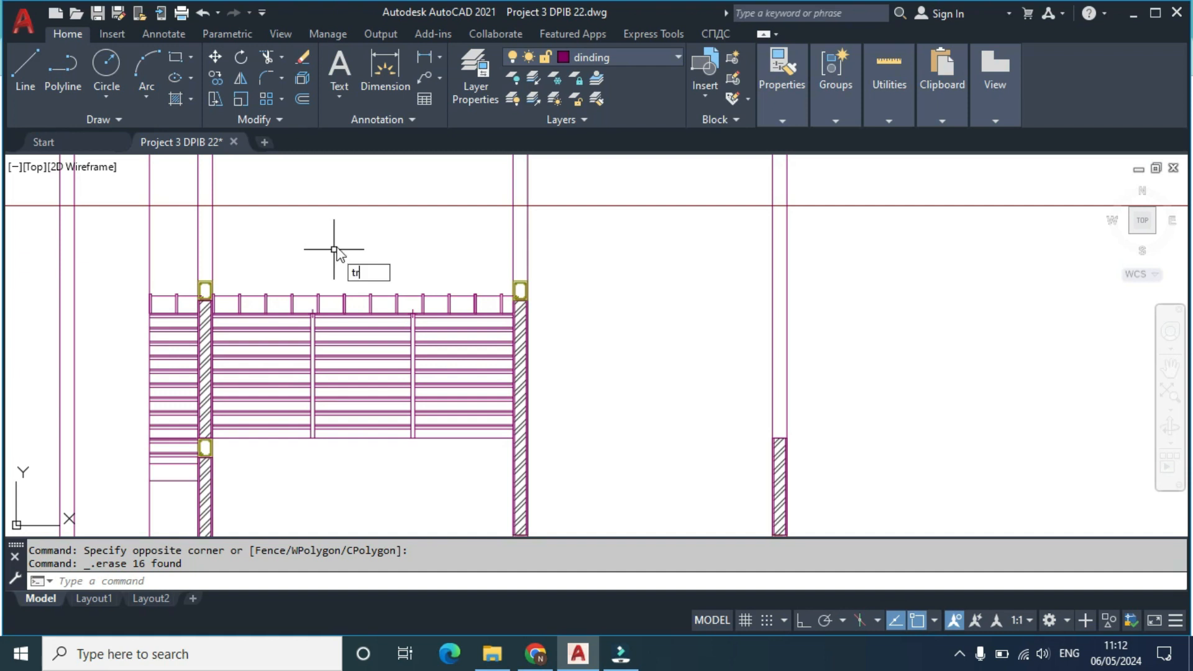
Step: Trim the vertical guide lines of both walls and the row's left edge between the row and the long horizontal line above
key(Return)
drag(560, 273, 186, 271)
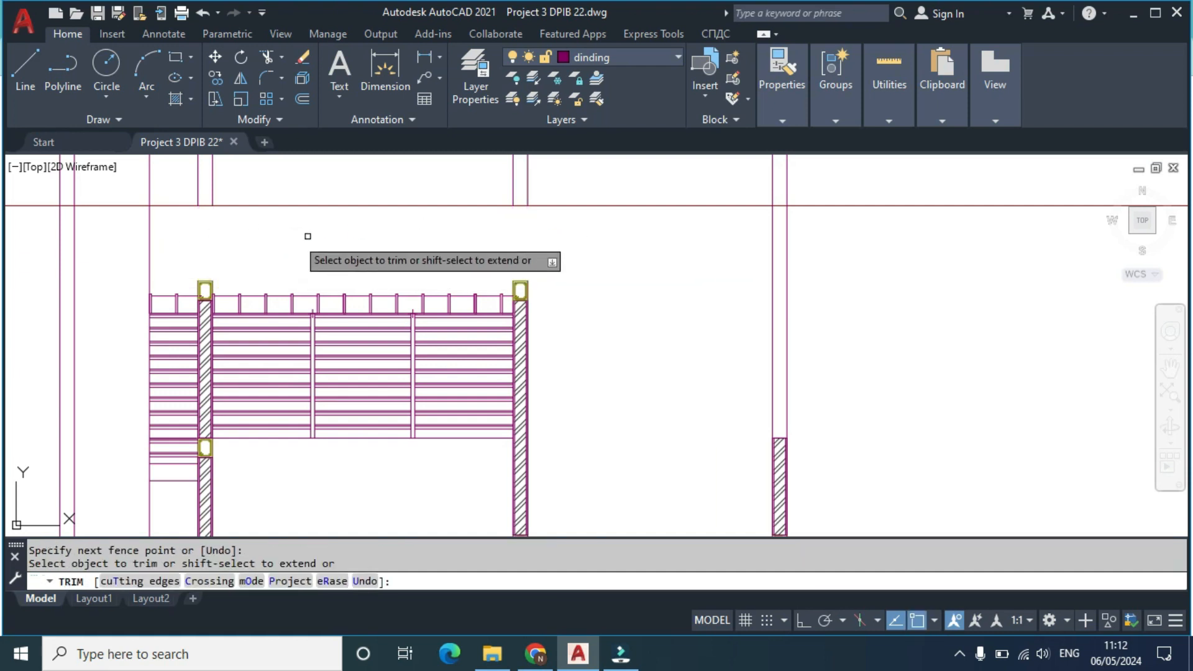
click(157, 238)
click(137, 237)
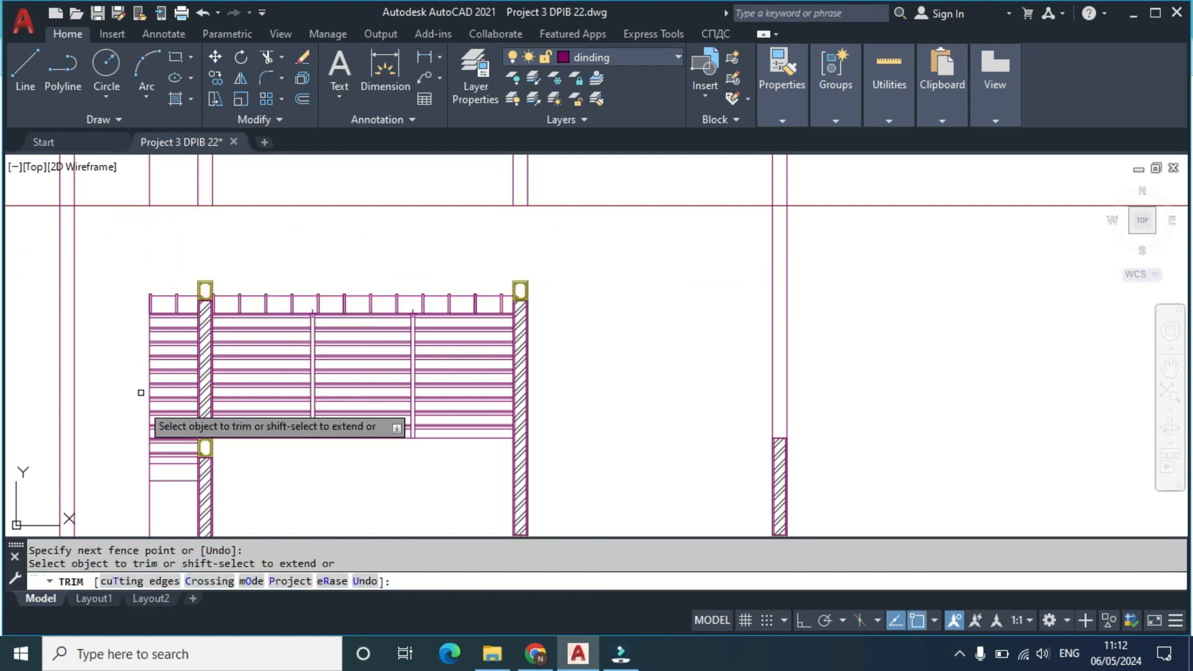
scroll(162, 423, down, 5)
key(Escape)
Step: Examine the upper part of the cross-section, the far-right wall and the neighbouring finished section for what remains to draw
scroll(195, 394, up, 6)
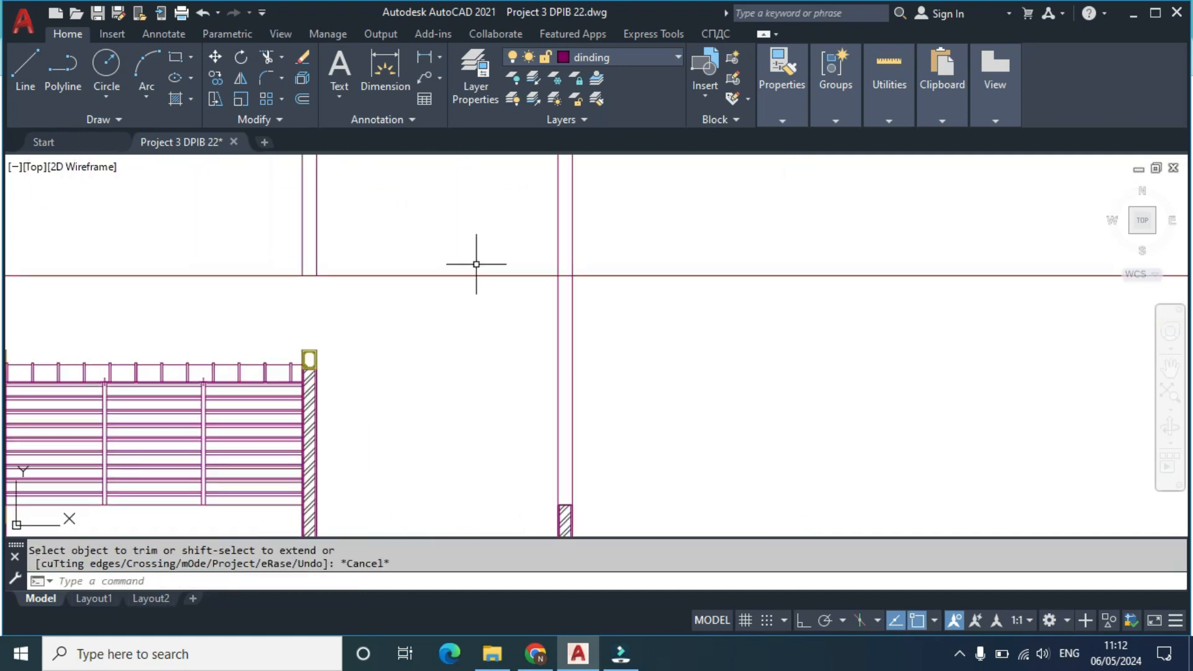
scroll(456, 315, down, 4)
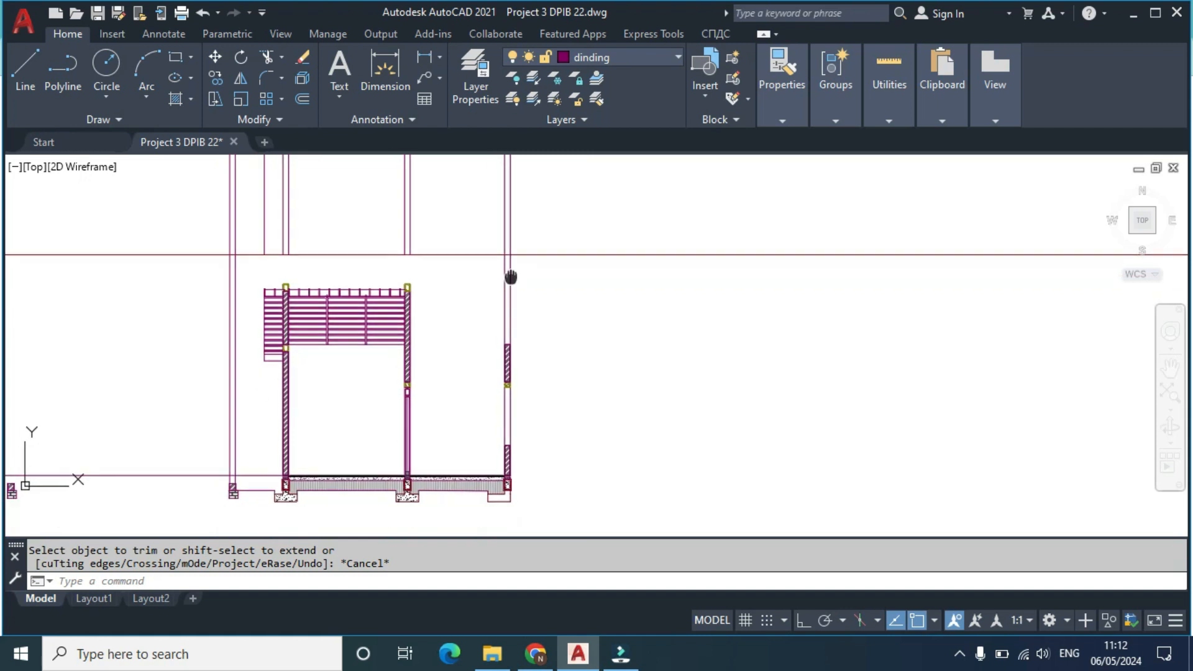
scroll(359, 331, up, 3)
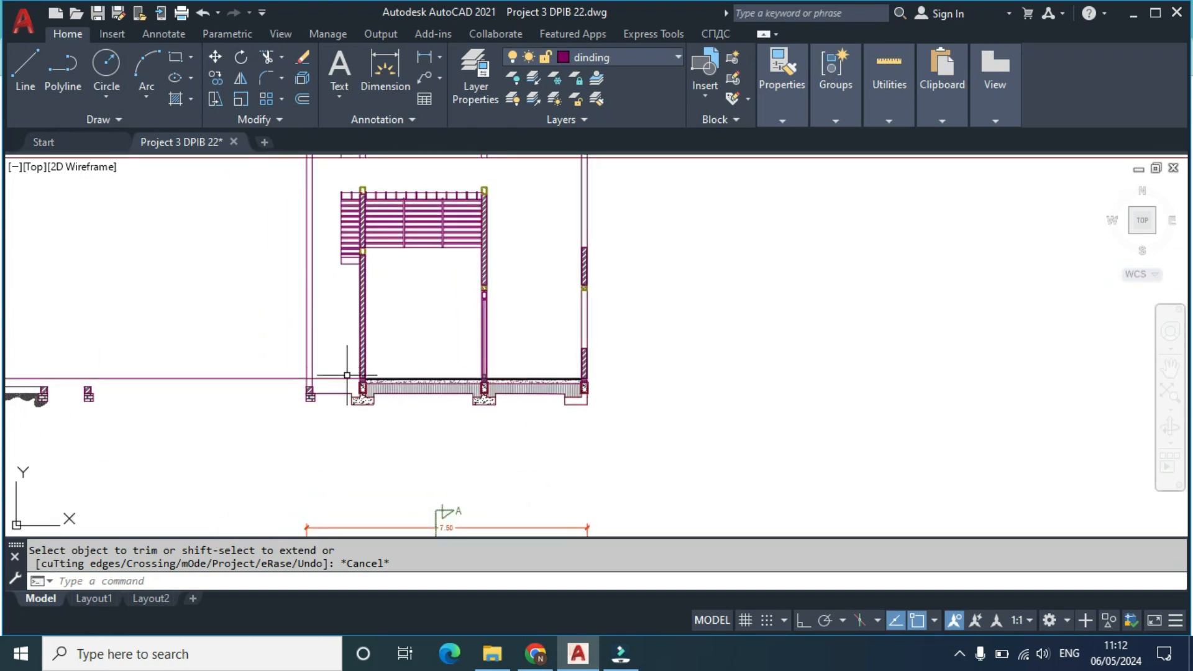
scroll(498, 242, up, 4)
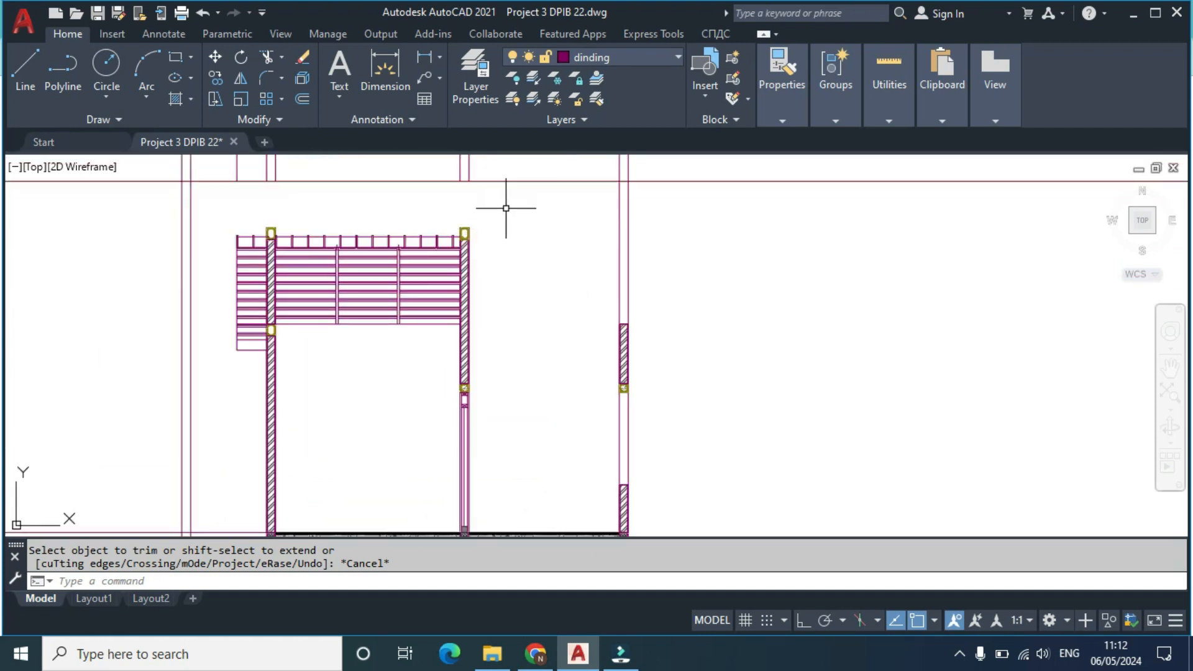
scroll(634, 331, down, 4)
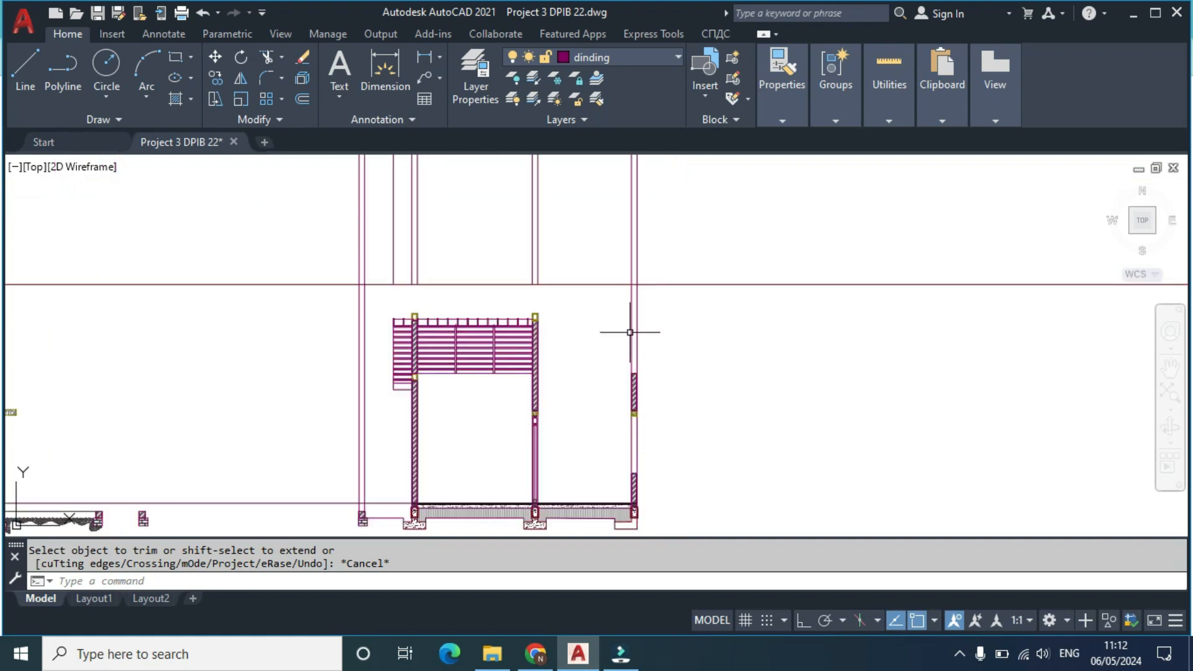
scroll(583, 329, up, 4)
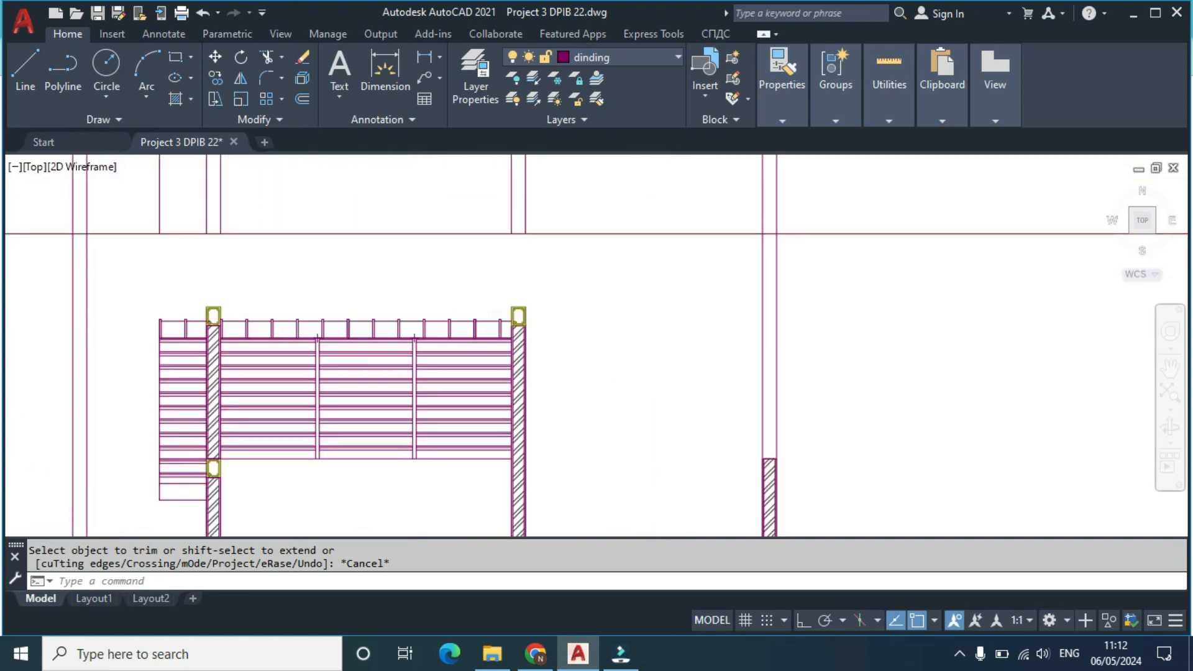
scroll(527, 301, down, 5)
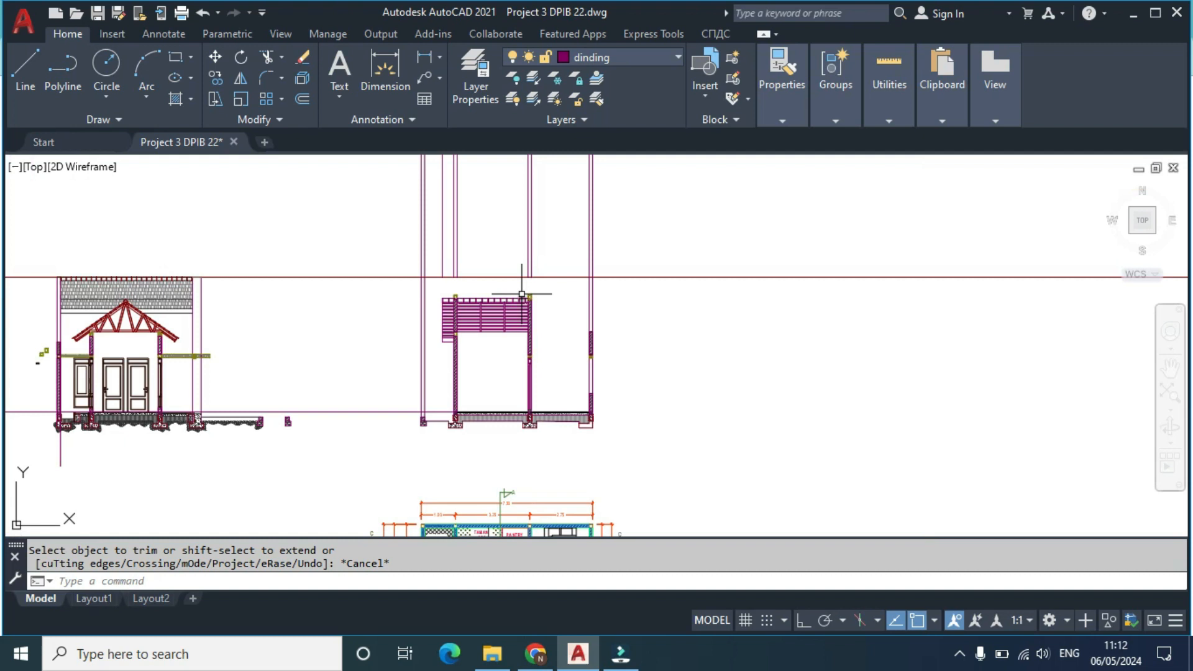
scroll(551, 287, up, 2)
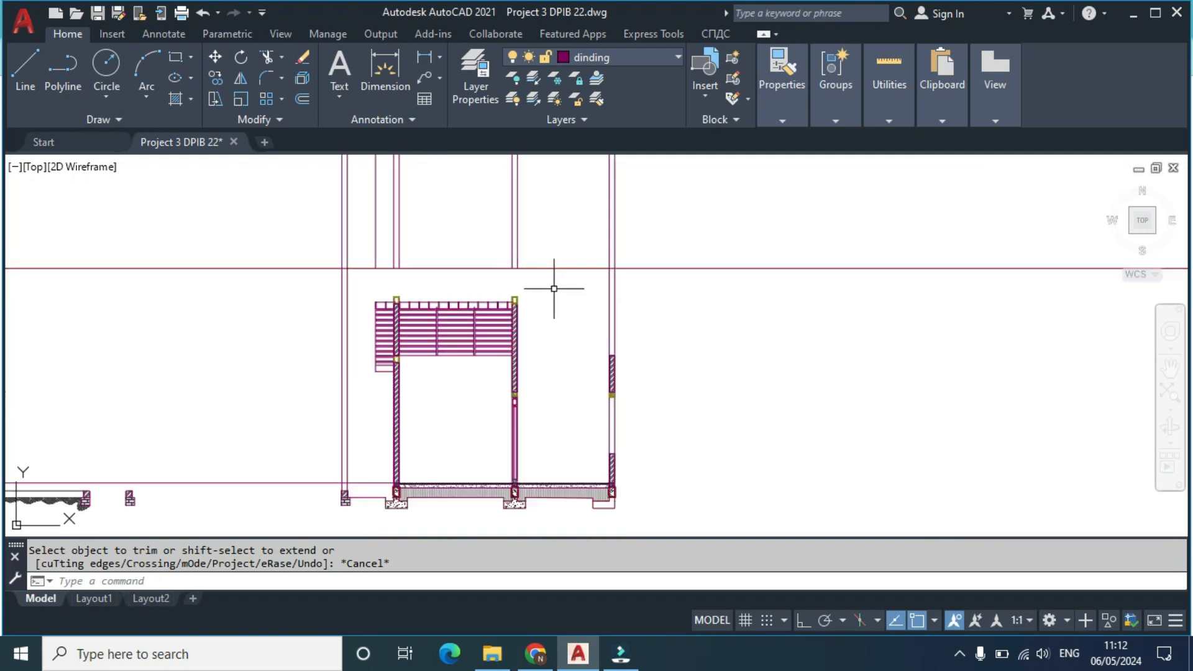
scroll(523, 299, up, 2)
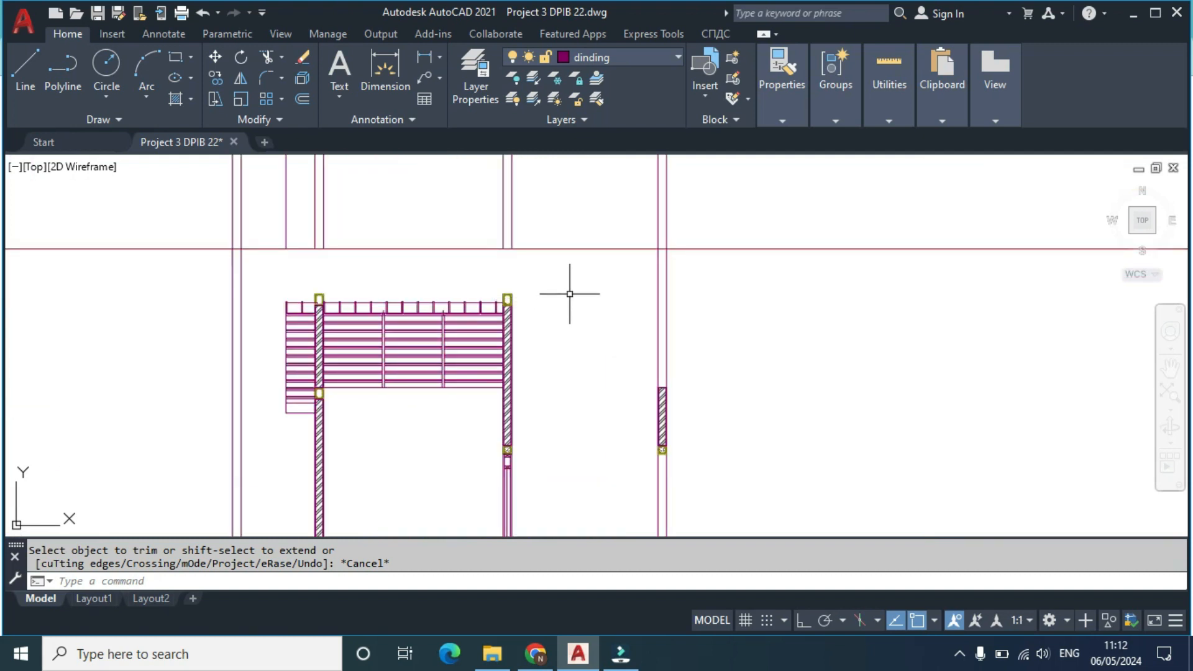
Step: Draw a horizontal line from the right ring beam's upper right corner to the inner face of the far-right wall
key(Return)
scroll(507, 299, up, 2)
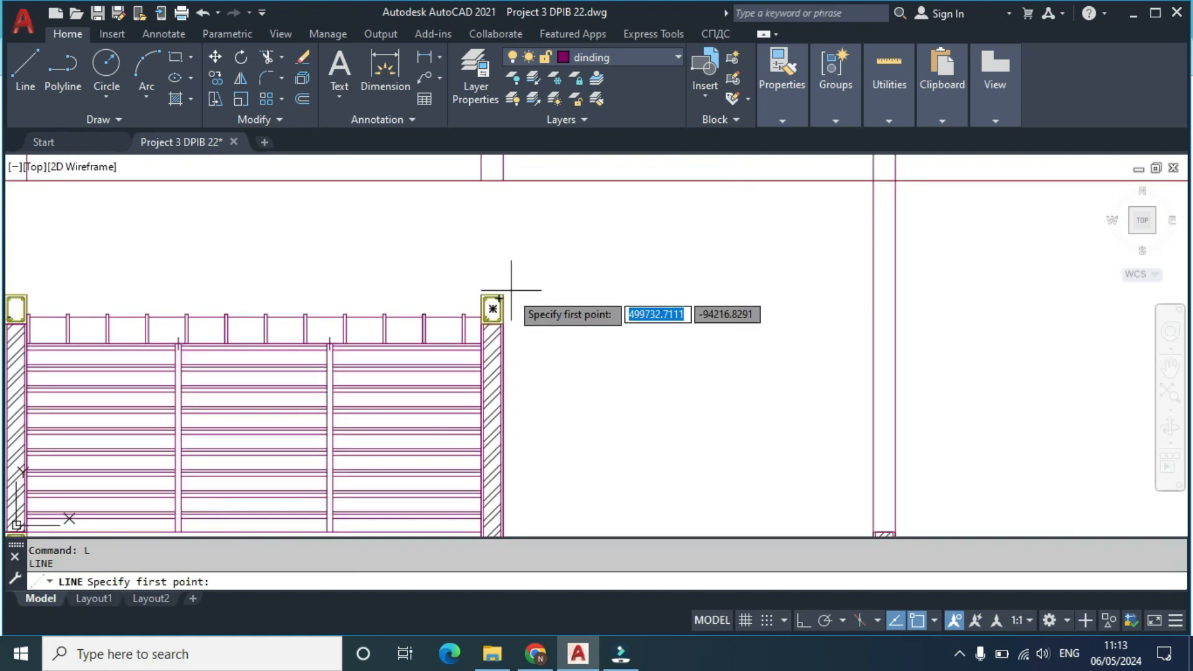
click(503, 294)
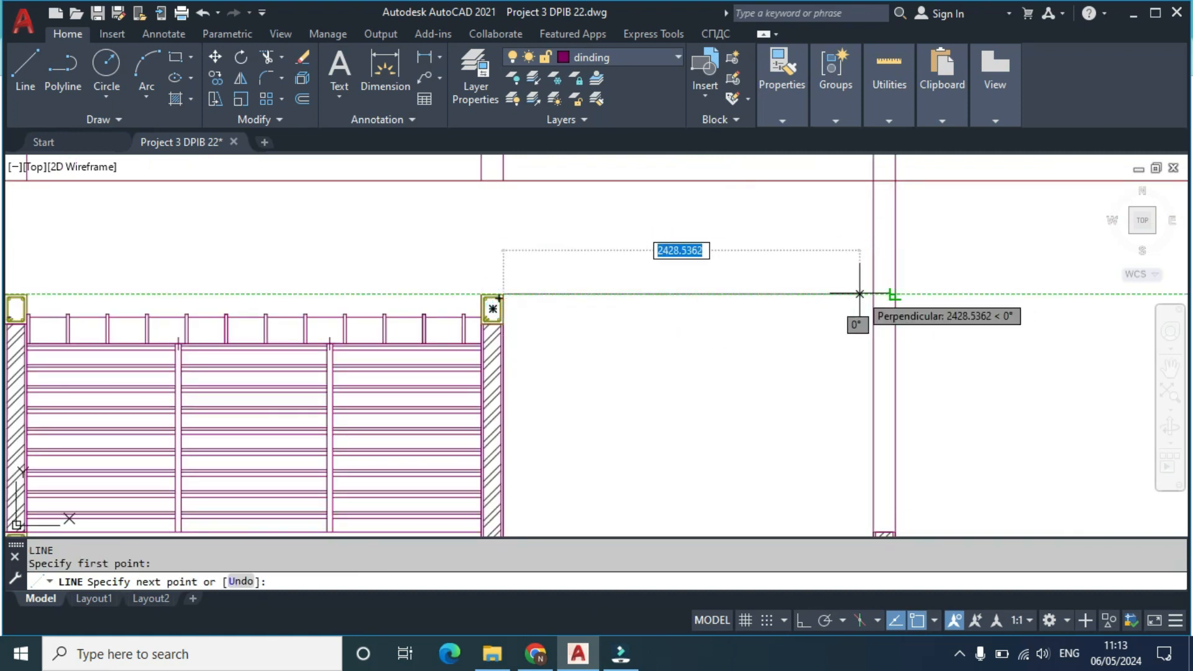
click(872, 294)
key(Escape)
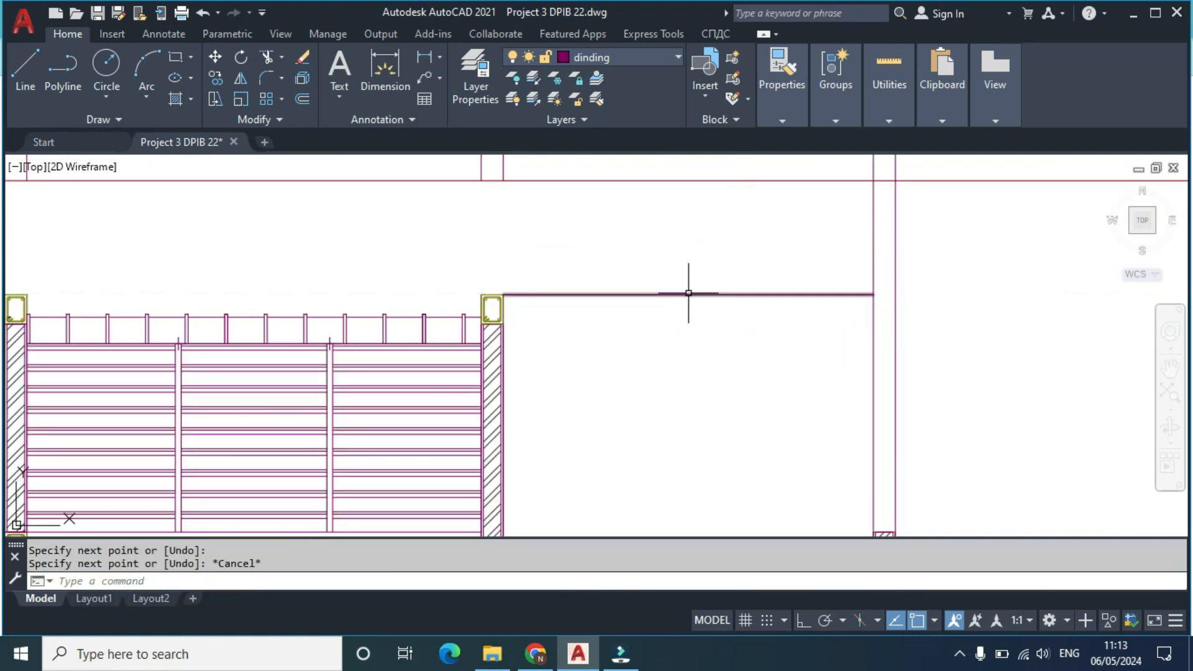
Step: Draw a vertical line from the midpoint of the new horizontal line up to the long horizontal guide line above
text(l)
key(Return)
click(688, 294)
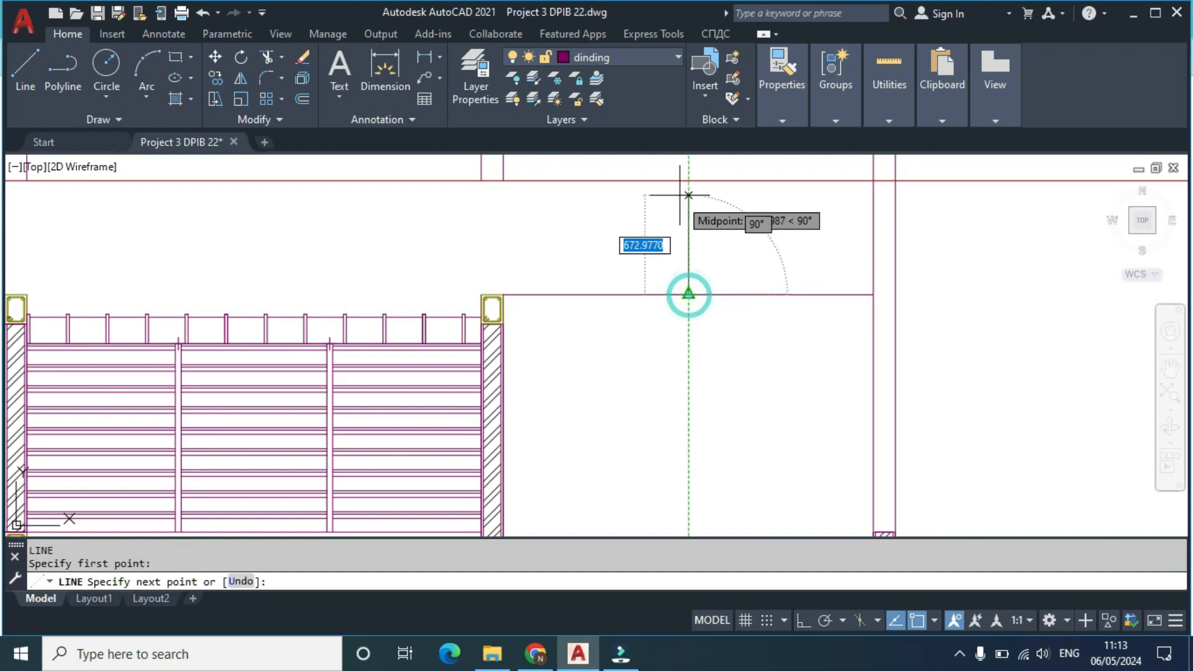
key(Escape)
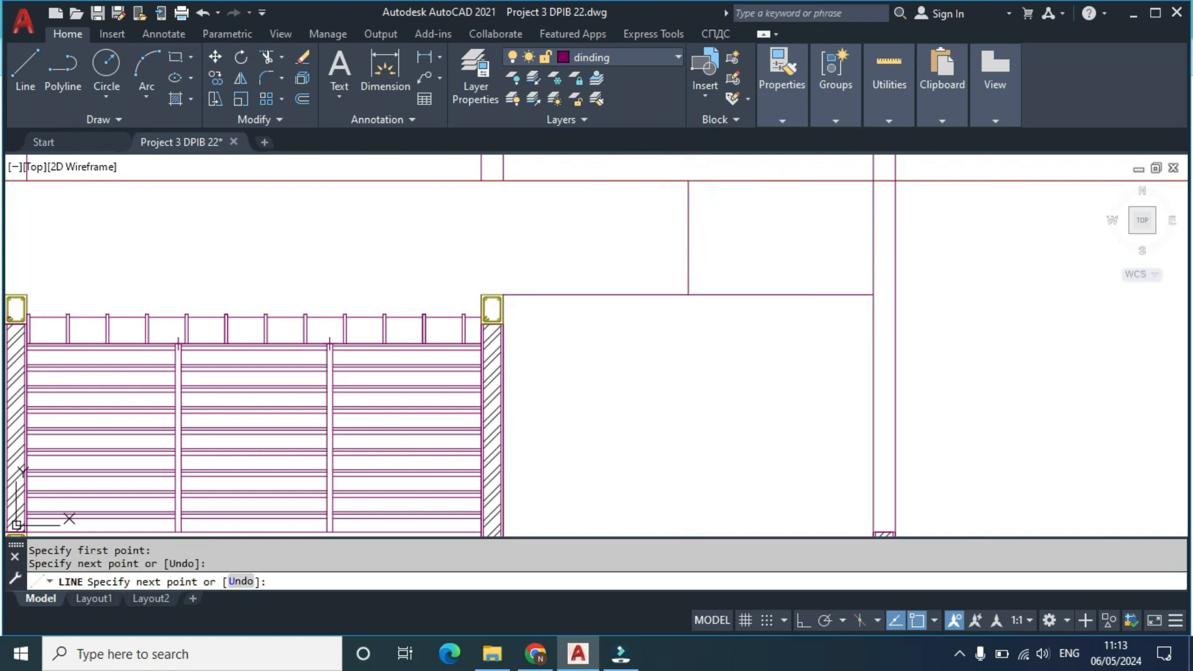
Step: Copy the finished section's ridge cap, roof tiles and battens by the ridge peak onto the upper end of the new vertical centre line
scroll(606, 252, down, 3)
middle_drag(558, 295, 772, 273)
scroll(121, 276, up, 5)
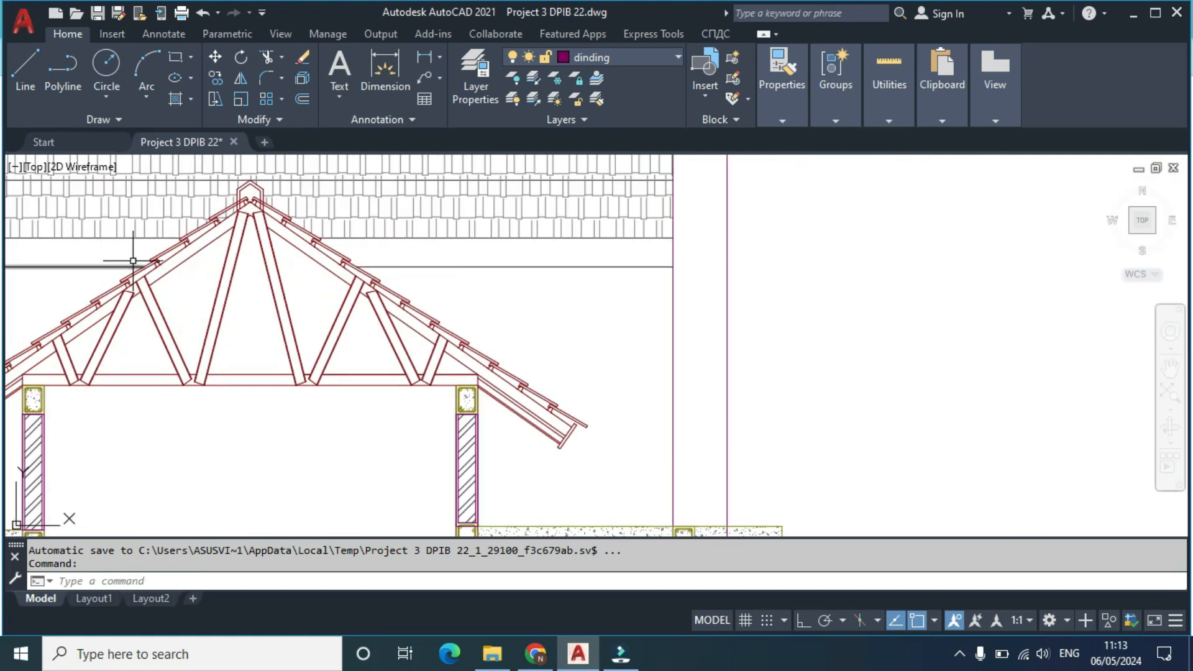
scroll(125, 261, down, 3)
scroll(114, 208, up, 2)
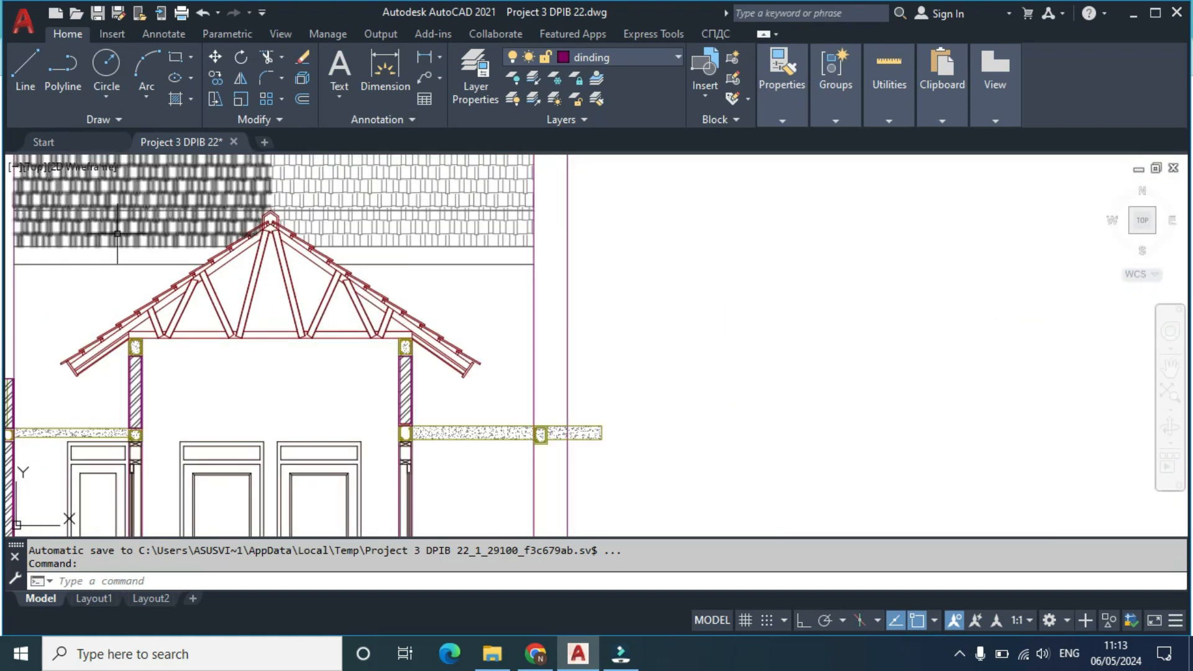
scroll(118, 205, up, 4)
click(127, 186)
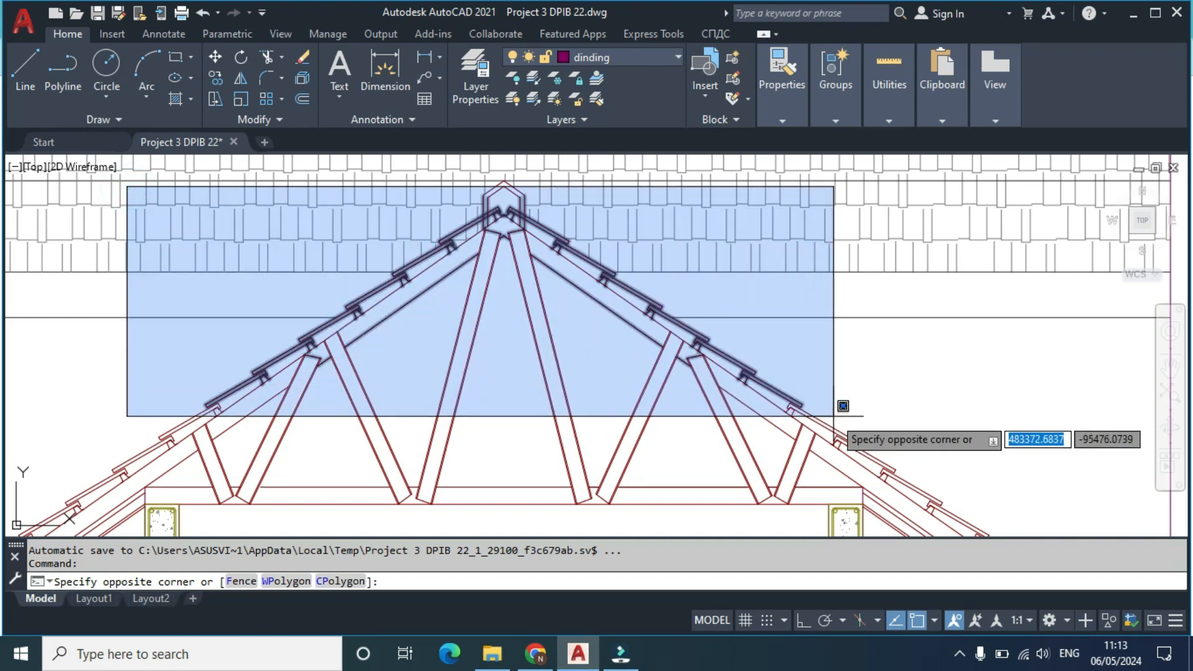
scroll(839, 415, down, 5)
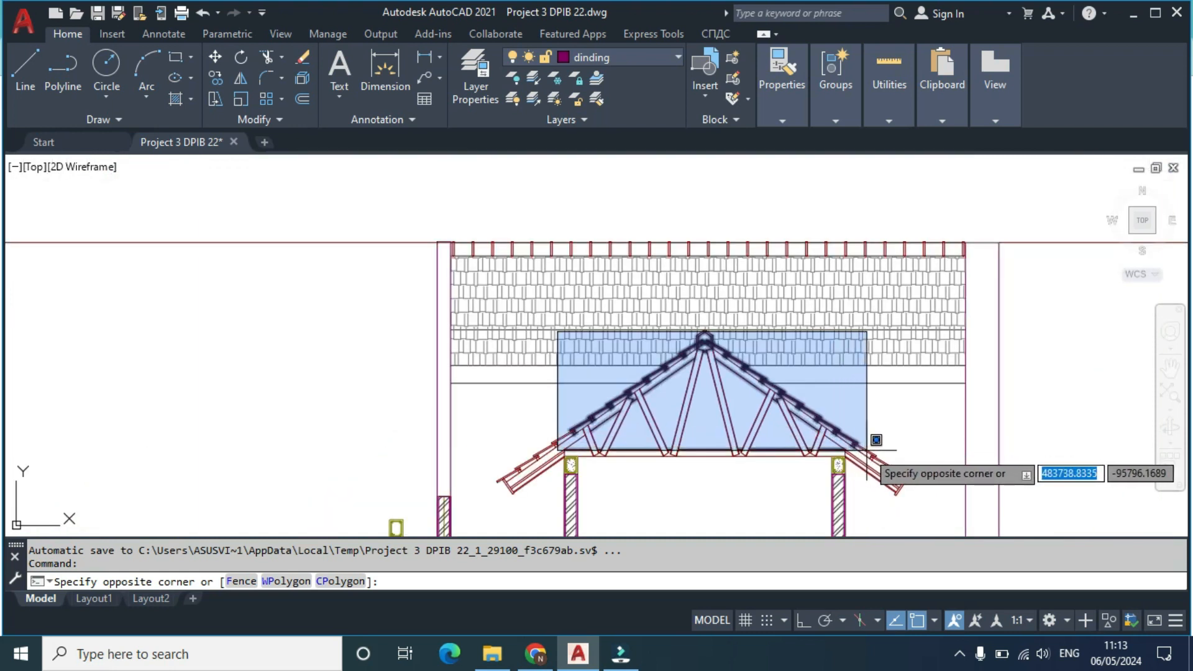
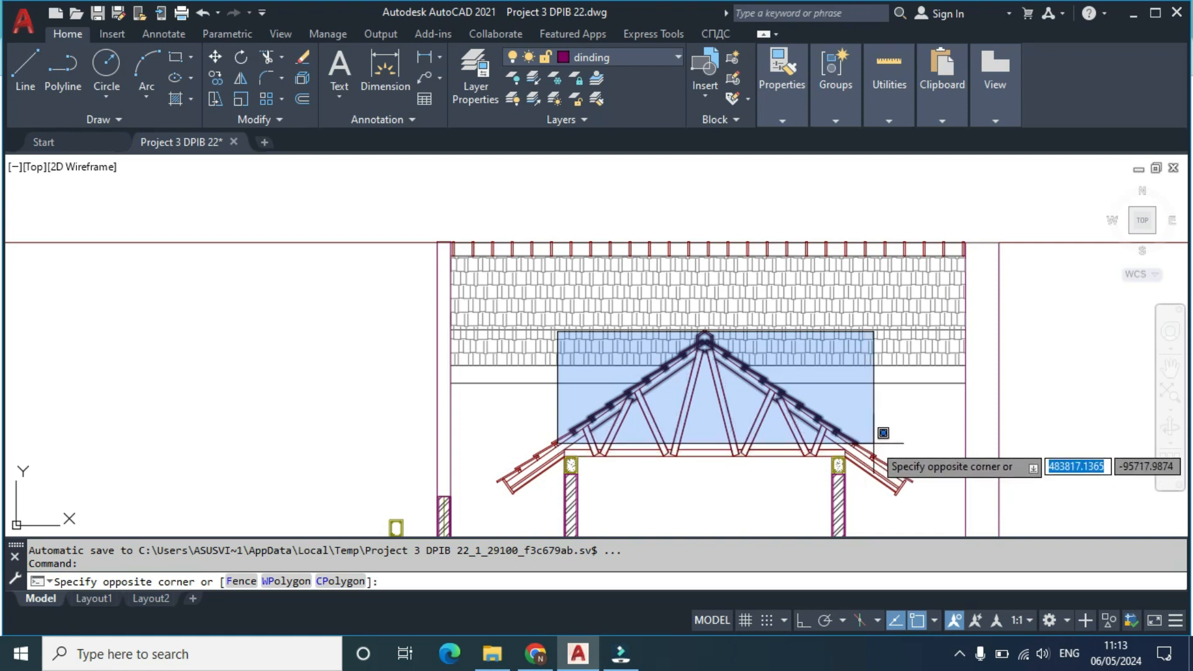
click(872, 437)
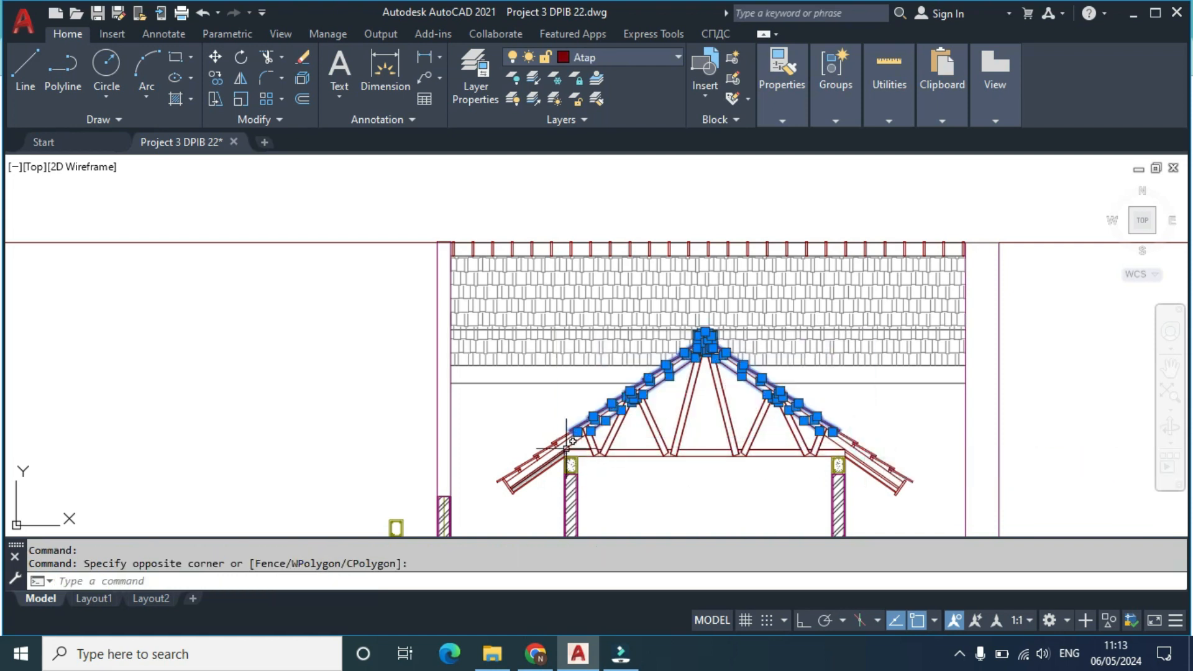
scroll(551, 417, up, 2)
scroll(717, 409, down, 2)
middle_drag(773, 374, 698, 418)
scroll(688, 343, up, 8)
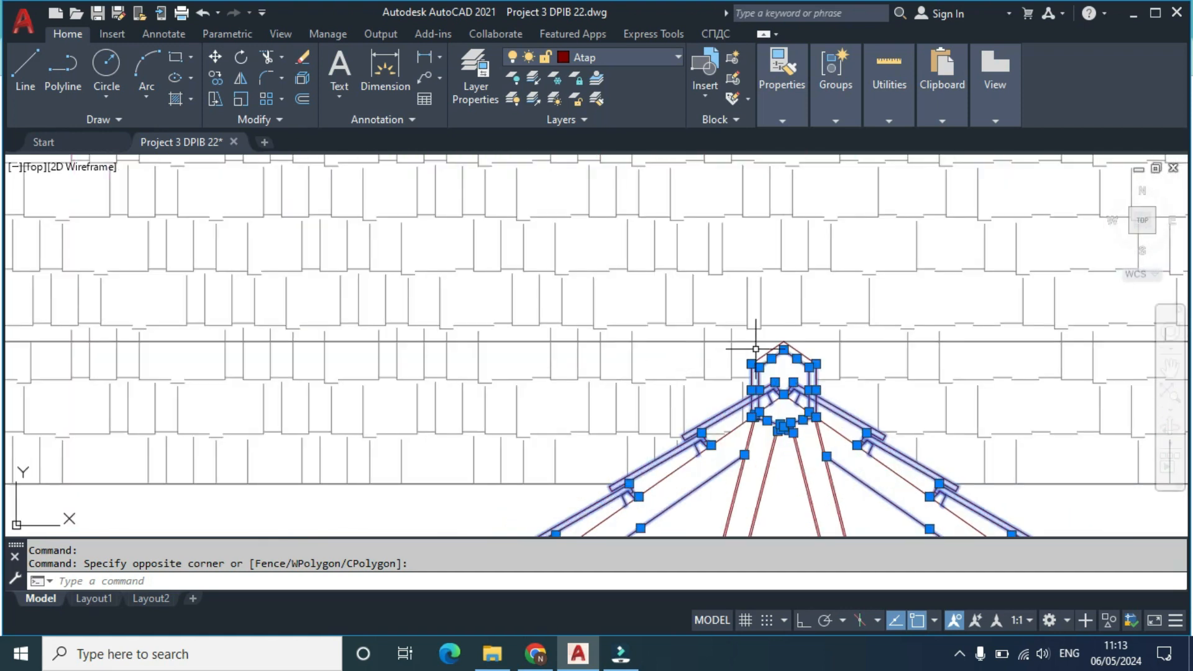
click(685, 339)
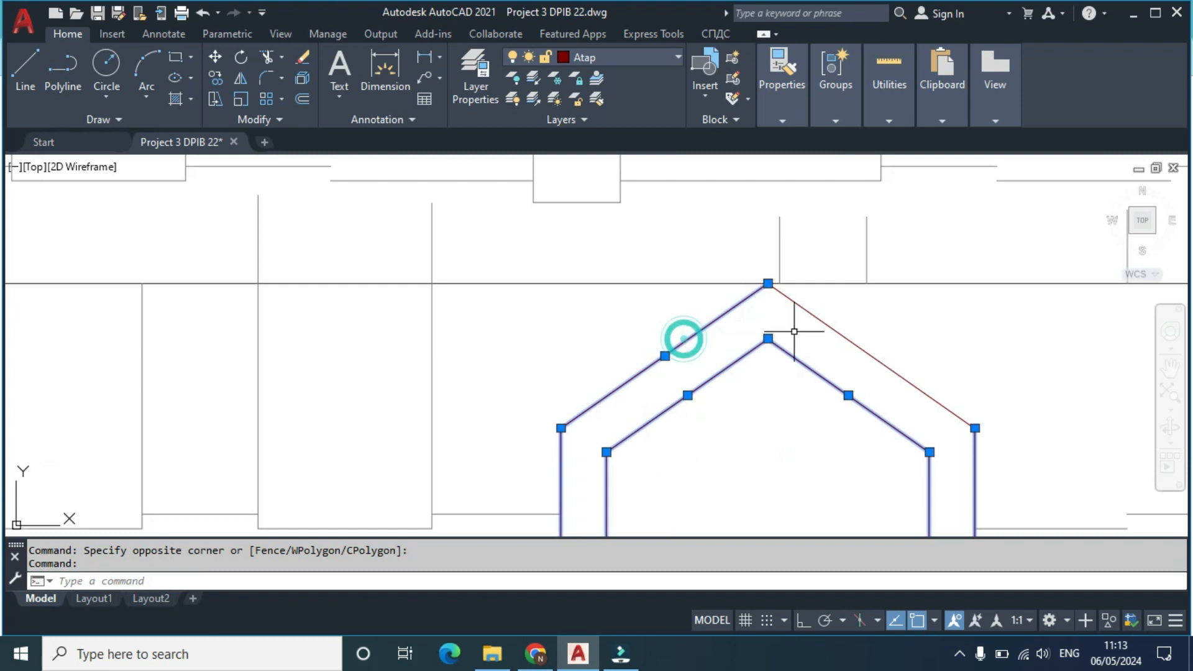
scroll(705, 349, down, 4)
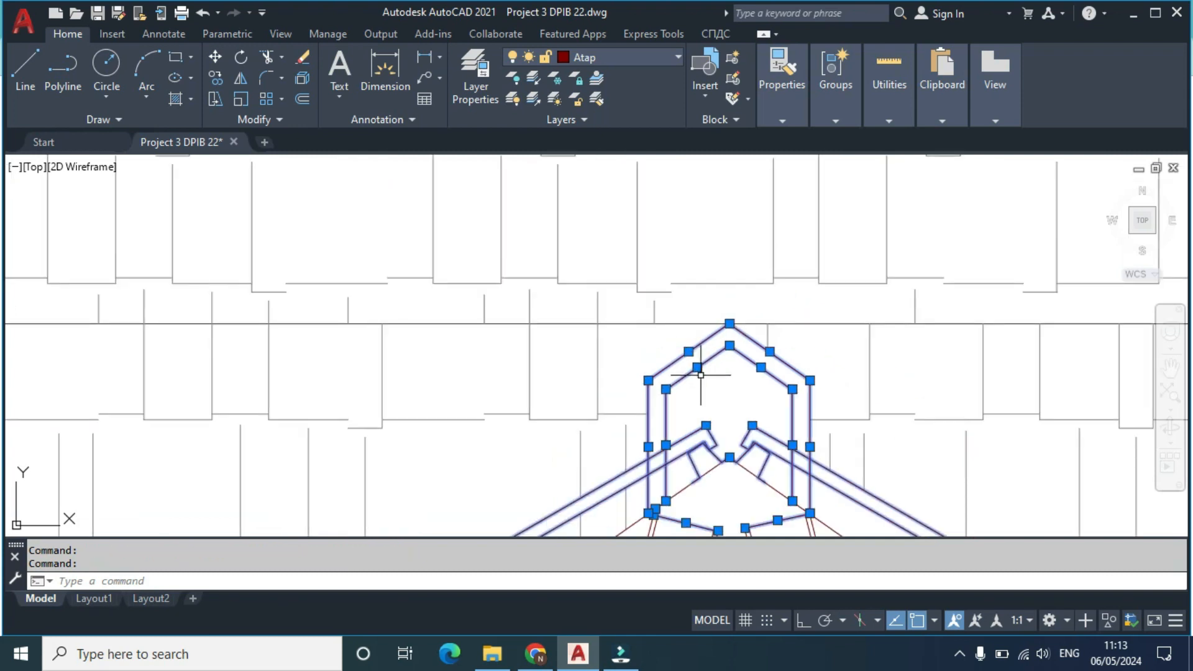
text(o)
key(Return)
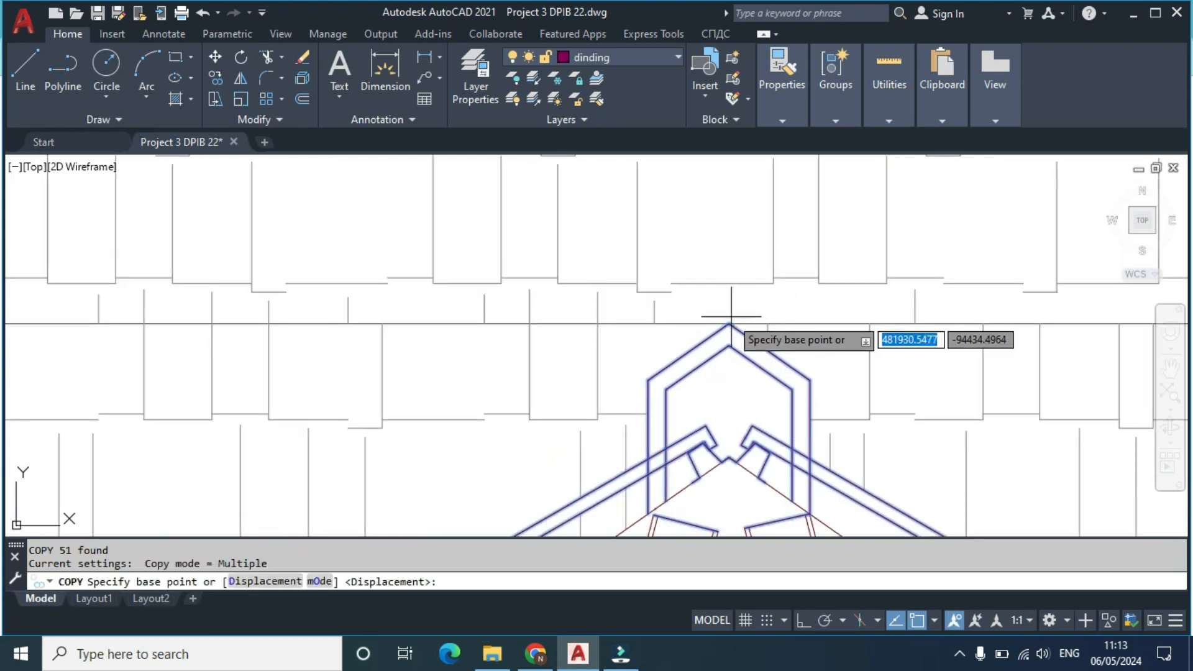
click(729, 324)
scroll(727, 323, down, 6)
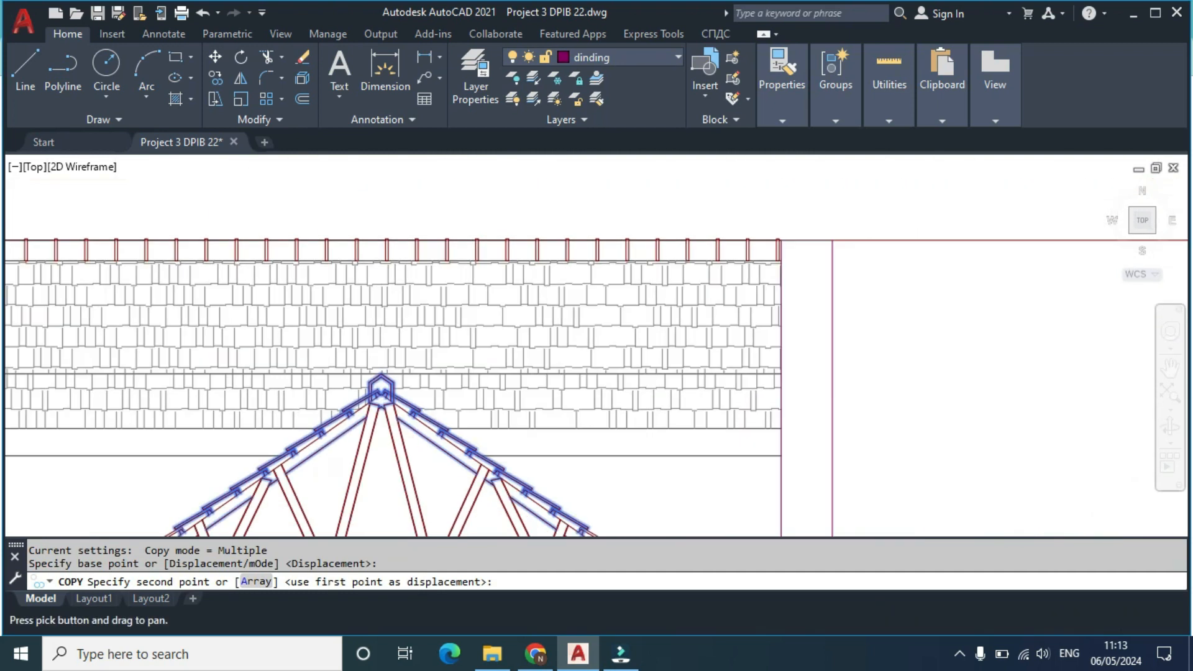
scroll(888, 352, up, 5)
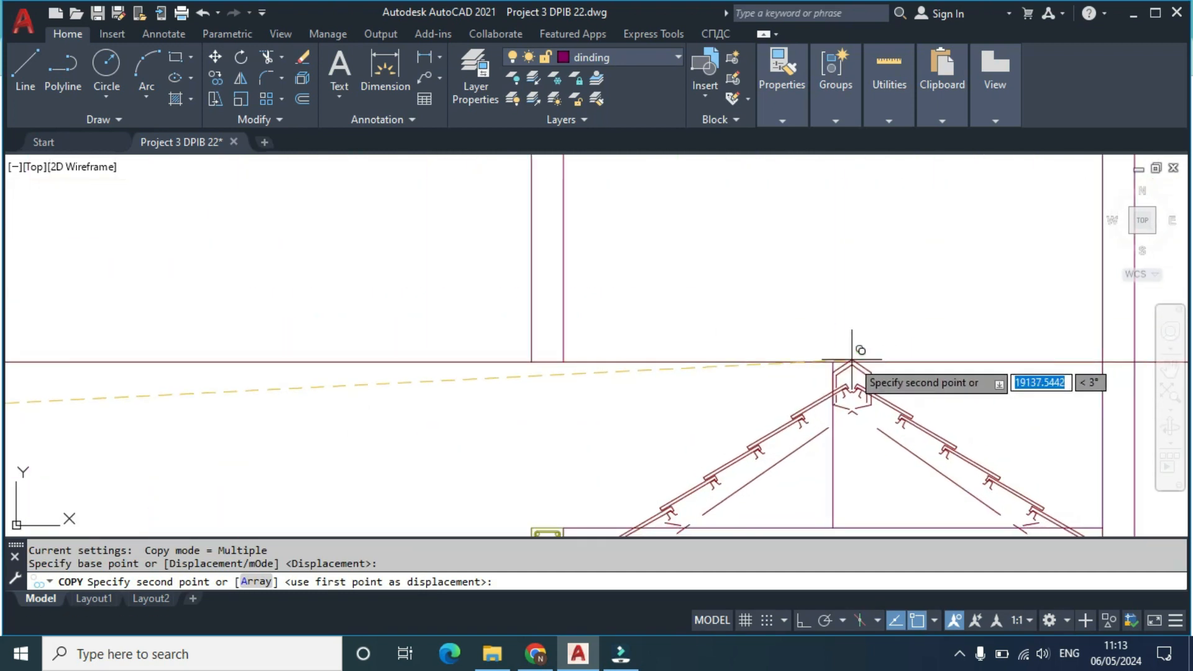
click(833, 360)
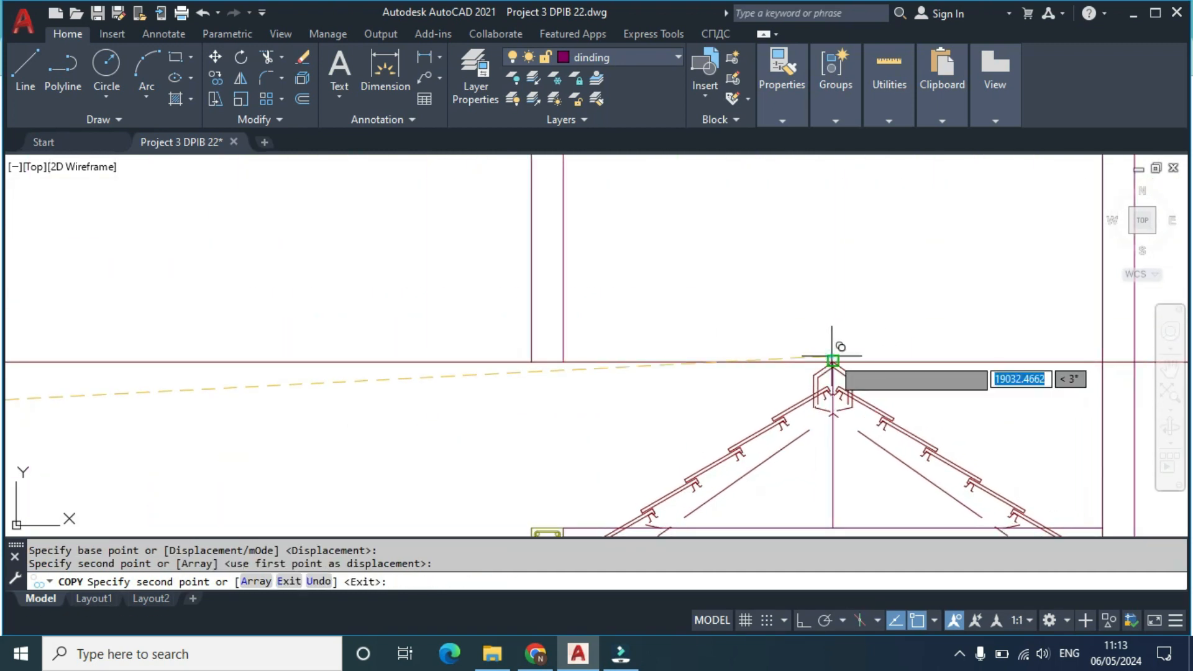
scroll(814, 373, down, 5)
key(Escape)
Step: Copy the long sloping line beneath the left roof slope so its upper end meets the apex where the battens join under the ridge cap
scroll(702, 336, up, 4)
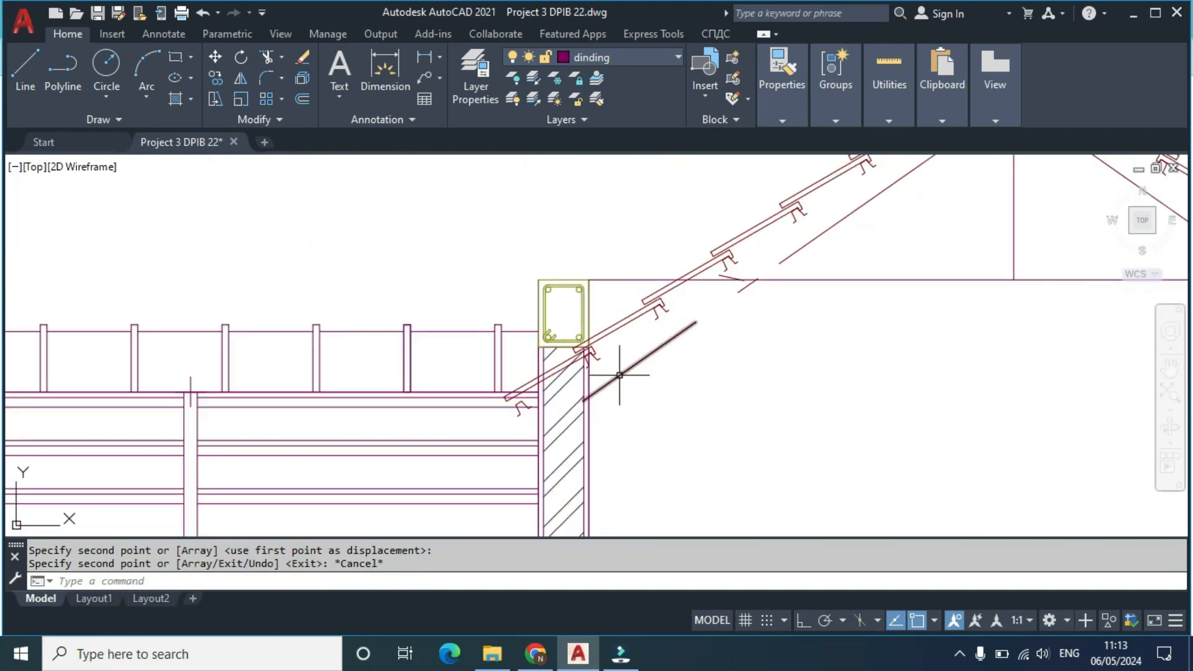
scroll(645, 355, down, 2)
scroll(657, 356, up, 2)
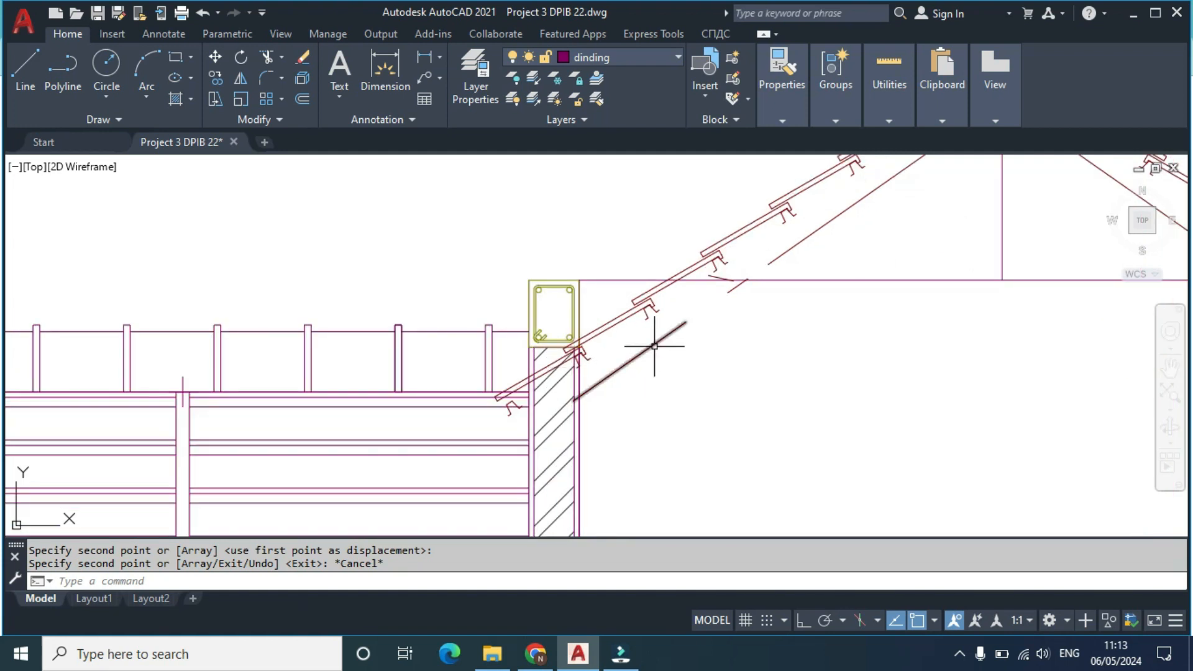
scroll(654, 347, down, 3)
scroll(764, 253, up, 4)
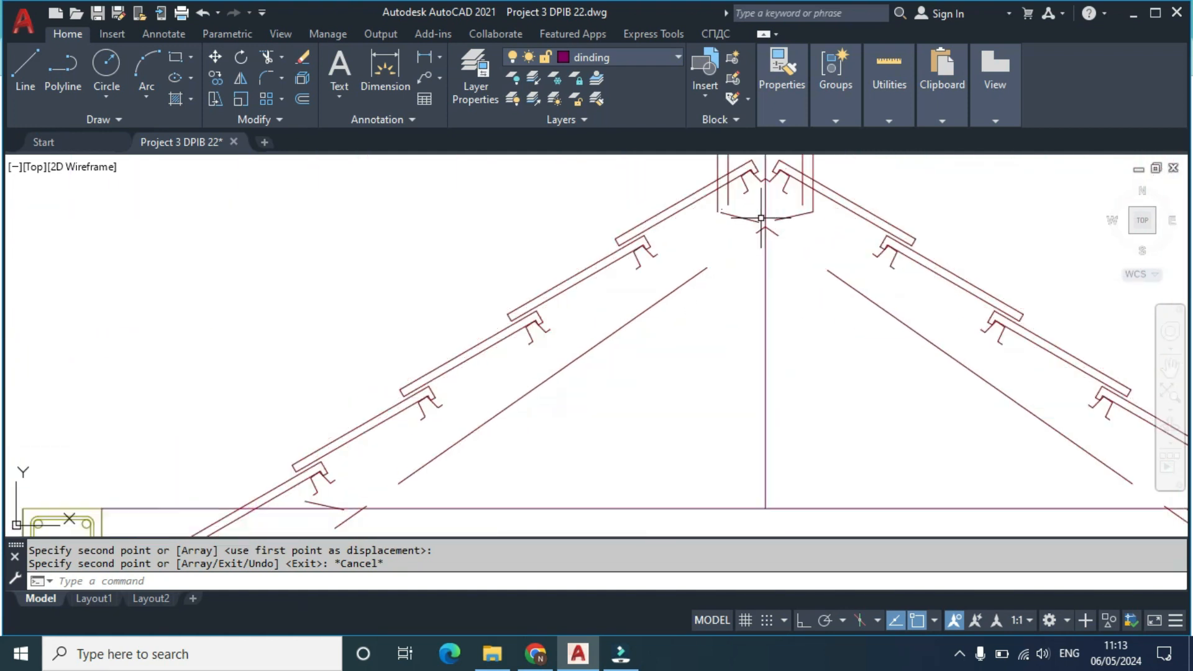
scroll(762, 224, up, 1)
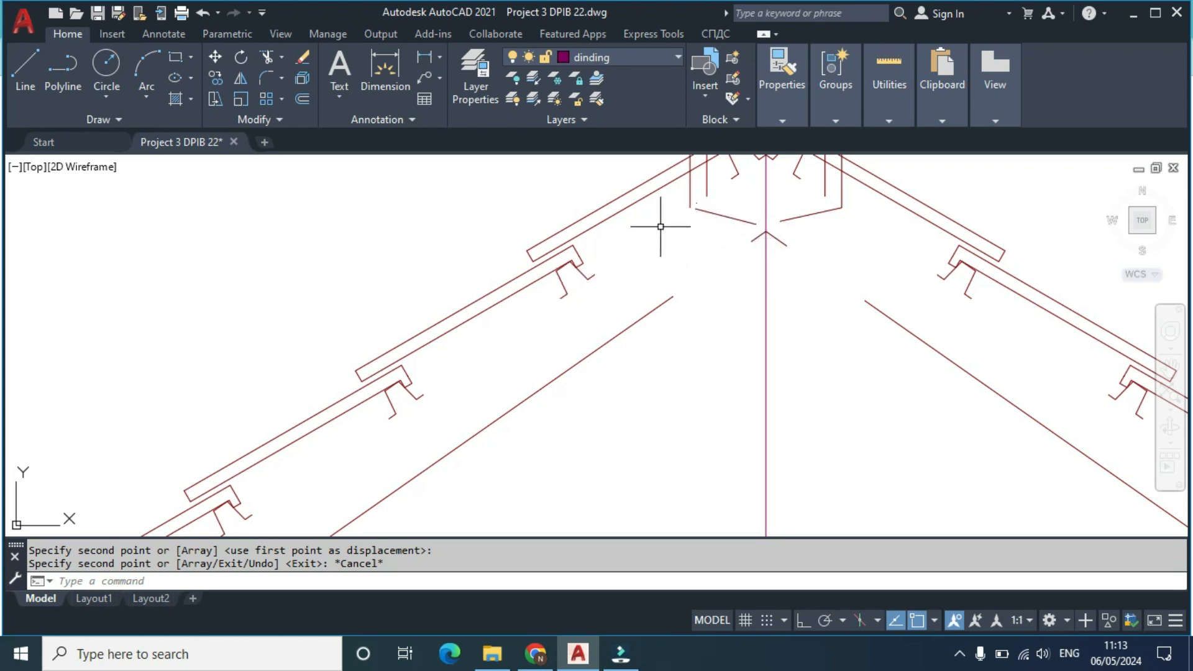
middle_drag(661, 227, 644, 312)
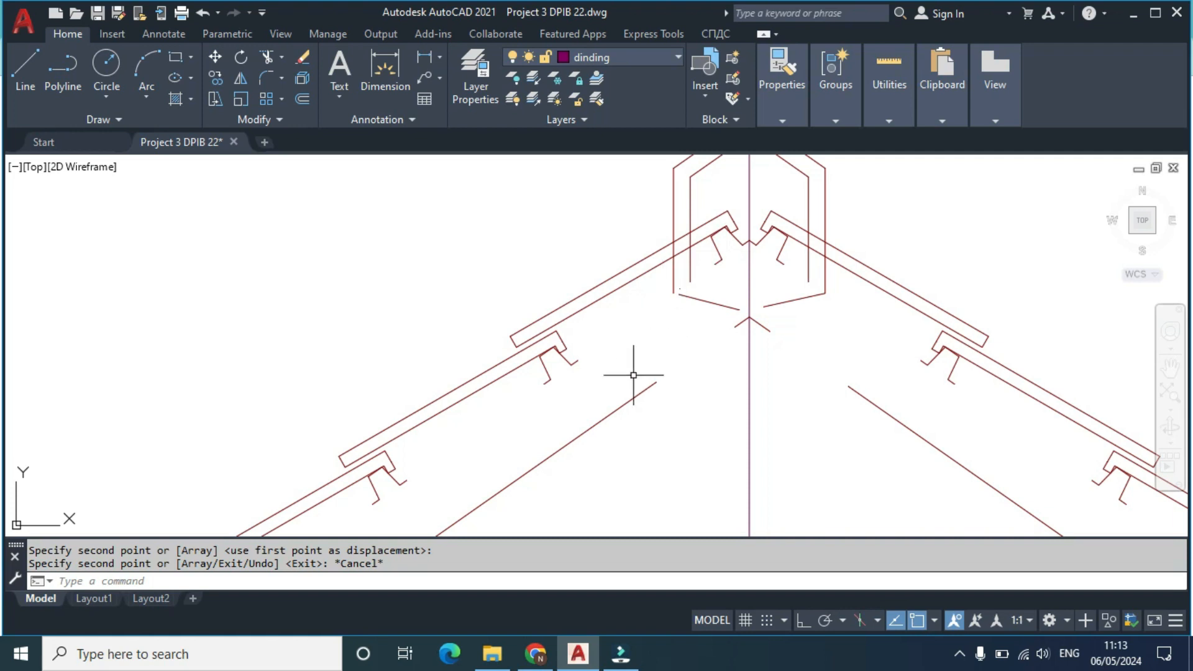
click(637, 401)
text(c)
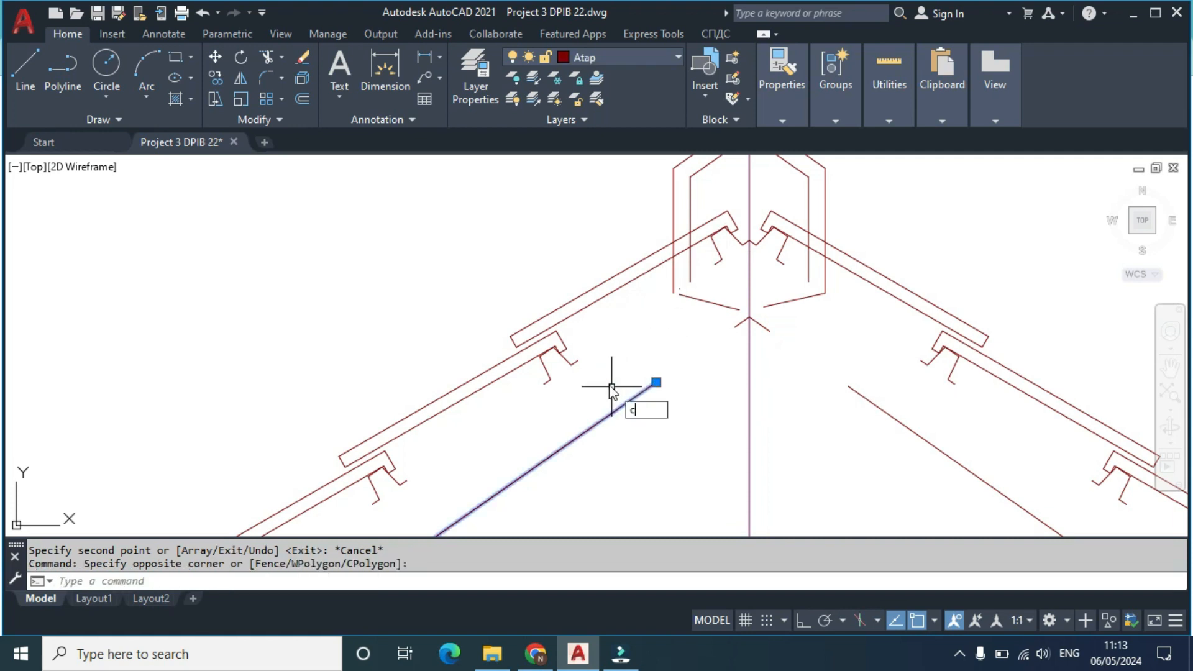
text(o)
key(Return)
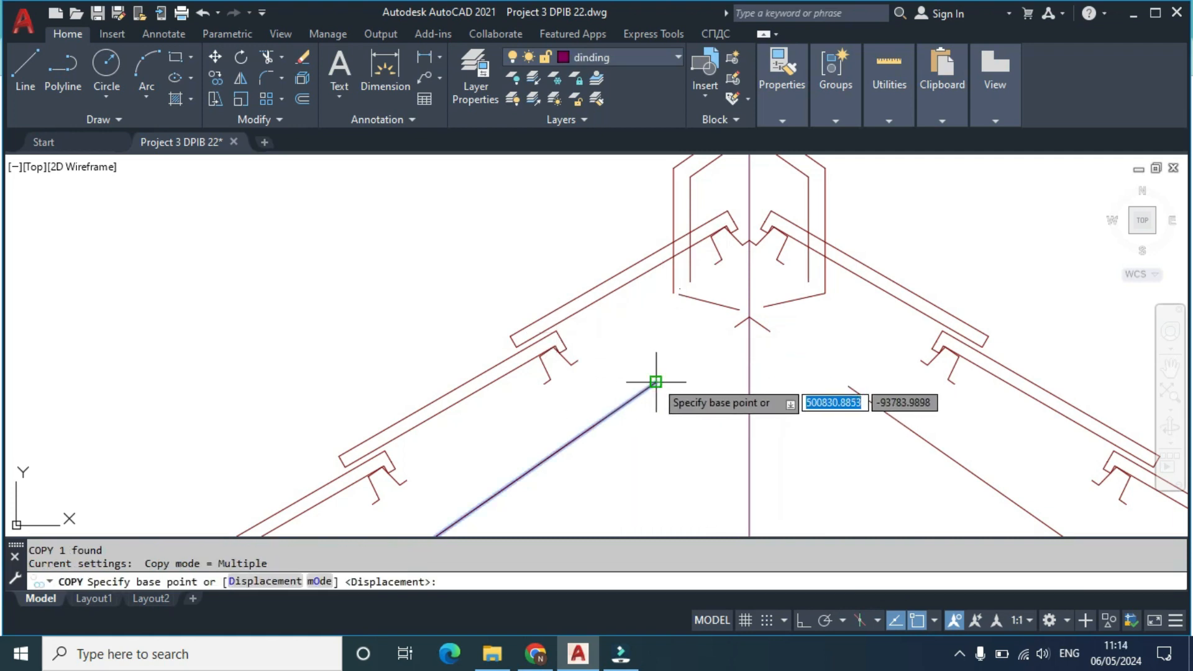
click(655, 381)
scroll(733, 244, up, 4)
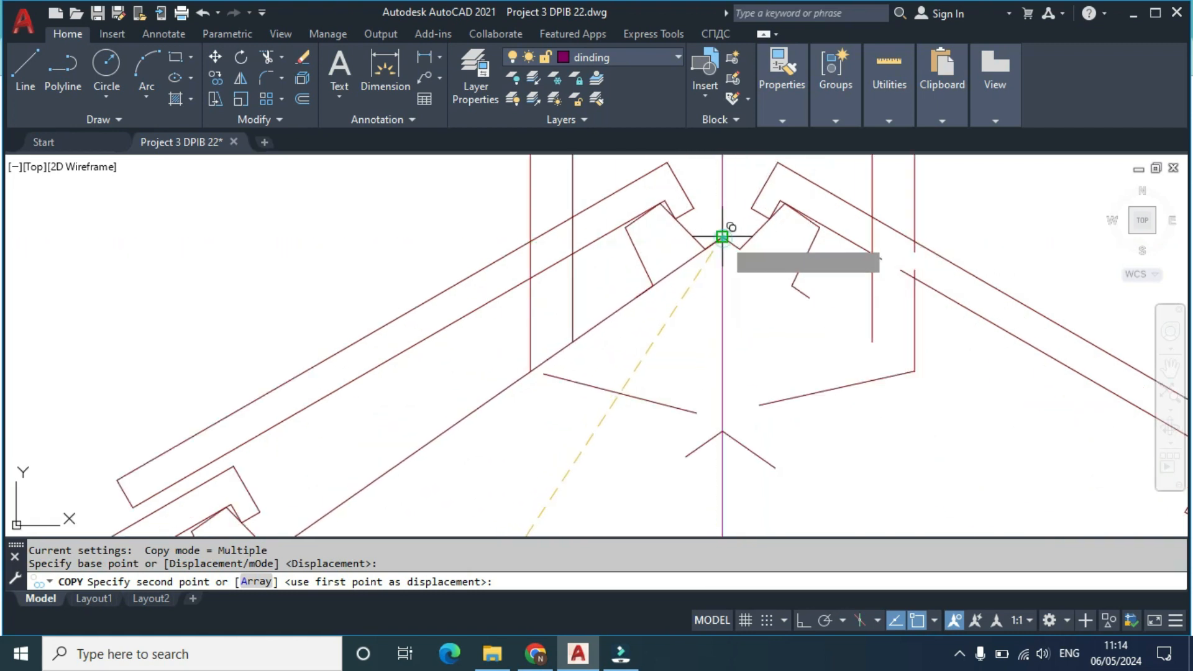
click(722, 236)
scroll(684, 279, down, 5)
middle_drag(677, 321, 740, 179)
key(Escape)
Step: Erase the three leftover sloping line segments beneath the left roof slope
middle_drag(544, 288, 716, 251)
scroll(716, 250, down, 2)
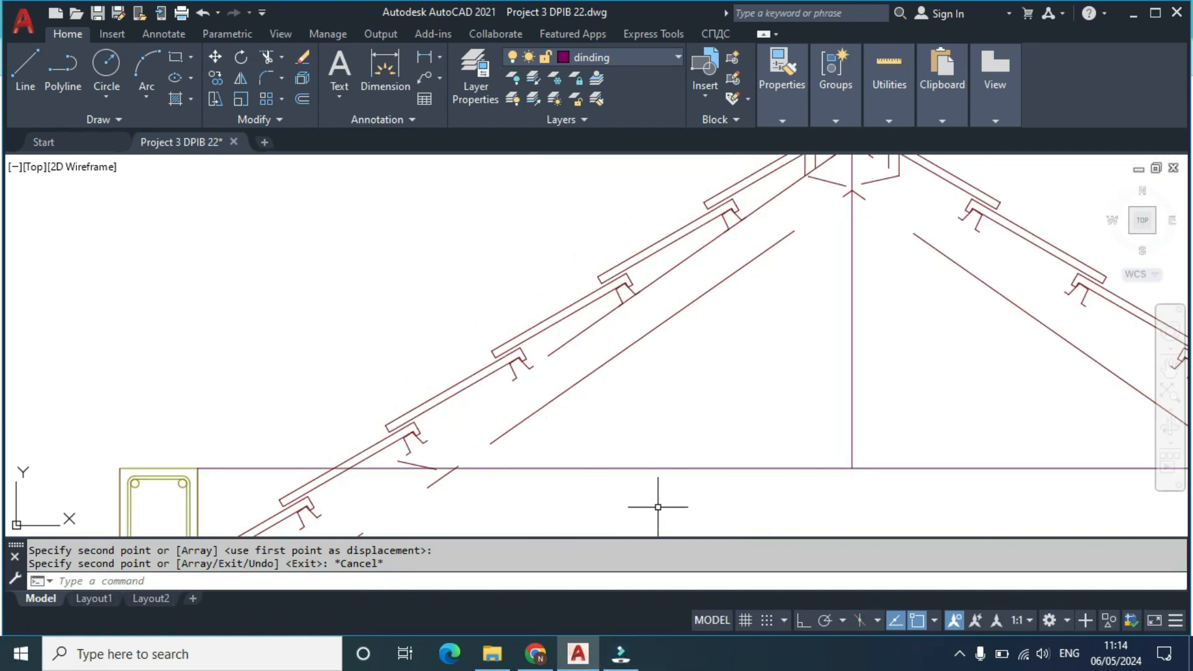
scroll(764, 246, down, 2)
click(686, 318)
click(672, 292)
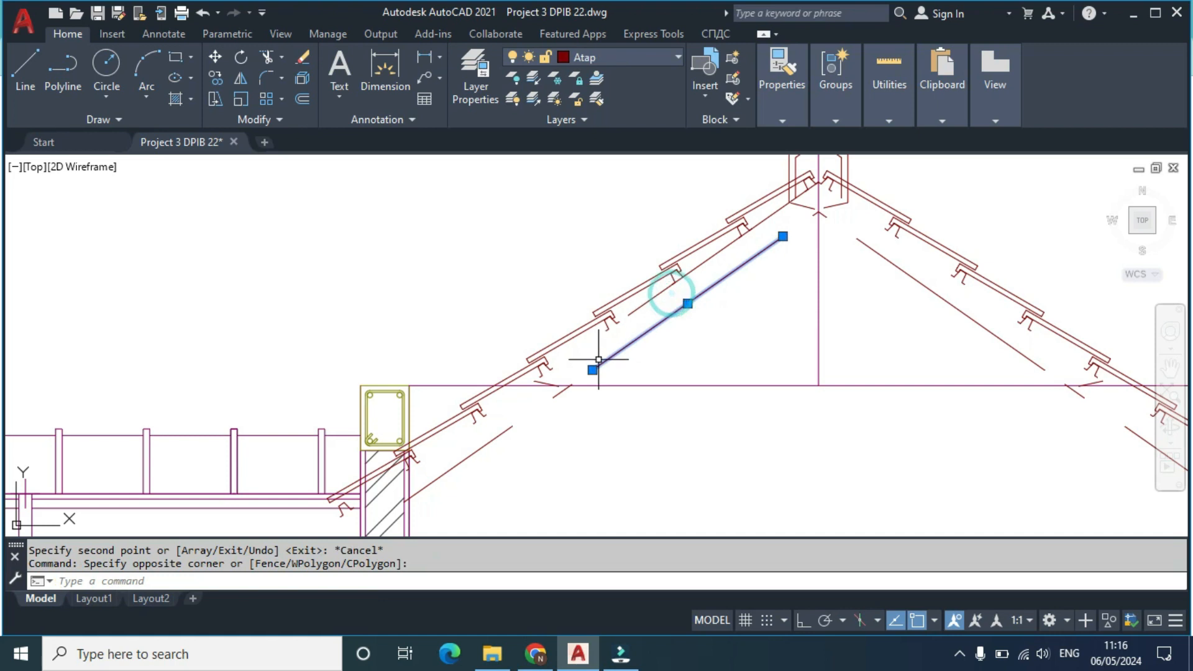
click(561, 394)
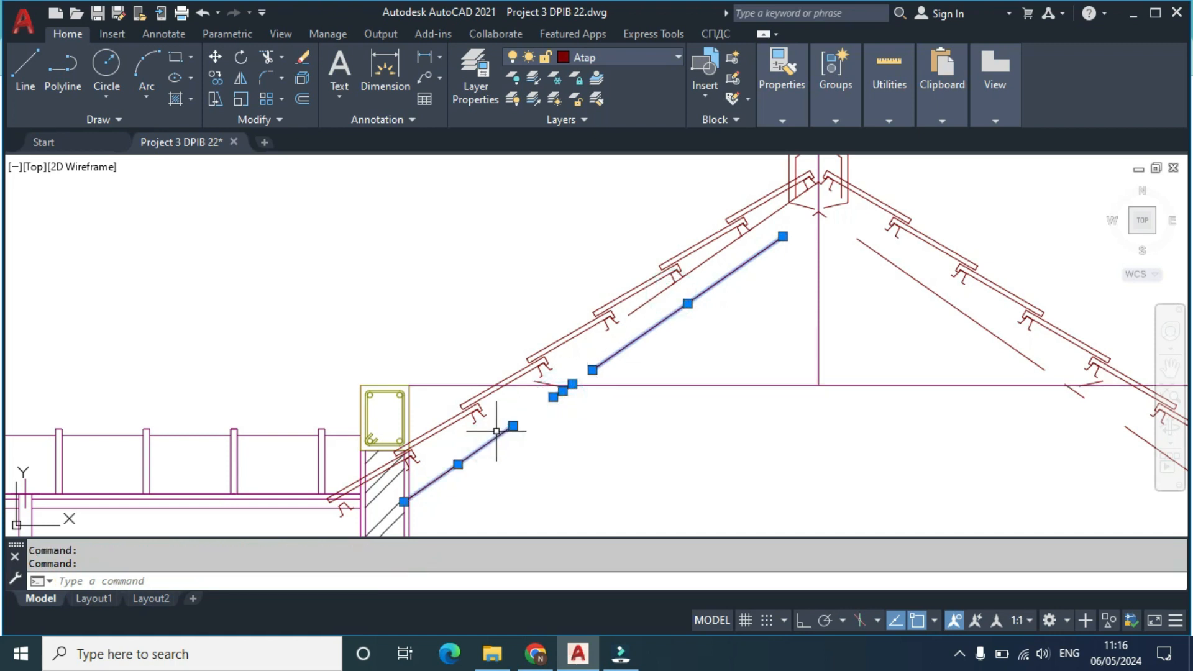
Step: Erase the leftover sloping line segments beneath the right roof slope
click(943, 295)
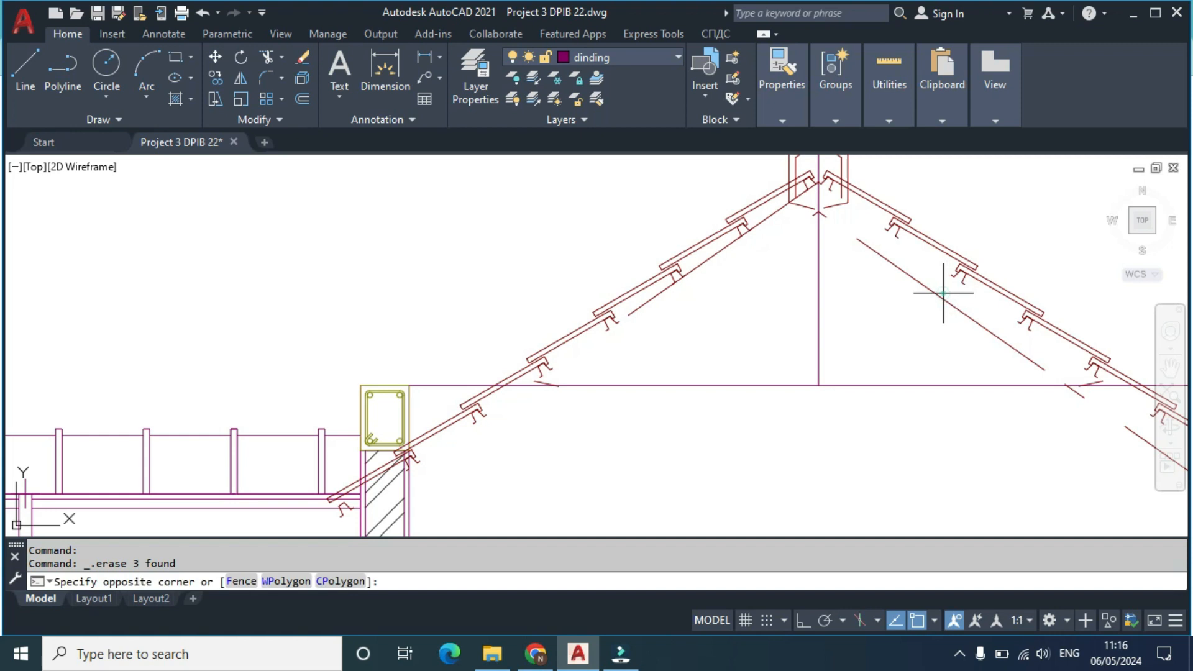
click(880, 311)
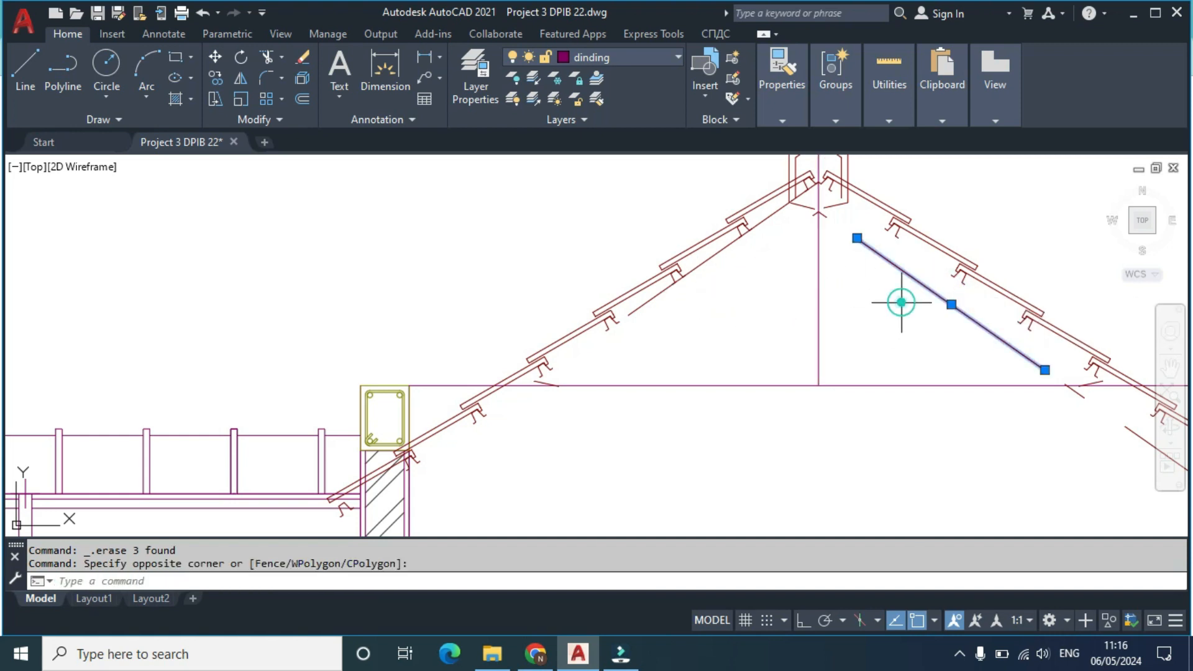
key(Delete)
middle_drag(999, 325, 737, 370)
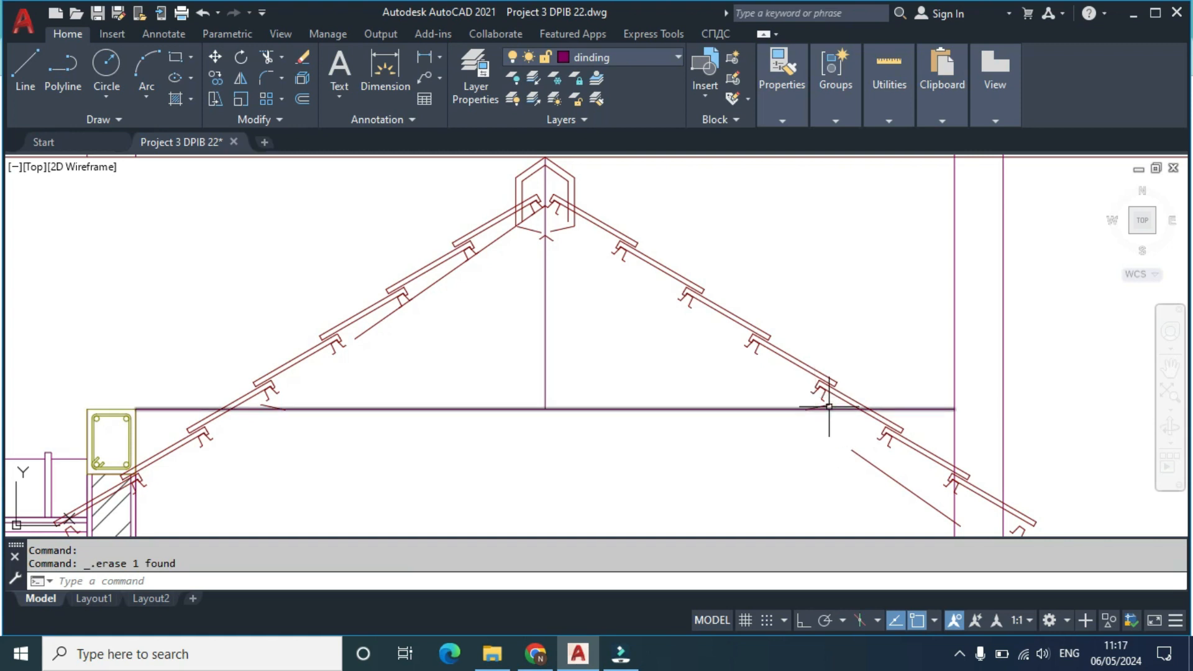
click(868, 453)
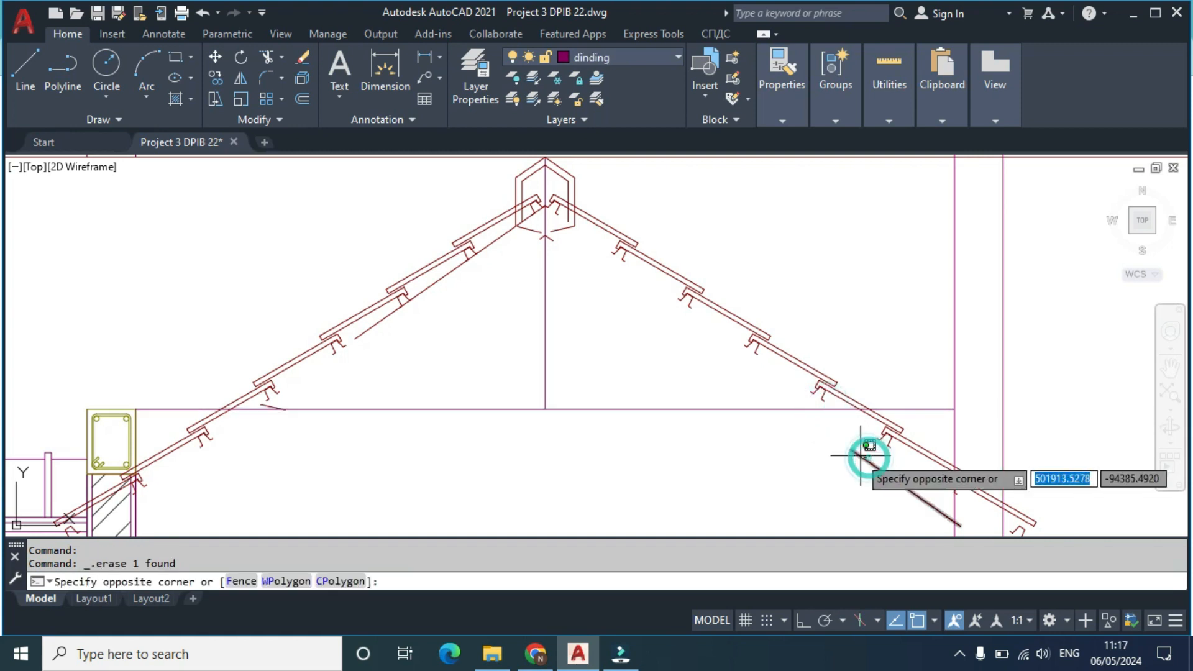
click(845, 458)
key(Delete)
scroll(832, 440, down, 2)
middle_drag(692, 448, 724, 369)
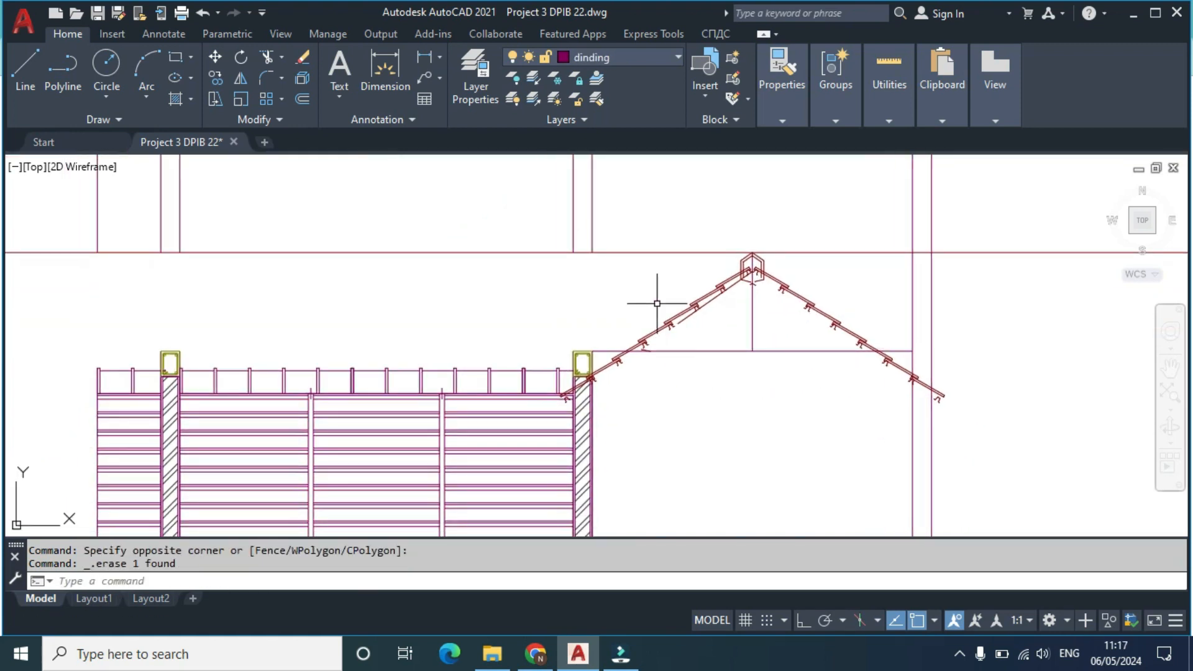
scroll(657, 304, up, 5)
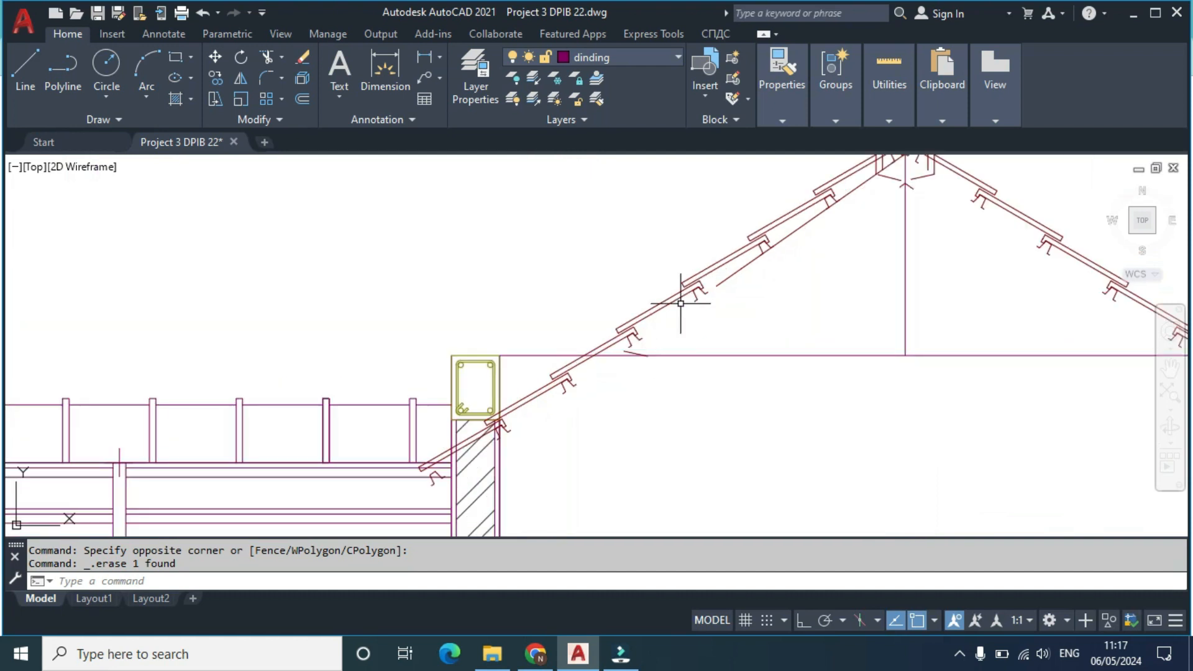
Step: Stretch the lower end of the sloping line beneath the left roof slope down to the foot of the lowest batten
click(727, 282)
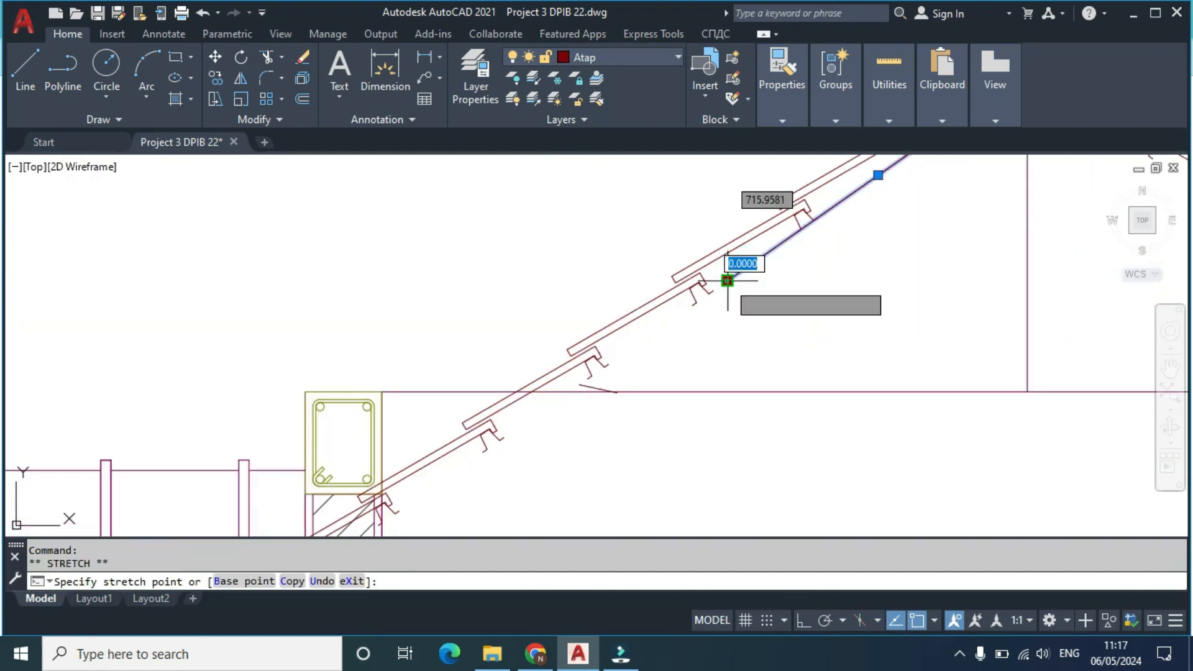
middle_drag(429, 486, 551, 402)
middle_drag(379, 516, 521, 440)
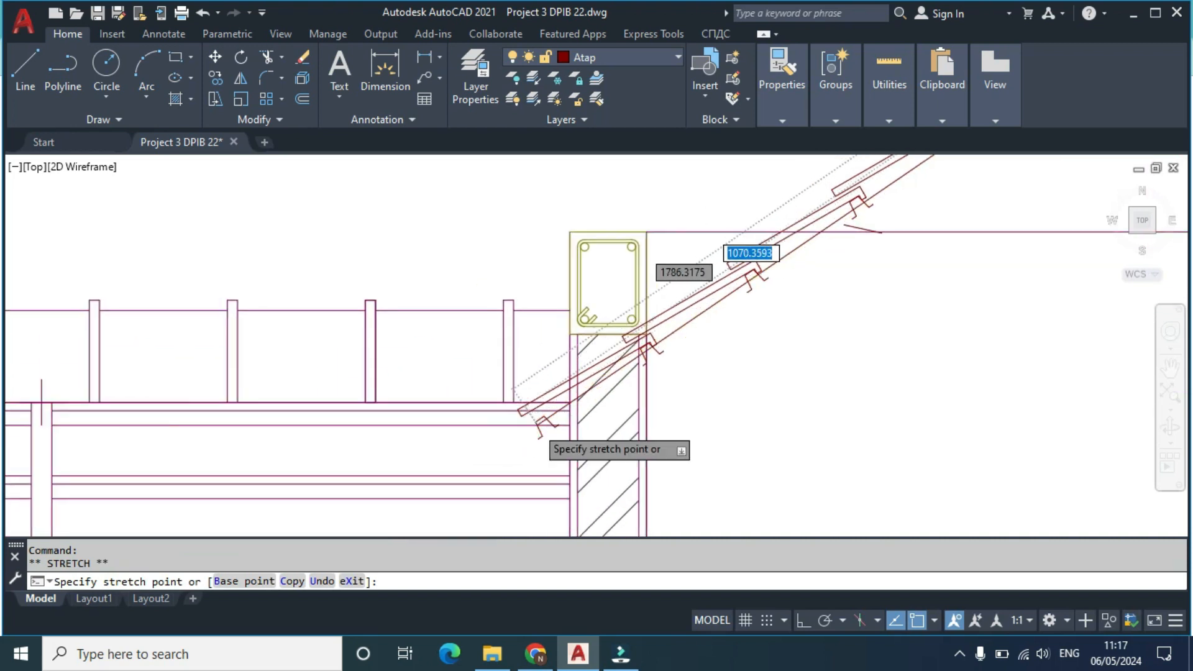
scroll(535, 425, up, 2)
scroll(558, 447, down, 3)
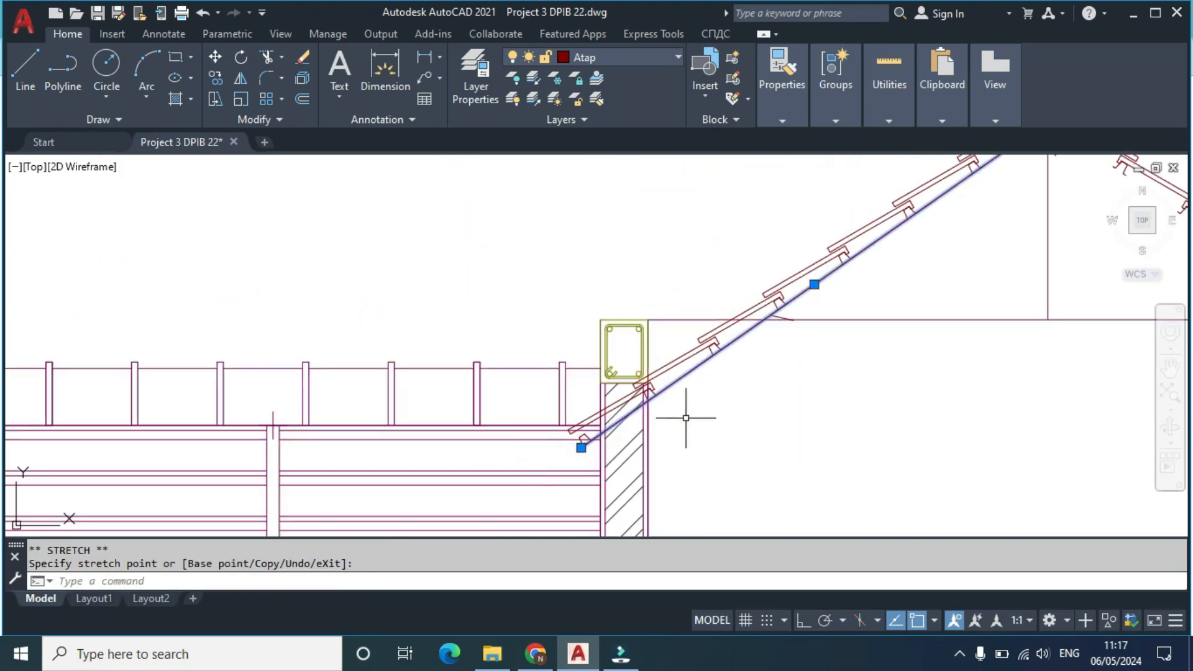
scroll(688, 412, down, 1)
key(Escape)
scroll(769, 348, up, 1)
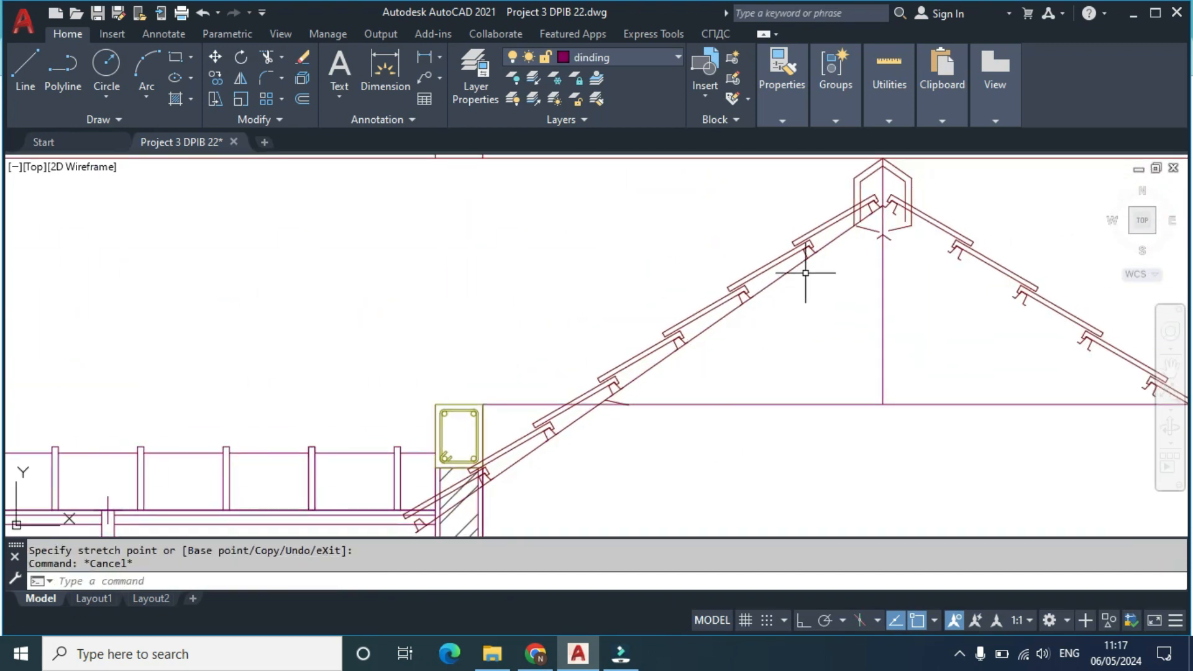
Step: Copy the left sloping line straight down the centre line to the lower apex and erase the two short lines beneath the ridge cap
click(842, 235)
text(co)
key(Return)
scroll(879, 200, up, 5)
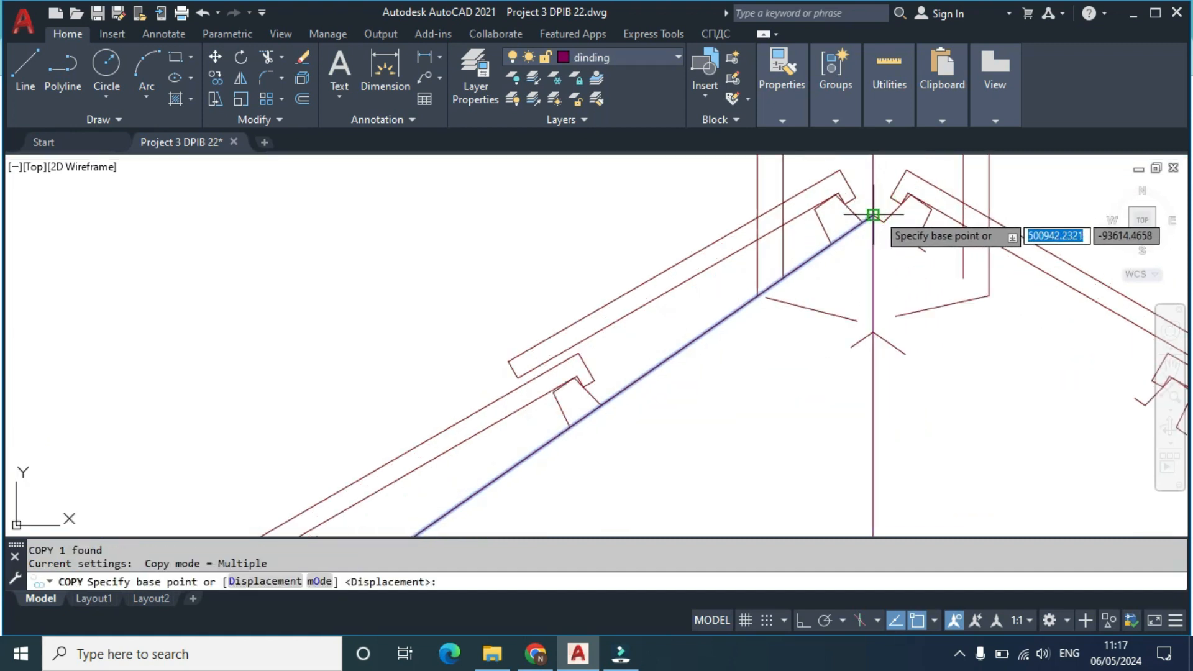
click(873, 214)
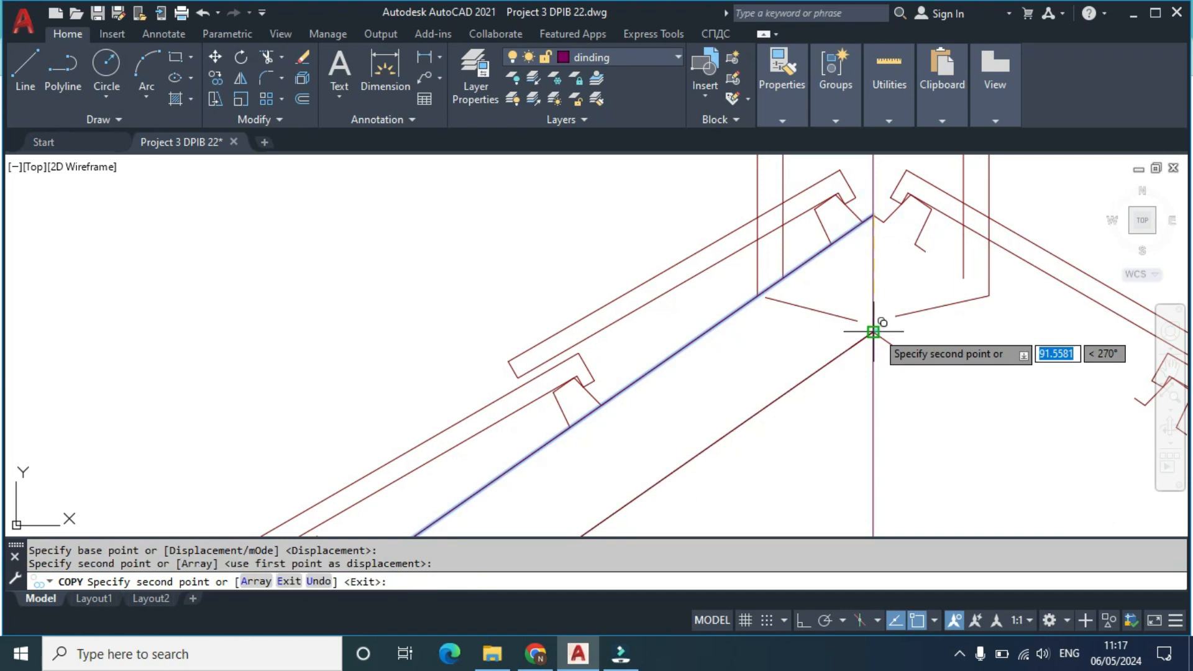
scroll(873, 331, down, 2)
key(Escape)
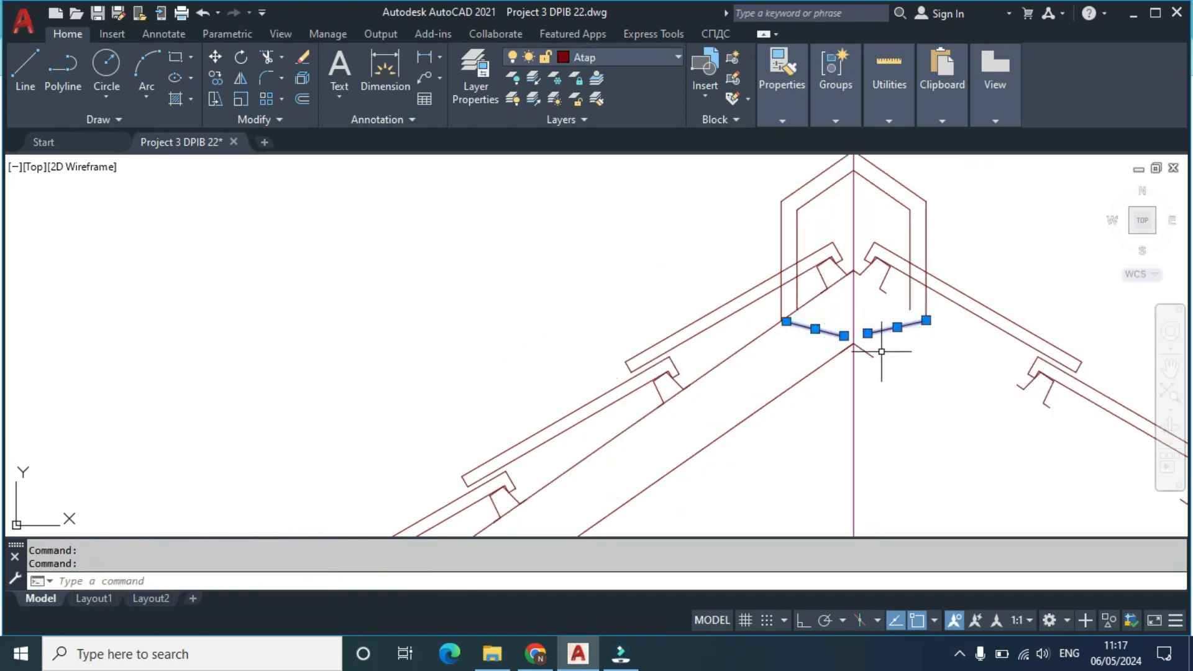
scroll(817, 362, down, 2)
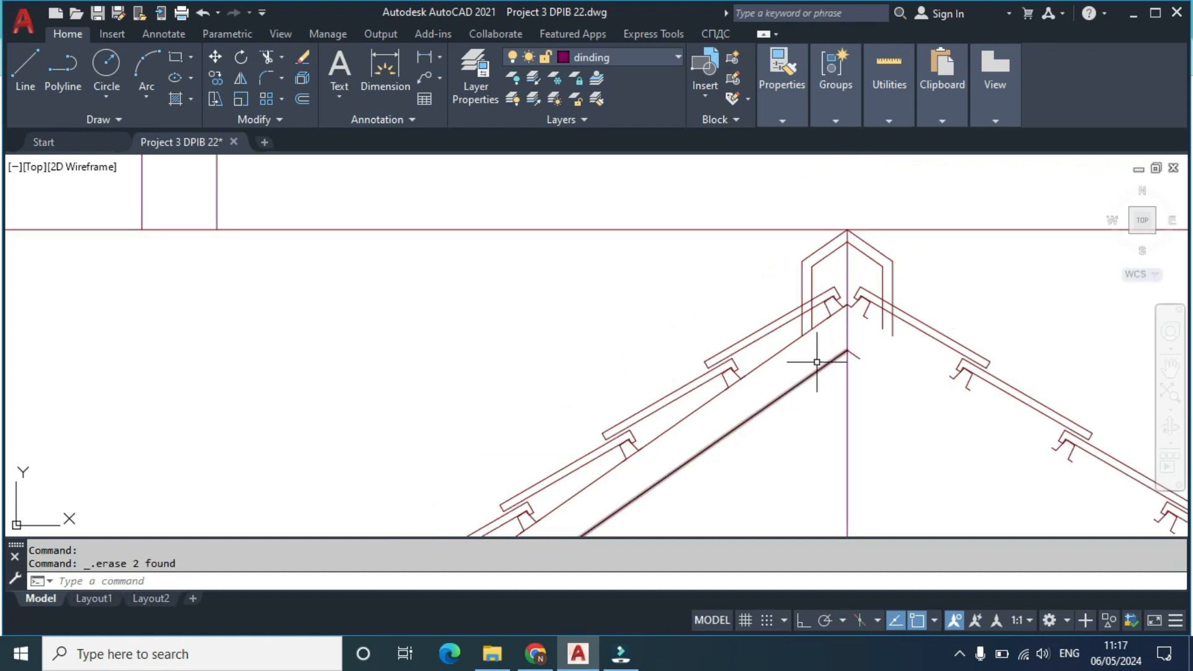
Step: Mirror the two left sloping lines about the vertical centre line onto the right roof slope, keeping the originals
click(787, 401)
click(761, 351)
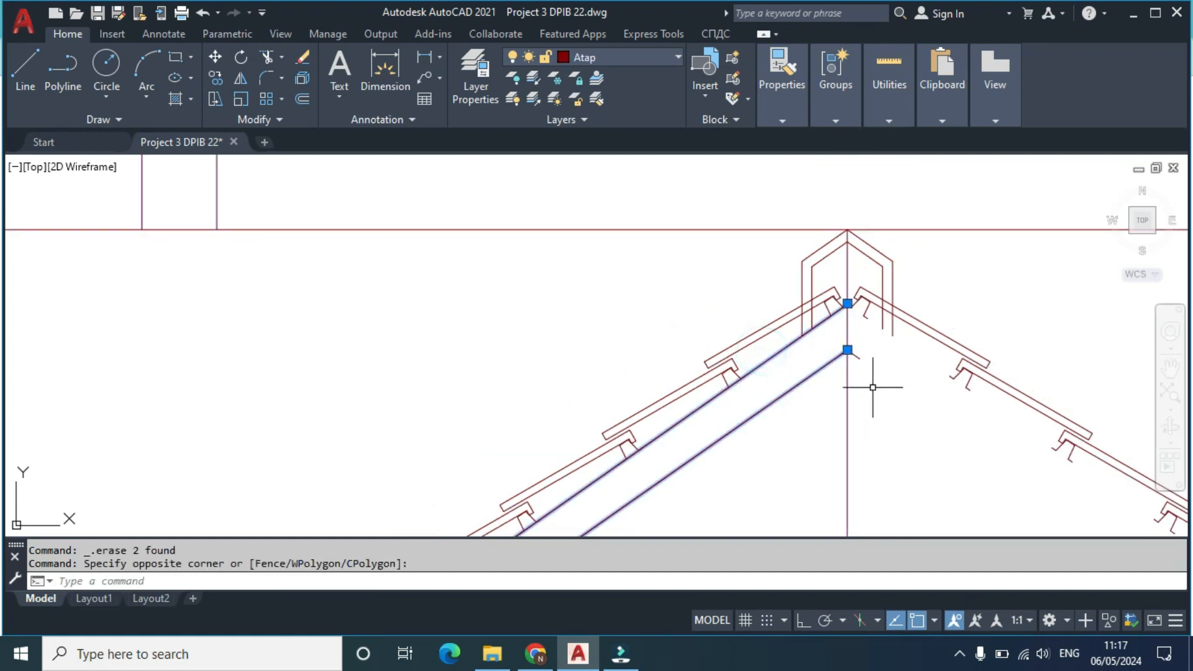
key(Return)
scroll(847, 352, up, 2)
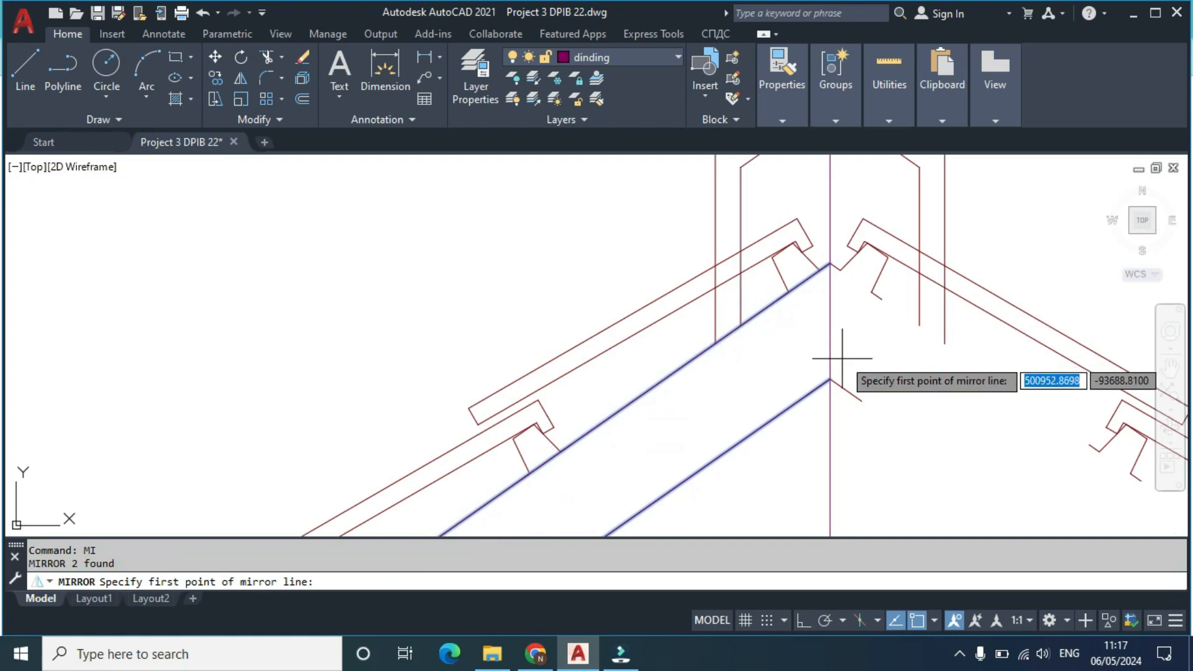
click(830, 377)
click(830, 264)
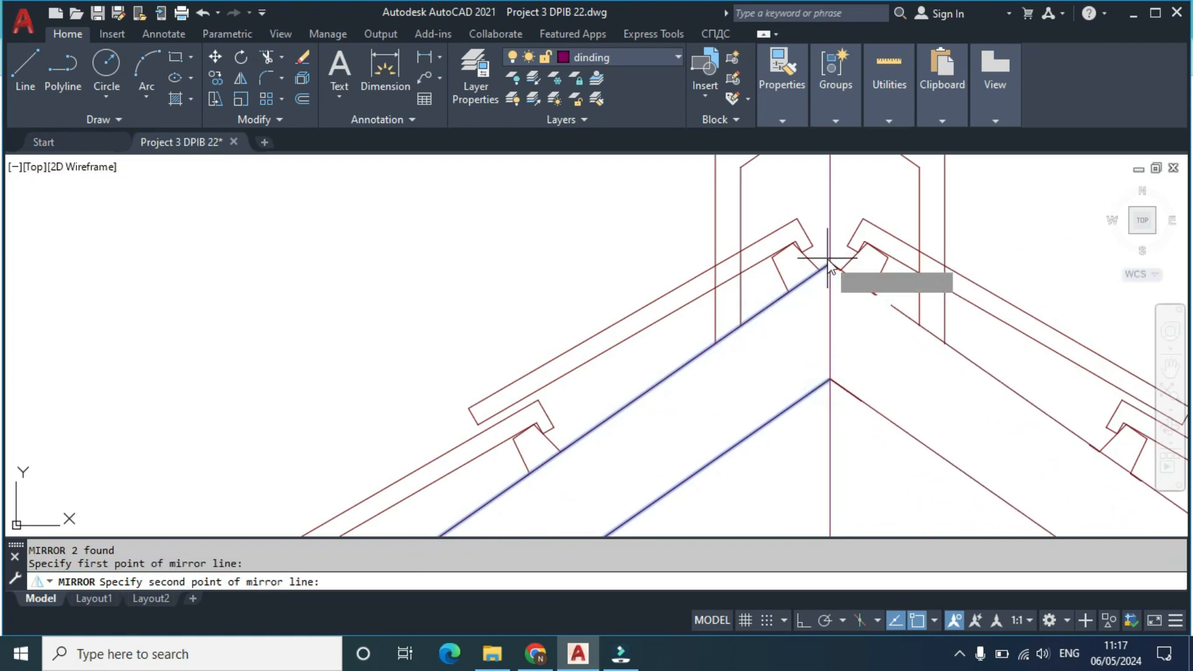
key(Return)
scroll(809, 370, down, 5)
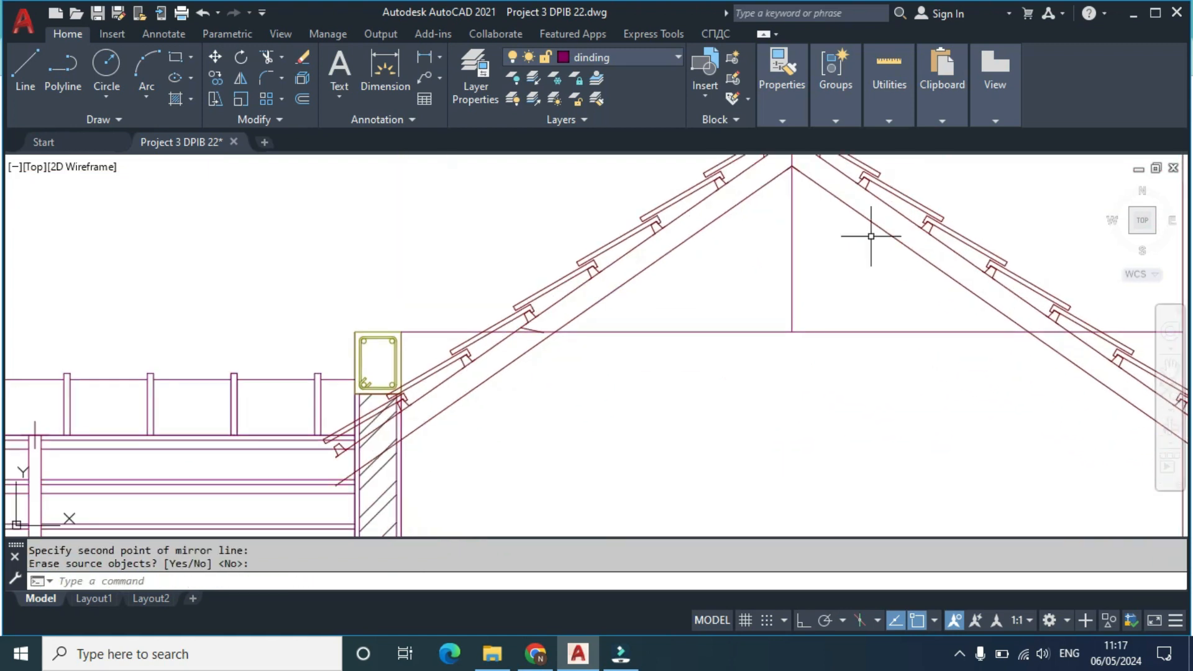
Step: Copy the left slope's lowest roof tile with its upper batten 250 down the slope, onto the lowest batten
scroll(789, 311, up, 2)
scroll(630, 339, up, 2)
scroll(670, 304, up, 2)
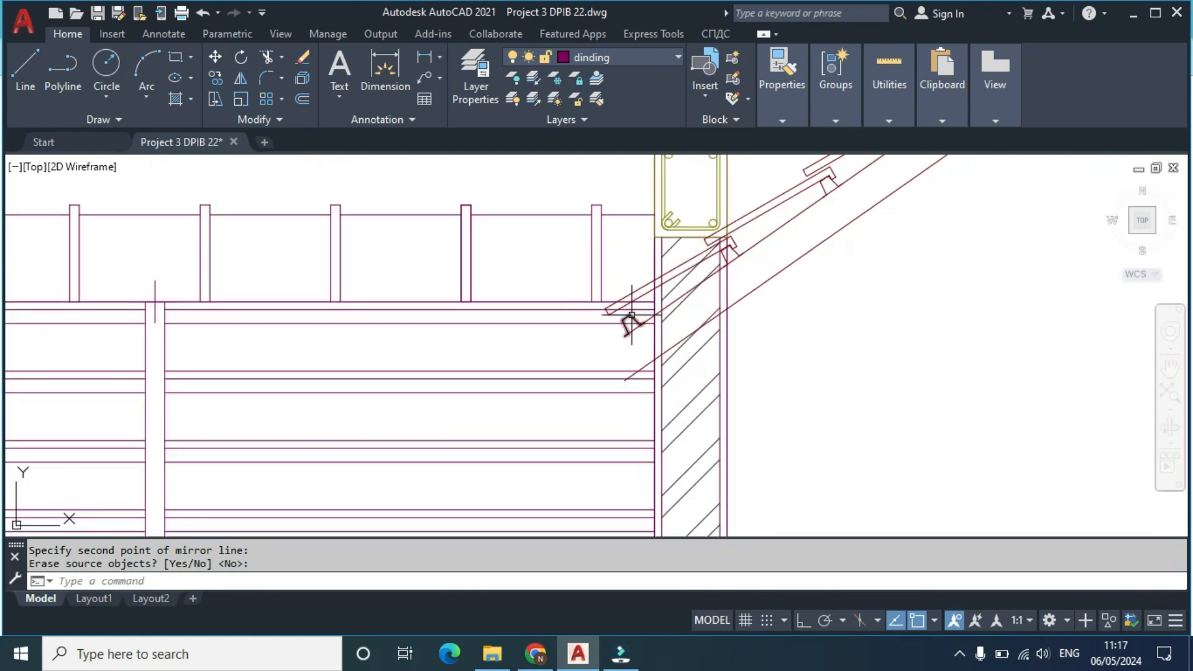
scroll(621, 323, down, 2)
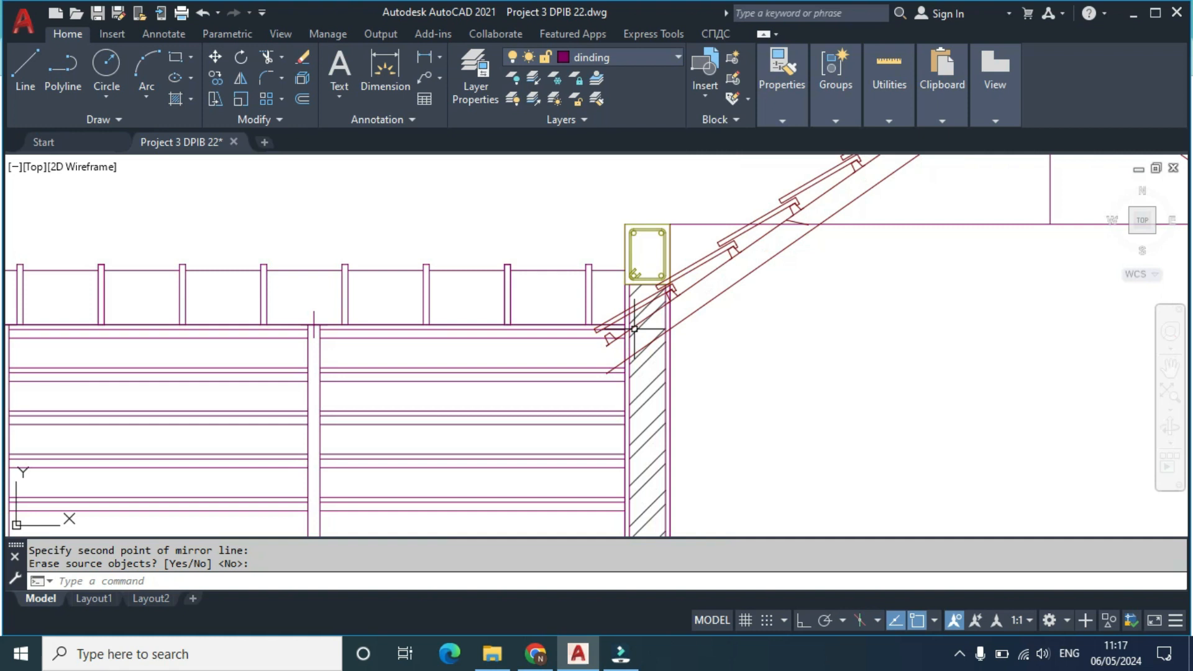
scroll(598, 319, up, 1)
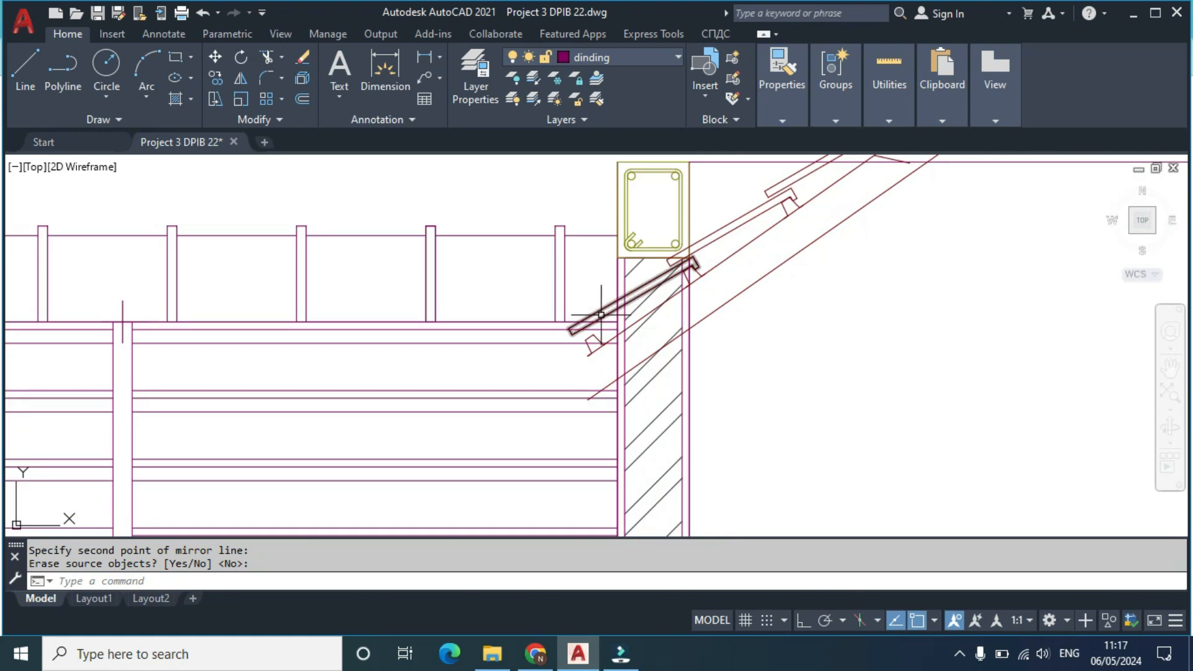
scroll(703, 267, up, 5)
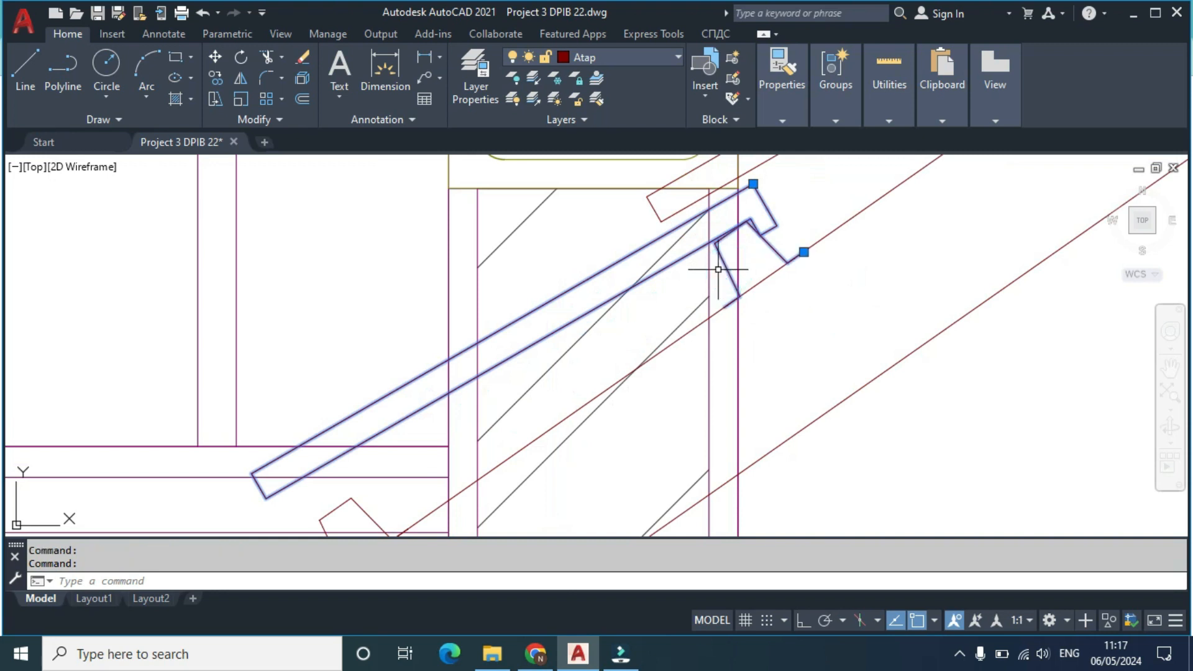
text(o)
key(Return)
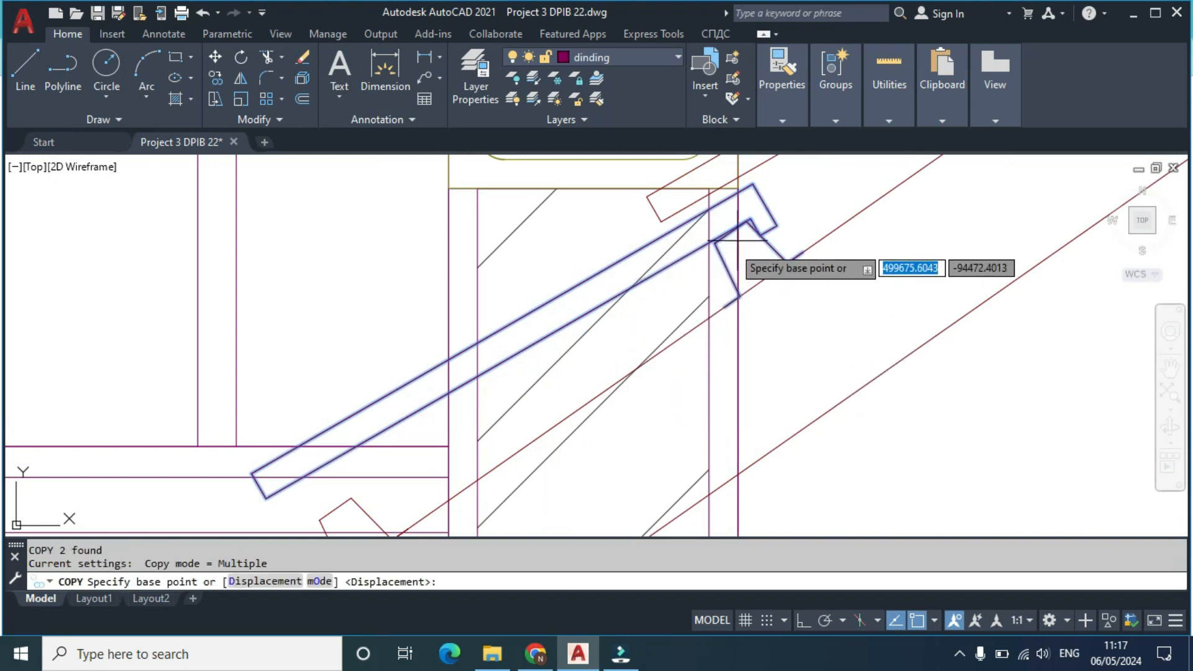
scroll(759, 227, up, 2)
click(735, 219)
scroll(725, 245, down, 4)
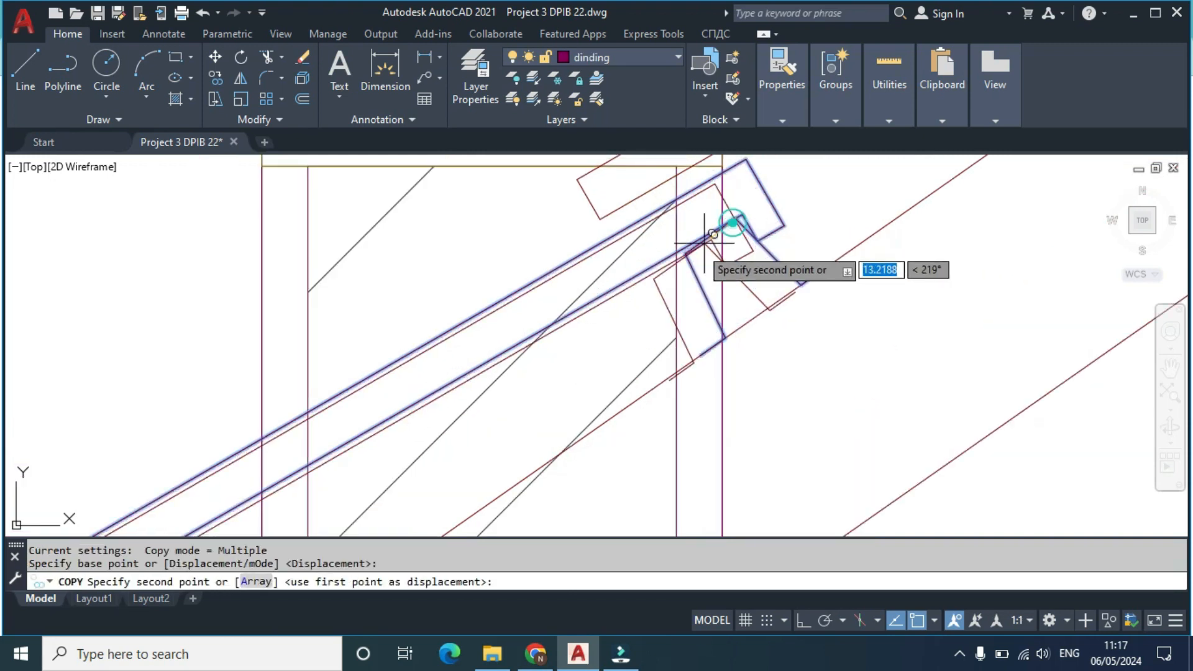
scroll(540, 339, up, 2)
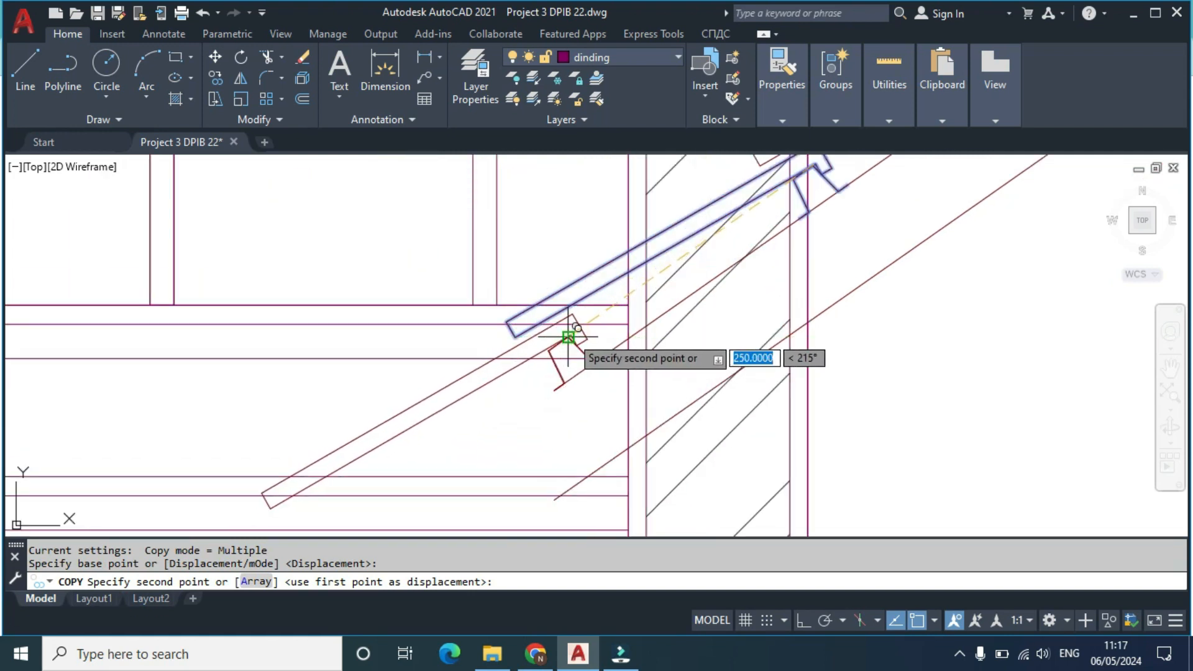
click(568, 338)
middle_drag(466, 419, 493, 267)
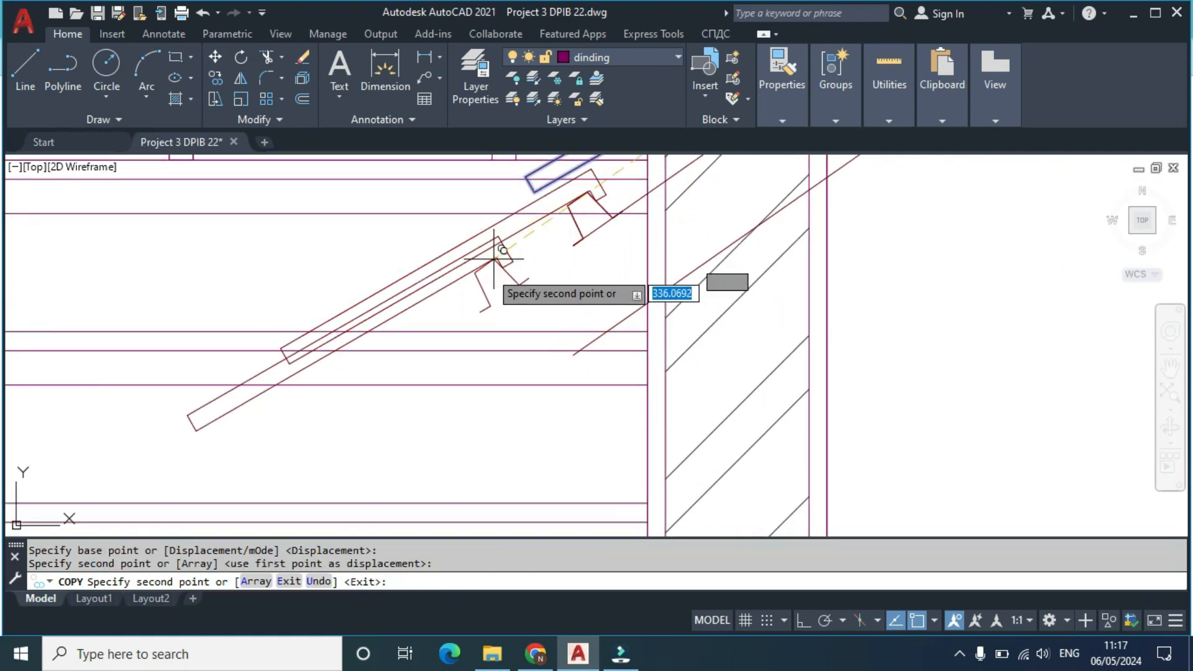
key(Escape)
scroll(478, 323, down, 2)
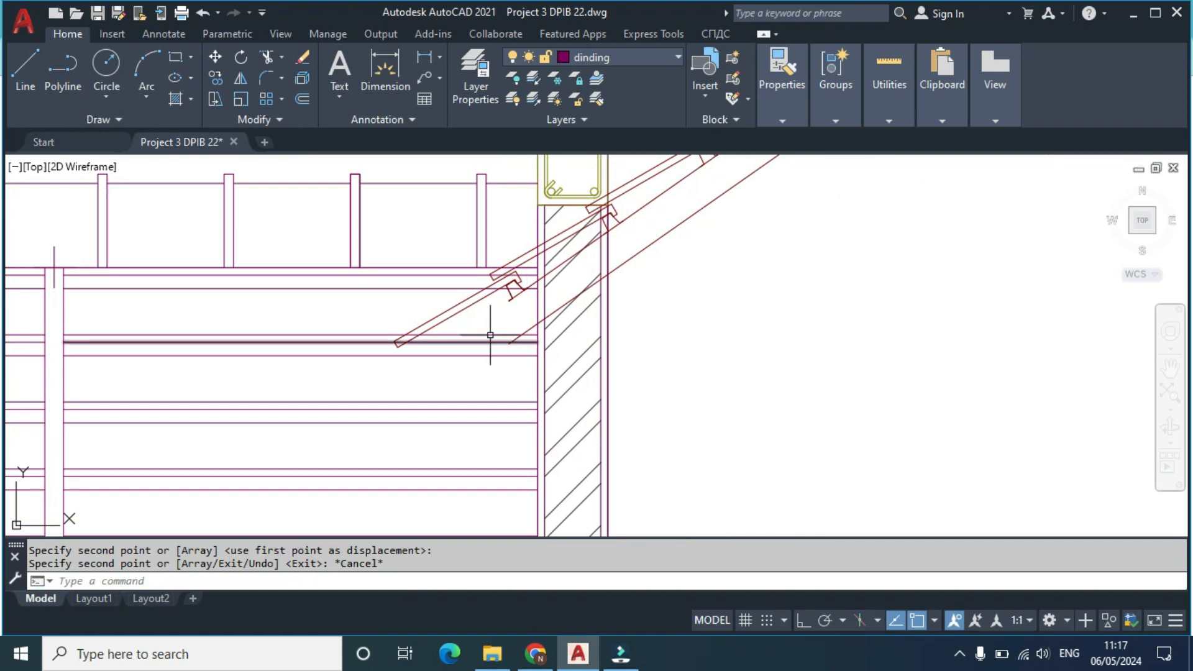
Step: Copy the lowest batten on the left slope another 250 down the slope, beneath the lower end of the new tile
scroll(517, 288, up, 2)
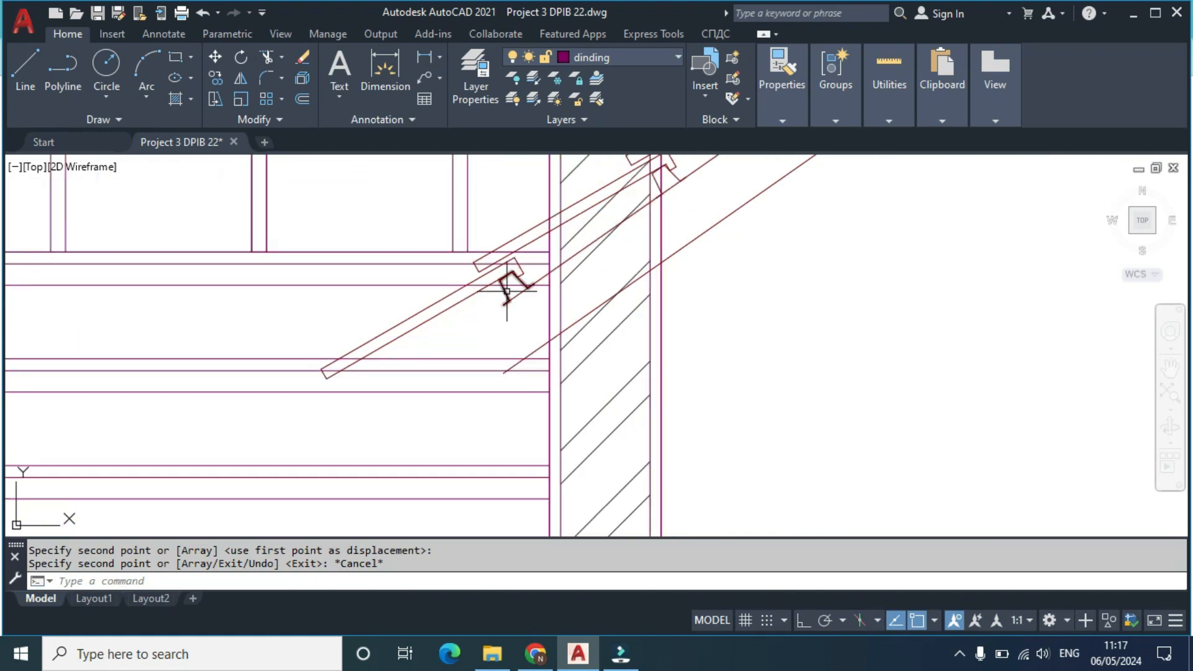
text(c)
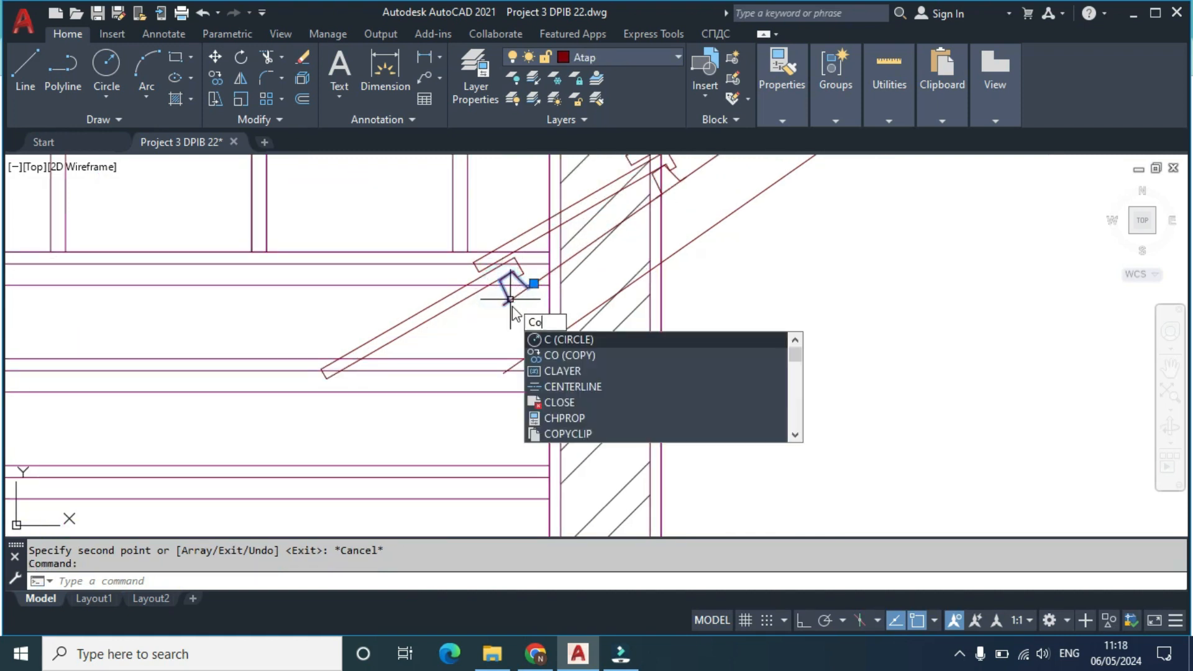
text(o)
key(Return)
scroll(670, 191, up, 2)
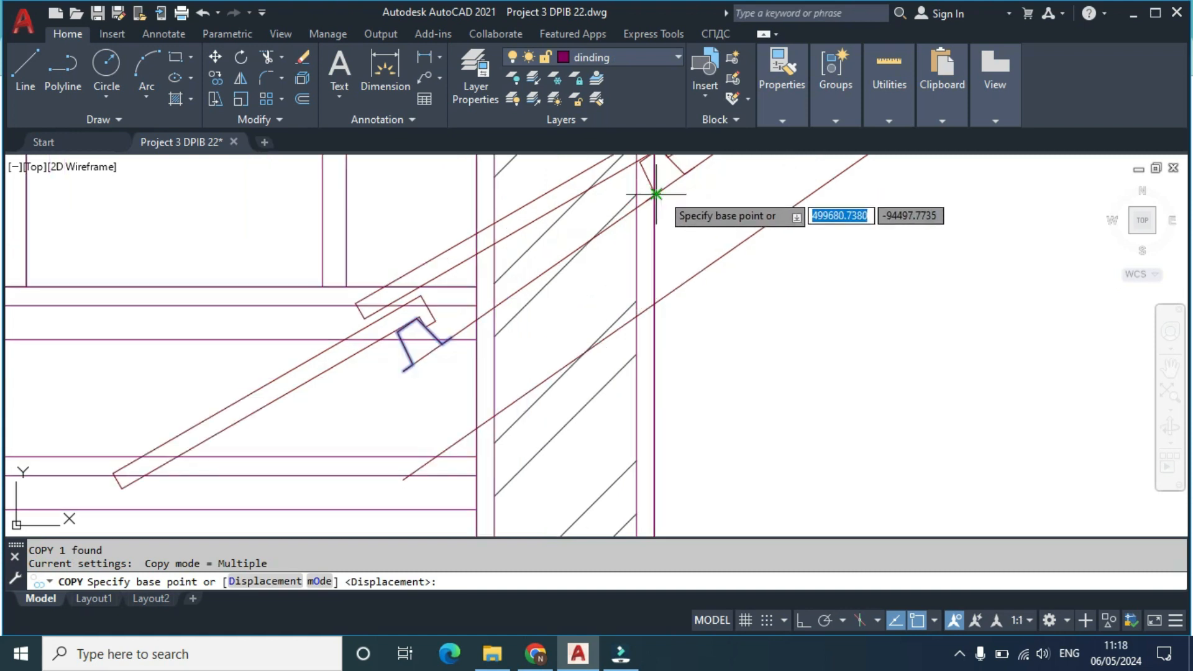
click(655, 194)
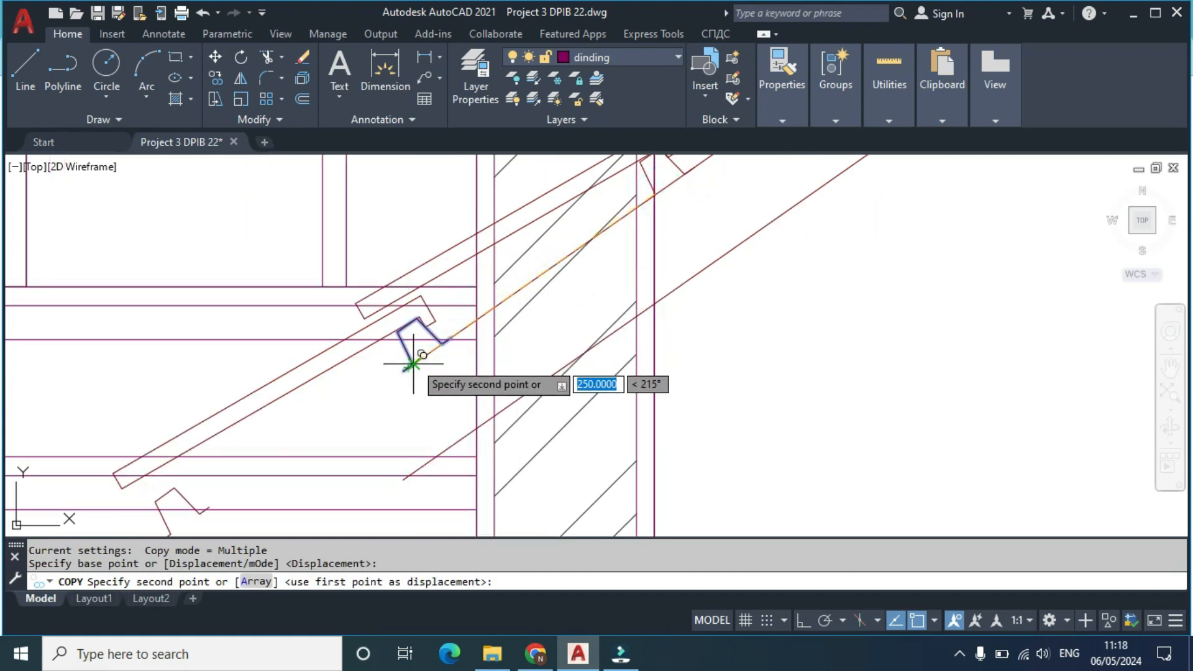
click(412, 364)
scroll(435, 292, down, 2)
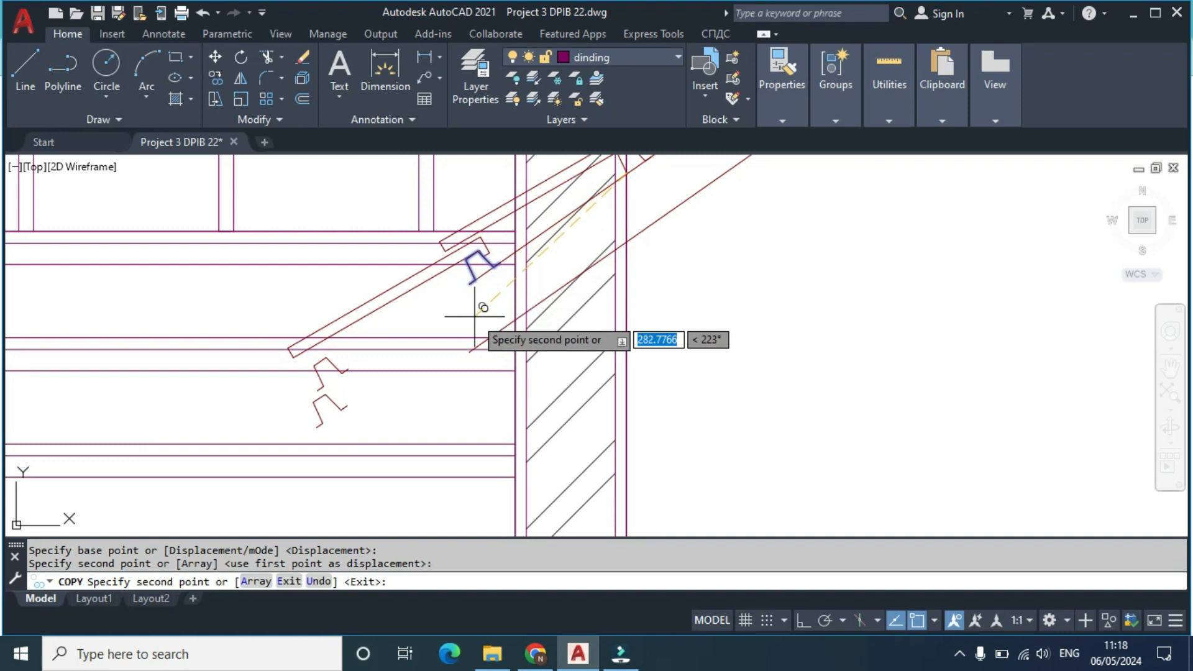
key(Escape)
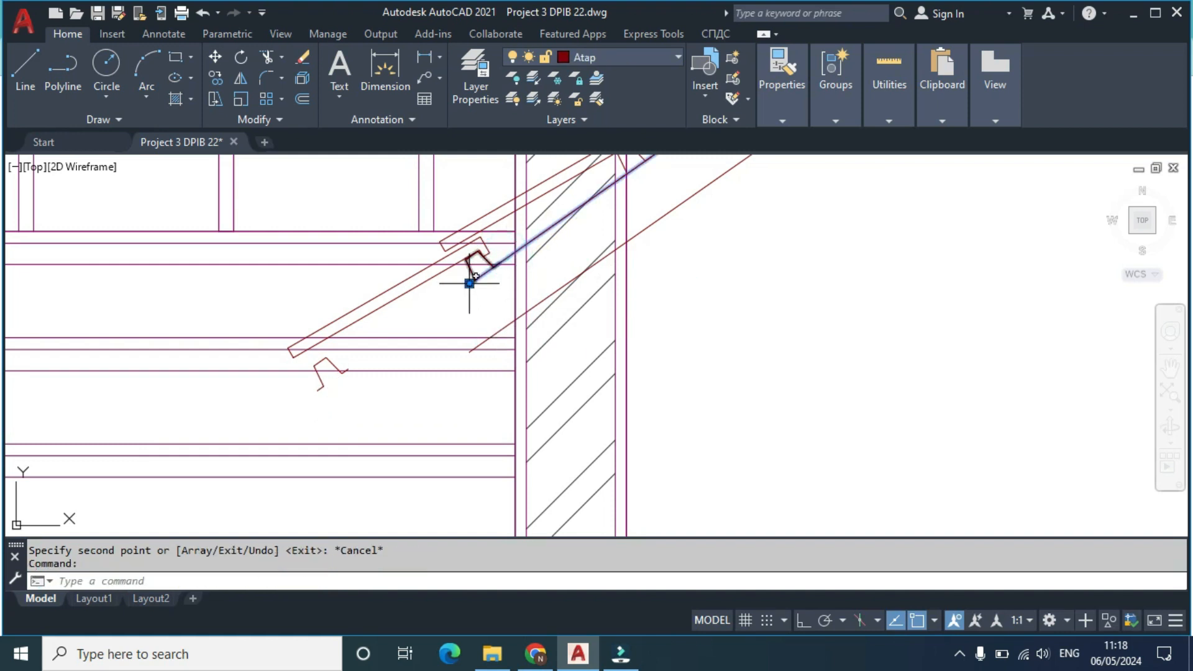
Step: Stretch the upper sloping line's lower end to the foot of the new lowest batten
click(470, 283)
click(317, 390)
key(Escape)
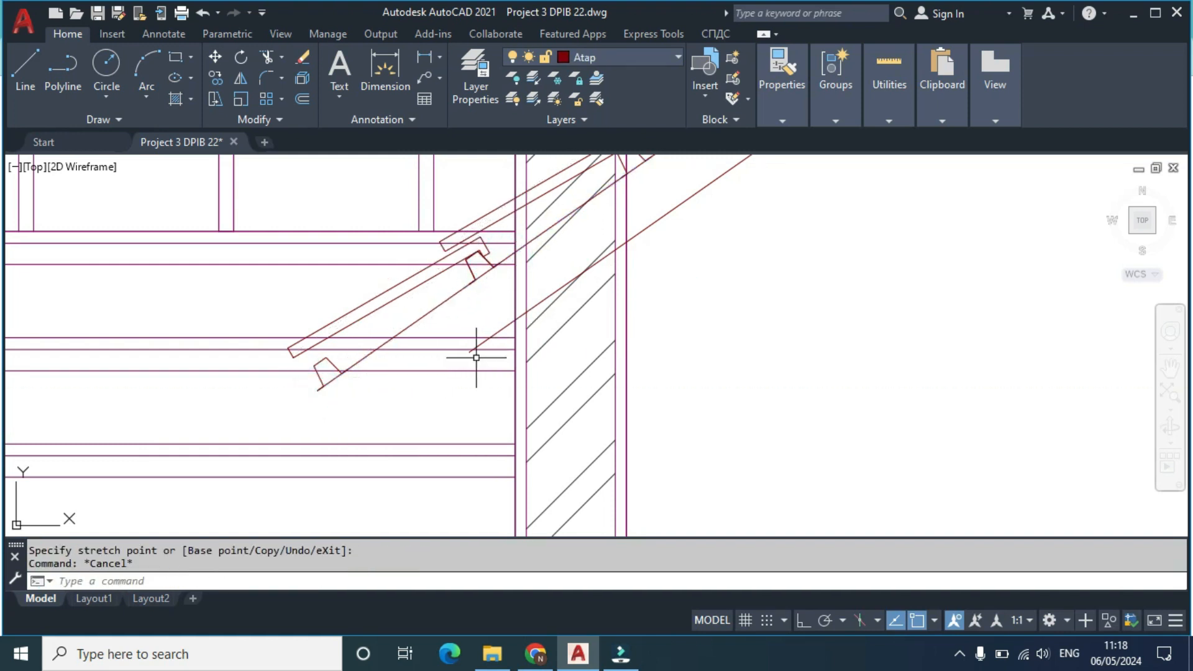
Step: Copy the finished section's slanted fascia board from its left eave onto the lower end of the new roof's upper sloping line
scroll(373, 332, down, 5)
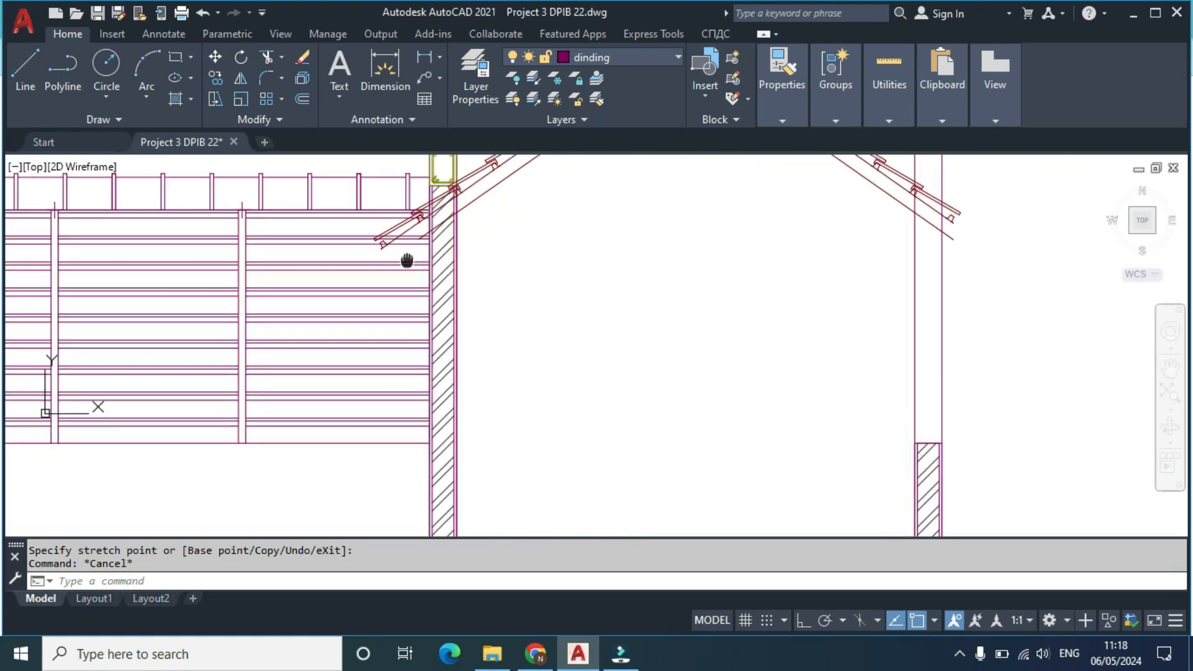
scroll(46, 269, up, 8)
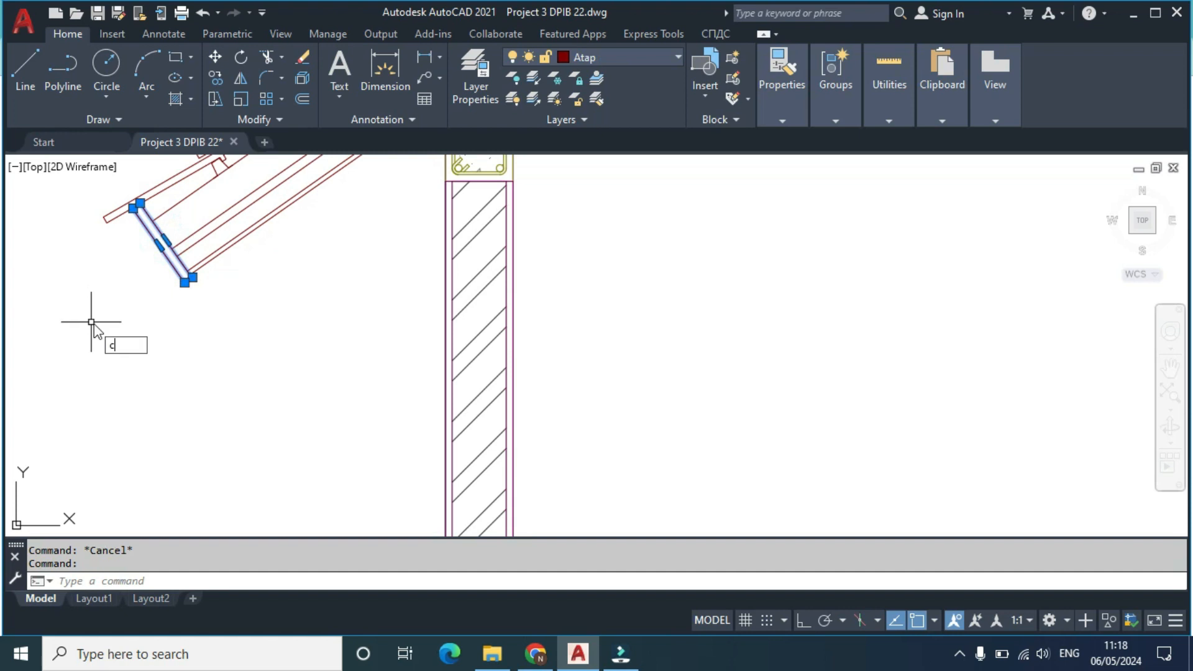
key(Return)
scroll(147, 224, up, 2)
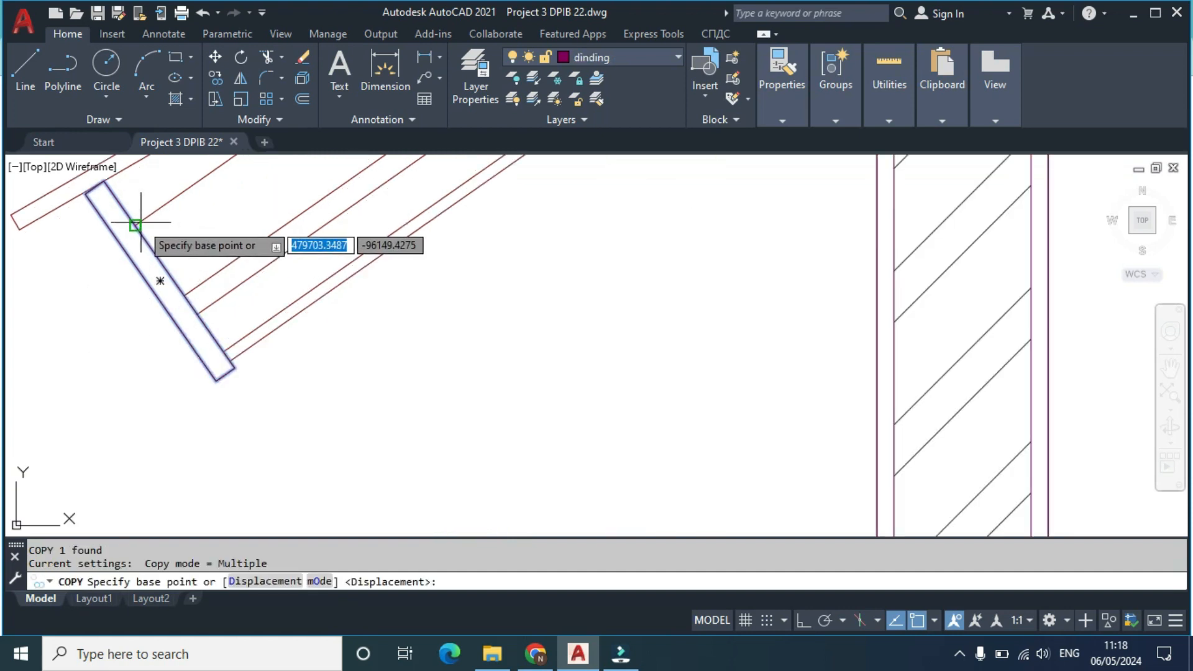
click(135, 225)
scroll(346, 253, down, 6)
scroll(611, 264, up, 4)
scroll(707, 339, up, 6)
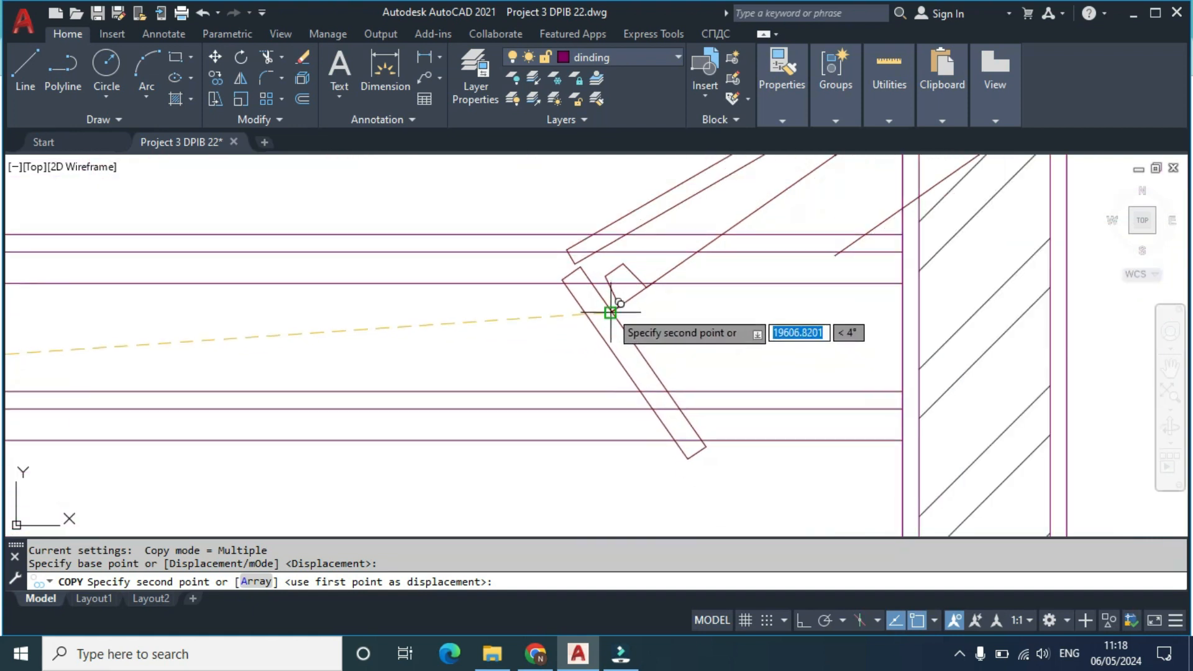
click(611, 313)
key(Escape)
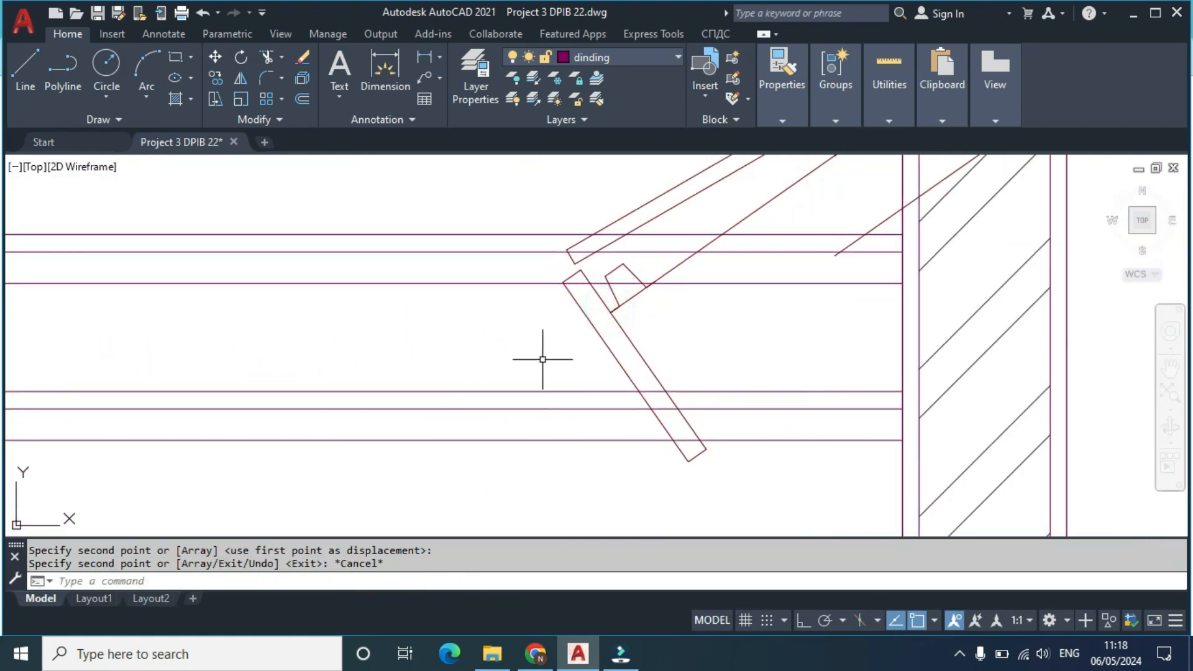
Step: Extend the lower sloping line on the left slope to meet the fascia board
text(ex)
key(Return)
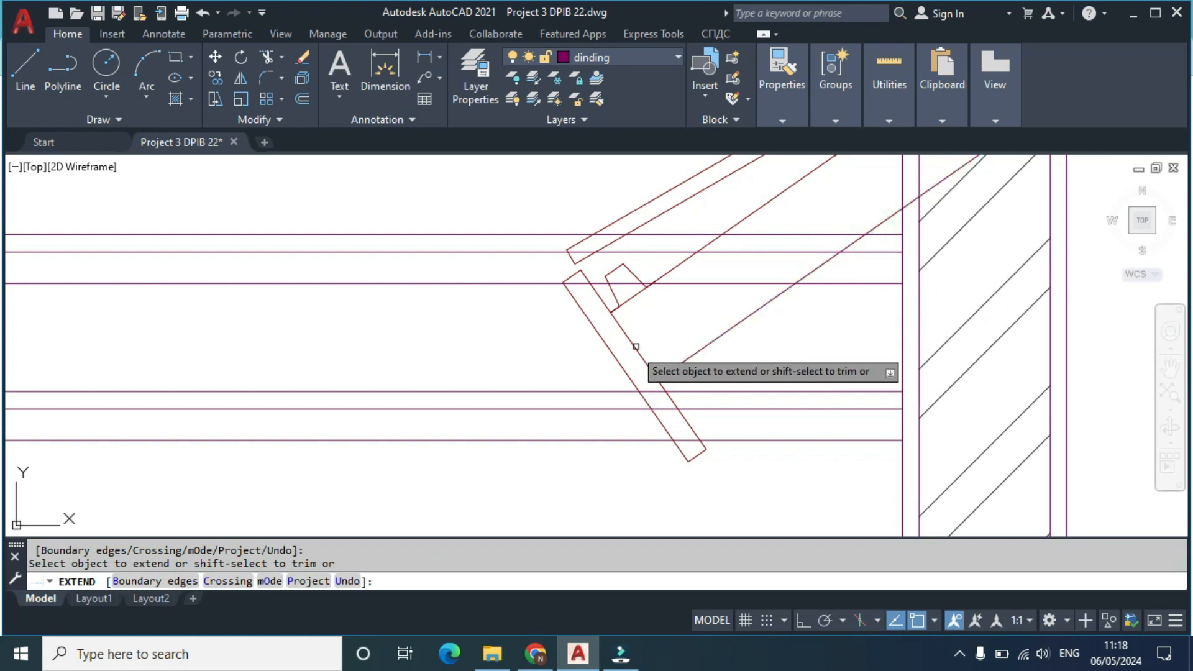
Step: End the Extend command and trim the beam and wall edges crossing the roof tile at the concrete beam's lower corner
scroll(653, 334, down, 3)
key(Escape)
scroll(653, 334, up, 2)
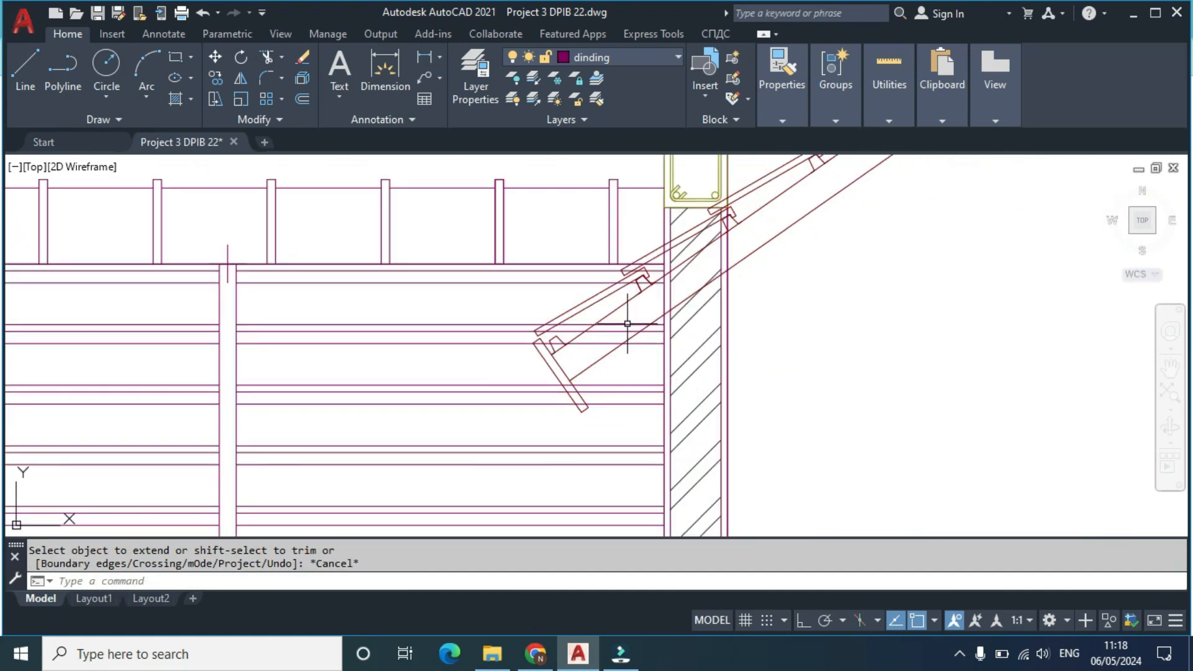
scroll(619, 307, up, 1)
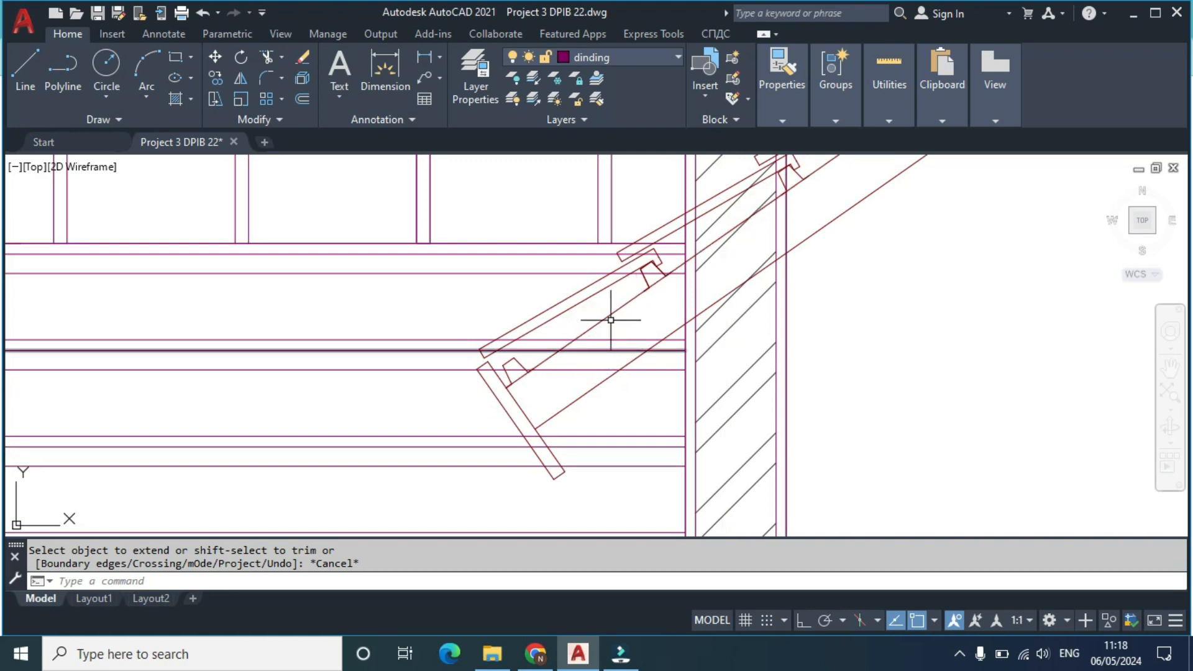
scroll(661, 286, down, 1)
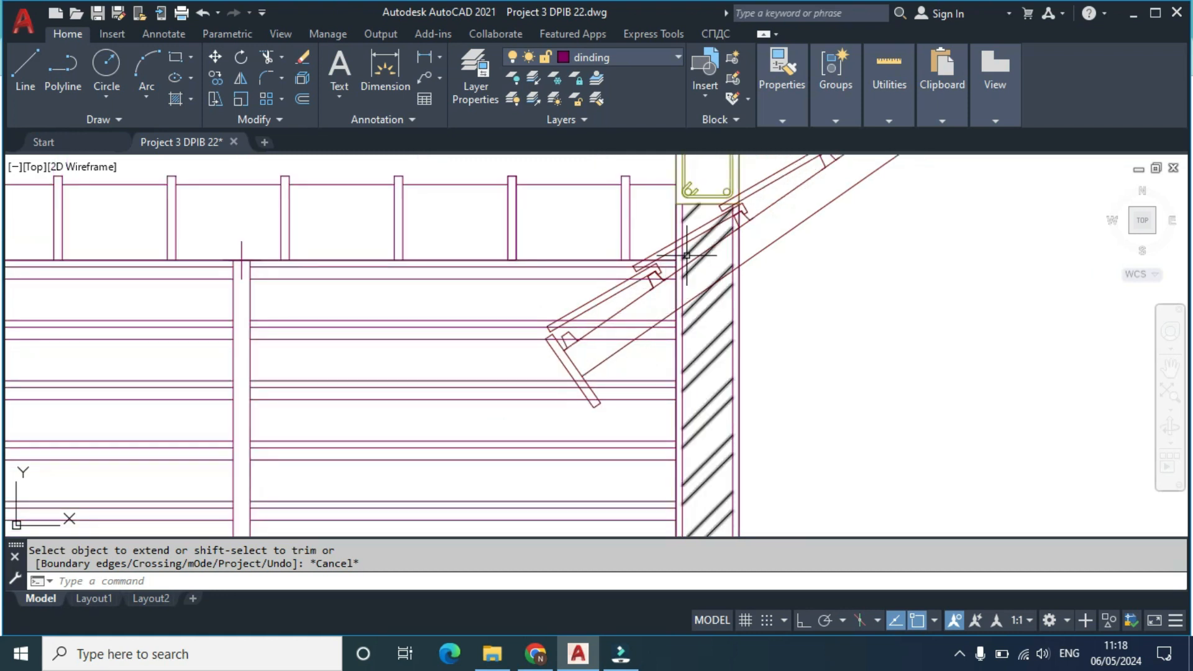
middle_drag(709, 222, 658, 296)
scroll(682, 280, up, 3)
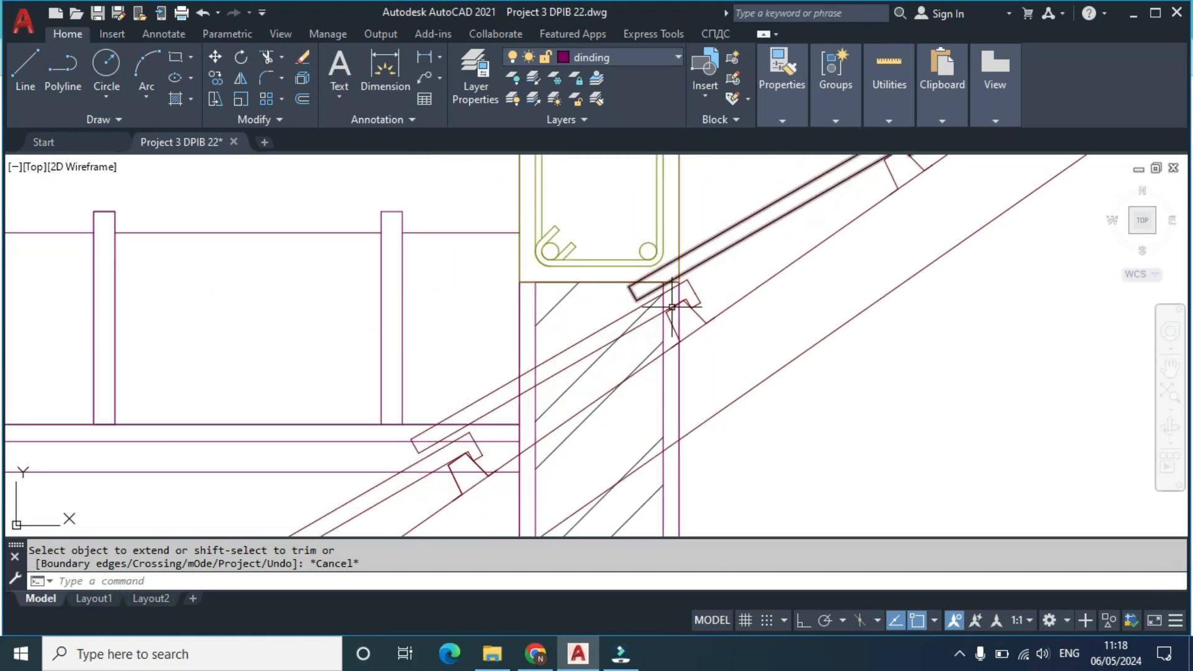
key(Return)
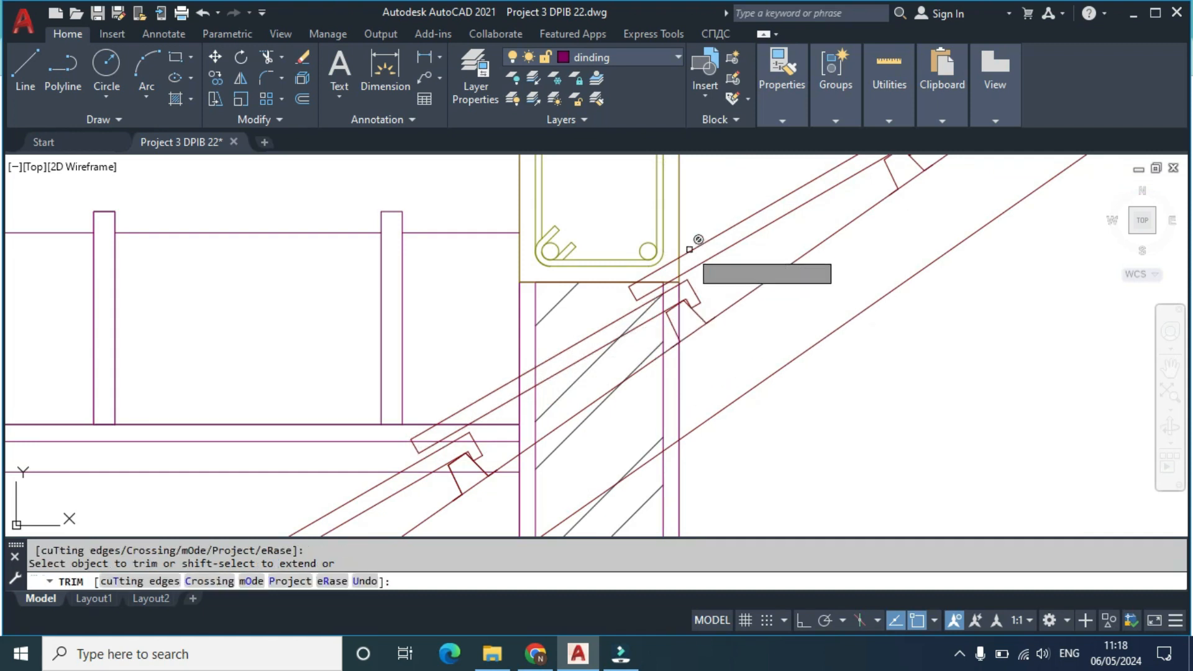
scroll(689, 264, up, 2)
mouse_move(685, 256)
mouse_down()
mouse_move(666, 253)
mouse_move(658, 274)
mouse_up()
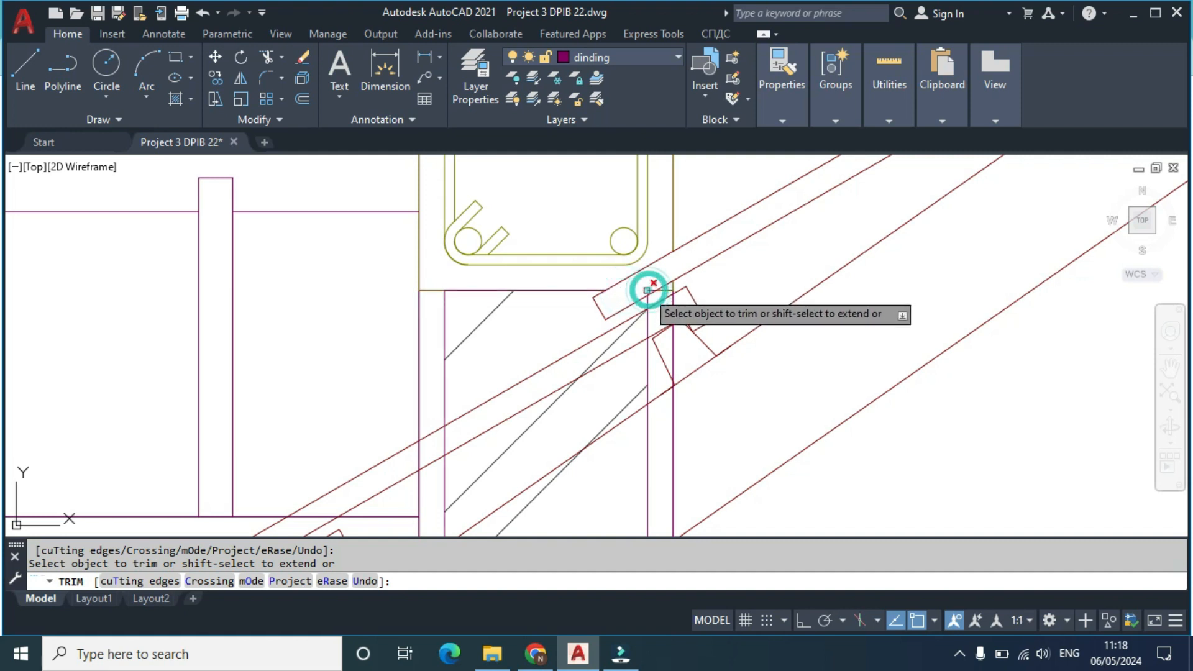
drag(646, 290, 647, 289)
scroll(647, 289, up, 5)
scroll(725, 284, down, 5)
scroll(725, 289, down, 3)
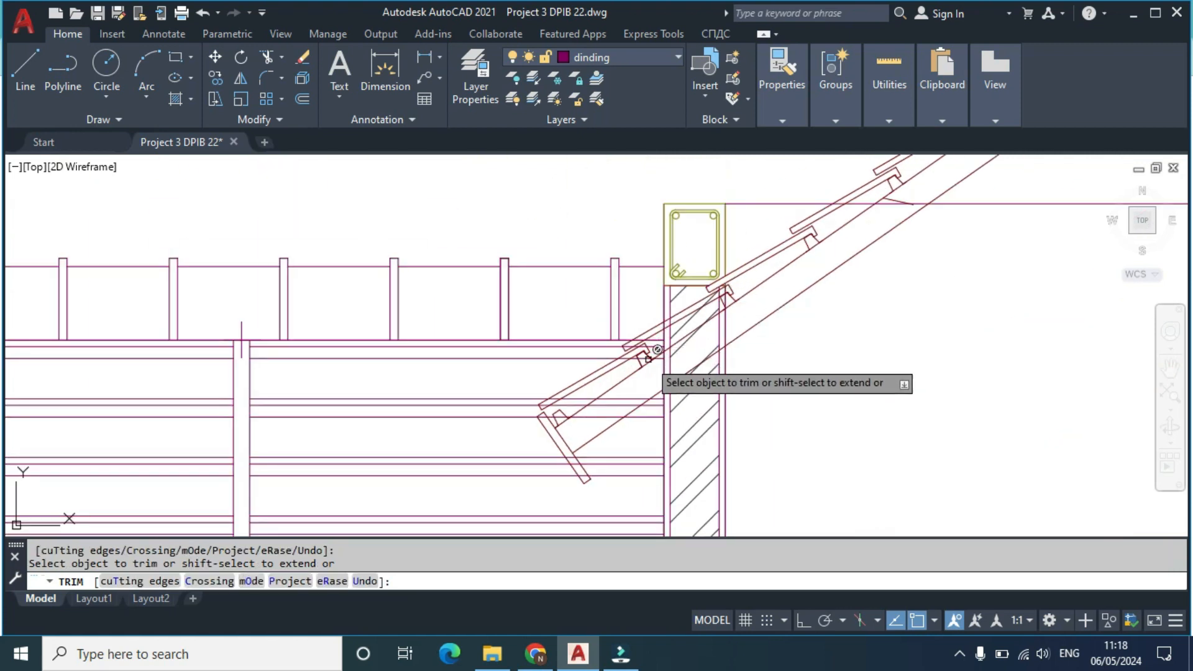
Step: Trim the wall edges and horizontal siding lines that run between the two edges of the sloping rafter
scroll(643, 360, up, 2)
drag(777, 312, 684, 344)
click(673, 371)
drag(665, 379, 676, 374)
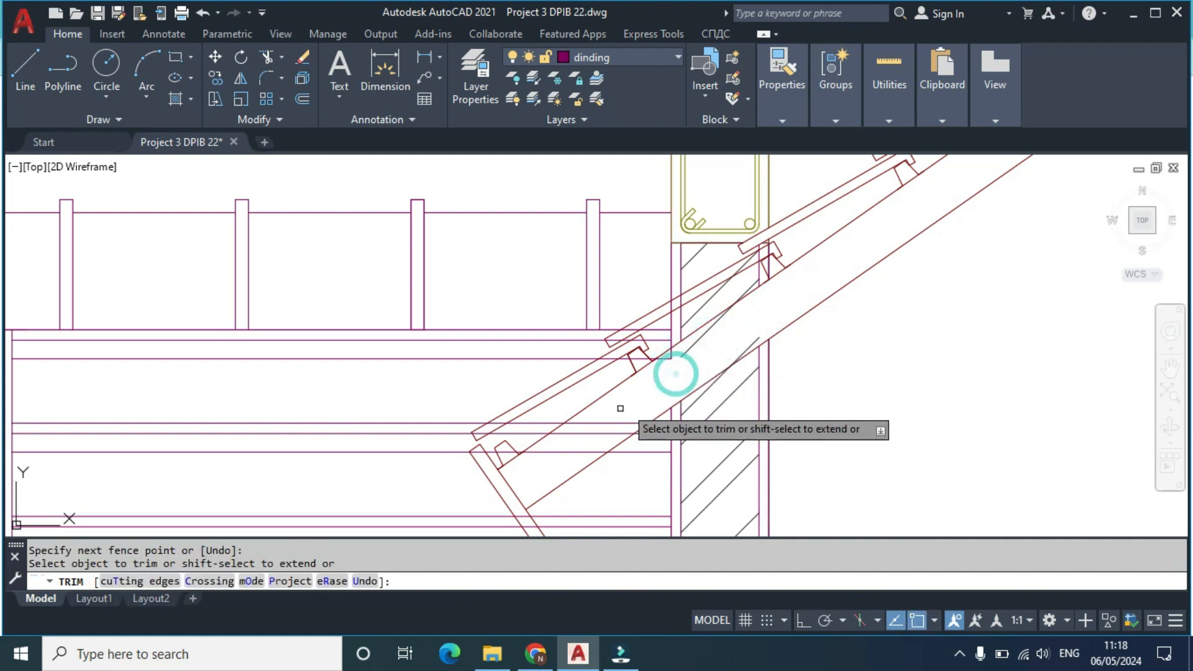
drag(568, 460, 609, 415)
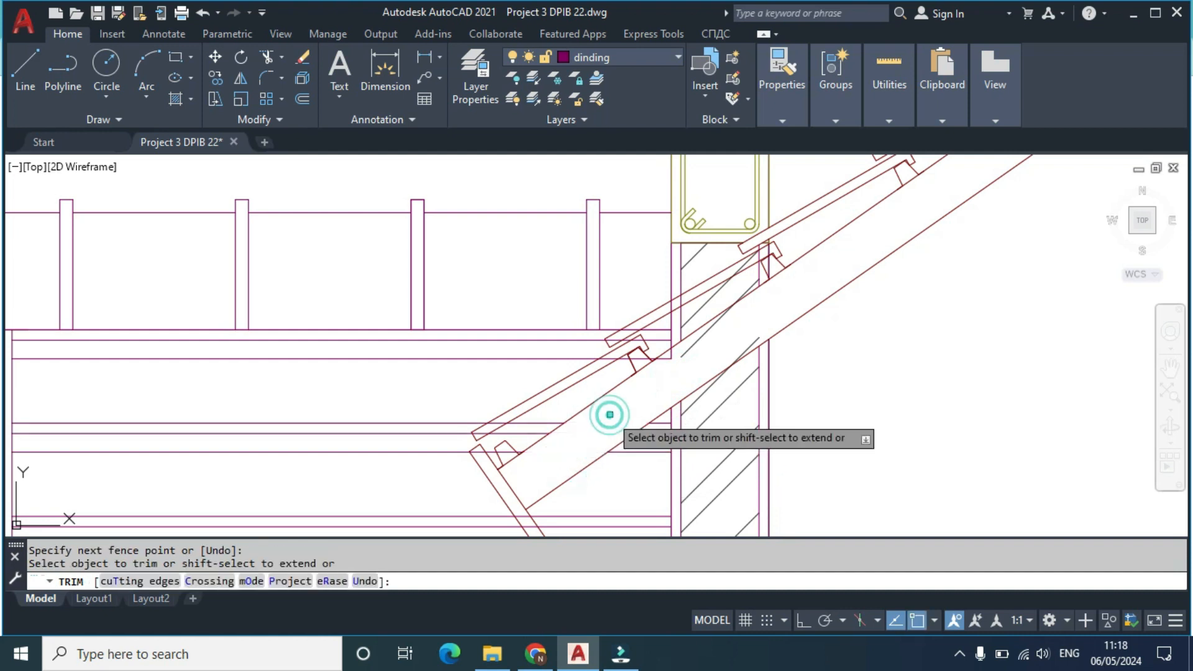
click(673, 355)
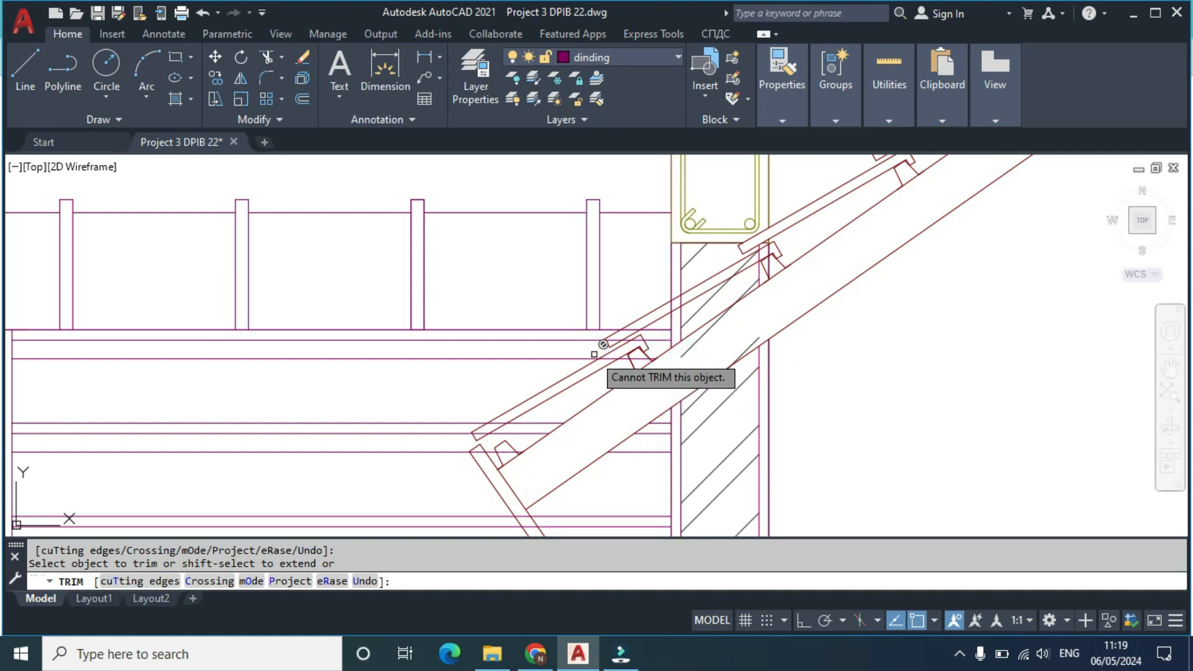
Step: Trim the horizontal siding lines crossing the lowest roof tile, its batten and the top of the fascia board
scroll(623, 358, up, 3)
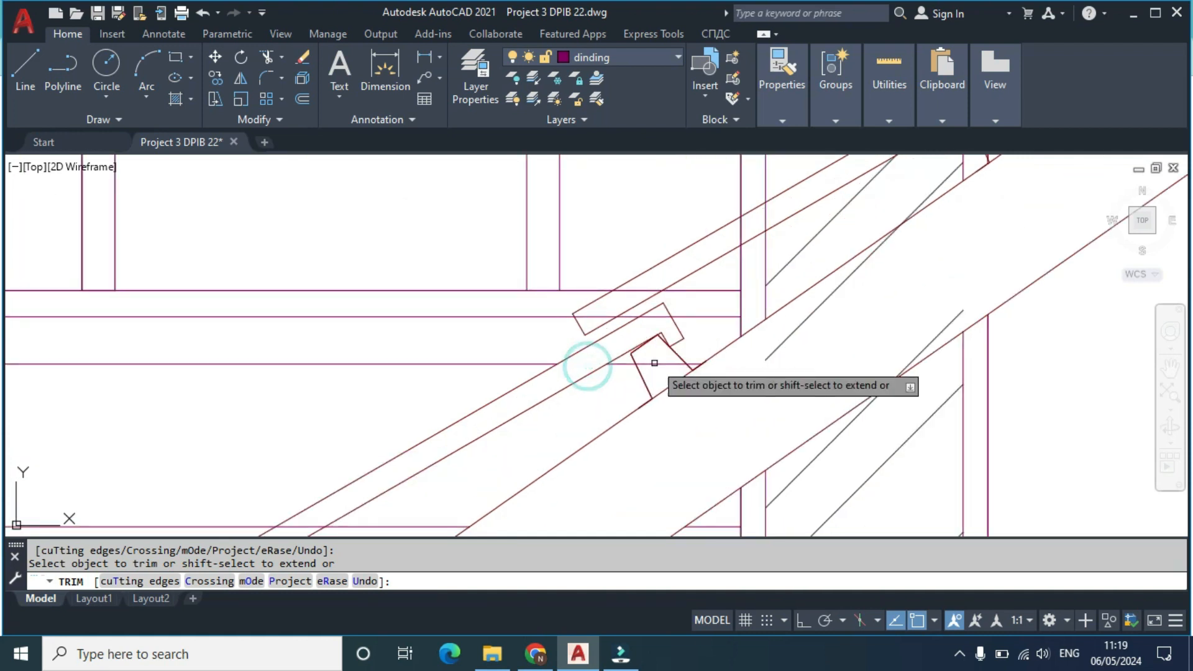
scroll(653, 363, down, 3)
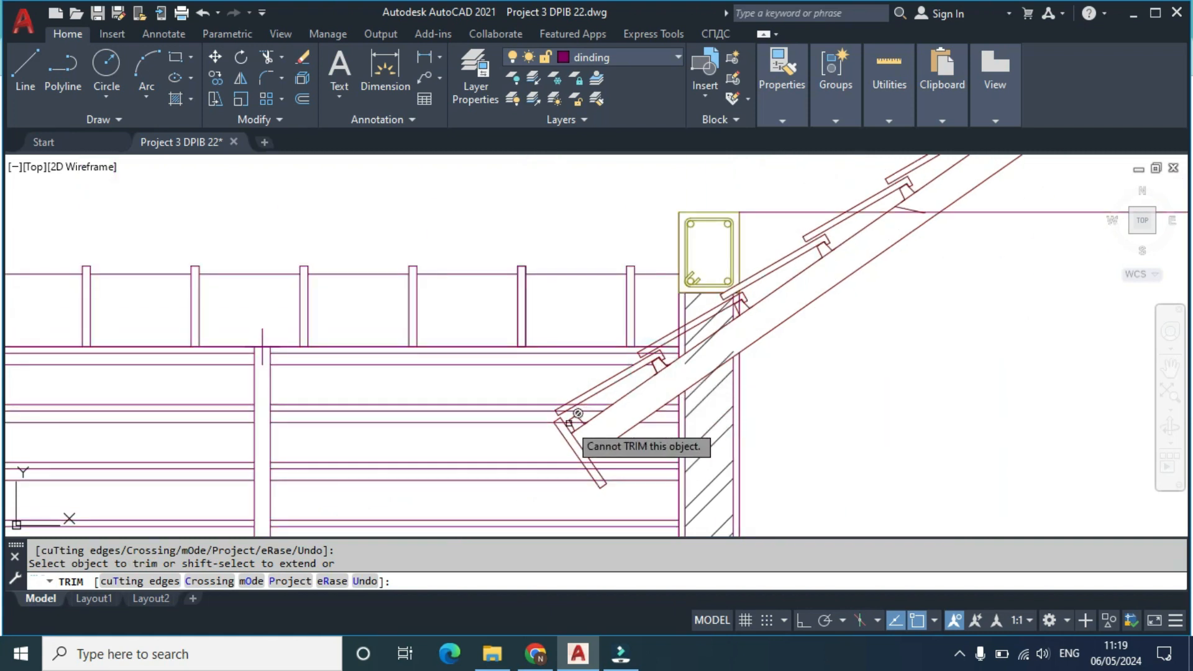
scroll(569, 423, up, 3)
click(578, 366)
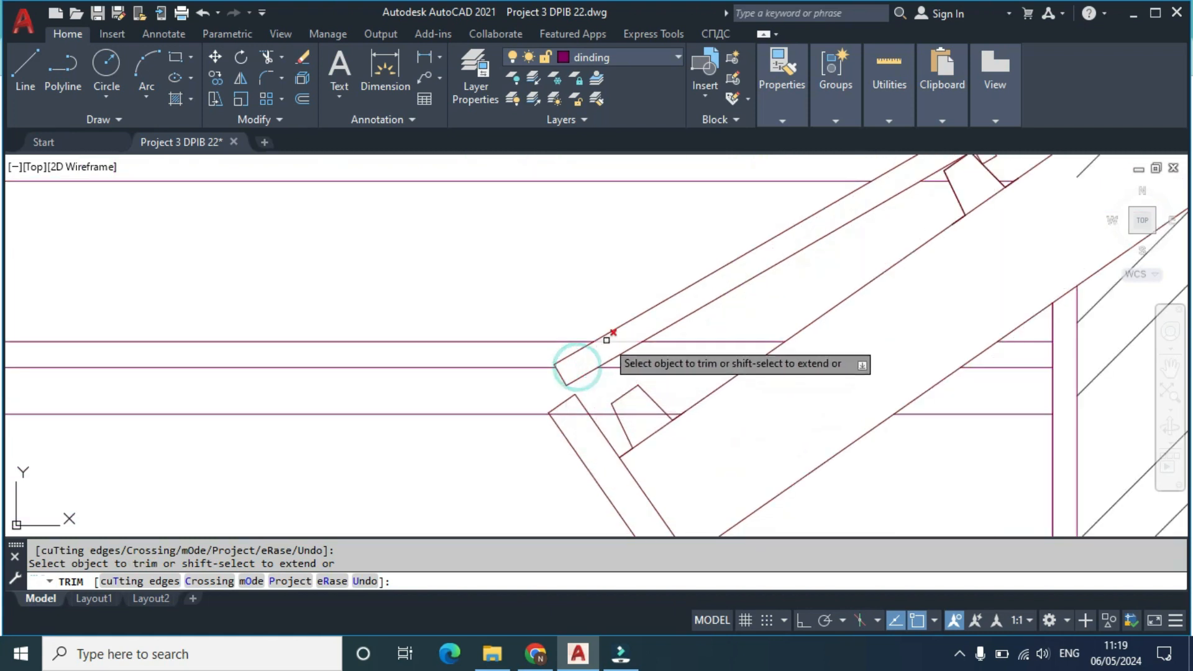
drag(609, 339, 603, 346)
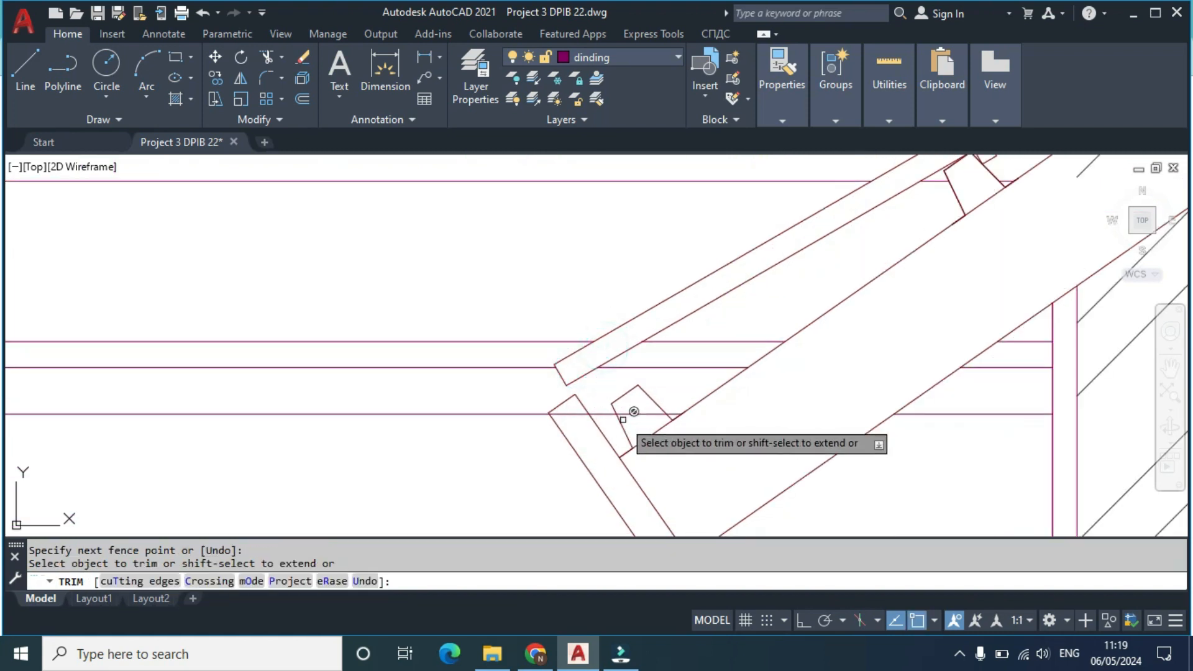
click(642, 413)
click(568, 412)
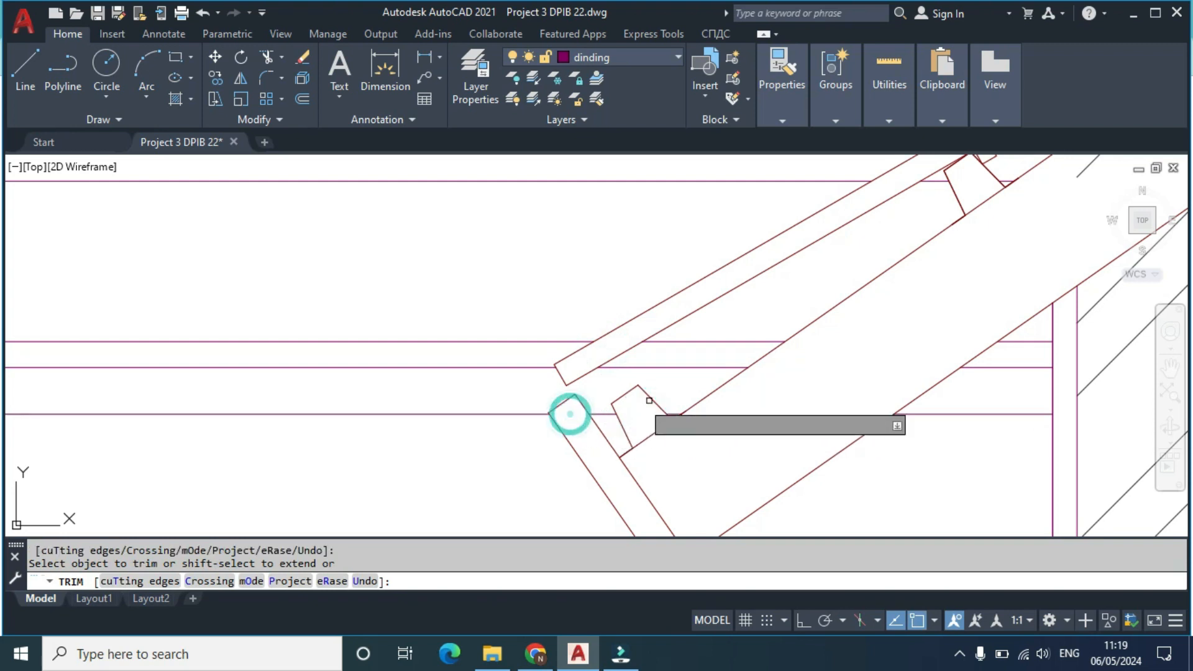
Step: Trim the siding, wall and hatch lines crossing the second roof tile and the batten beneath the concrete beam
scroll(768, 376, down, 3)
scroll(656, 348, up, 5)
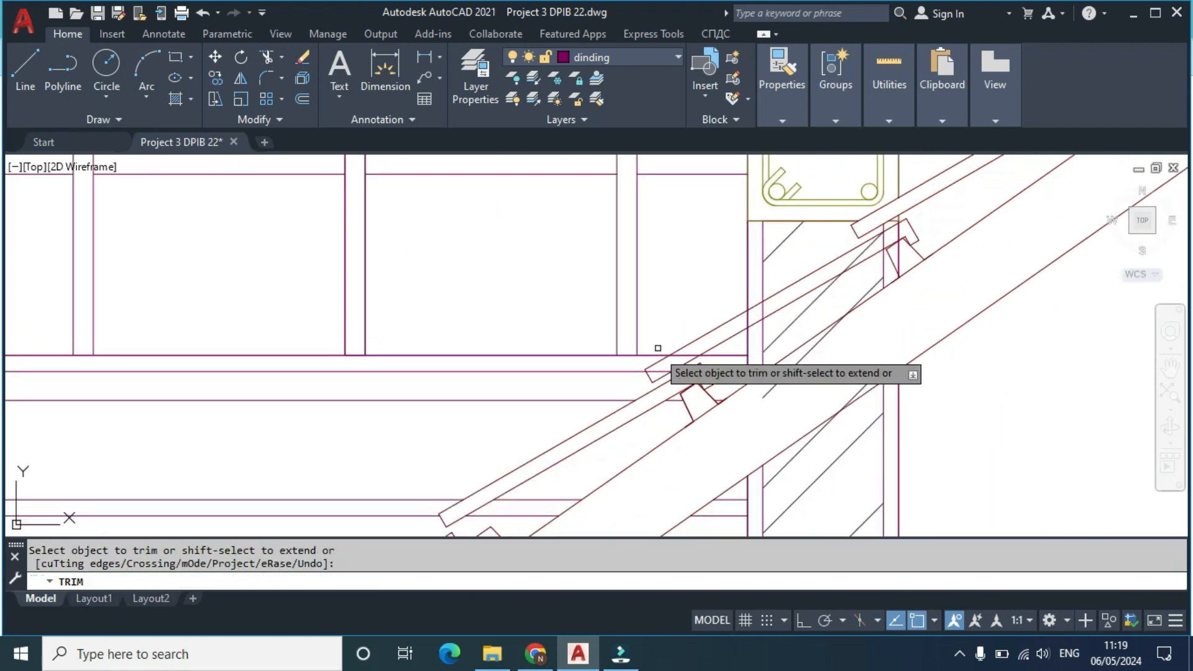
click(655, 380)
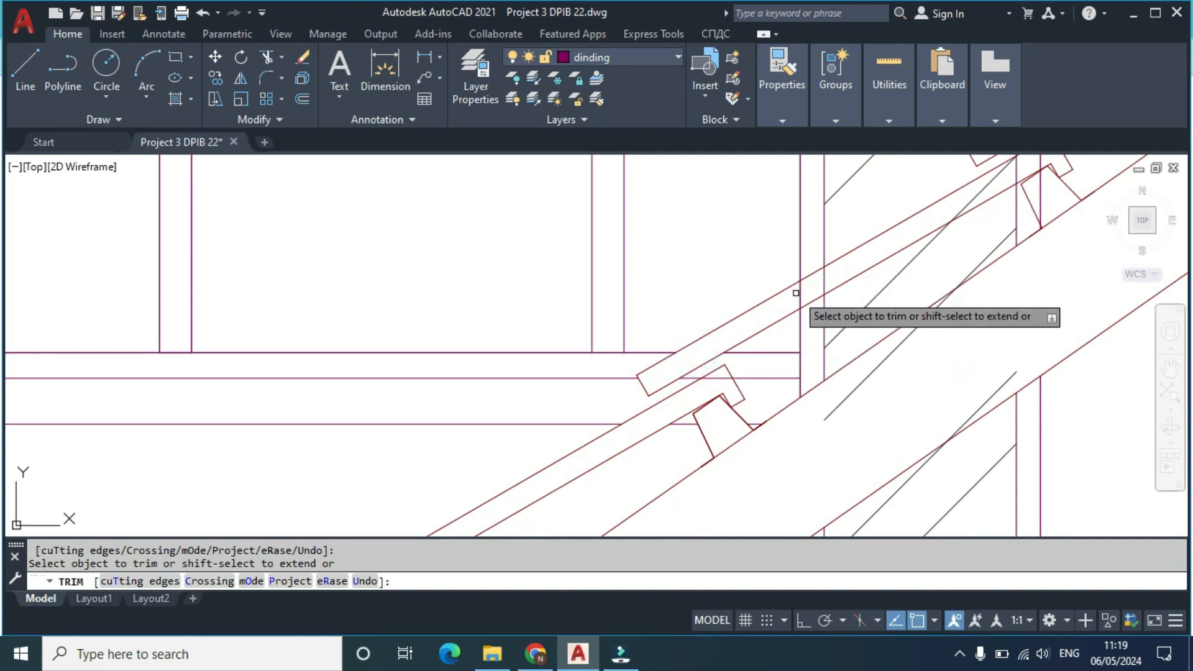
click(721, 377)
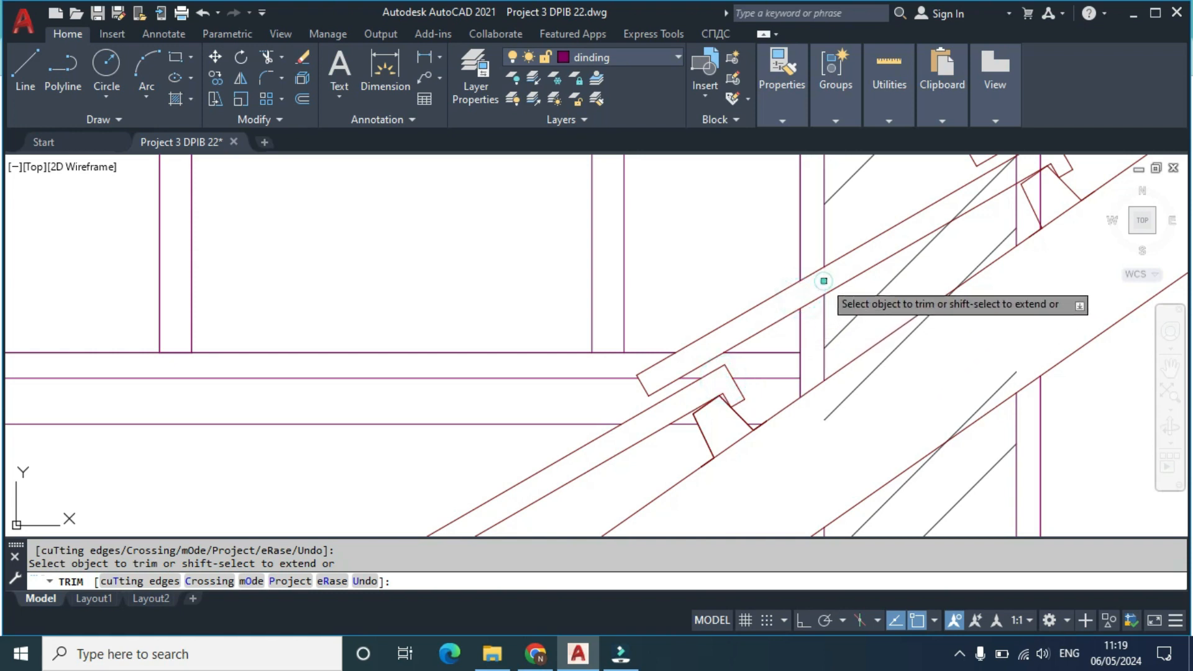
scroll(940, 214, down, 3)
scroll(945, 206, up, 3)
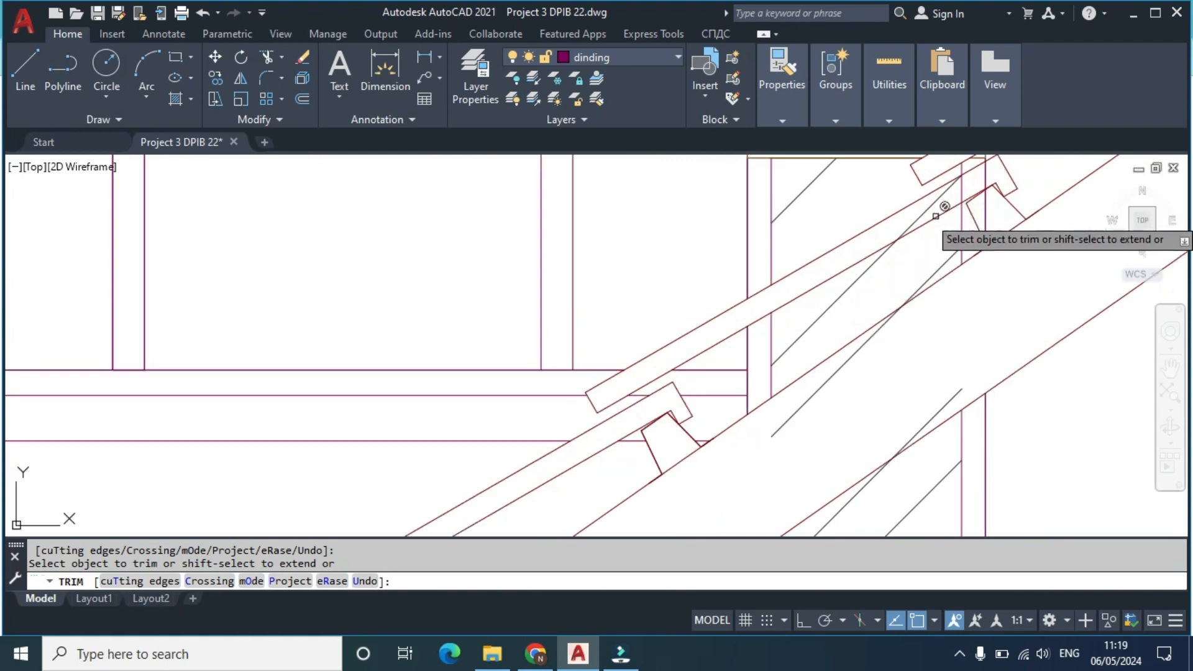
click(936, 216)
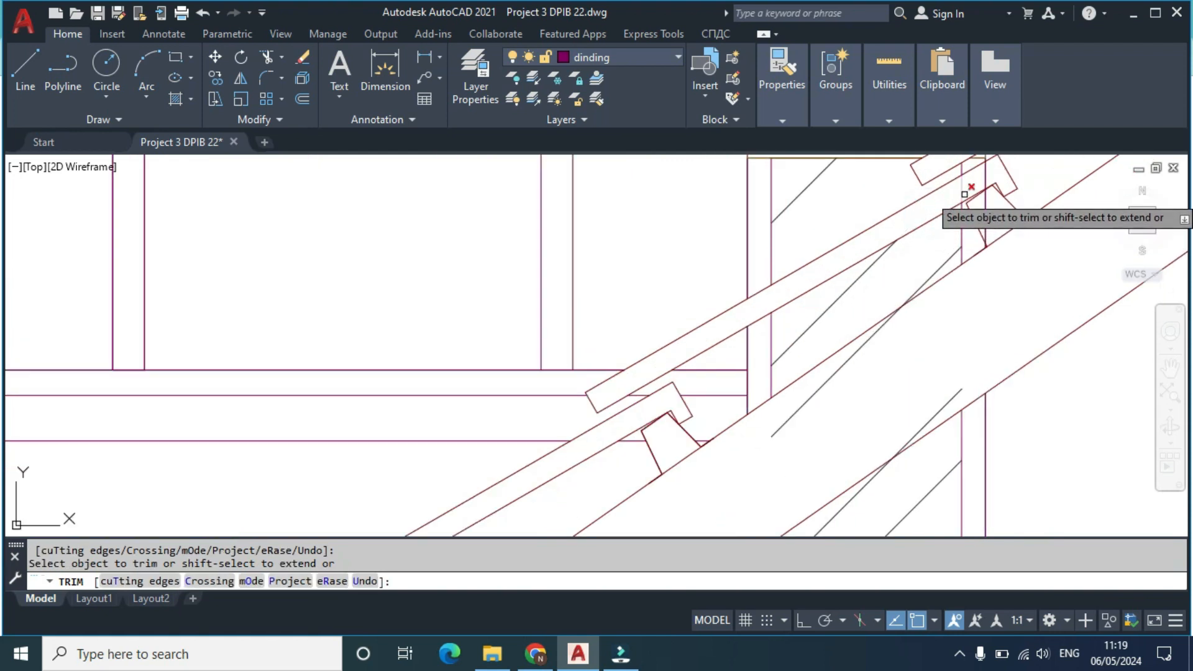
click(985, 179)
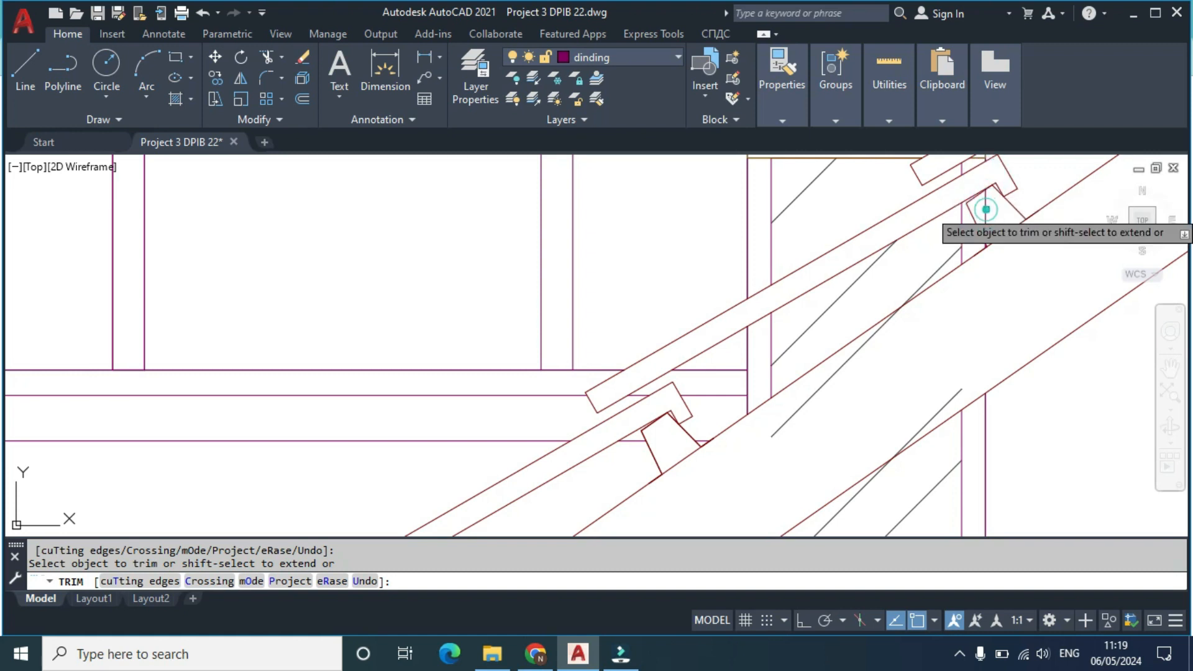
Step: Trim the leftover wall hatch lines inside the rafter and end the Trim command
scroll(920, 348, down, 5)
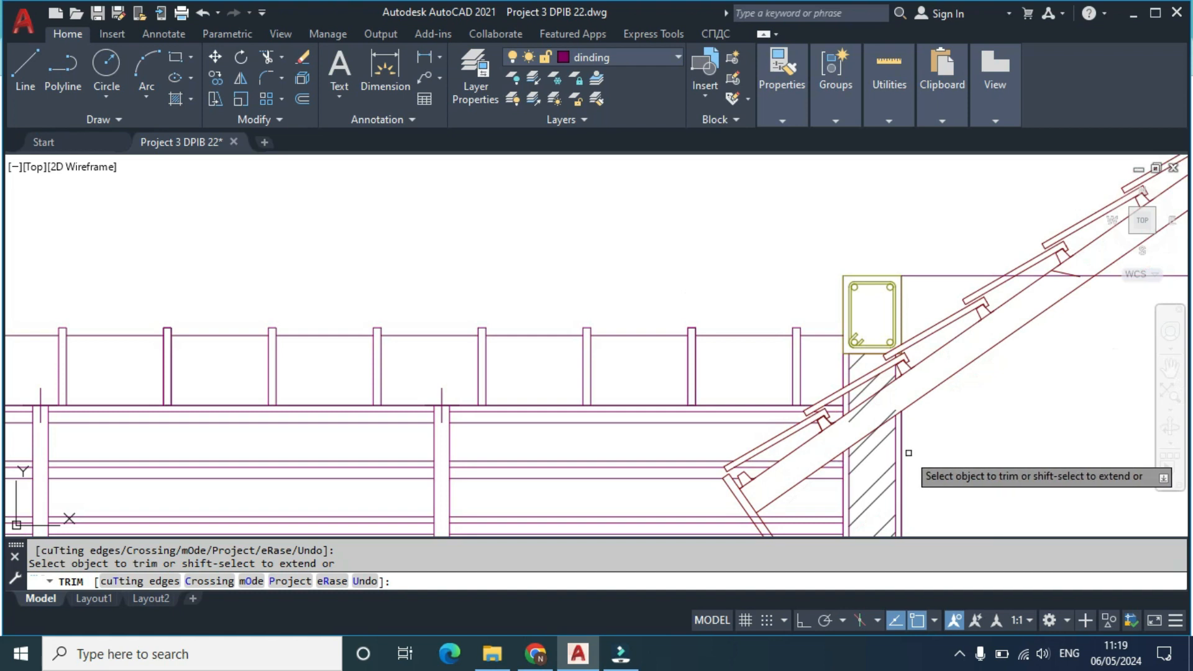
scroll(876, 426, up, 4)
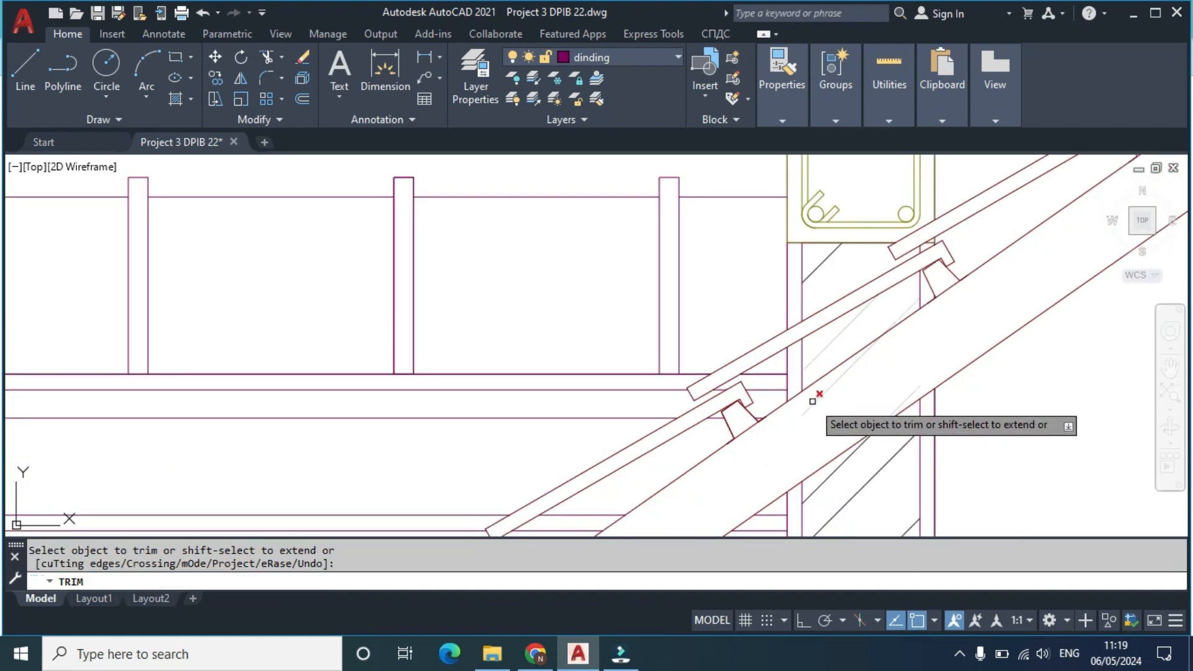
scroll(846, 407, down, 2)
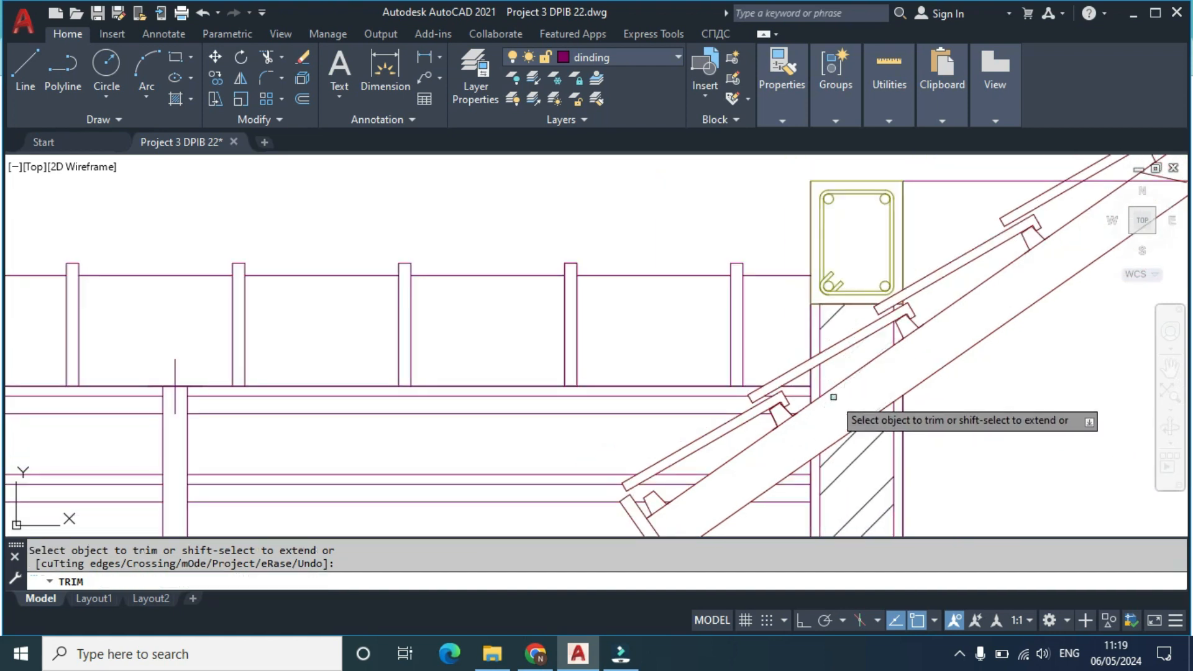
scroll(1019, 379, down, 6)
key(Escape)
Step: Examine the opposite roof eave, the other section drawings and the concrete canopy slab detail between two beams as reference
middle_drag(1012, 381, 698, 394)
scroll(803, 410, up, 2)
scroll(720, 395, down, 3)
scroll(739, 350, up, 1)
scroll(715, 378, up, 5)
scroll(812, 341, down, 9)
scroll(705, 405, up, 2)
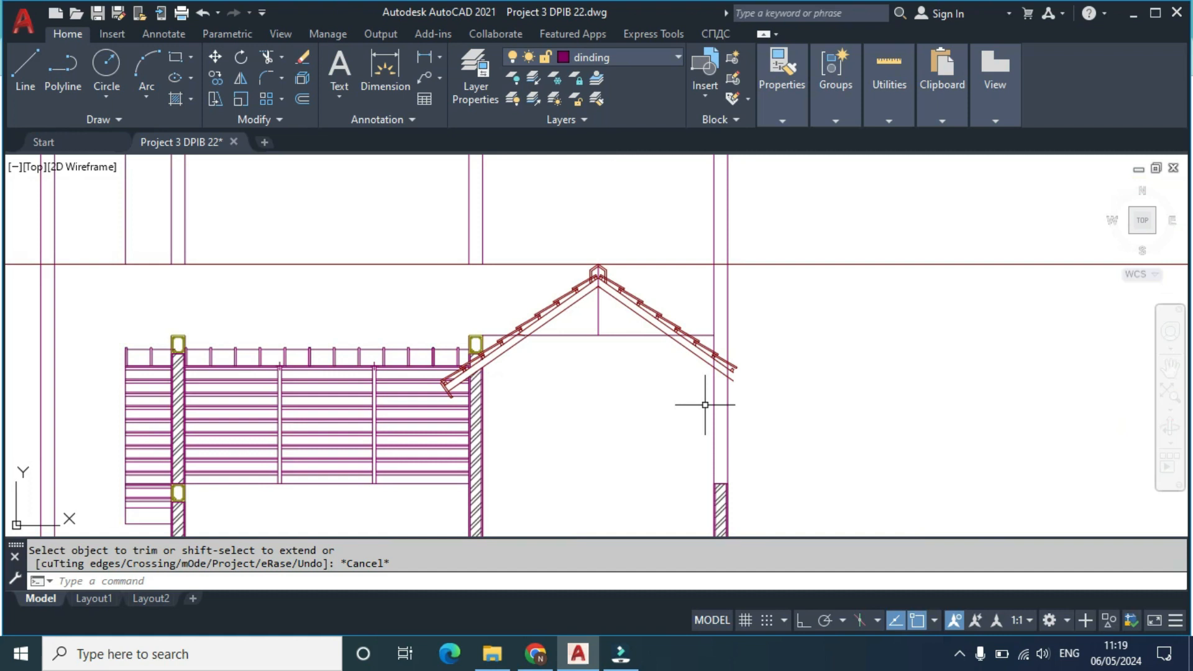
scroll(706, 404, up, 2)
middle_drag(679, 401, 586, 399)
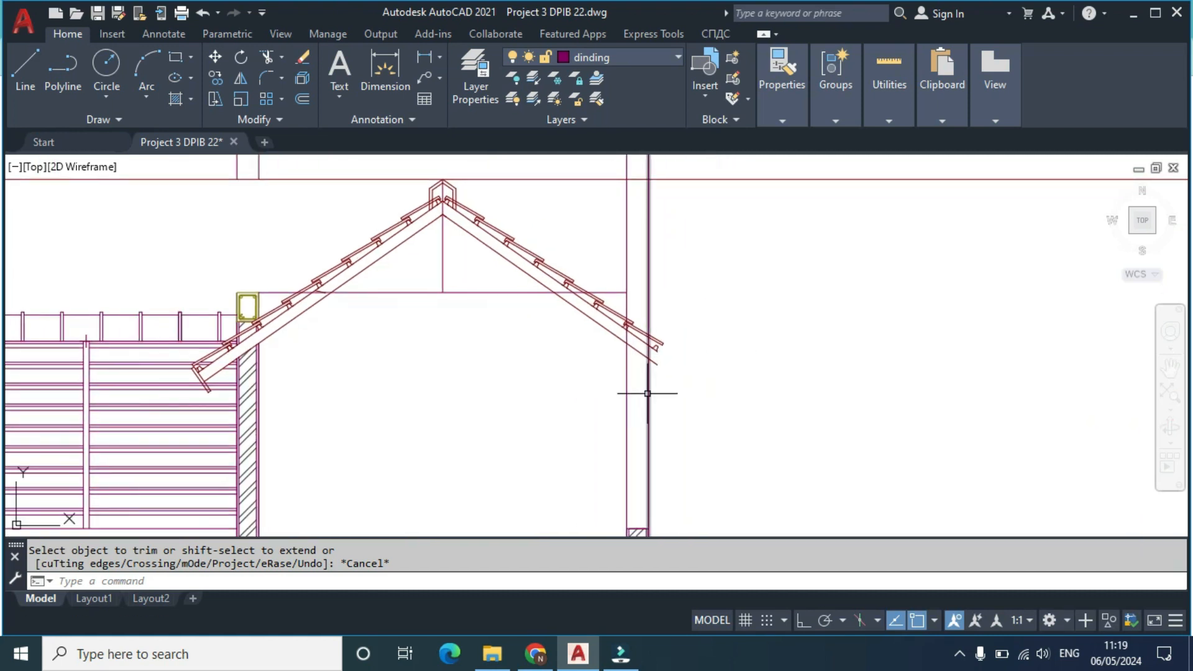
scroll(630, 373, down, 10)
middle_drag(375, 423, 738, 317)
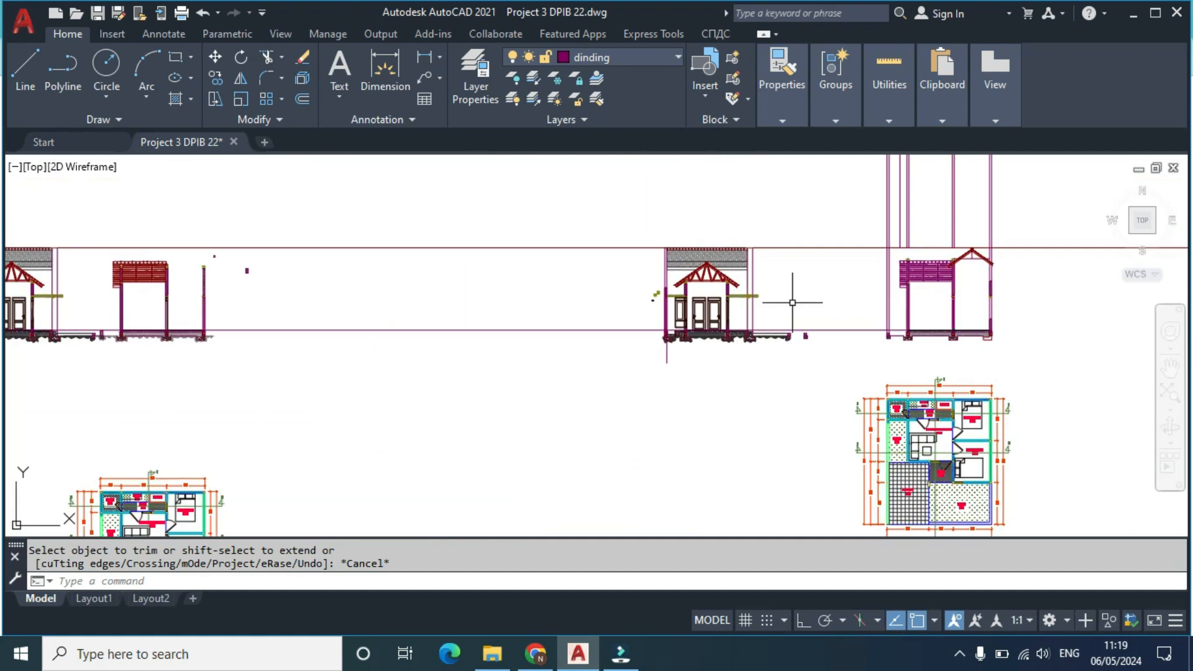
scroll(183, 312, down, 6)
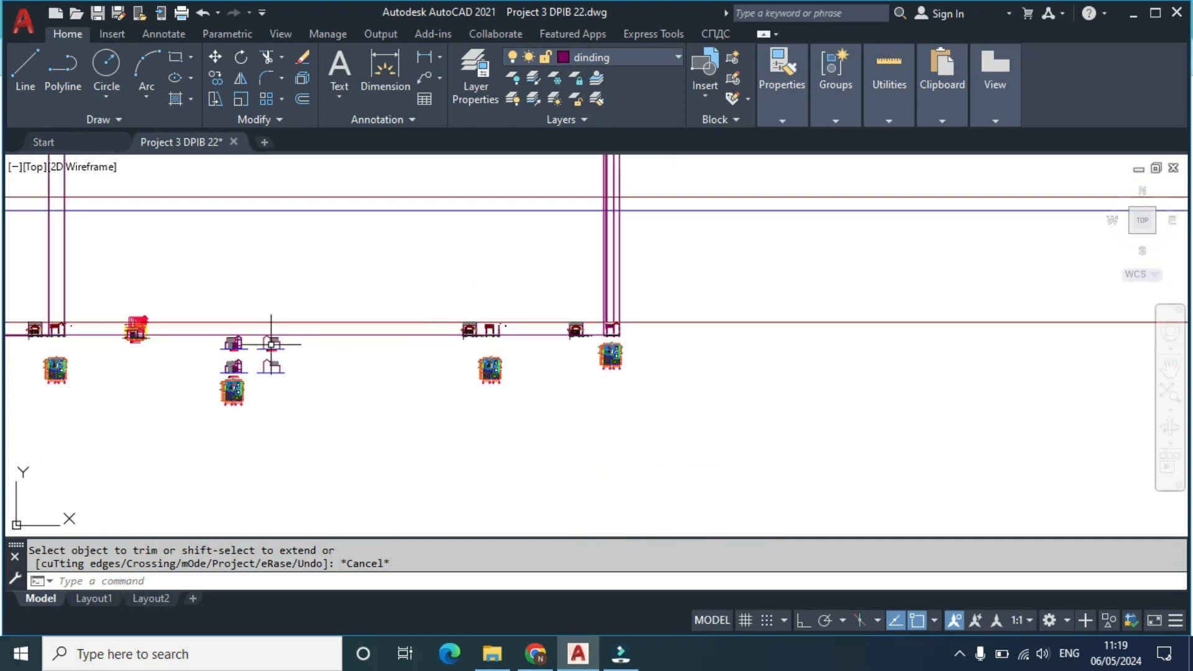
scroll(17, 326, up, 15)
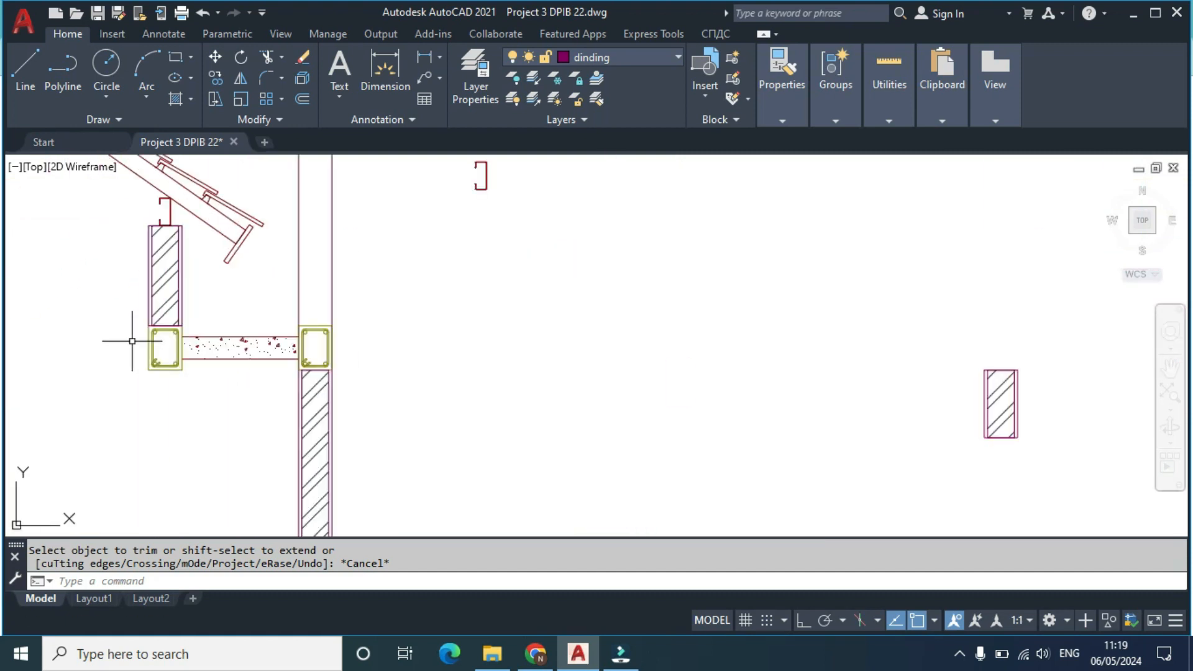
scroll(266, 352, down, 2)
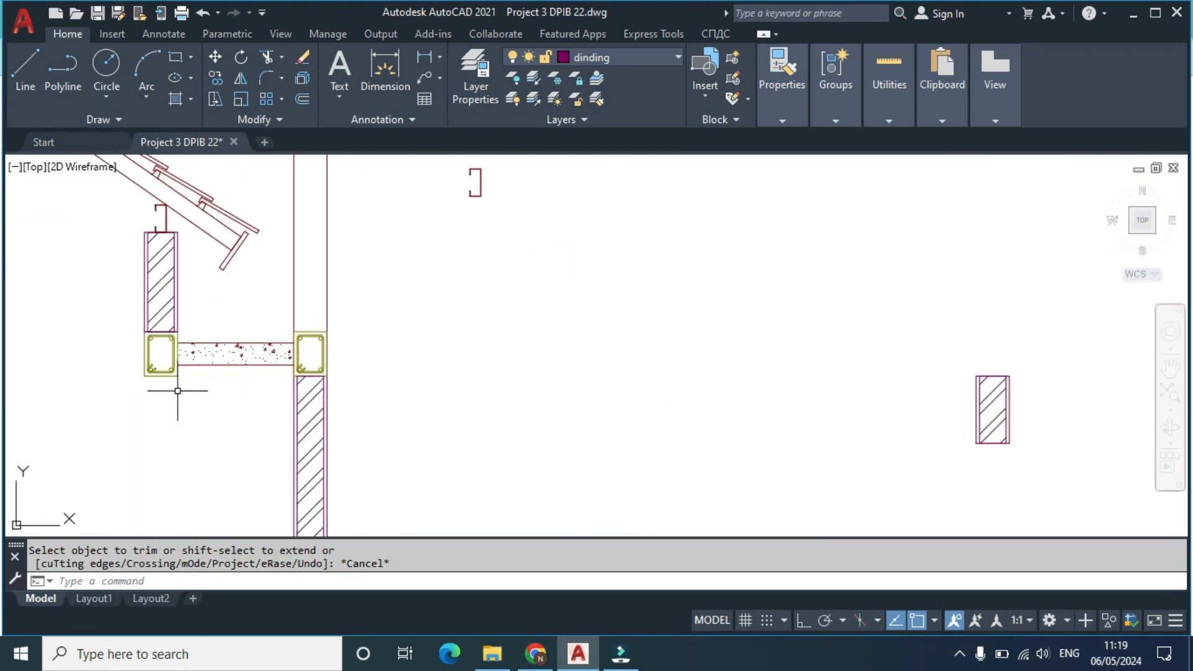
middle_drag(342, 418, 353, 419)
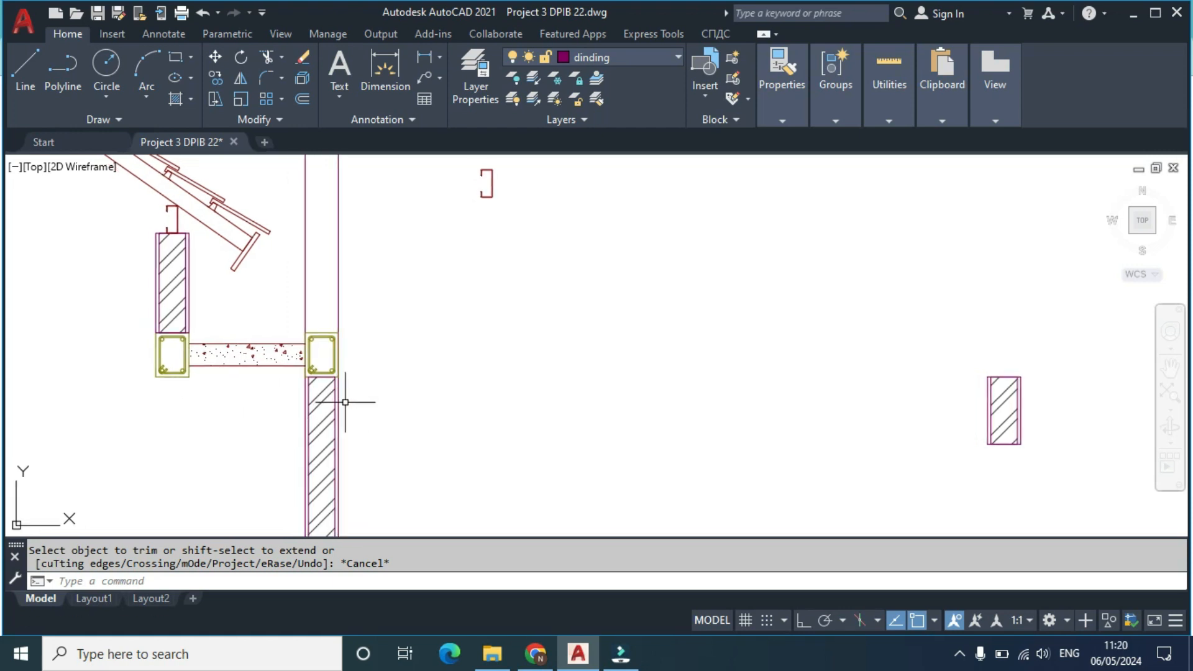
Step: Measure the reference canopy's span between its two concrete beams along their undersides, using a temporary line
key(Return)
scroll(335, 406, up, 2)
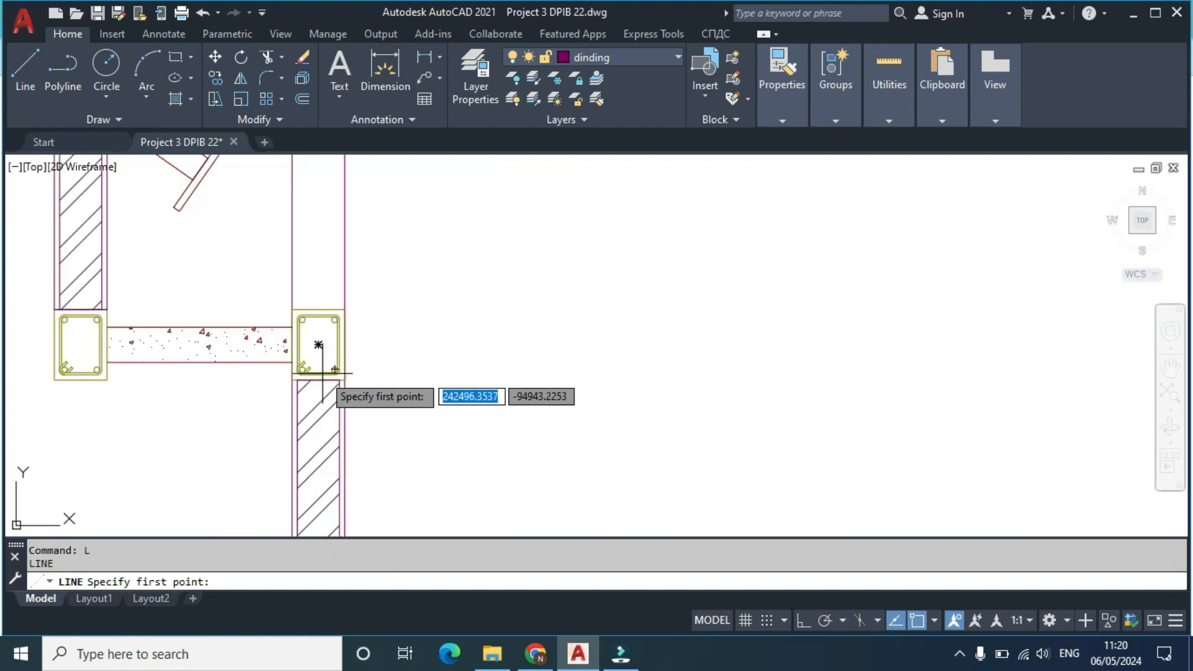
click(293, 377)
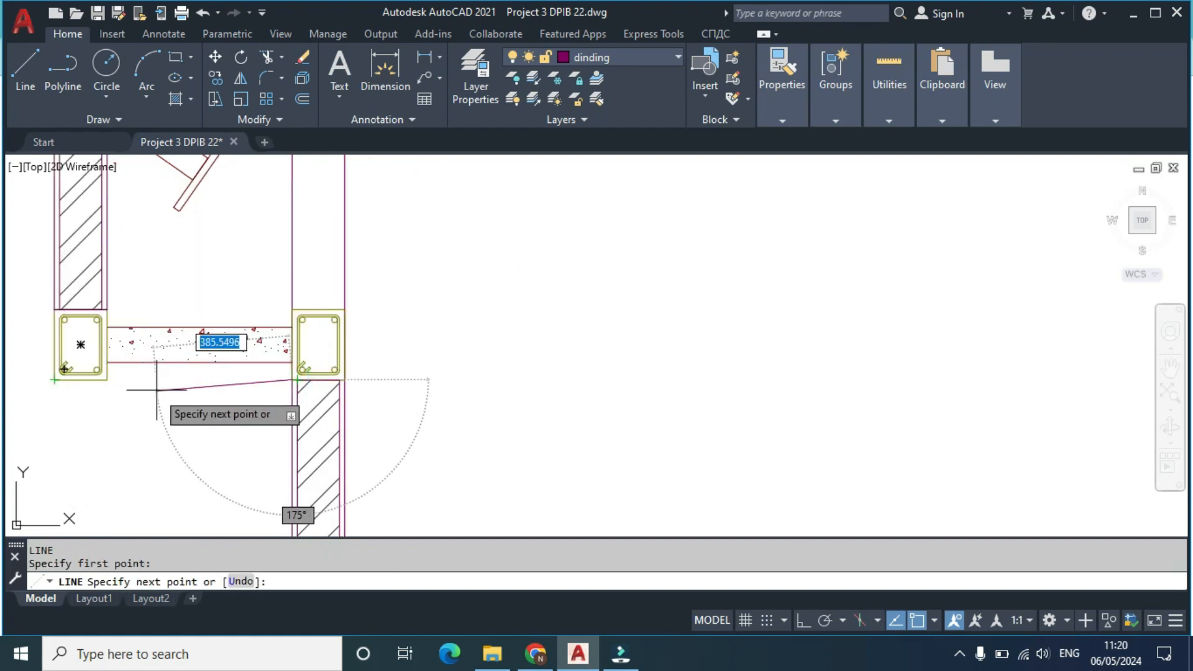
key(Return)
key(Return)
click(318, 378)
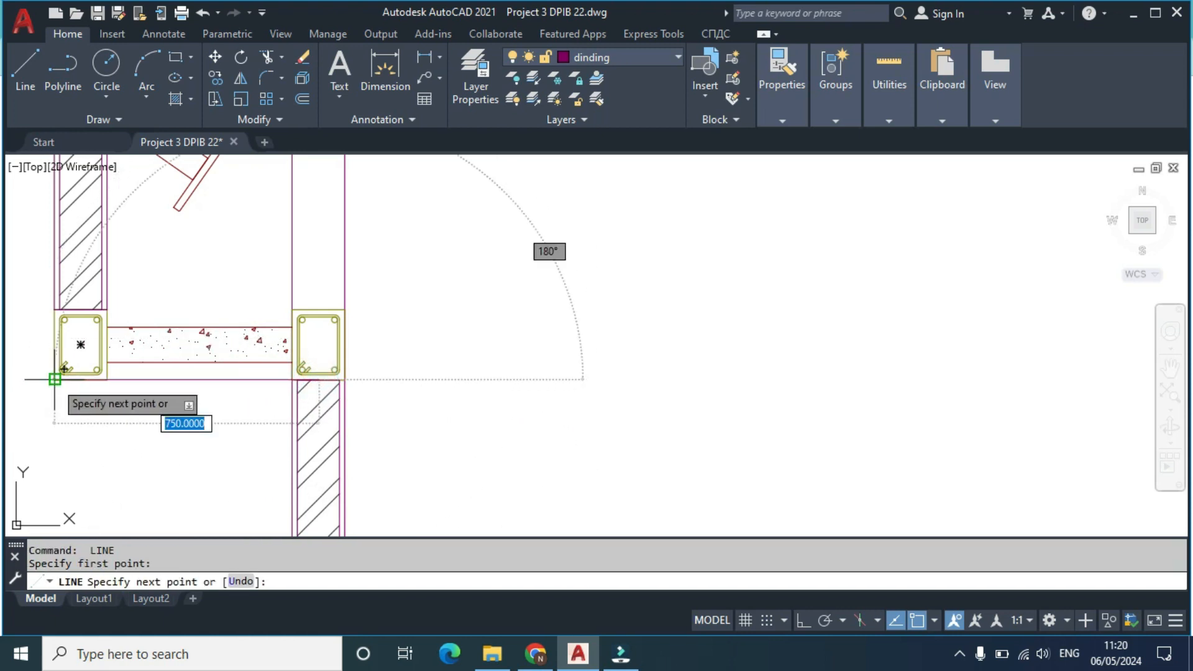
scroll(55, 380, down, 1)
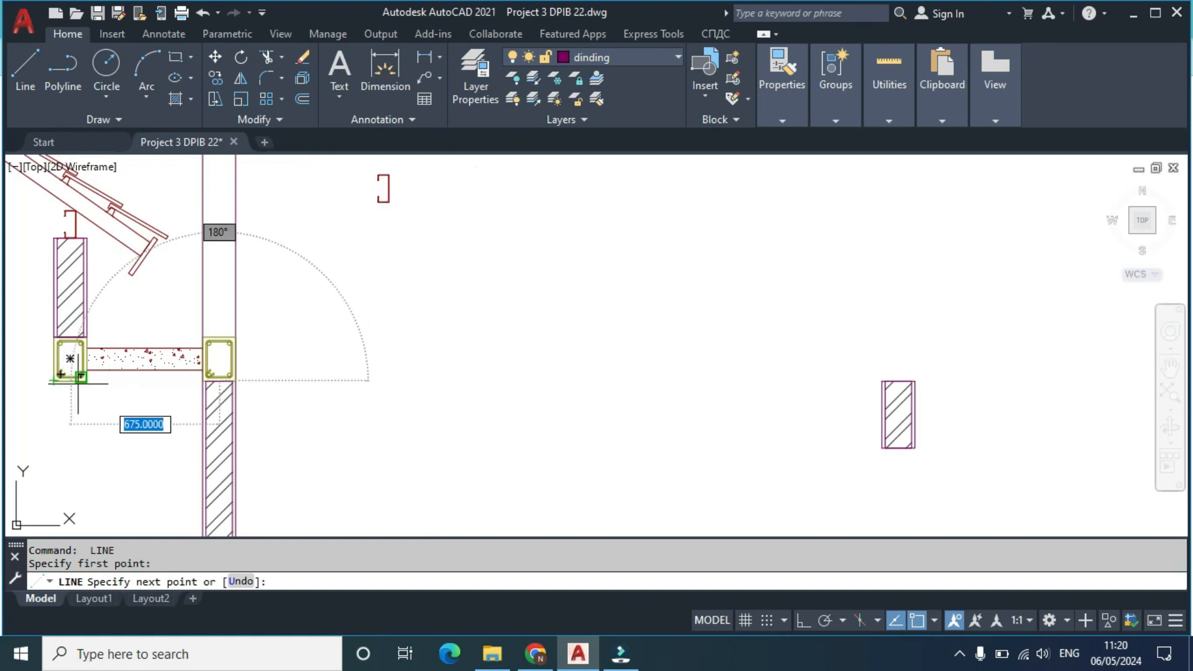
key(Return)
scroll(115, 398, down, 3)
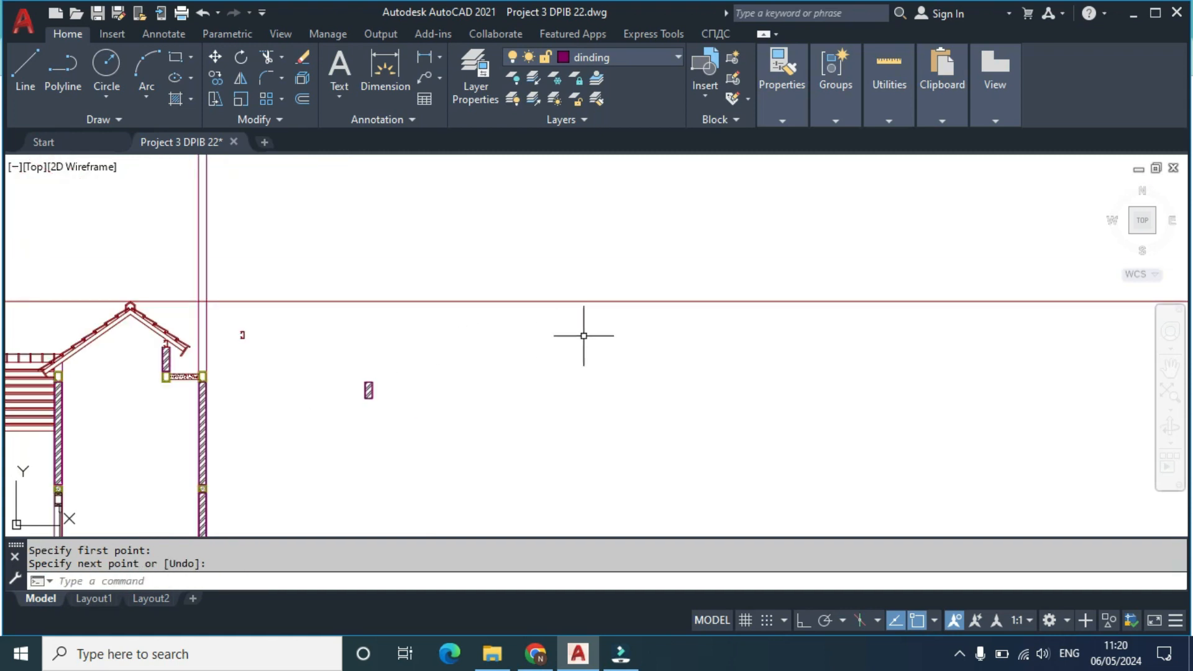
Step: Copy the reinforced beam section from the top of the far hatched wall onto the opposite wall, directly beneath the unfinished rafter end
scroll(583, 336, down, 8)
scroll(982, 385, up, 8)
scroll(391, 434, up, 4)
scroll(596, 361, down, 4)
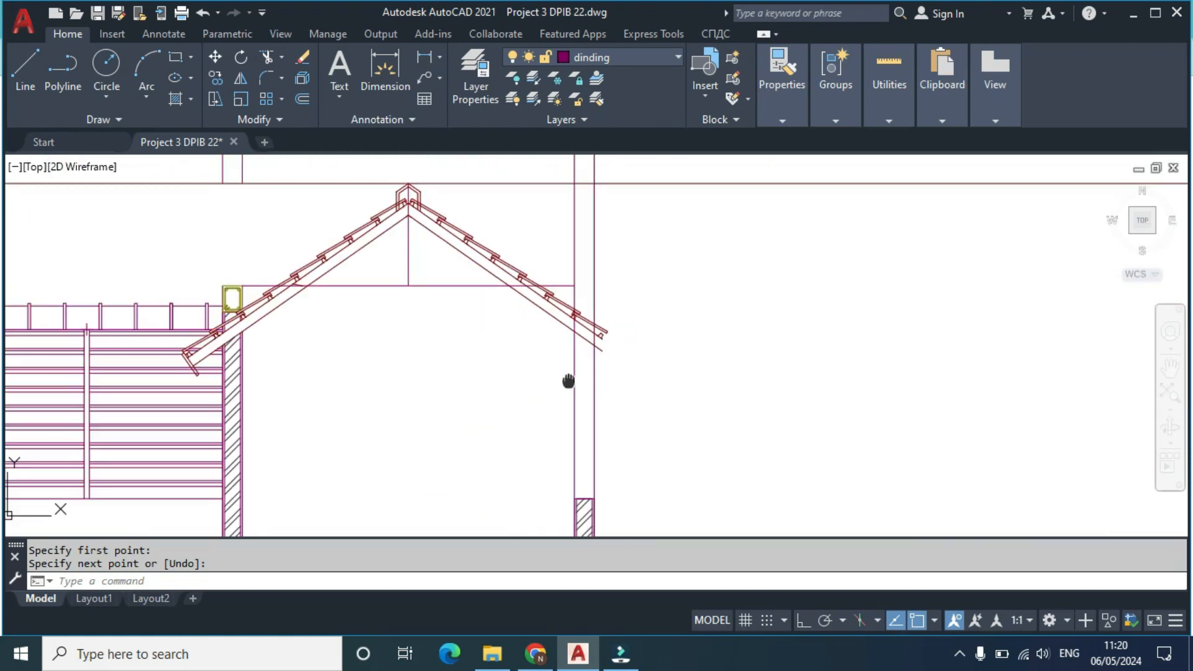
scroll(554, 355, up, 2)
scroll(157, 271, up, 2)
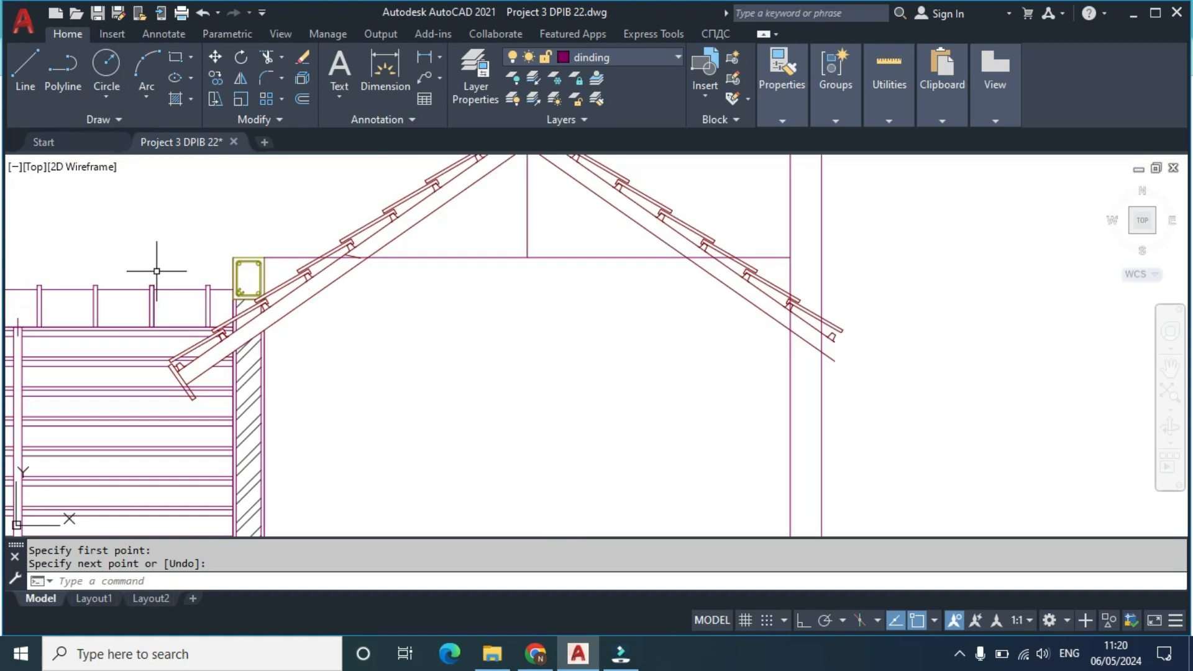
click(215, 239)
click(221, 226)
scroll(221, 226, down, 3)
mouse_move(411, 289)
middle_down()
mouse_move(588, 355)
mouse_move(798, 326)
middle_up()
scroll(373, 287, up, 5)
click(563, 220)
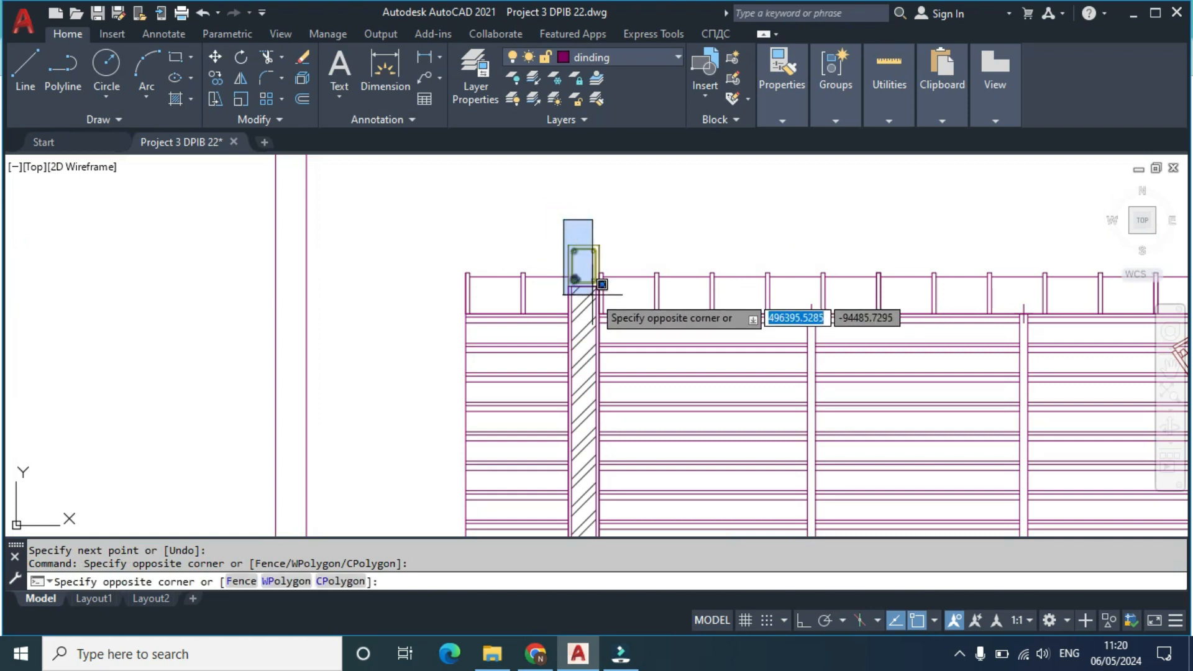
scroll(602, 284, up, 3)
click(605, 275)
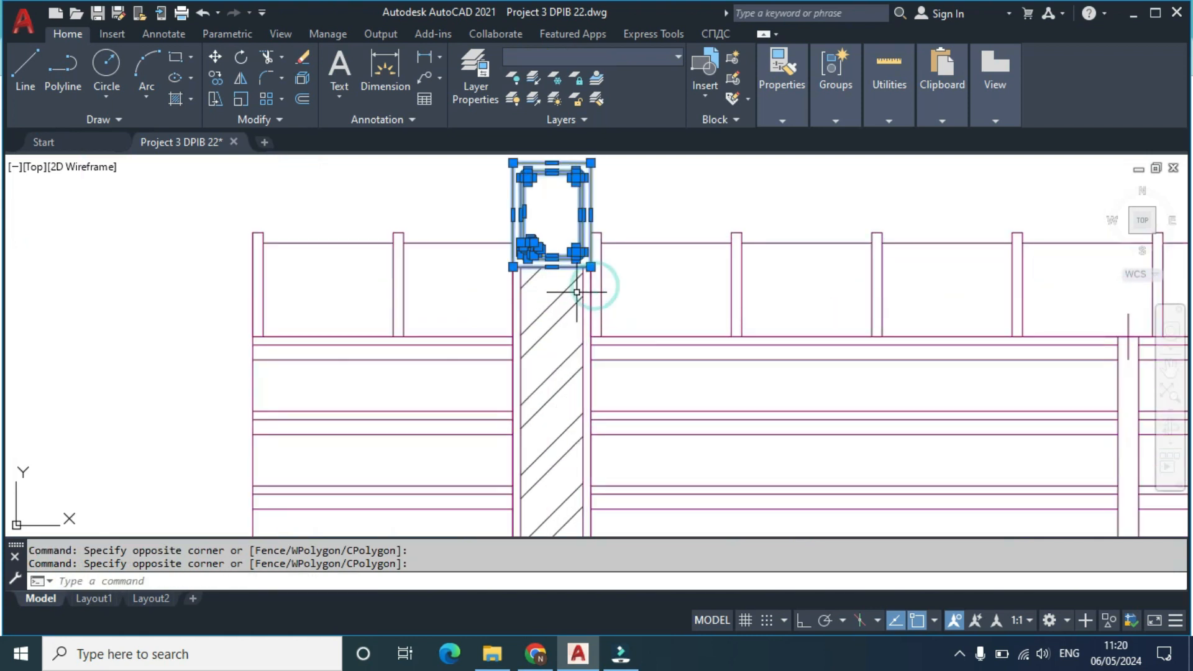
middle_drag(591, 282, 550, 397)
text(o)
key(Return)
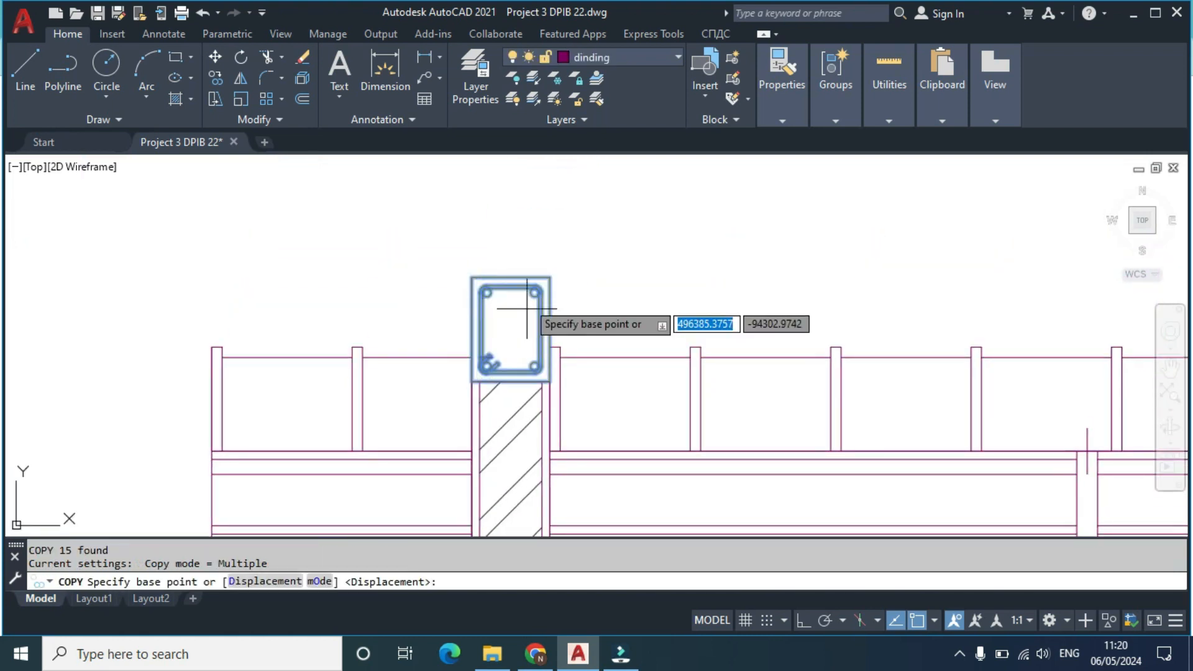
click(550, 278)
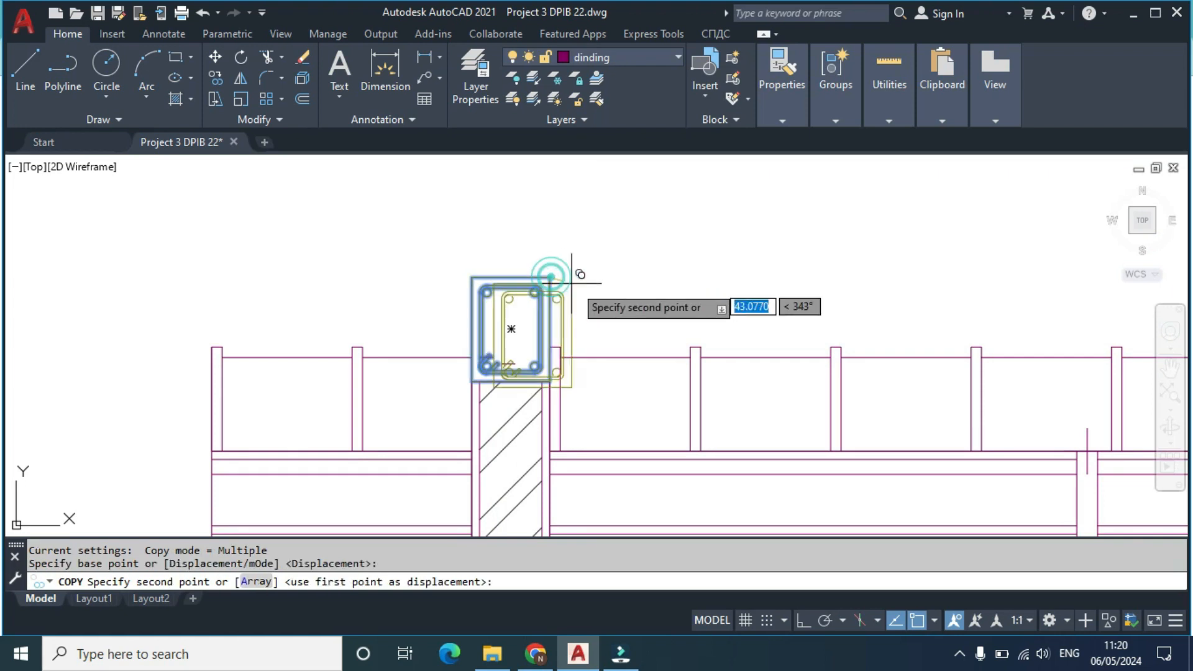
scroll(570, 282, down, 4)
middle_drag(730, 322, 431, 349)
scroll(708, 342, up, 10)
click(758, 327)
scroll(634, 378, down, 5)
key(Escape)
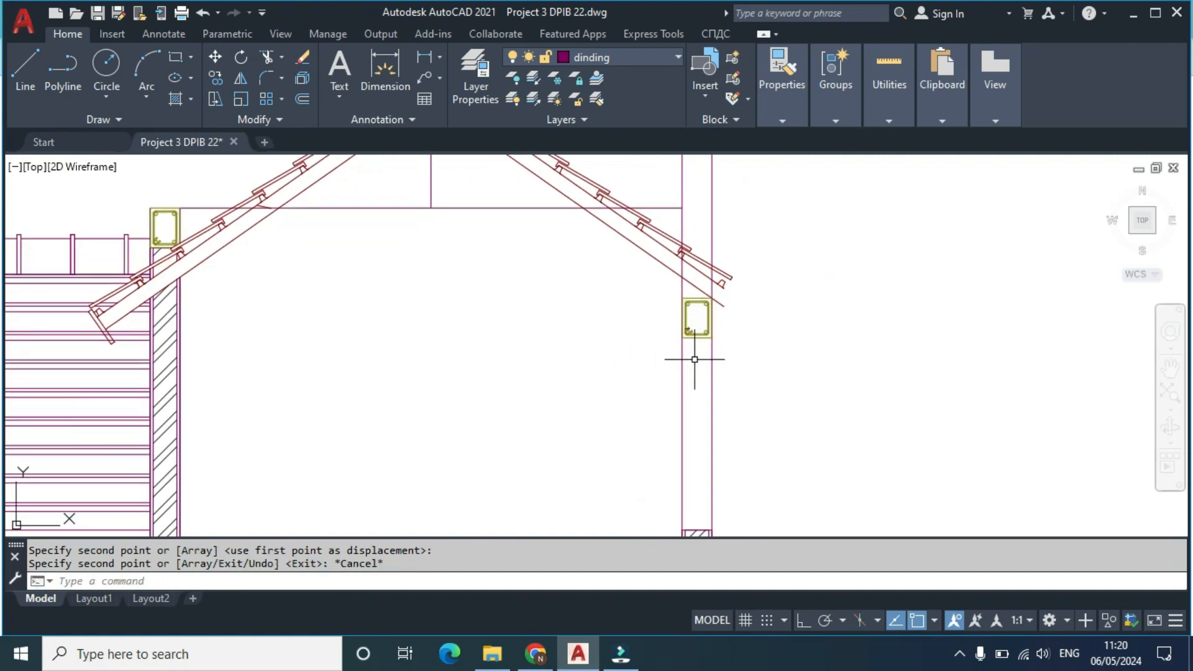
Step: Draw a 750 horizontal line inward from the midpoint of the copied beam's top edge
scroll(693, 352, up, 4)
text(l)
key(Return)
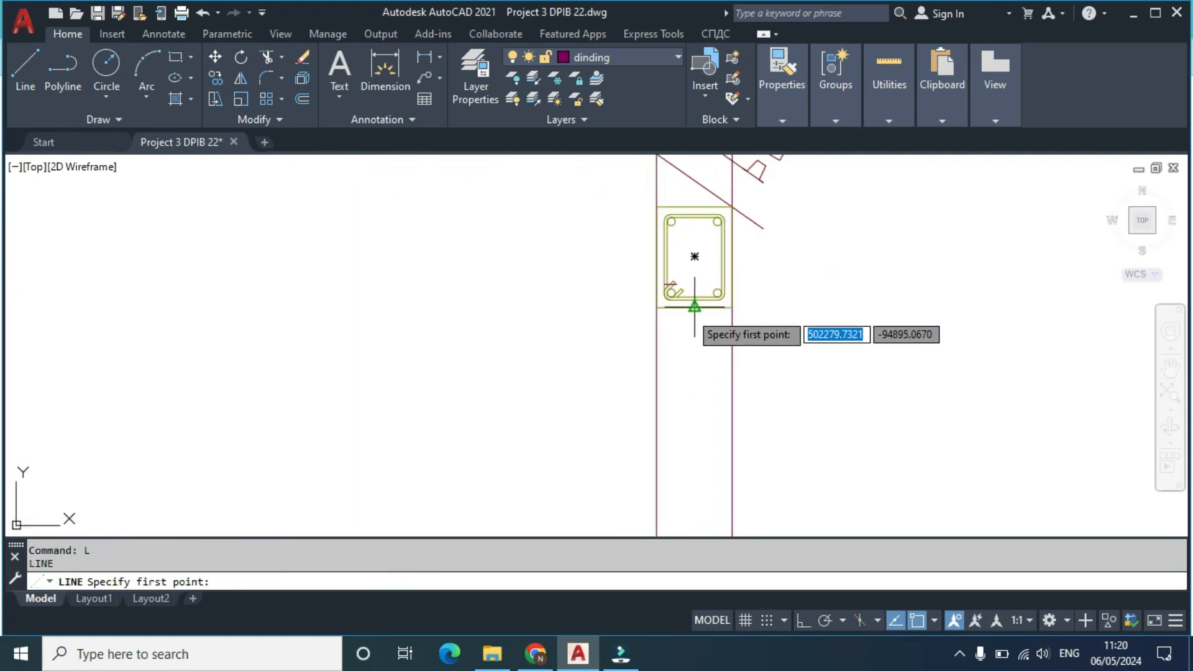
click(695, 207)
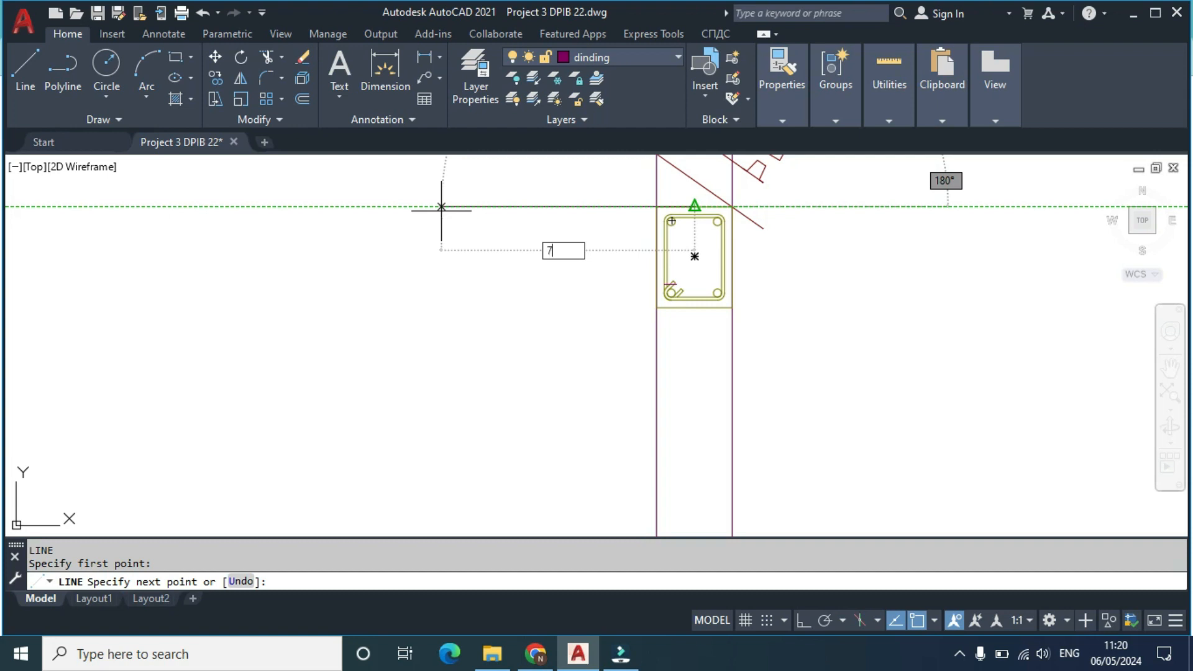
key(Return)
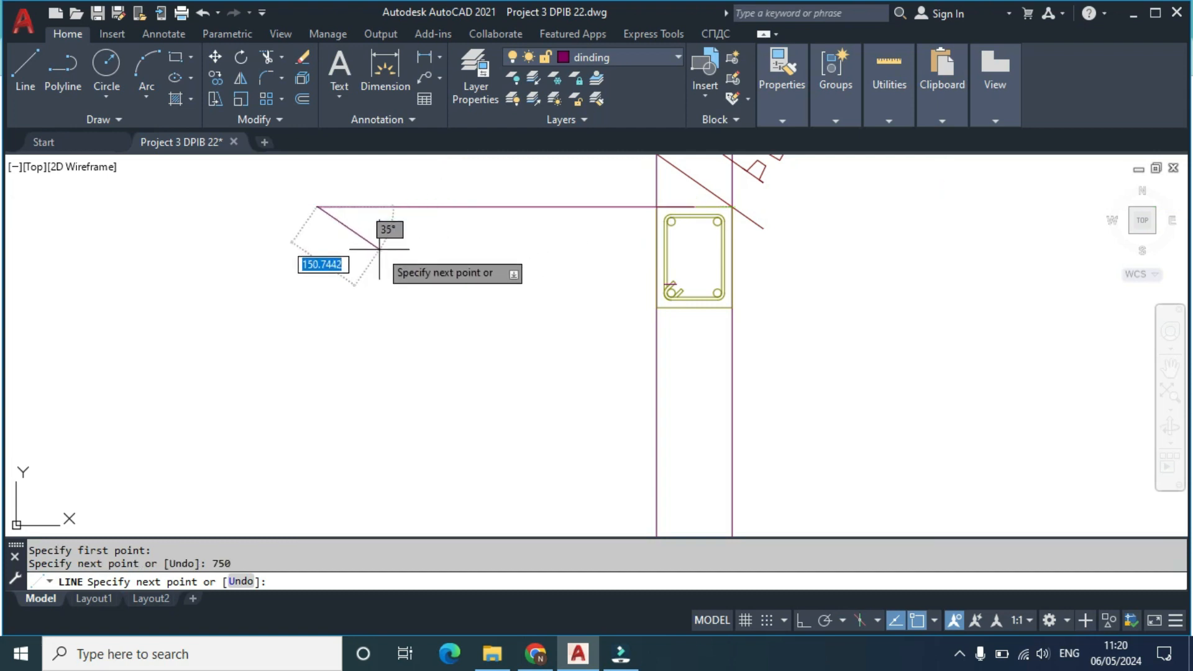
key(Escape)
Step: Offset the 750 line downward by 100 to form the canopy slab's underside
text(o)
key(Return)
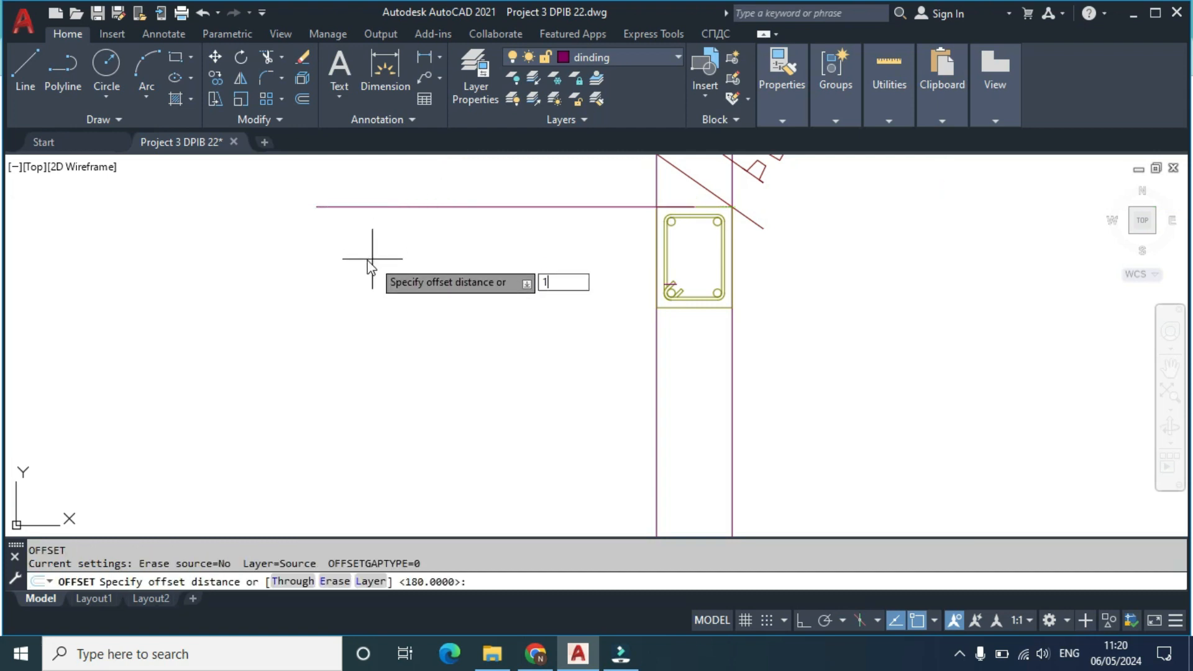
text(100)
key(Return)
click(408, 206)
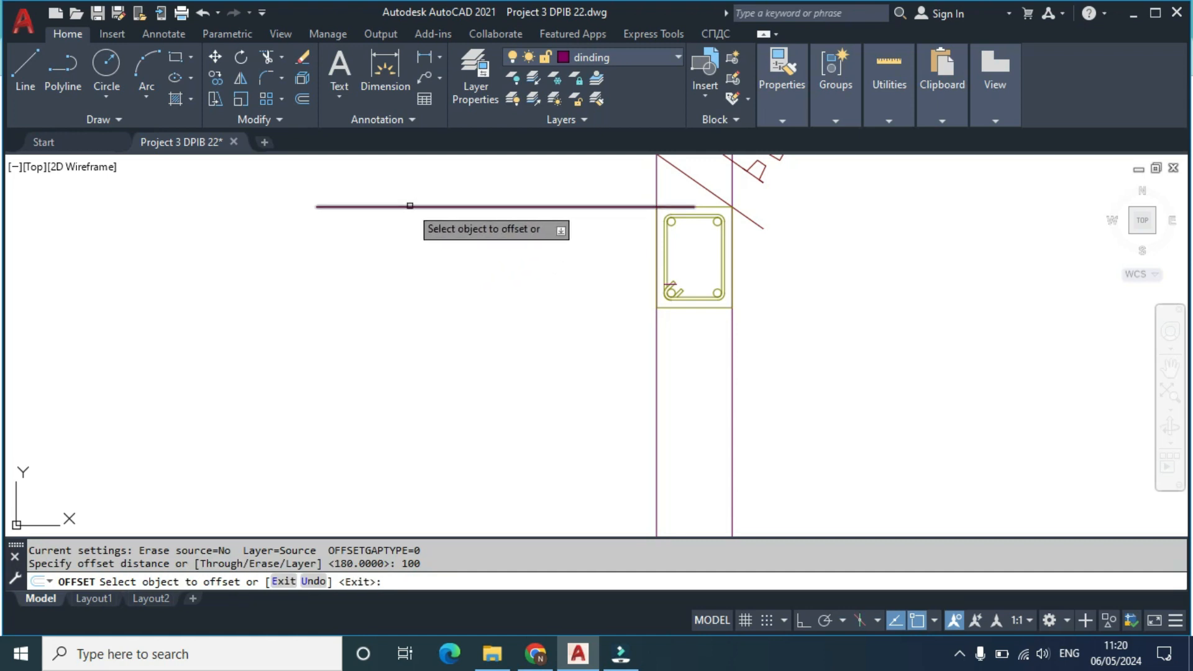
click(399, 250)
key(Escape)
Step: Copy the reinforced beam section to the free inner end of the slab's upper line, using its outer top corner as base point
click(623, 198)
click(752, 329)
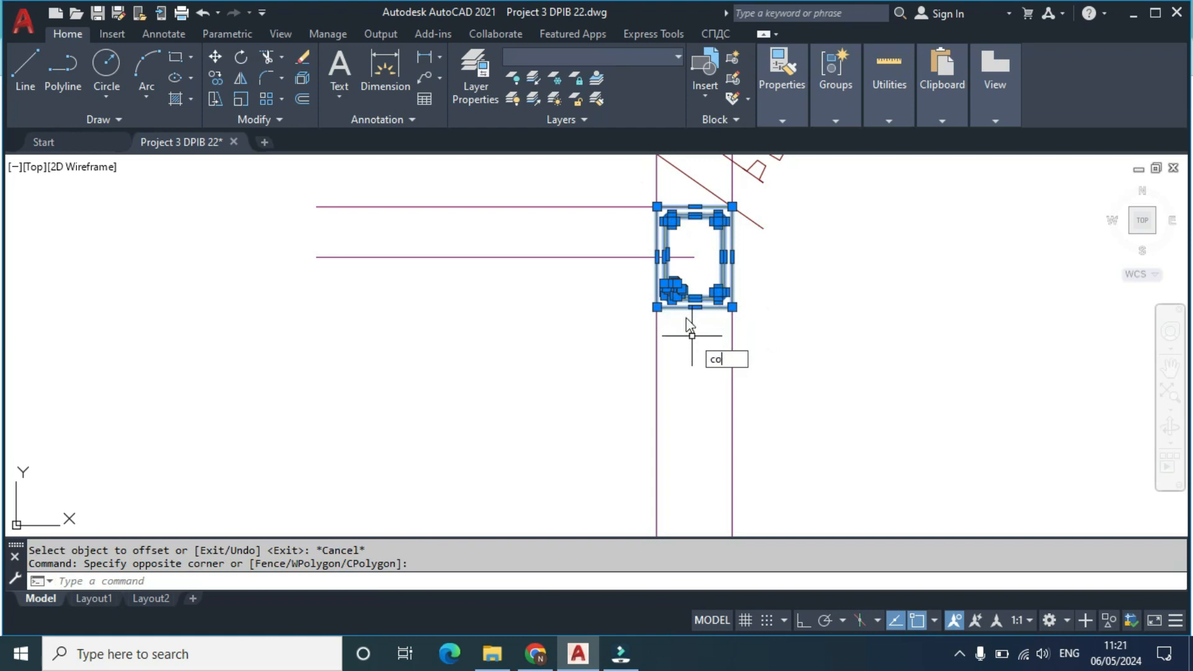
key(Return)
click(732, 207)
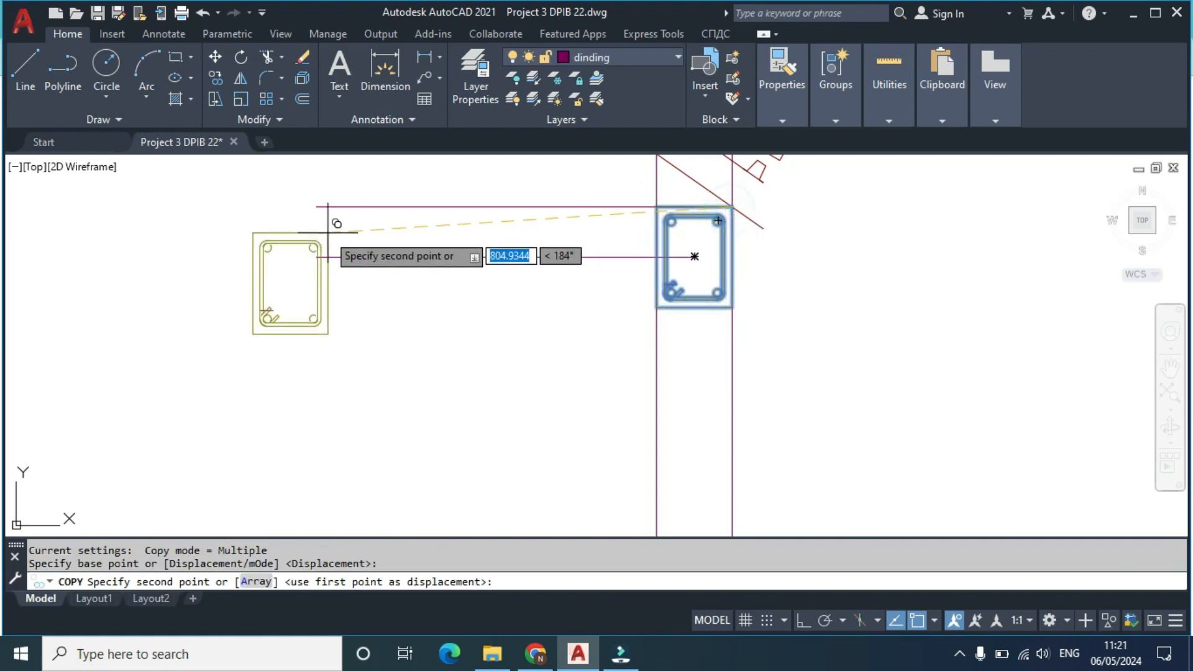
click(316, 207)
scroll(393, 277, down, 3)
mouse_move(352, 235)
middle_down()
mouse_move(373, 329)
mouse_move(397, 328)
middle_up()
key(Escape)
Step: Draw a vertical line from the top midpoint of the inner beam up to the horizontal line below the roof ridge
scroll(372, 328, up, 2)
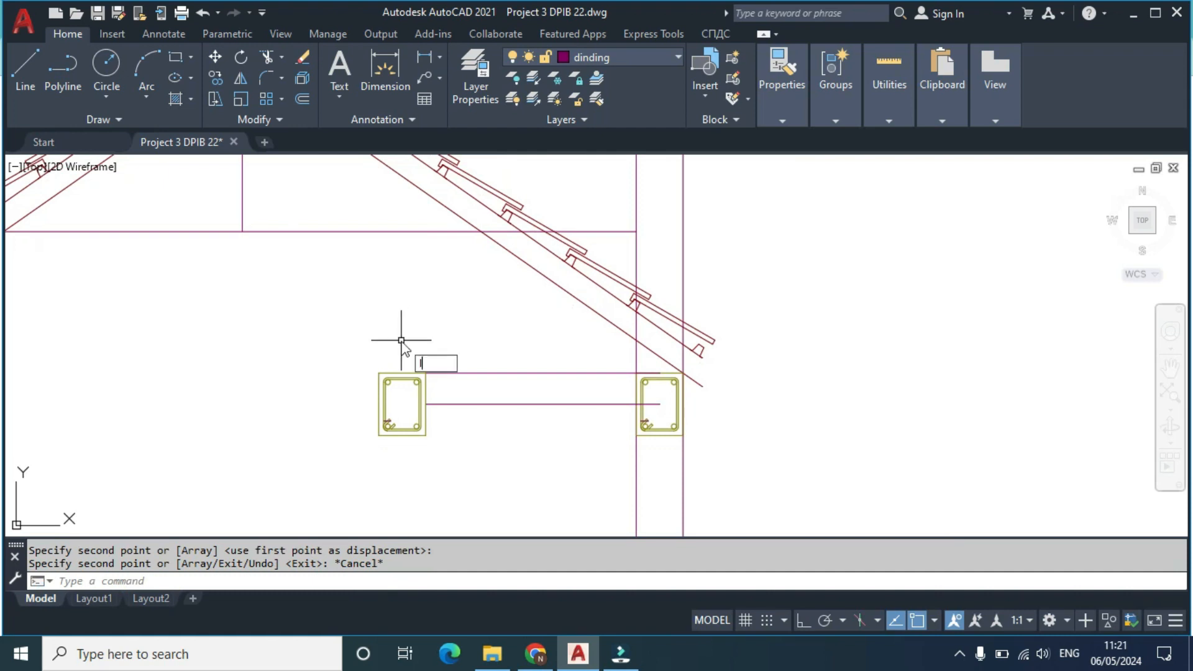
text(l)
key(Return)
scroll(404, 341, up, 2)
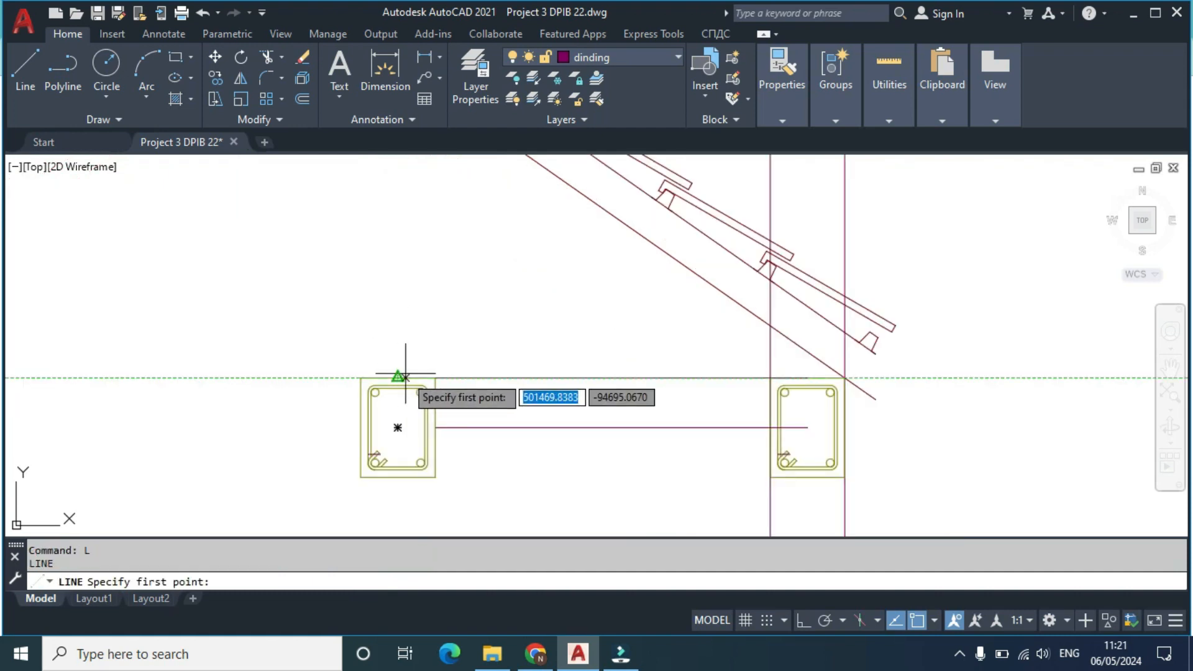
click(401, 377)
scroll(387, 322, down, 2)
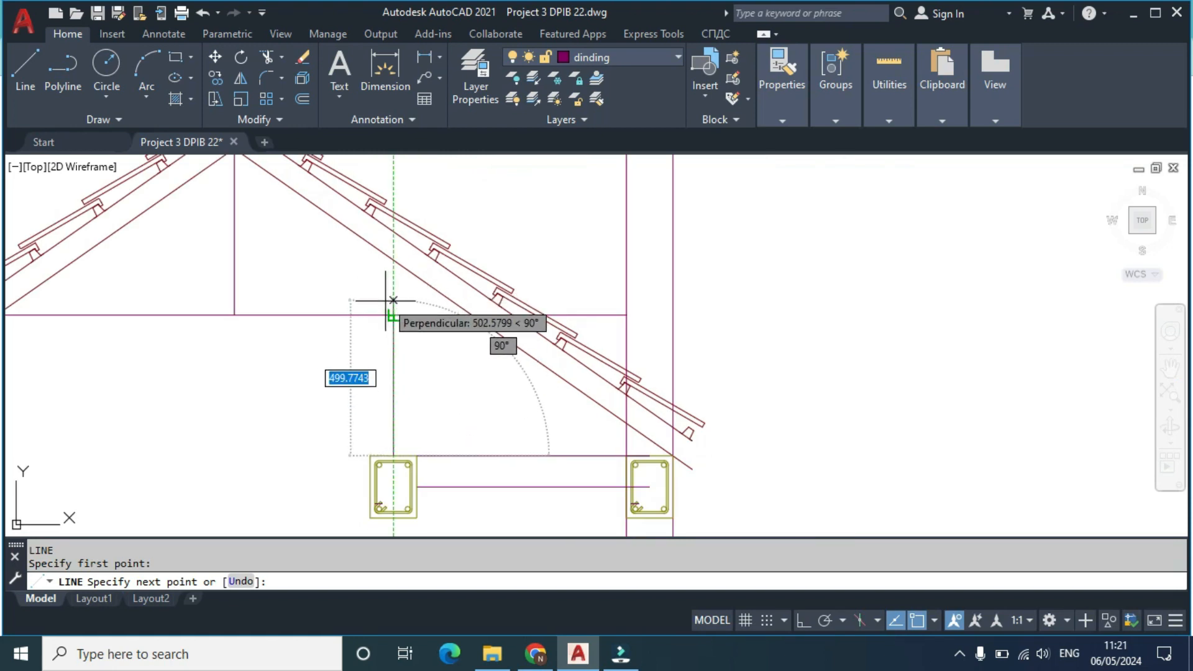
click(393, 315)
key(Escape)
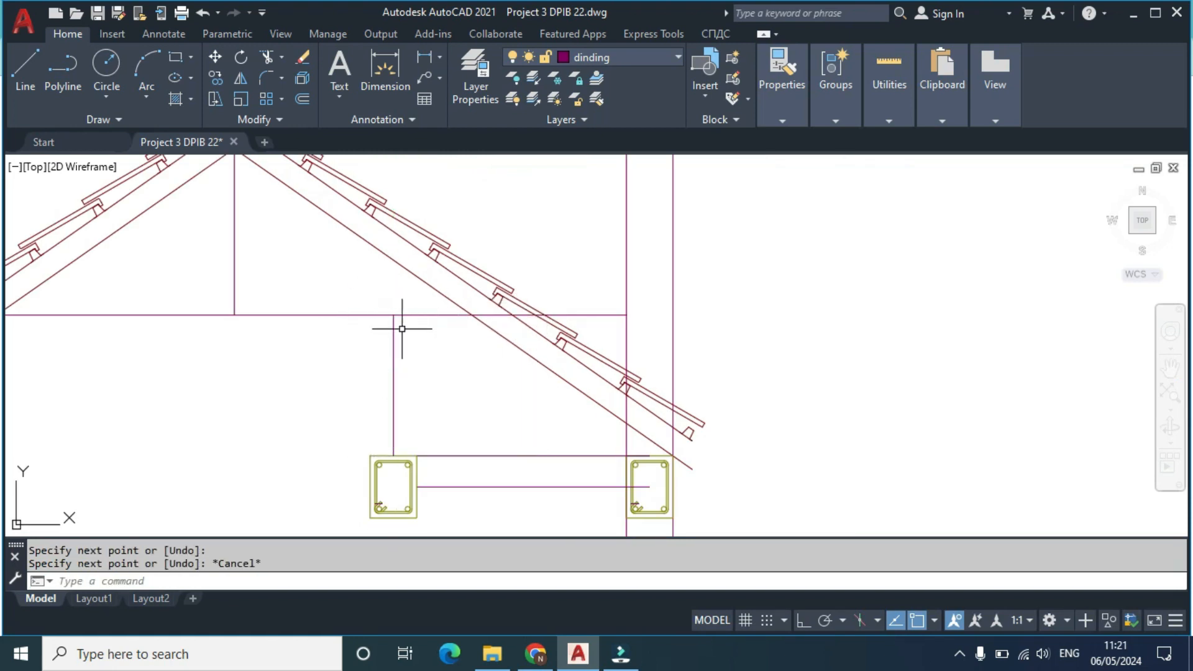
scroll(402, 328, down, 4)
scroll(371, 287, up, 2)
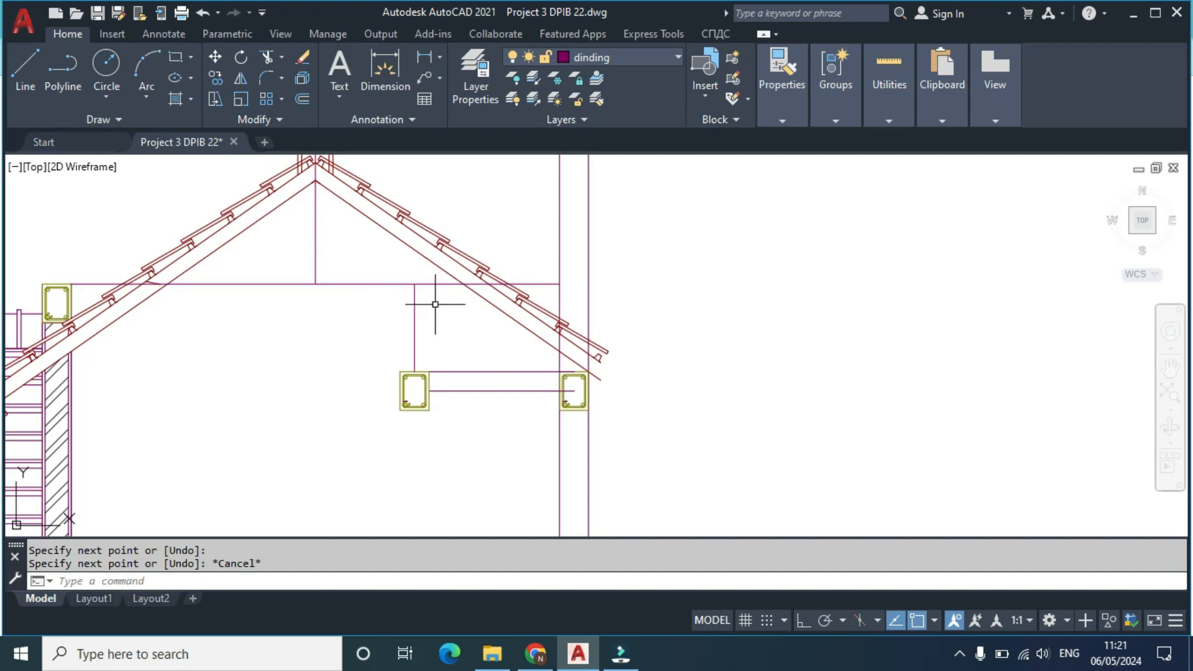
scroll(434, 346, down, 2)
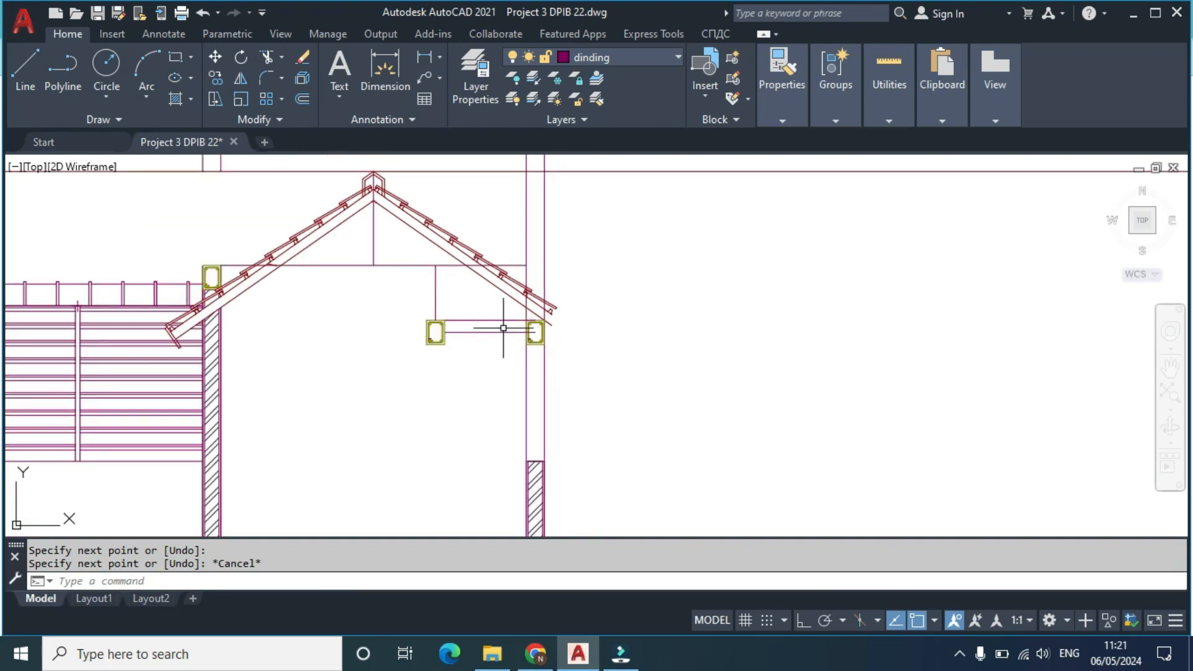
scroll(413, 247, up, 6)
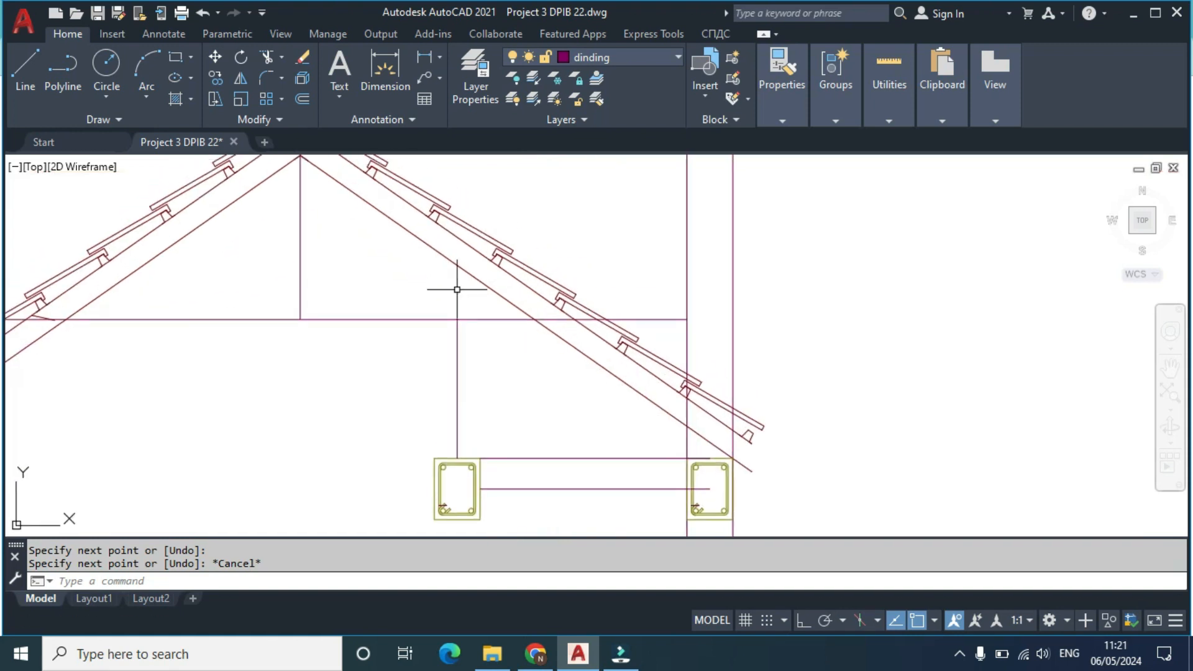
scroll(445, 305, down, 2)
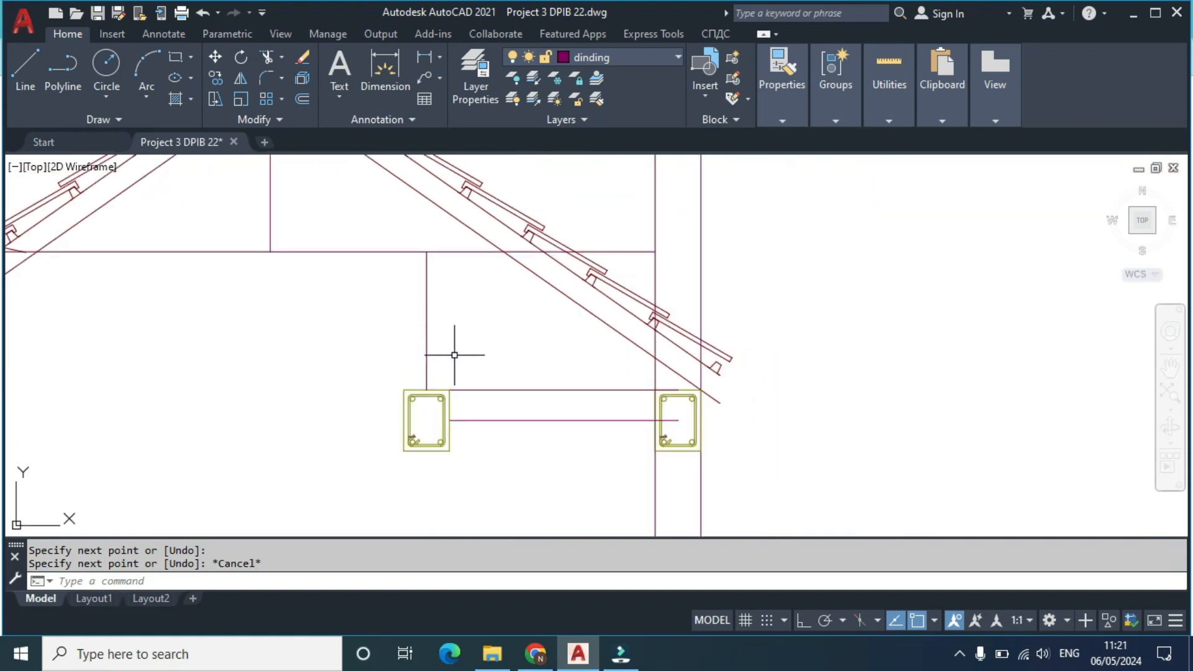
text(I)
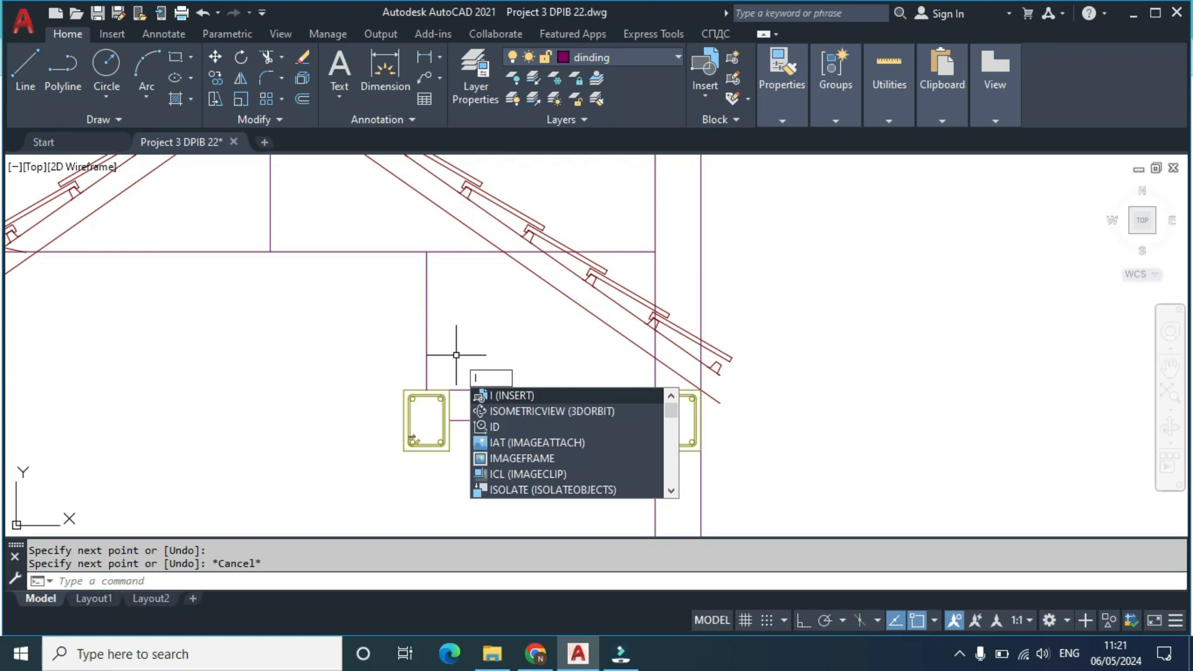
key(Escape)
Step: Copy the hatched wall segment from the outer wall onto the top of the inner beam, aligning its bottom corner with the beam's top corner
scroll(456, 354, down, 2)
middle_drag(416, 445, 396, 279)
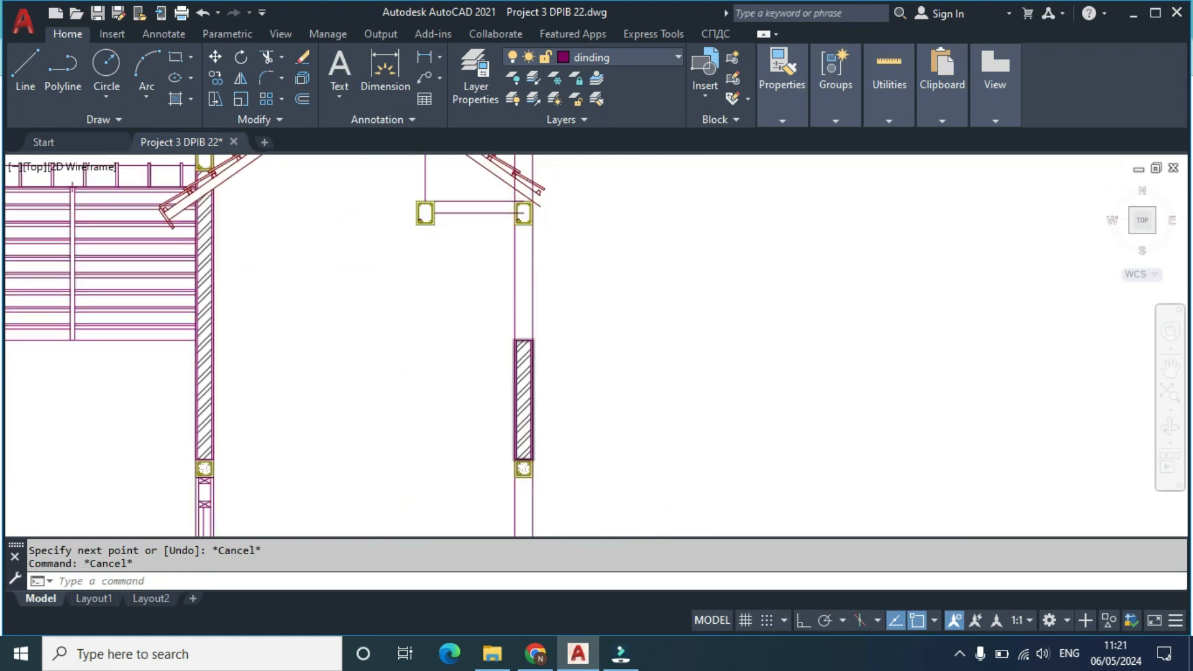
scroll(534, 359, up, 4)
click(510, 324)
click(493, 288)
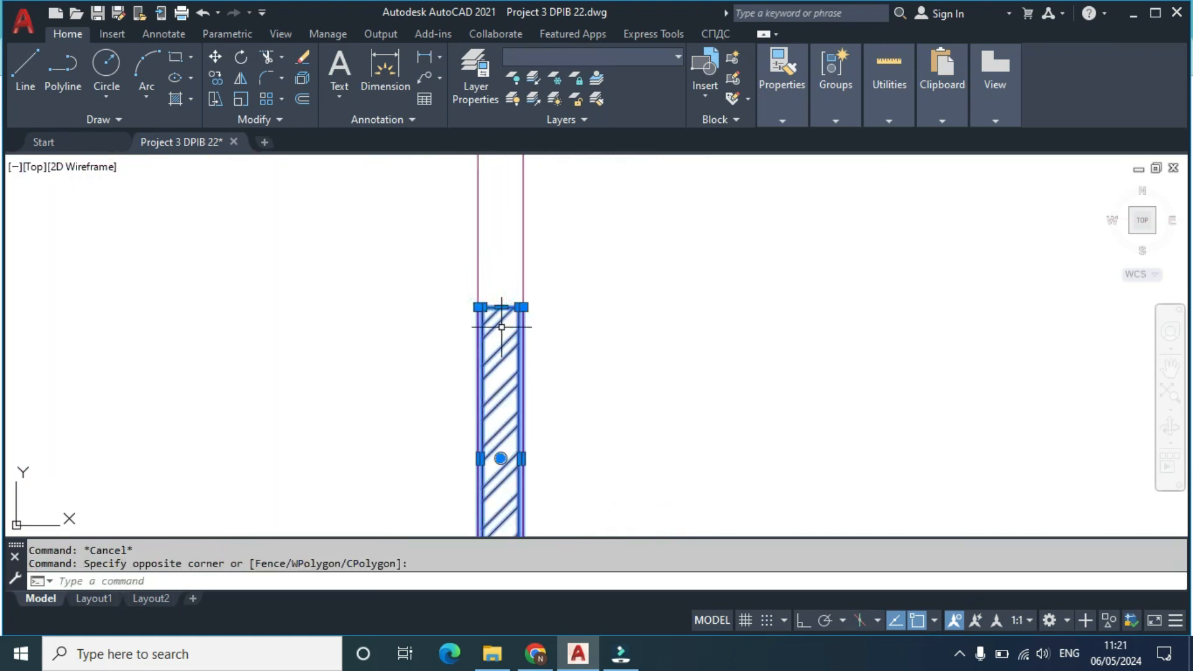
text(c)
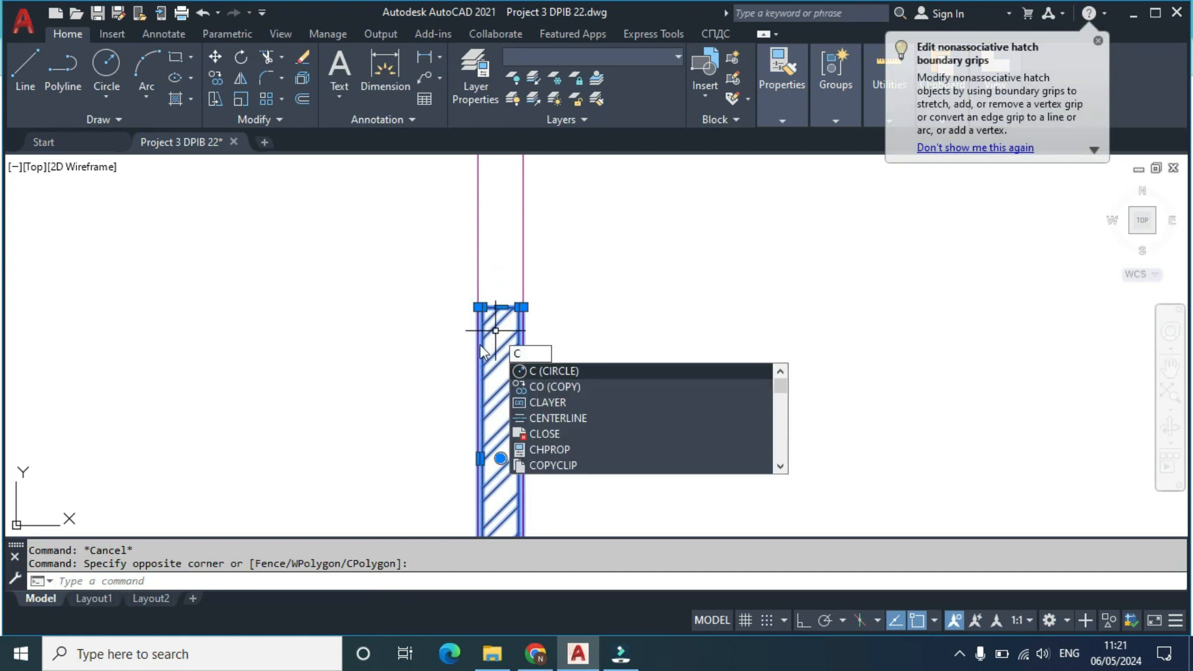
text(o)
key(Return)
middle_drag(519, 371, 479, 151)
scroll(448, 399, up, 4)
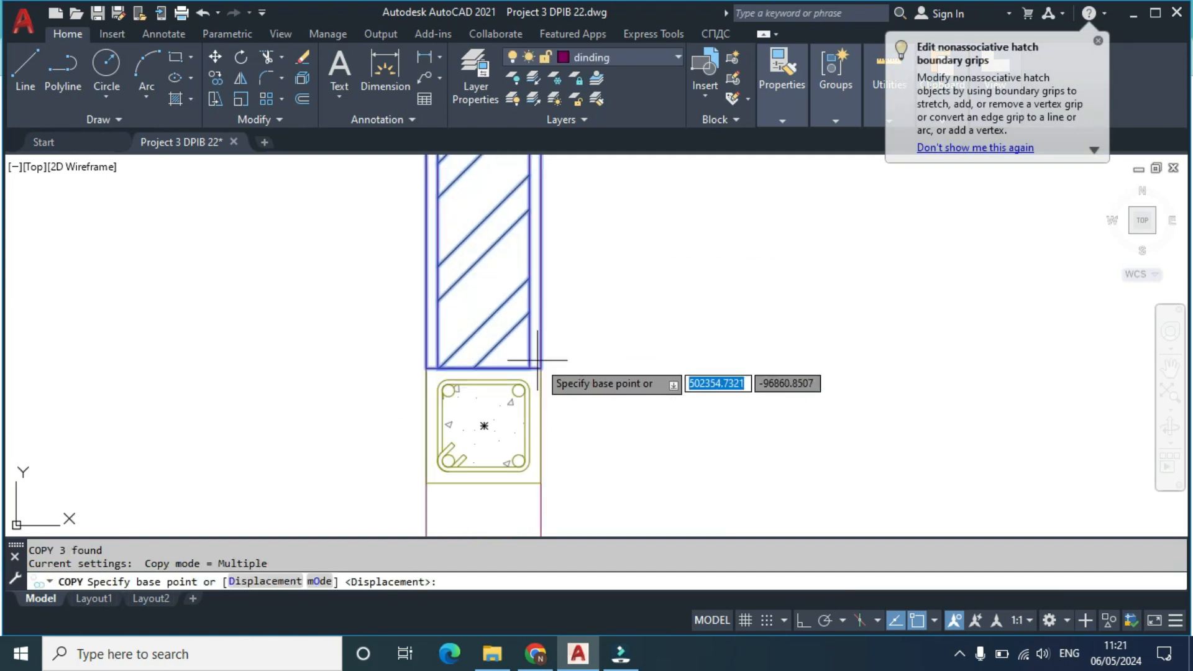
click(540, 369)
scroll(452, 491, down, 8)
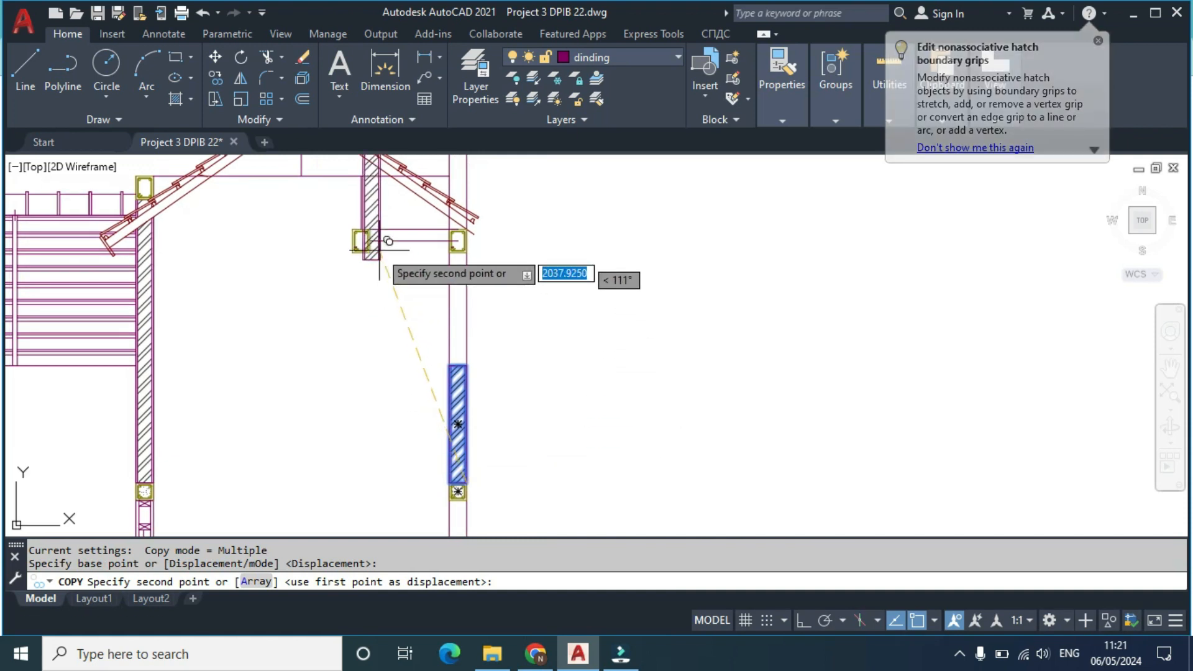
scroll(380, 250, up, 6)
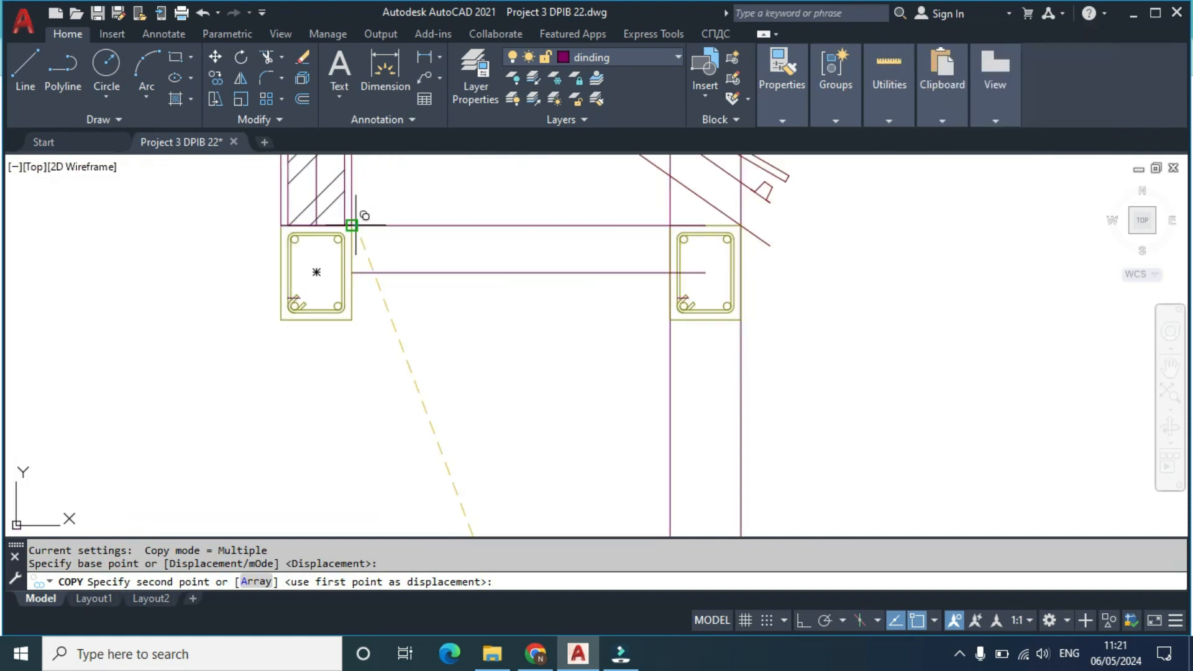
click(356, 225)
middle_drag(355, 225, 368, 461)
key(Escape)
scroll(370, 230, down, 2)
middle_drag(370, 235, 403, 425)
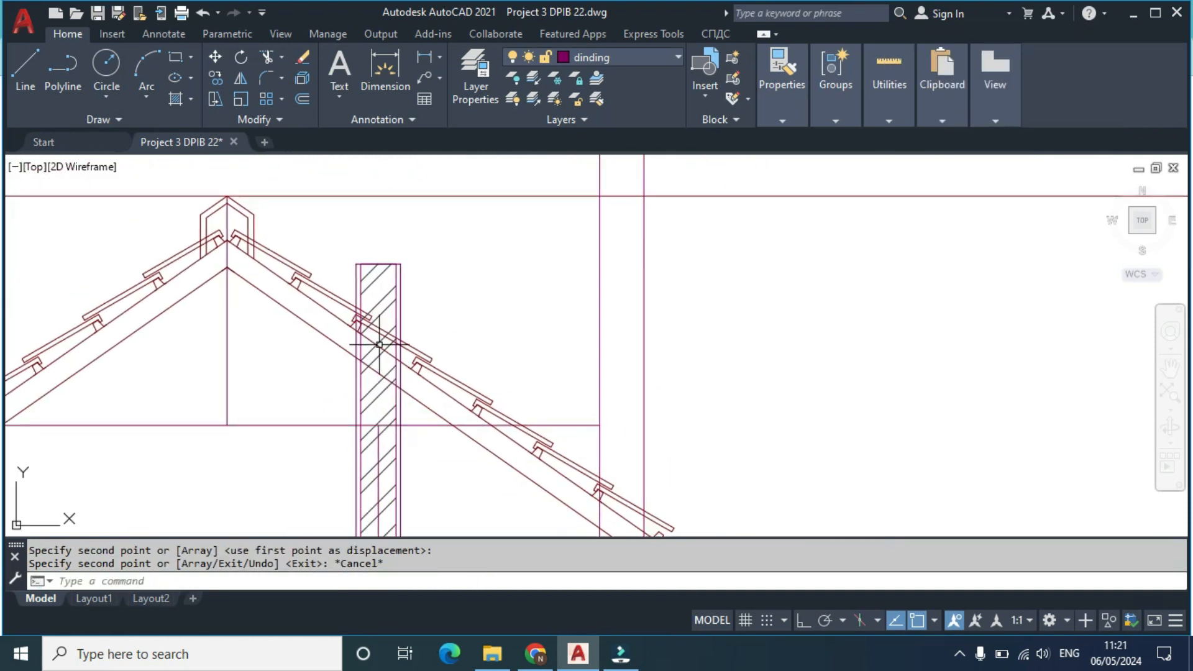
Step: Stretch the top of the hatched wall on the inner beam 500 downward so it ends at the wall's former midpoint
scroll(400, 293, up, 2)
click(412, 281)
click(360, 235)
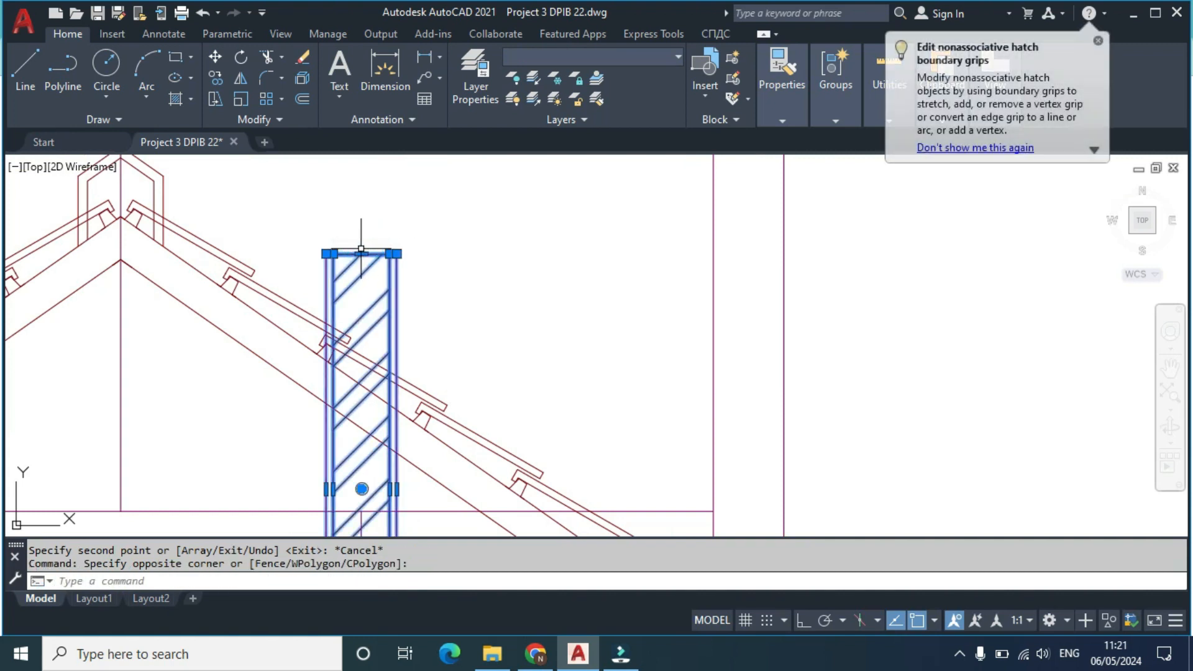
click(362, 253)
middle_drag(348, 491, 363, 386)
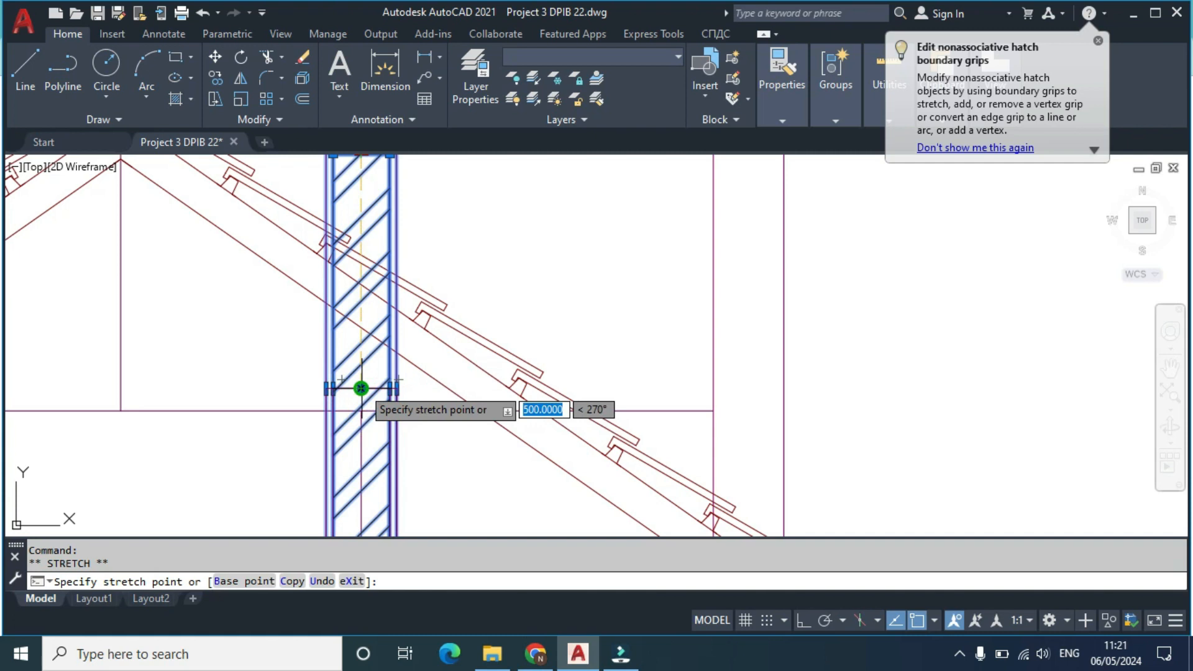
scroll(361, 389, down, 3)
scroll(373, 360, up, 1)
key(Escape)
scroll(400, 303, up, 3)
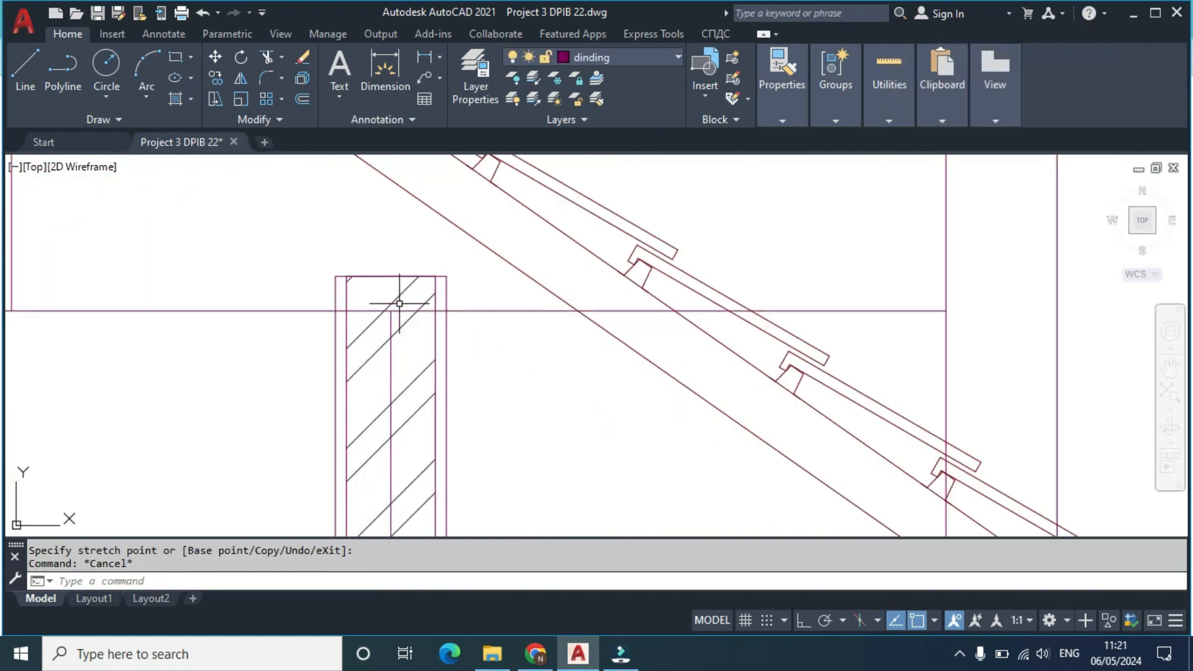
Step: Erase the horizontal line crossing the inner wall and the vertical line below the roof ridge
click(458, 309)
click(178, 296)
scroll(150, 307, down, 3)
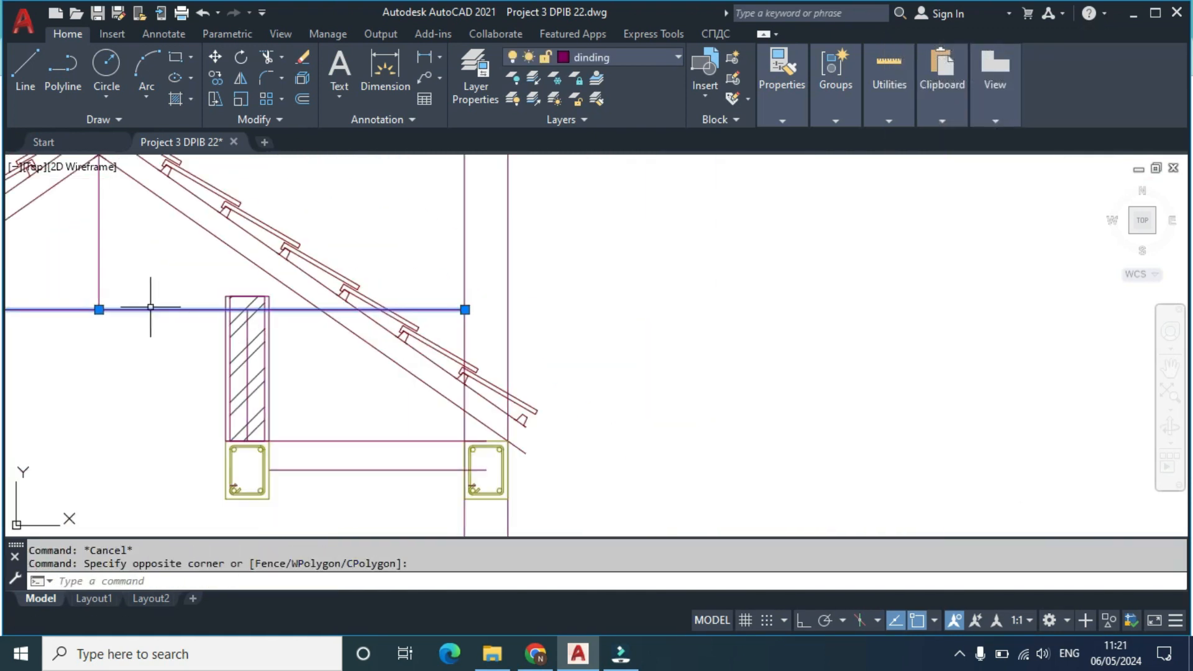
click(74, 256)
middle_drag(163, 302, 354, 322)
scroll(426, 311, up, 2)
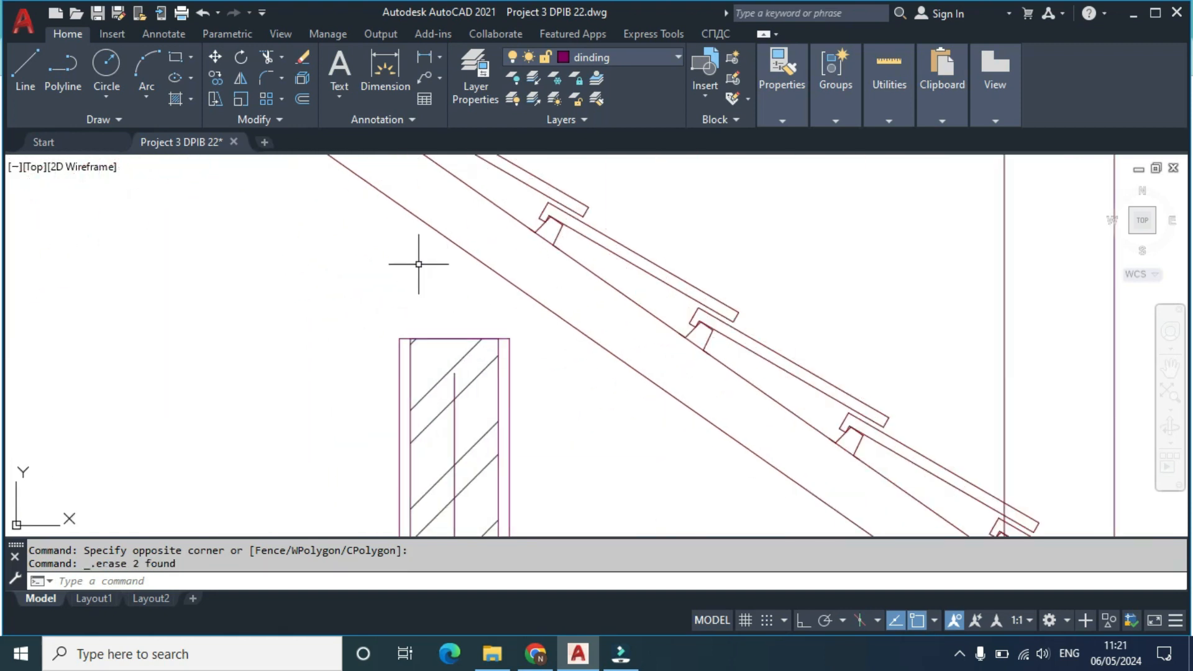
Step: Measure the width of the C-channel on top of the wall in the reference section, using a temporary line along its base
scroll(445, 246, down, 8)
scroll(121, 352, up, 4)
scroll(122, 351, down, 4)
middle_drag(145, 390, 487, 291)
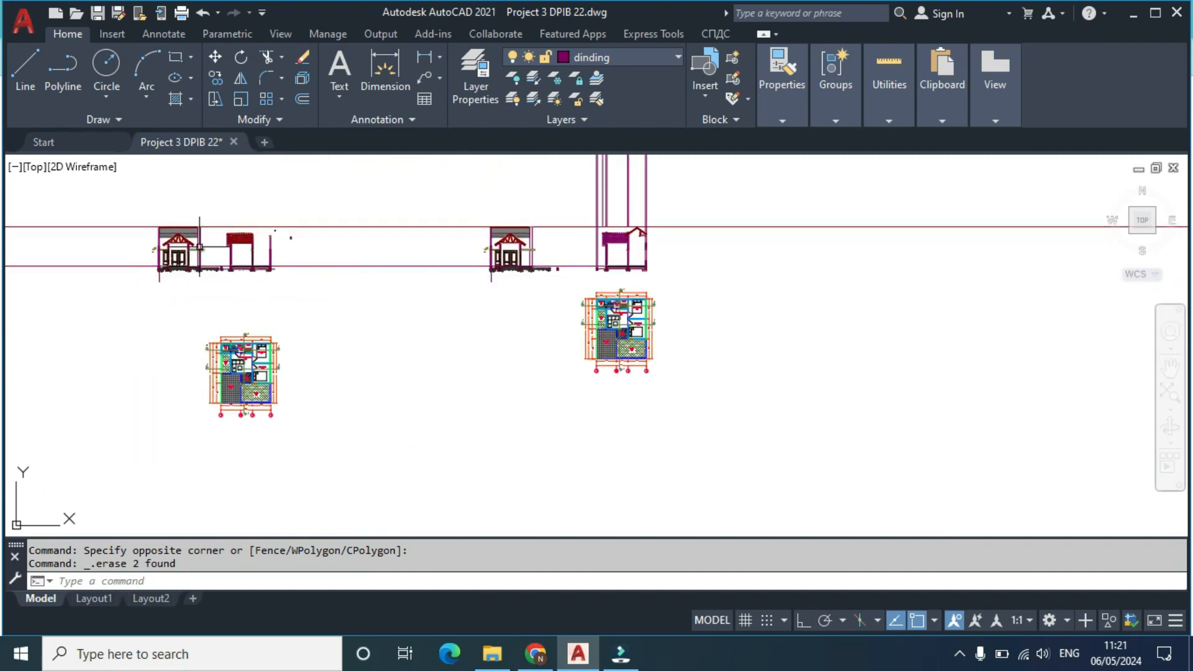
middle_drag(139, 323, 453, 290)
scroll(418, 298, down, 3)
scroll(131, 272, up, 4)
scroll(110, 281, up, 8)
scroll(174, 281, up, 2)
middle_drag(205, 318, 294, 440)
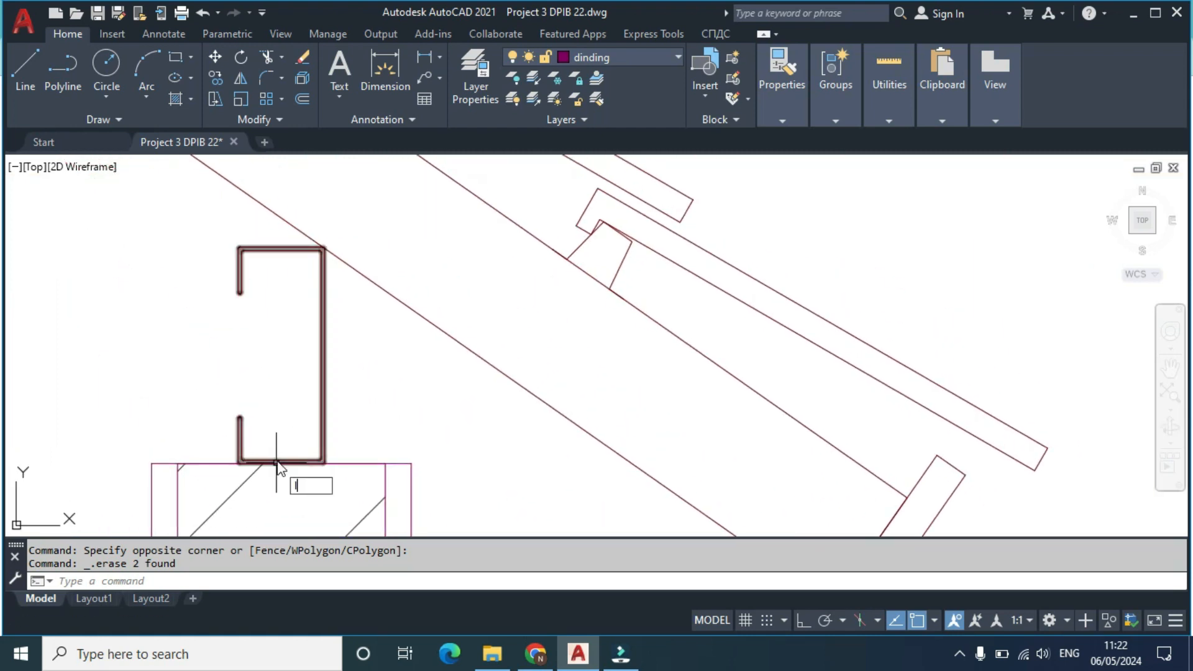
key(Return)
scroll(261, 462, up, 4)
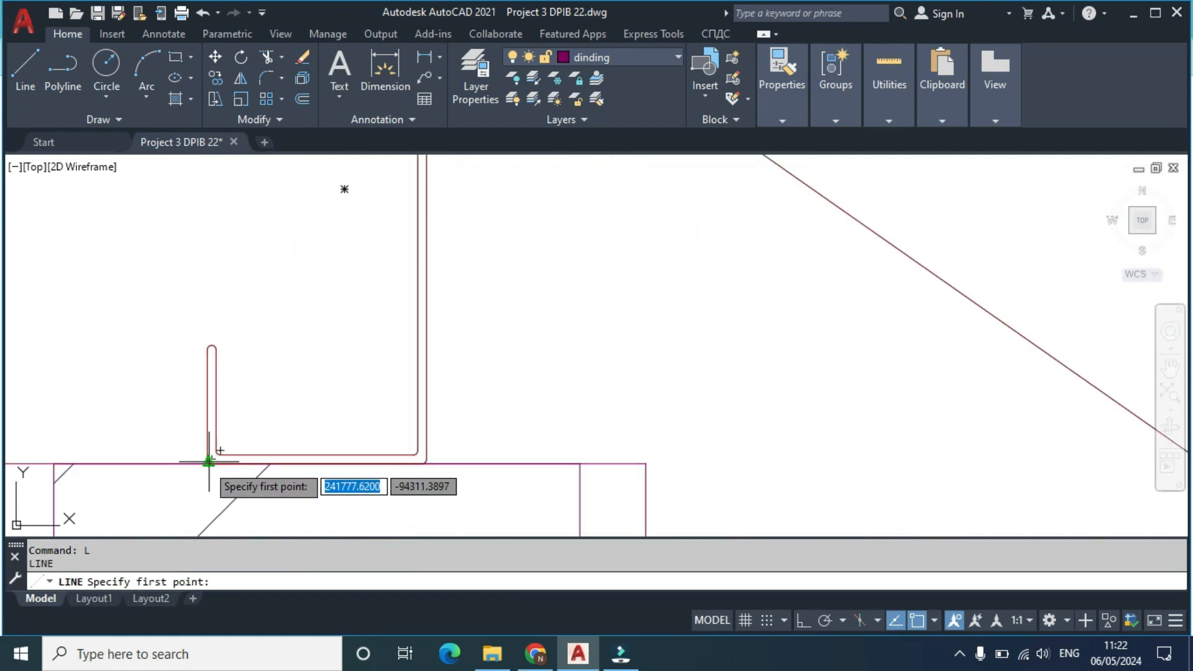
click(209, 462)
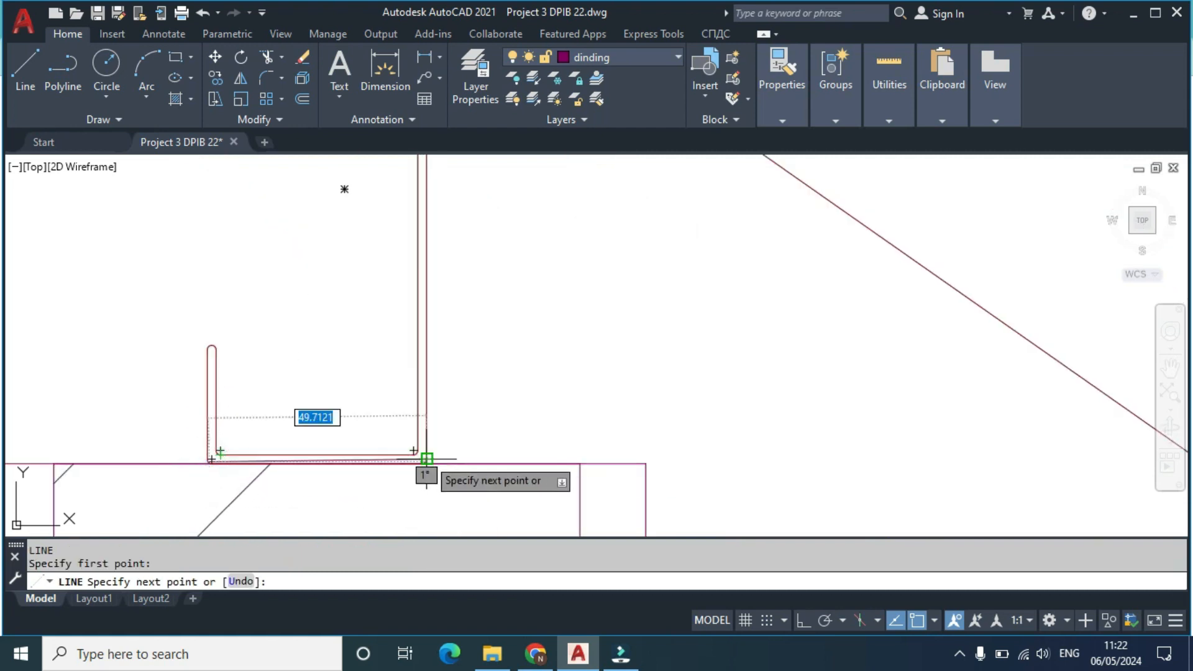
scroll(421, 463, down, 4)
scroll(418, 441, up, 3)
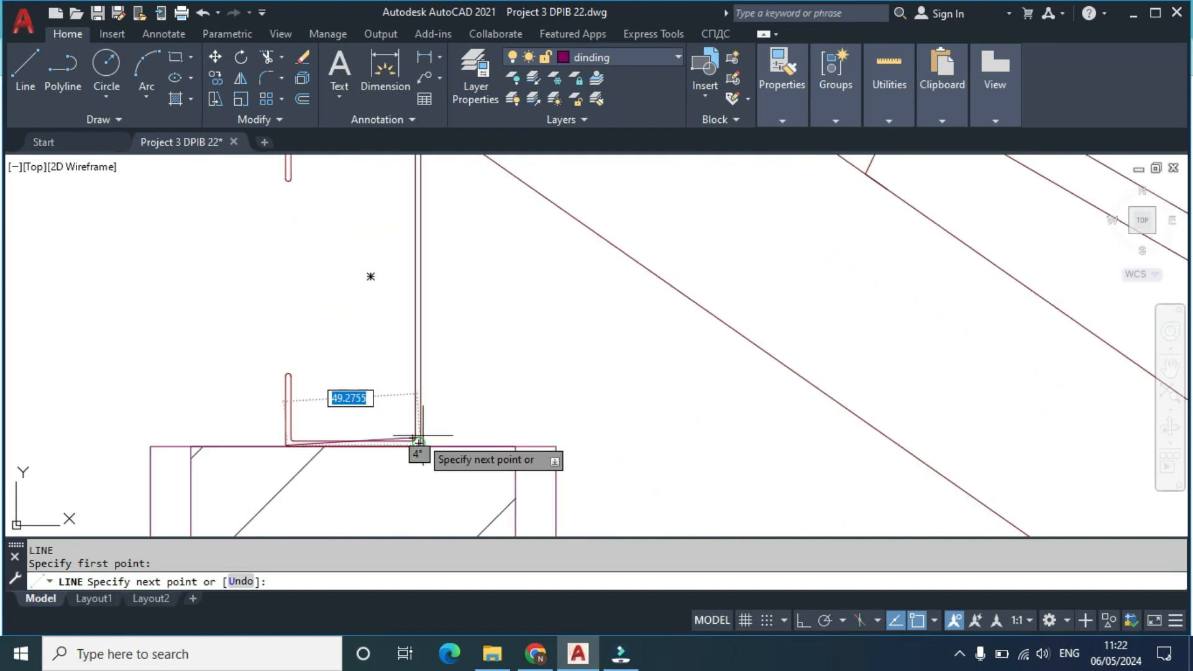
key(Return)
scroll(441, 466, up, 2)
Step: Measure the height of the reference C-channel with a temporary vertical line from its base to its upper flange
key(Return)
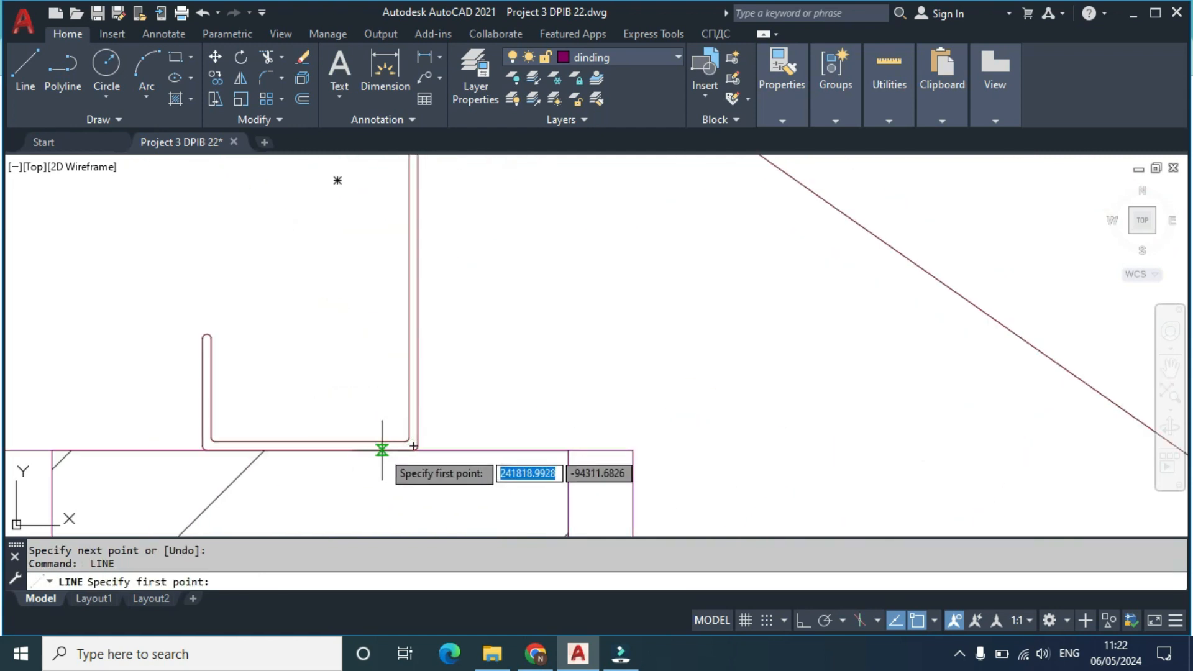
click(381, 450)
middle_drag(372, 318, 389, 456)
scroll(390, 456, down, 5)
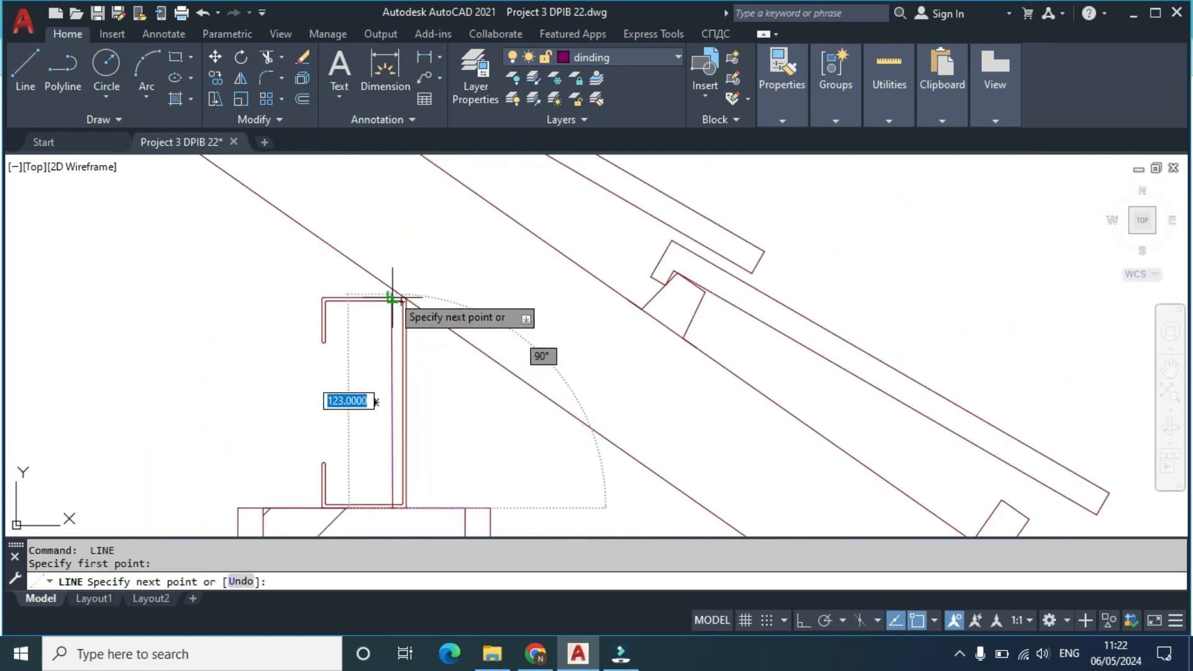
scroll(391, 298, up, 2)
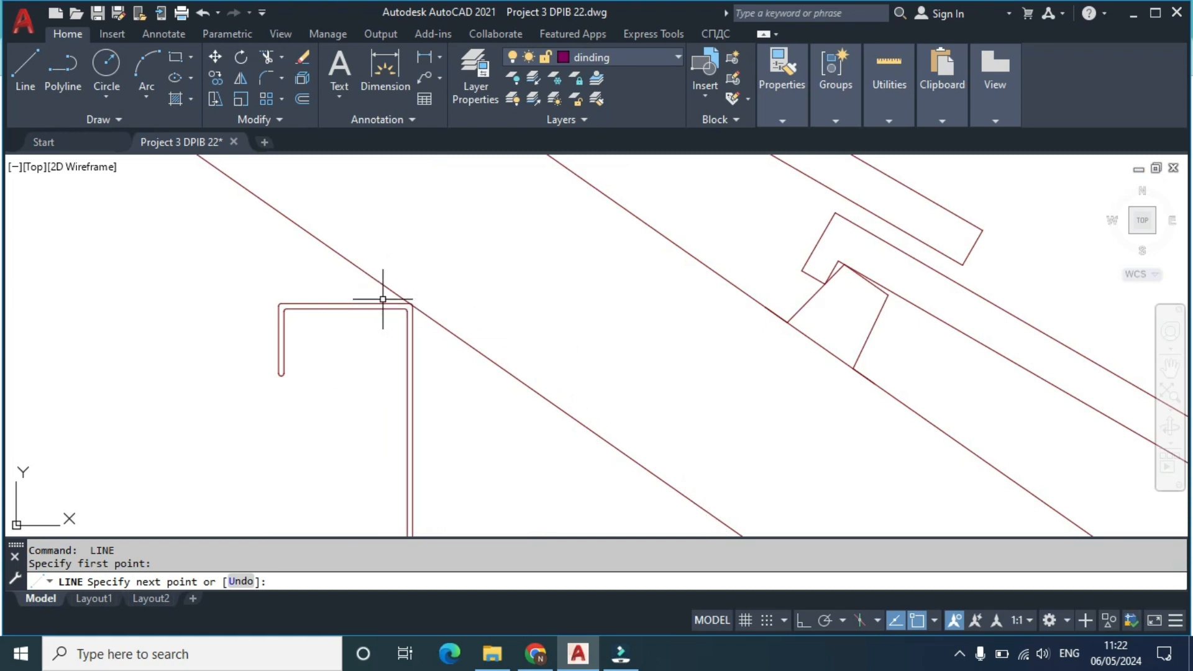
key(Return)
Step: Return to the new section and view the area beneath the roof around the shortened inner wall
scroll(388, 301, down, 8)
middle_drag(723, 405, 419, 330)
middle_drag(793, 328, 299, 361)
scroll(342, 380, down, 6)
middle_drag(675, 401, 292, 372)
scroll(746, 339, up, 8)
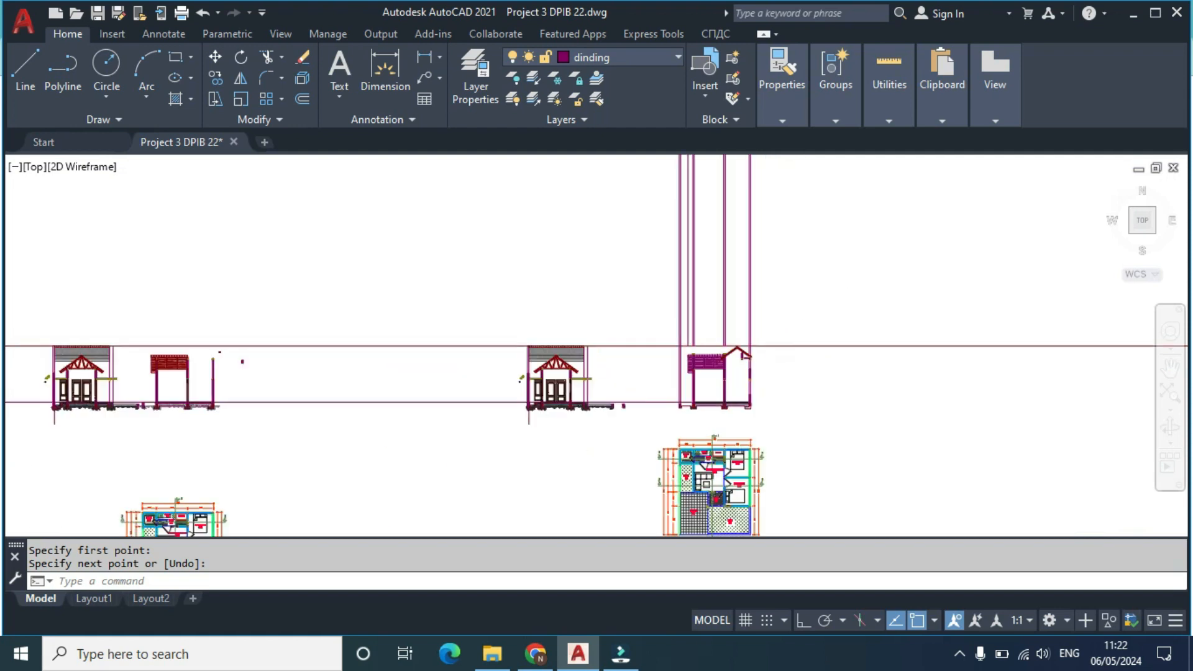
scroll(733, 342, down, 4)
scroll(755, 341, up, 4)
scroll(759, 339, up, 7)
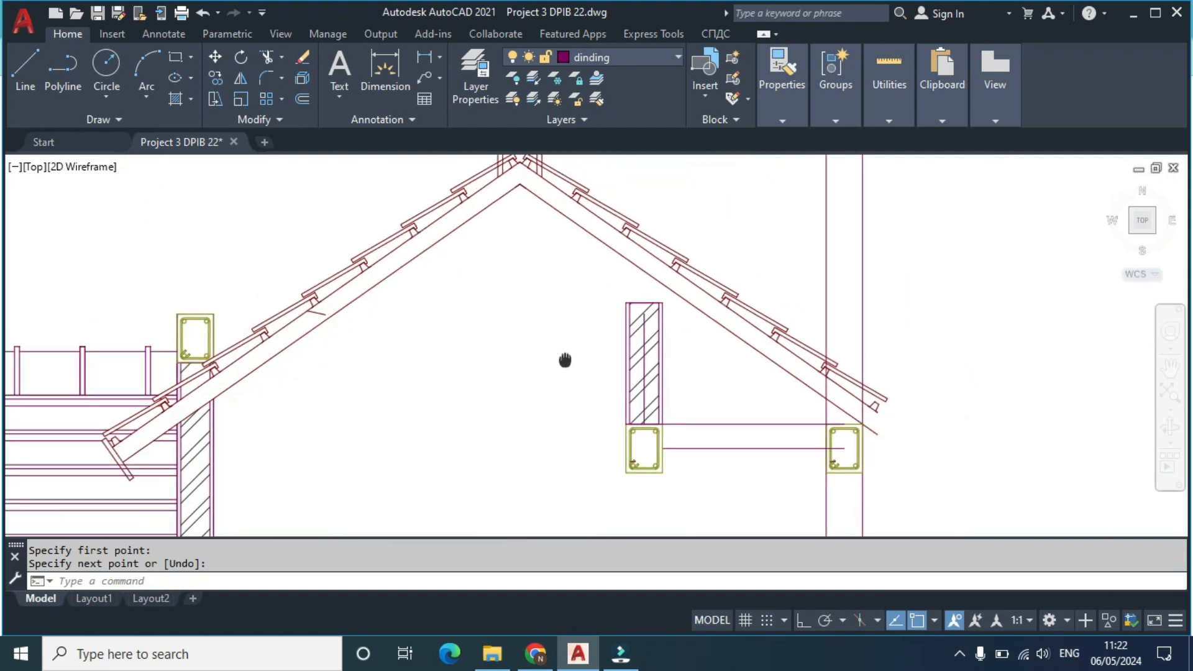
text(l)
key(Return)
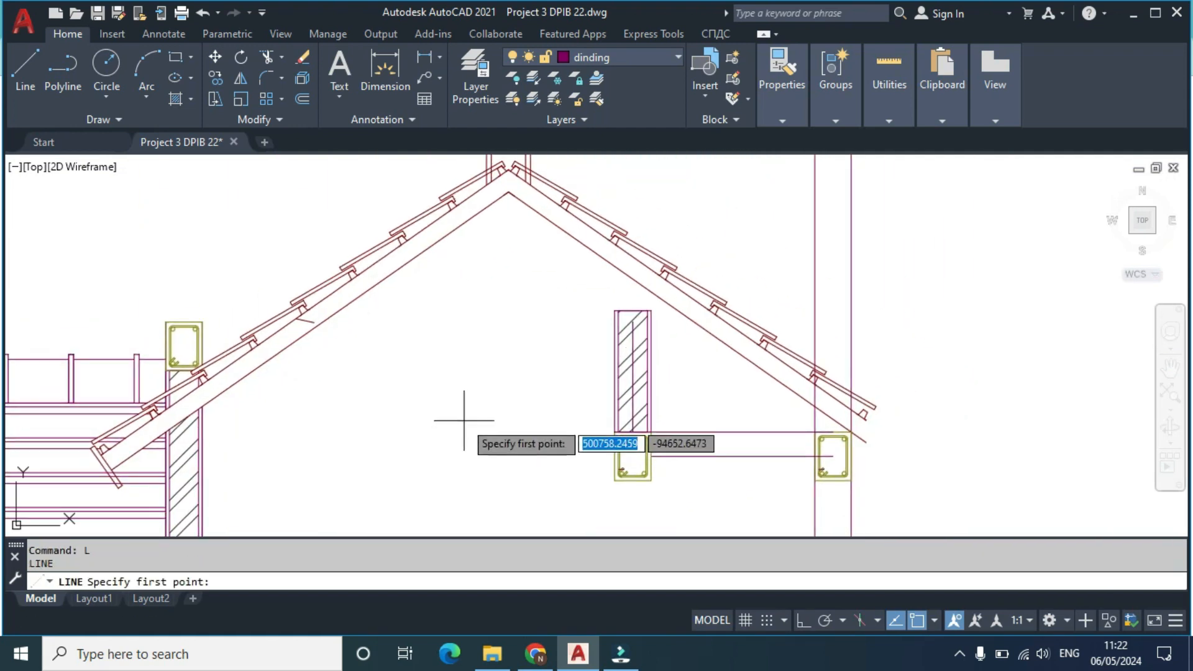
key(Escape)
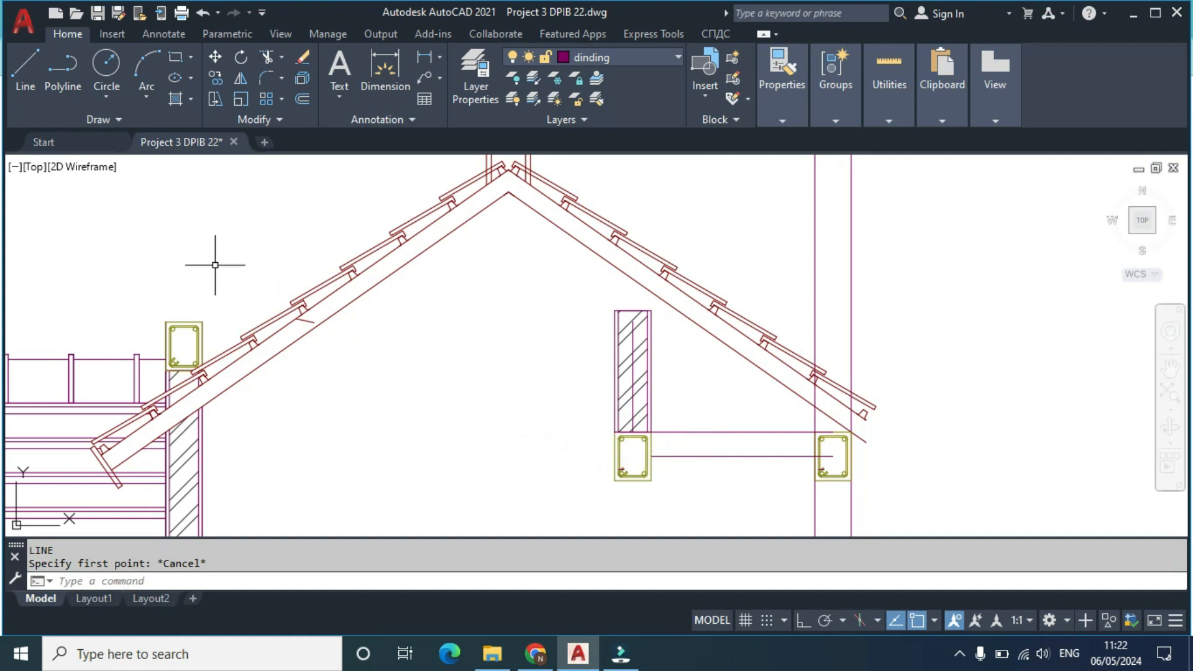
Step: Draw an orthogonal polyline in the free space under the roof: 50 right, 126 up, 50 left and 25 down
click(69, 60)
scroll(456, 377, up, 2)
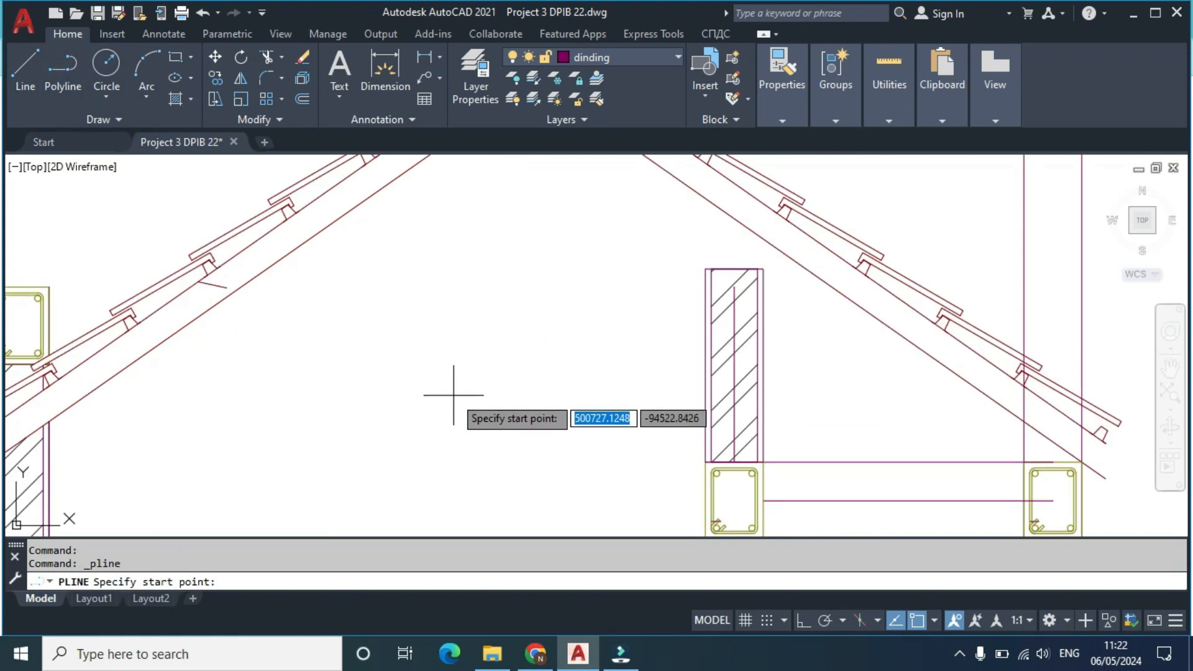
click(460, 409)
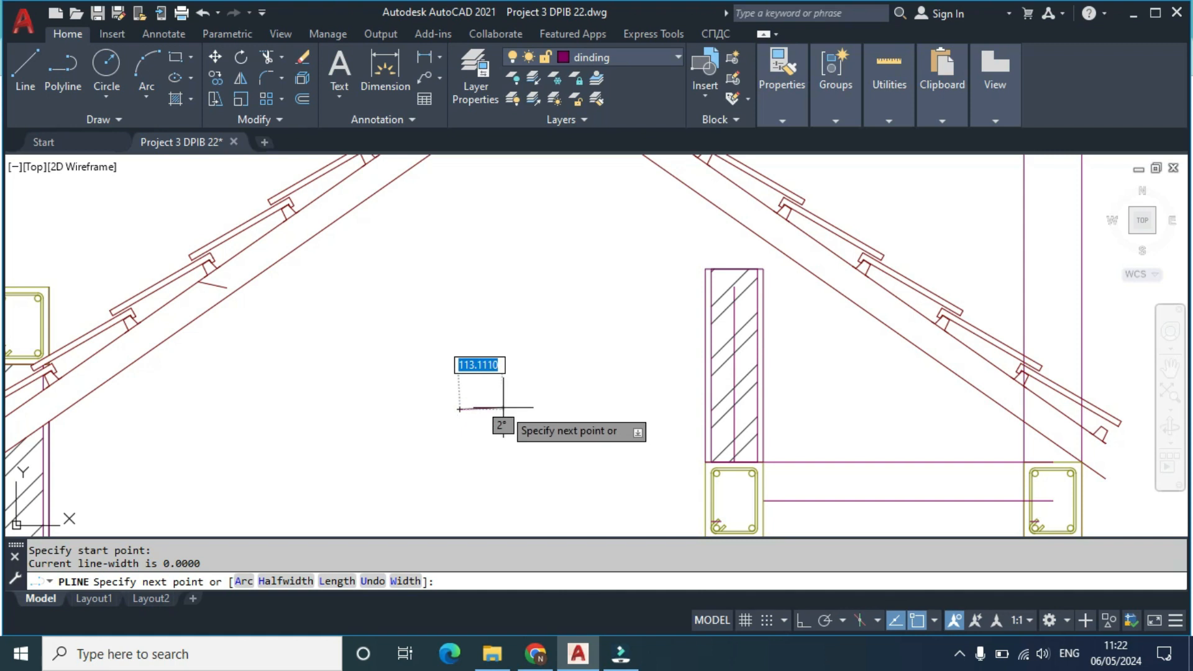
scroll(495, 413, up, 4)
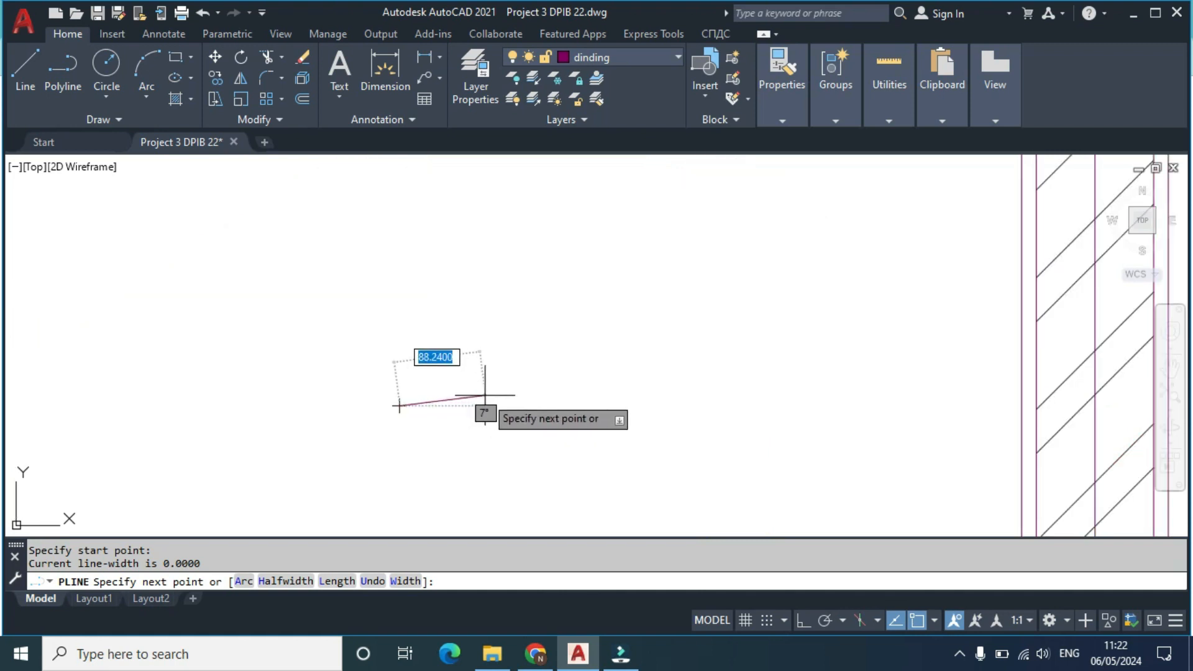
key(F8)
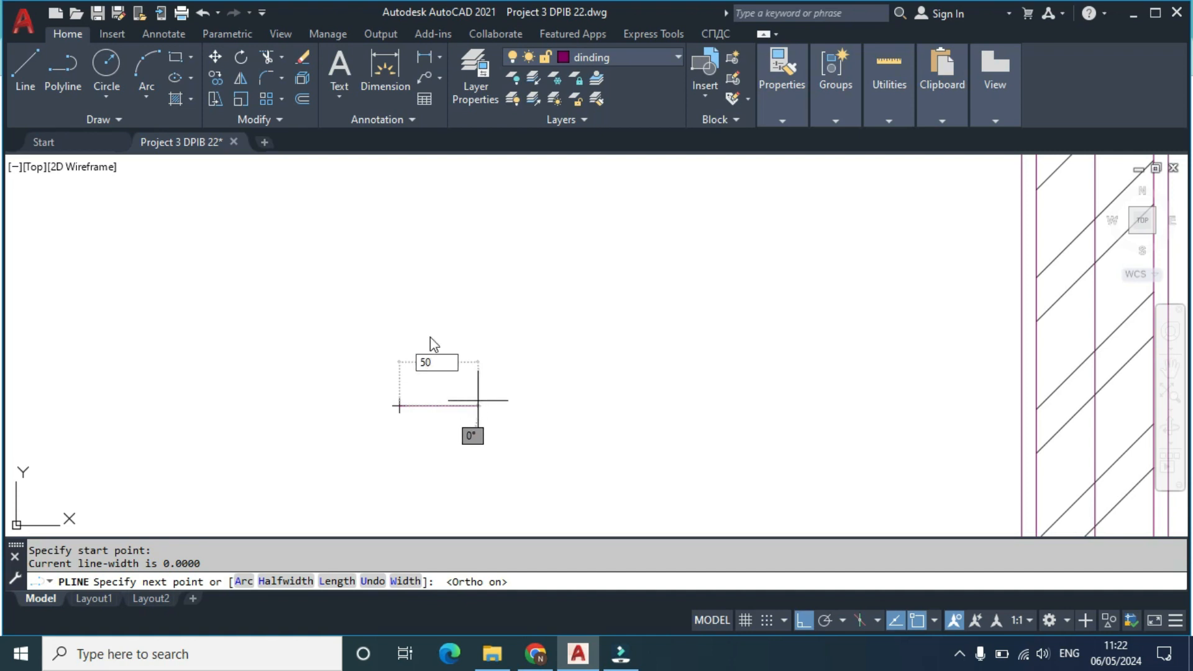
key(Return)
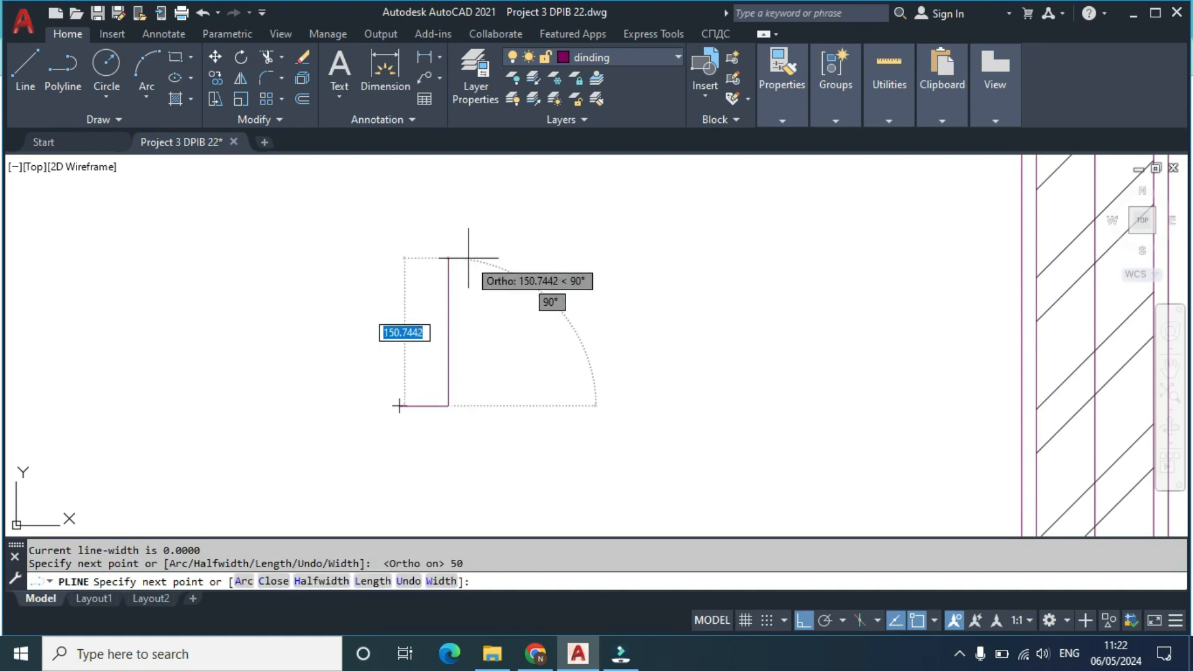
text(126)
key(Return)
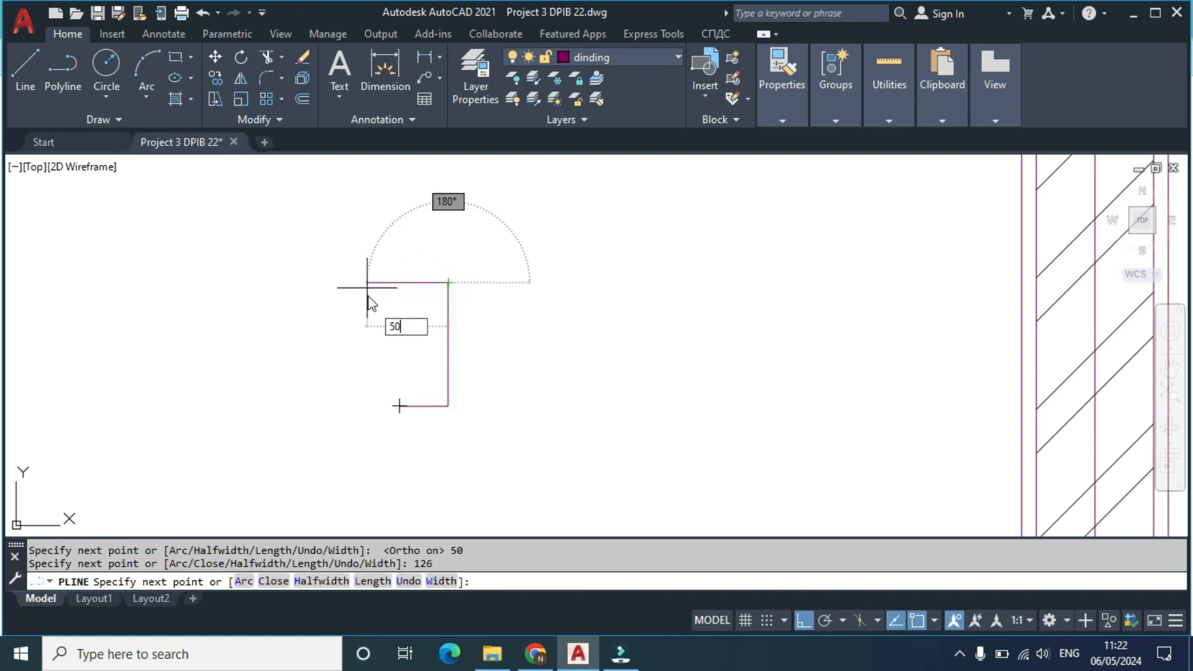
key(Return)
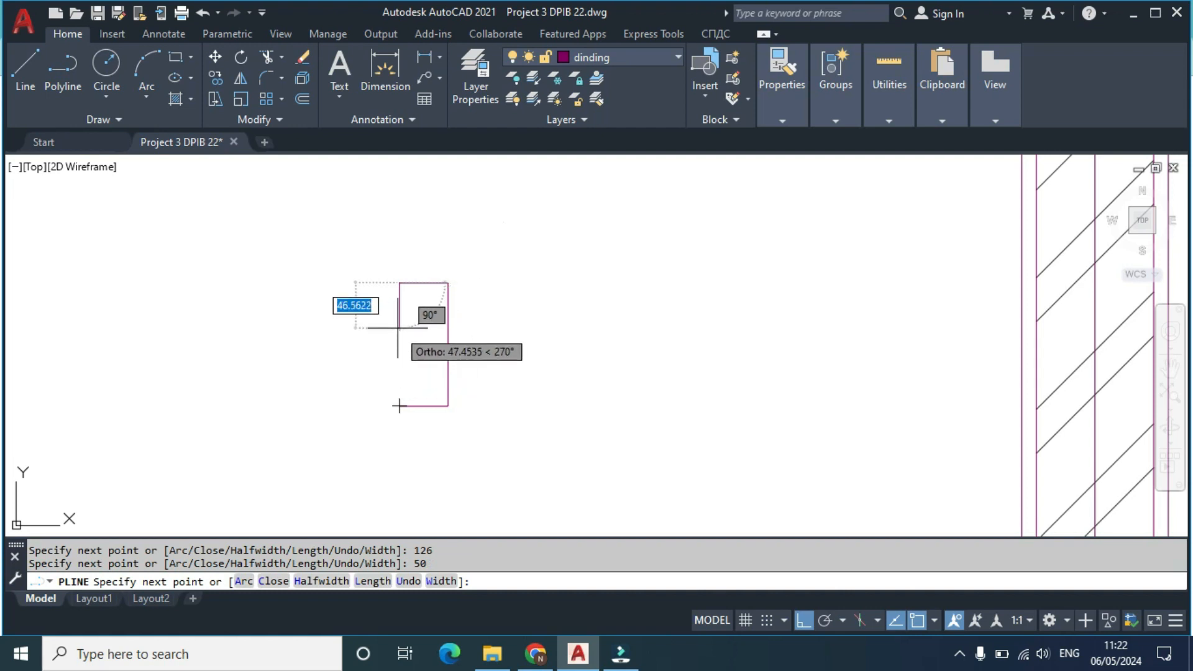
scroll(399, 320, up, 2)
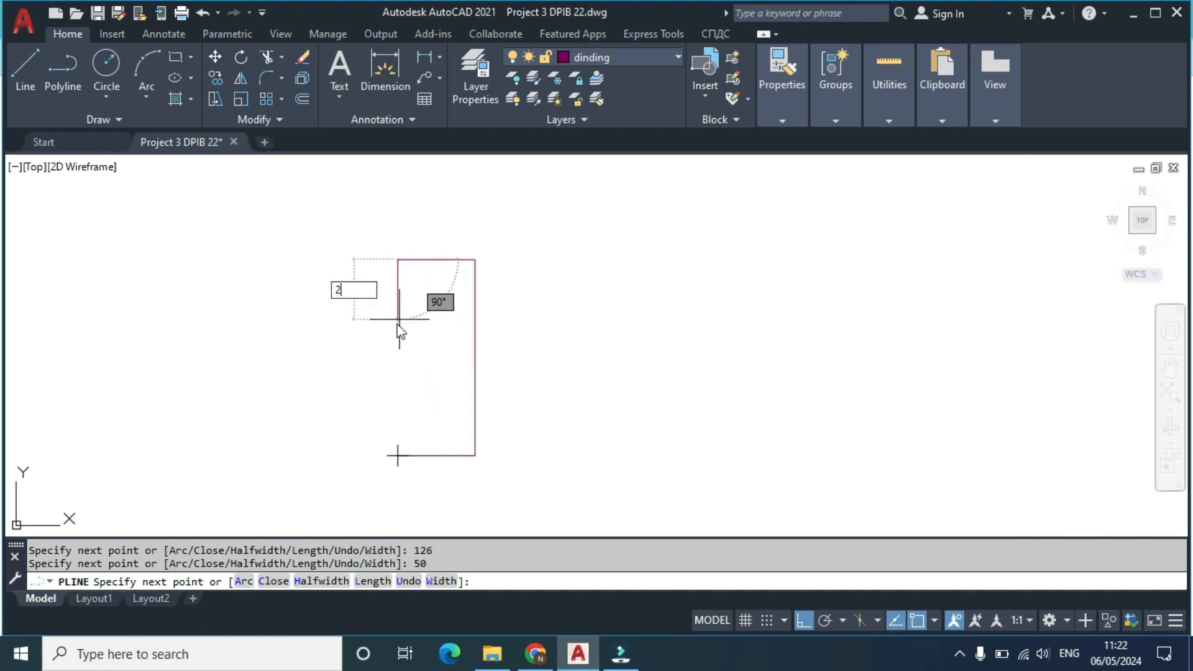
key(Return)
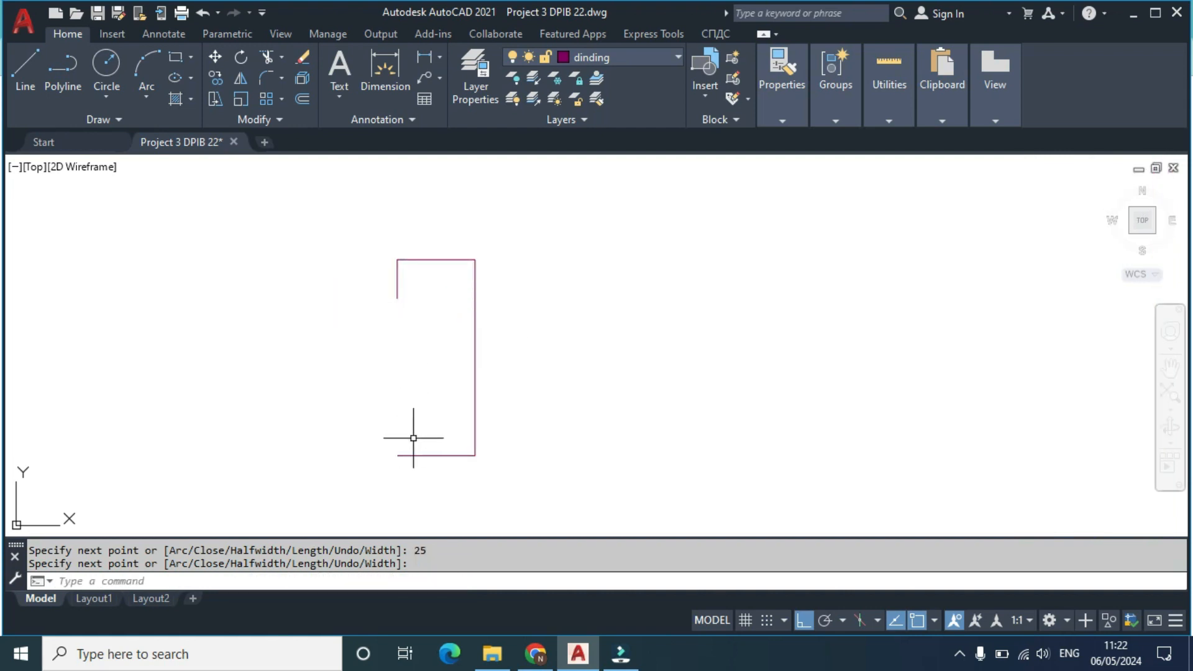
key(Return)
Step: Draw a 25 line upward from the polyline's free lower end to form the channel's lower lip
text(l)
key(Return)
click(398, 456)
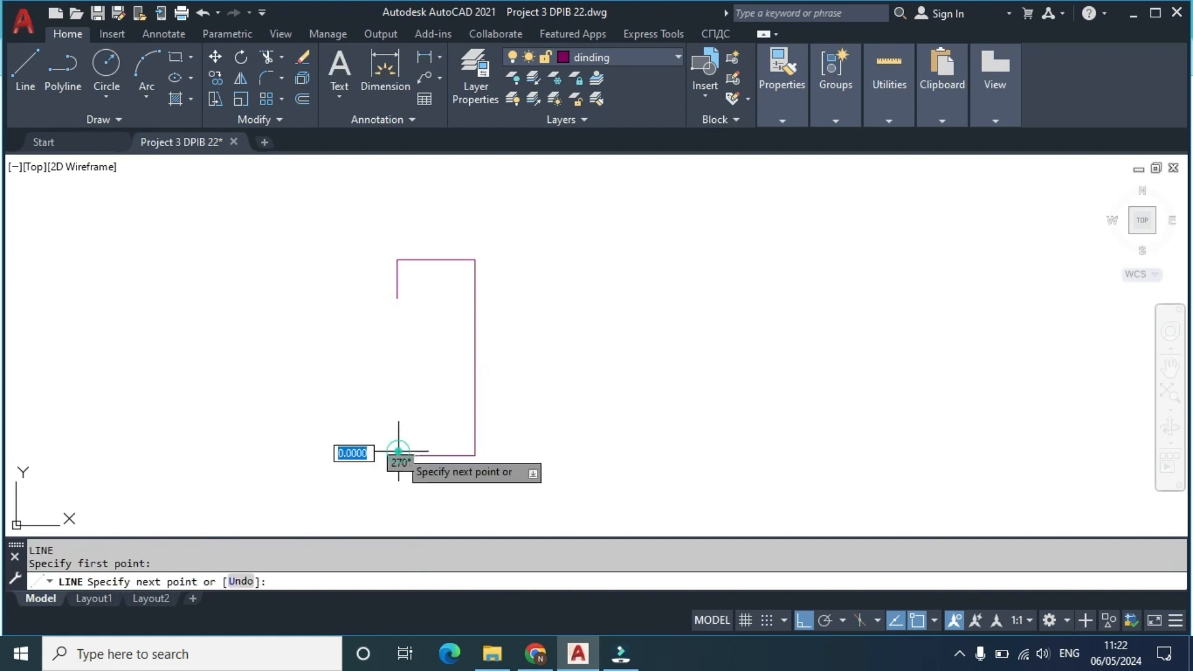
text(25)
key(Return)
key(Escape)
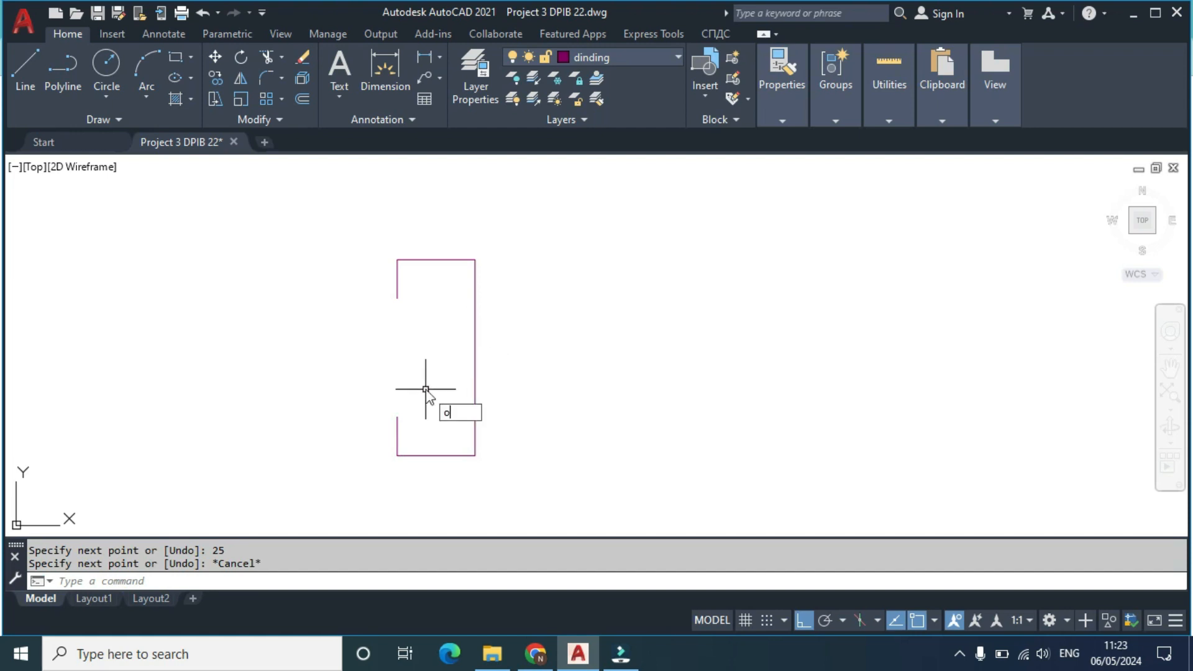
Step: Offset the channel polyline and the lower lip line inward by 2
key(Return)
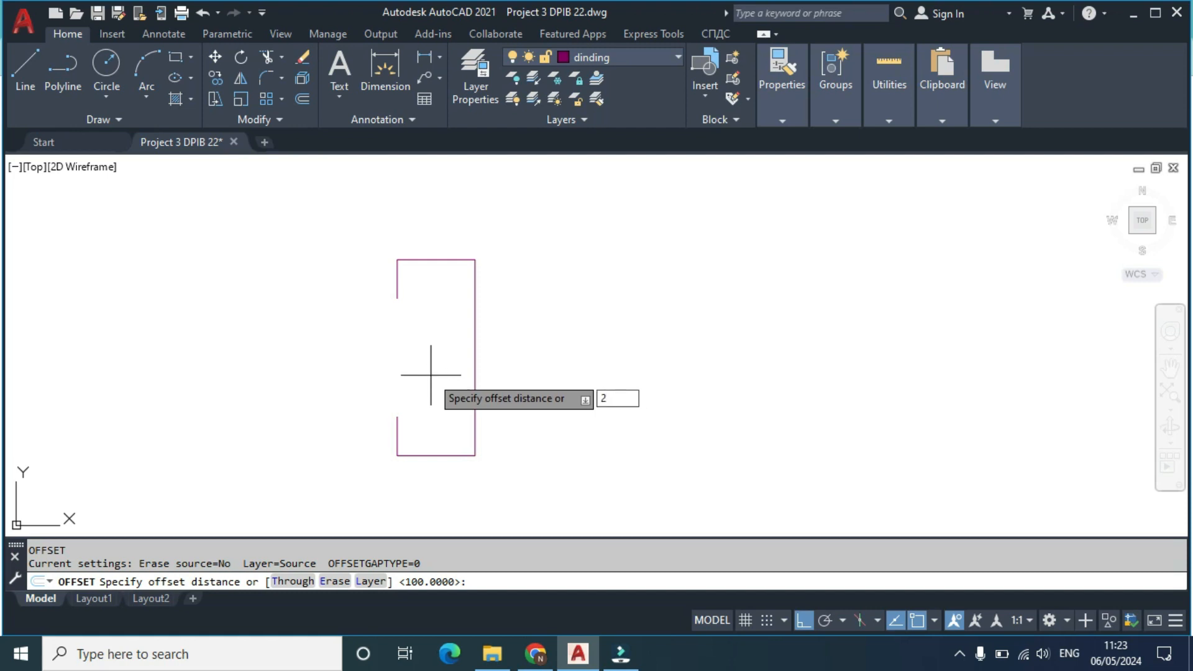
key(Return)
click(398, 293)
click(430, 311)
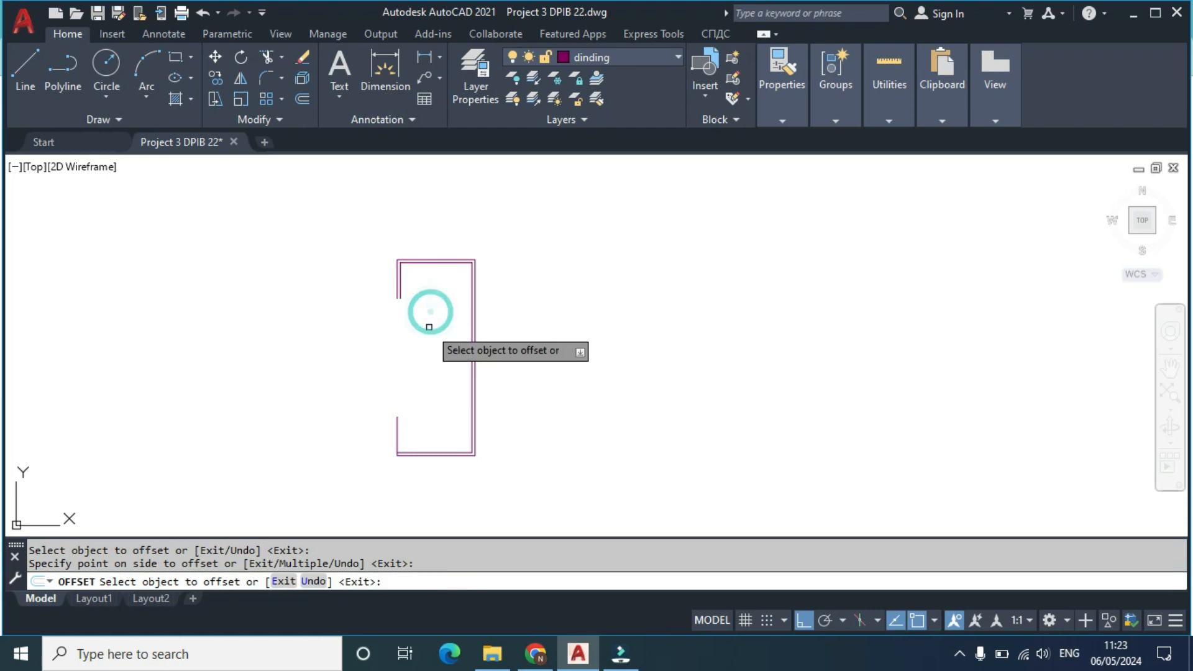
click(397, 431)
click(429, 430)
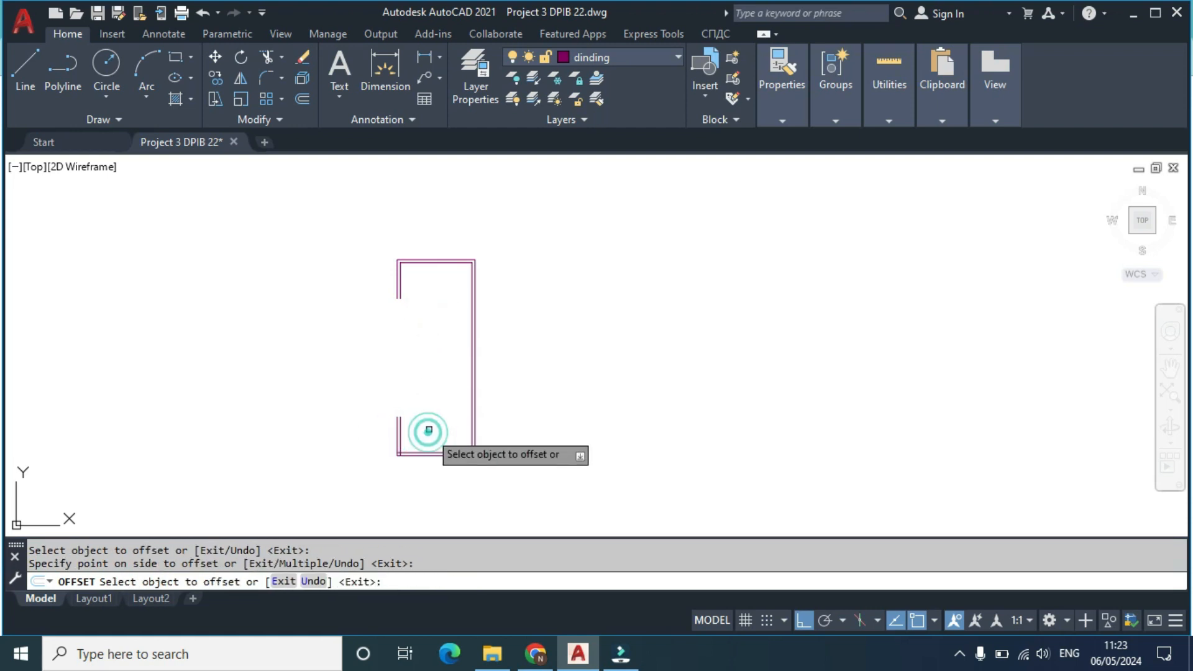
key(Return)
Step: Close the open end of the channel's lower lip with a short line between its two parallel edges
scroll(420, 406, up, 2)
text(l)
key(Return)
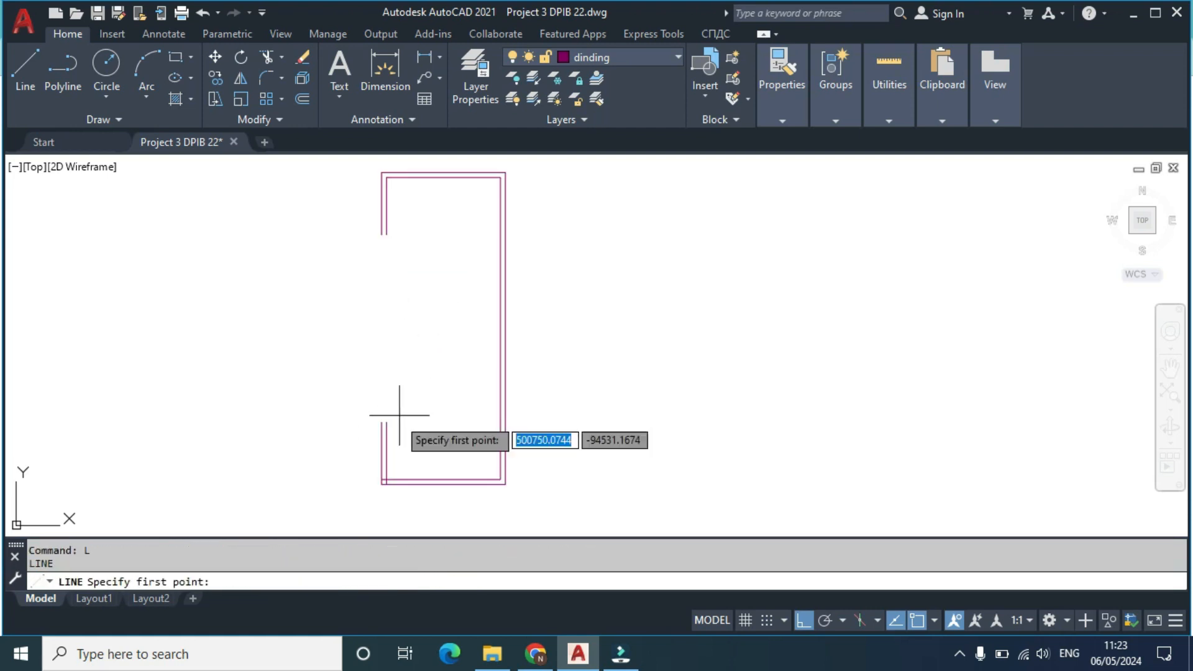
scroll(382, 418, up, 2)
click(381, 422)
click(374, 423)
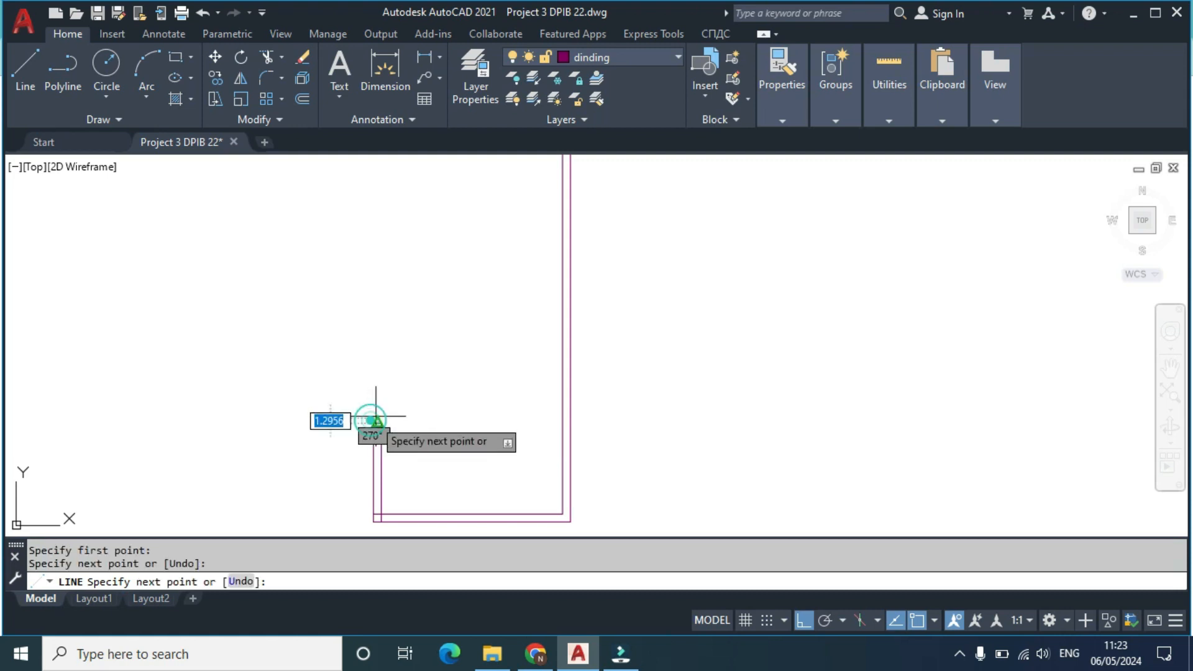
key(Return)
Step: Close the open end of the channel's upper lip with a short line between its two parallel edges
scroll(370, 270, down, 3)
scroll(385, 287, up, 2)
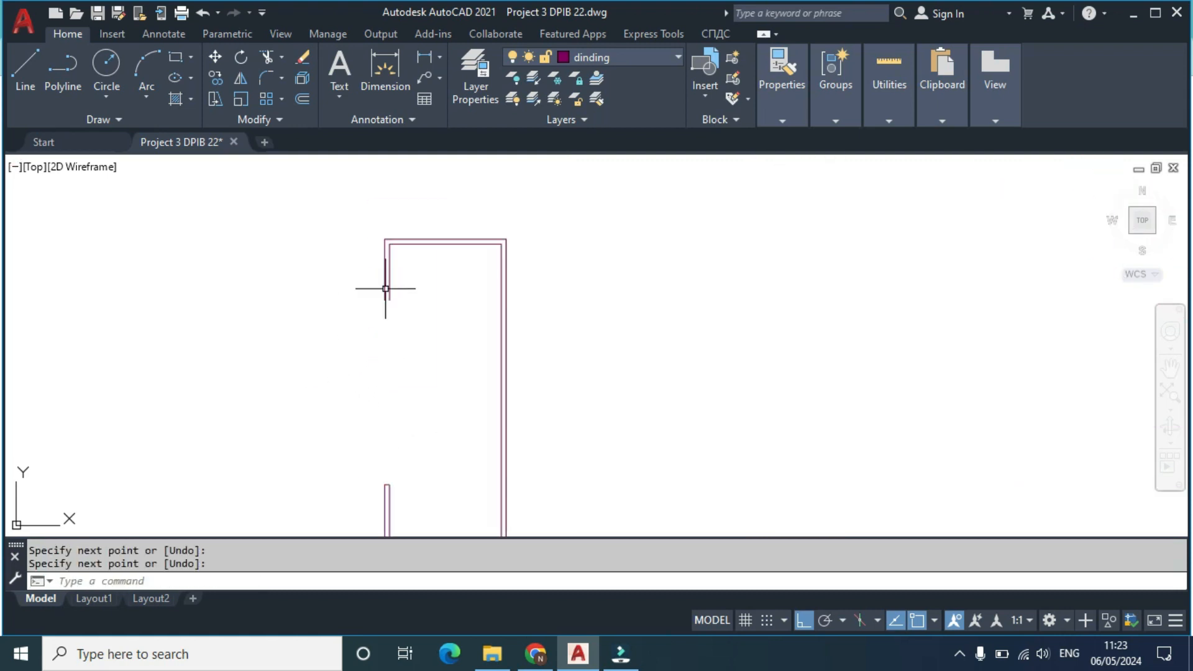
key(Return)
scroll(386, 292, up, 1)
click(386, 312)
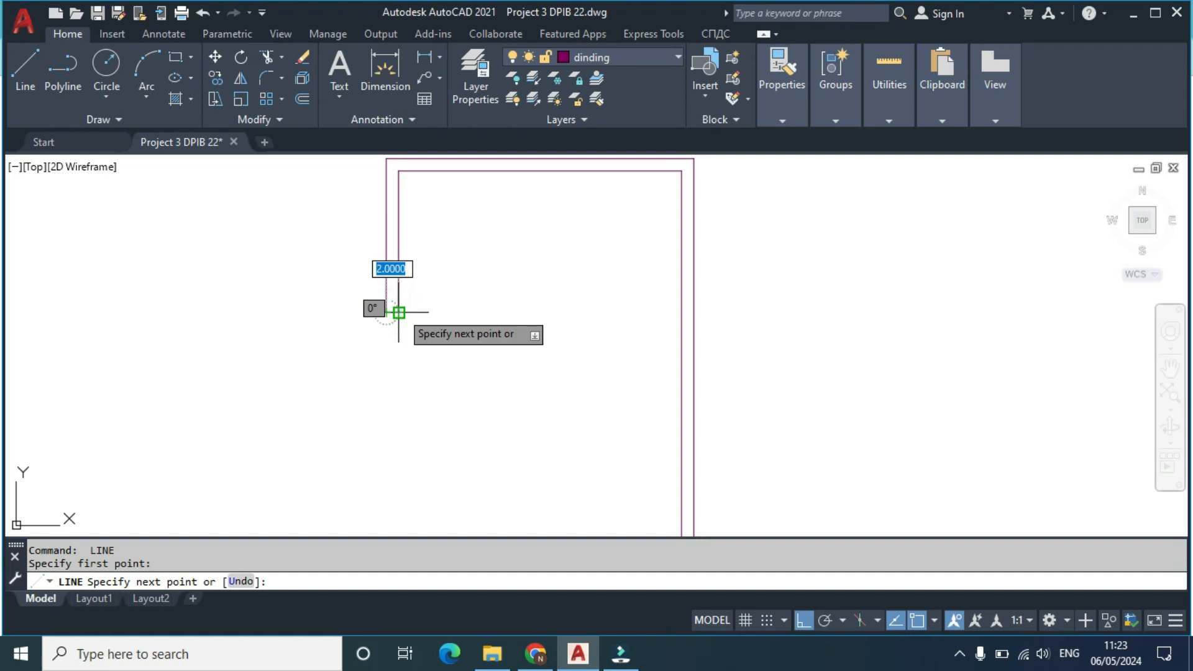
key(Escape)
Step: Trim the overlapping line ends at the corner of the channel's lower lip
scroll(449, 309, down, 6)
scroll(431, 379, up, 4)
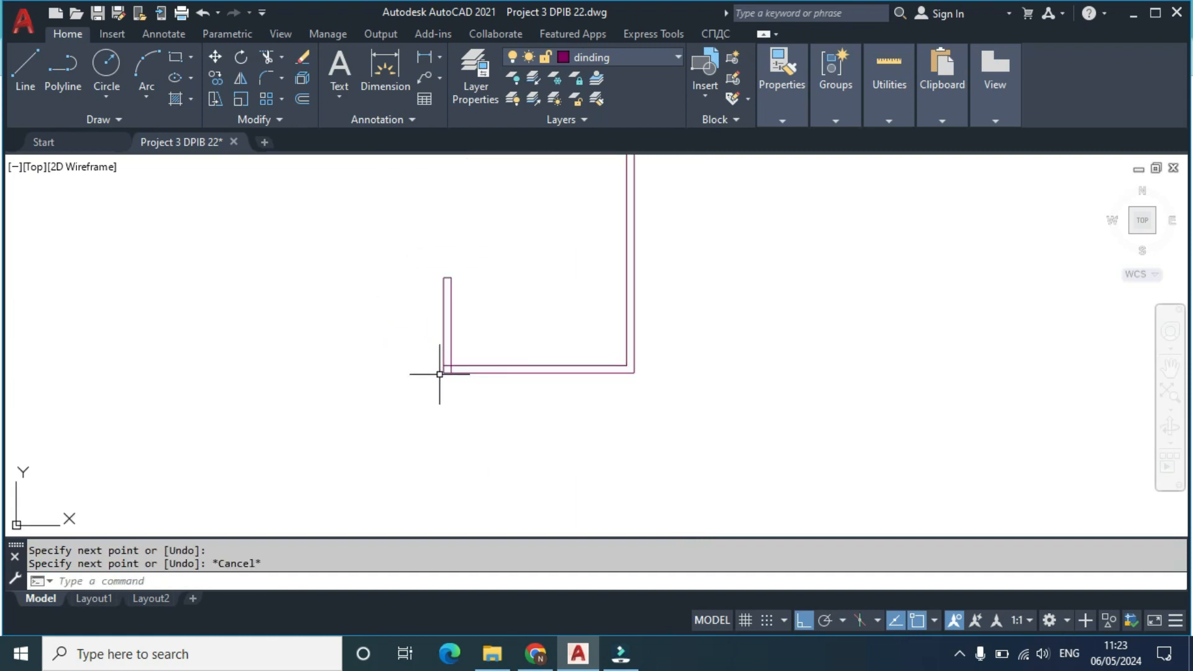
text(tr)
key(Return)
scroll(439, 373, up, 4)
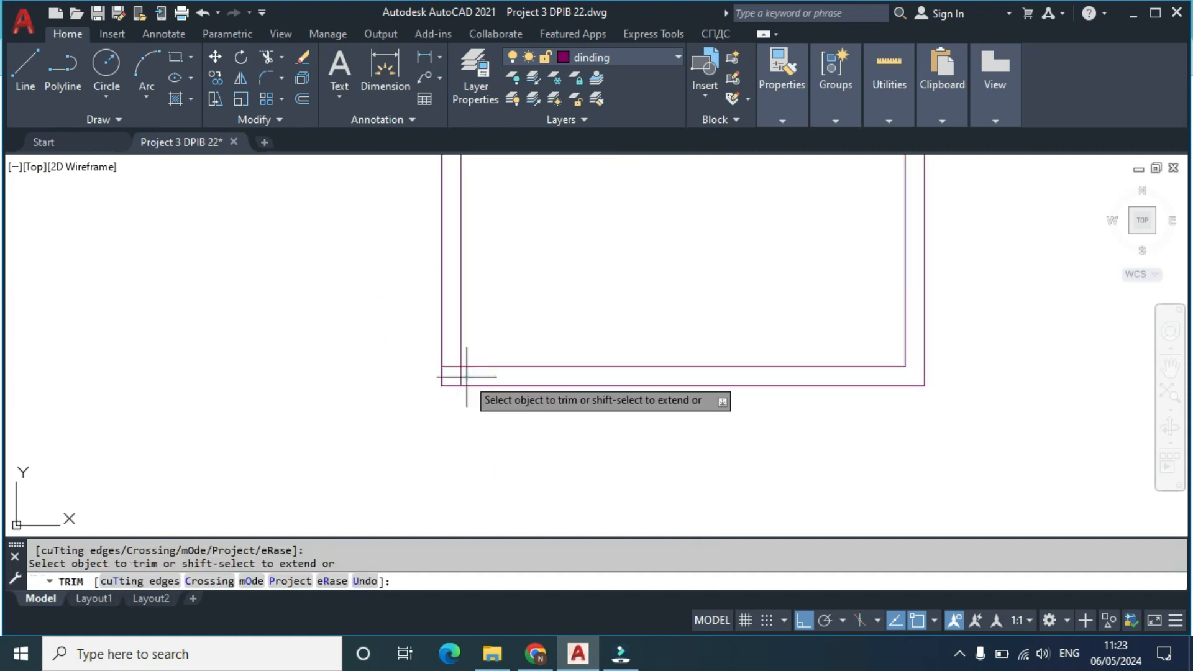
key(Escape)
Step: Move the whole C-channel by the midpoint of its base onto the midpoint of the hatched wall's top edge
scroll(431, 256, down, 8)
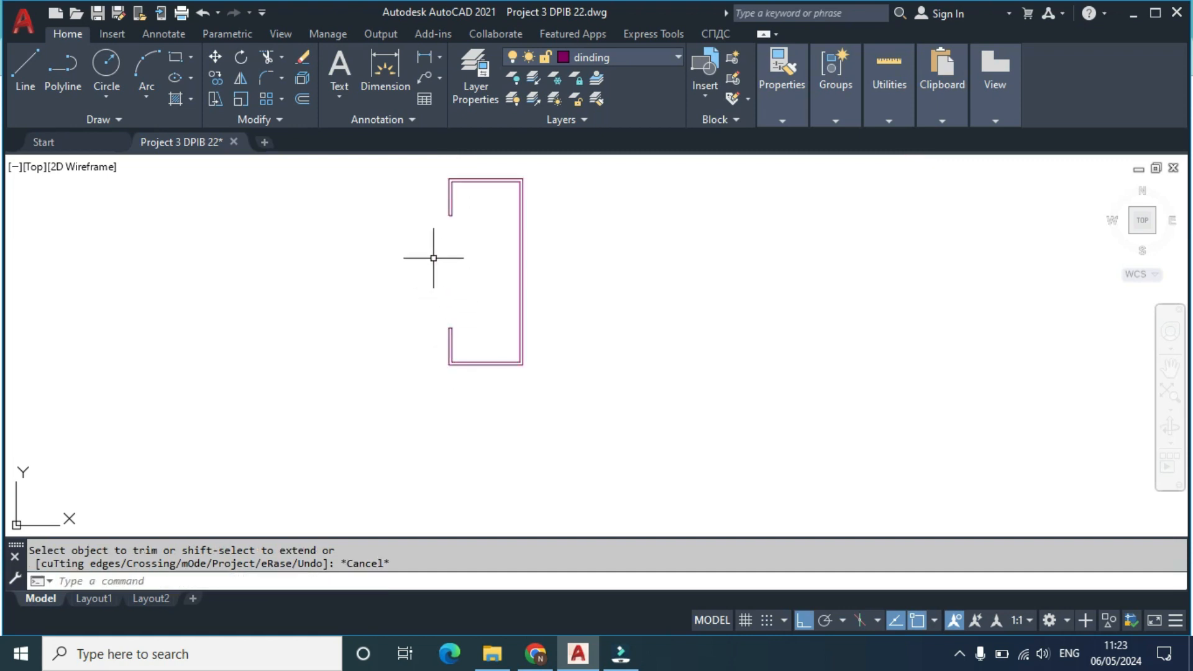
click(418, 197)
click(490, 339)
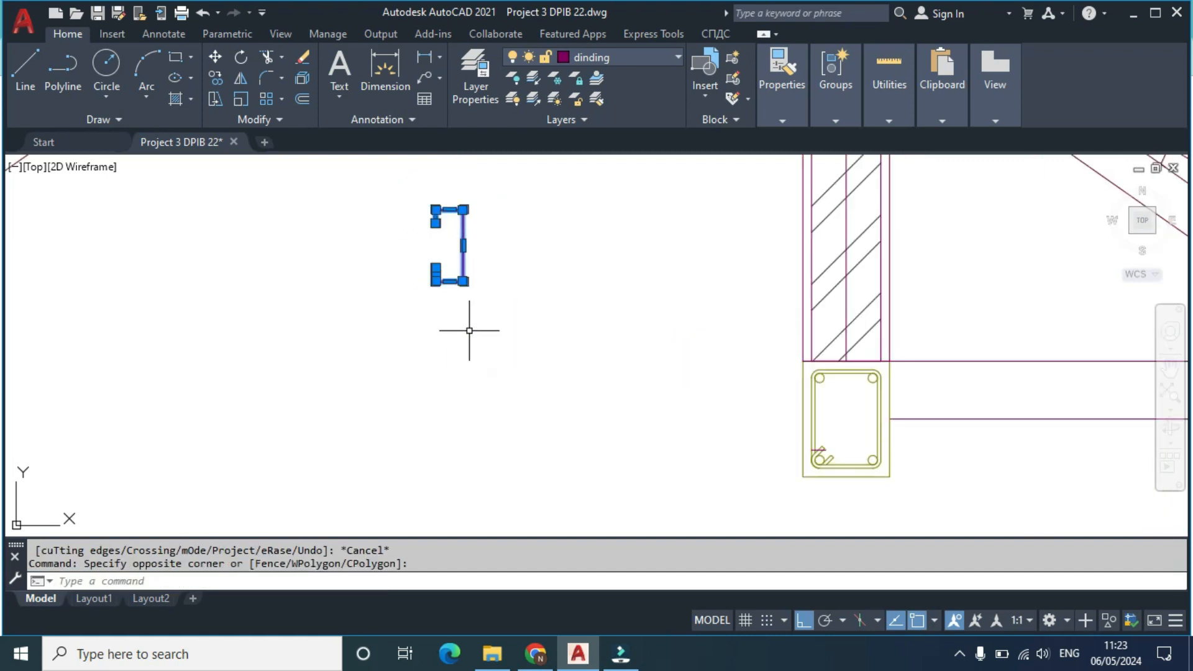
text(m)
key(Return)
scroll(448, 280, up, 6)
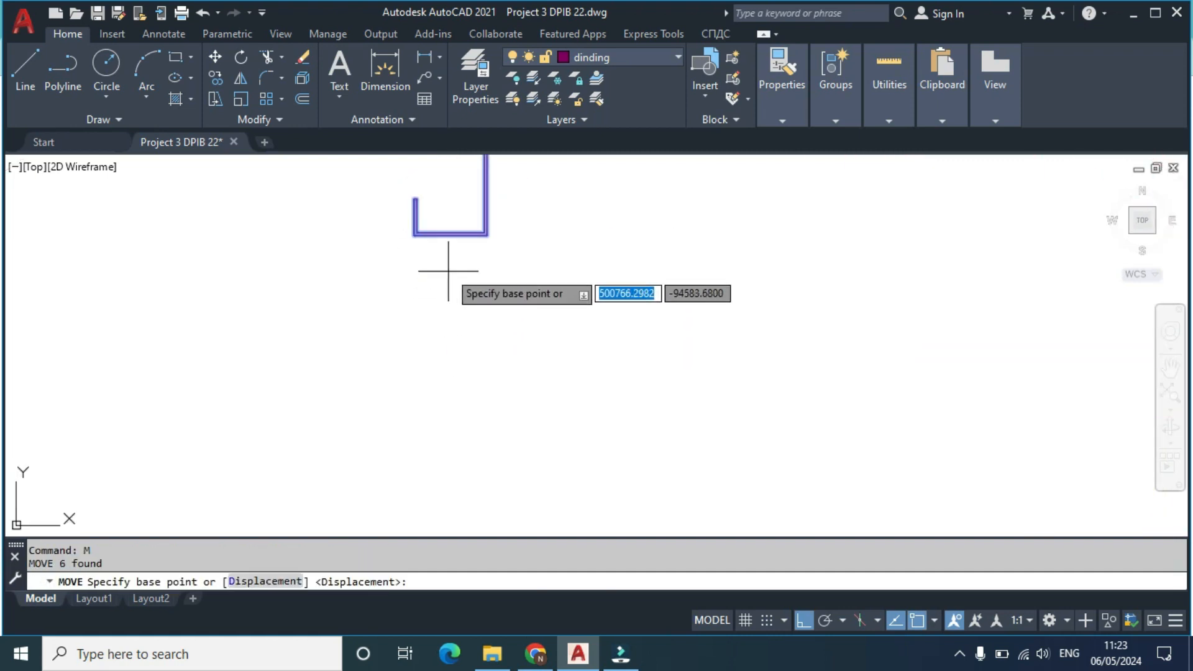
click(438, 228)
scroll(557, 373, down, 4)
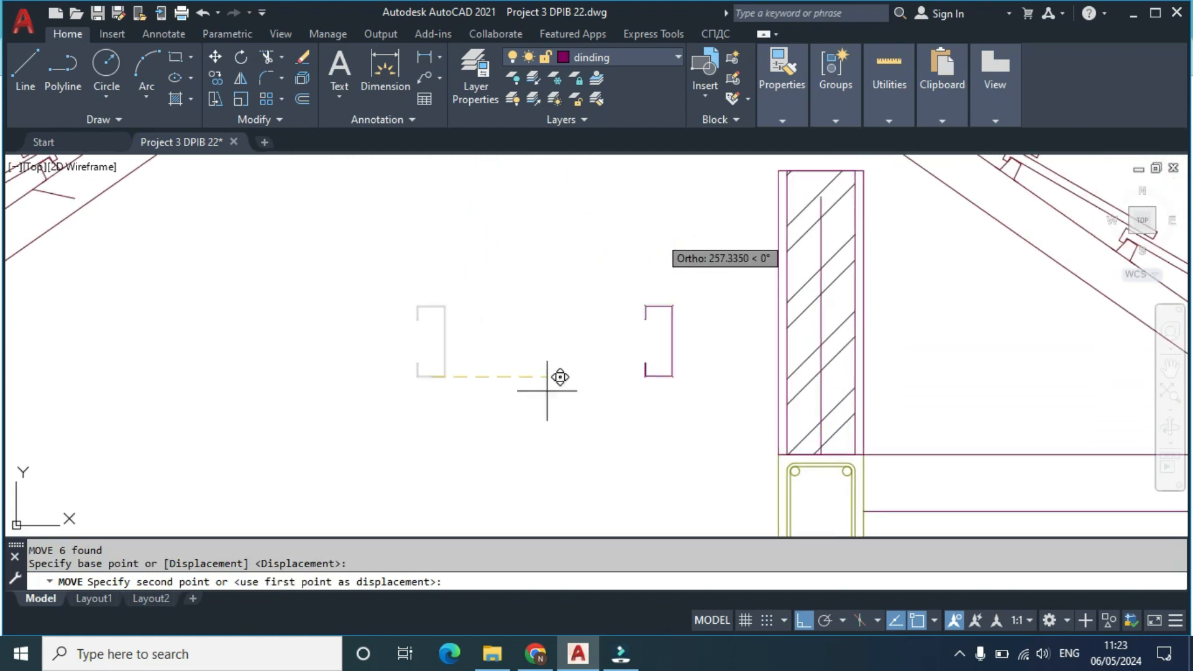
scroll(684, 311, up, 4)
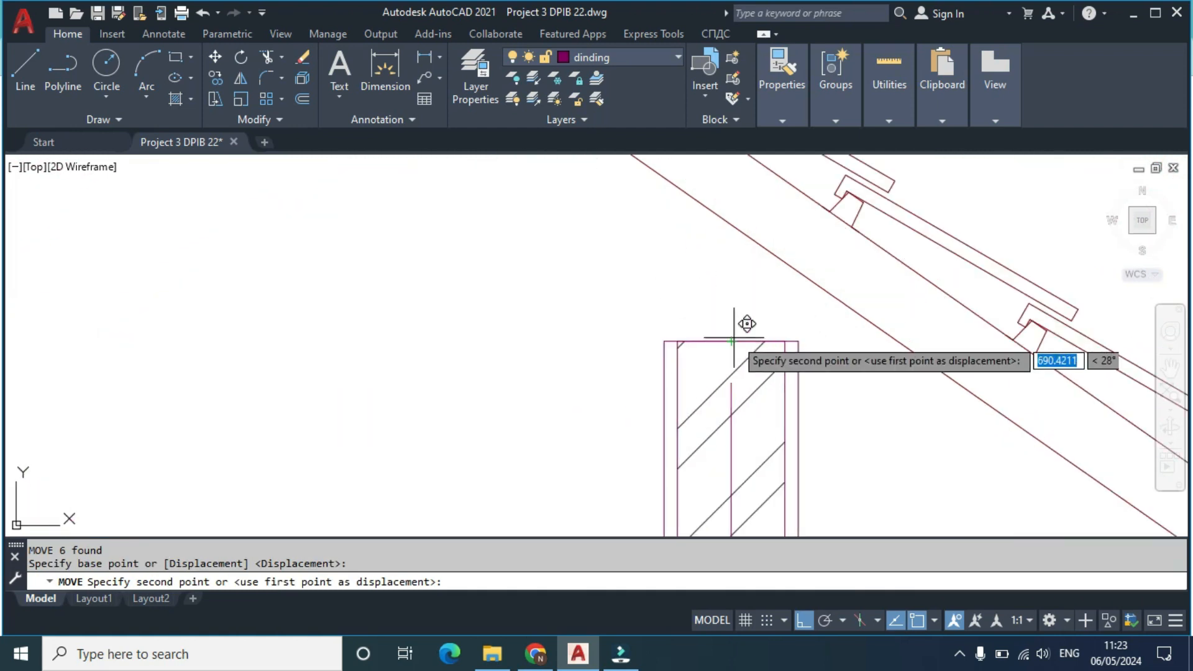
click(698, 332)
key(Escape)
scroll(650, 287, down, 2)
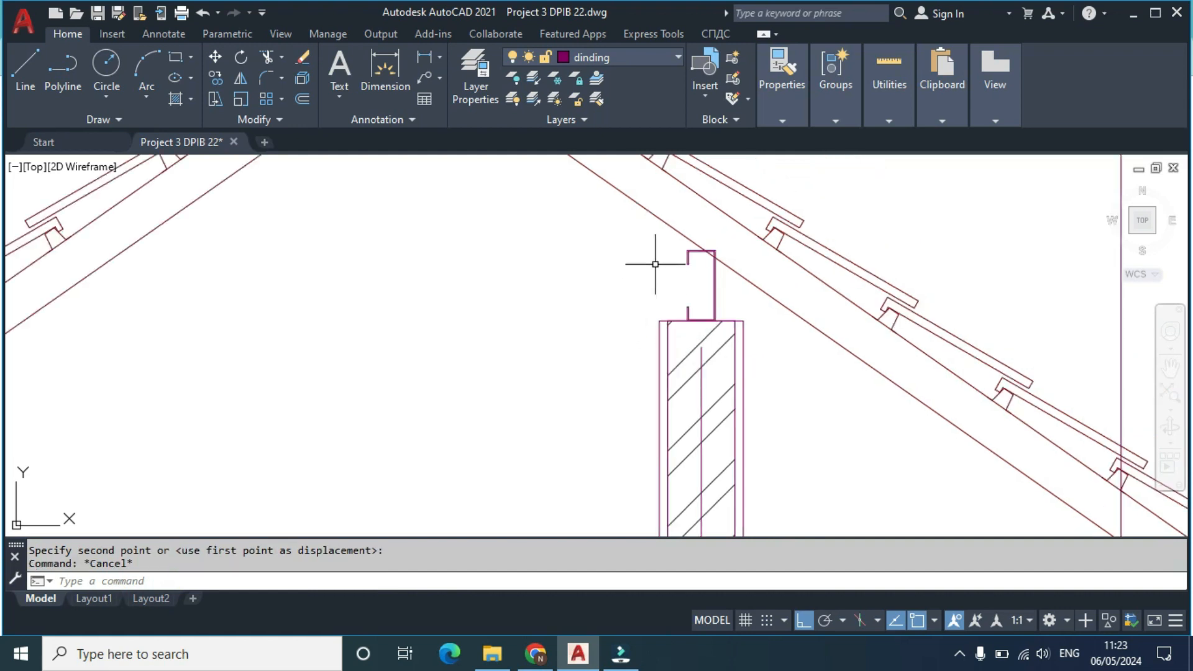
Step: Move the C-channel straight down until its upper outer corner touches the underside line of the rafter
click(641, 174)
click(732, 348)
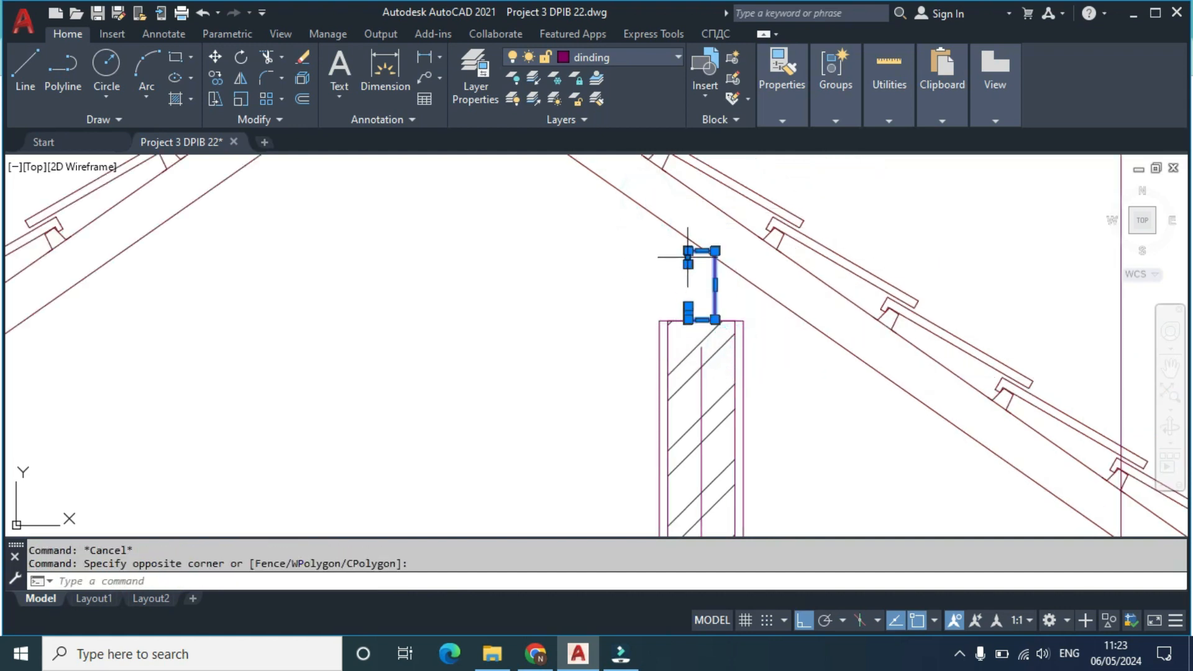
scroll(688, 257, up, 4)
key(Return)
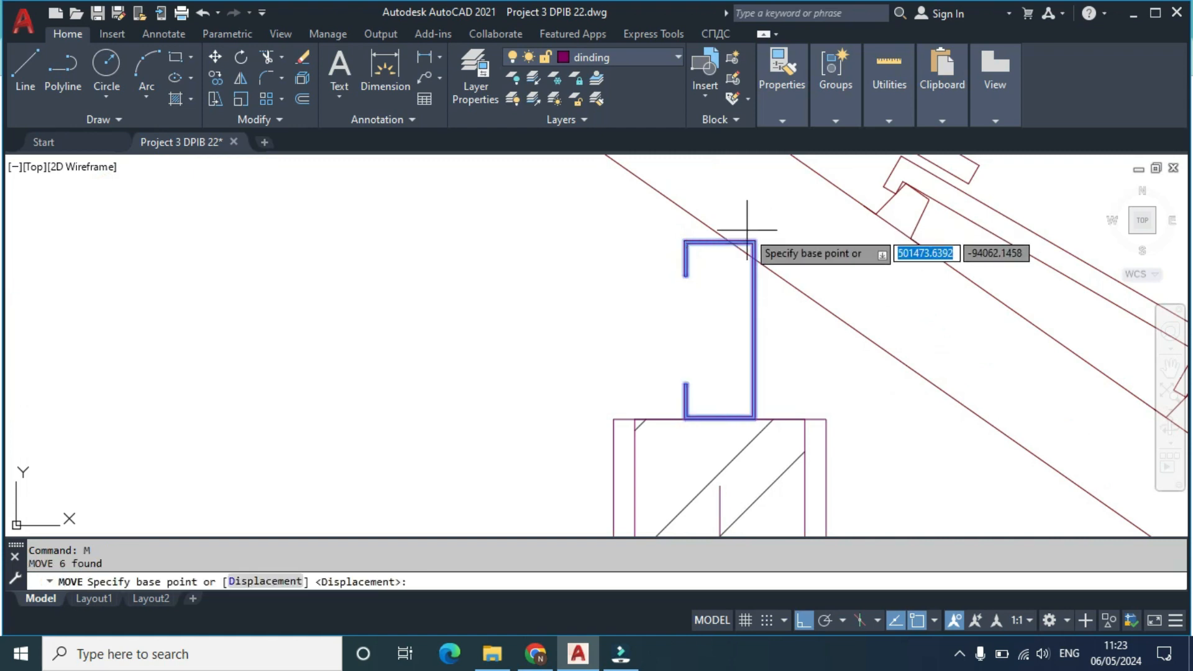
scroll(756, 236, up, 4)
click(756, 248)
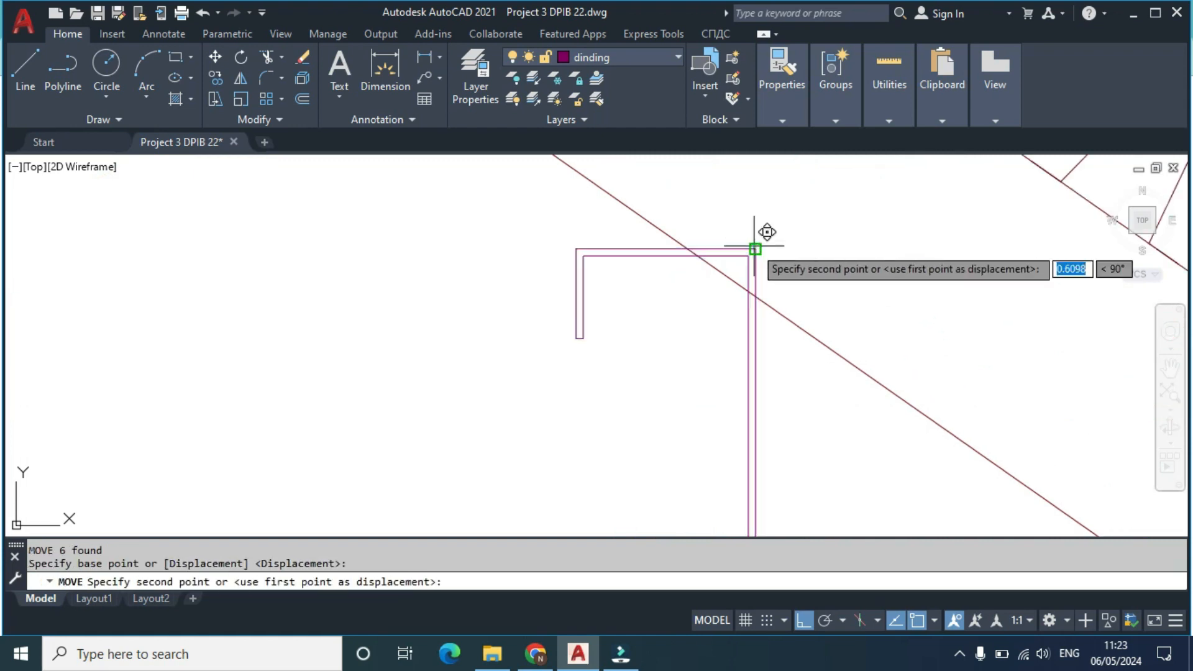
click(755, 291)
Step: Stretch the top edge of the hatched wall and its outline down to the underside of the C-channel
scroll(754, 293, down, 4)
middle_drag(792, 309, 751, 191)
scroll(716, 246, up, 3)
click(734, 250)
click(719, 184)
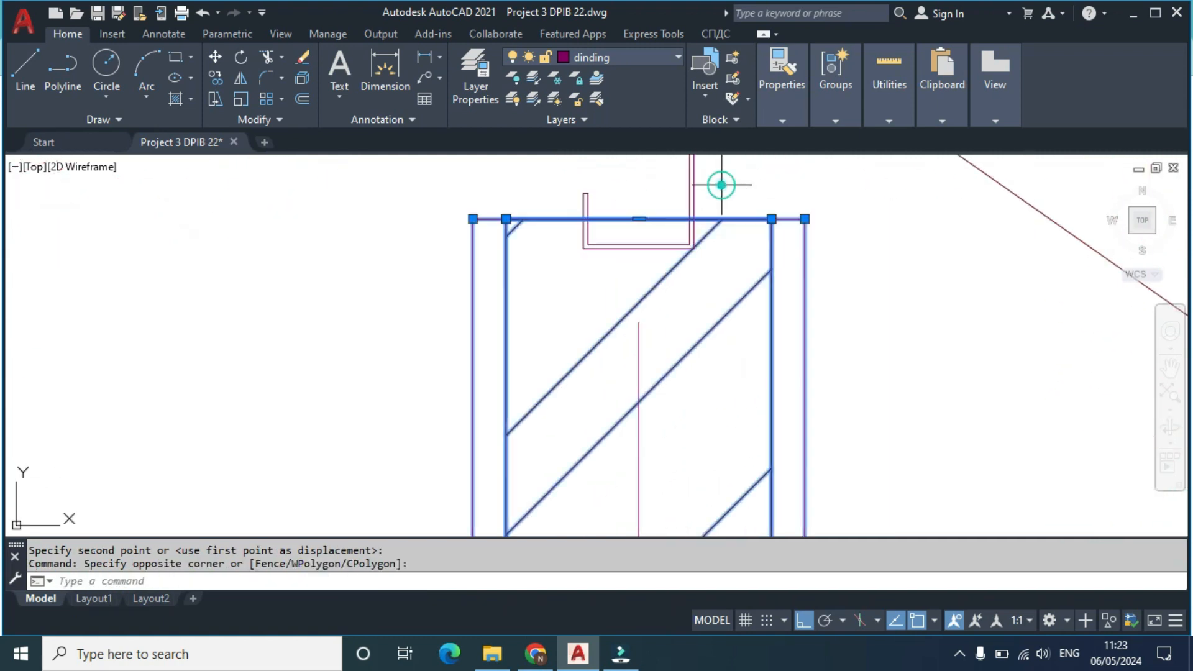
click(639, 219)
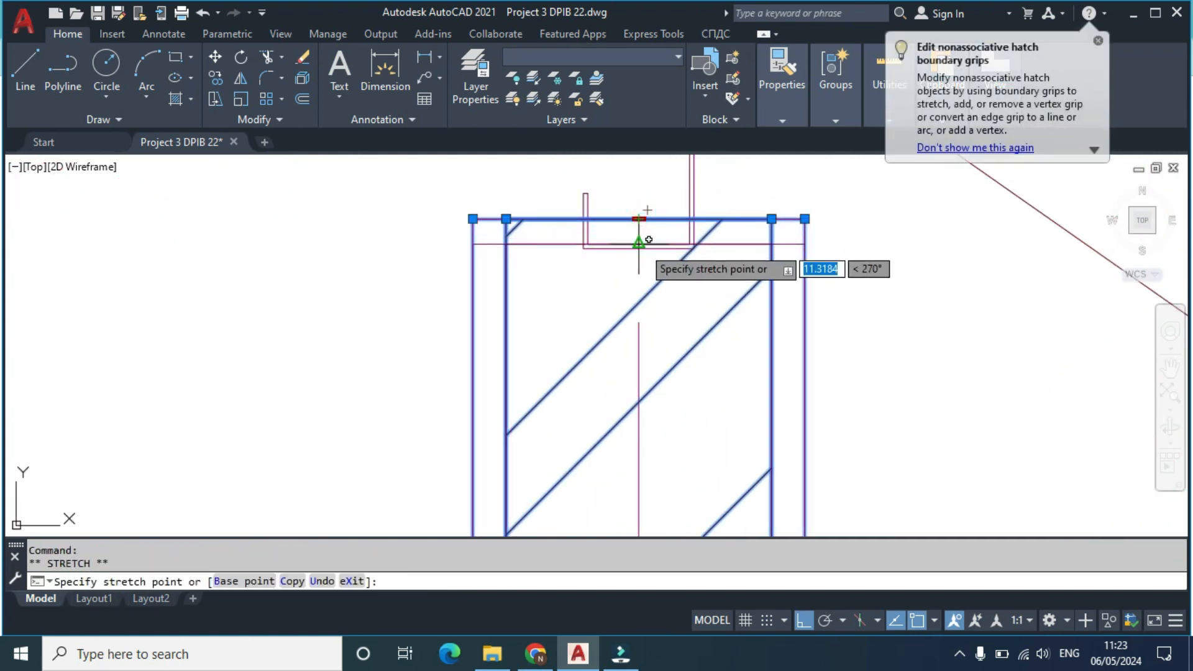
scroll(647, 210, down, 5)
key(Escape)
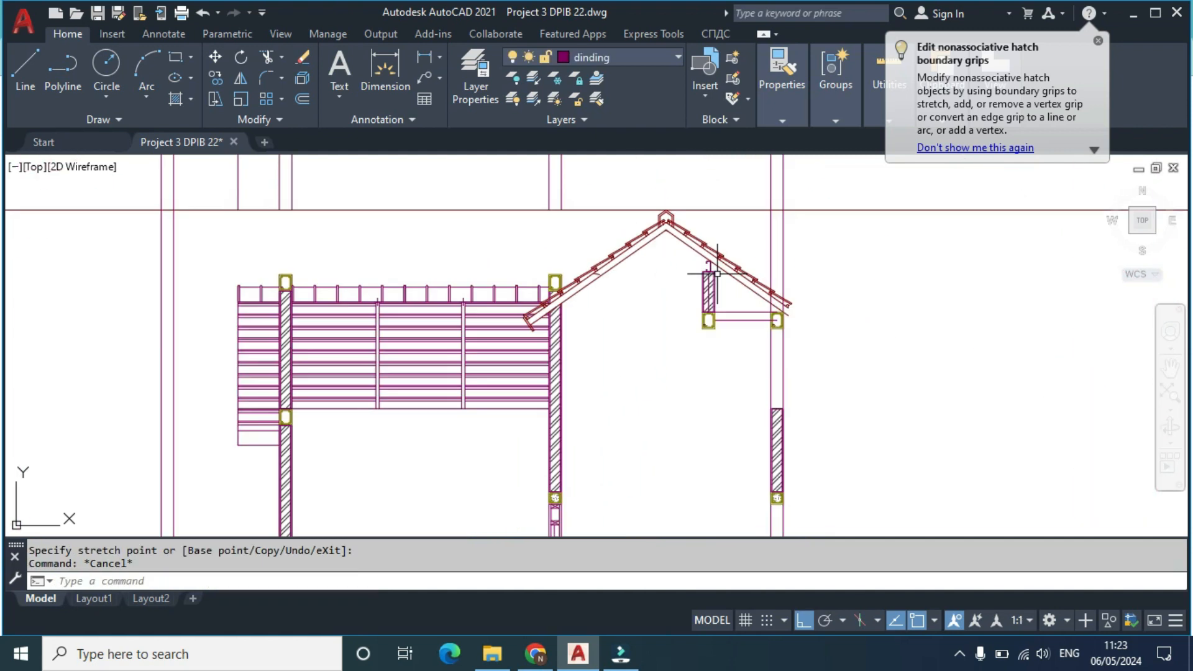
Step: Erase the vertical centre line inside the hatched wall
scroll(713, 285, up, 4)
click(694, 262)
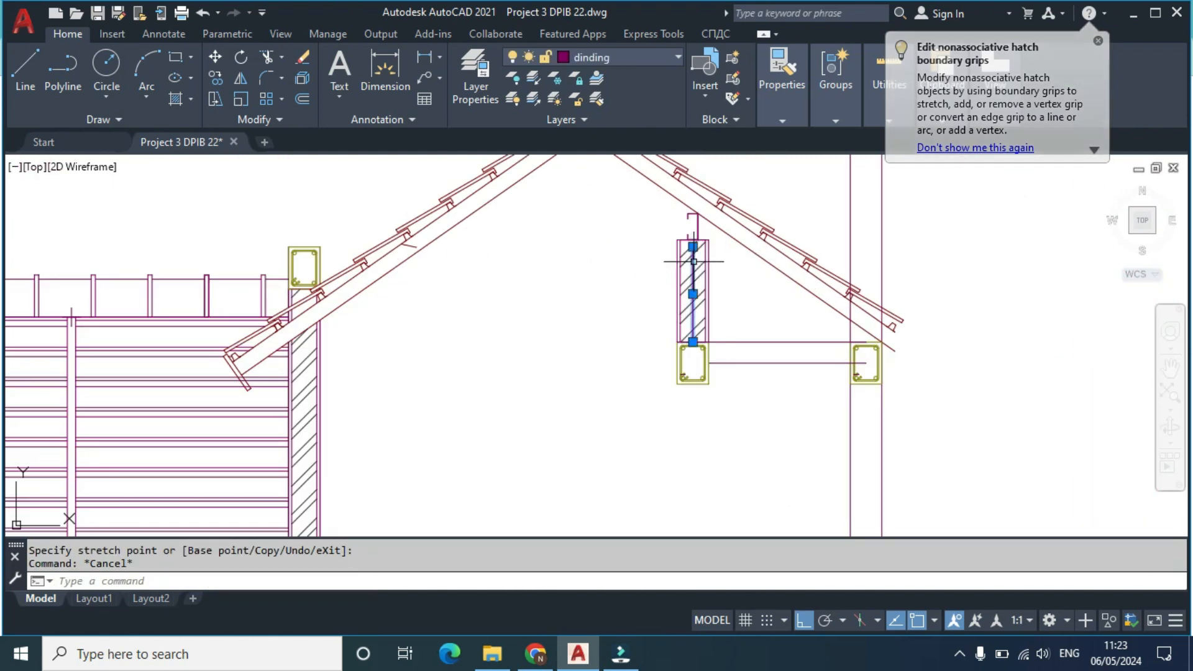
scroll(721, 316, up, 2)
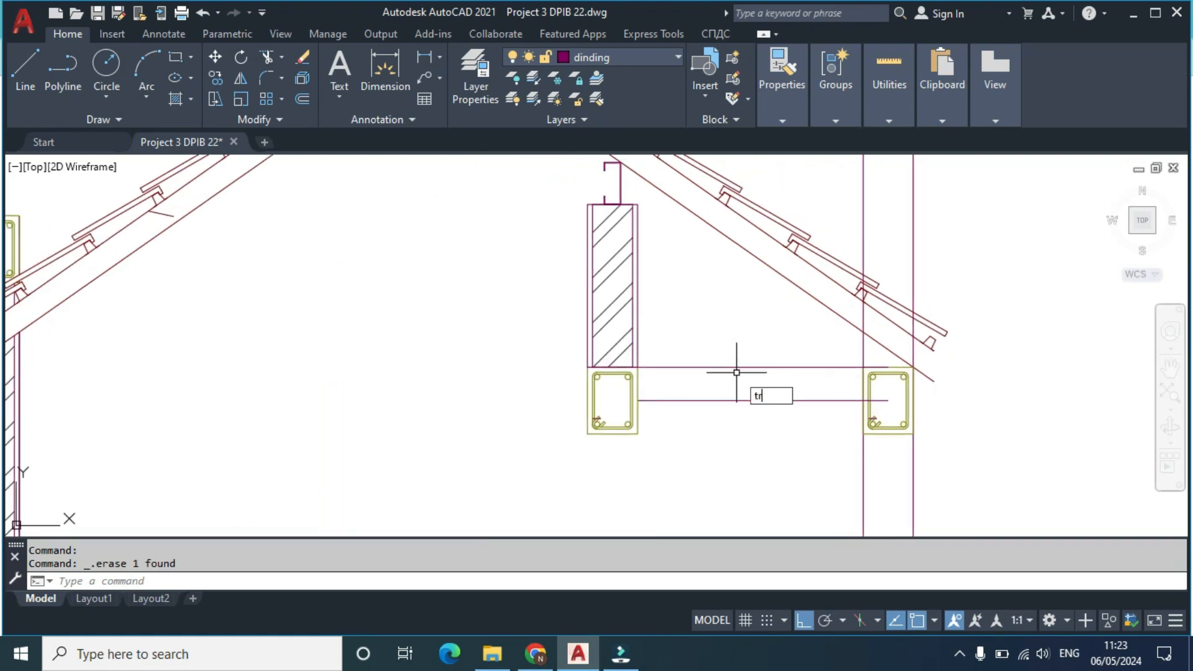
Step: Trim the slab lines at the outer beam's inner face and erase the leftover segment and stray short line inside that beam
key(Return)
scroll(856, 368, up, 4)
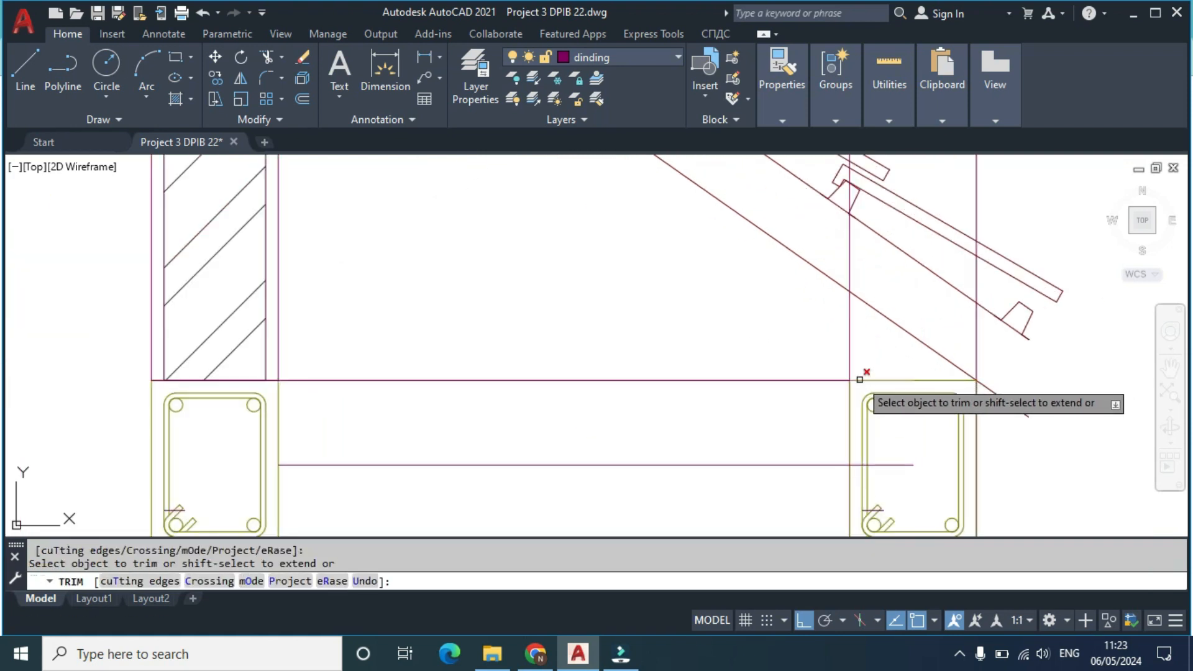
click(860, 379)
click(850, 465)
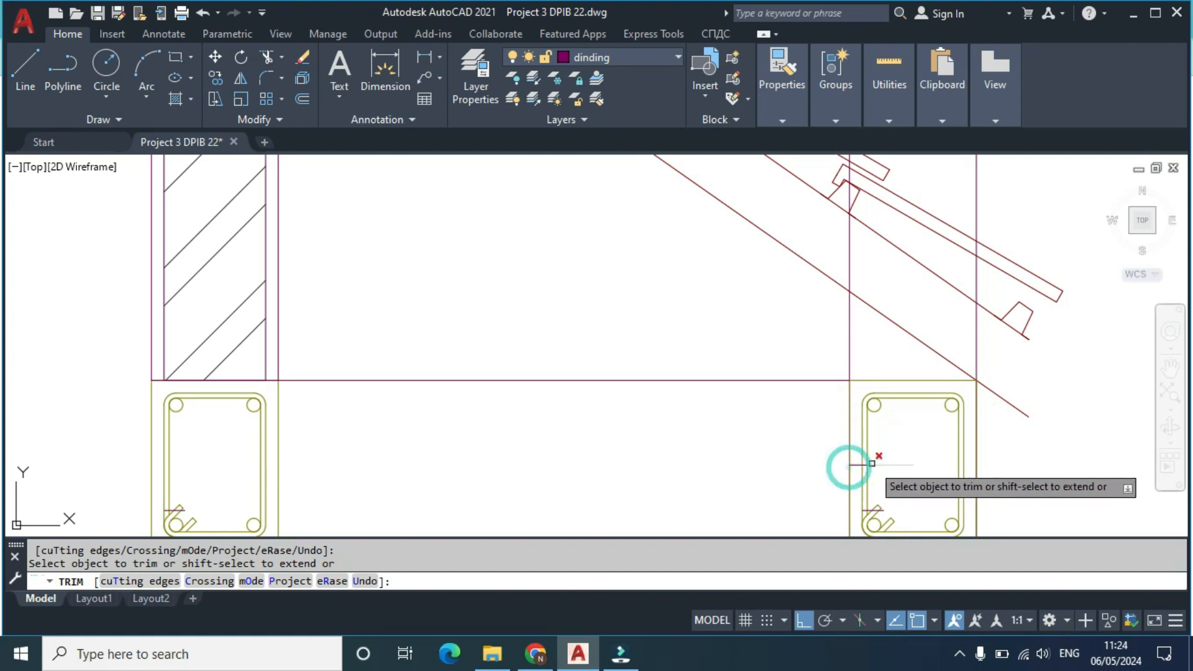
key(ctrl+z)
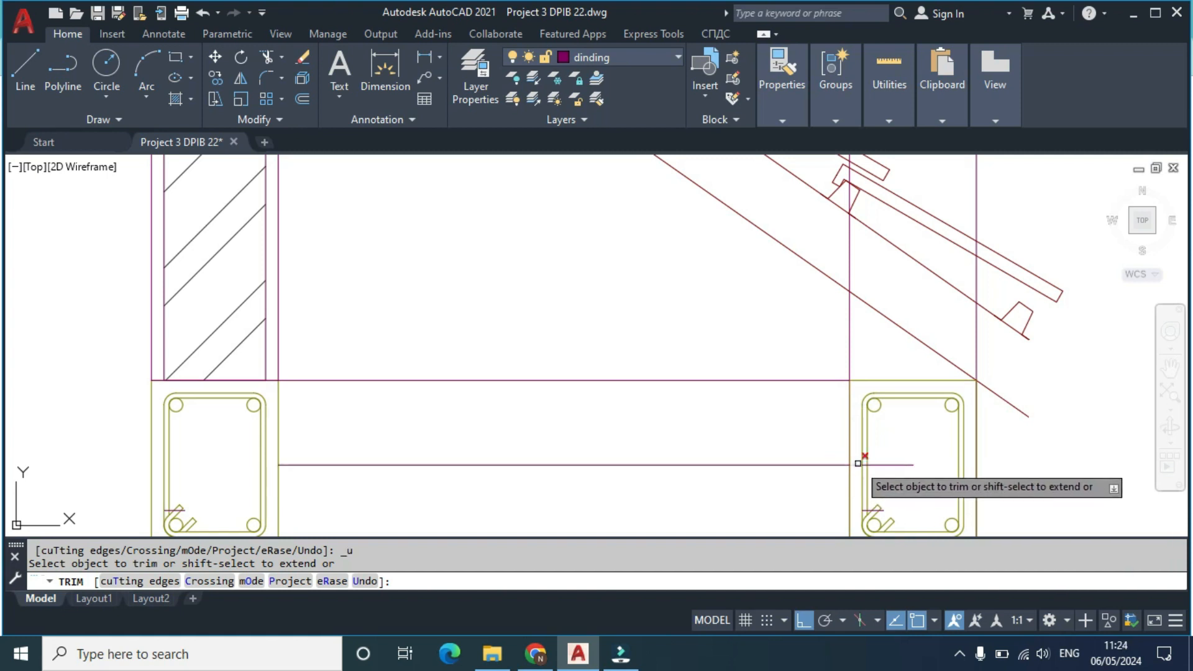
key(Escape)
click(886, 464)
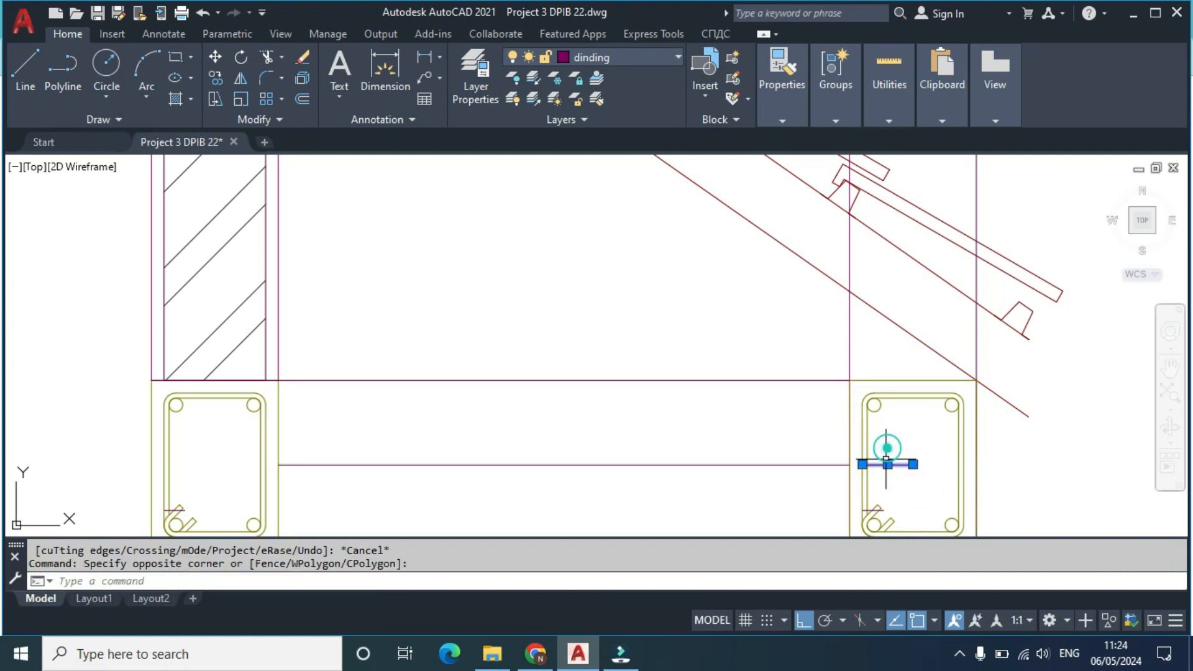
click(874, 510)
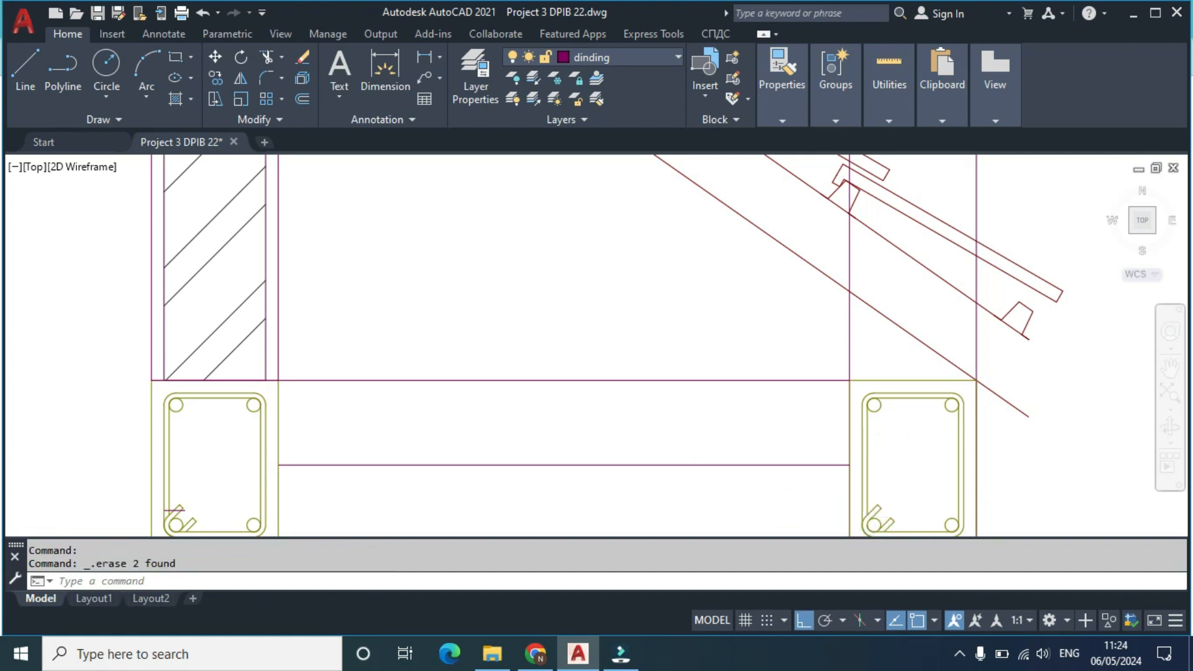
Step: Hatch the slab between the two beams with the AR-CONC pattern
scroll(659, 429, down, 2)
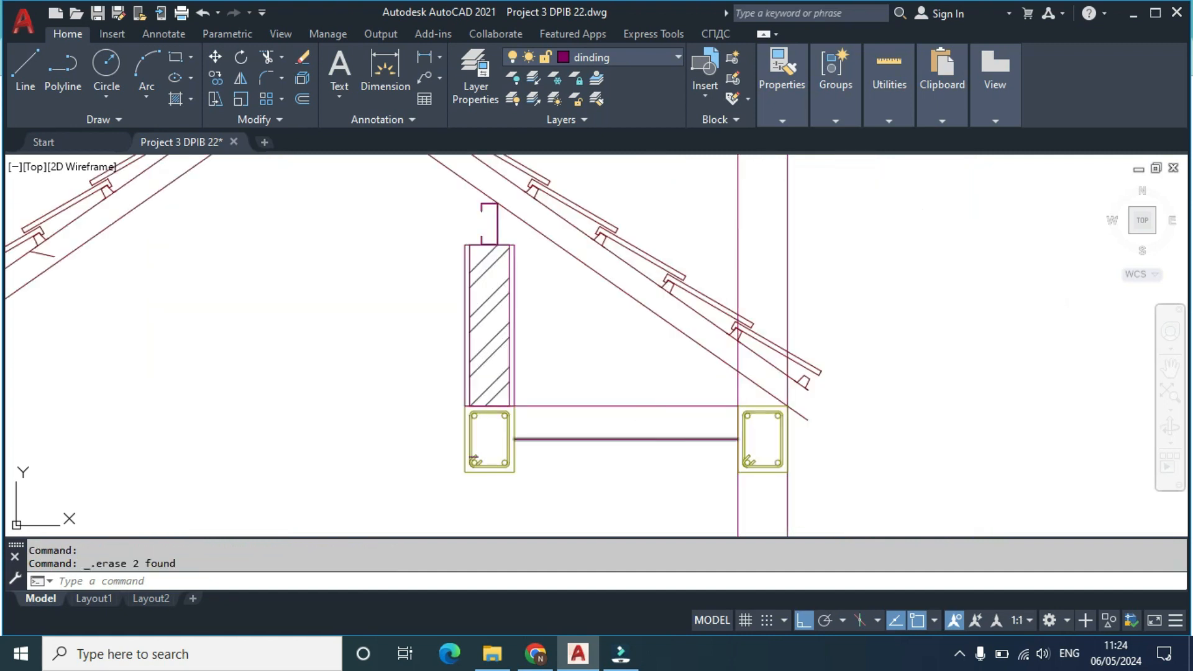
text(H)
key(Return)
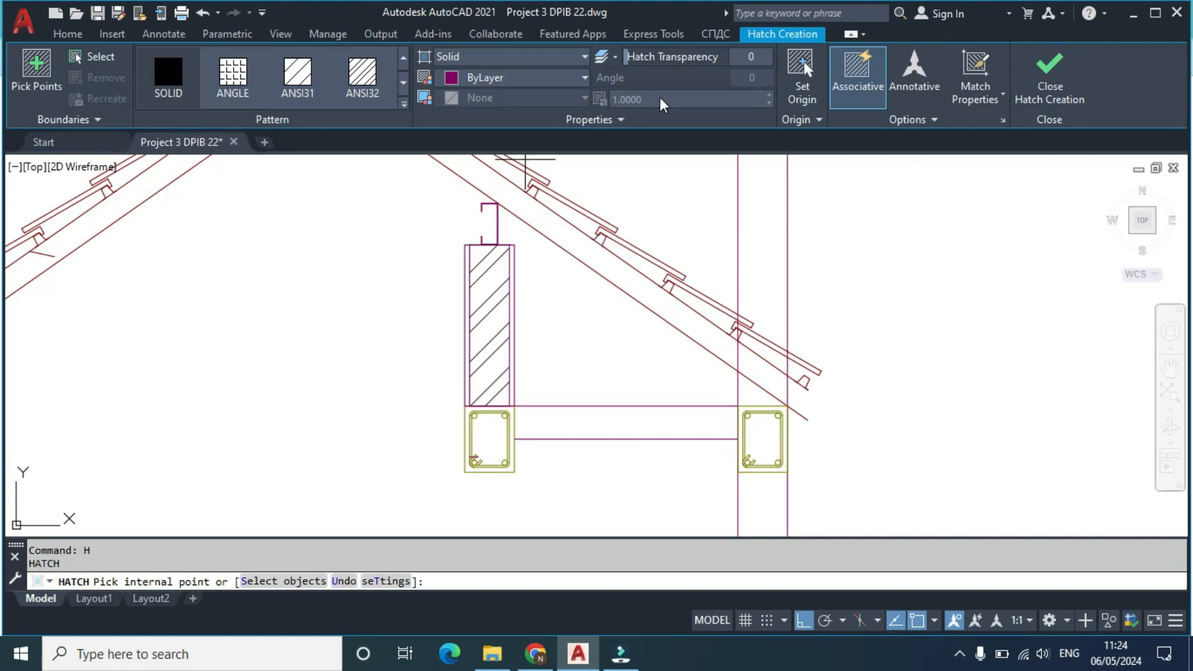
click(404, 104)
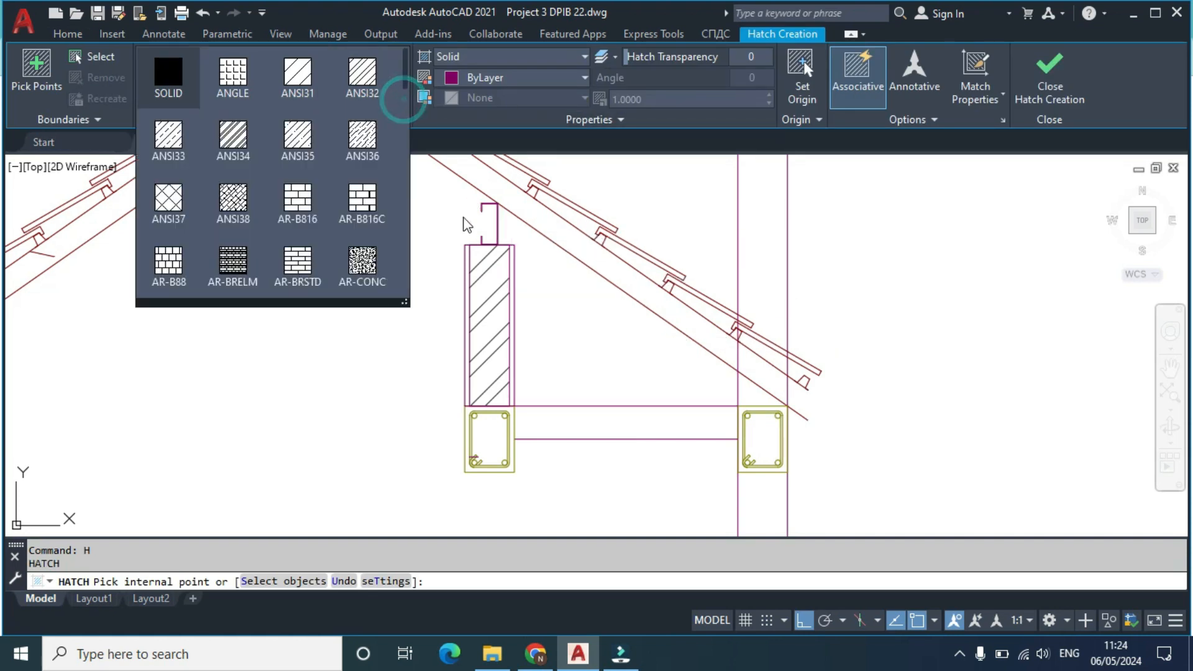
click(363, 260)
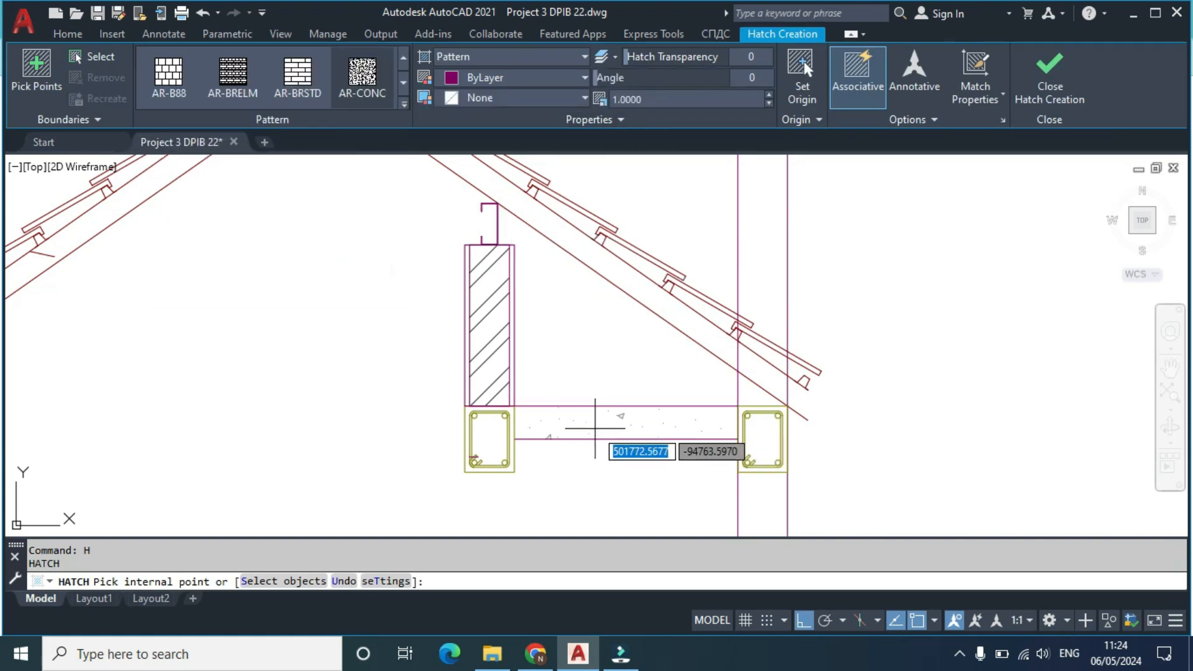
click(593, 428)
key(Return)
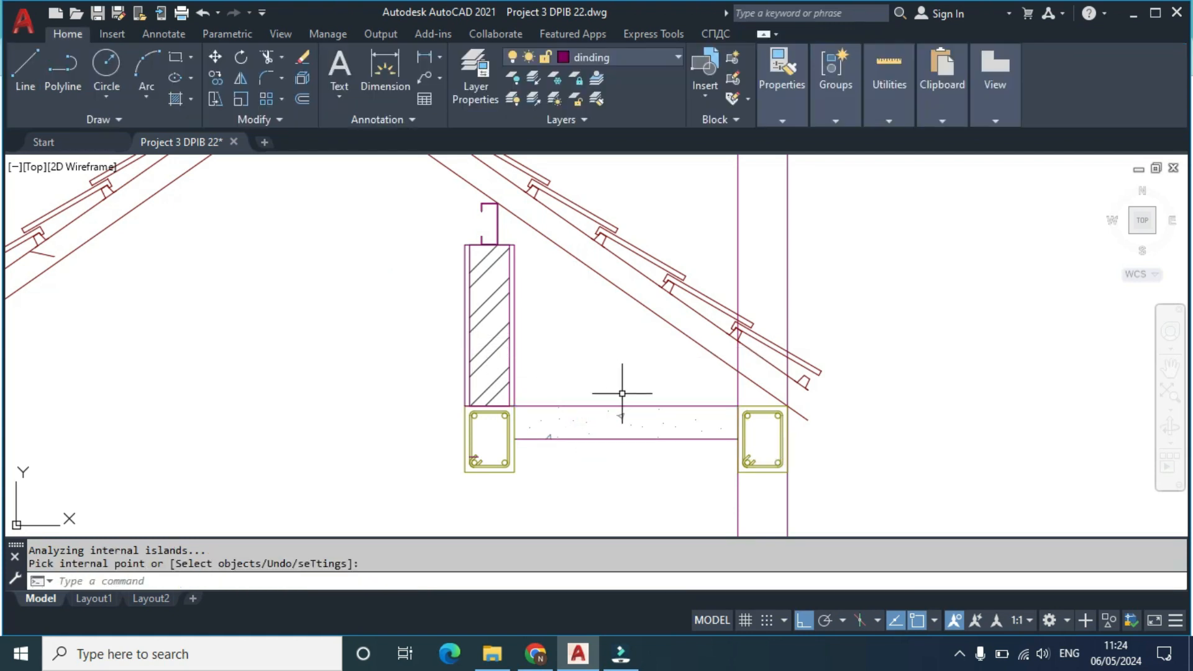
Step: Examine the annotated reference section's right eave, checking the purlin, gutter slab, beams and rafter end against the new section
scroll(623, 395, down, 4)
middle_drag(559, 349, 577, 285)
scroll(578, 255, up, 4)
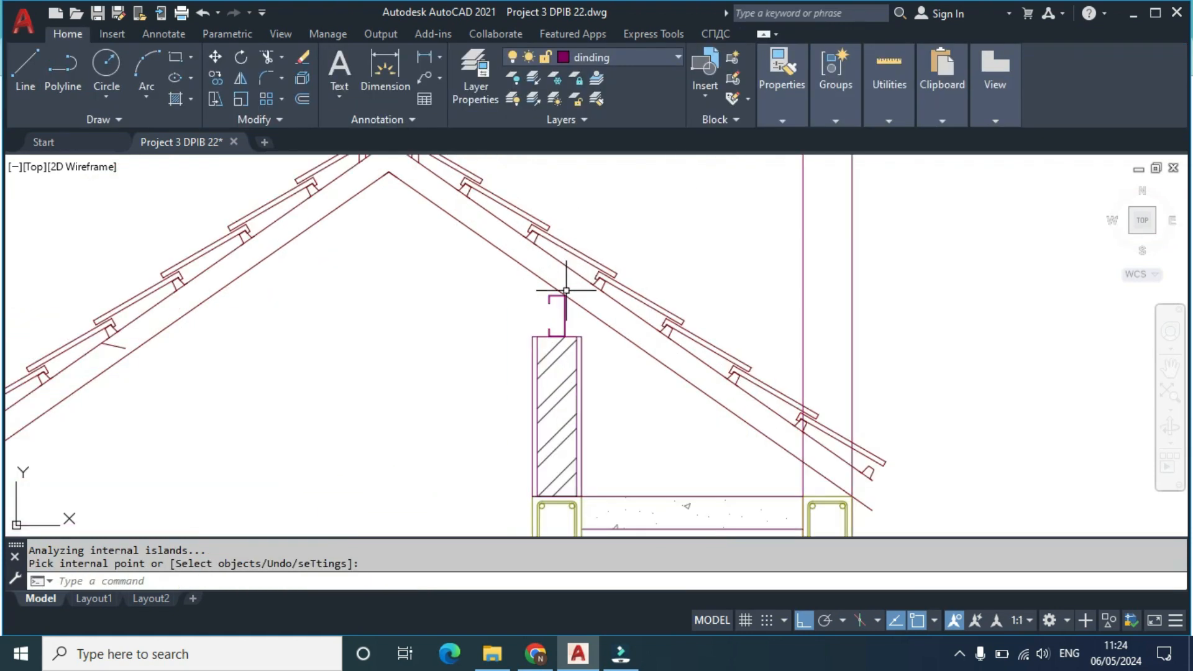
scroll(595, 312, down, 2)
scroll(641, 339, down, 6)
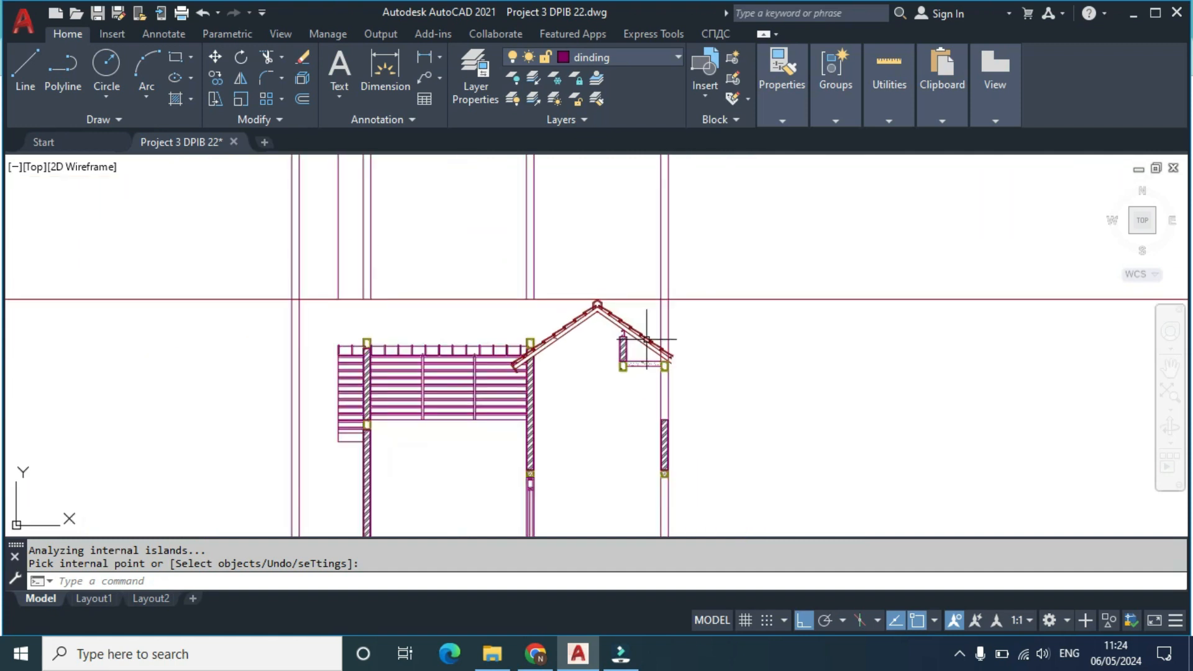
scroll(649, 337, down, 10)
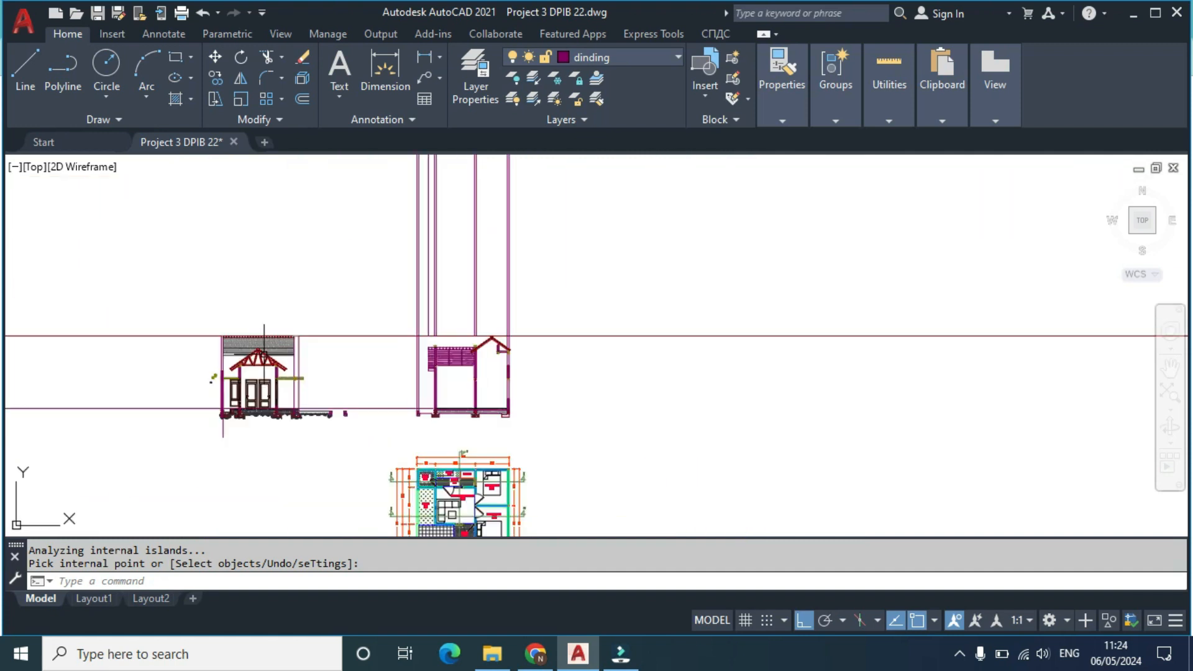
middle_drag(287, 363, 749, 393)
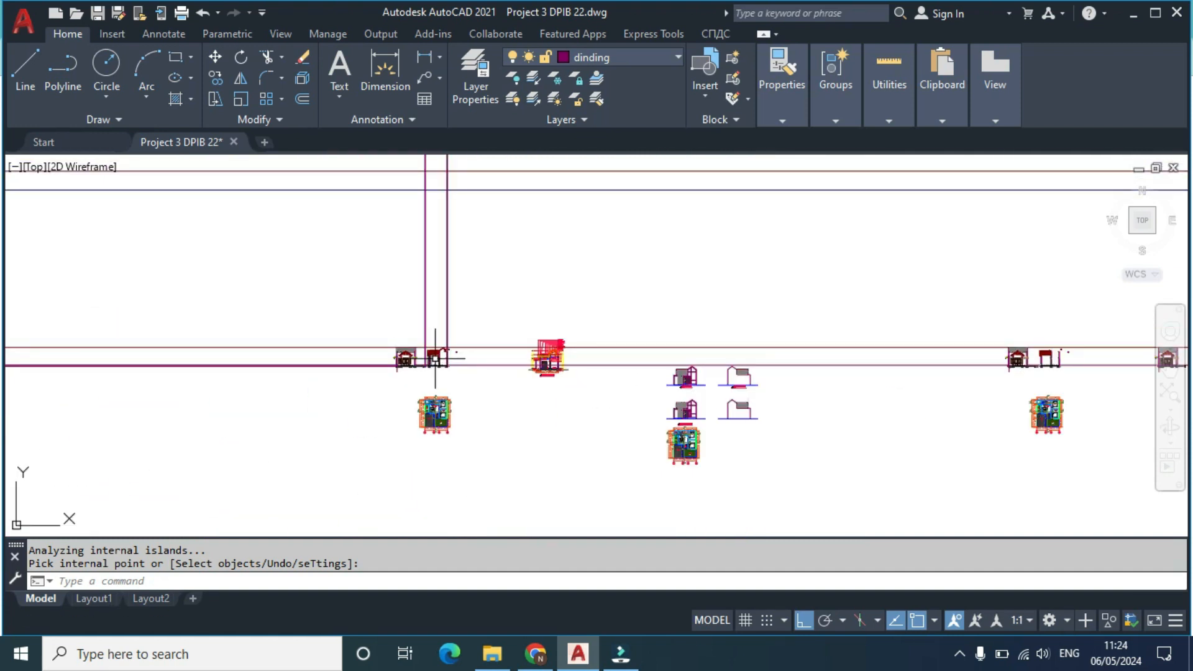
scroll(435, 359, up, 10)
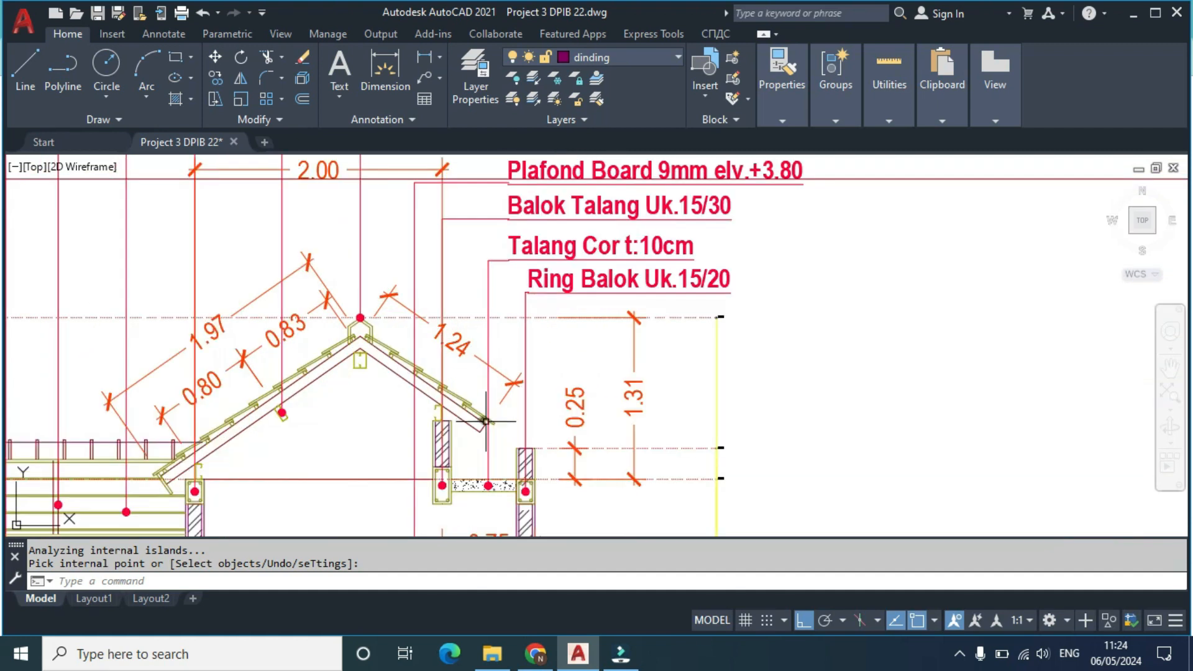
scroll(486, 421, down, 10)
scroll(607, 299, up, 5)
scroll(442, 296, up, 3)
scroll(448, 265, down, 7)
middle_drag(1053, 300, 581, 320)
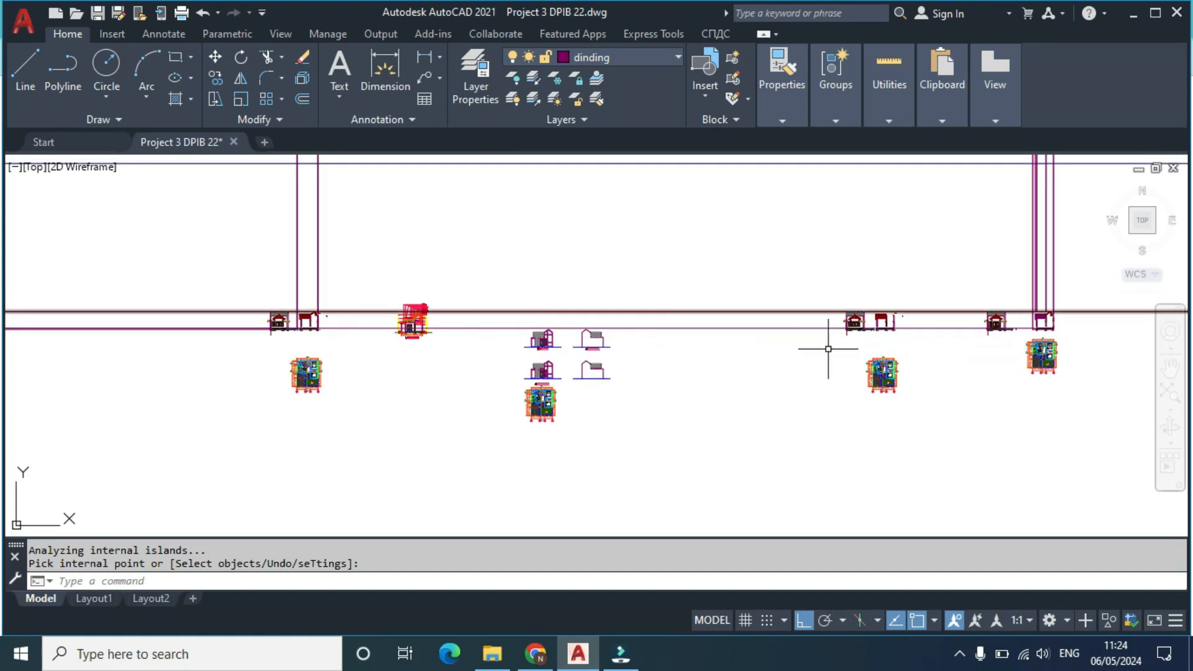
Step: Copy the sloped fascia board from the neighbouring section's right rafter end onto the new section's right-hand rafter
scroll(642, 305, up, 7)
scroll(812, 250, up, 2)
scroll(400, 266, up, 6)
click(403, 262)
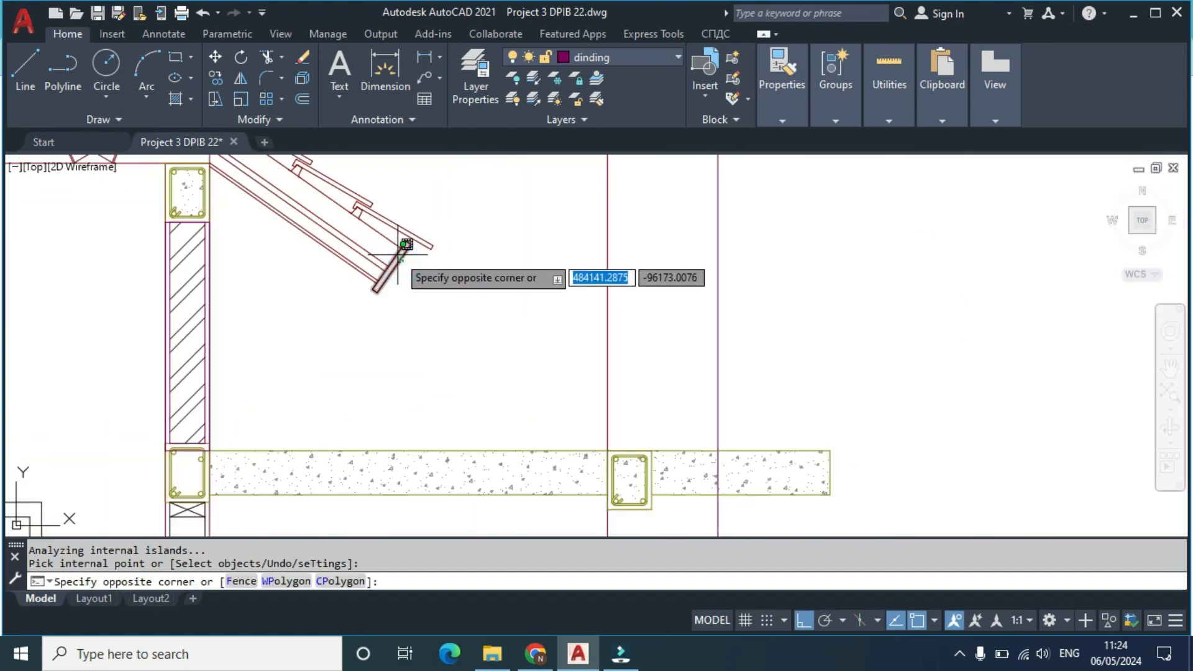
click(398, 253)
text(co)
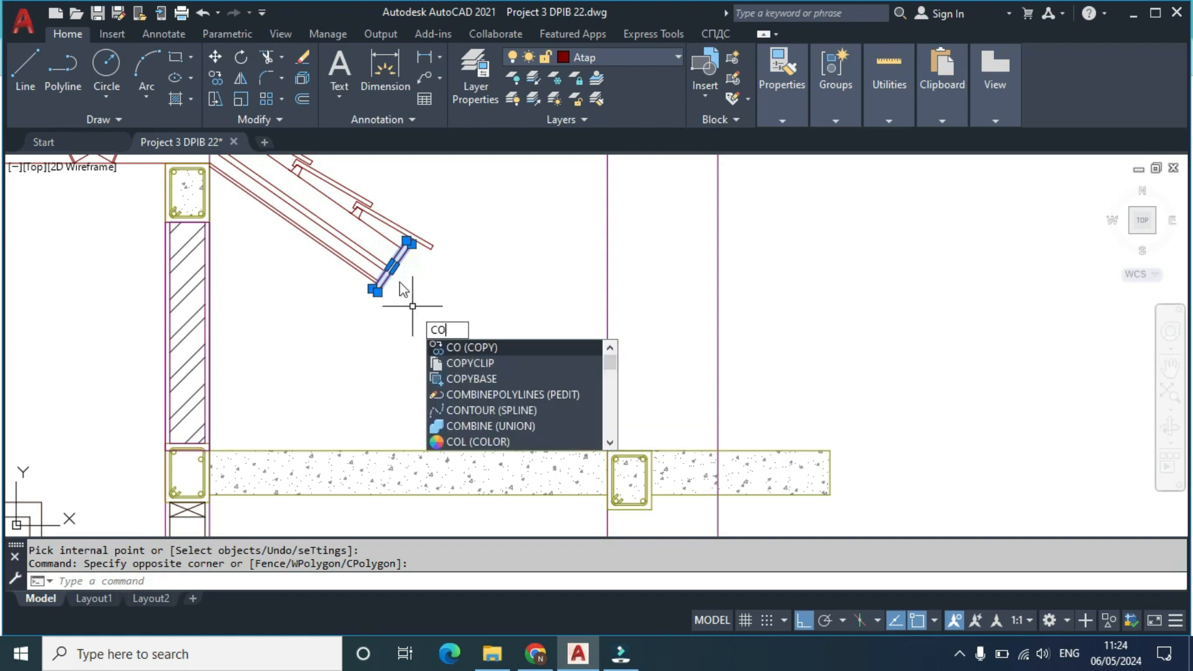
key(Return)
scroll(407, 249, up, 4)
click(392, 241)
scroll(754, 258, down, 6)
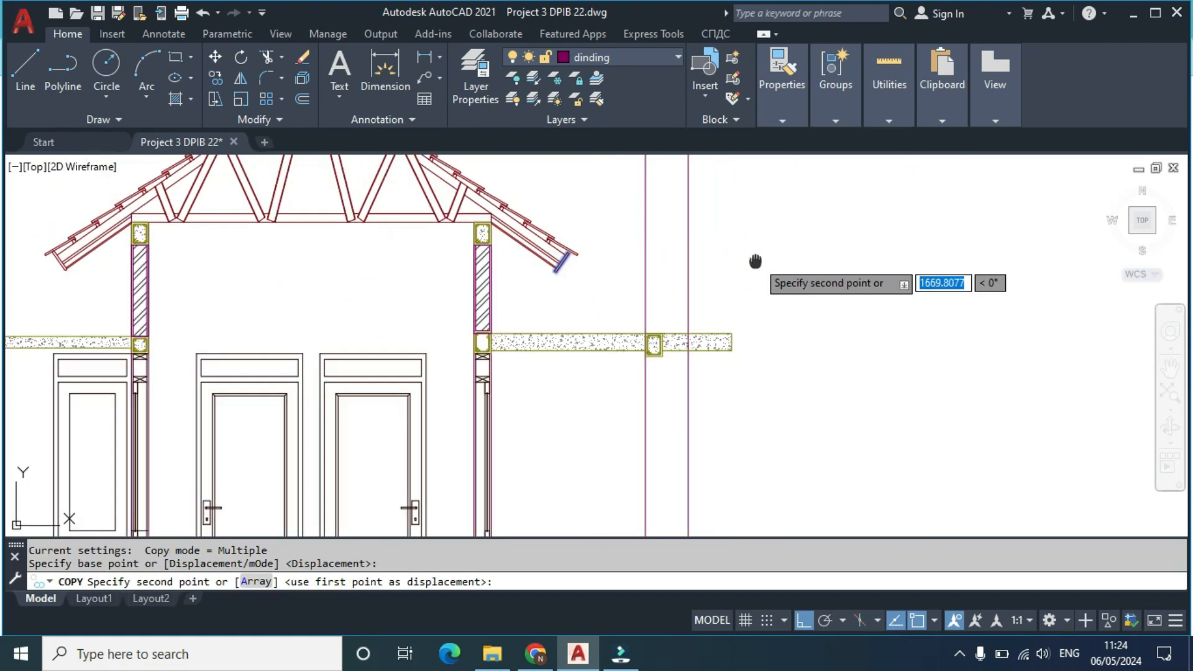
scroll(763, 274, up, 2)
scroll(763, 274, up, 6)
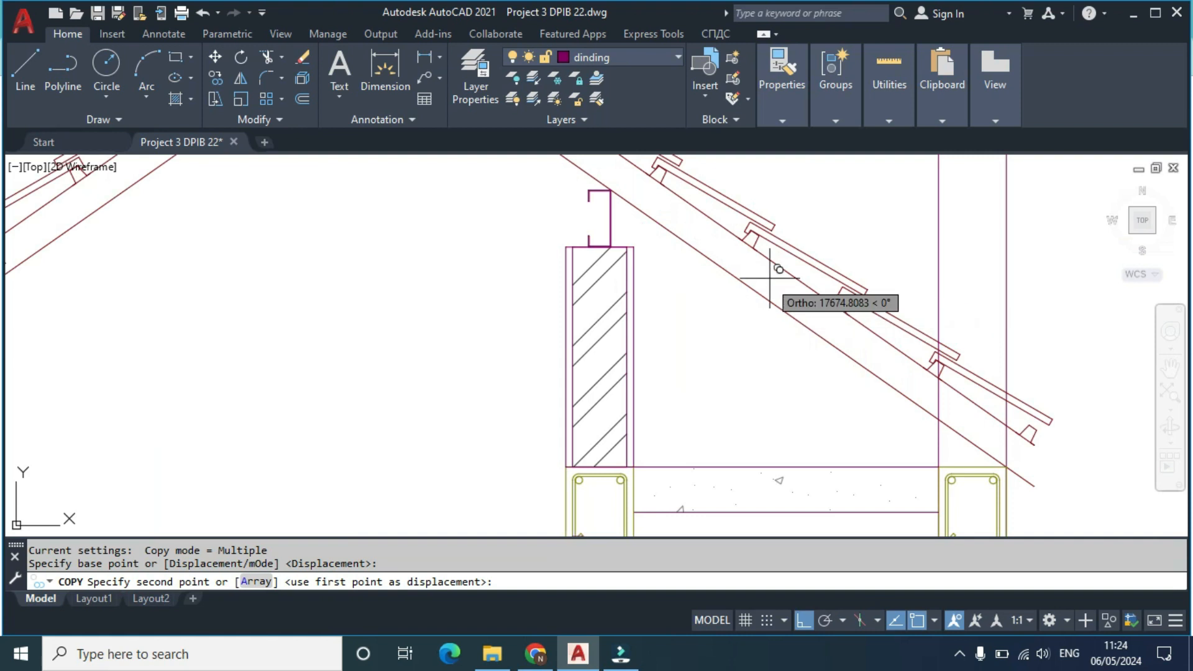
click(812, 293)
key(Escape)
Step: Trim the rafter lines crossing the copied fascia board
middle_drag(757, 305, 562, 272)
text(tr)
key(Return)
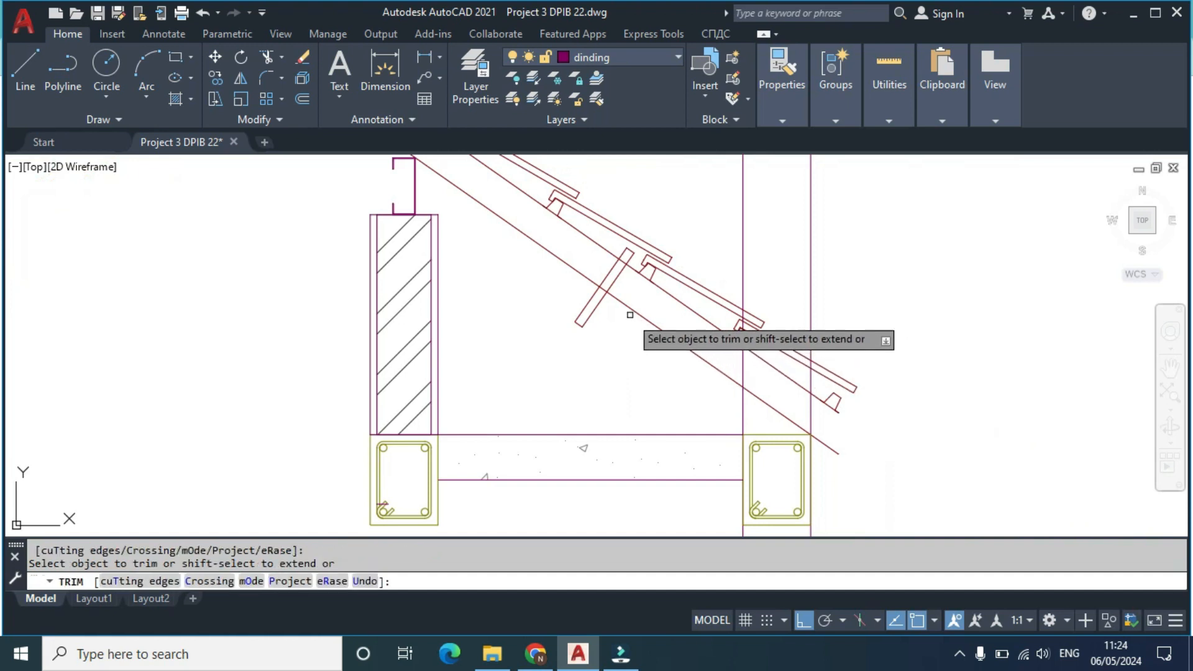
scroll(631, 311, up, 3)
click(603, 282)
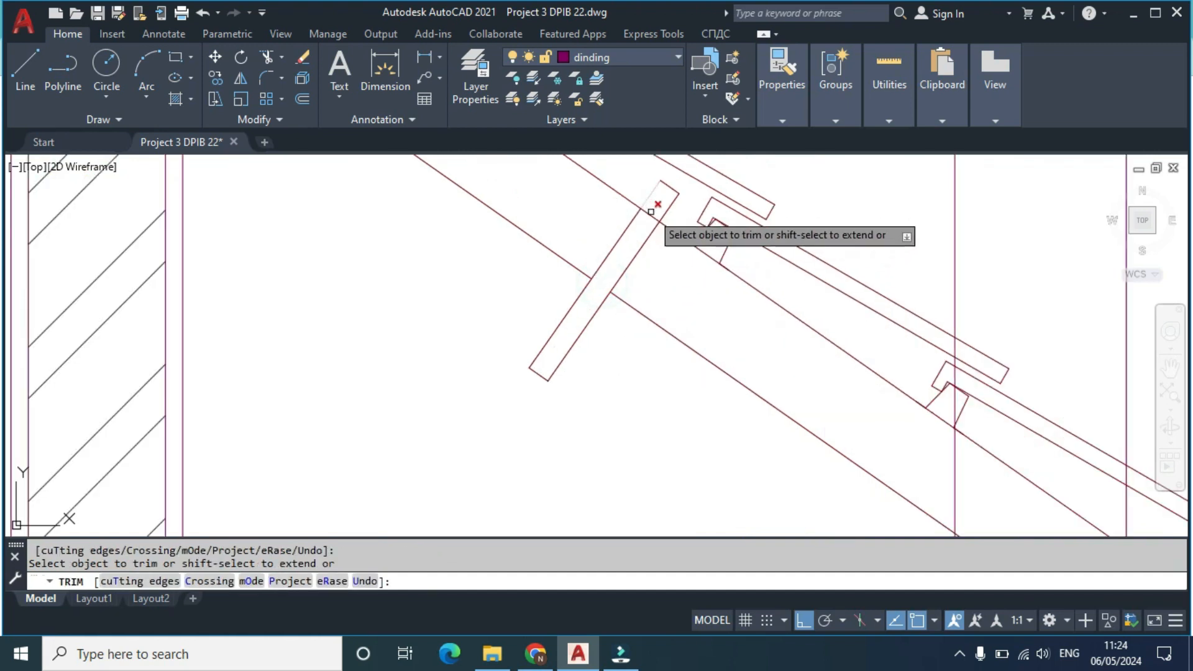
key(Escape)
Step: Erase the roof tiles, battens and rafter remnants beyond the new fascia board
click(739, 252)
click(719, 219)
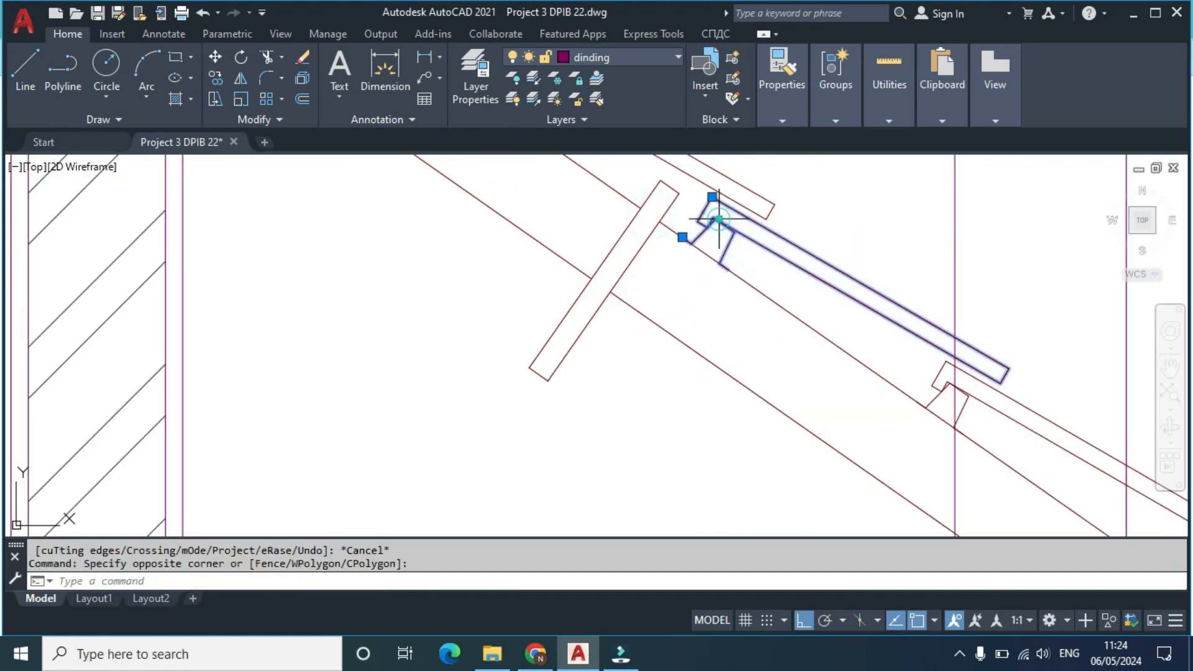
click(948, 402)
click(908, 358)
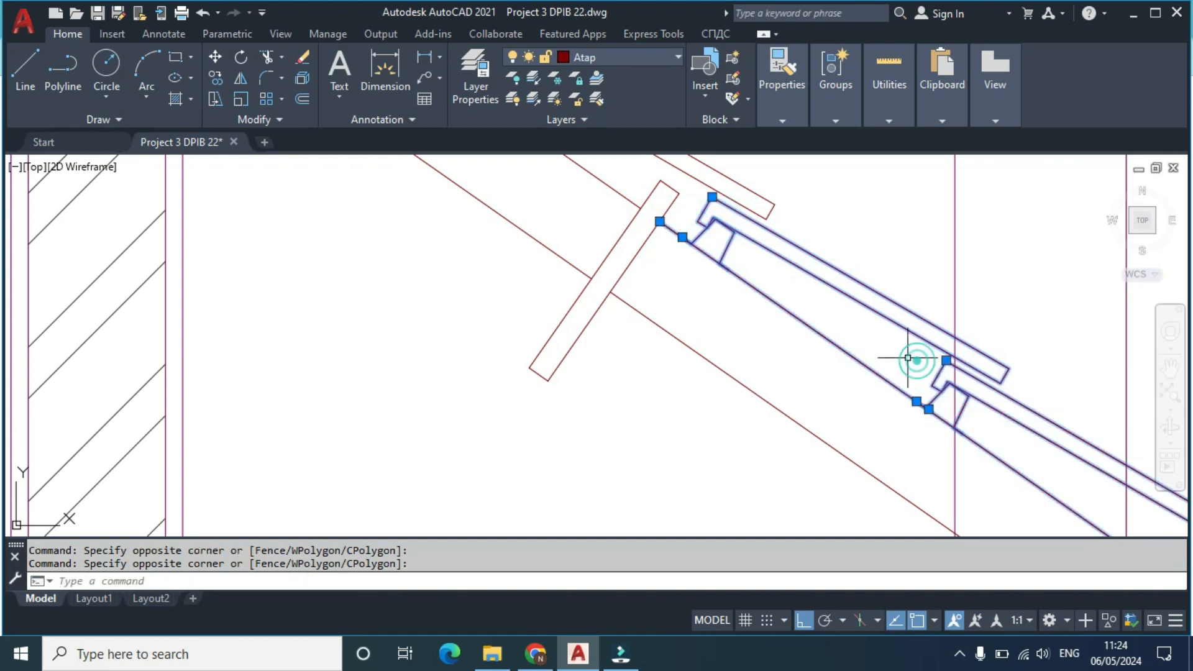
key(Delete)
scroll(735, 383, down, 6)
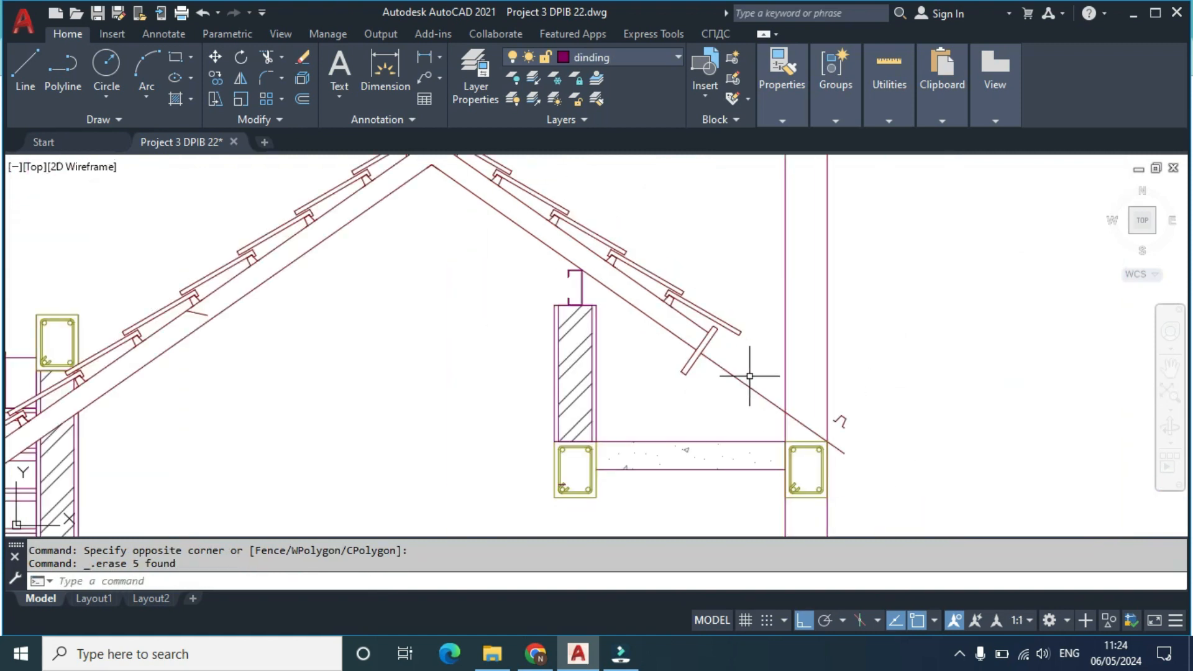
scroll(753, 375, up, 3)
click(733, 380)
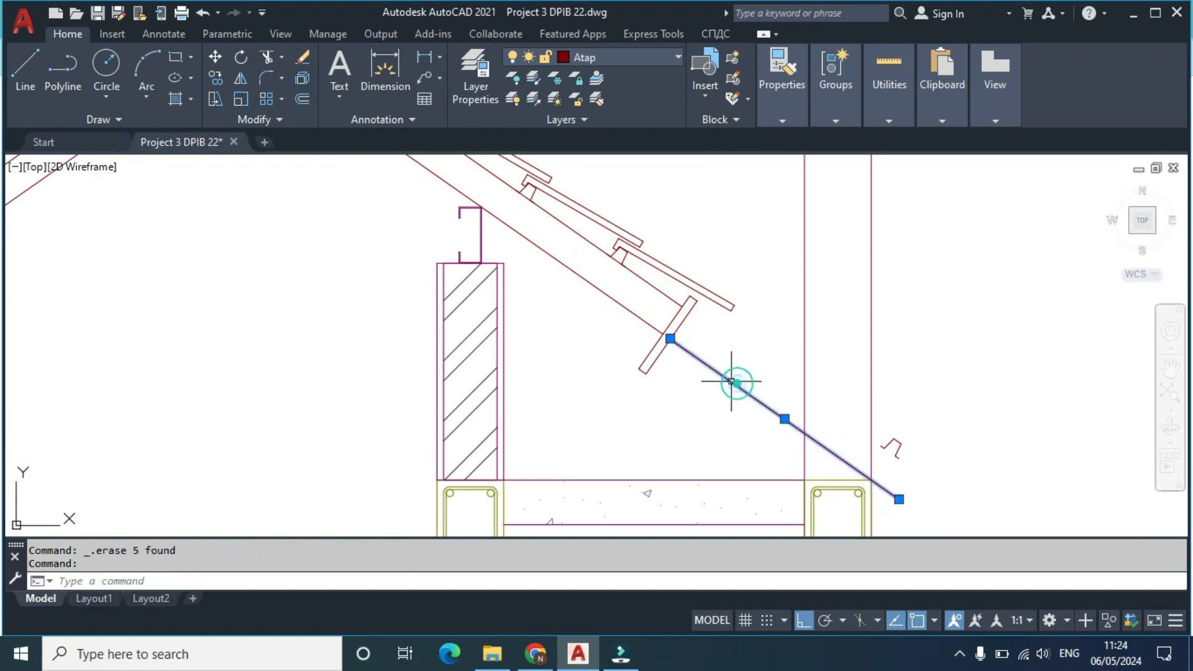
click(912, 460)
click(891, 437)
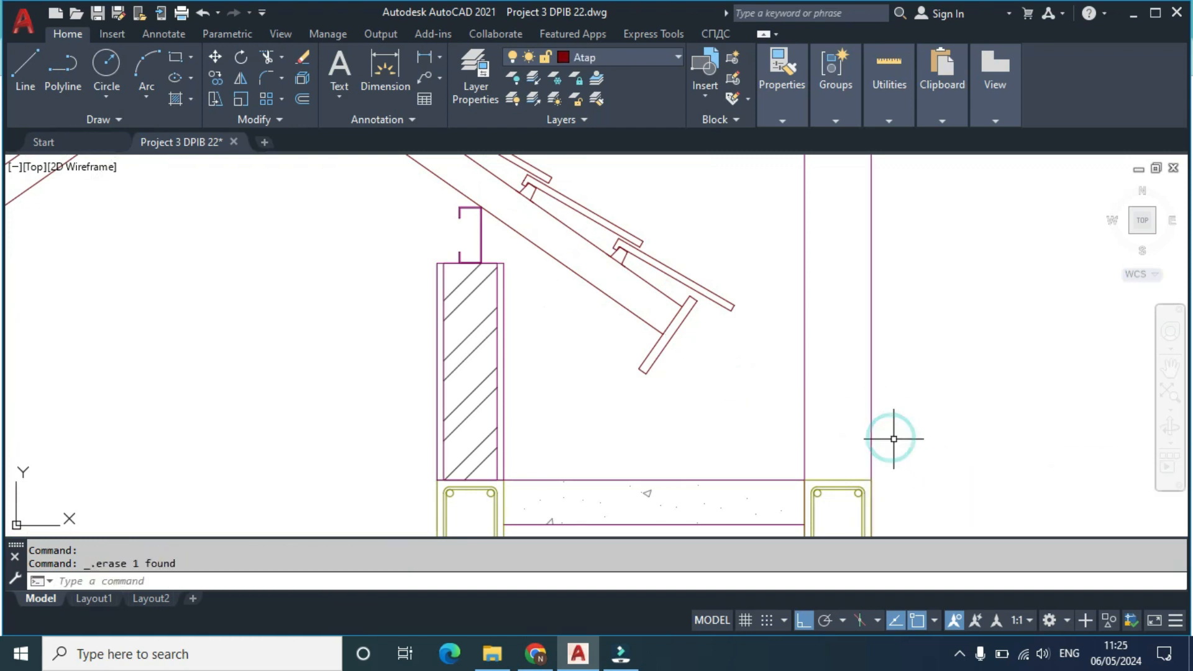
Step: Trim away the pair of vertical wall lines rising above the outer beam
scroll(895, 438, down, 4)
middle_drag(908, 431, 853, 362)
key(Return)
drag(873, 350, 807, 347)
key(Escape)
Step: Erase the leftover vertical construction lines above the horizontal ridge-level line
scroll(850, 305, down, 4)
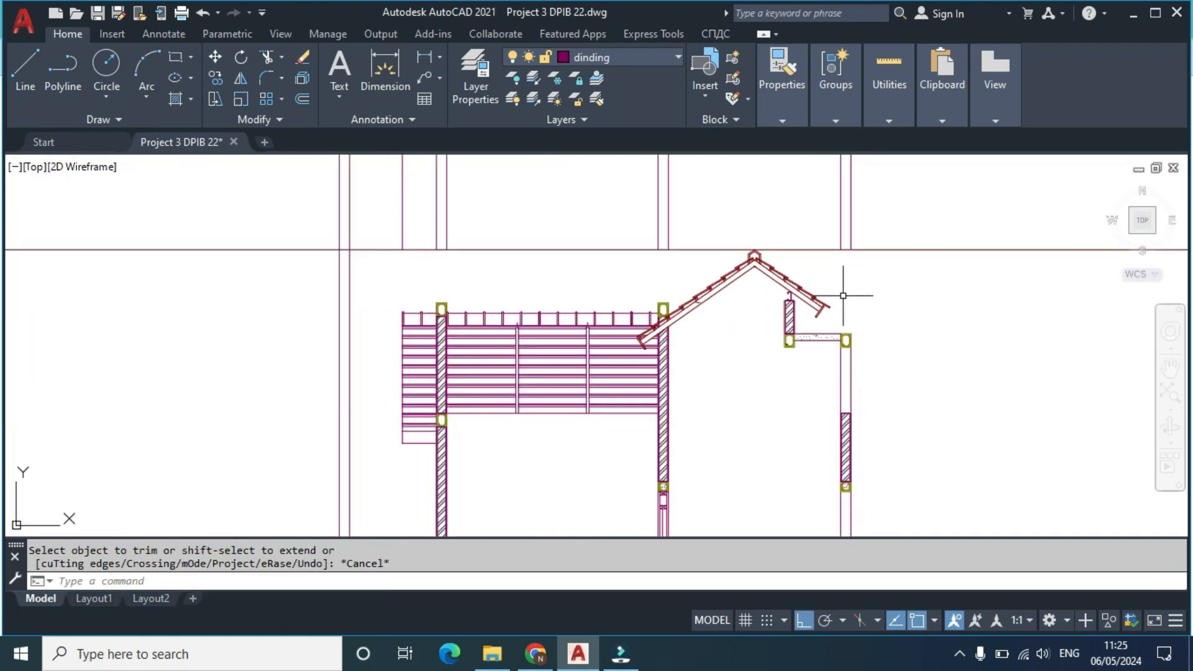
click(871, 208)
click(364, 205)
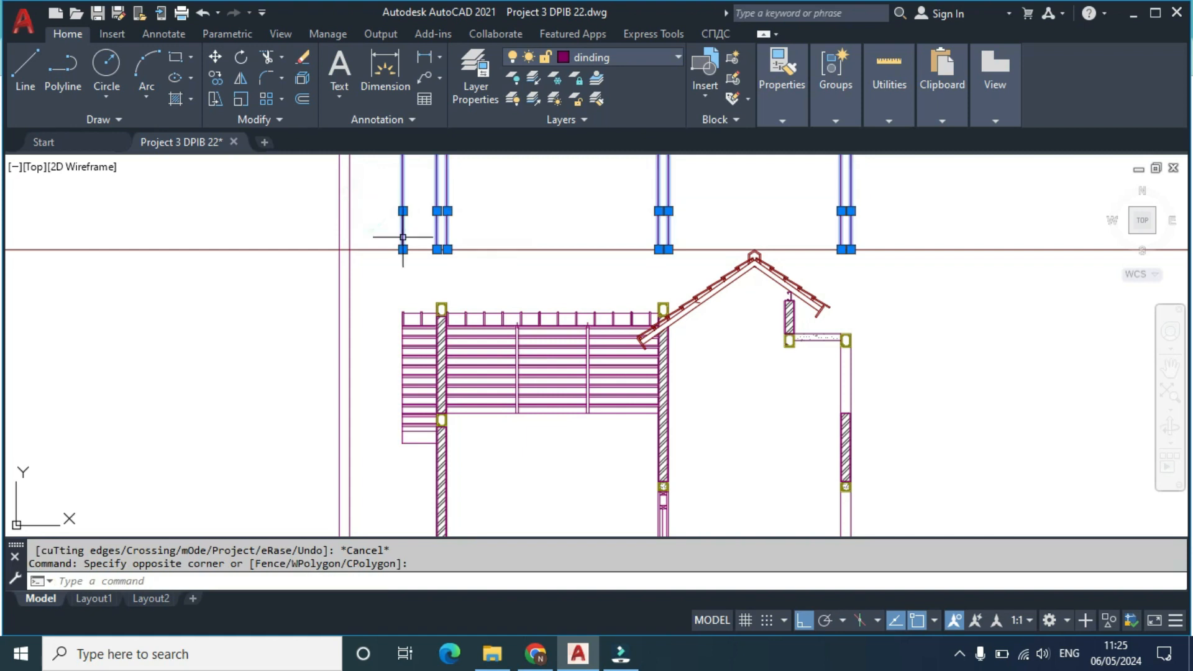
key(Delete)
Step: Stretch the top of the outer wall's upper hatched segment to the underside of the gutter slab's outer beam
scroll(607, 306, down, 3)
scroll(639, 298, up, 8)
scroll(672, 311, up, 3)
click(653, 412)
scroll(640, 365, up, 4)
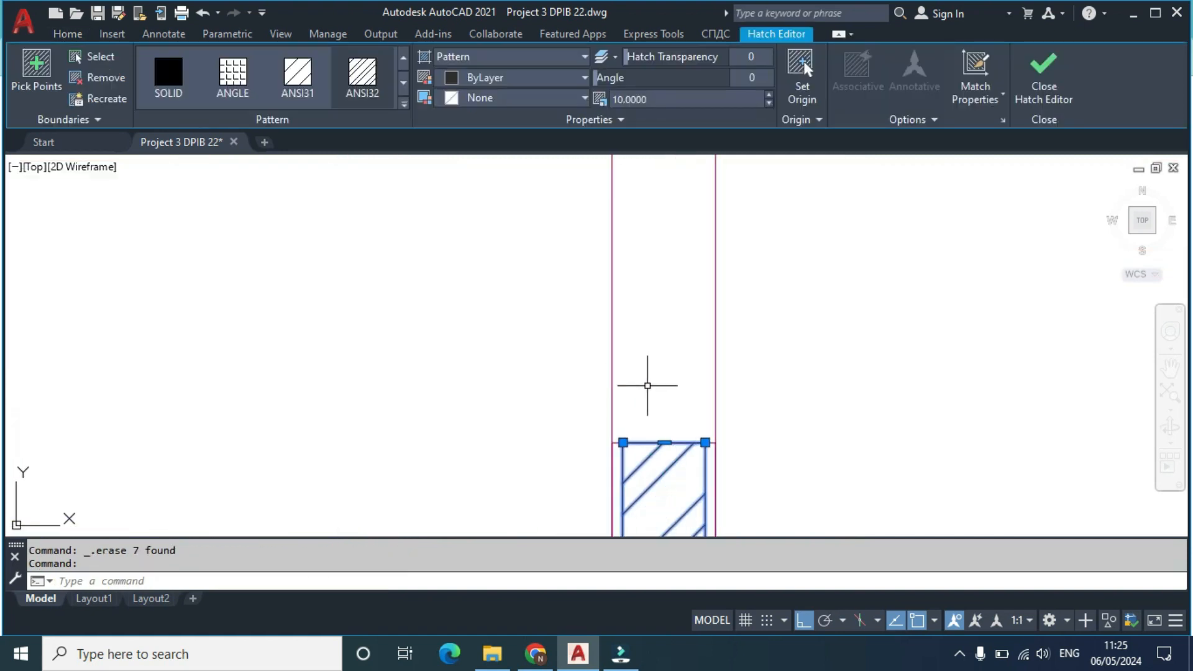
click(674, 474)
click(640, 391)
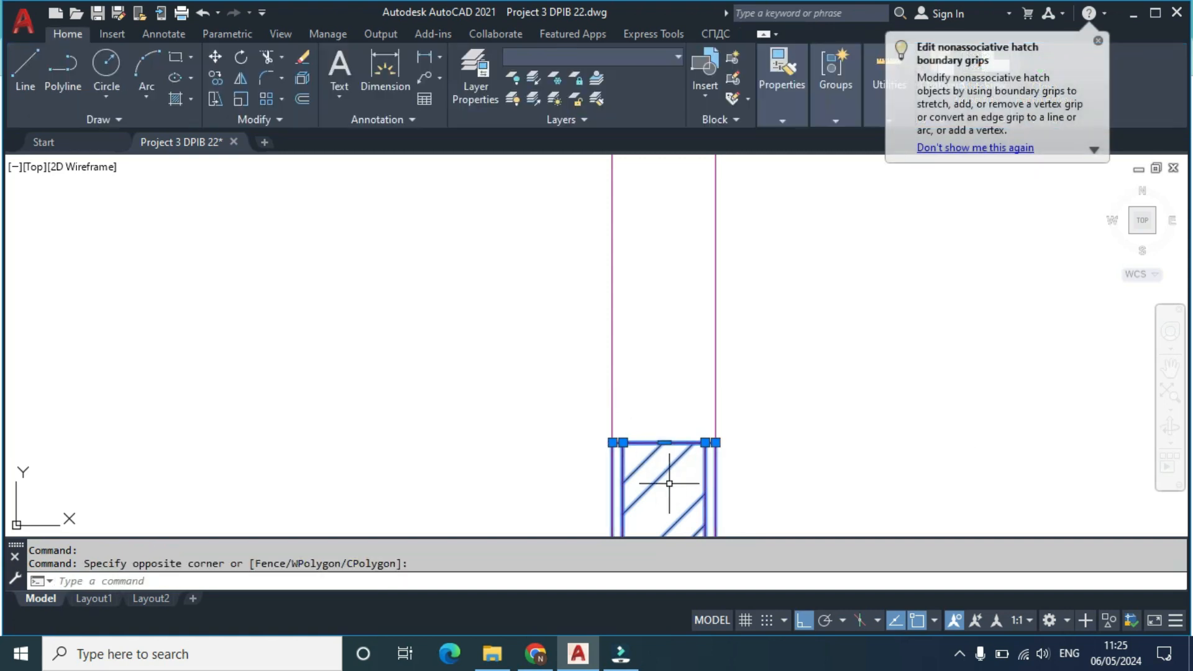
click(664, 442)
scroll(655, 280, down, 5)
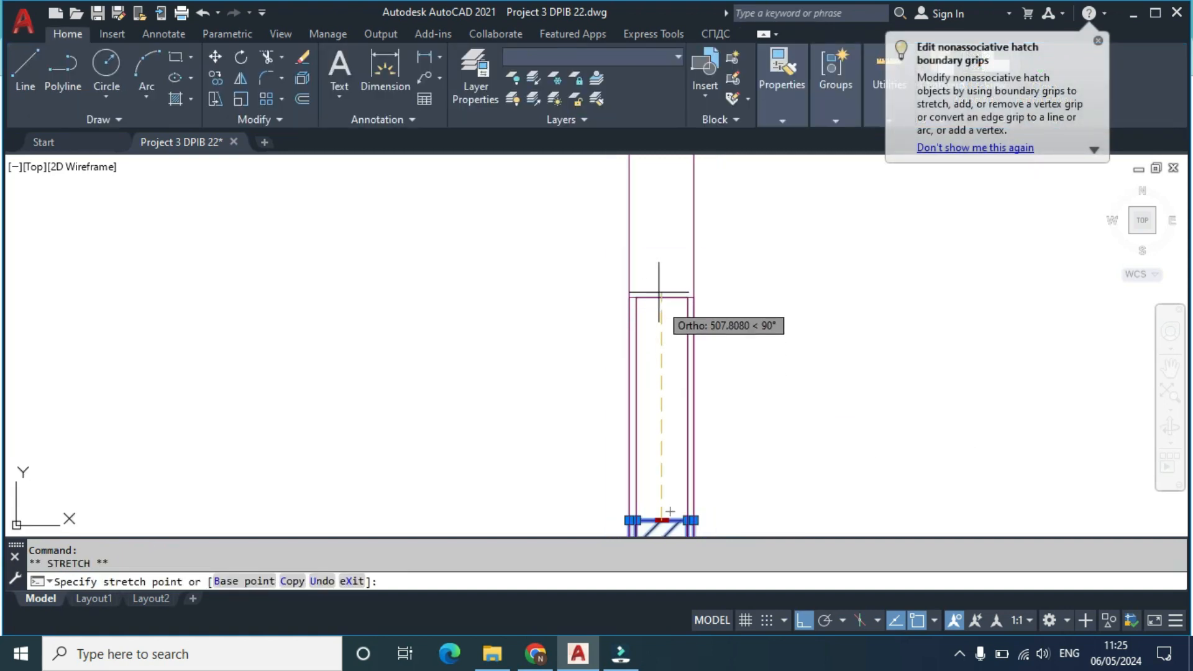
scroll(637, 419, down, 1)
scroll(642, 337, up, 1)
click(648, 329)
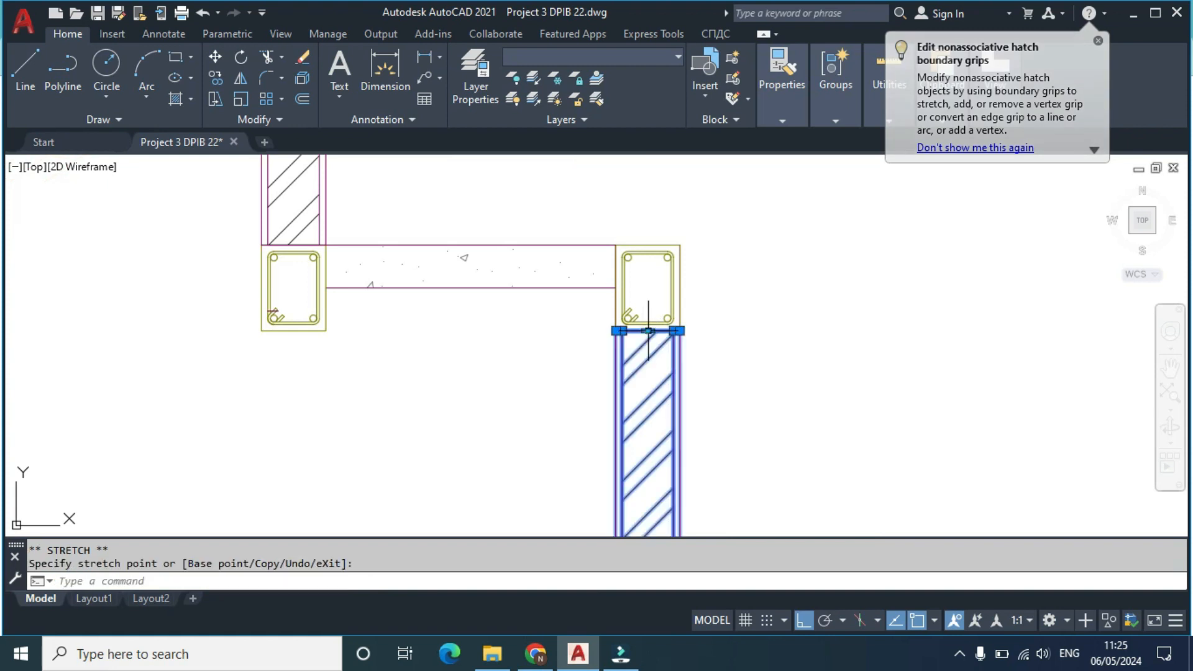
scroll(658, 376, down, 1)
key(Escape)
Step: Stretch the top of the outer wall's lower hatched segment to the underside of the lintel beam
scroll(734, 376, down, 5)
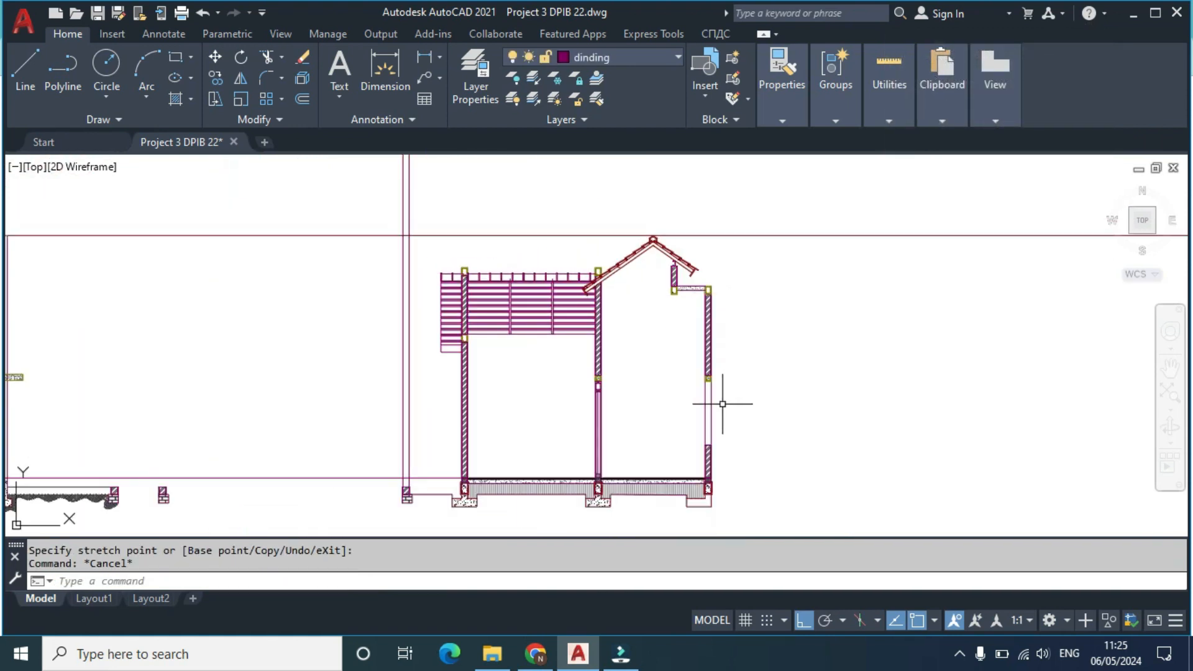
scroll(706, 331, up, 8)
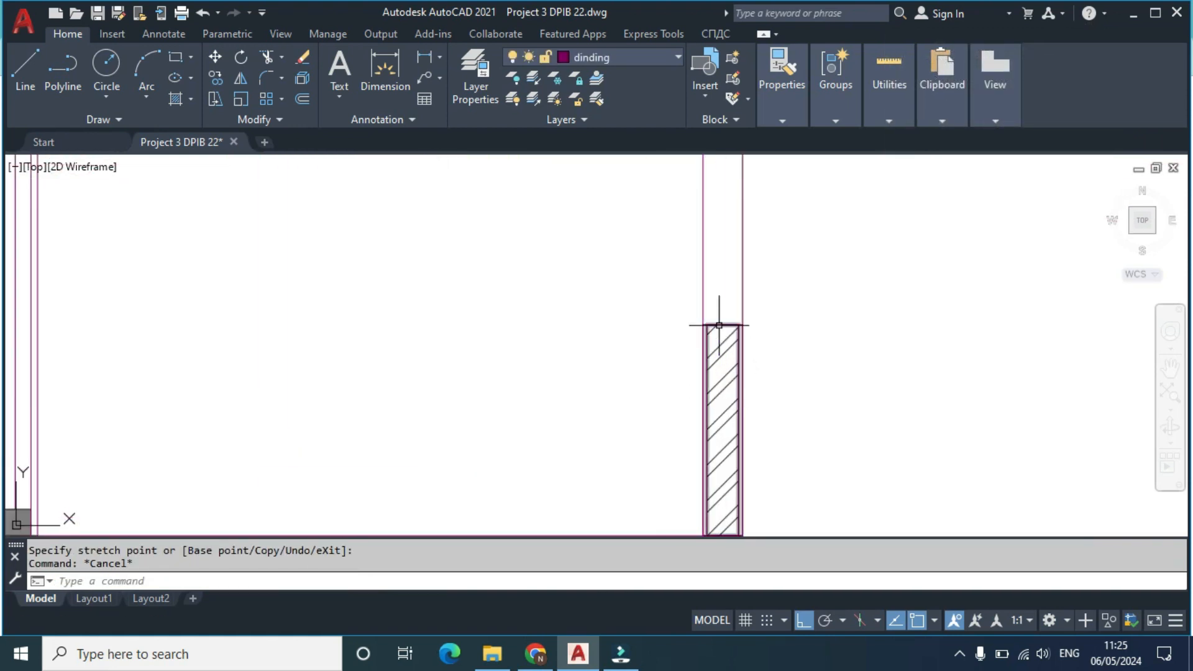
click(715, 292)
click(720, 324)
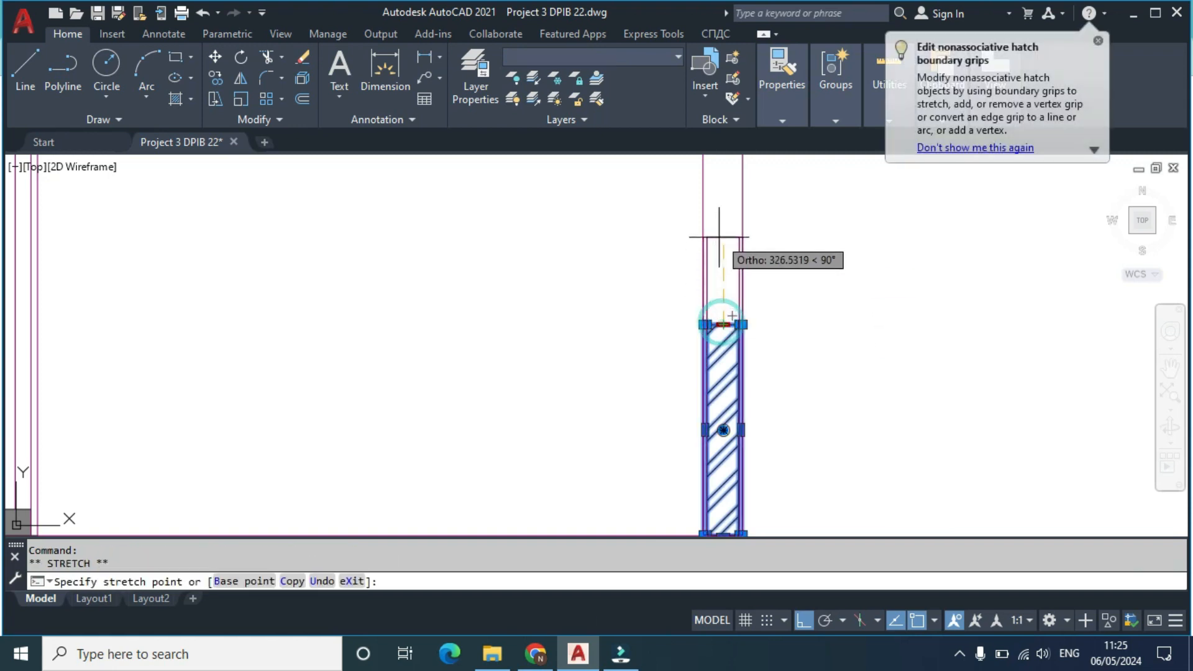
scroll(716, 348, down, 2)
scroll(713, 256, up, 5)
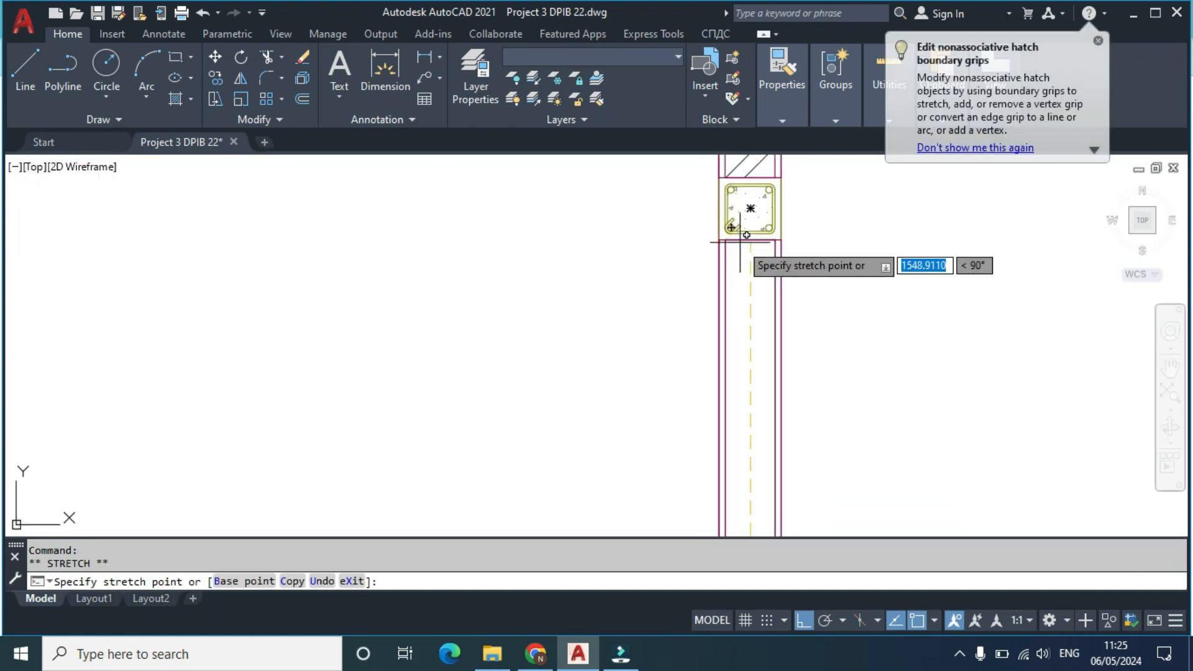
key(Escape)
Step: Examine both working sections and the annotated DET. POTONGAN B-B reference, checking the low front wall, its post and the horizontal slab
scroll(662, 336, down, 6)
middle_drag(362, 323, 485, 330)
scroll(547, 262, up, 2)
scroll(551, 311, down, 6)
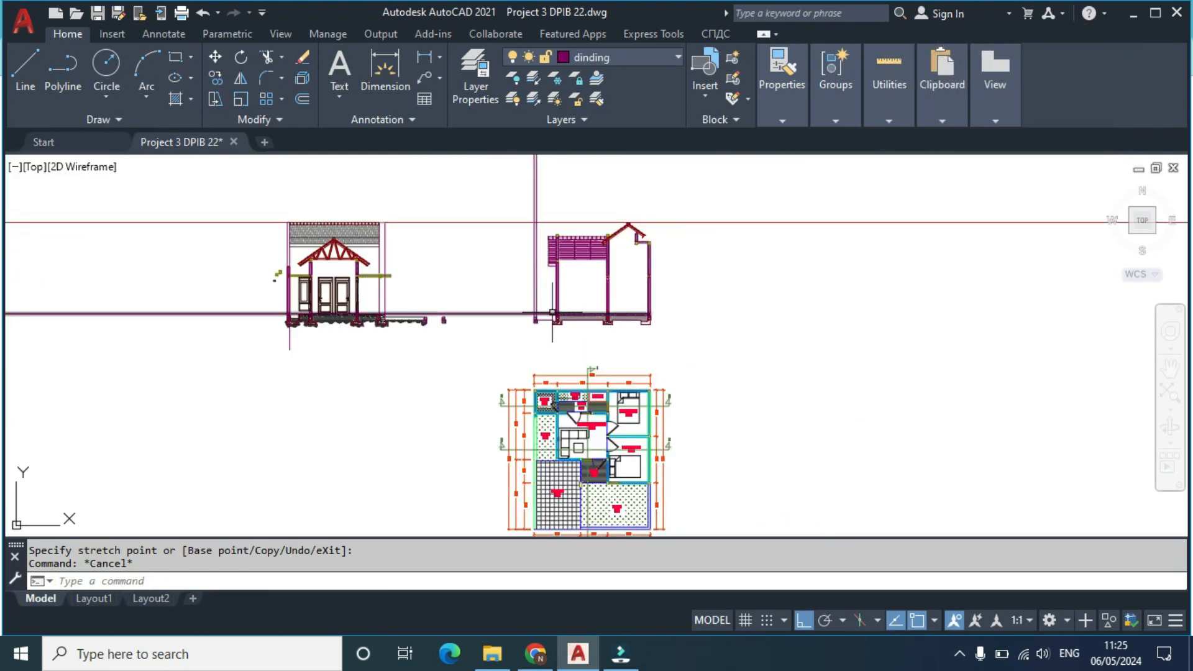
scroll(542, 301, up, 4)
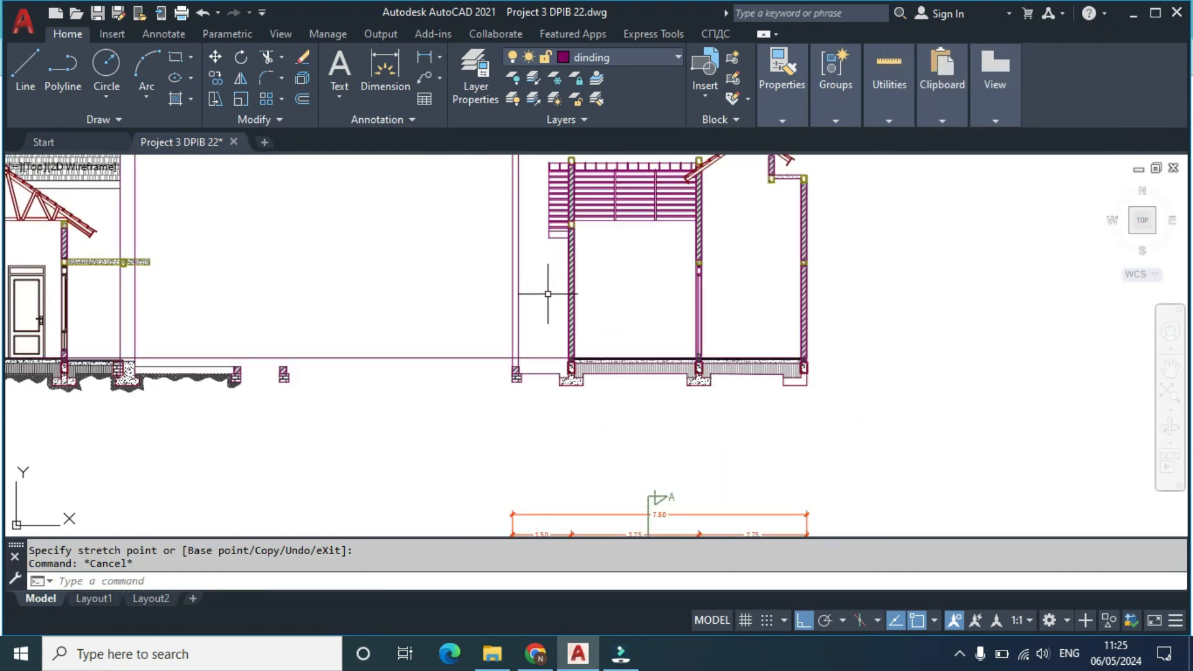
middle_drag(288, 294, 630, 280)
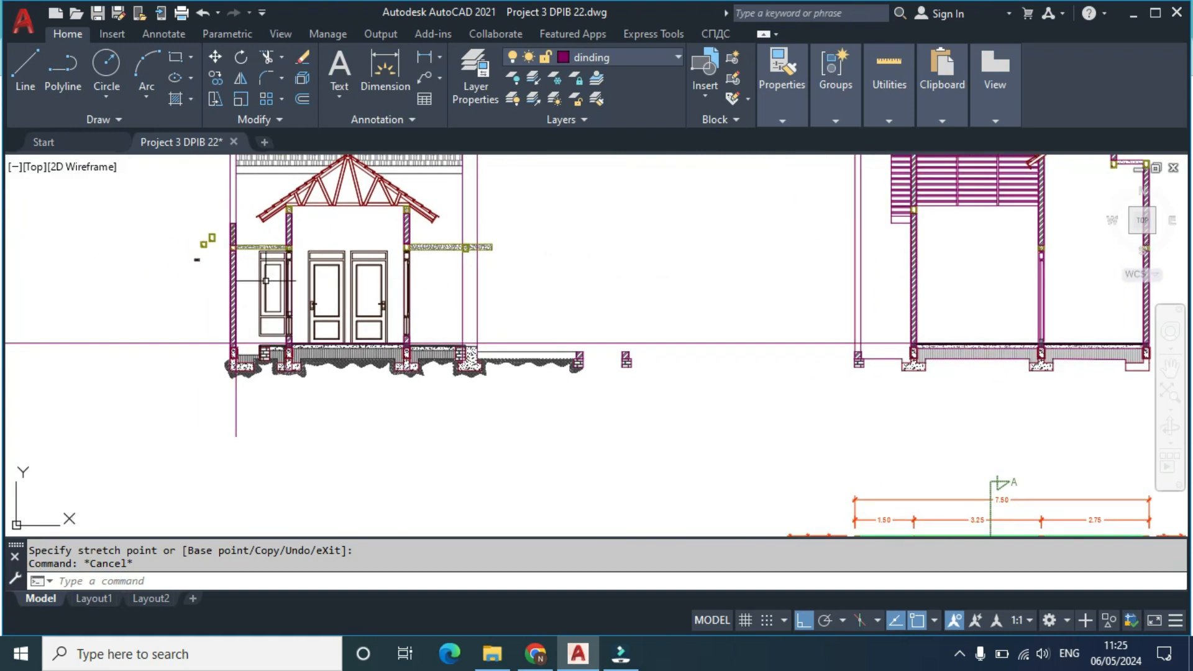
scroll(490, 247, up, 3)
scroll(597, 266, down, 5)
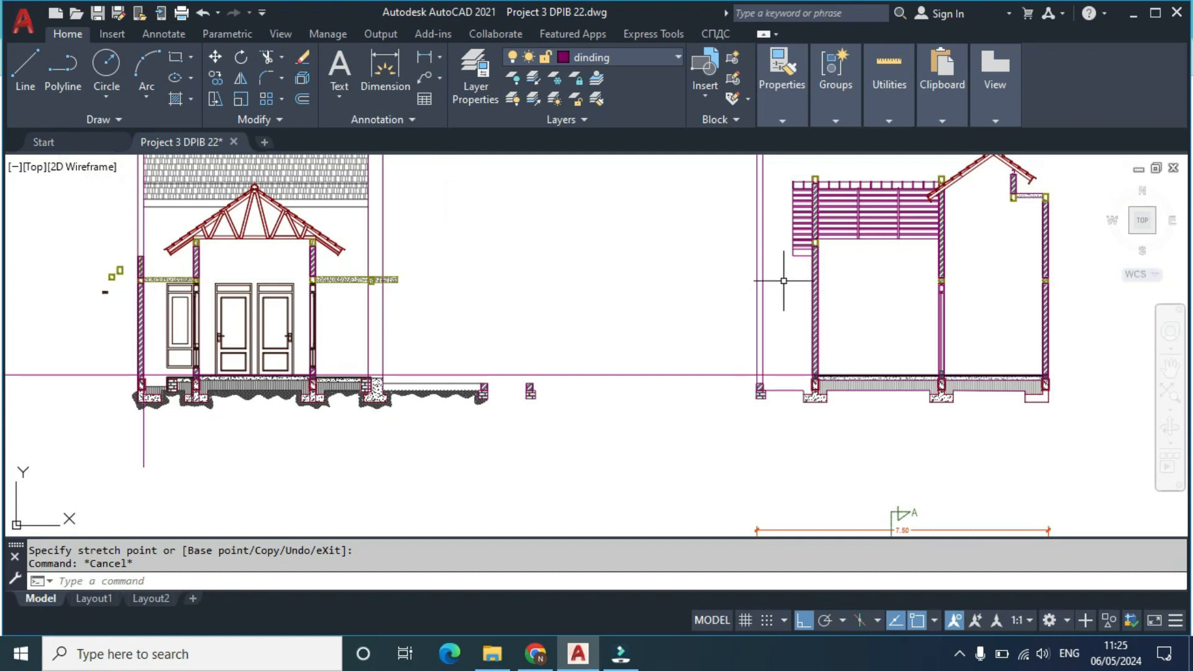
scroll(553, 354, down, 6)
scroll(473, 353, up, 5)
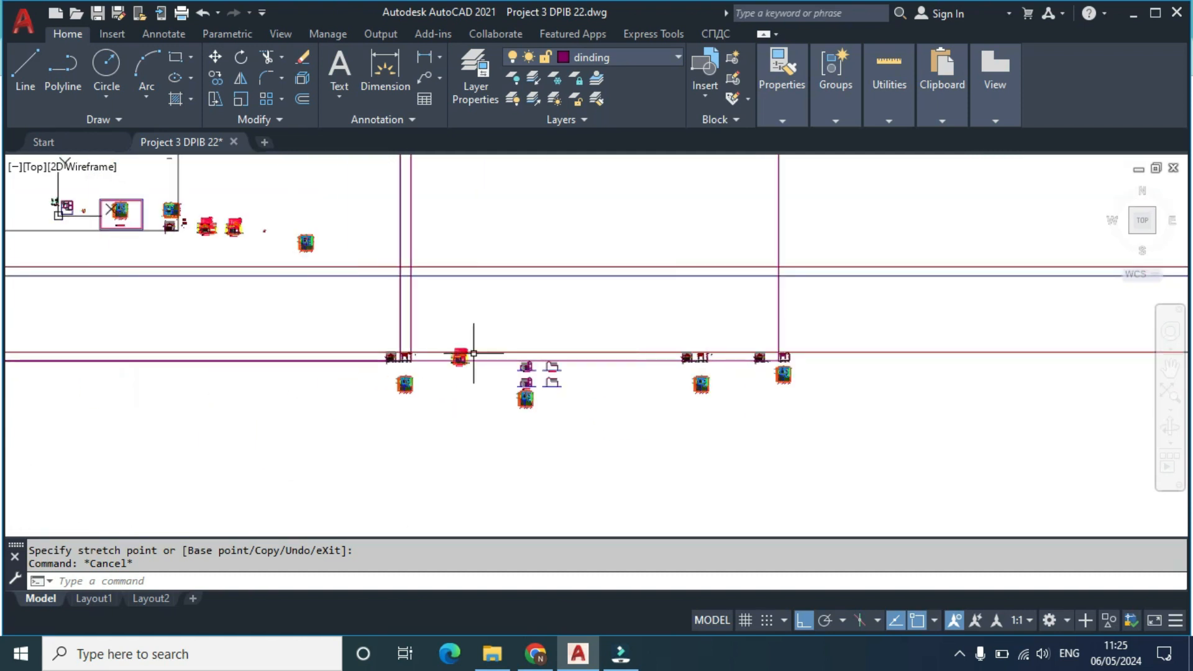
scroll(418, 359, up, 8)
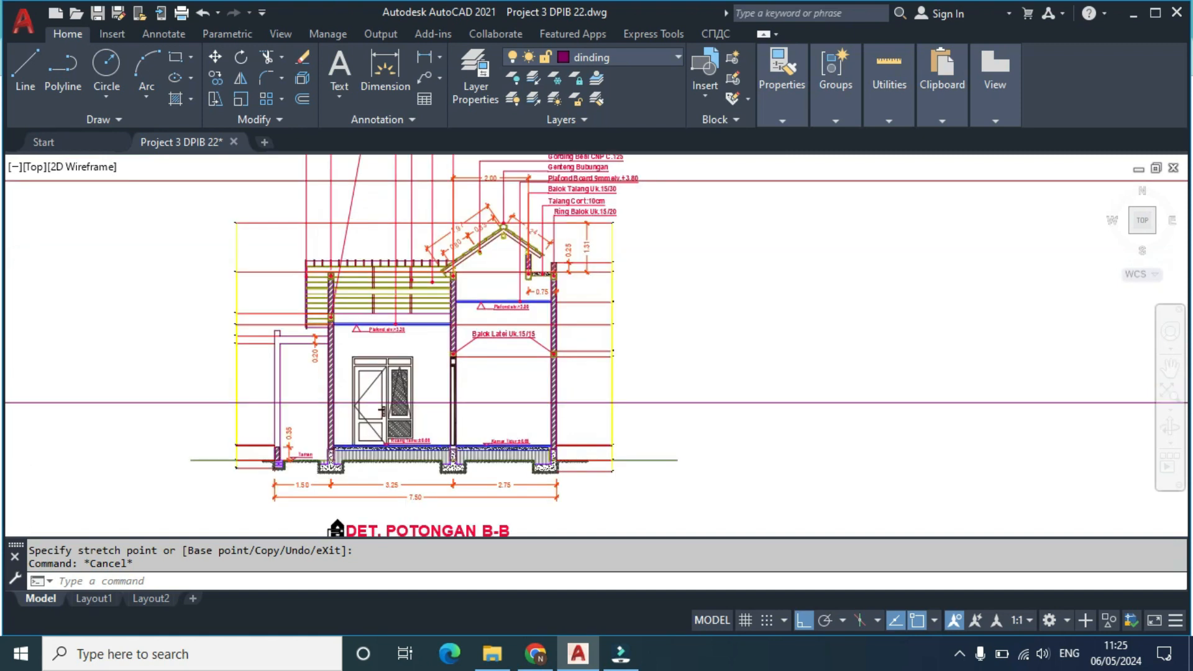
middle_drag(277, 378, 294, 313)
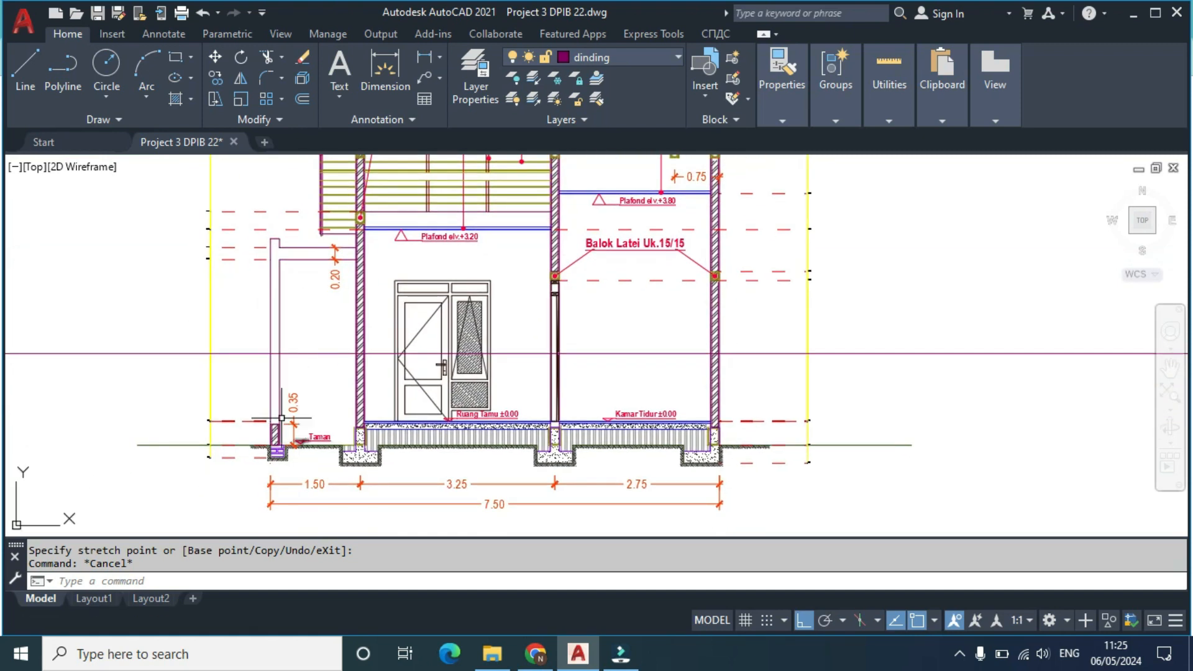
scroll(380, 326, down, 5)
middle_drag(809, 330, 317, 338)
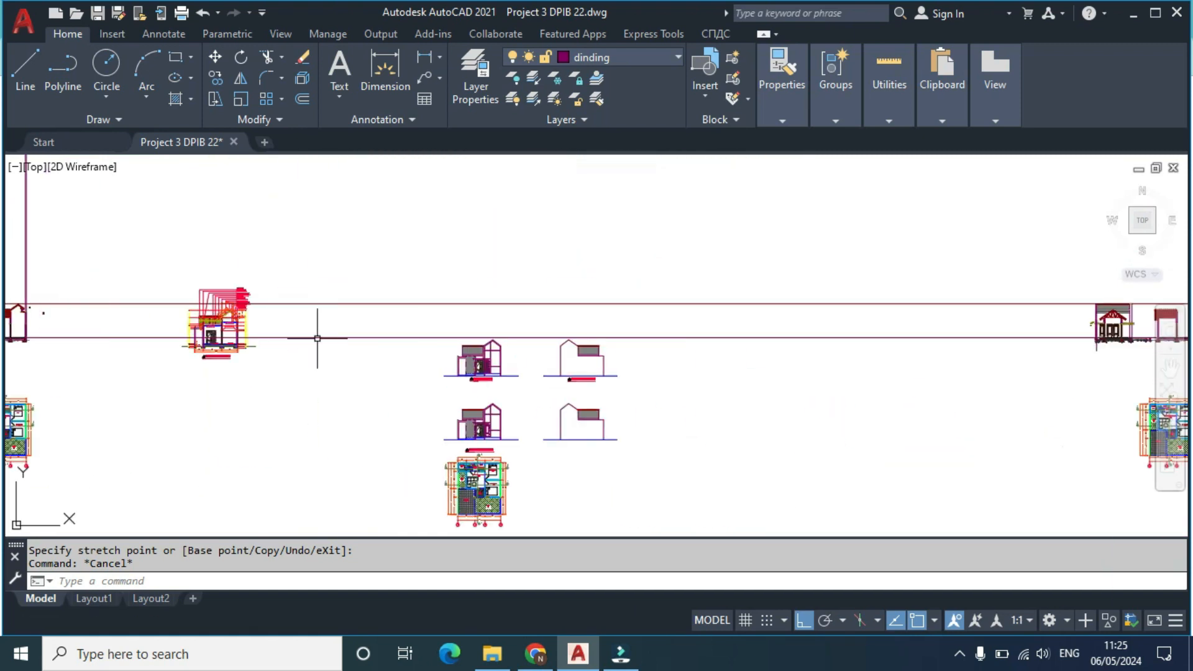
Step: Draw a horizontal construction line through the top edge of the left section's overhanging concrete slab
middle_drag(778, 351, 239, 323)
middle_drag(946, 306, 577, 307)
scroll(329, 335, up, 6)
middle_drag(522, 340, 470, 345)
text(l)
key(Return)
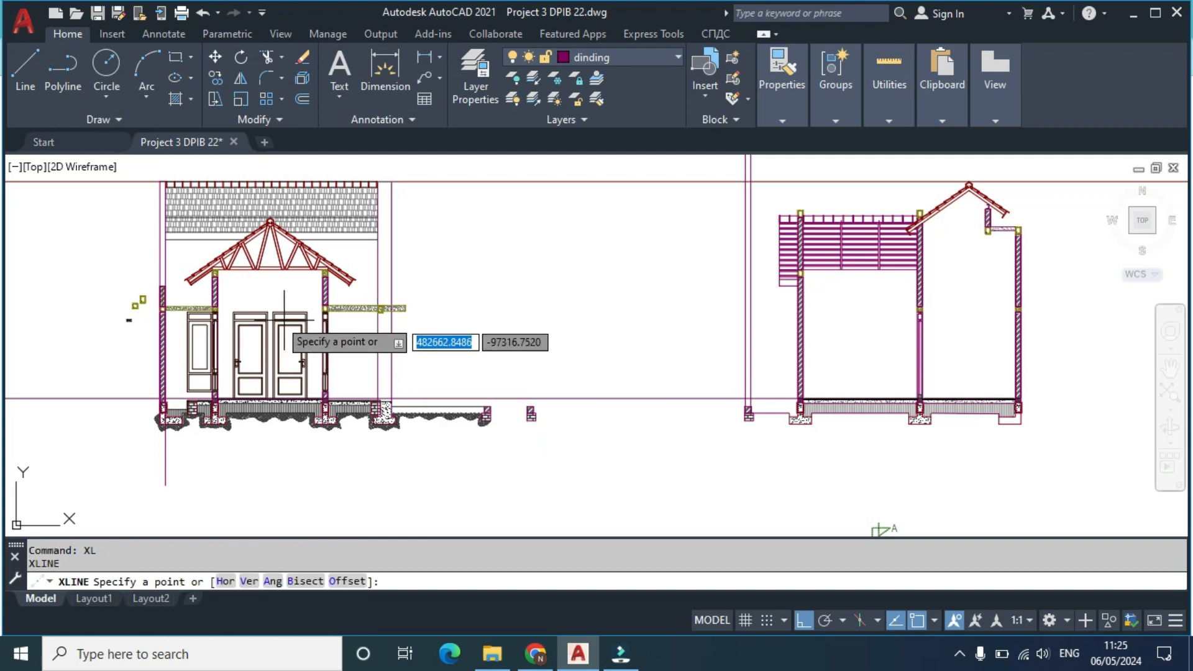
scroll(385, 308, up, 10)
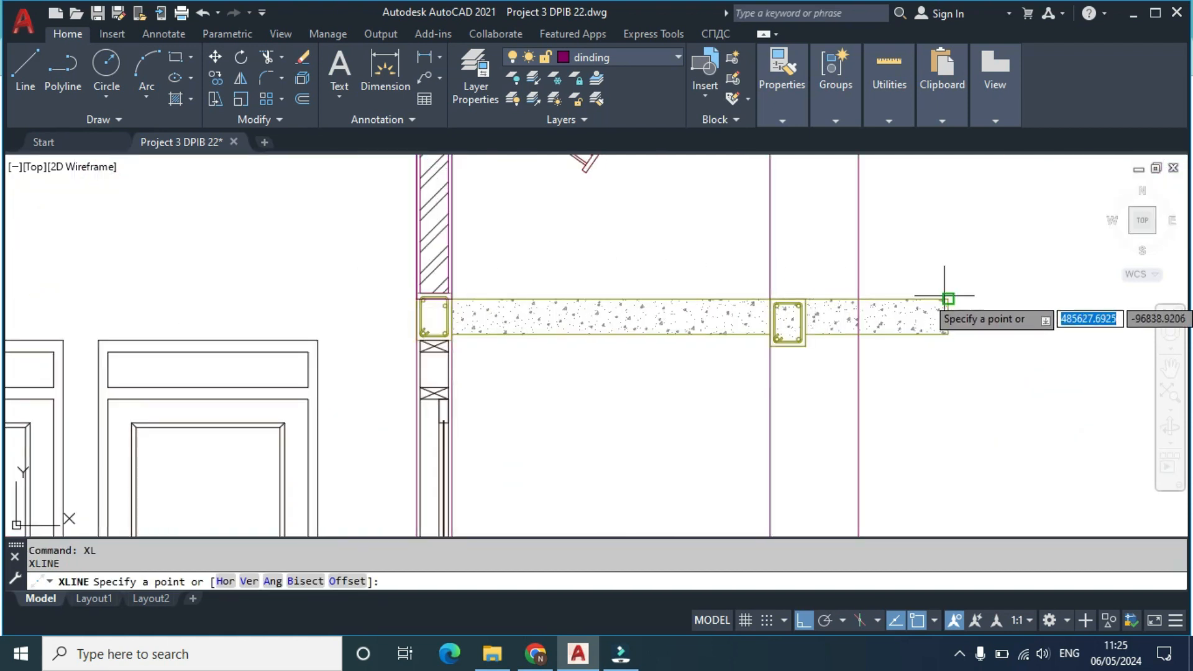
click(945, 297)
click(806, 298)
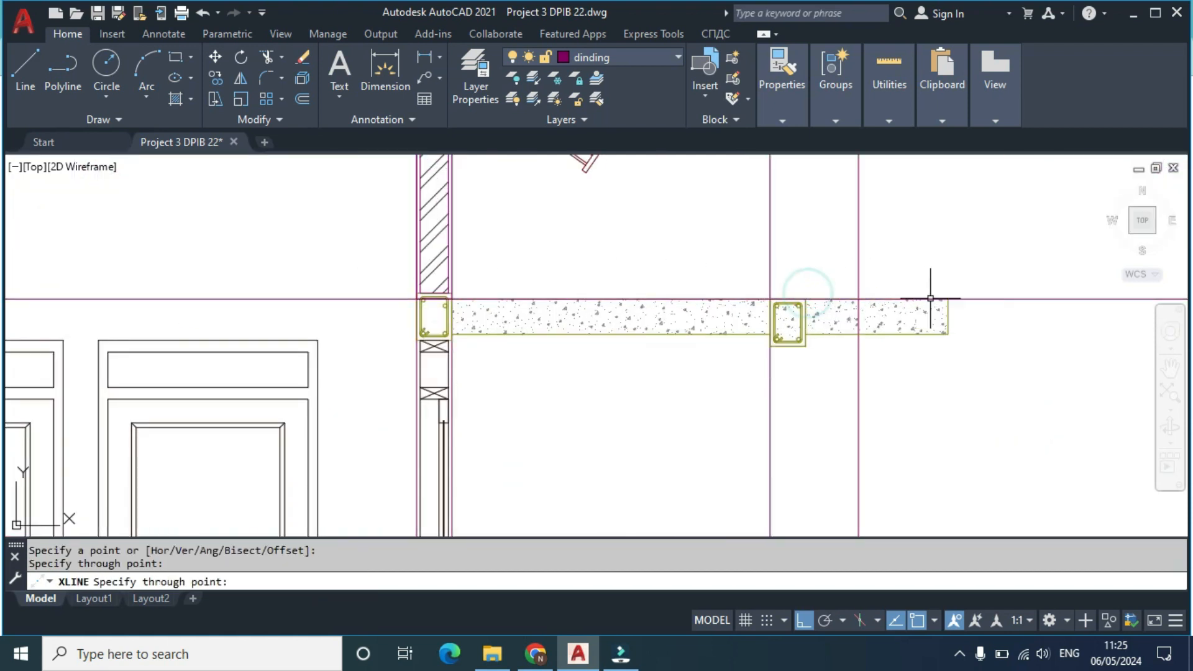
Step: Copy the slab's top construction line down to the slab's bottom edge
click(1010, 310)
click(962, 278)
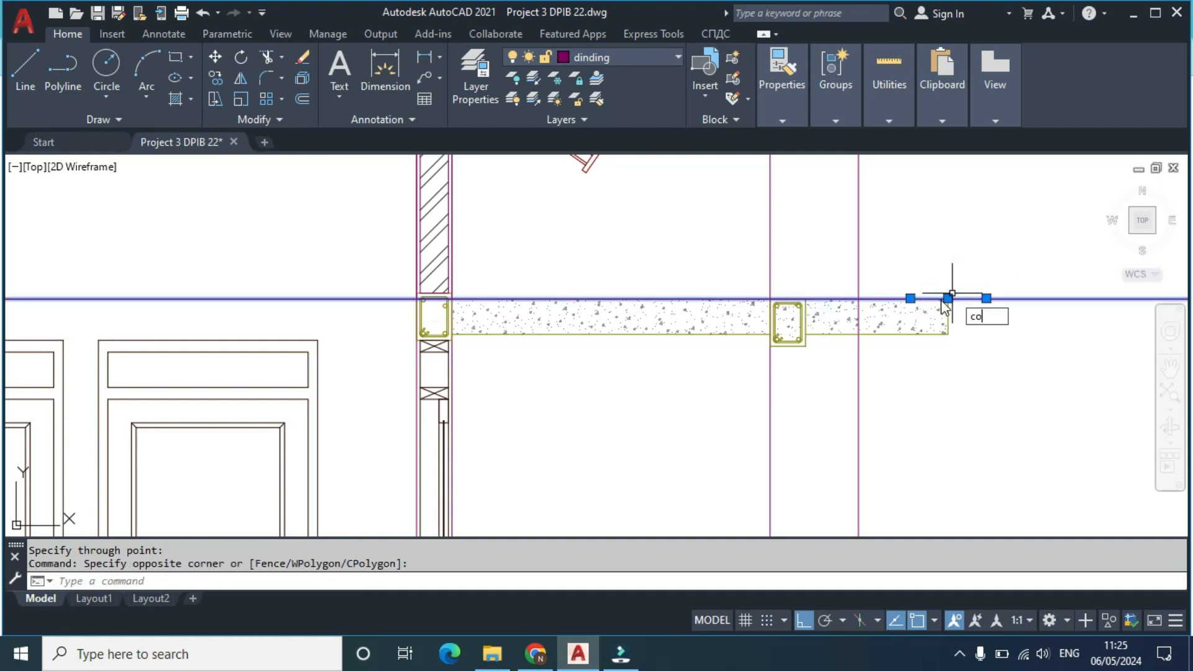
text(co)
key(Return)
click(949, 298)
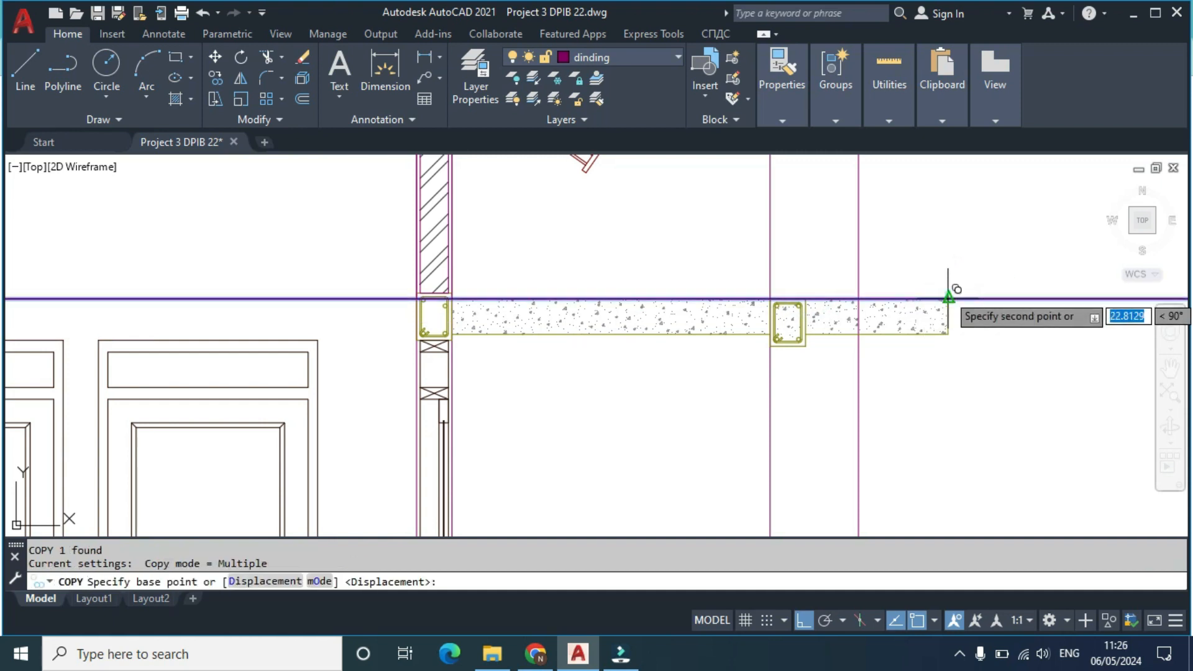
click(950, 332)
scroll(969, 340, down, 6)
key(Escape)
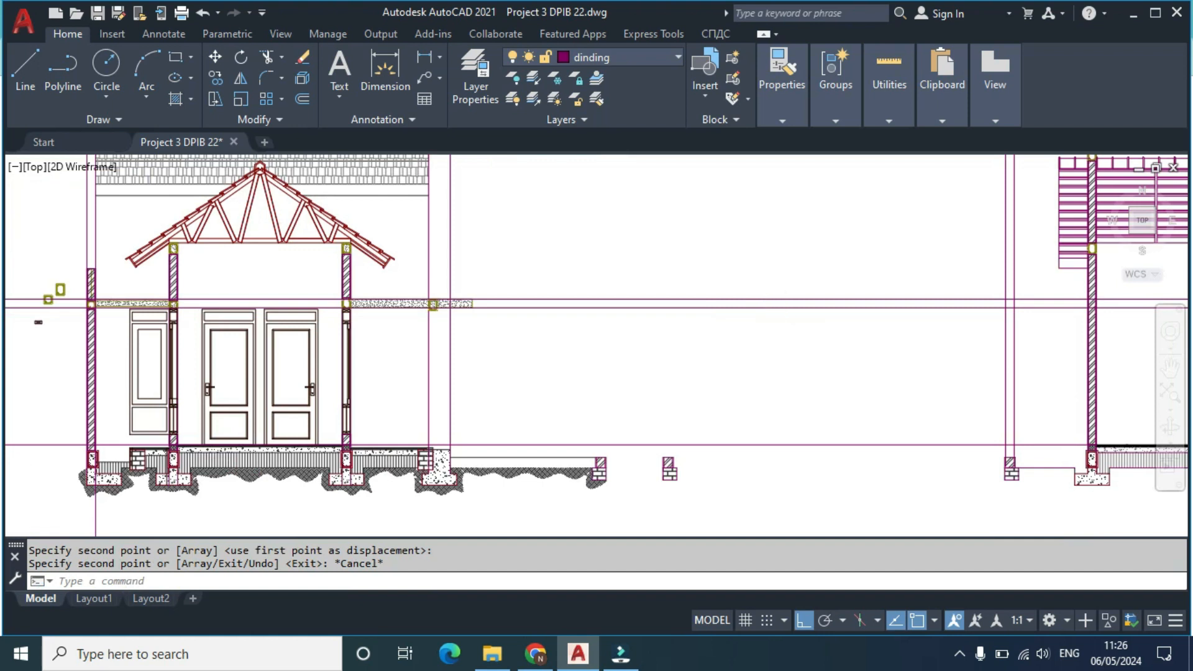
Step: Trim the slab construction lines outside the front post and the post's vertical lines above the slab's top line
scroll(687, 325, down, 2)
scroll(724, 314, up, 2)
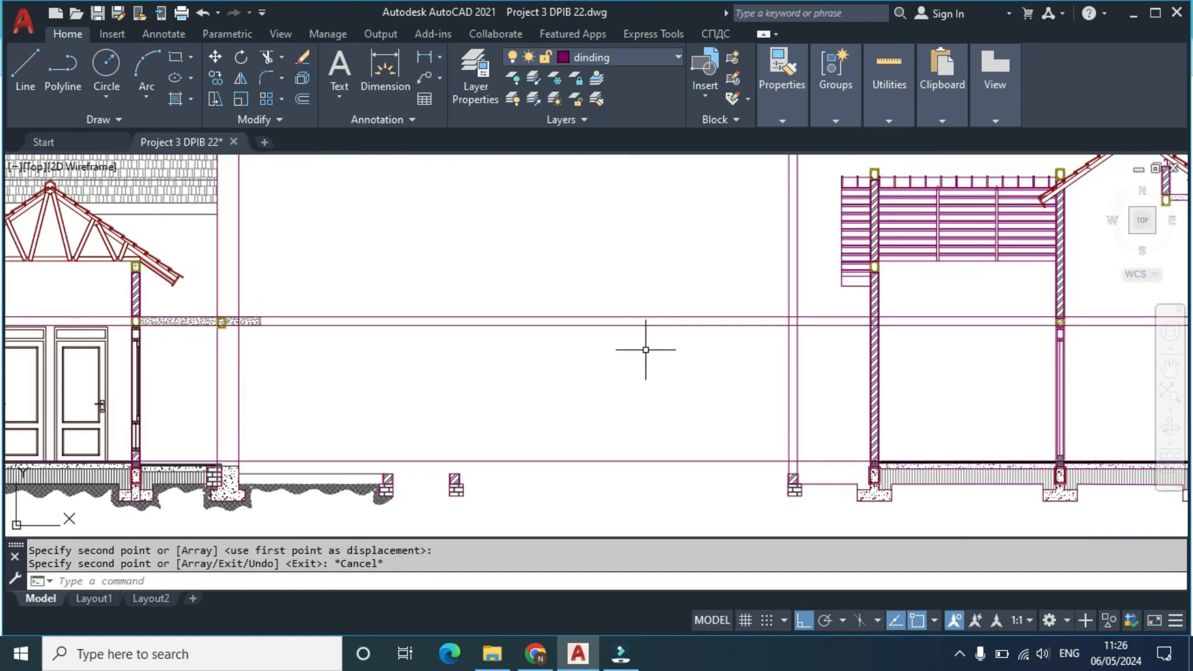
text(tr)
key(Return)
scroll(888, 320, up, 5)
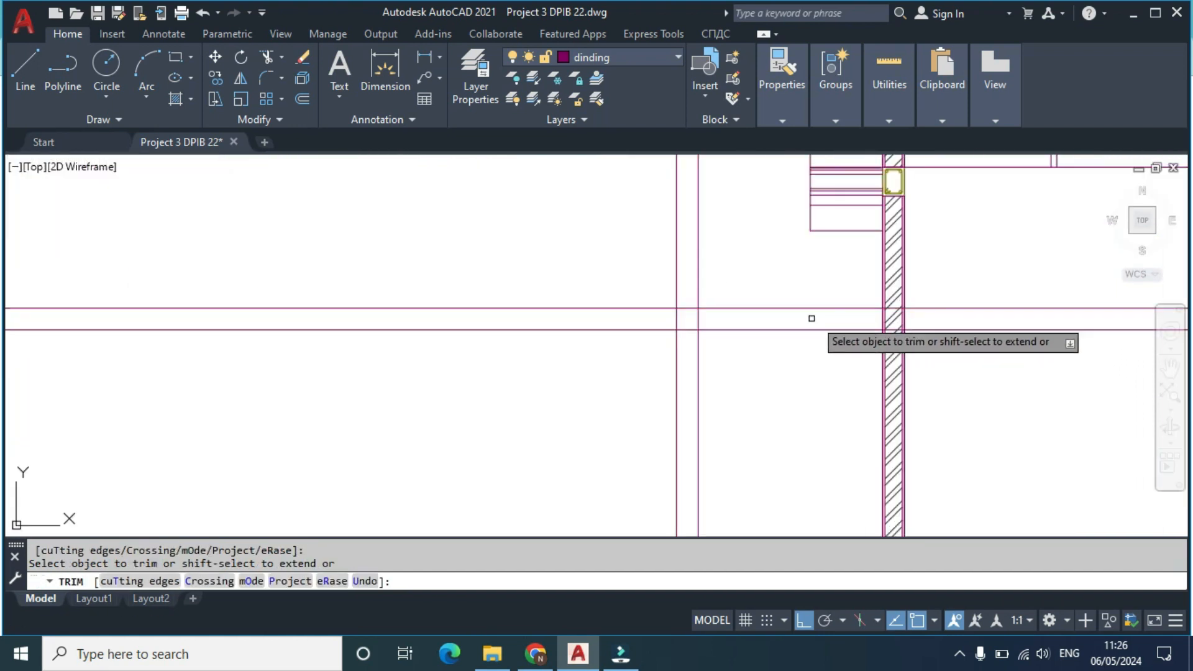
click(719, 277)
click(636, 276)
scroll(753, 288, down, 5)
scroll(736, 308, up, 5)
click(627, 306)
click(613, 248)
key(Return)
scroll(739, 286, up, 2)
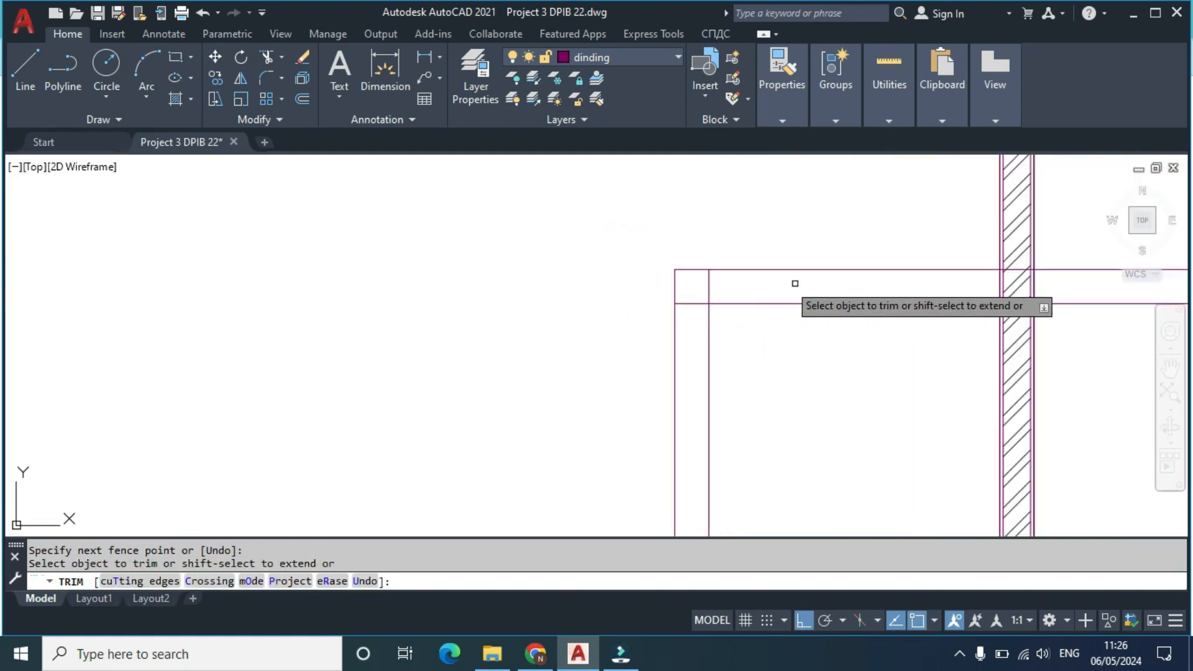
Step: Trim the two slab lines at the front wall's outer face and erase their remainders beyond the wall
middle_drag(913, 288, 511, 302)
scroll(597, 283, up, 5)
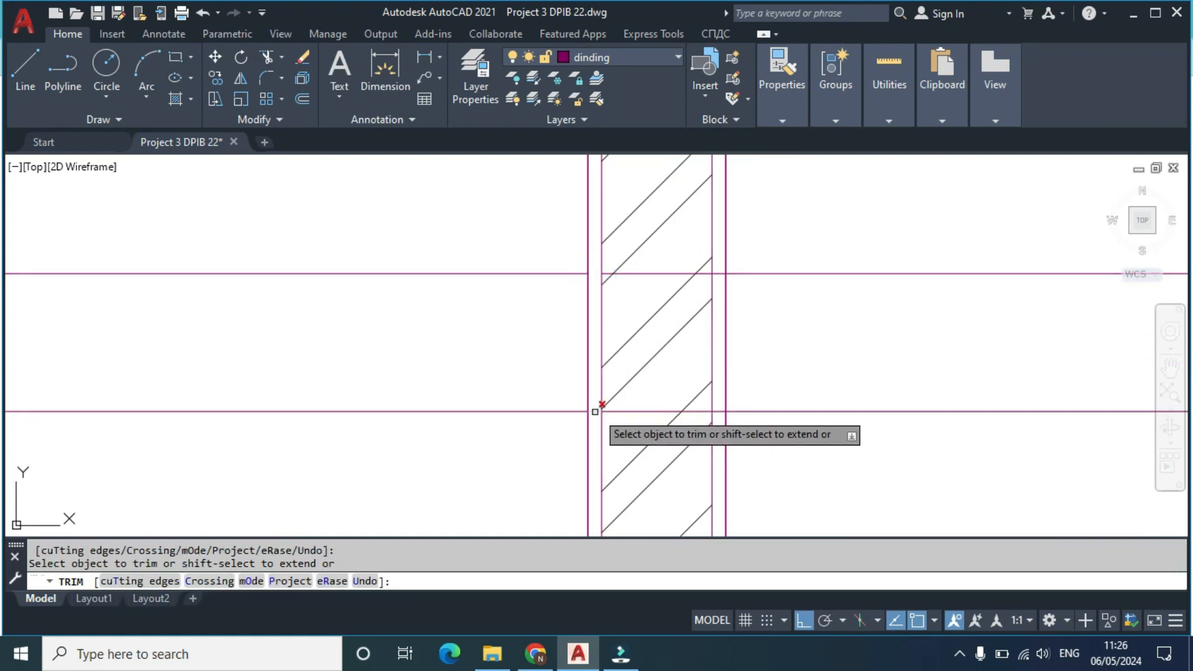
key(Escape)
click(800, 439)
click(731, 206)
key(Escape)
click(880, 432)
click(795, 186)
key(Delete)
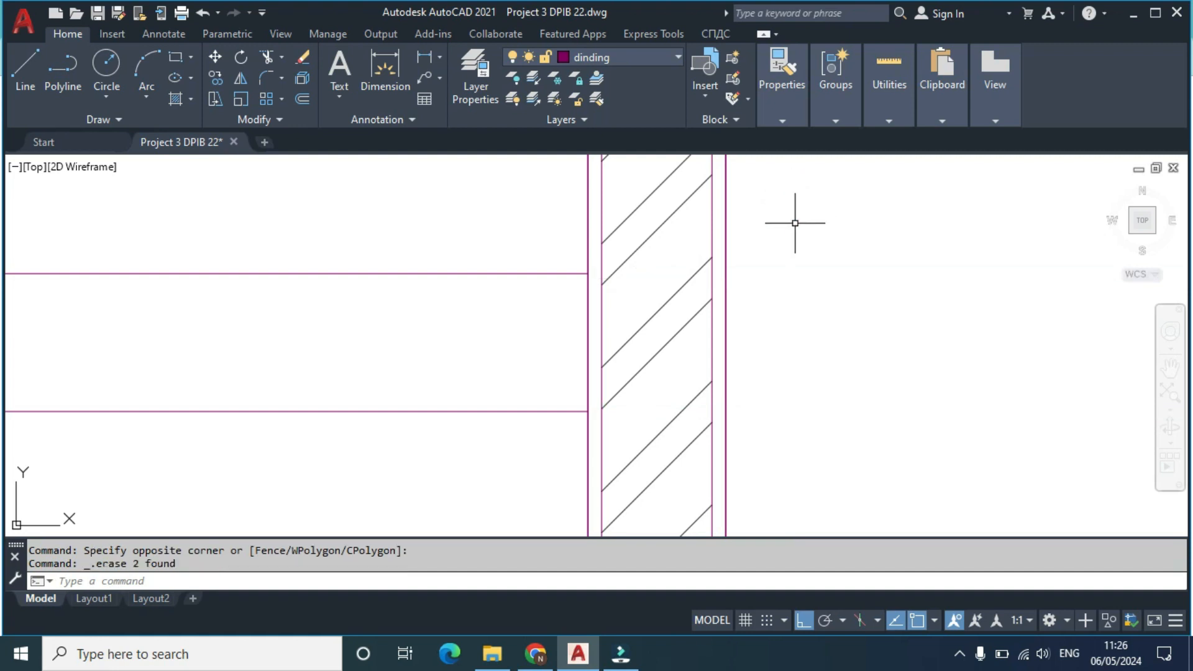
Step: Offset the canopy slab's top line upward by 200
scroll(715, 268, down, 5)
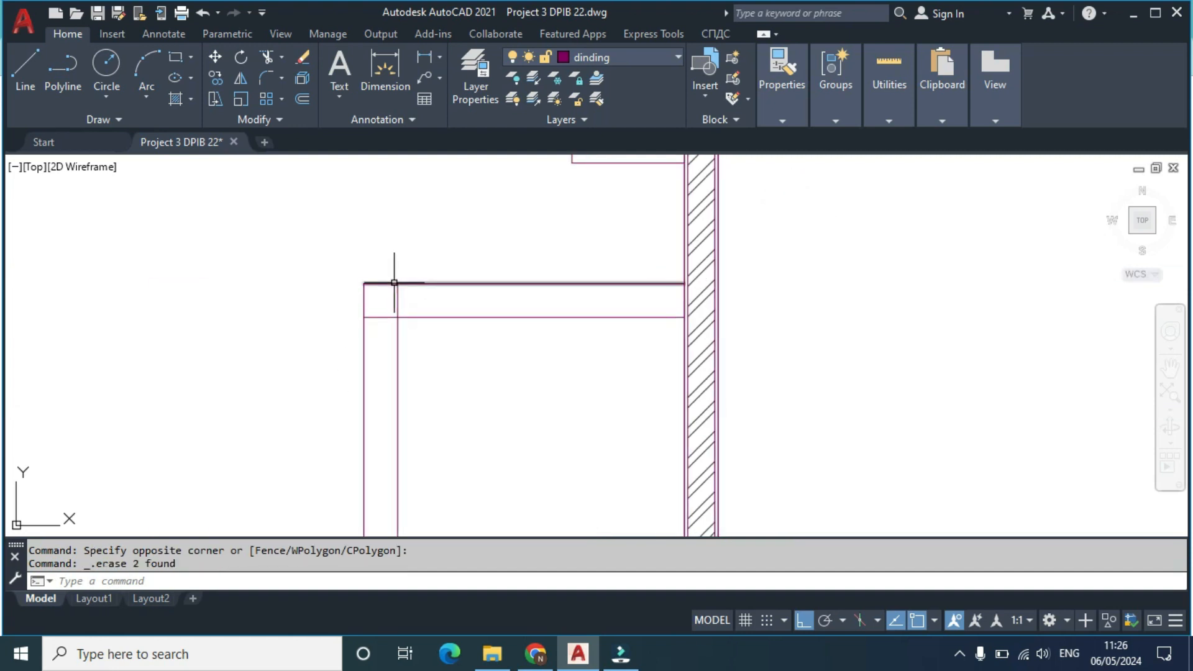
key(Return)
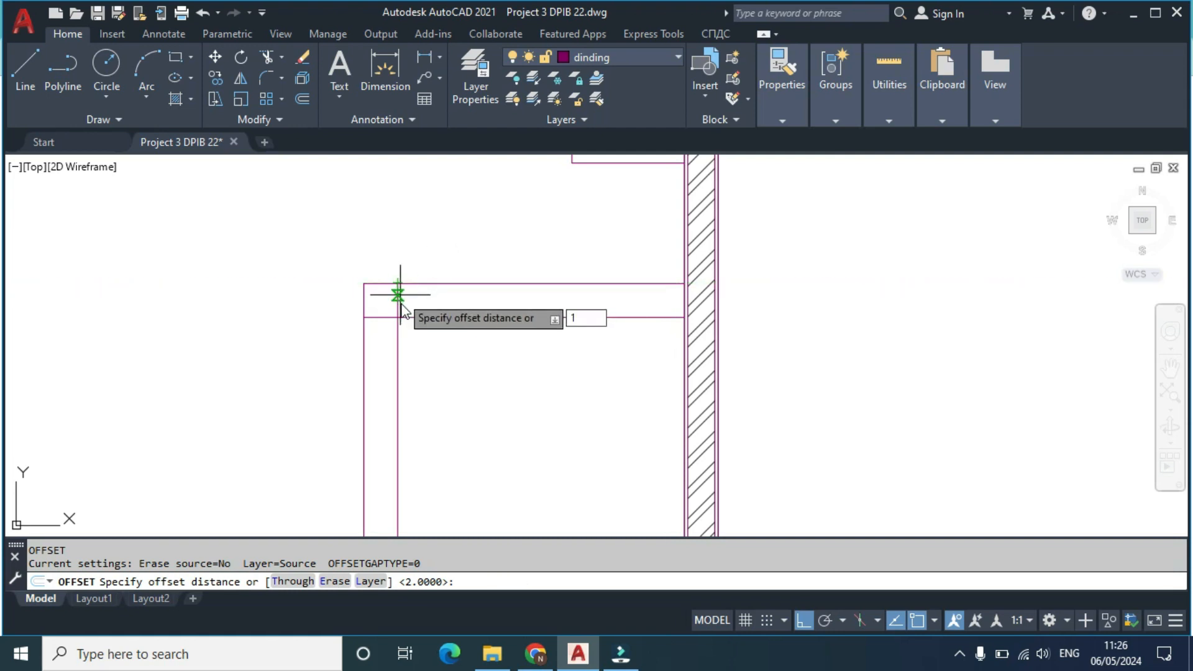
key(Escape)
text(o)
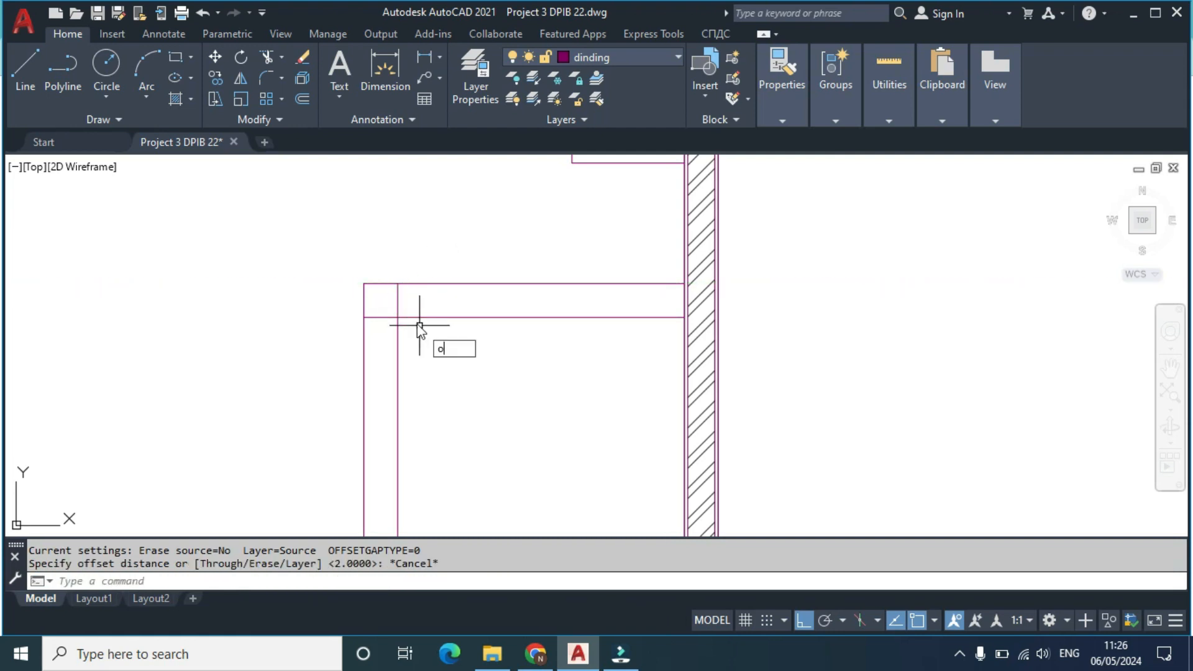
key(Return)
text(200)
key(Return)
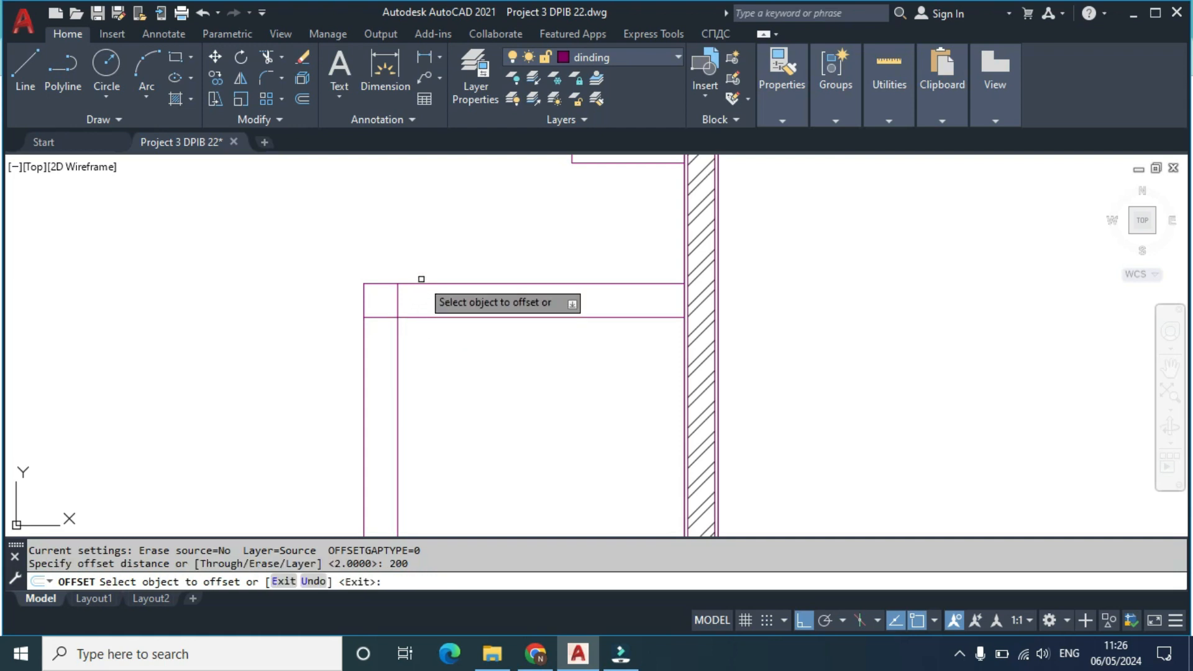
click(410, 283)
click(396, 252)
key(Escape)
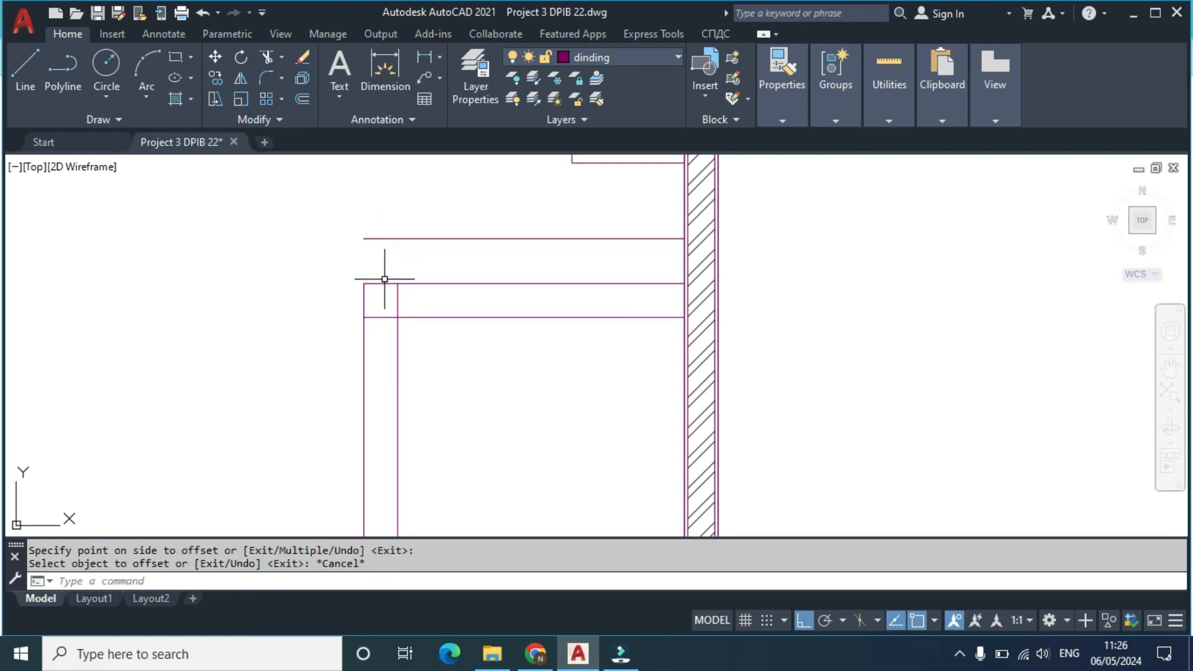
Step: Extend both edges of the front post up to the offset line above the slab
text(ex)
key(Return)
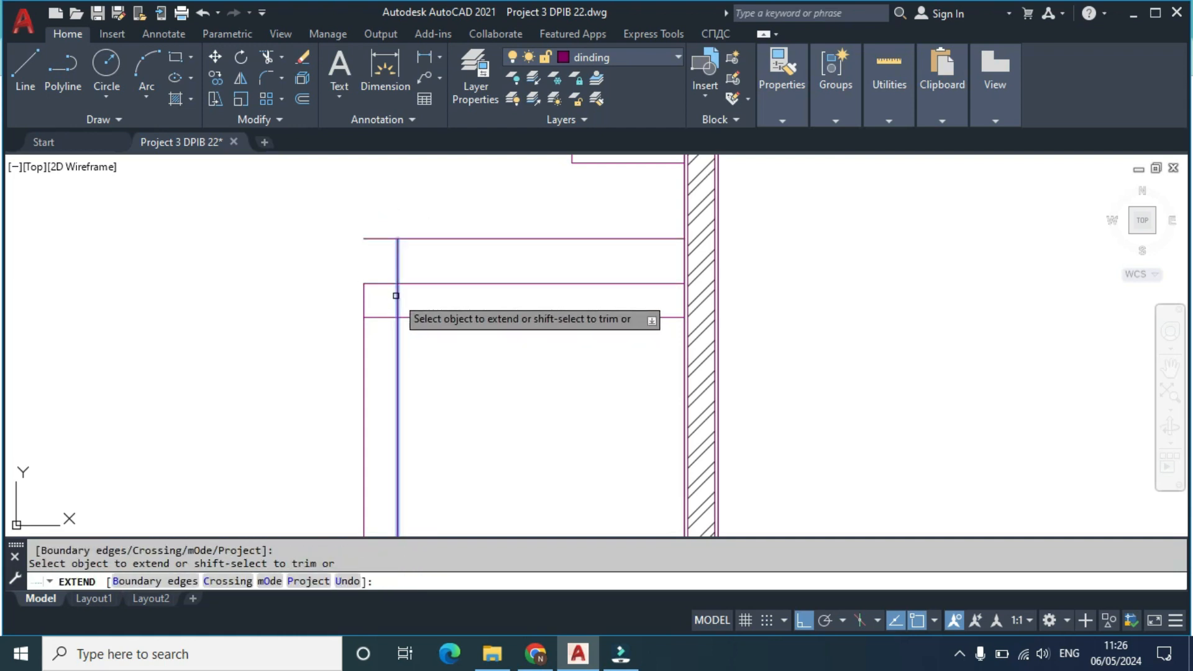
click(366, 294)
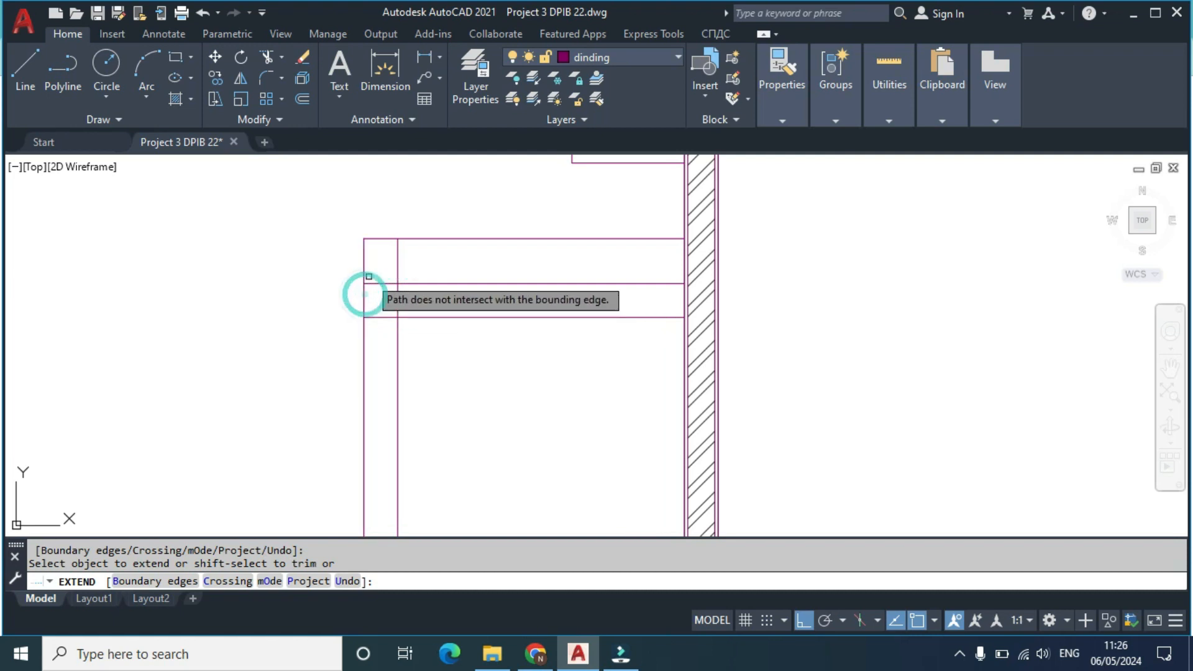
key(Escape)
Step: Trim the excess top line and the inner lines where slab and post meet, leaving one continuous canopy outline
key(Return)
mouse_move(453, 251)
mouse_down()
mouse_move(466, 248)
mouse_move(435, 213)
mouse_up()
drag(374, 309, 368, 258)
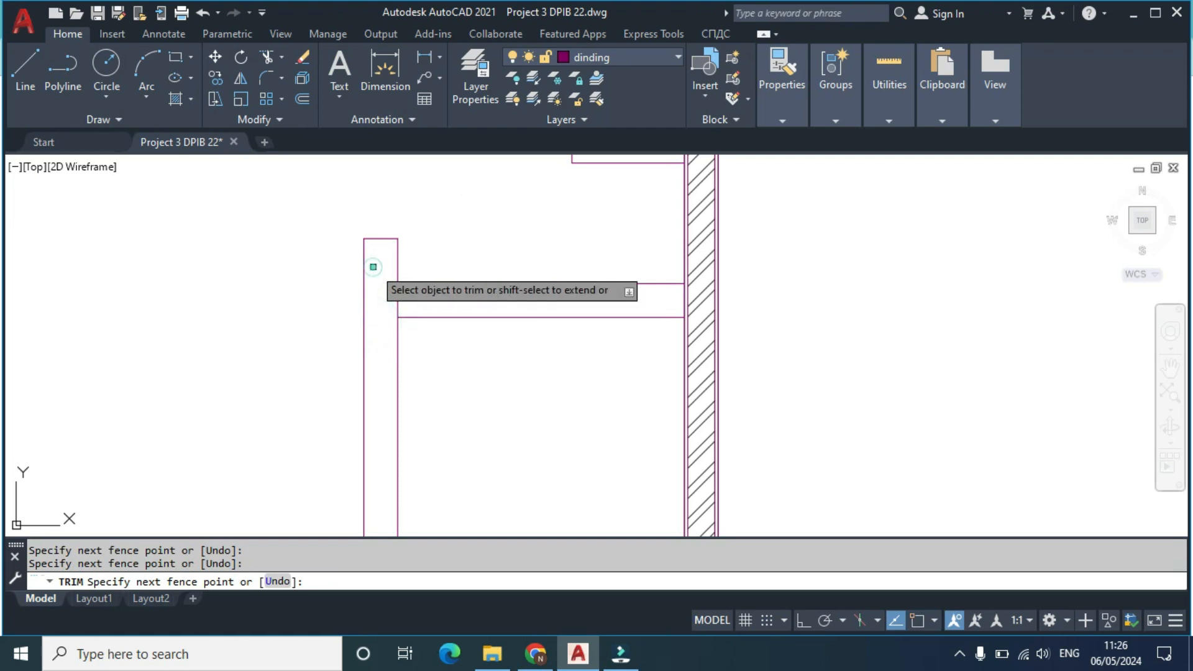
click(399, 296)
key(Escape)
Step: Examine both working sections, comparing the front post base, floor line, foundations and overall canopy outline
scroll(399, 294, down, 4)
middle_drag(445, 308, 447, 266)
scroll(455, 321, up, 3)
mouse_move(400, 346)
middle_down()
mouse_move(358, 384)
mouse_move(419, 323)
middle_up()
scroll(375, 394, down, 1)
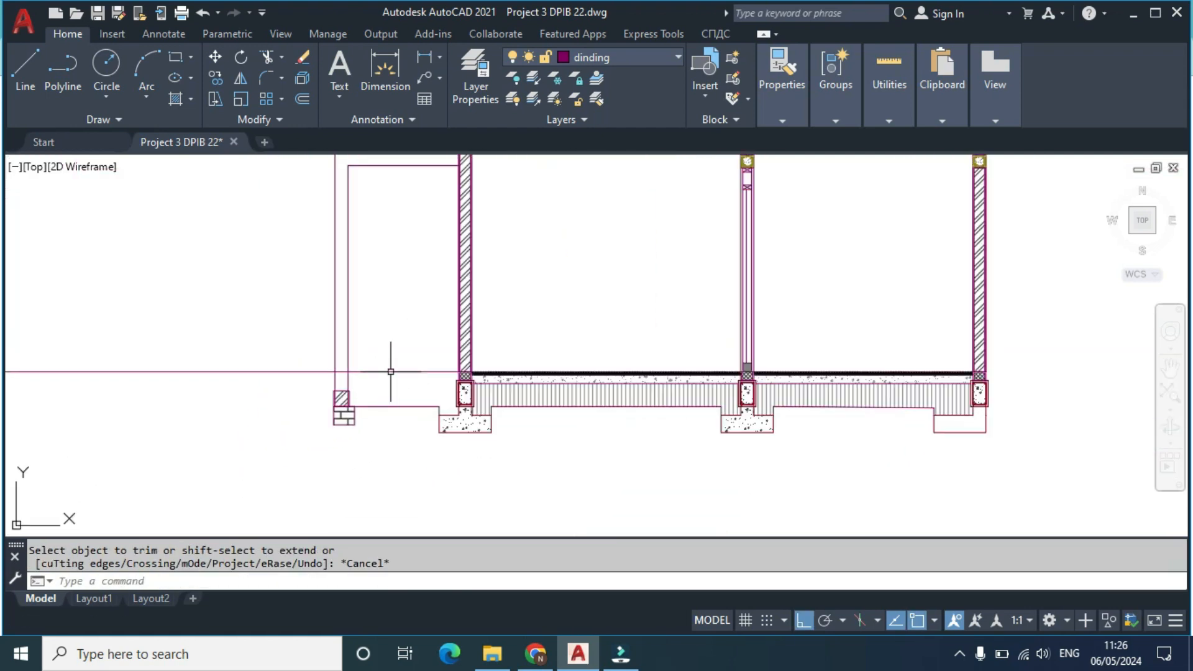
middle_drag(416, 367, 547, 329)
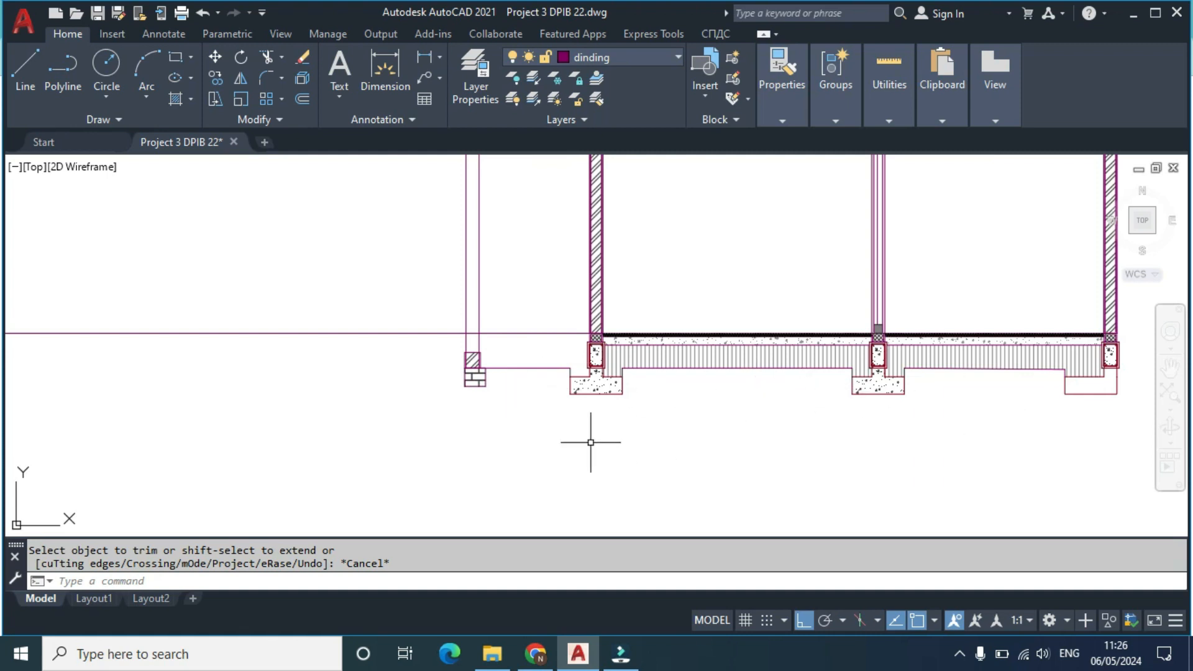
scroll(590, 443, down, 3)
scroll(177, 442, up, 2)
scroll(158, 404, up, 1)
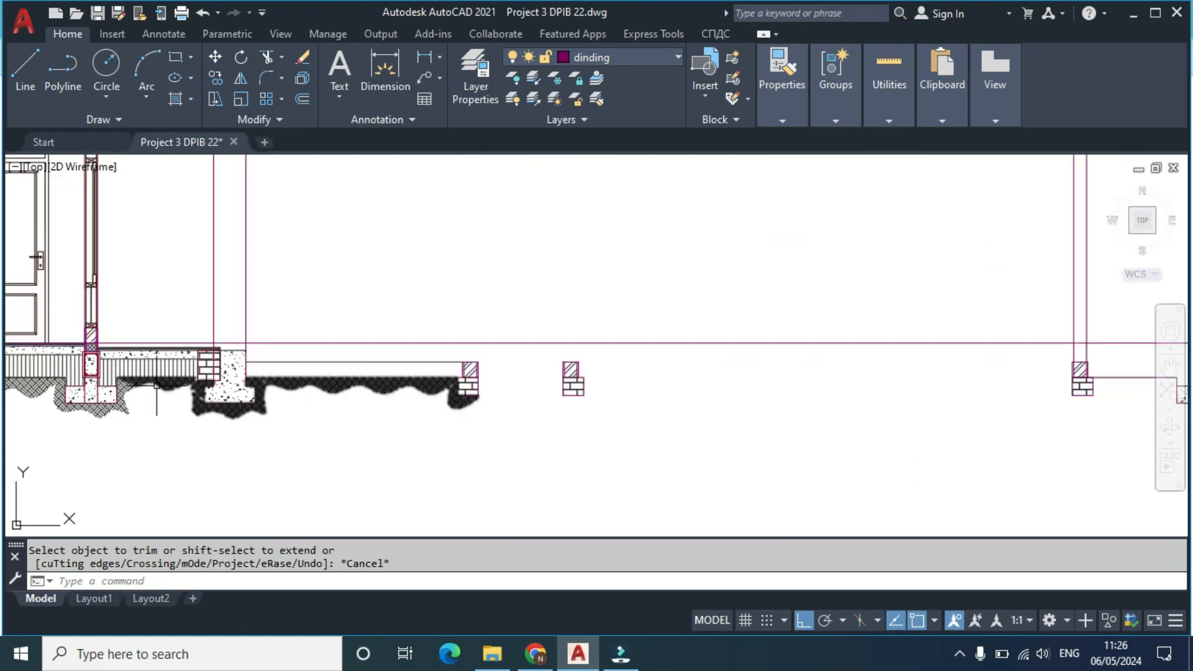
scroll(398, 417, down, 2)
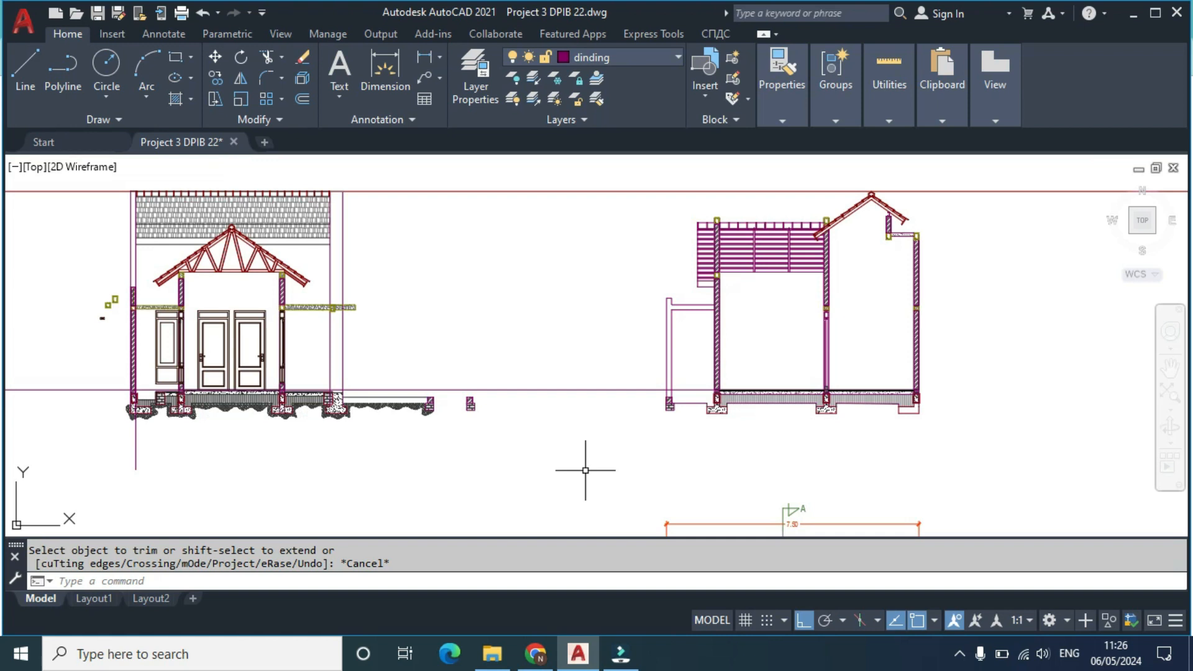
scroll(836, 252, up, 2)
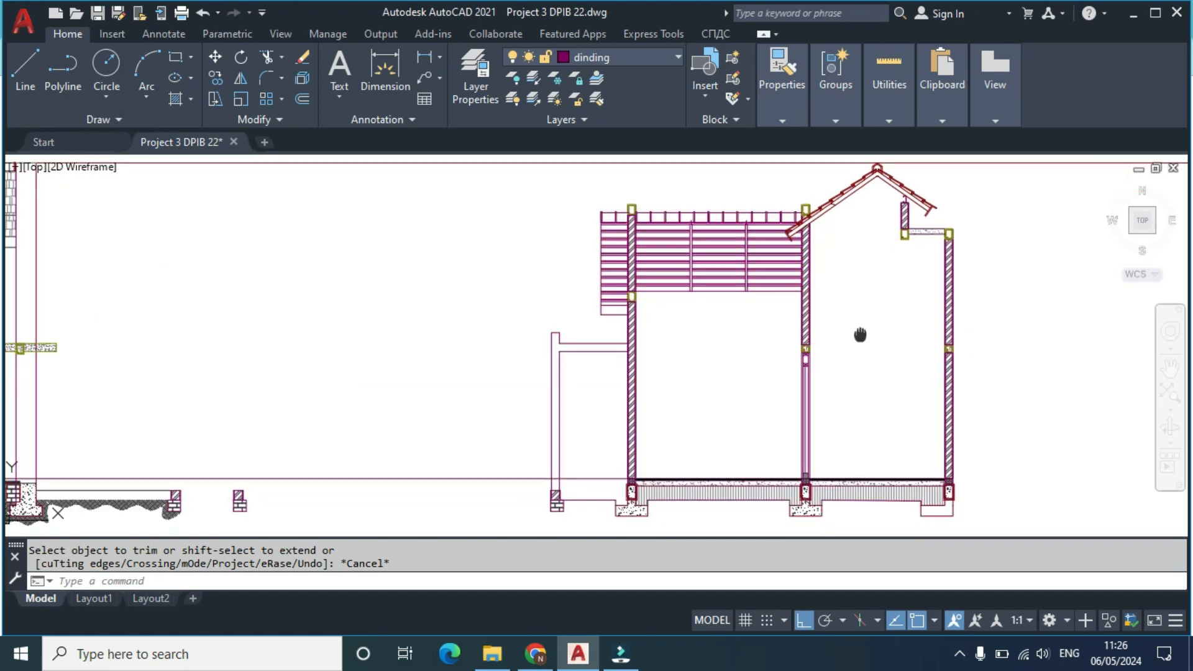
scroll(780, 398, down, 2)
middle_drag(762, 471, 727, 422)
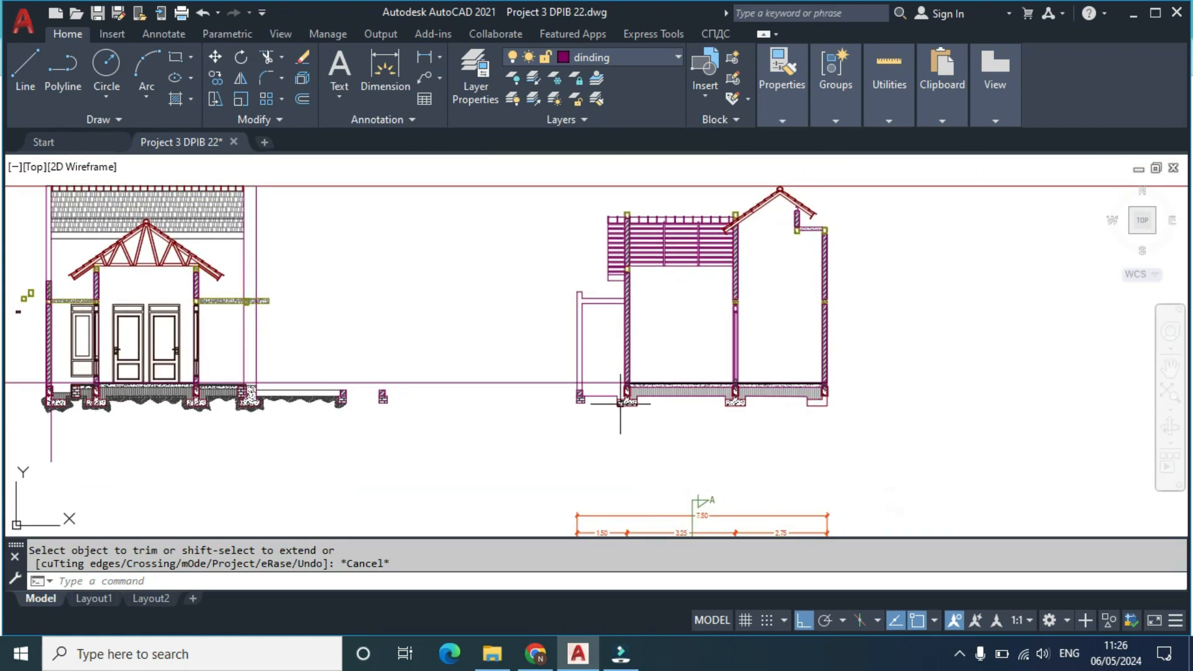
Step: Examine the front canopy, garden wall and level marks in the annotated DET. POTONGAN B-B reference
scroll(459, 406, down, 3)
middle_drag(341, 381, 905, 296)
scroll(409, 290, down, 3)
scroll(93, 294, up, 2)
scroll(189, 308, up, 4)
middle_drag(271, 320, 765, 346)
scroll(618, 351, up, 1)
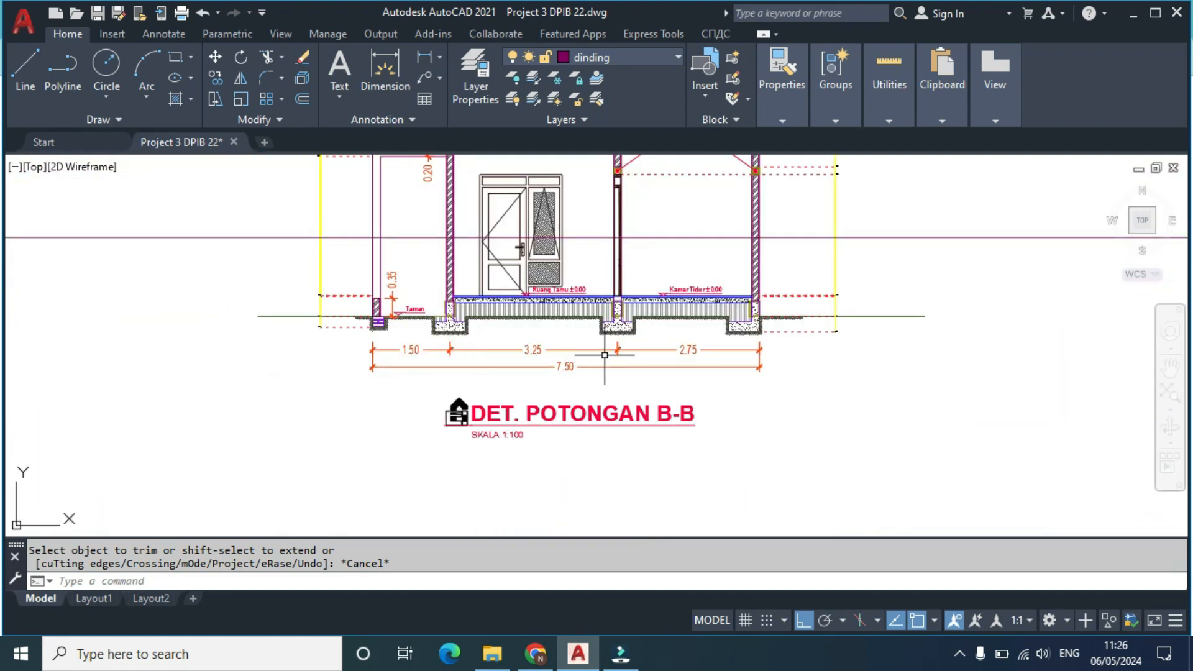
middle_drag(405, 346, 486, 421)
middle_drag(422, 314, 445, 433)
scroll(401, 296, up, 2)
scroll(401, 296, up, 4)
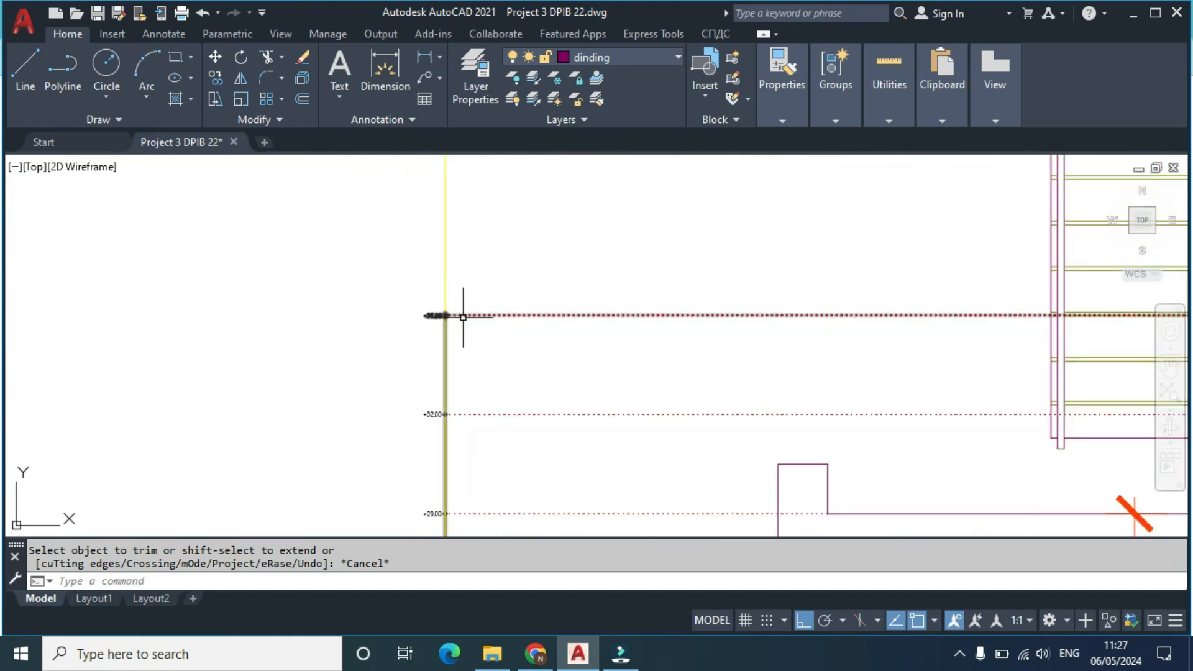
scroll(457, 322, down, 2)
scroll(418, 336, up, 2)
scroll(522, 292, down, 5)
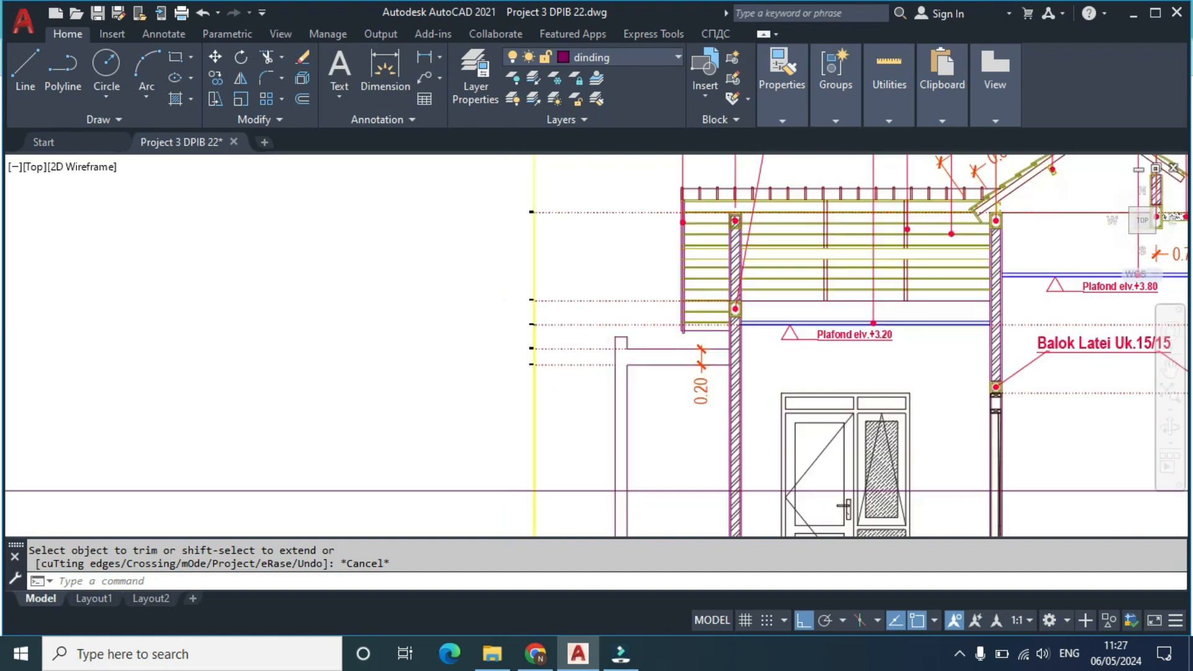
Step: Review the roof material notes and the ceiling lines and elevation labels in the DET. POTONGAN B-B reference
middle_drag(634, 319, 482, 332)
scroll(630, 315, up, 5)
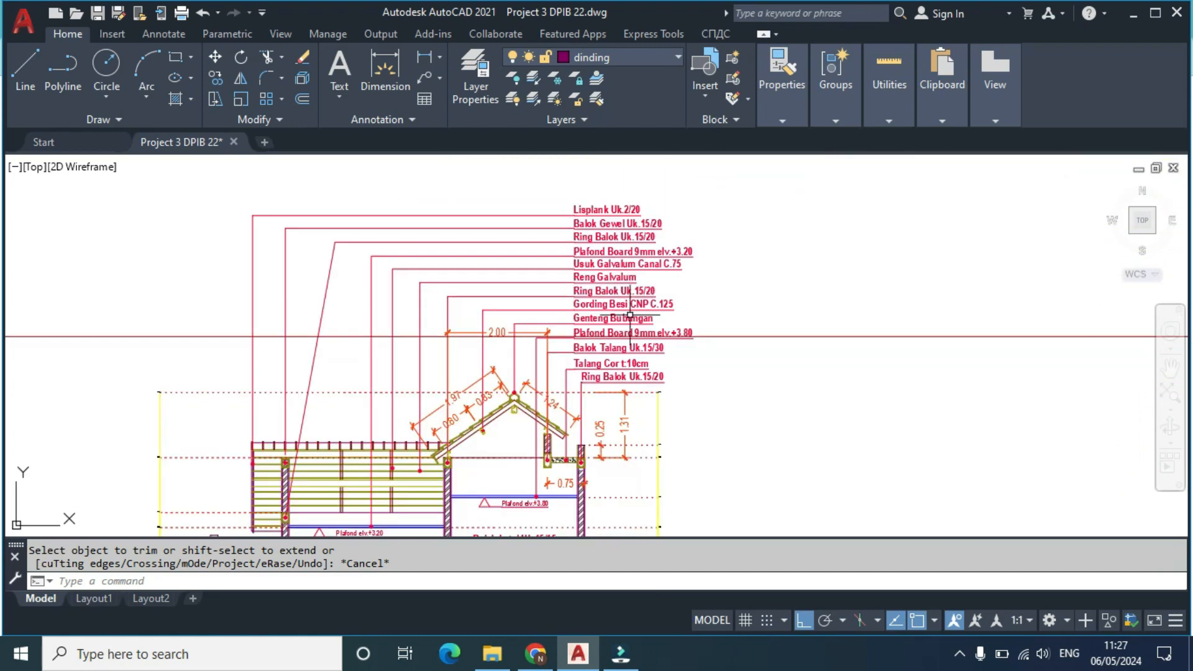
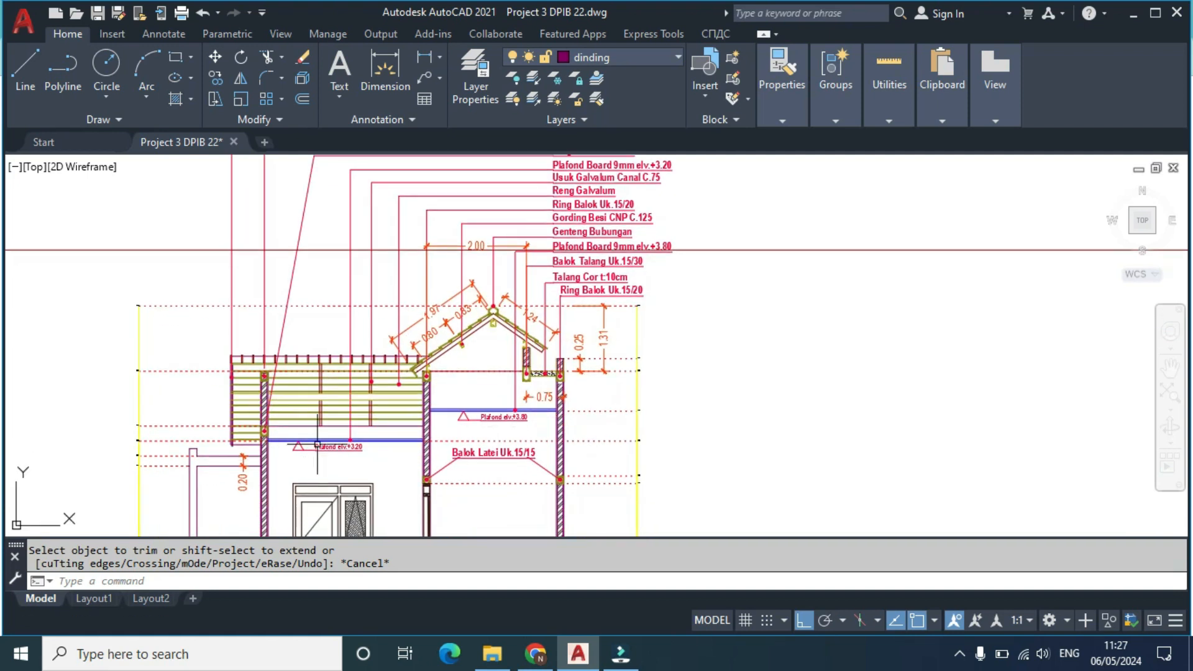
scroll(318, 445, up, 5)
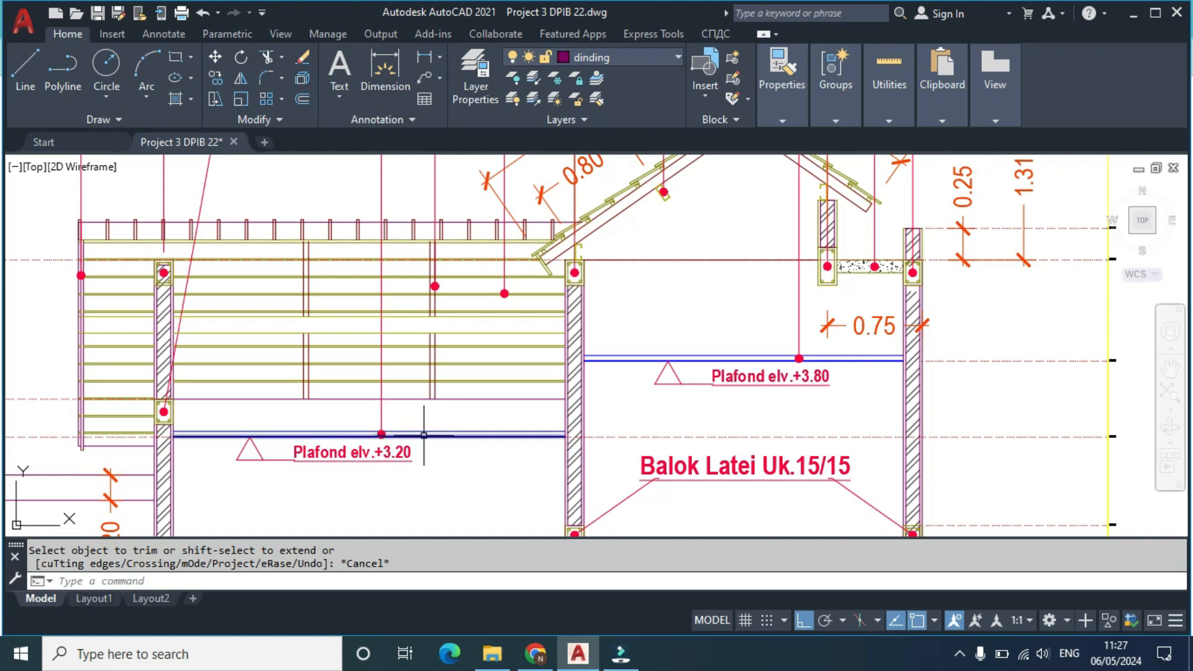
scroll(550, 429, down, 4)
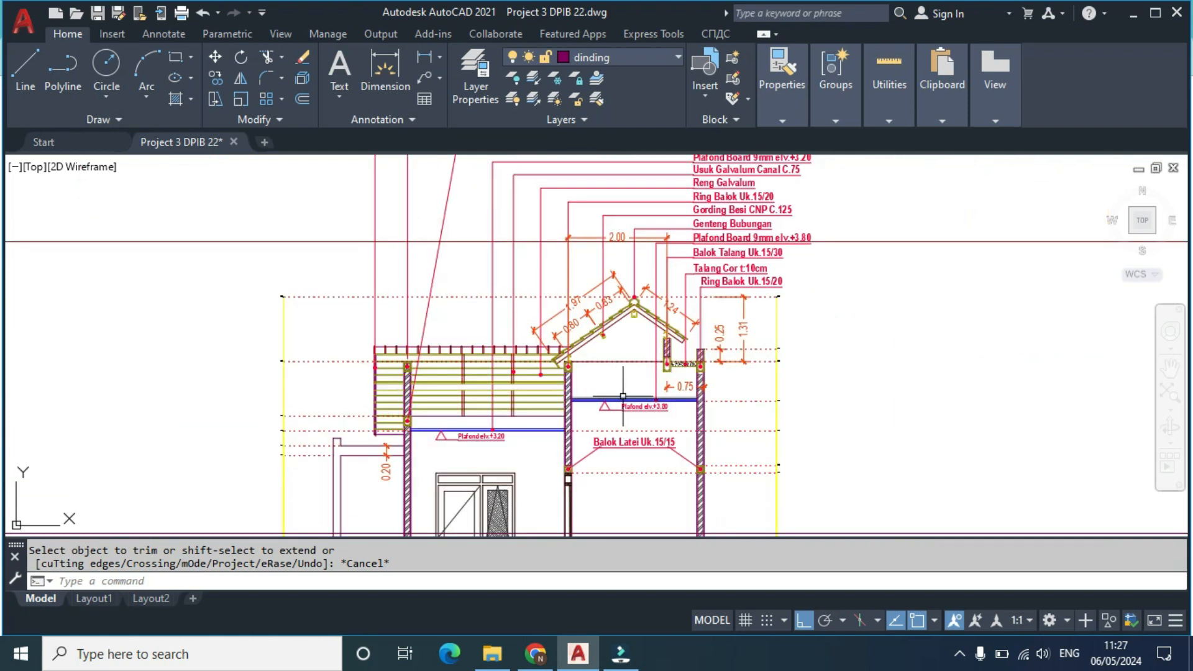
middle_drag(632, 377, 584, 477)
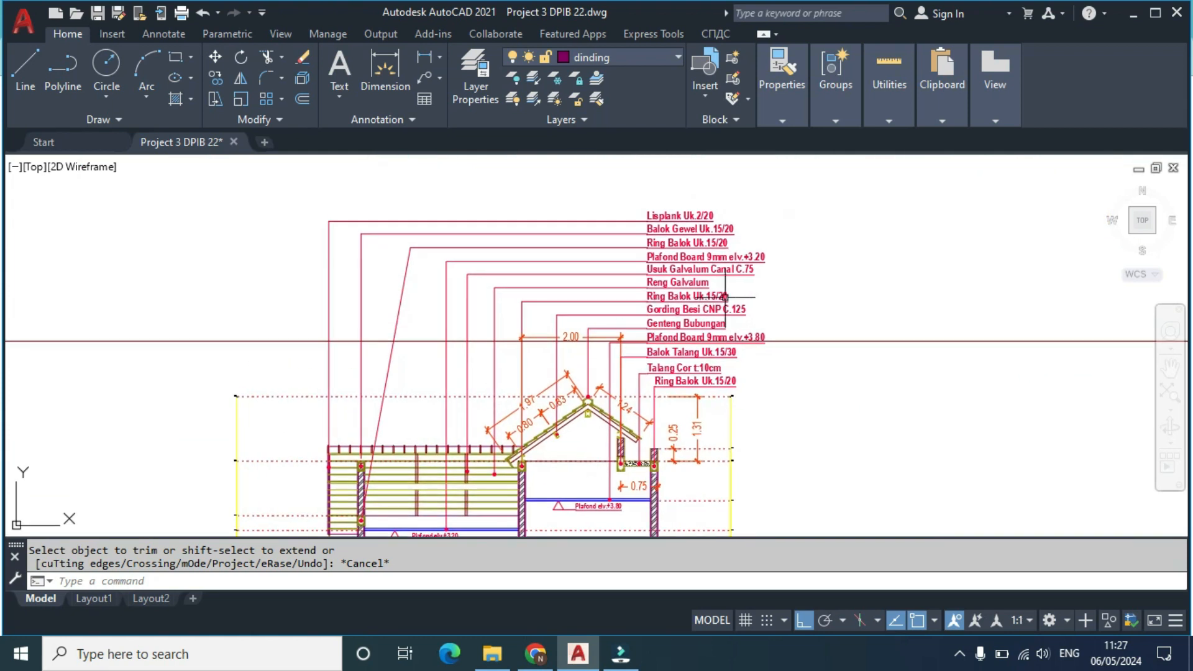
scroll(668, 215, down, 4)
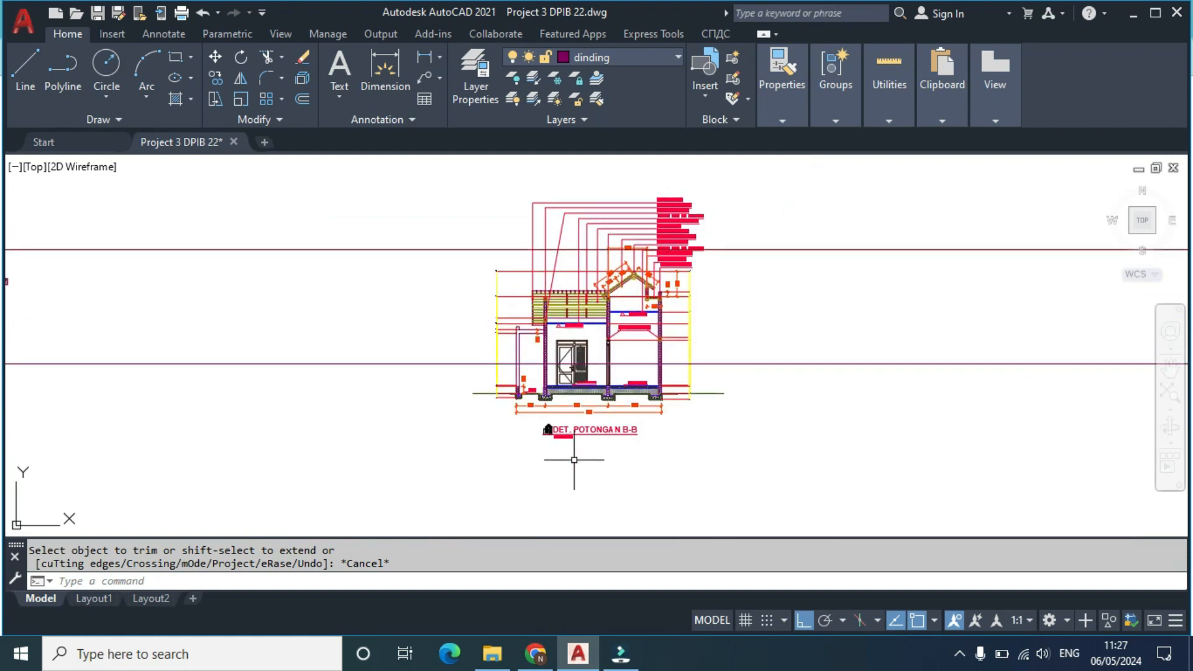
scroll(574, 460, up, 2)
scroll(636, 411, up, 2)
scroll(594, 393, down, 6)
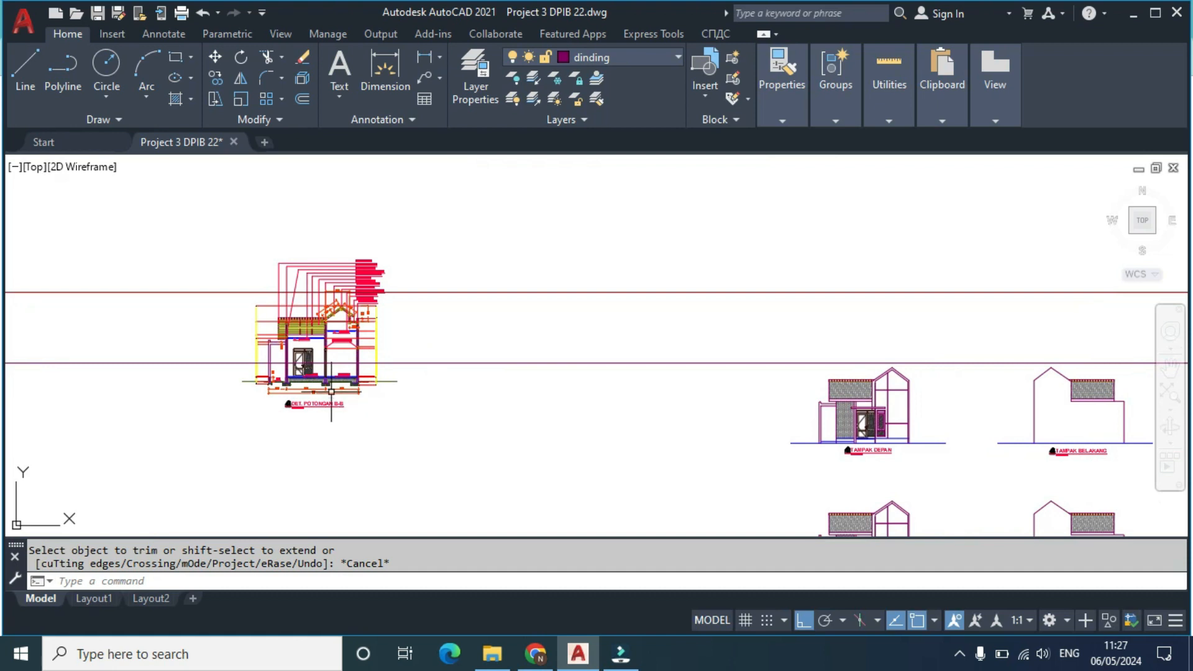
Step: Examine the door and window unit, ceilings and floor labels of the rooms in the DET. POTONGAN B-B reference
scroll(331, 392, up, 6)
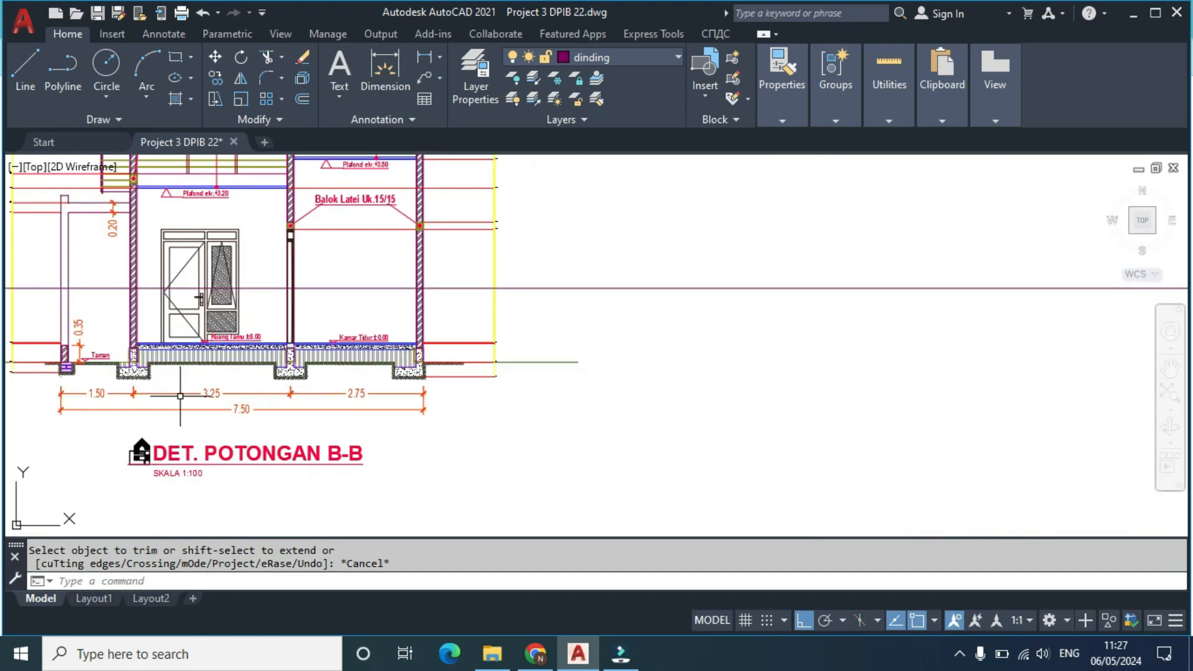
middle_drag(266, 384, 318, 473)
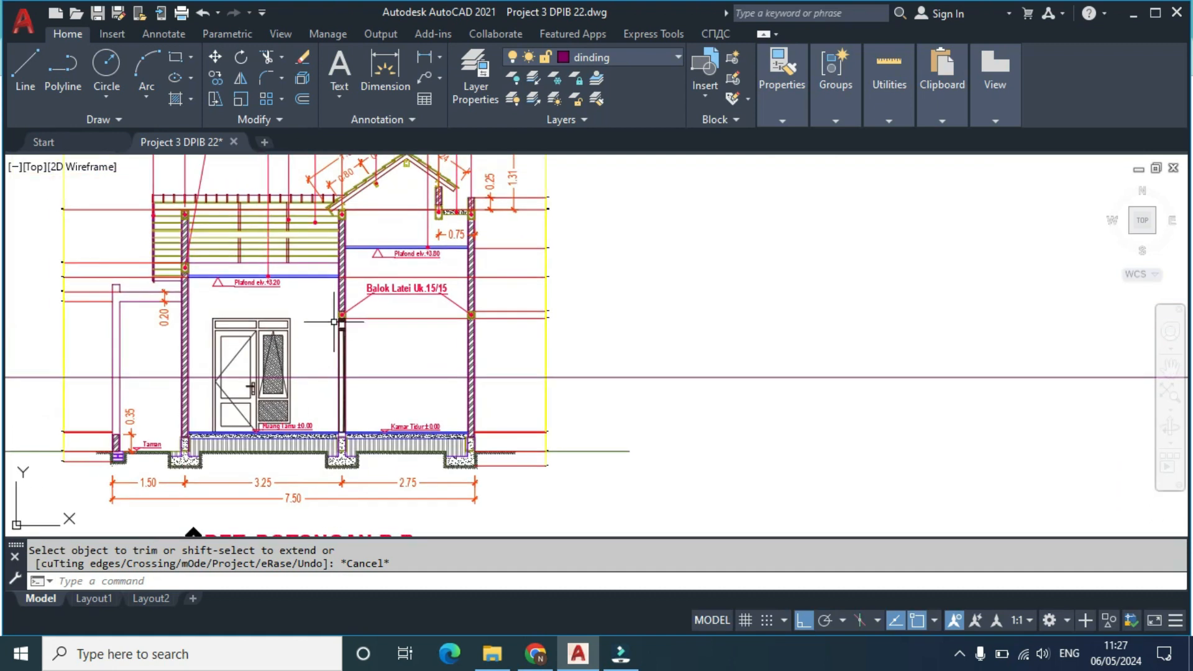
scroll(234, 329, up, 2)
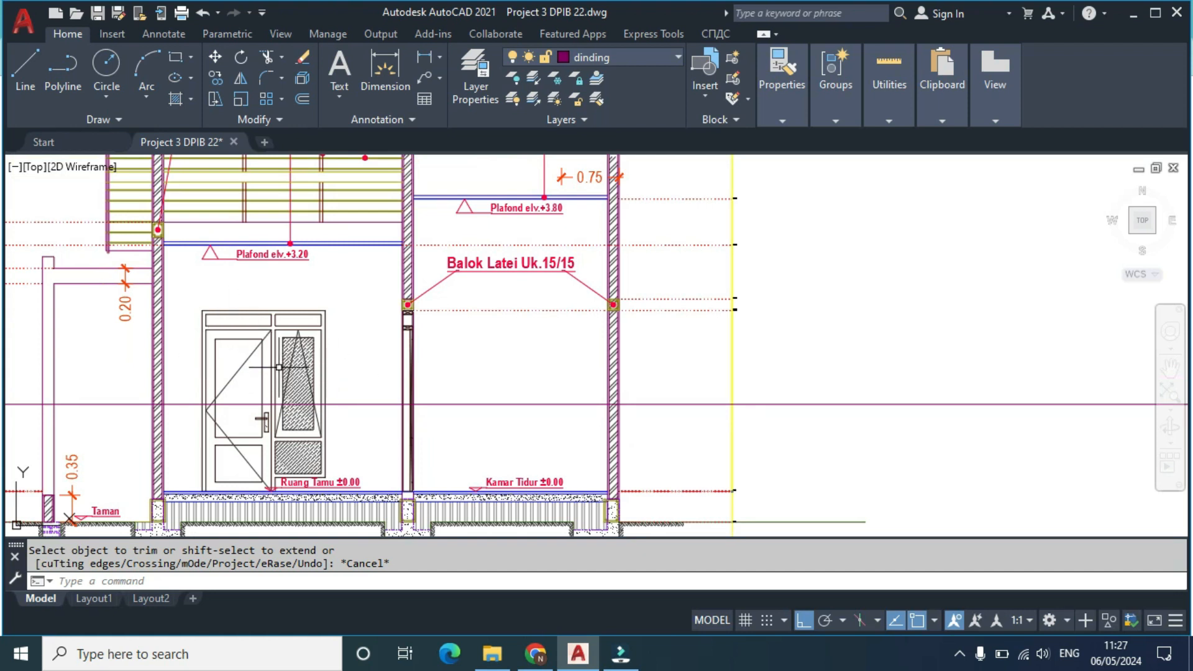
mouse_move(277, 358)
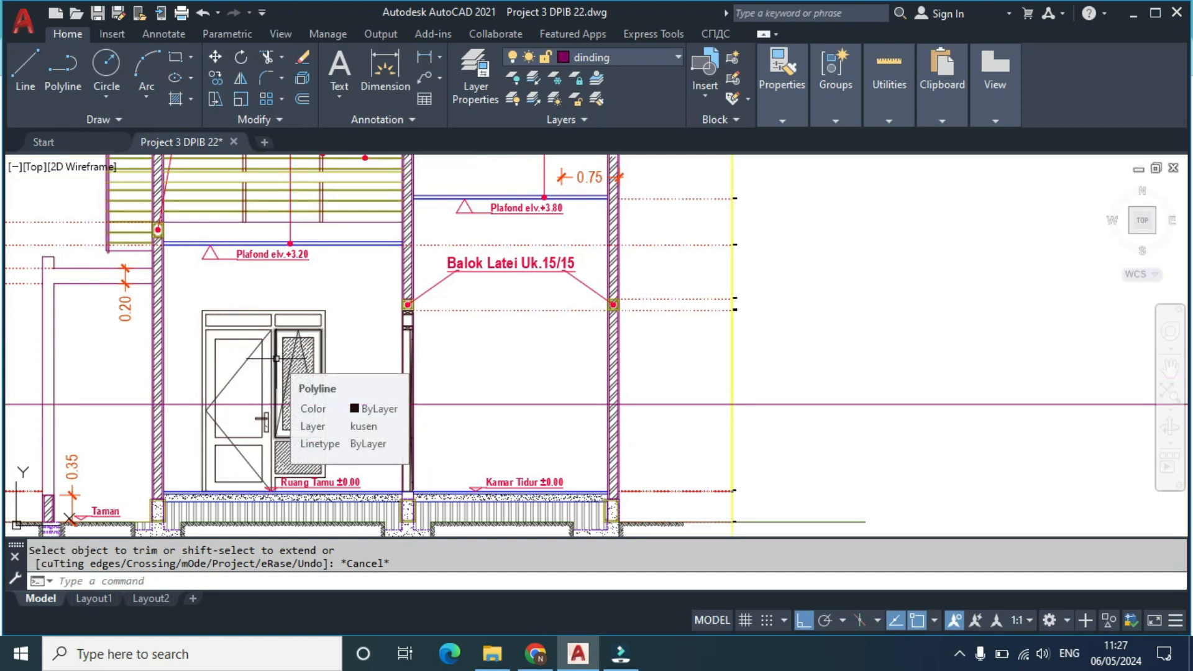
scroll(277, 358, down, 2)
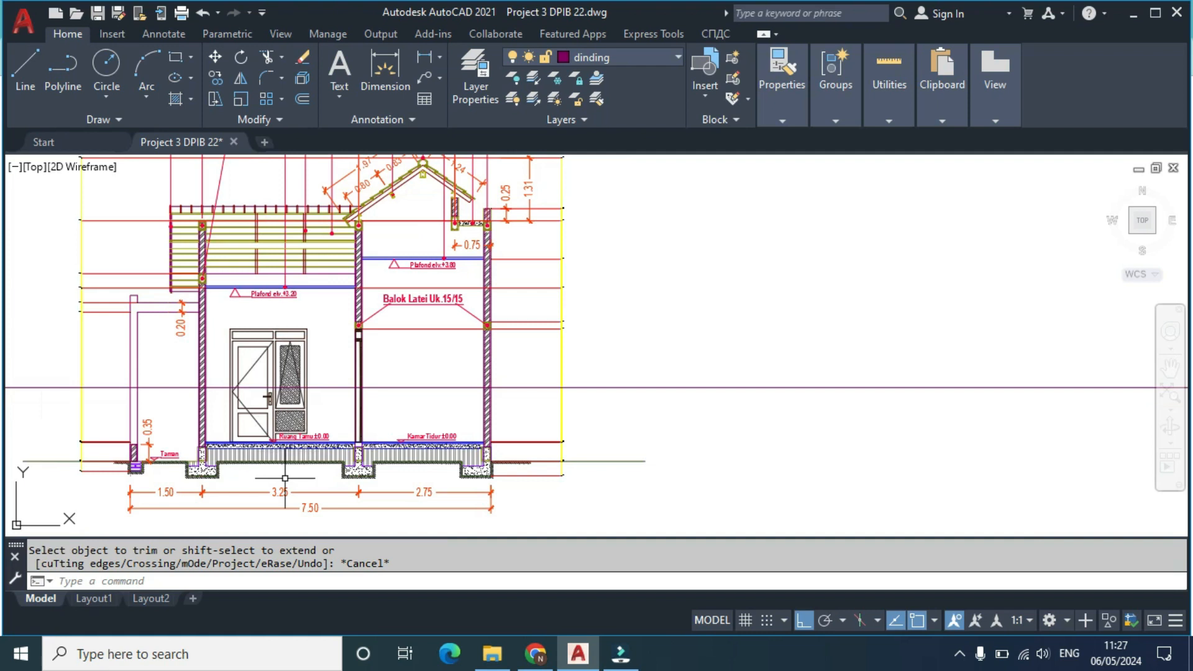
scroll(279, 501, up, 2)
middle_drag(423, 310, 429, 391)
scroll(441, 375, down, 2)
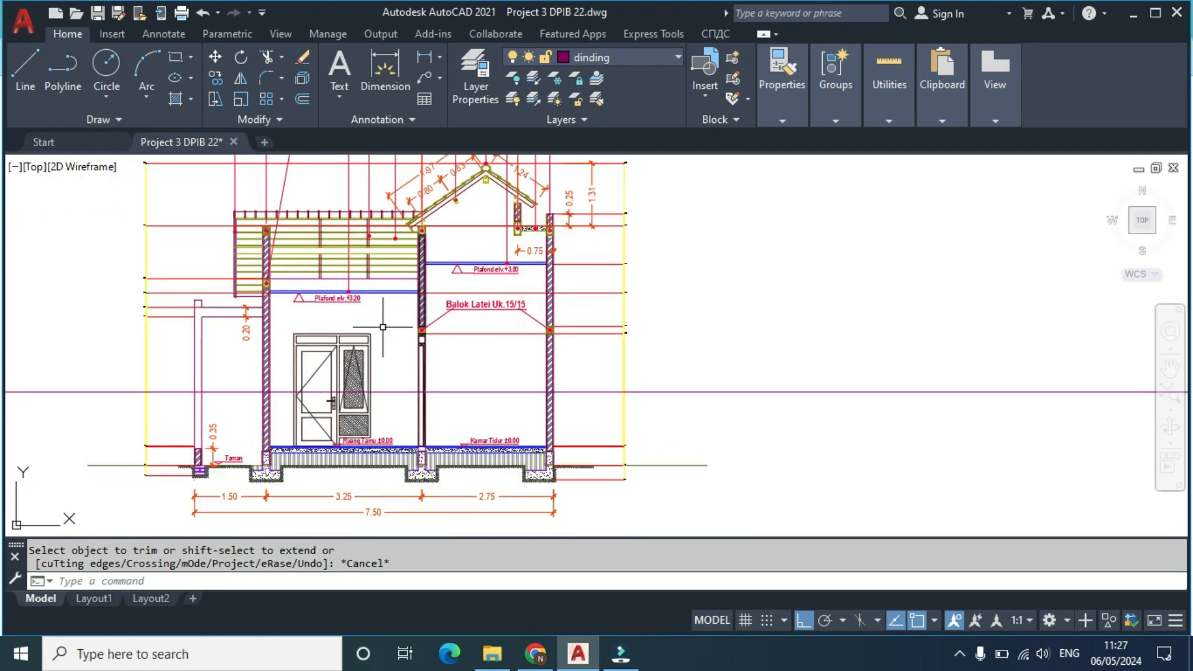
Step: Examine the floor and ground level marks beside the garden wall in the annotated section B-B reference
scroll(148, 318, up, 2)
middle_drag(149, 450, 157, 344)
scroll(158, 358, up, 4)
scroll(145, 456, up, 4)
middle_drag(157, 456, 208, 378)
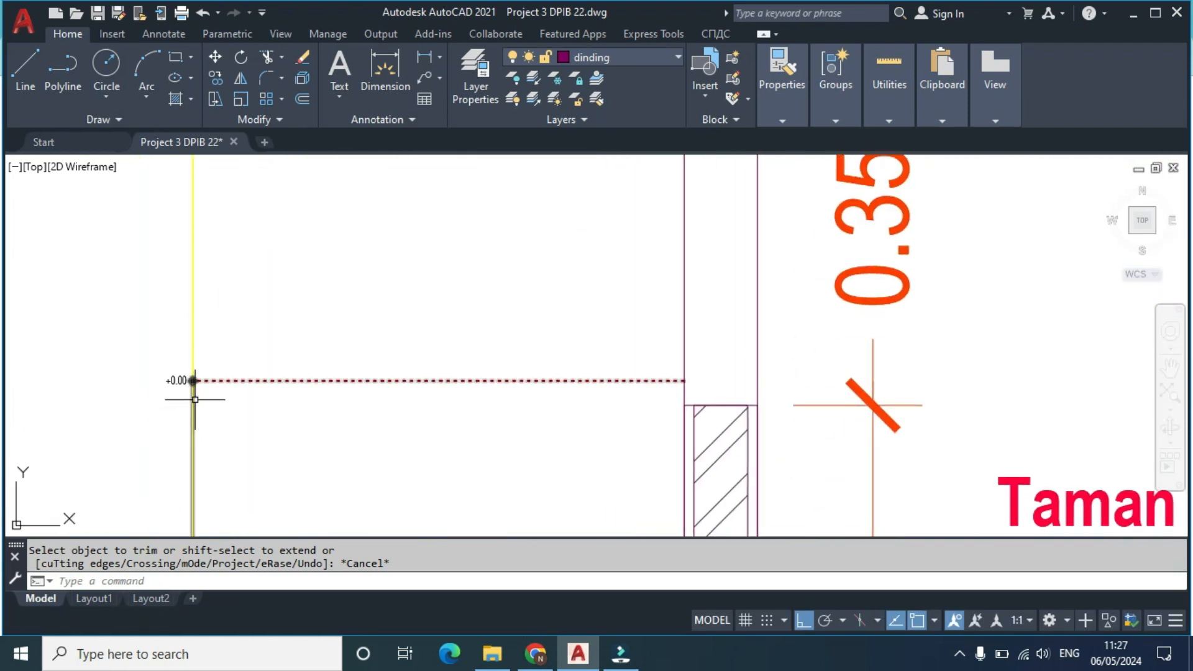
scroll(278, 391, down, 5)
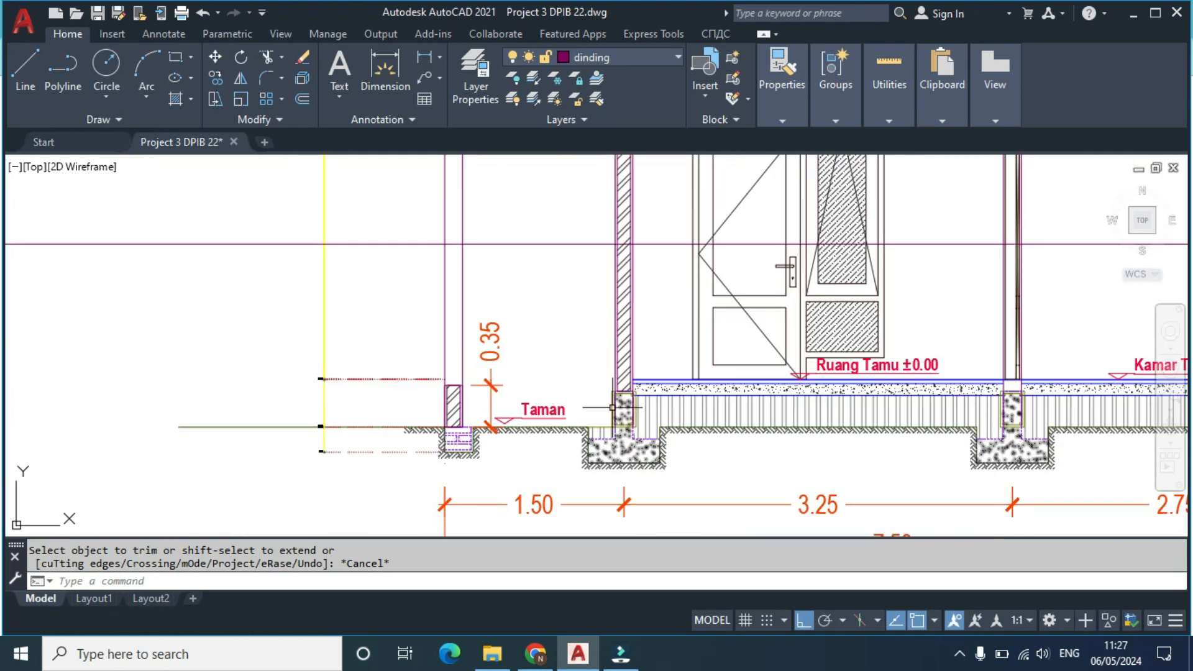
scroll(273, 369, up, 3)
scroll(403, 355, up, 3)
scroll(415, 363, down, 4)
scroll(359, 386, up, 4)
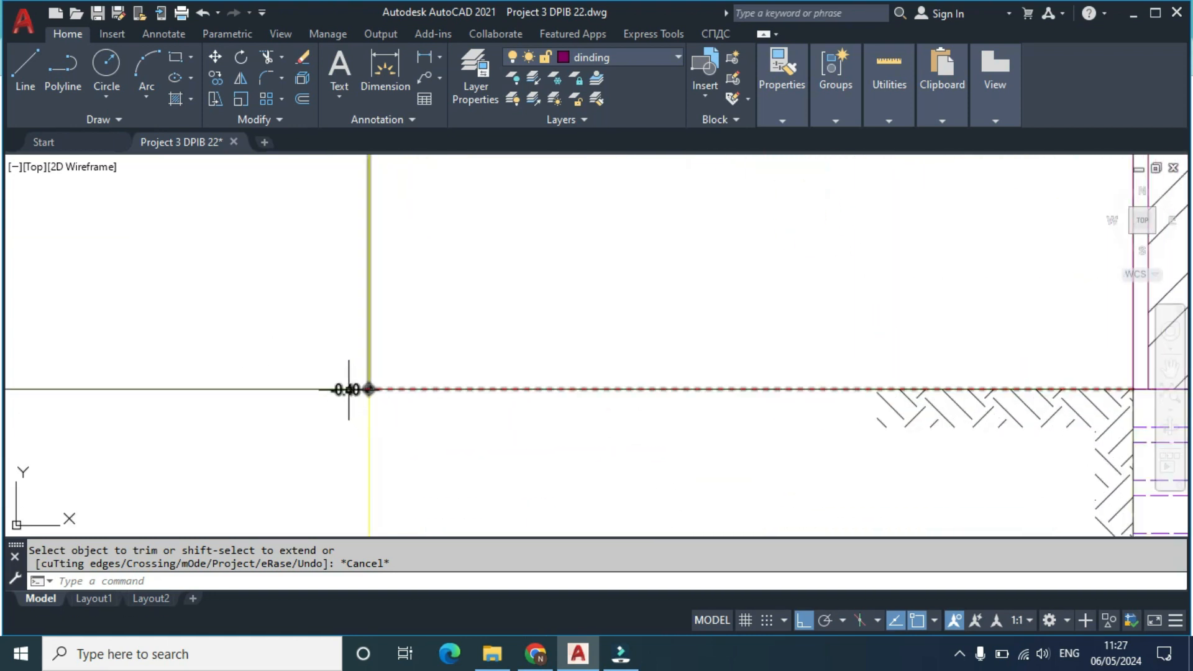
scroll(348, 390, down, 4)
scroll(352, 259, up, 6)
scroll(372, 258, down, 5)
scroll(704, 373, down, 2)
Step: Review the floor plan along section line B-B, including the living room, rear terrace, door and window positions
middle_drag(704, 373, 362, 326)
scroll(740, 271, down, 2)
scroll(761, 376, down, 1)
scroll(535, 347, down, 3)
middle_drag(749, 359, 410, 350)
mouse_move(1031, 334)
middle_down()
mouse_move(742, 370)
mouse_move(601, 245)
middle_up()
scroll(859, 356, up, 2)
scroll(775, 361, up, 3)
scroll(626, 345, down, 1)
middle_drag(626, 345, 556, 186)
middle_drag(587, 370, 578, 246)
scroll(554, 302, up, 5)
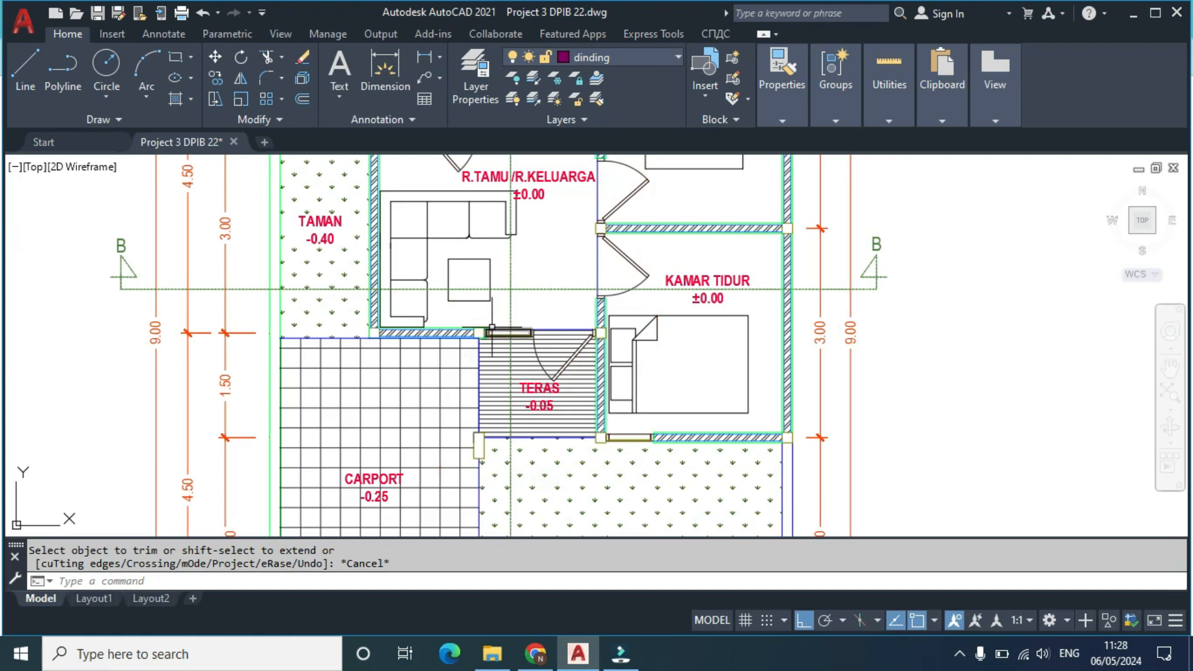
middle_drag(510, 307, 506, 464)
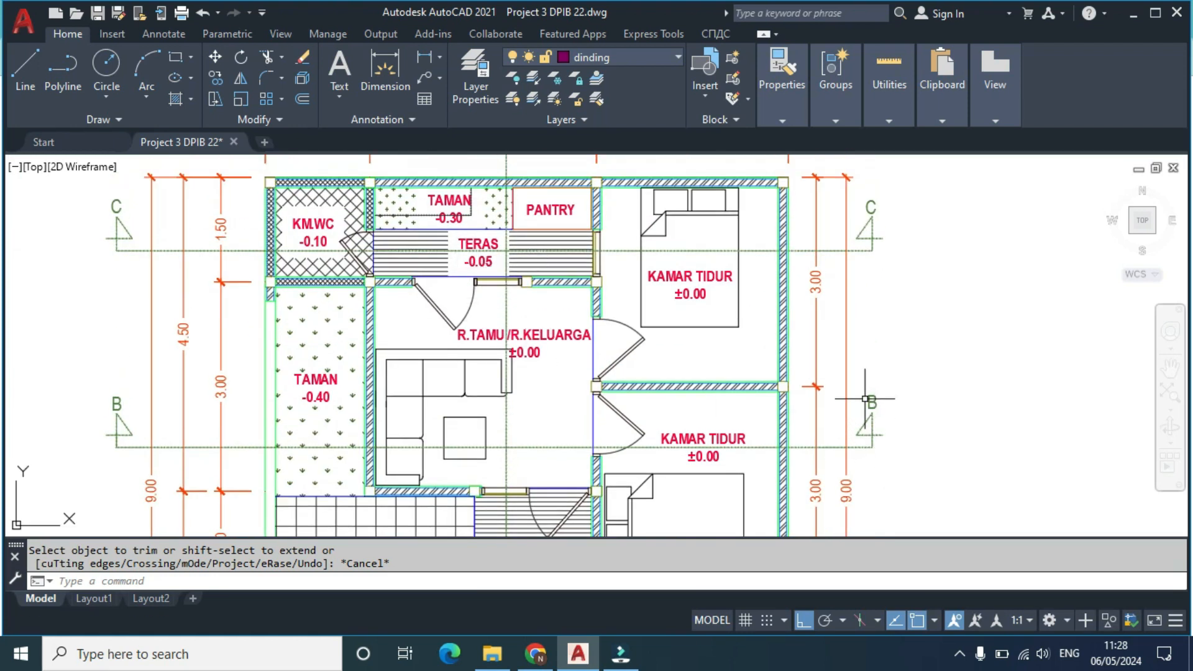
Step: Place a vertical construction line through the outer edge of the rear living room door frame in the floor plan
scroll(443, 274, up, 2)
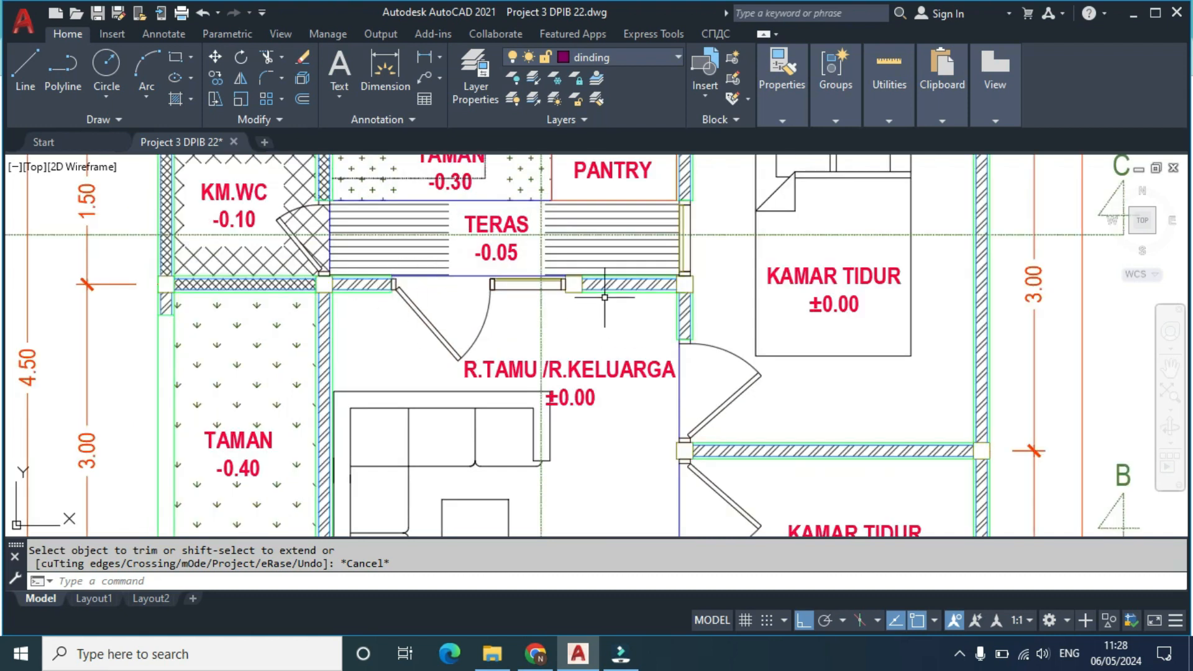
scroll(385, 278, up, 2)
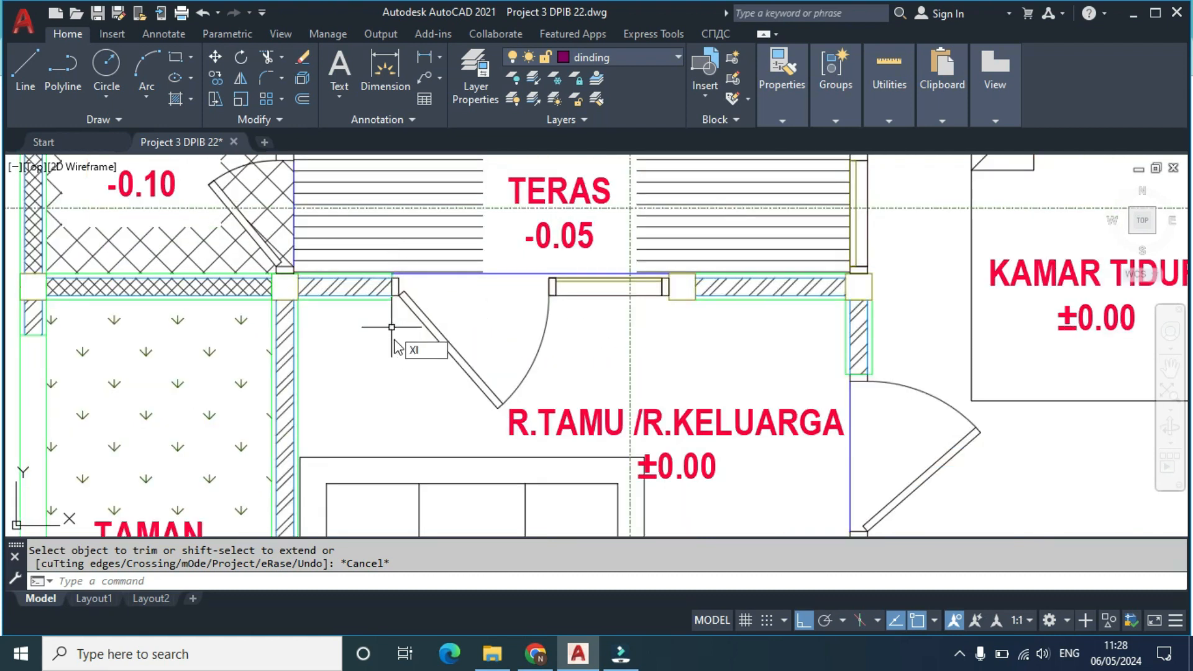
key(Return)
scroll(398, 279, up, 8)
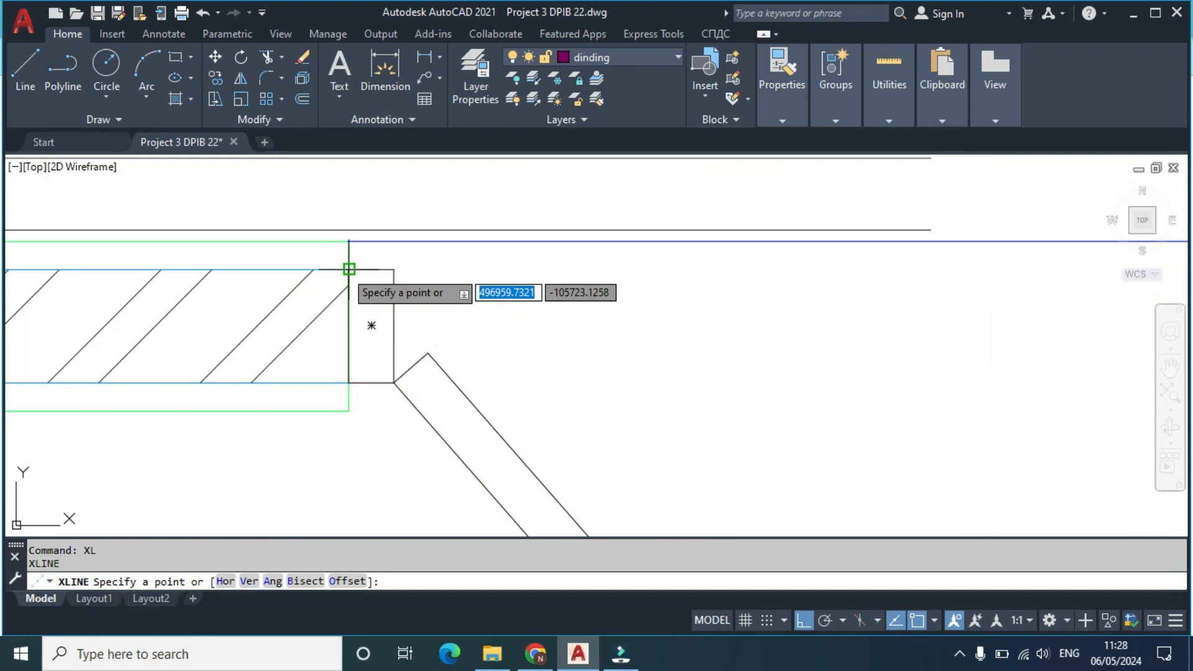
click(348, 269)
click(350, 383)
key(Return)
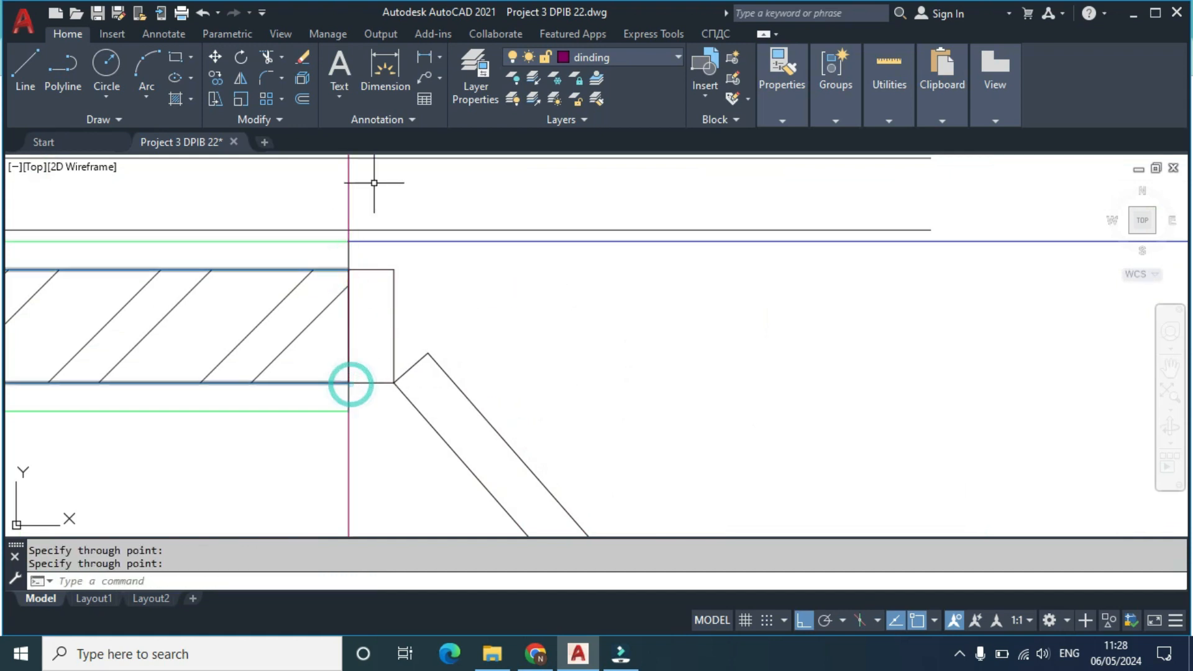
Step: Copy the vertical construction line to the remaining frame edges of the rear living room door and its adjoining window
click(381, 173)
click(331, 182)
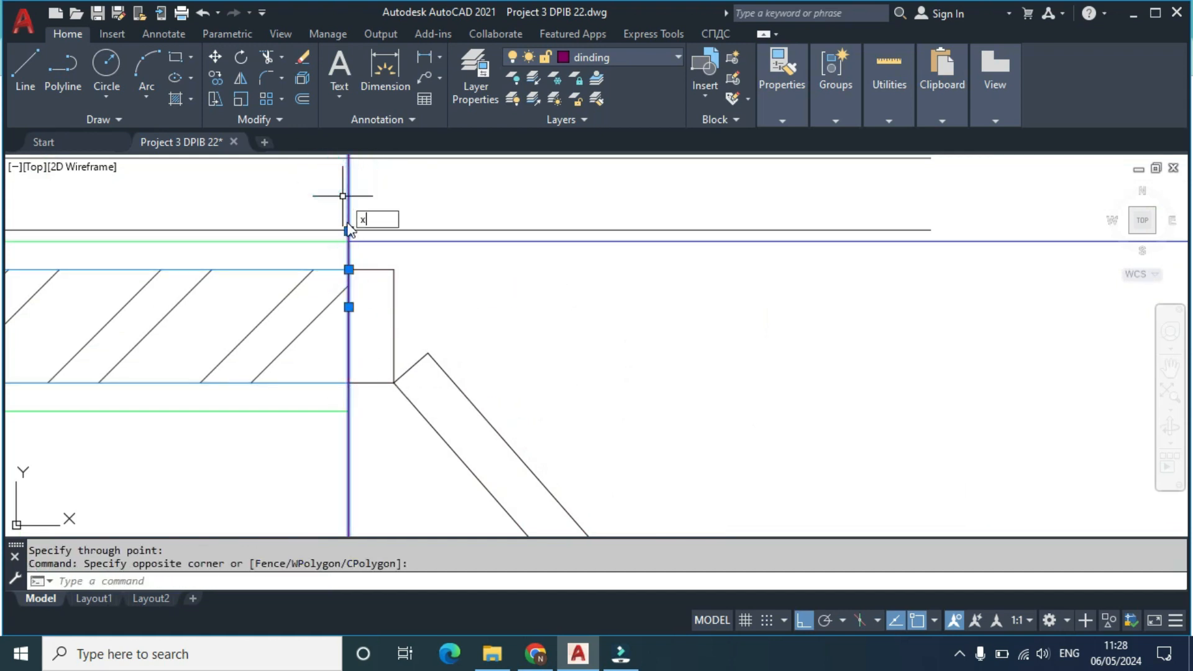
key(BackSpace)
text(co)
key(Return)
click(348, 383)
scroll(413, 384, down, 5)
scroll(547, 388, up, 8)
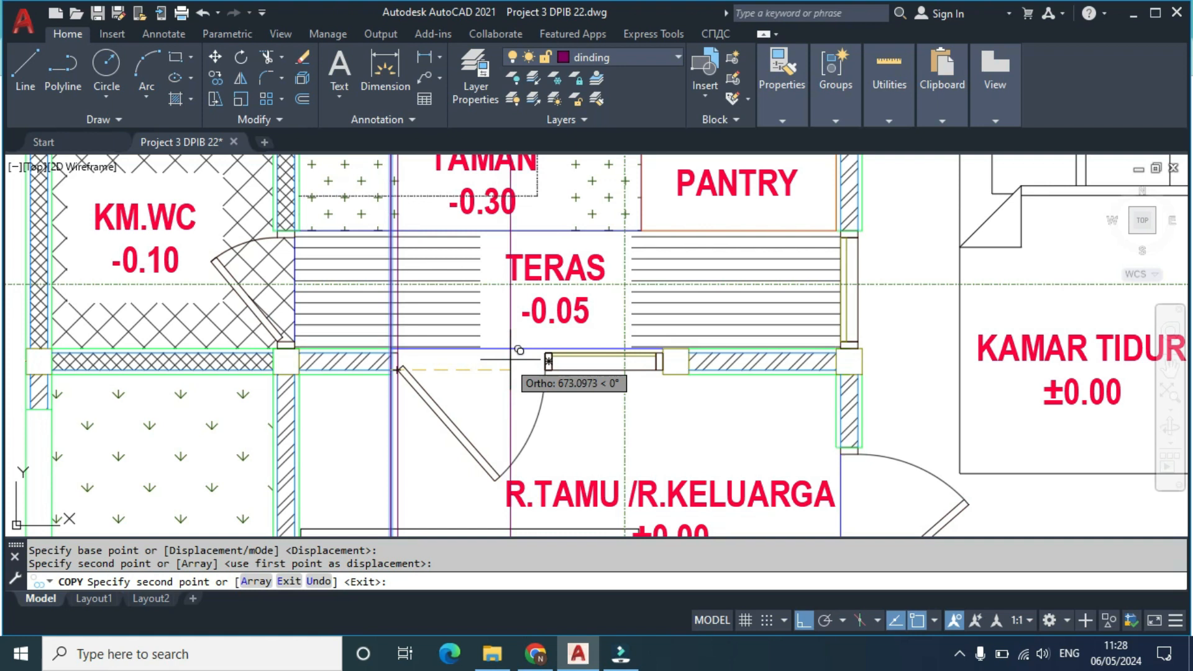
click(601, 390)
click(629, 389)
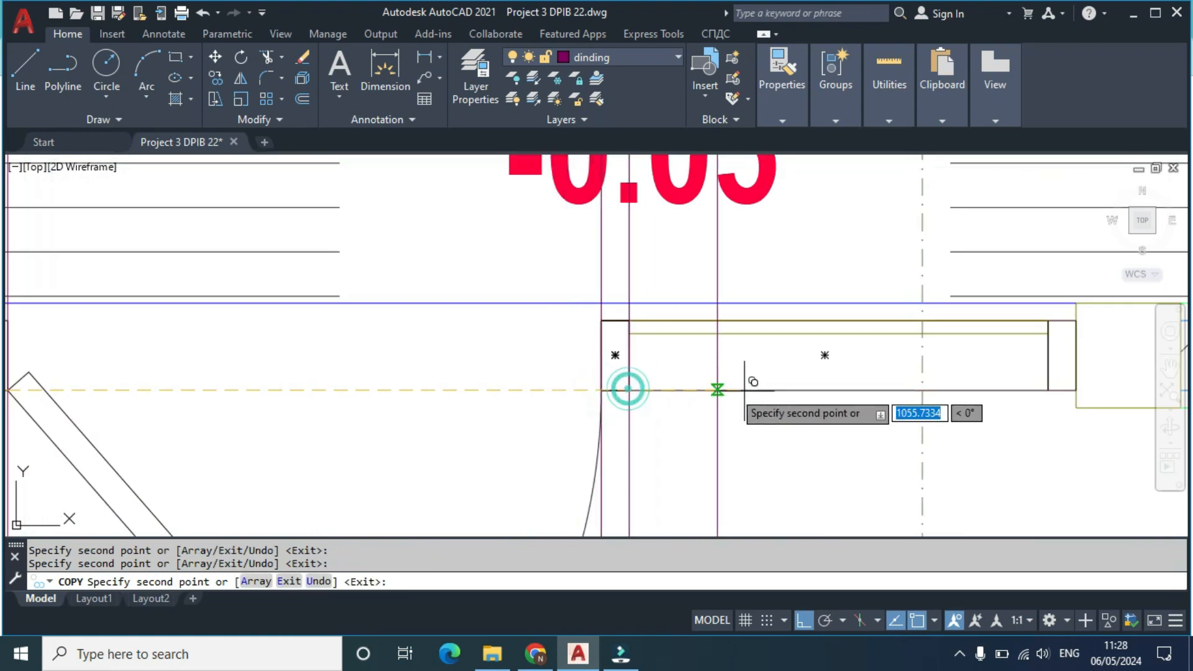
click(1049, 390)
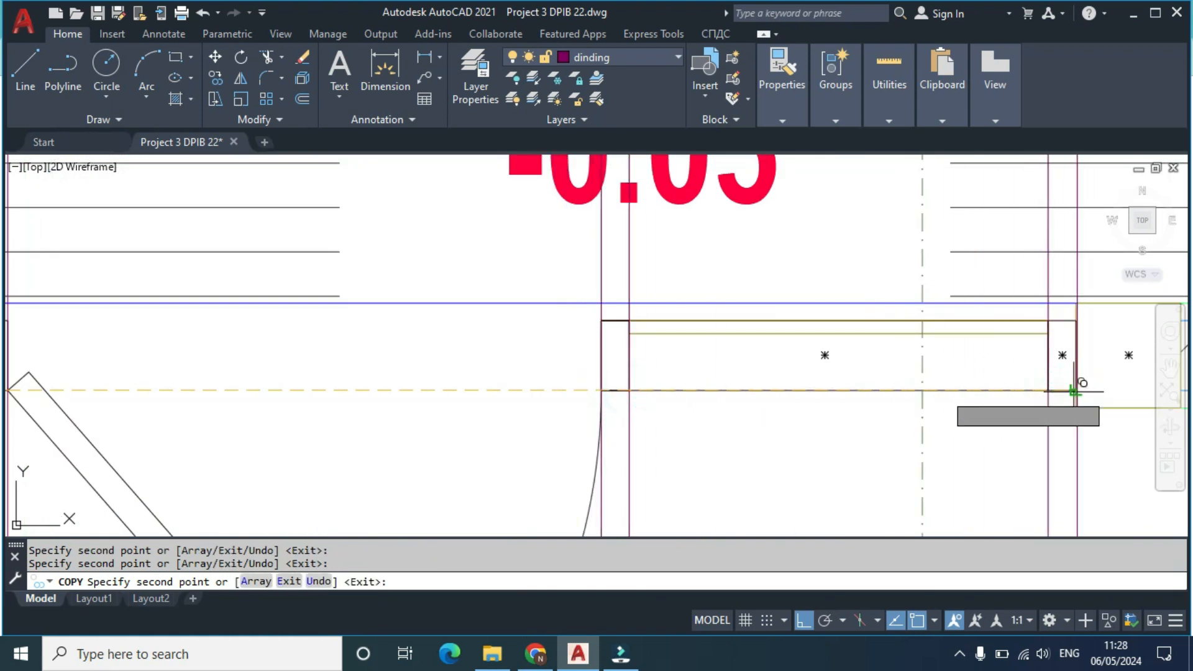
scroll(812, 381, down, 5)
key(Escape)
scroll(685, 277, down, 5)
scroll(685, 278, up, 5)
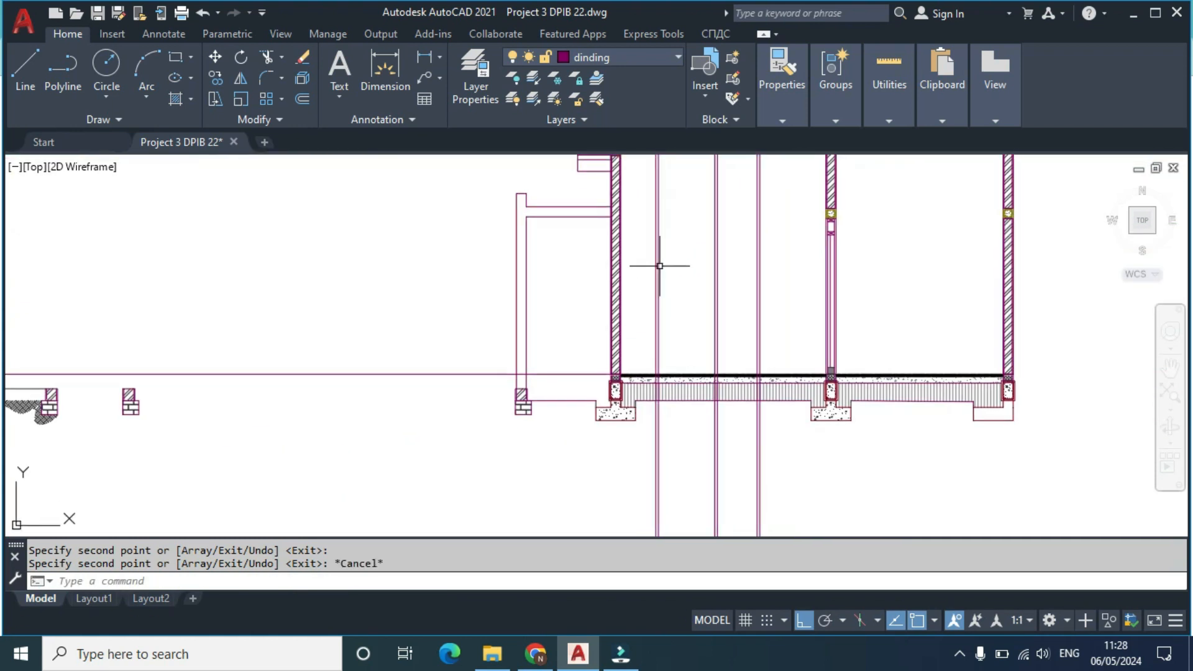
scroll(926, 250, up, 2)
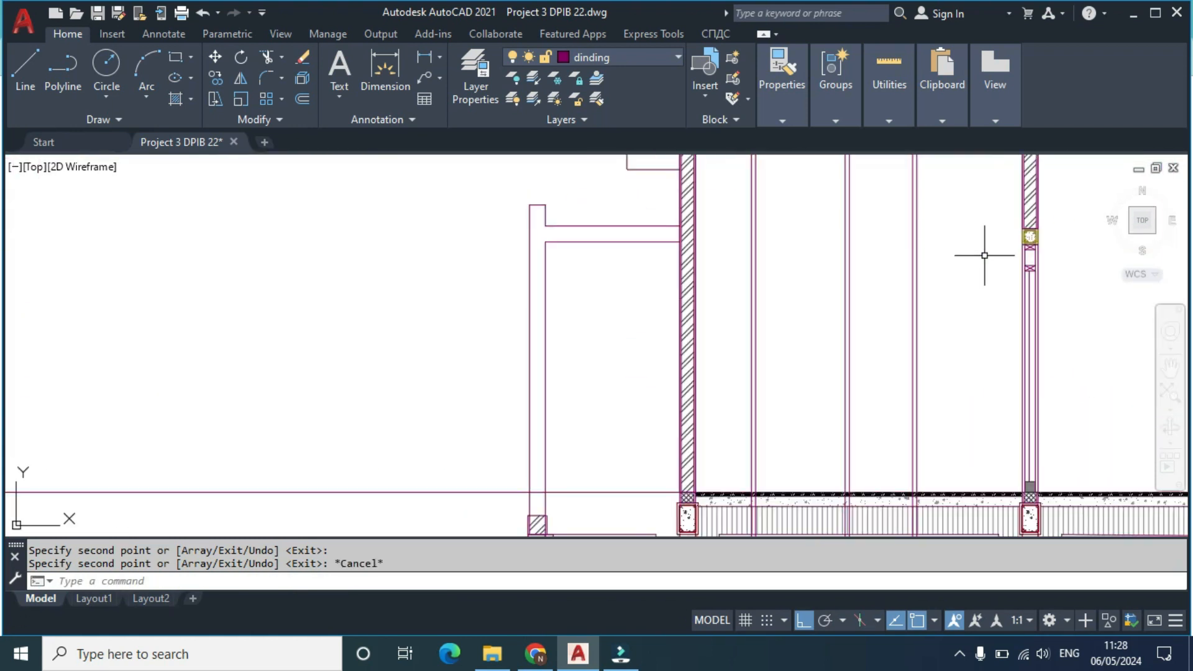
middle_drag(907, 282, 765, 343)
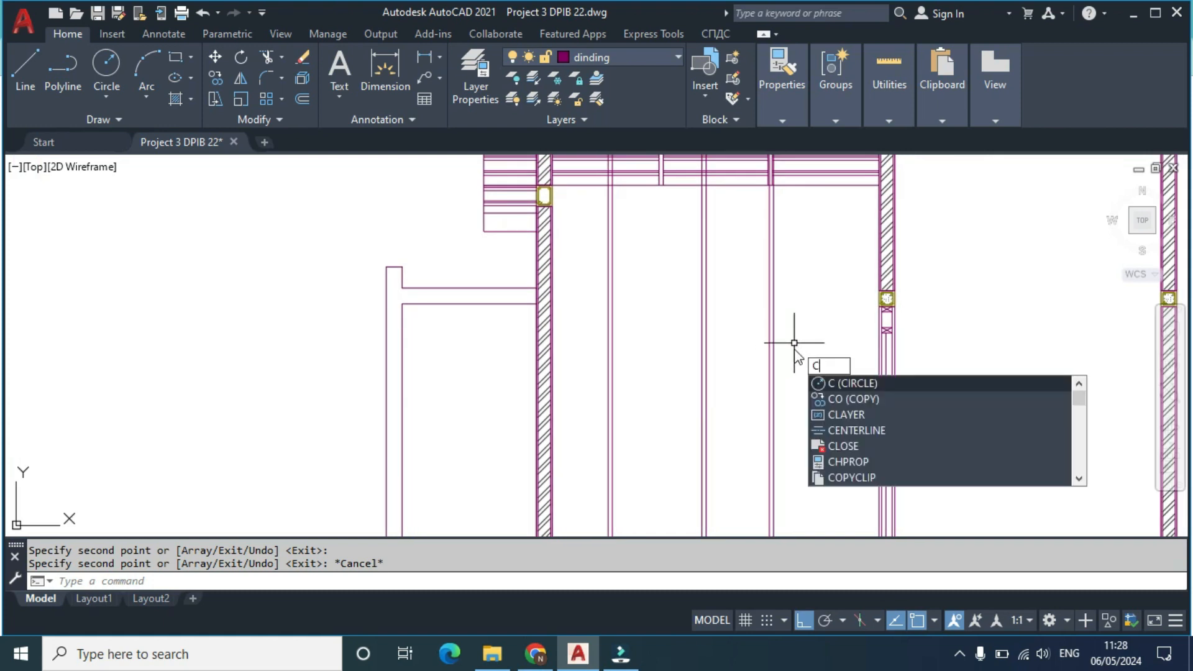
key(BackSpace)
text(xl)
key(Return)
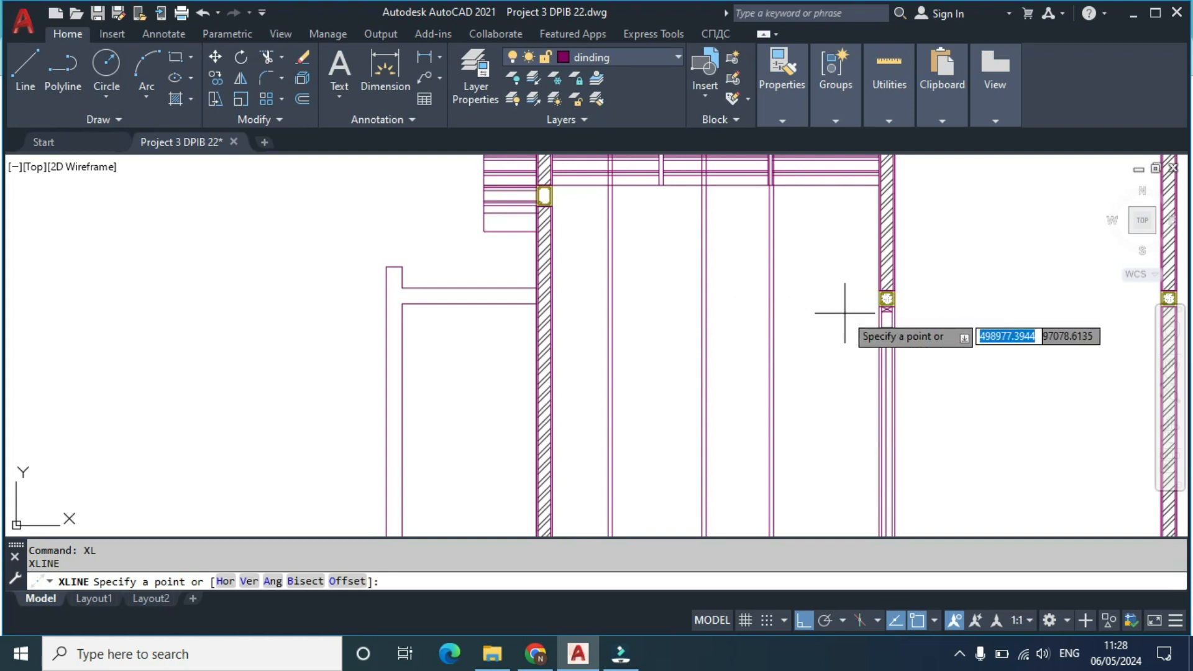
key(Escape)
Step: Draw a horizontal line from the underside of the interior wall's lintel beam to the door frame's outer construction line
text(l)
key(Return)
scroll(847, 315, up, 4)
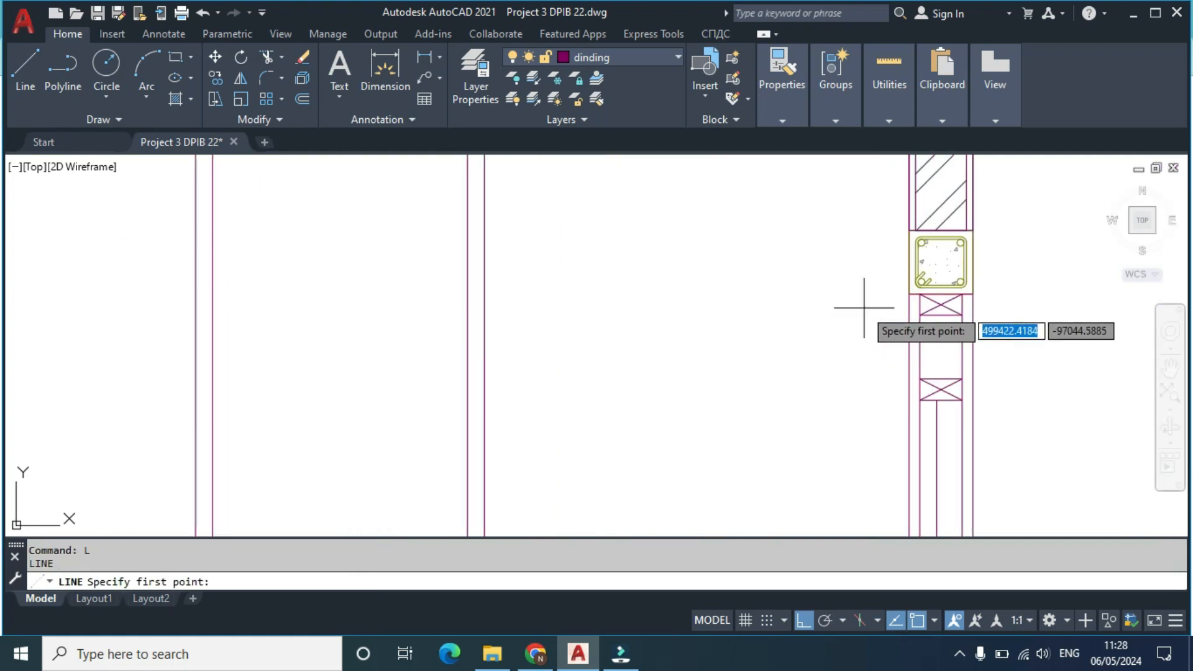
click(932, 285)
scroll(469, 320, down, 5)
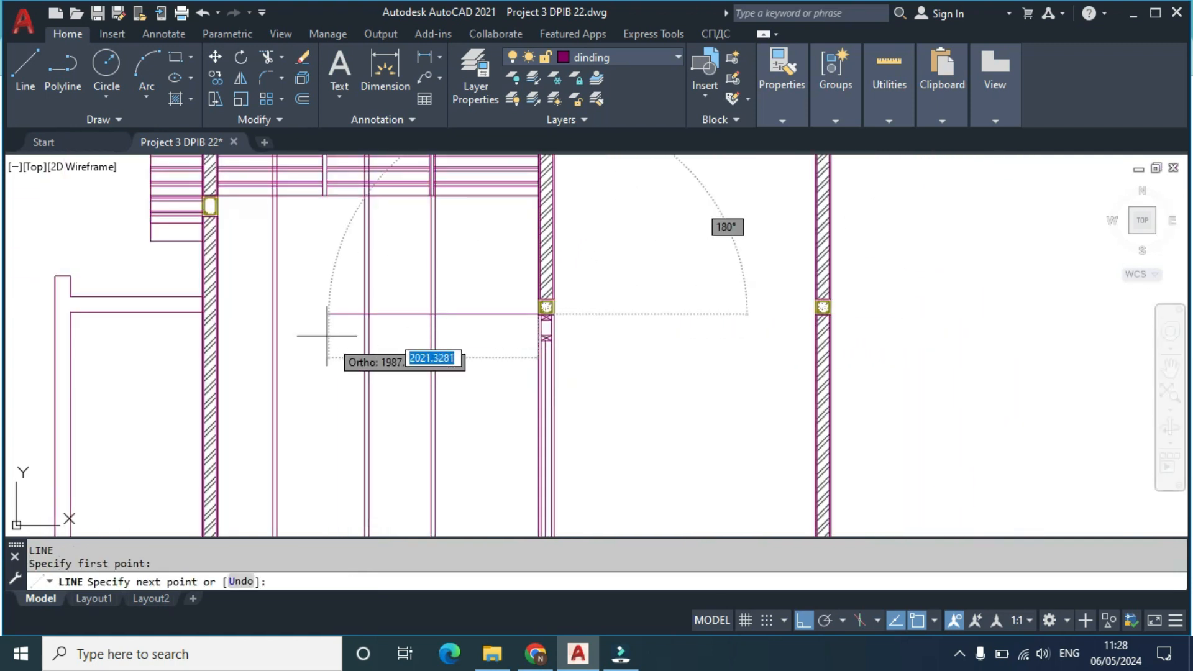
click(272, 314)
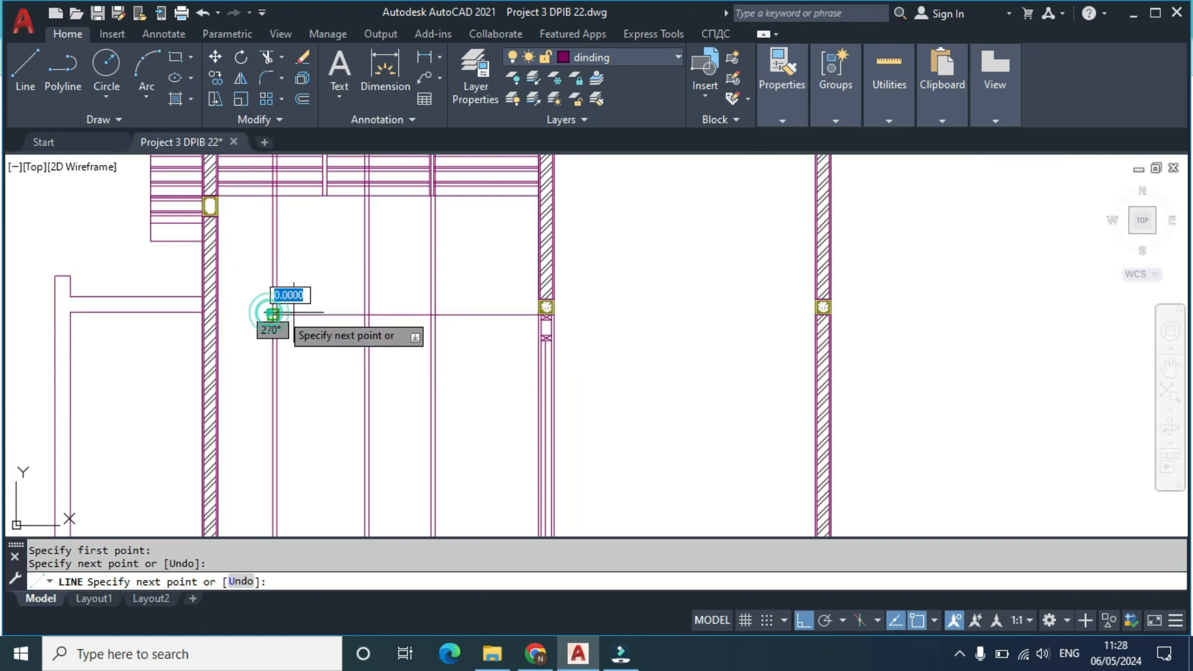
key(Escape)
Step: Copy the horizontal head line down to the underside of the upper frame member and both edges of the transom
click(408, 323)
click(386, 288)
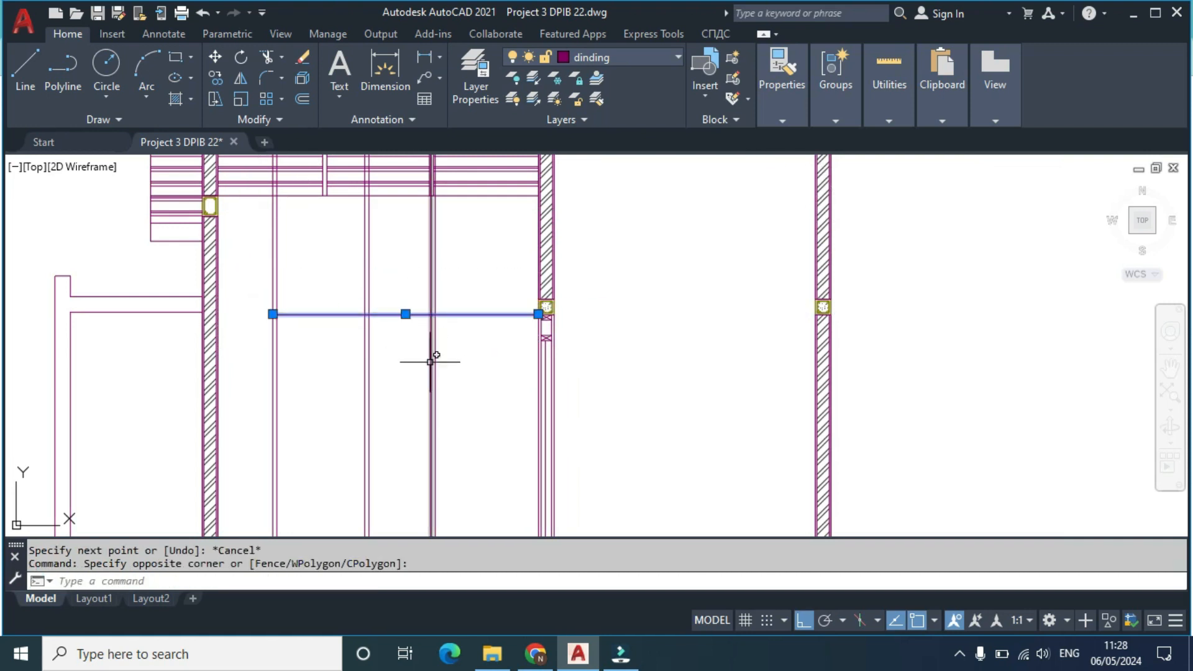
text(co)
key(Return)
scroll(547, 311, up, 5)
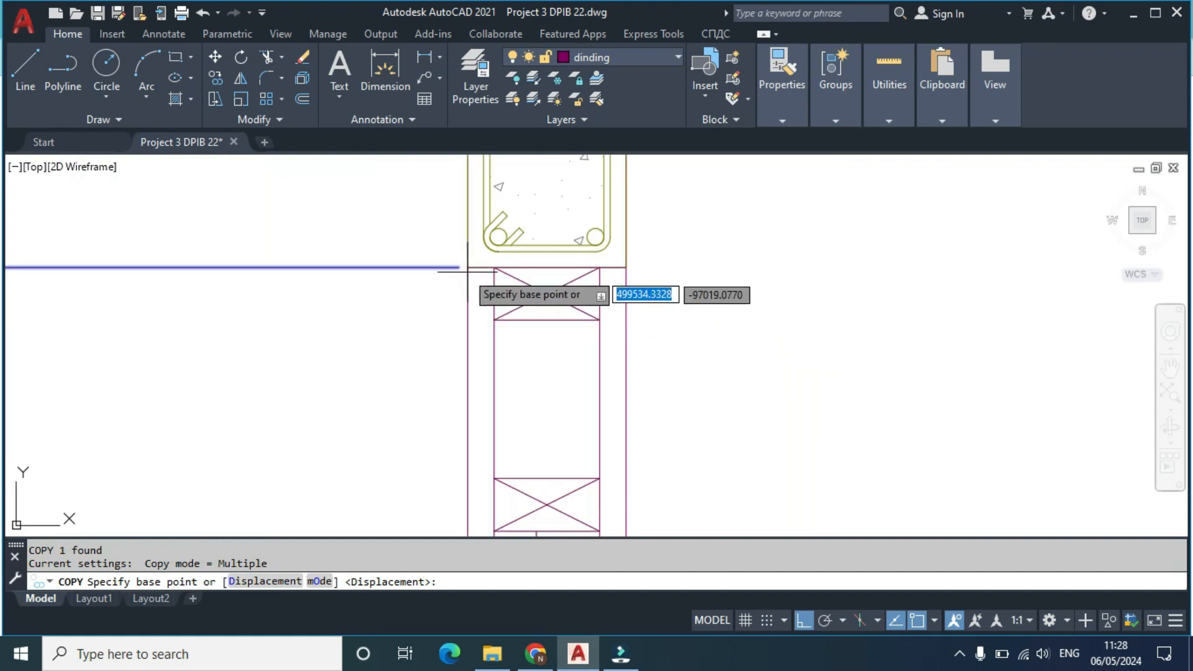
click(495, 267)
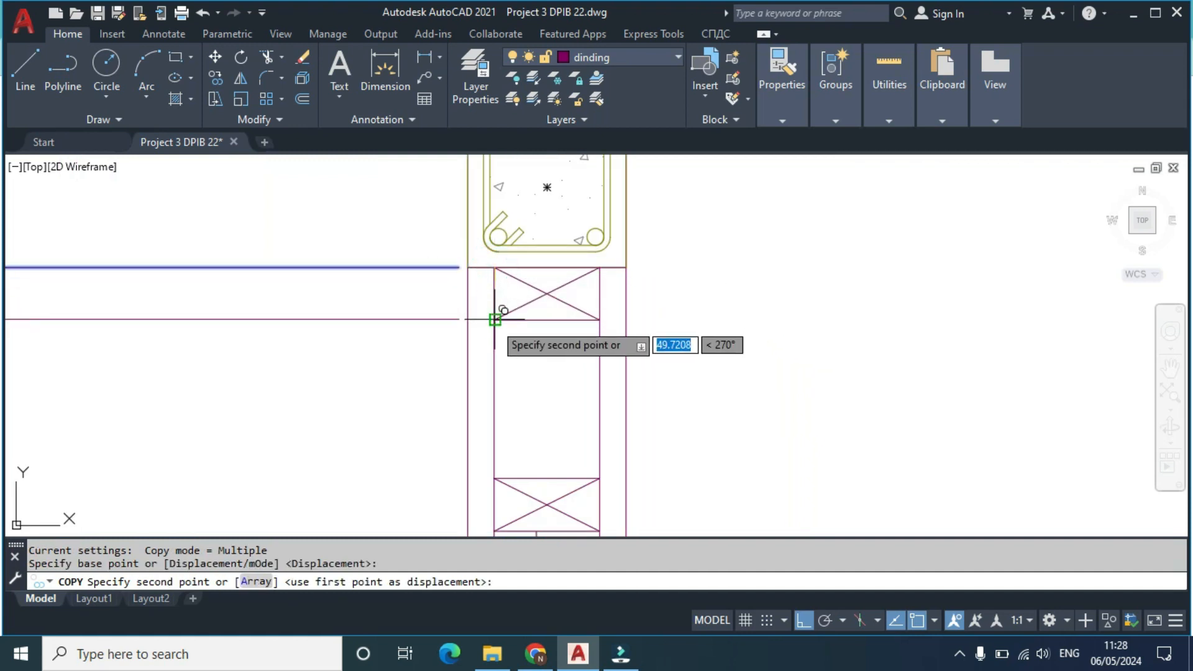
click(495, 321)
click(495, 478)
middle_drag(494, 358, 487, 191)
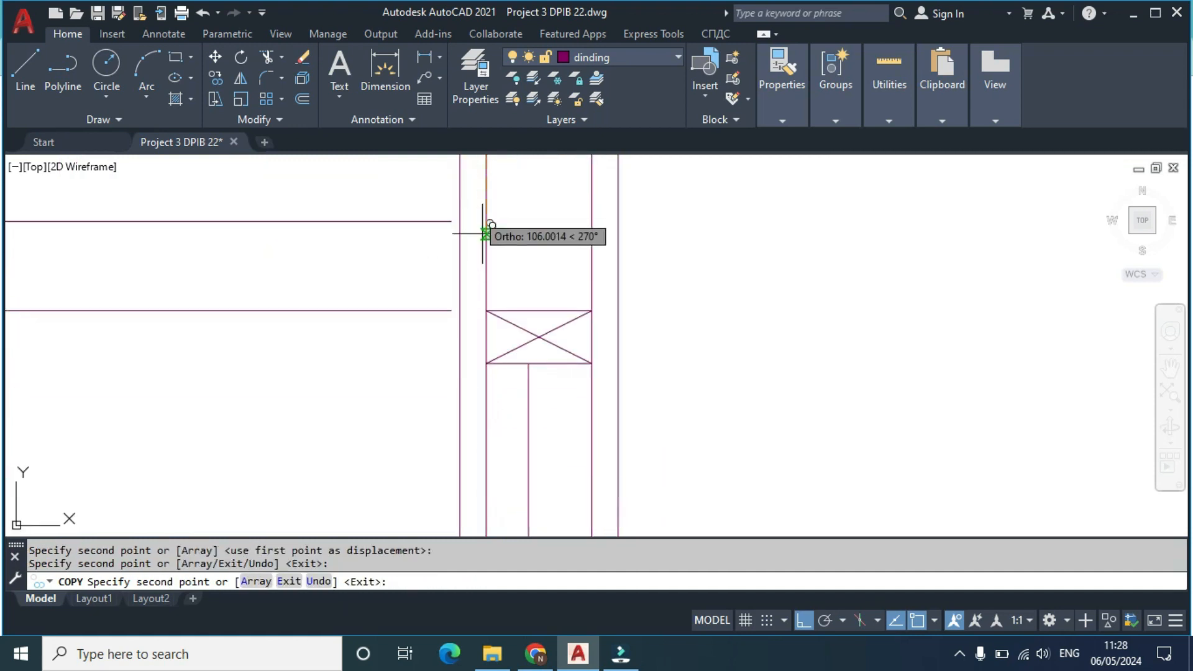
click(486, 364)
scroll(484, 369, down, 8)
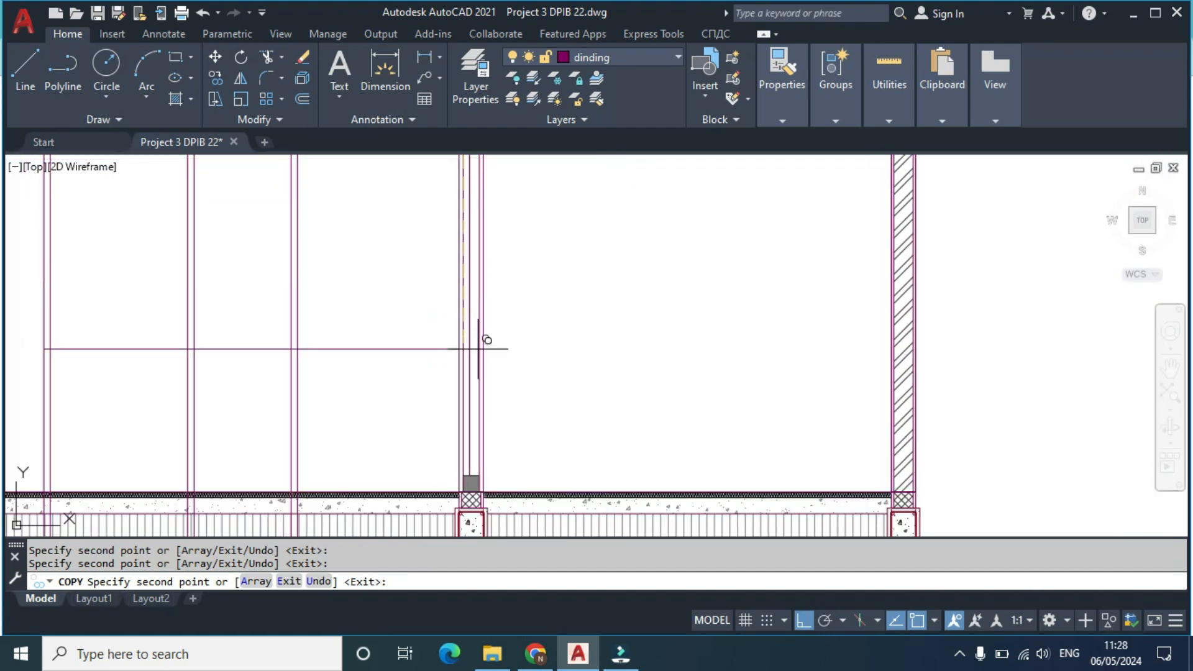
key(Escape)
Step: Place a horizontal construction line along the underside of the window frame in the other house section
middle_drag(412, 372, 404, 332)
scroll(403, 332, down, 4)
scroll(331, 345, up, 8)
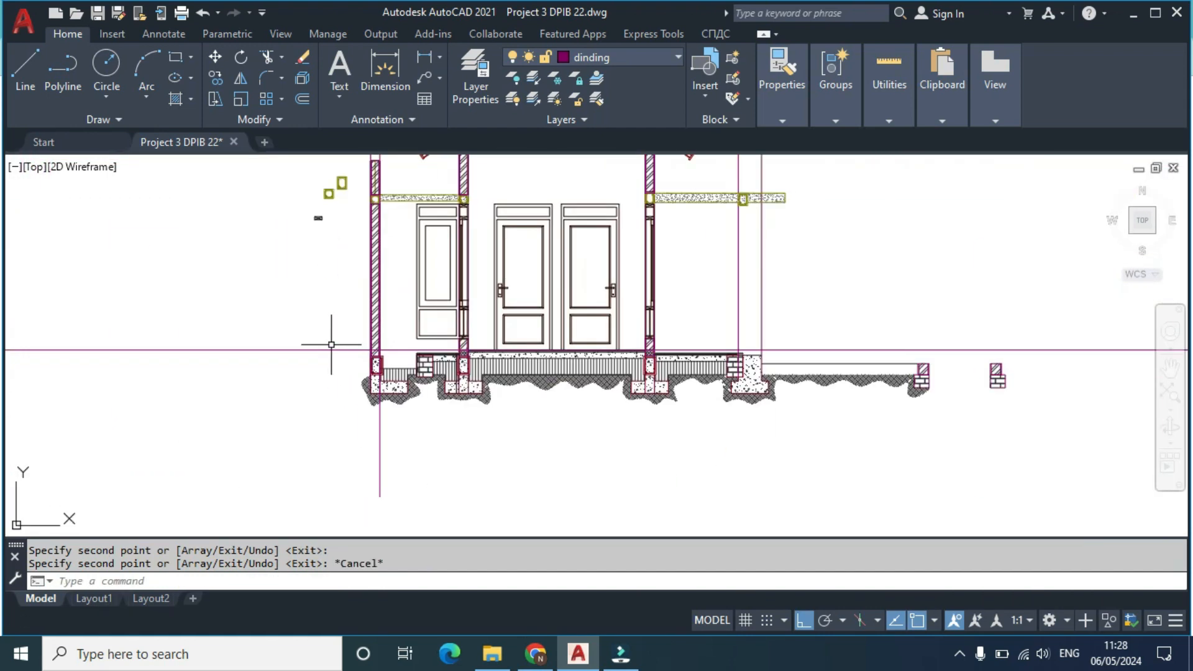
scroll(422, 351, up, 4)
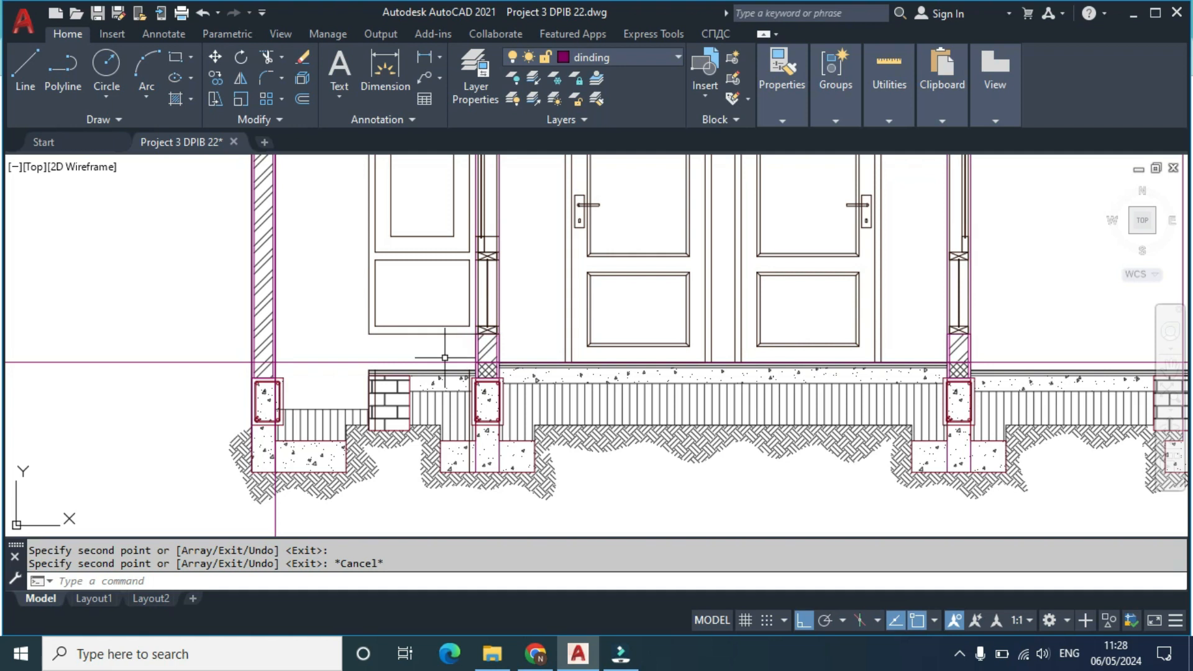
text(xl)
key(Return)
scroll(463, 336, up, 4)
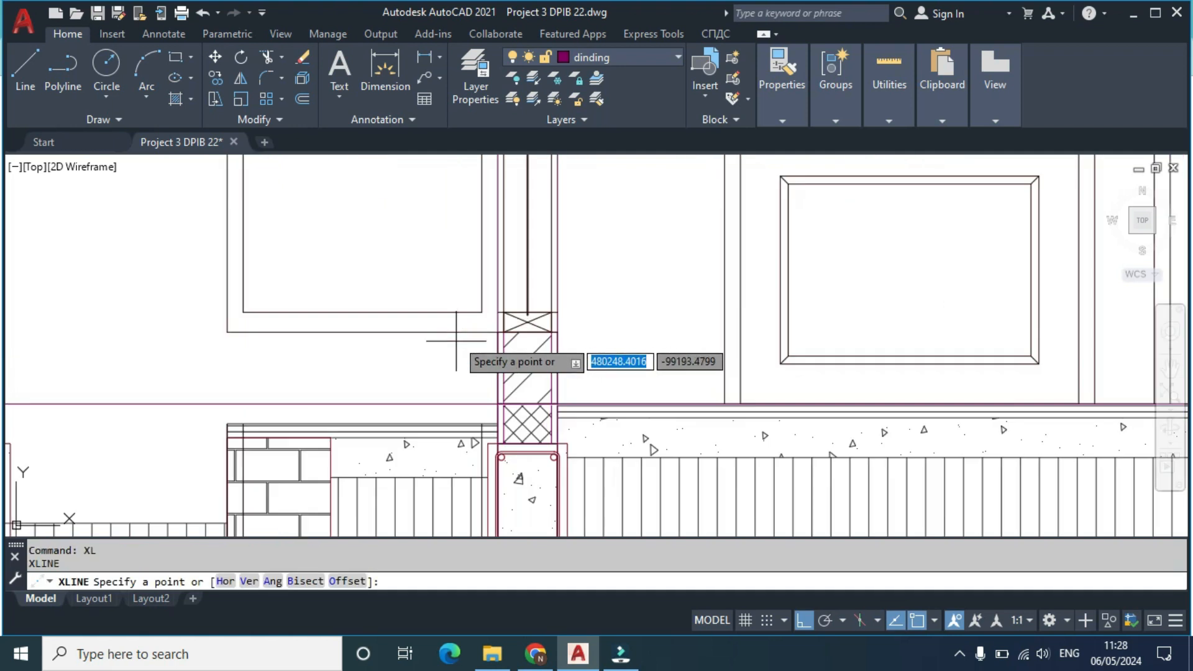
click(497, 332)
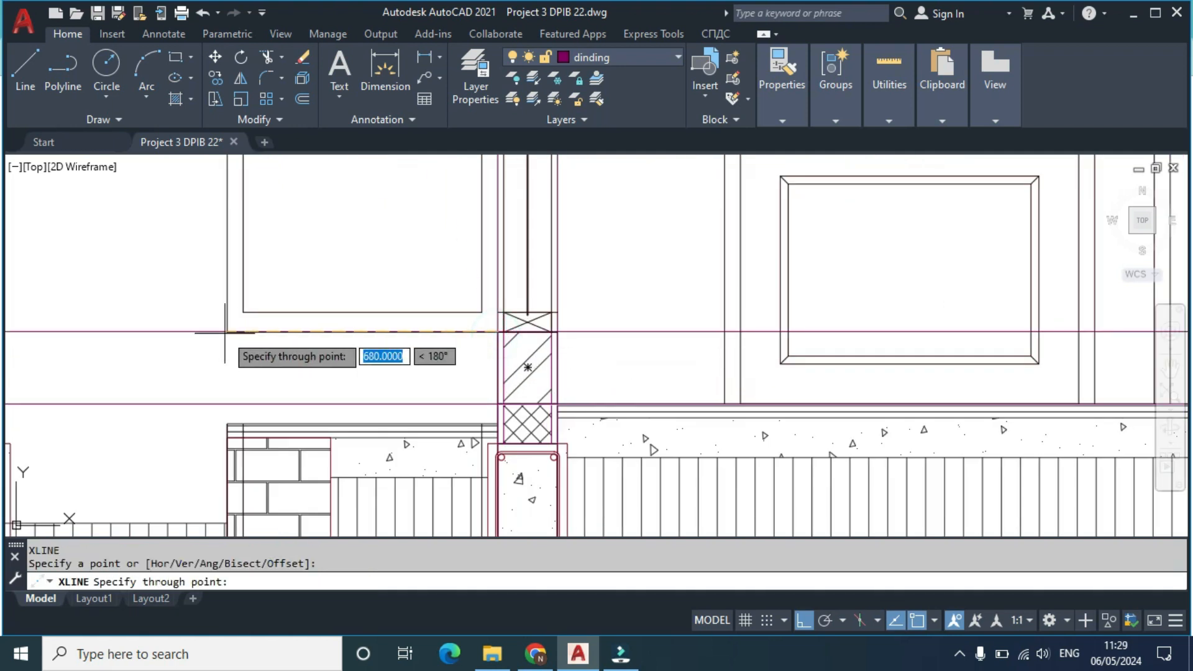
click(206, 335)
key(Escape)
Step: Copy the horizontal sill construction line up to the inner edge of the window's bottom frame member
click(206, 335)
click(154, 307)
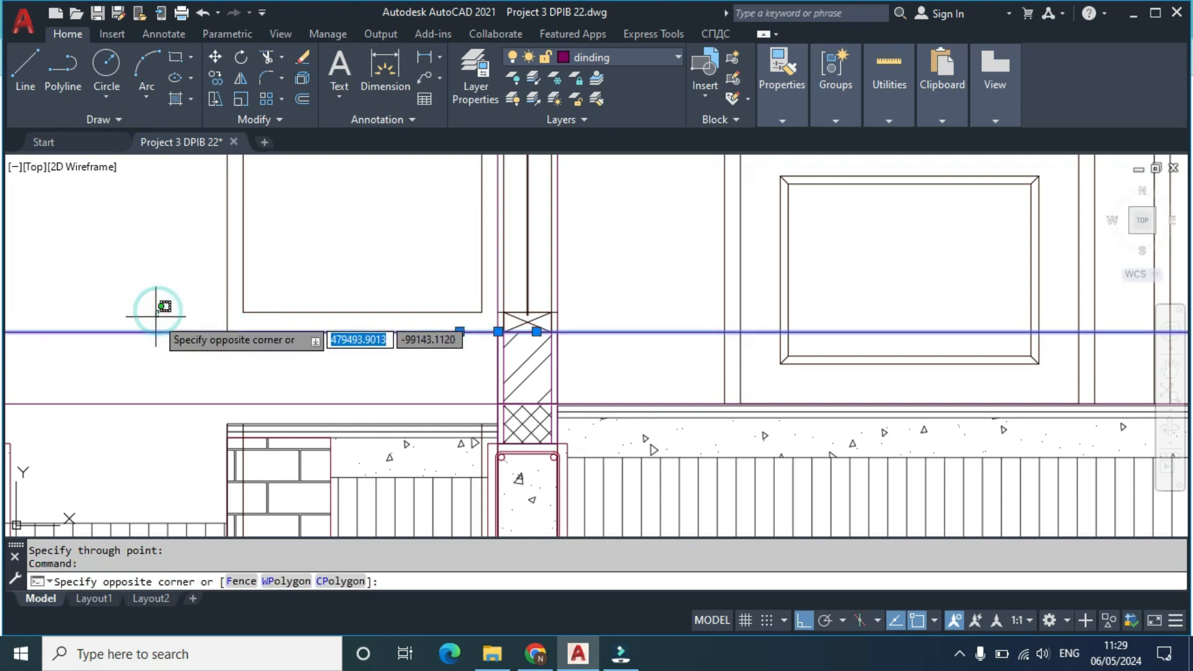
click(120, 319)
text(co)
key(Return)
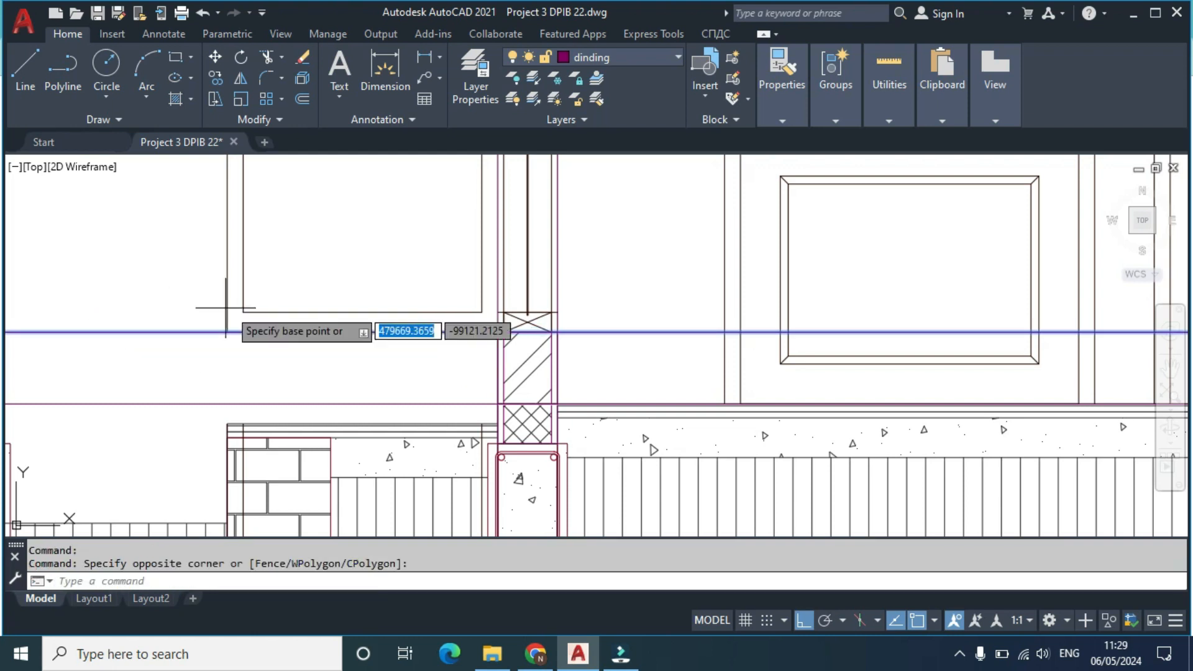
click(227, 332)
click(243, 311)
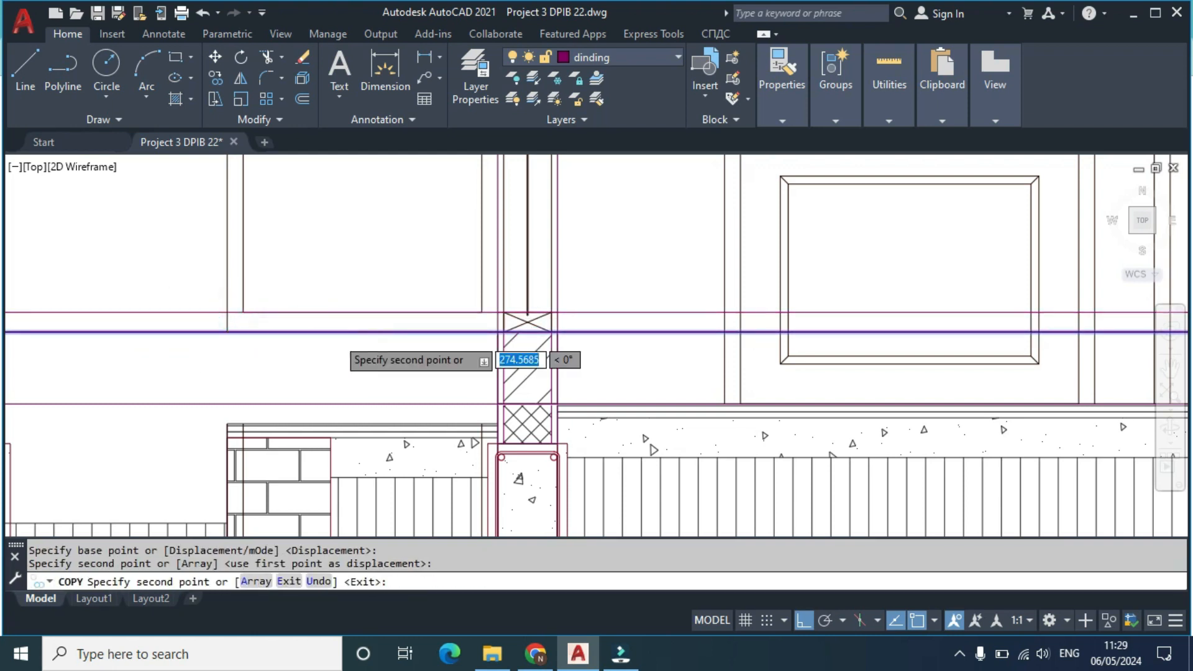
scroll(341, 338, down, 7)
key(Escape)
Step: Trim the two horizontal sill lines between the window frame's outer edge and the interior wall
middle_drag(615, 332, 549, 330)
scroll(583, 330, up, 3)
scroll(537, 354, up, 4)
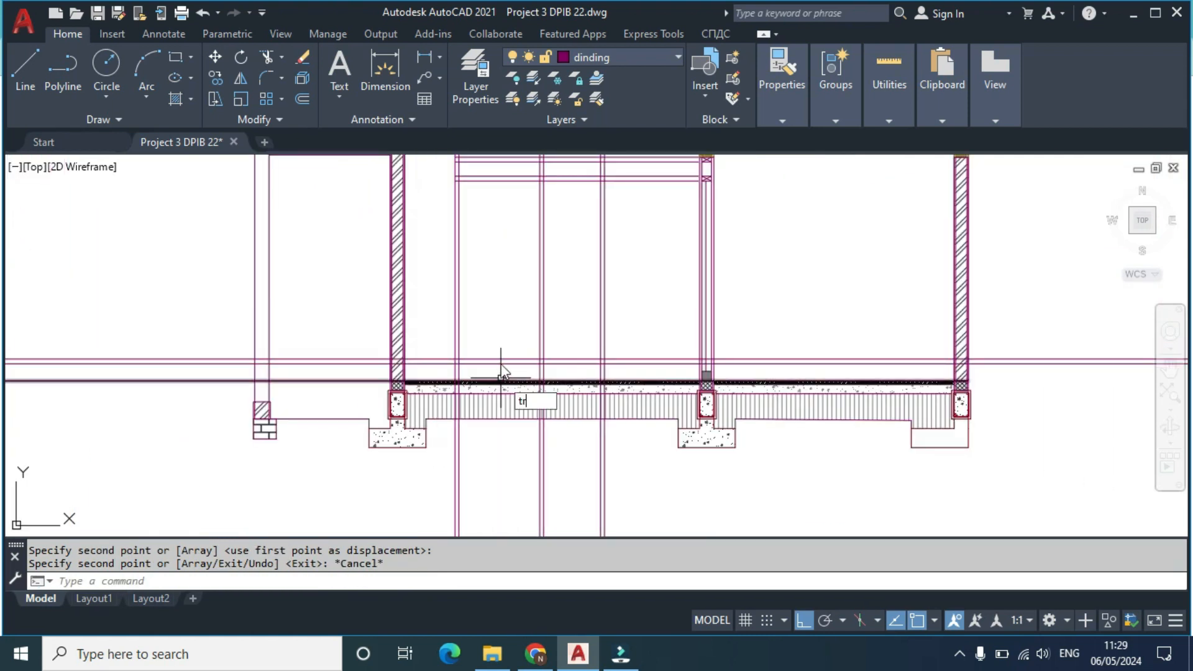
key(Return)
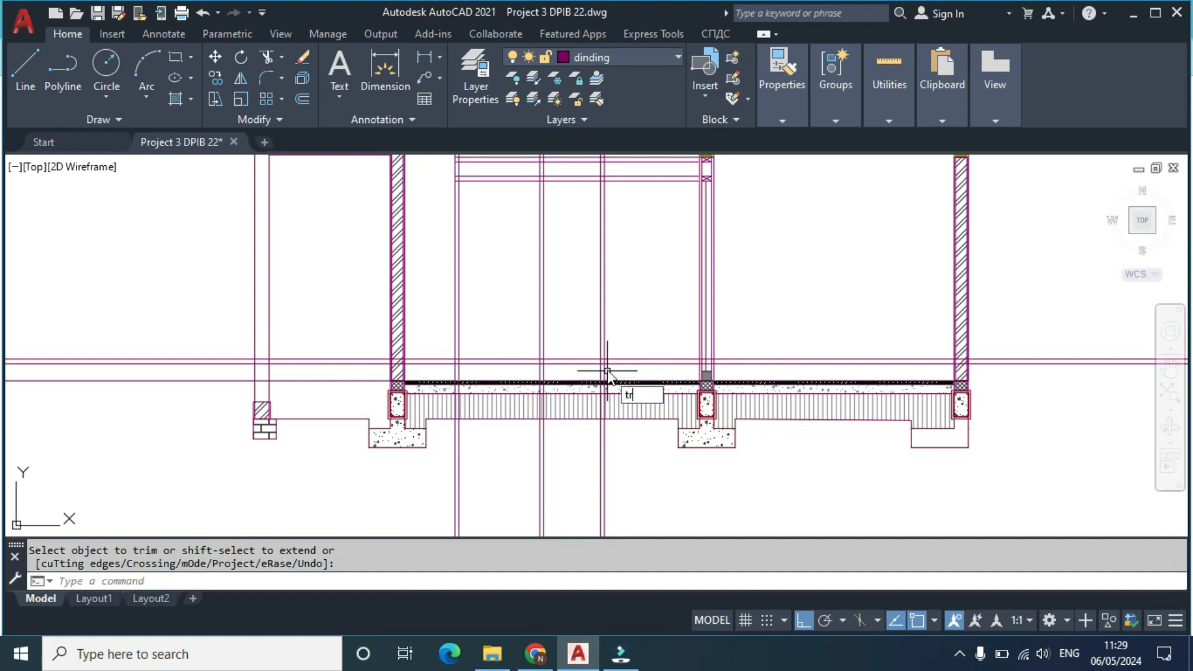
key(Return)
mouse_move(639, 365)
mouse_down()
mouse_move(632, 373)
mouse_move(621, 335)
mouse_up()
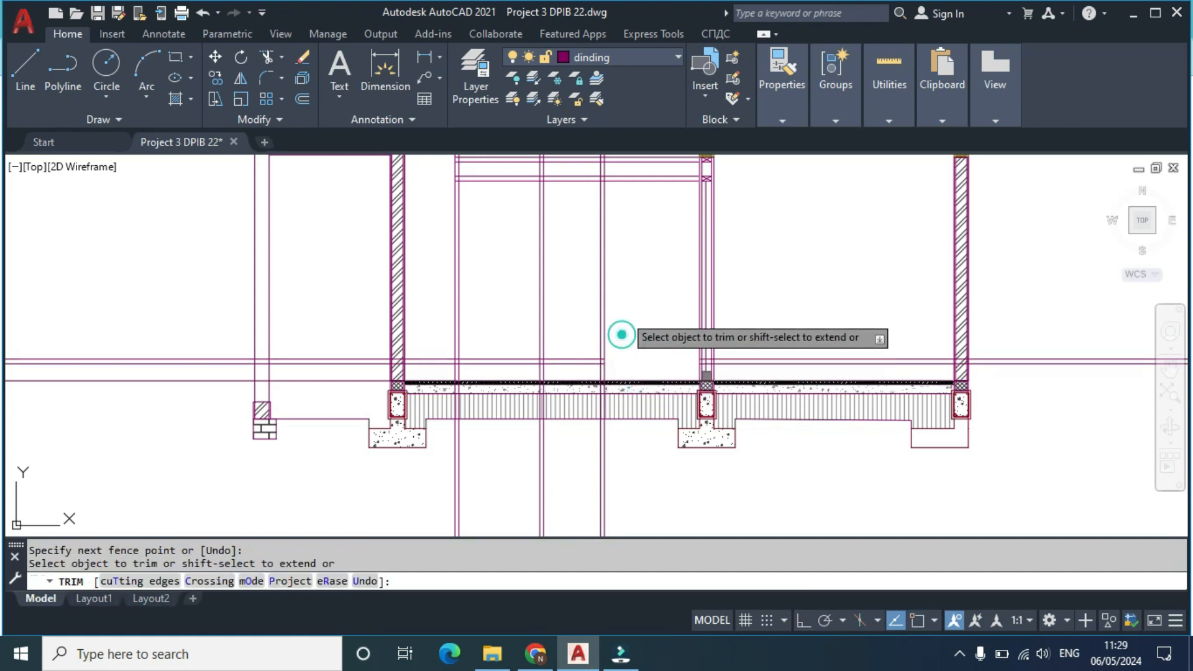
Step: Trim the vertical frame lines above the head line and the window's outer jamb lines below the sill
middle_drag(630, 214, 613, 305)
mouse_move(605, 260)
mouse_down()
mouse_move(602, 226)
mouse_move(420, 213)
mouse_up()
key(F8)
middle_drag(590, 442, 580, 374)
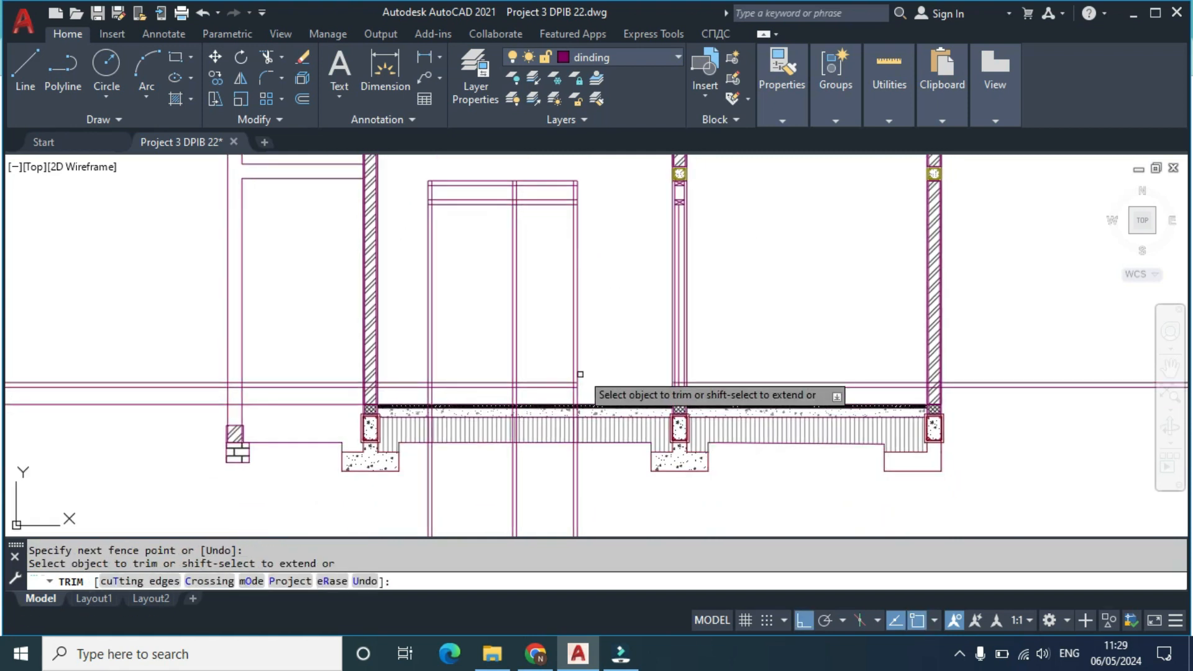
scroll(580, 374, up, 4)
drag(607, 394, 560, 390)
scroll(553, 385, down, 4)
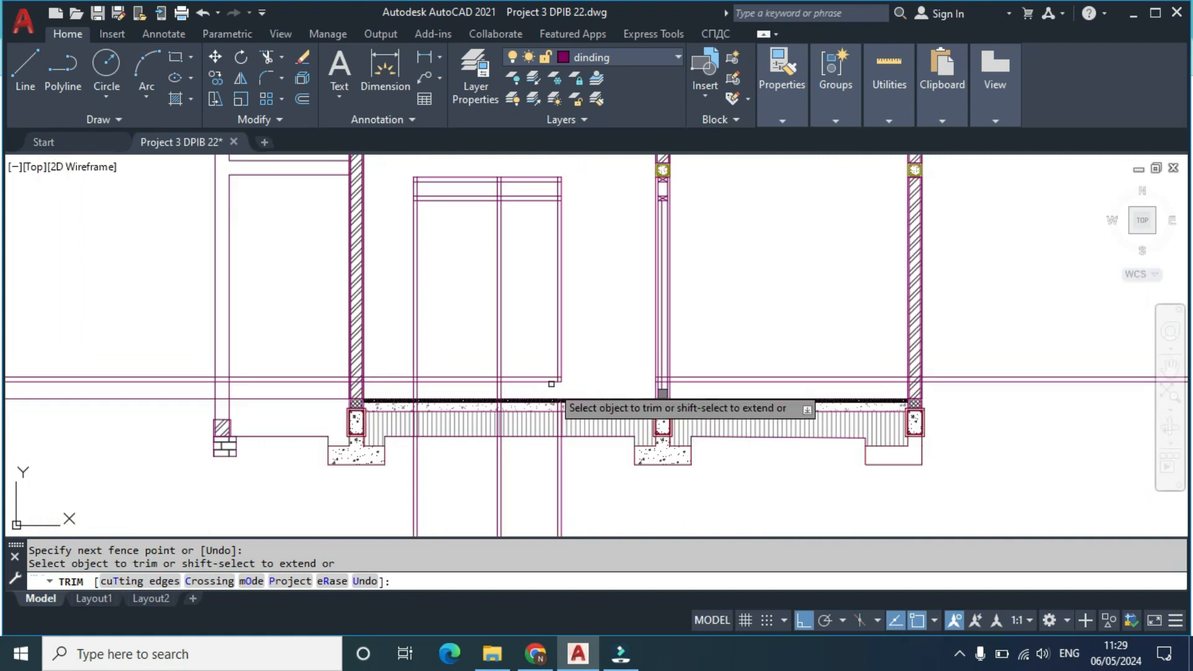
Step: Trim the door and window frame's vertical projection lines where they cross the thin layer on top of the floor
scroll(528, 372, up, 5)
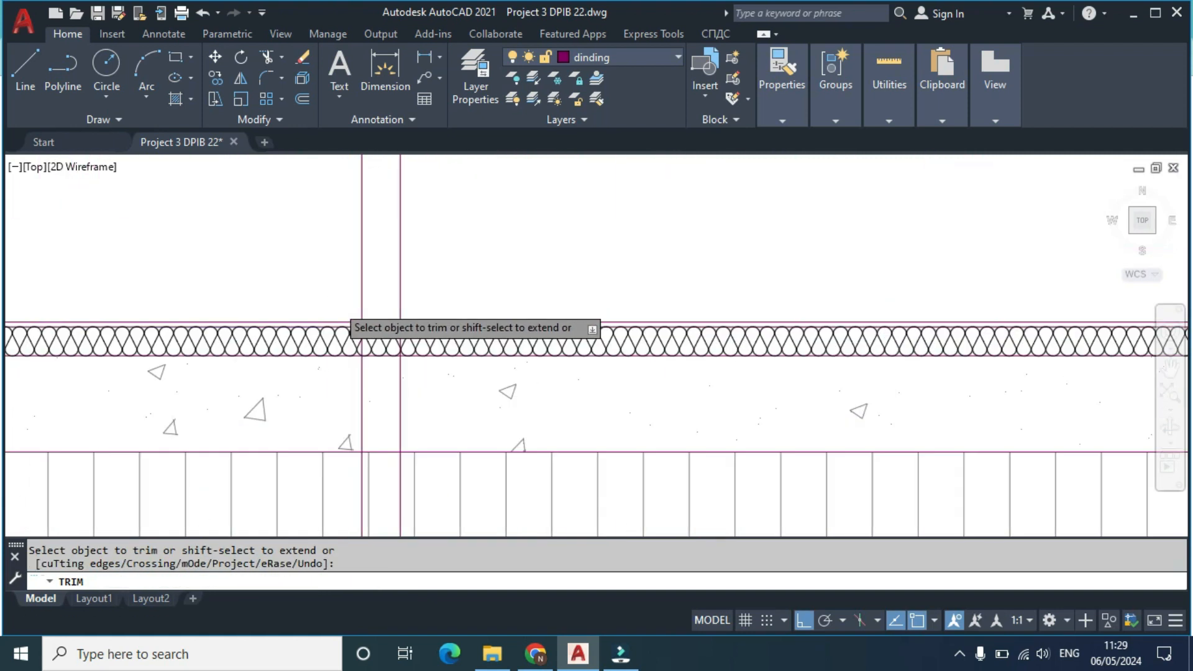
scroll(362, 324, up, 7)
click(363, 333)
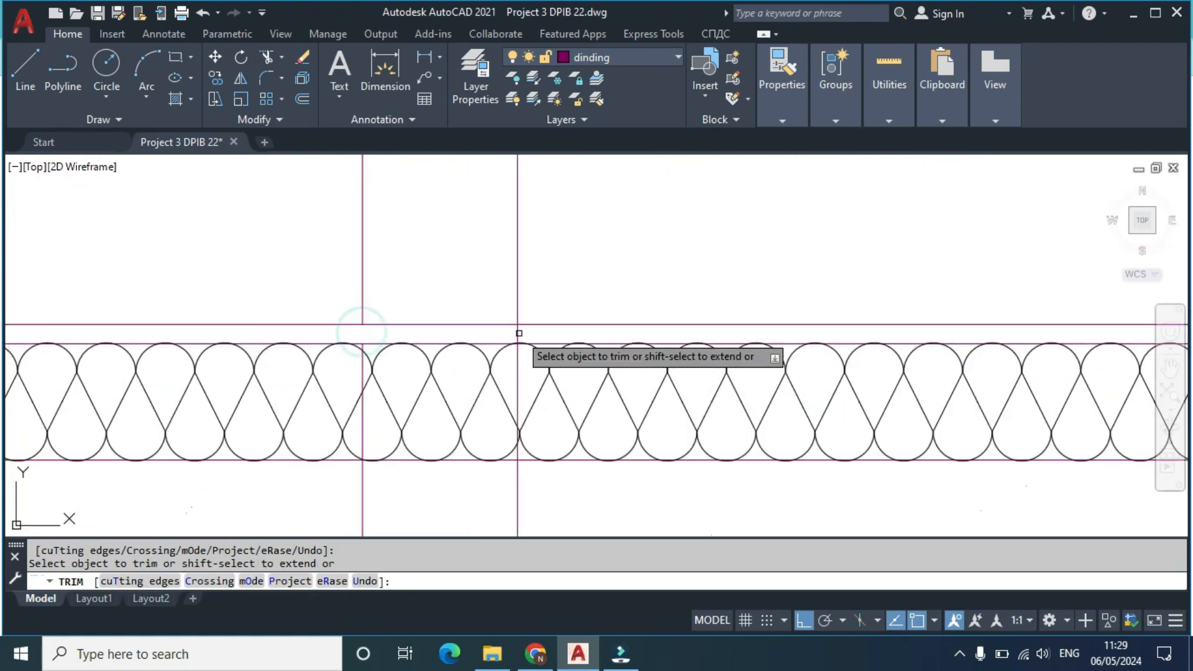
click(516, 332)
scroll(567, 333, down, 3)
middle_drag(673, 333, 247, 333)
scroll(990, 333, up, 1)
scroll(1019, 339, up, 4)
click(1010, 315)
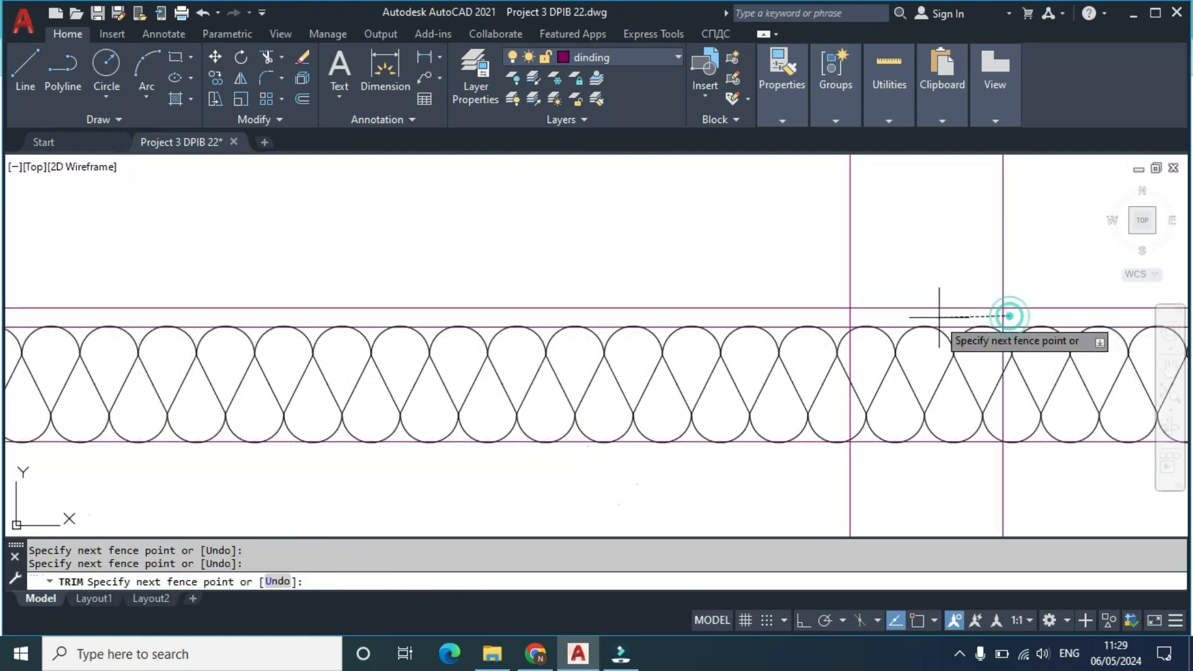
click(831, 312)
scroll(831, 313, down, 3)
key(Escape)
Step: Erase the leftover vertical projection lines of the door and window frame below the floor surface
scroll(924, 323, down, 5)
middle_drag(931, 348, 780, 348)
click(878, 474)
click(626, 466)
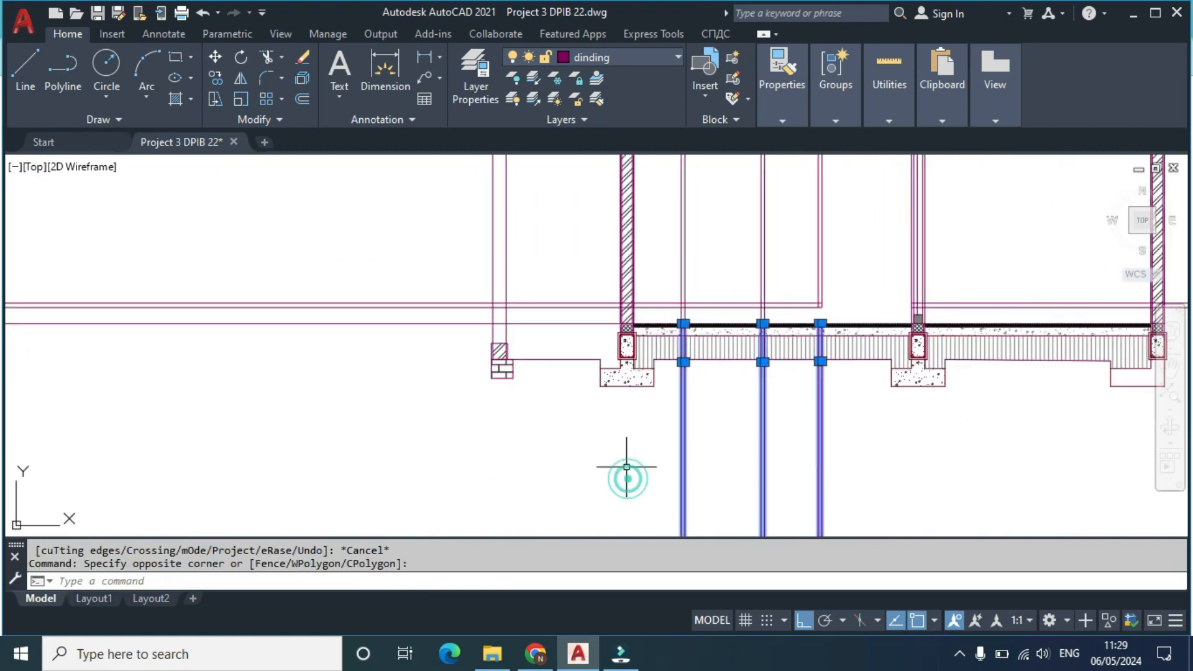
key(Delete)
Step: Trim the sill lines across the frame posts and erase the leftover segments running through the door opening
scroll(634, 309, up, 2)
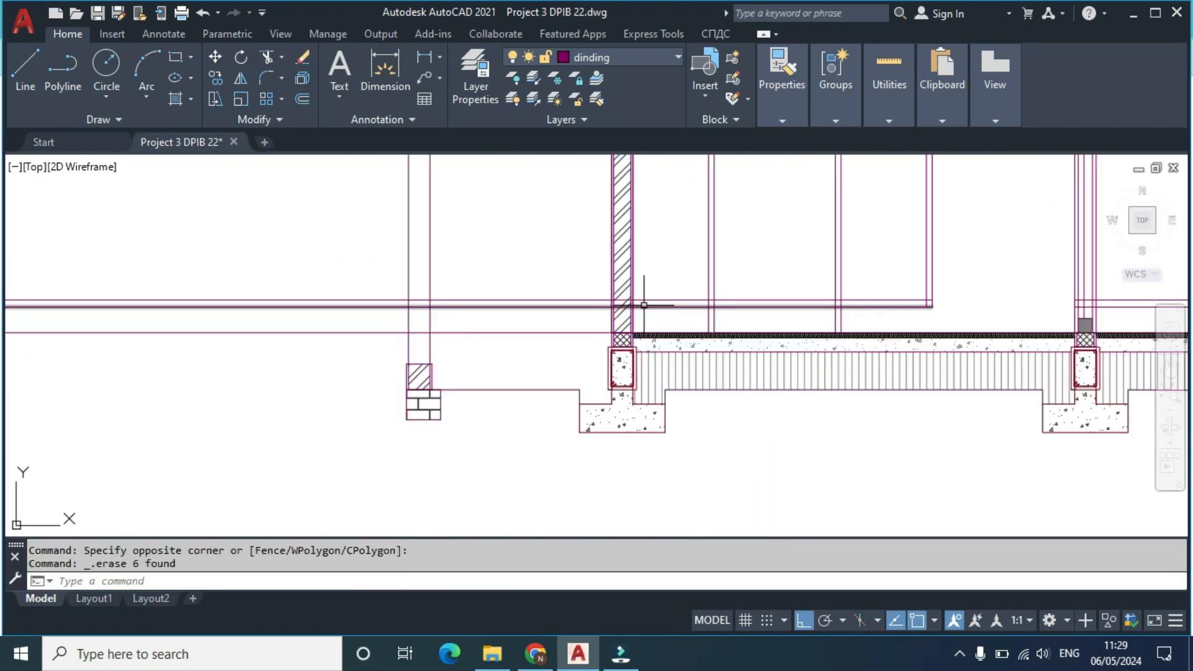
text(tr)
key(space)
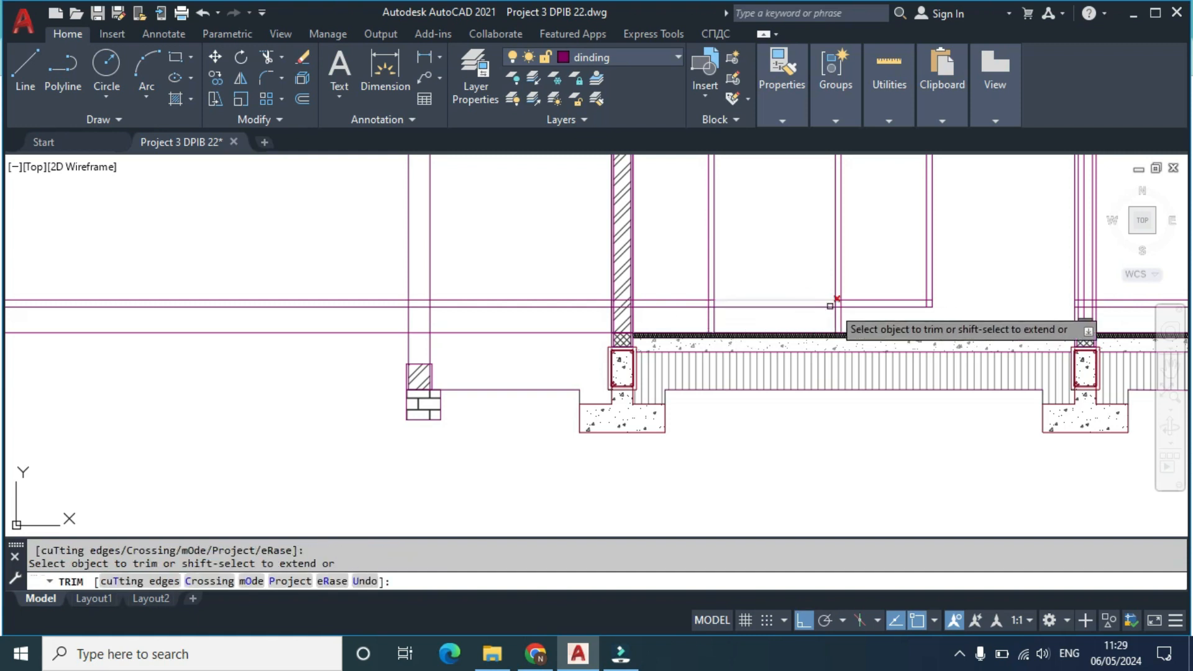
scroll(844, 317, up, 3)
drag(818, 293, 819, 231)
key(Escape)
click(629, 328)
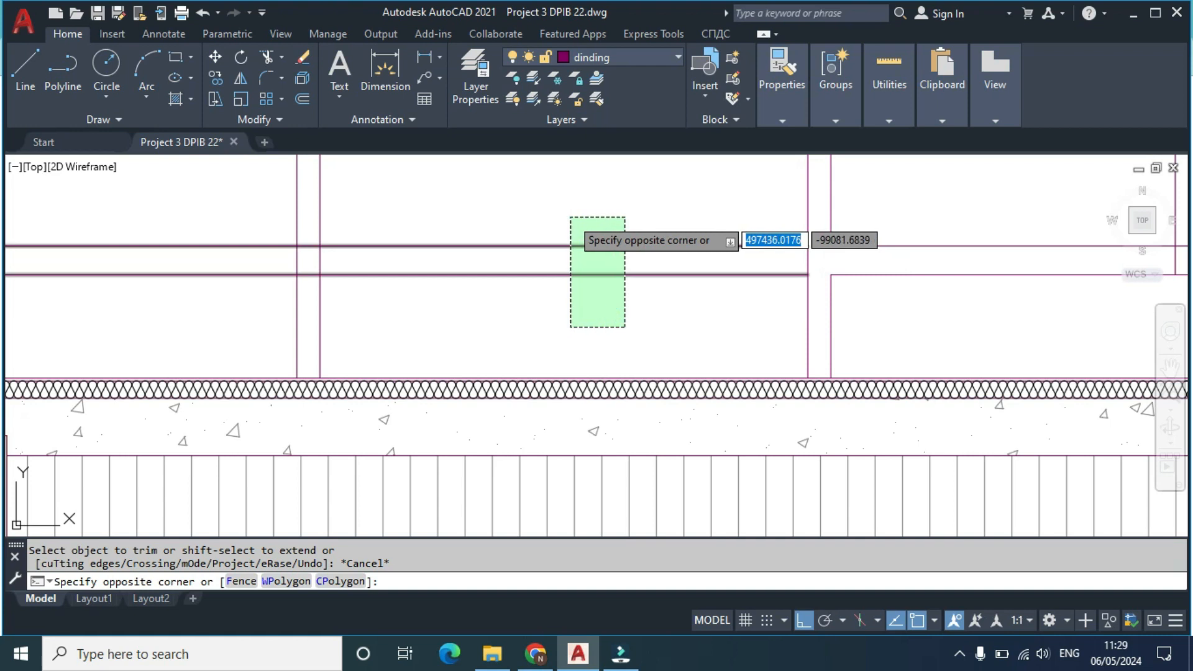
click(573, 219)
key(Delete)
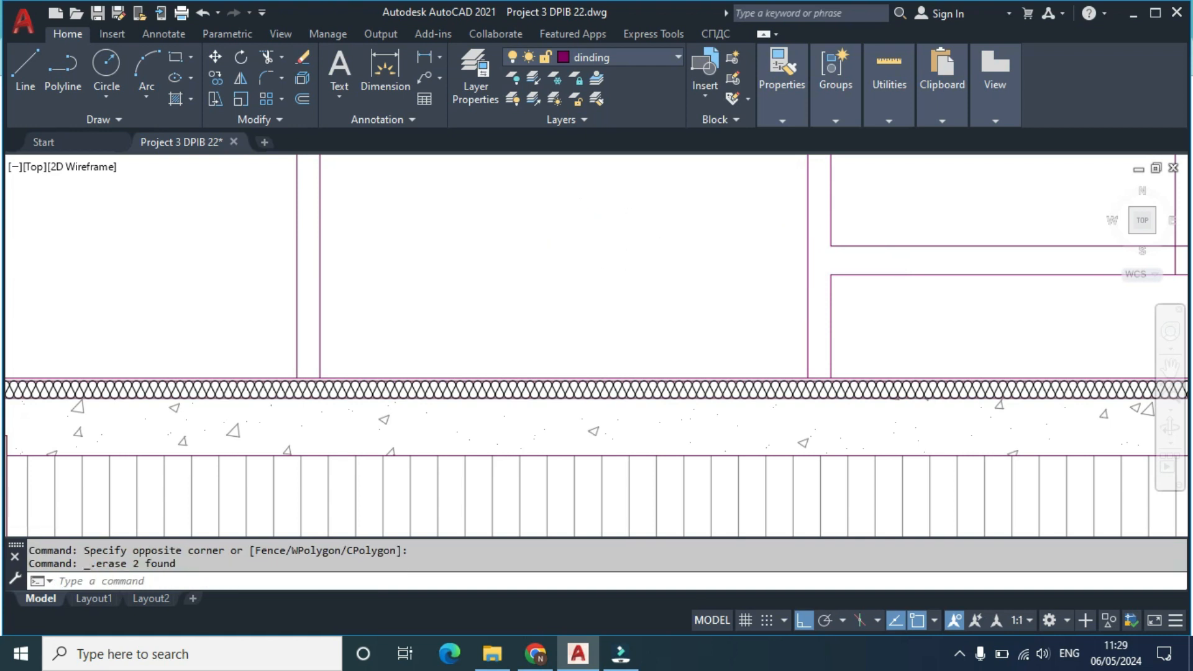
Step: Erase the two leftover horizontal sill lines extending from the interior wall across the adjoining room
scroll(631, 241, down, 2)
middle_drag(828, 272, 739, 345)
scroll(719, 276, down, 1)
middle_drag(718, 276, 654, 287)
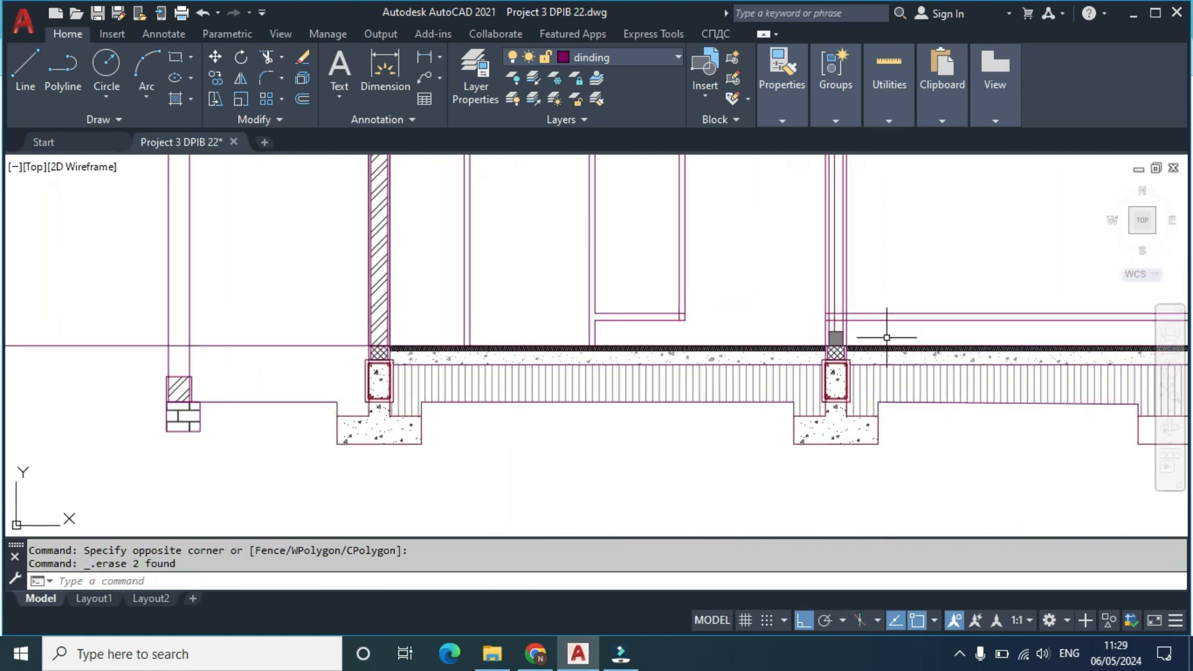
click(915, 327)
click(892, 285)
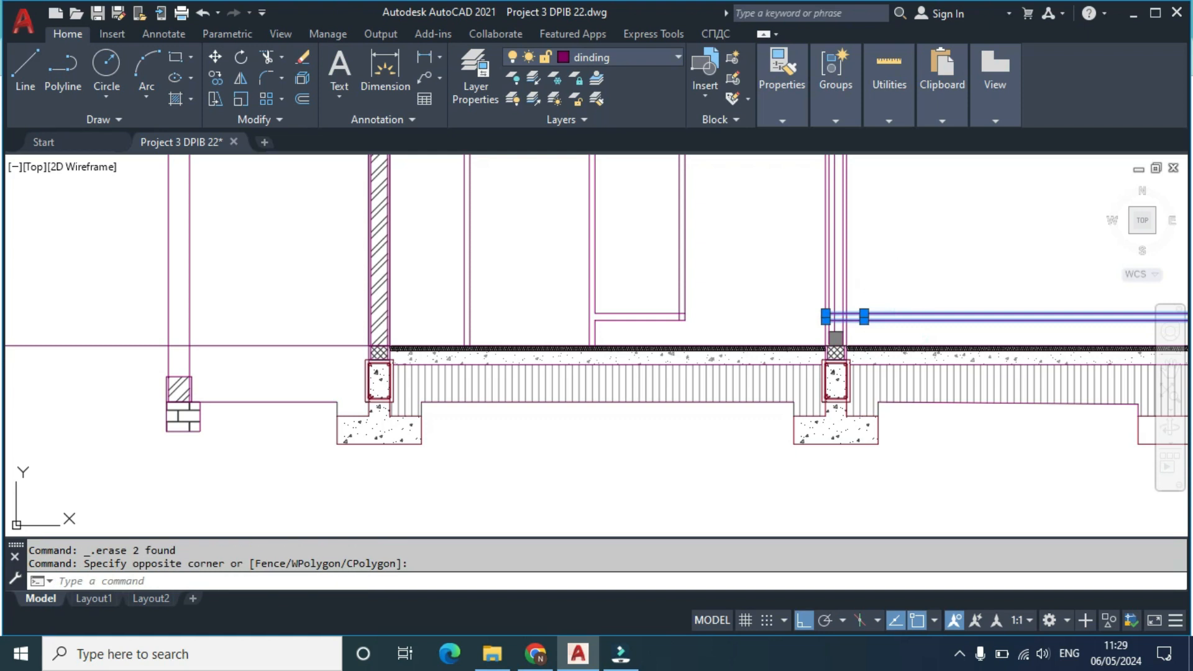
key(Delete)
Step: Trim the overlapping lines where the head member and transom meet the jambs and middle post of the frame
scroll(870, 237, down, 5)
scroll(852, 213, up, 8)
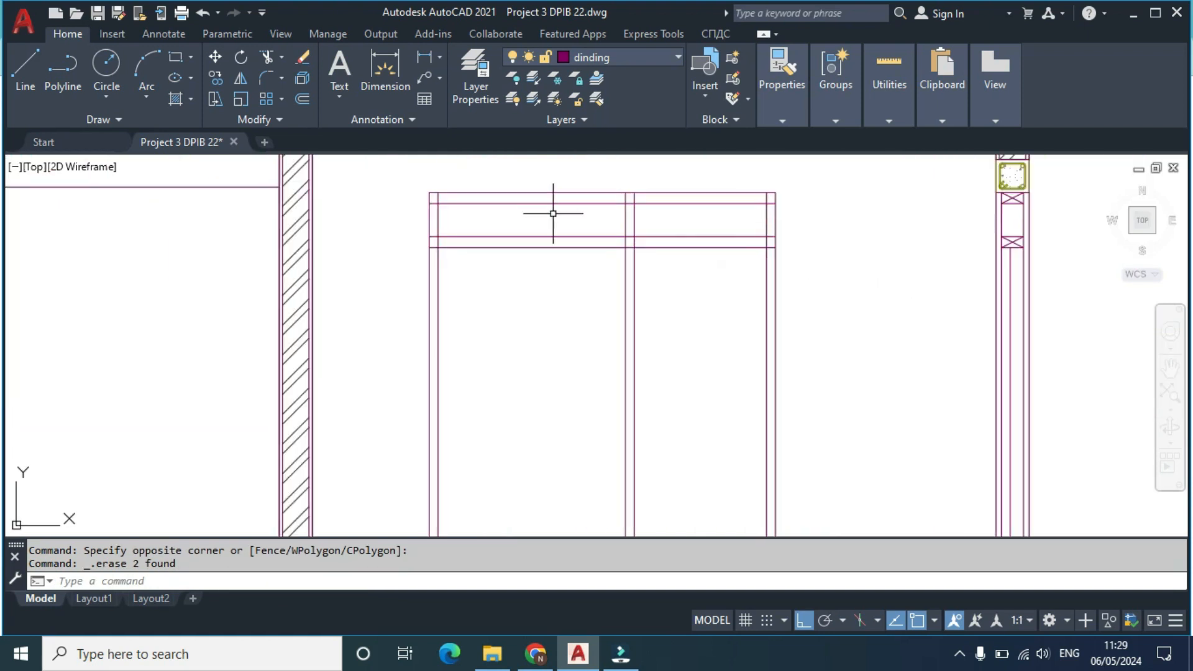
key(Return)
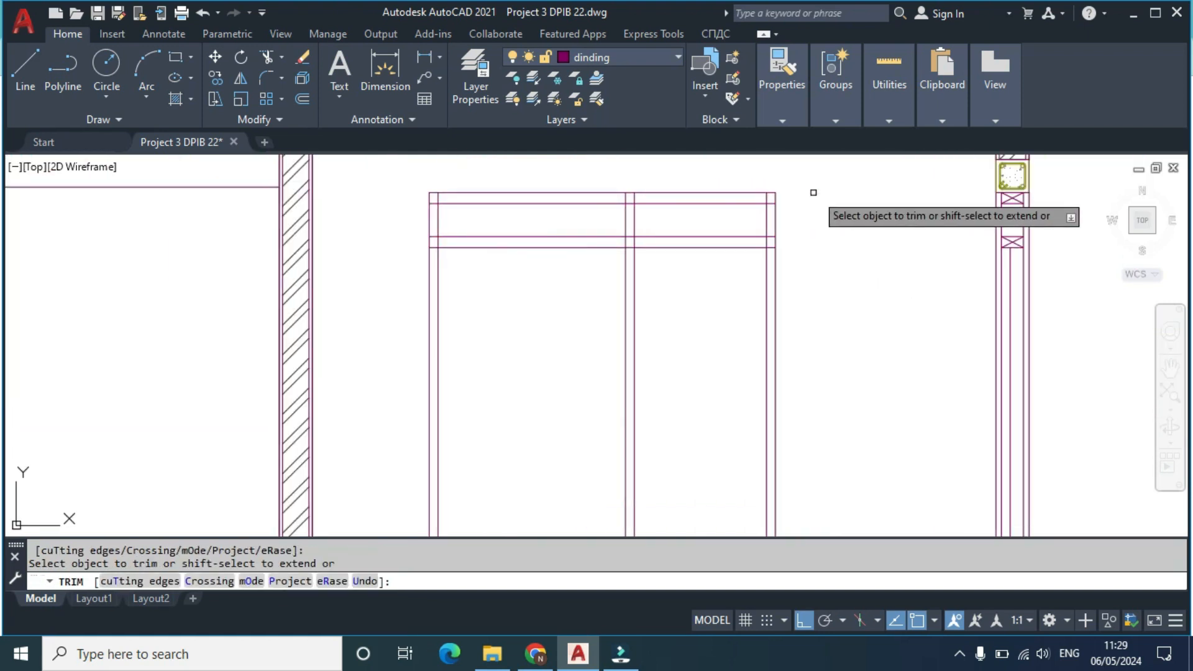
scroll(818, 215, up, 5)
mouse_move(719, 228)
mouse_down()
mouse_move(706, 186)
mouse_move(112, 177)
mouse_move(146, 325)
mouse_move(146, 407)
mouse_up()
mouse_move(159, 352)
mouse_down()
mouse_move(719, 349)
mouse_move(725, 427)
mouse_up()
scroll(719, 394, down, 4)
scroll(511, 379, up, 1)
scroll(511, 379, up, 2)
mouse_move(522, 336)
mouse_down()
mouse_move(500, 338)
mouse_move(508, 411)
mouse_move(525, 405)
mouse_up()
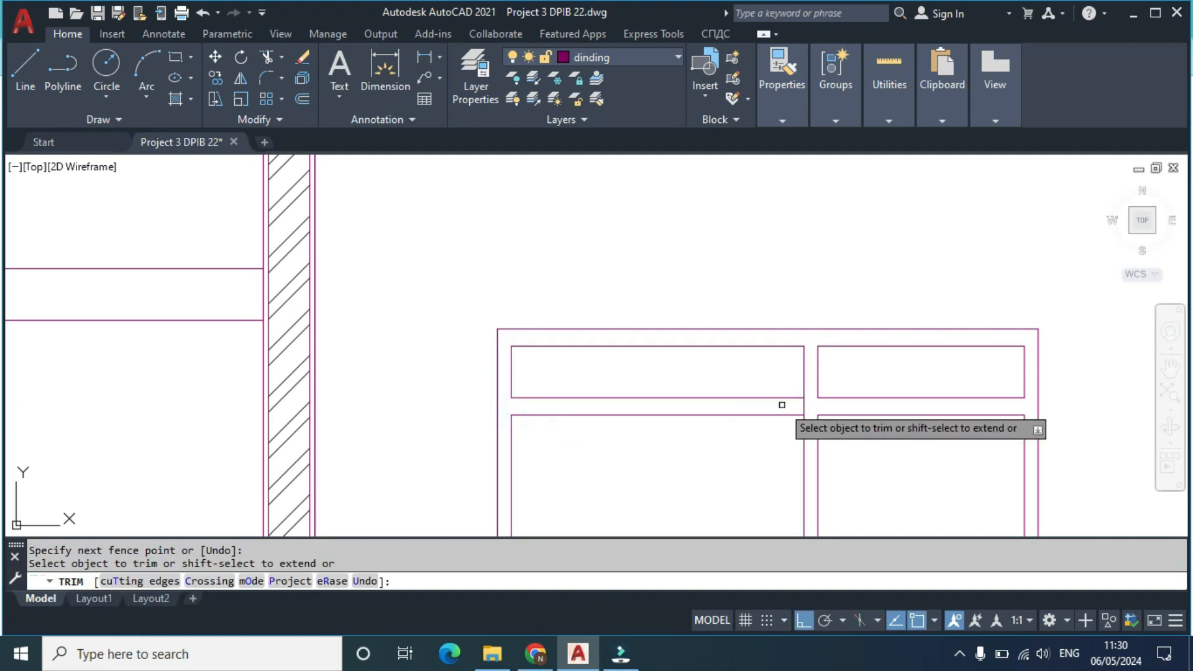
drag(799, 405, 810, 406)
scroll(810, 406, down, 5)
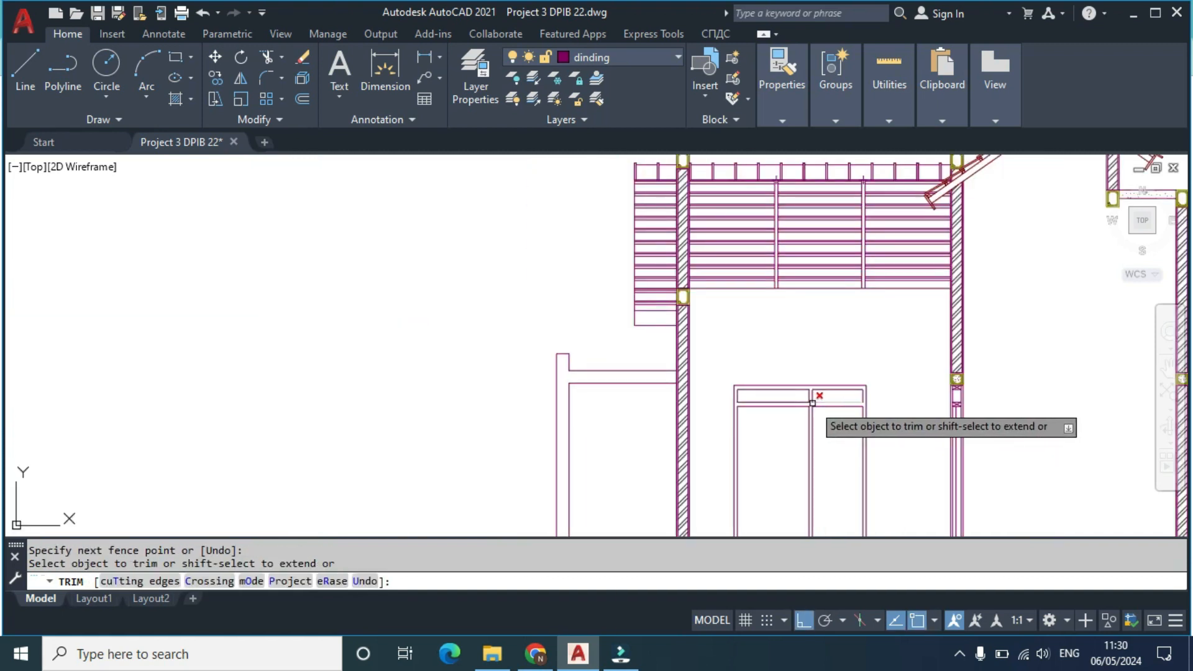
scroll(817, 394, up, 3)
key(Escape)
Step: Copy the two mid-rail lines from the other section's window to the new window, using the bottom inner frame corner as reference
scroll(799, 381, up, 2)
middle_drag(762, 360, 759, 381)
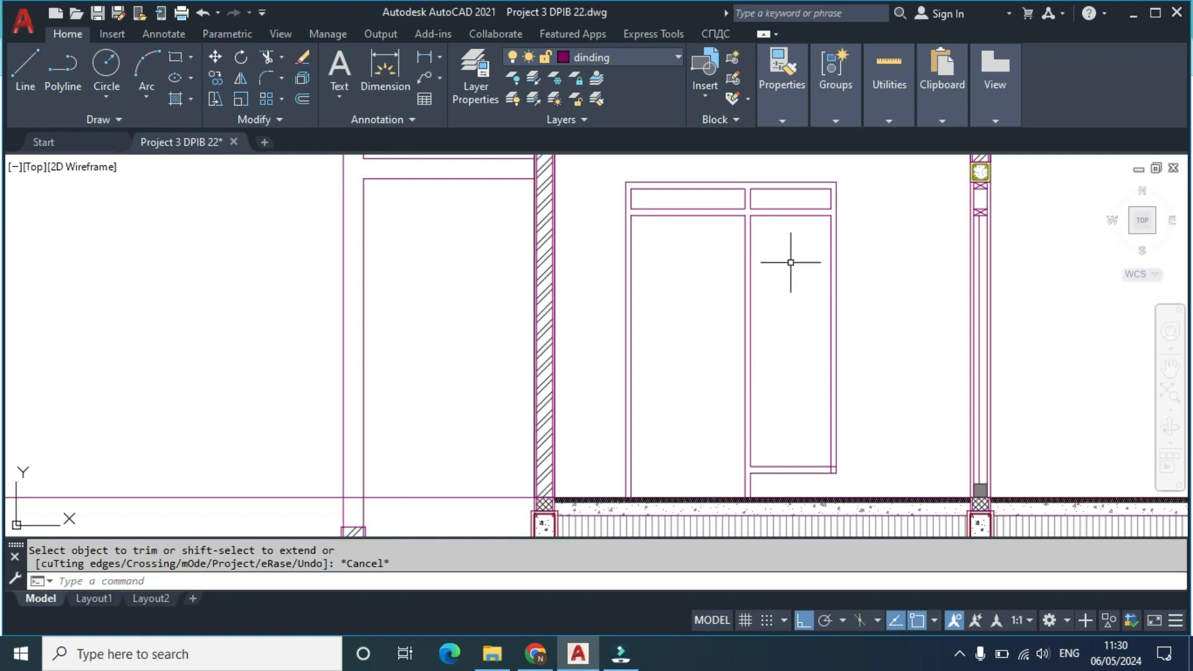
scroll(784, 268, down, 5)
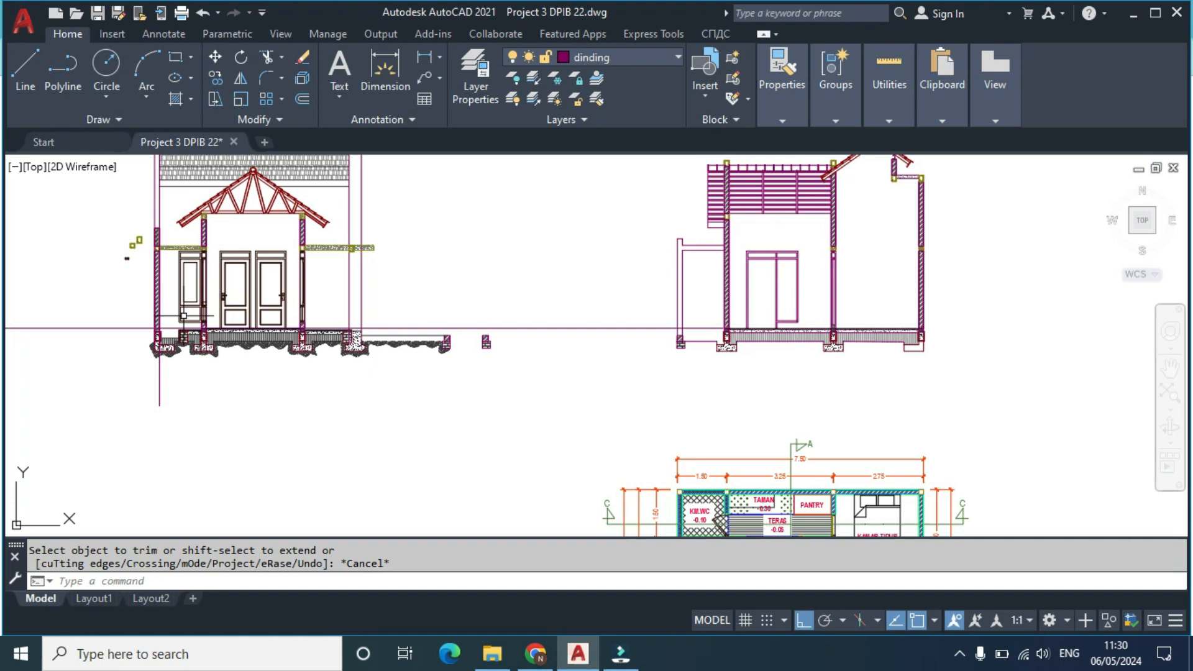
scroll(184, 316, up, 6)
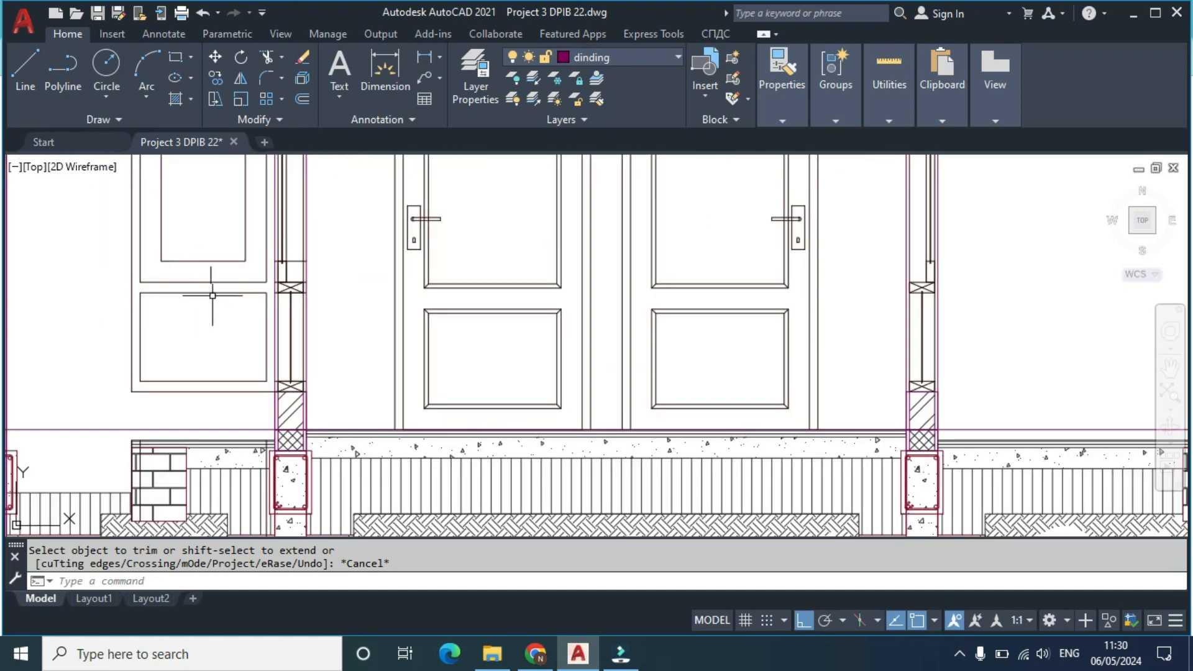
scroll(213, 296, down, 2)
scroll(187, 322, down, 2)
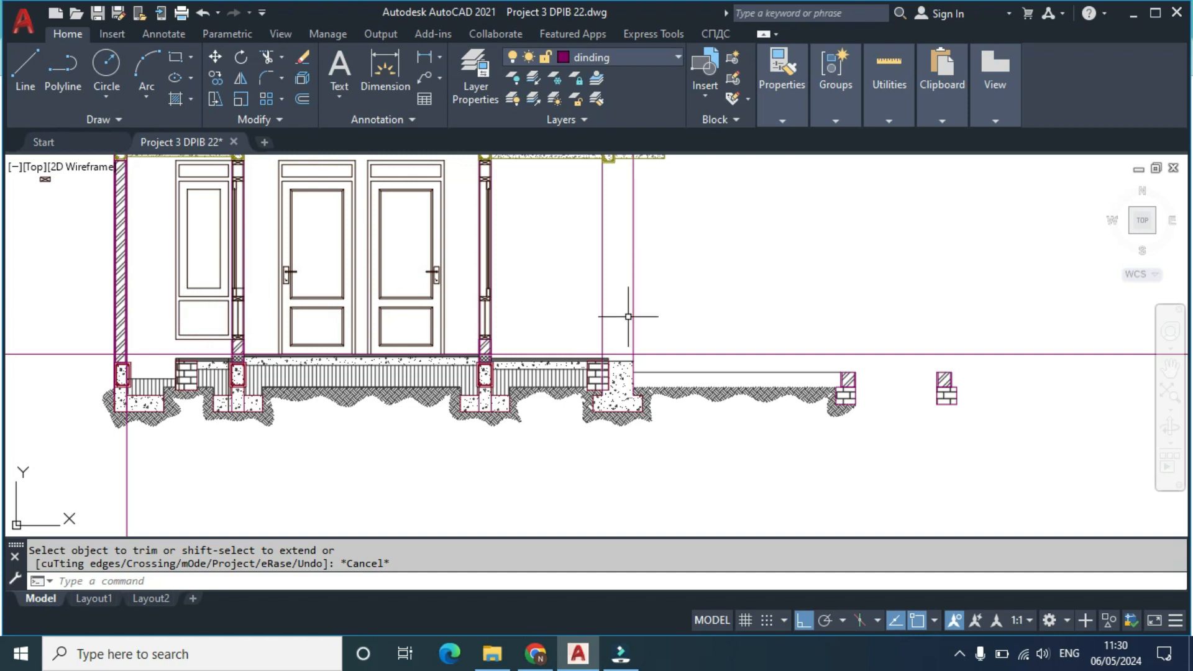
scroll(198, 335, up, 2)
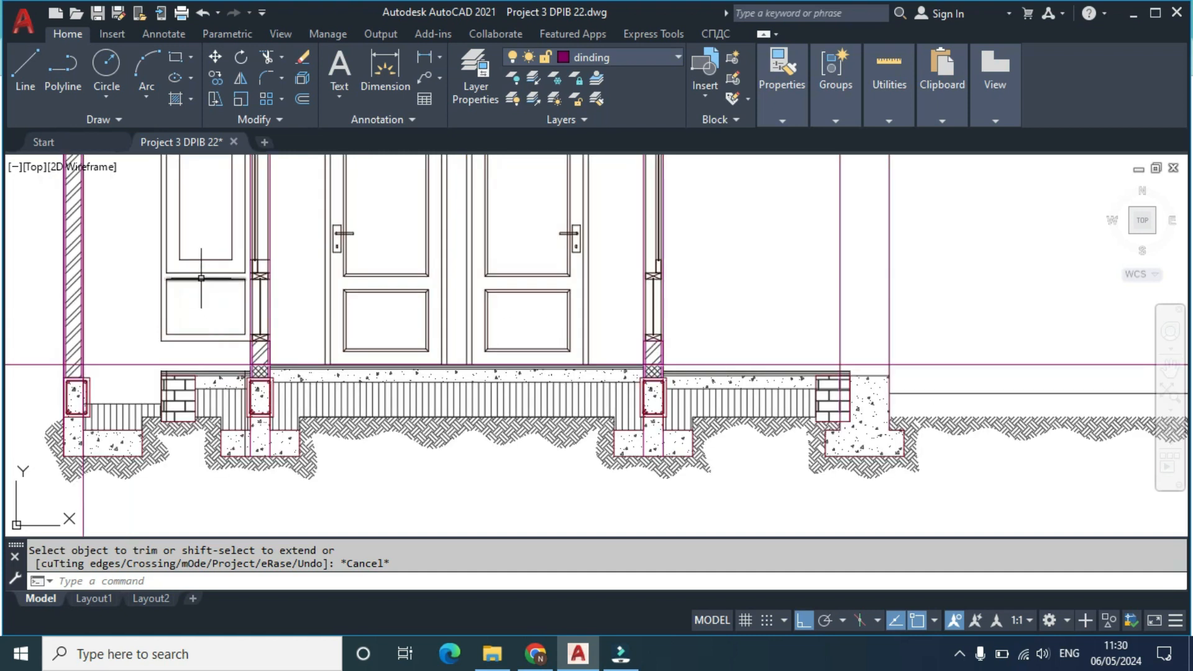
click(200, 278)
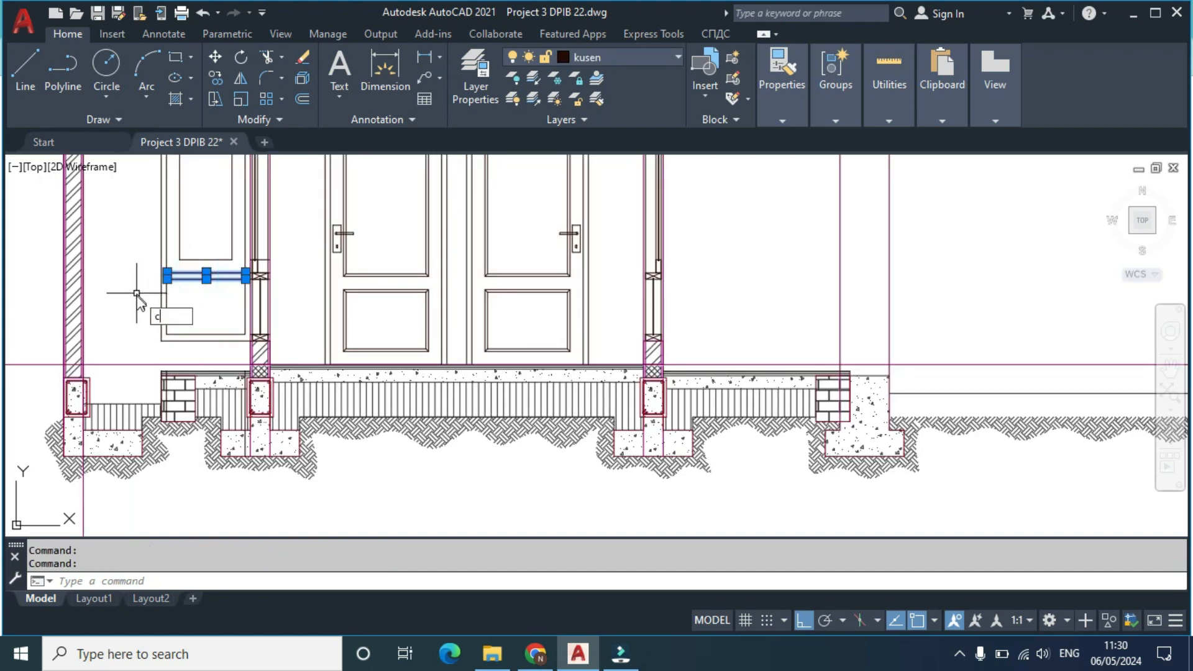
key(Return)
scroll(163, 336, up, 3)
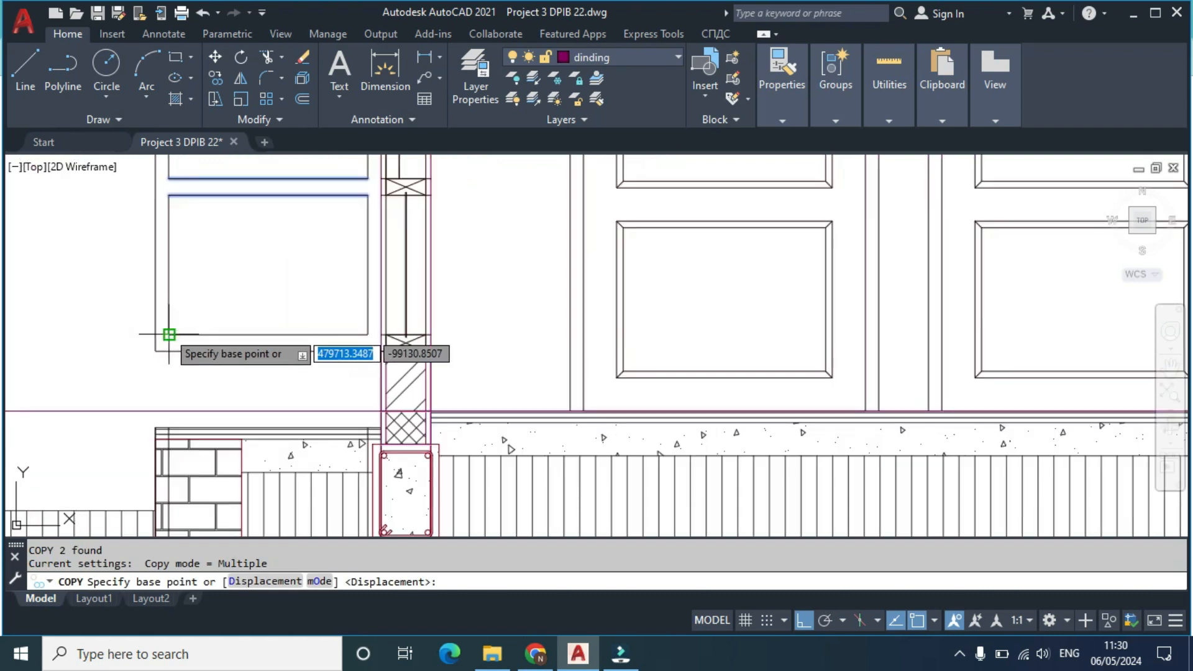
click(170, 334)
scroll(169, 334, down, 3)
scroll(800, 373, down, 3)
scroll(735, 318, up, 5)
scroll(735, 319, up, 5)
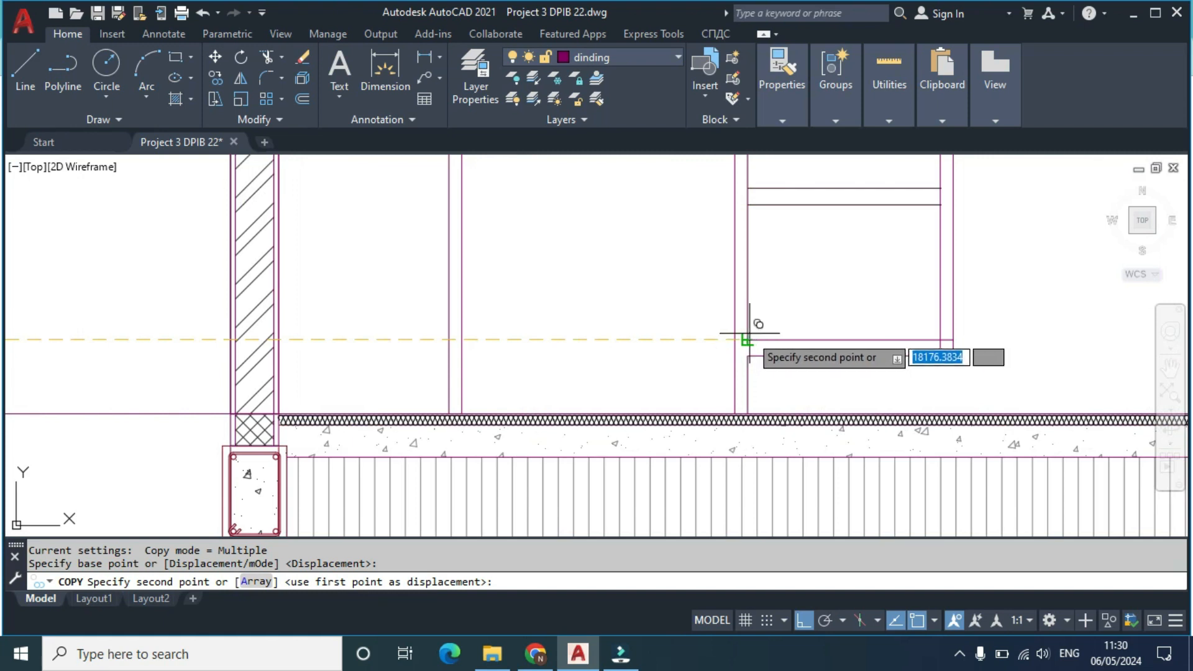
click(749, 333)
key(Escape)
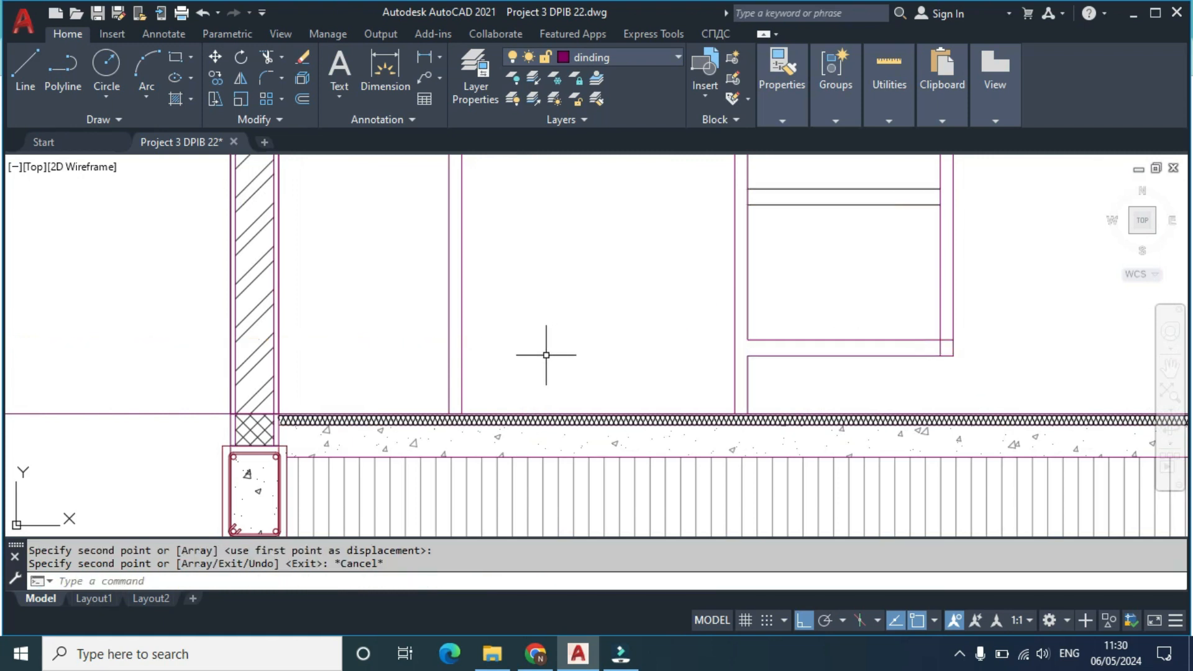
Step: Trim the window's inner vertical frame lines between the two copied mid-rail lines
key(Return)
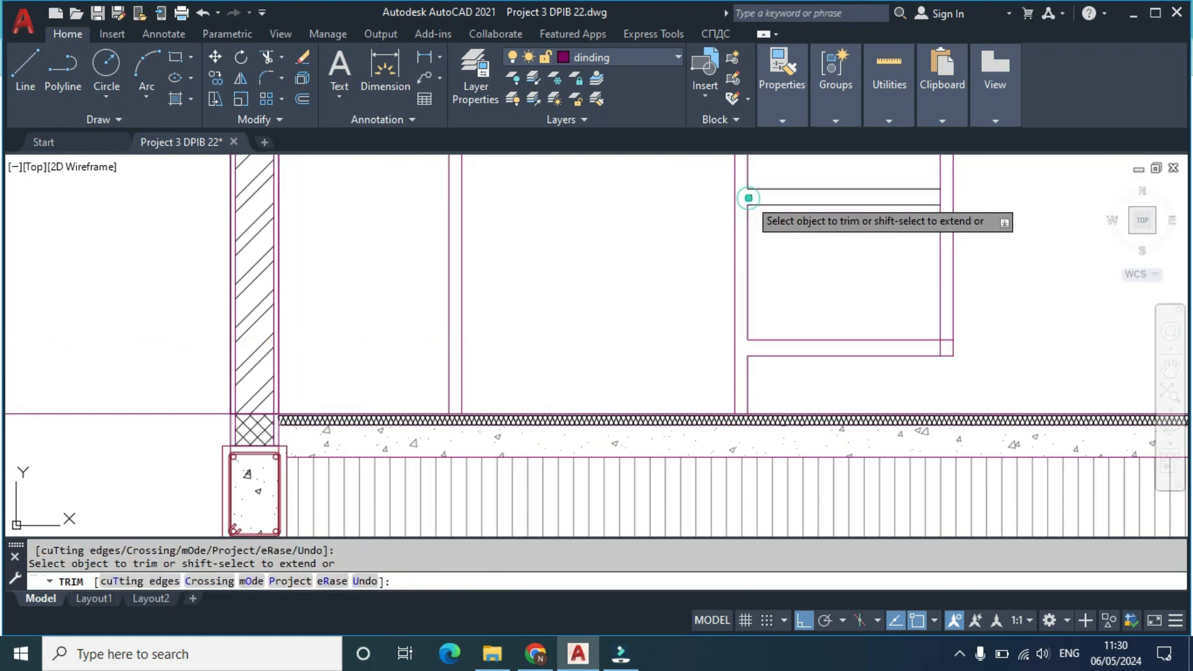
click(938, 195)
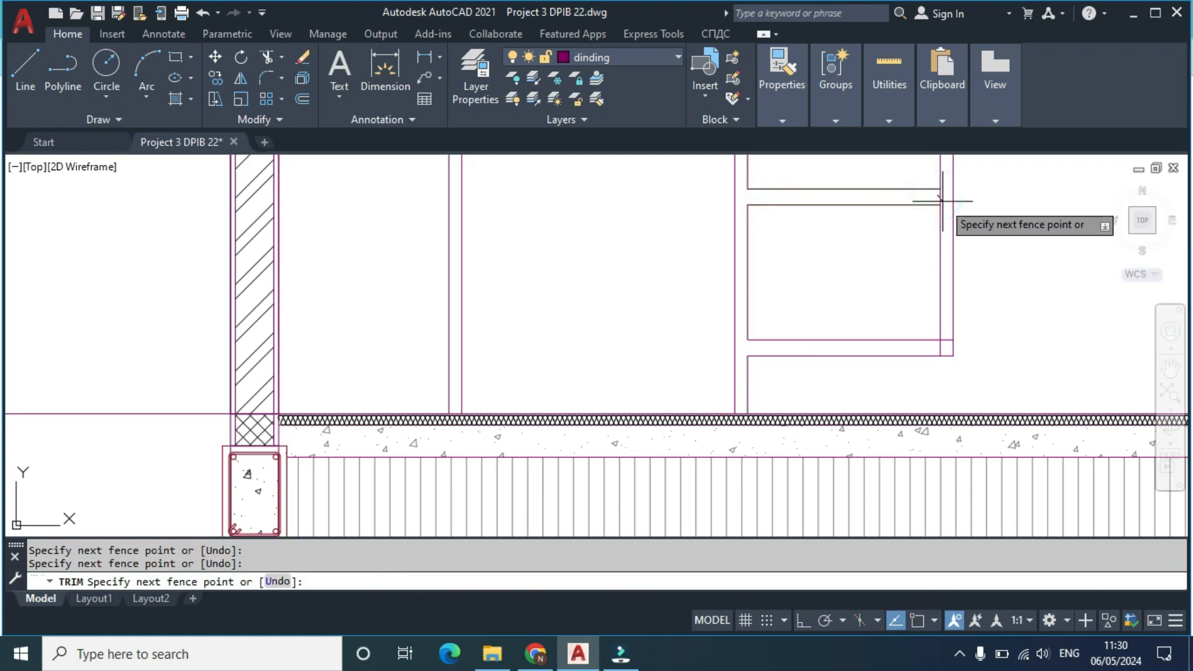
click(949, 199)
key(Escape)
scroll(921, 201, down, 2)
scroll(927, 258, up, 3)
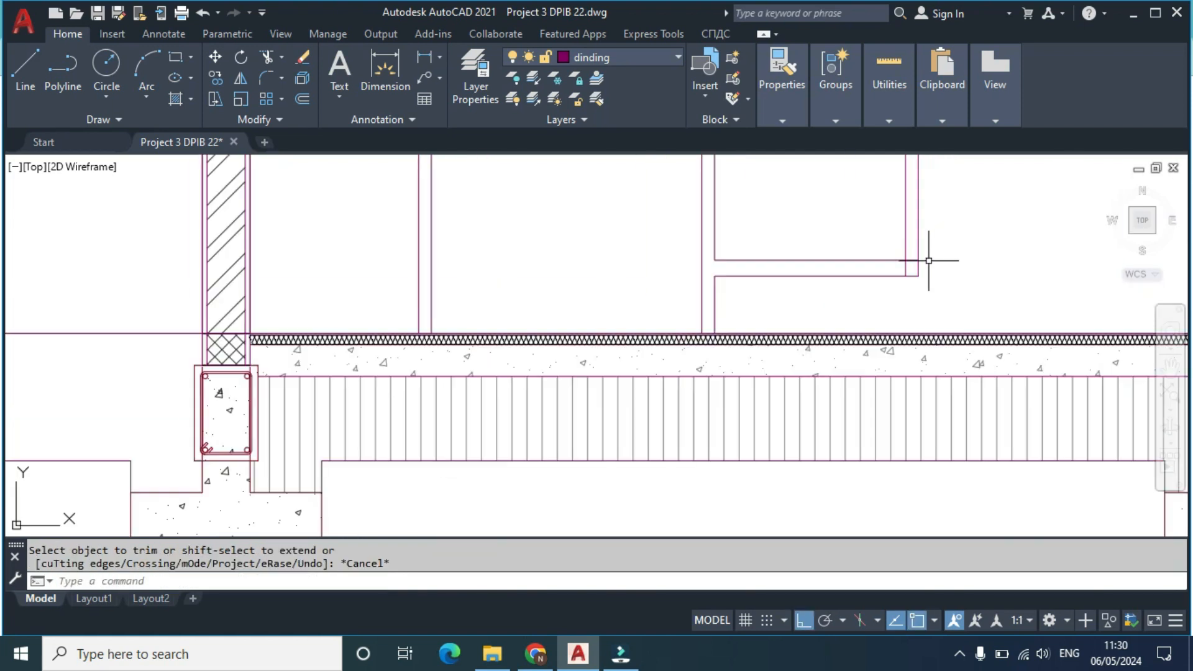
Step: Trim the inner jamb line crossing the bottom frame member at the window's outer lower corner
text(tr)
key(Return)
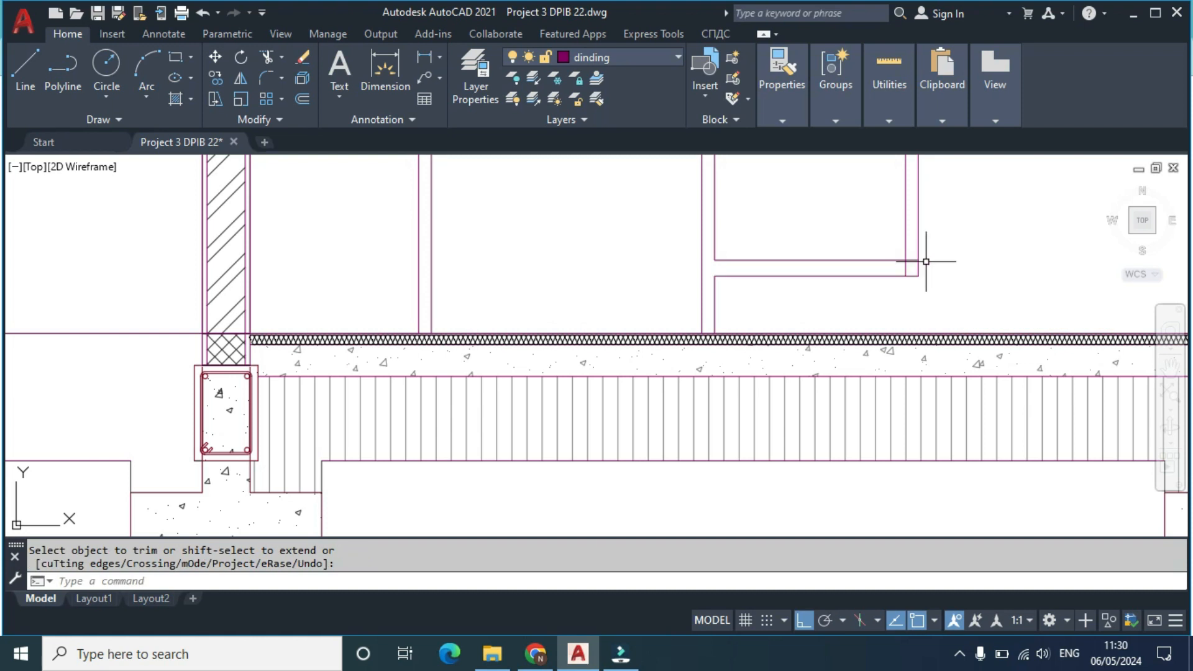
text(tr)
key(Return)
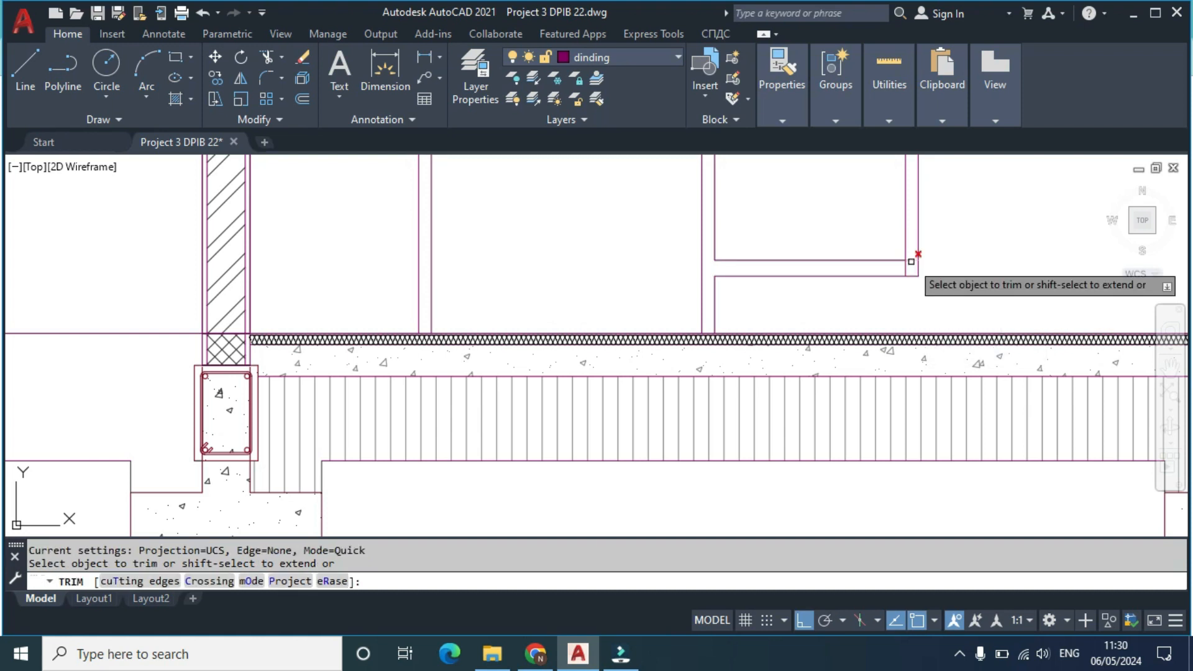
click(907, 269)
key(Escape)
scroll(920, 261, down, 5)
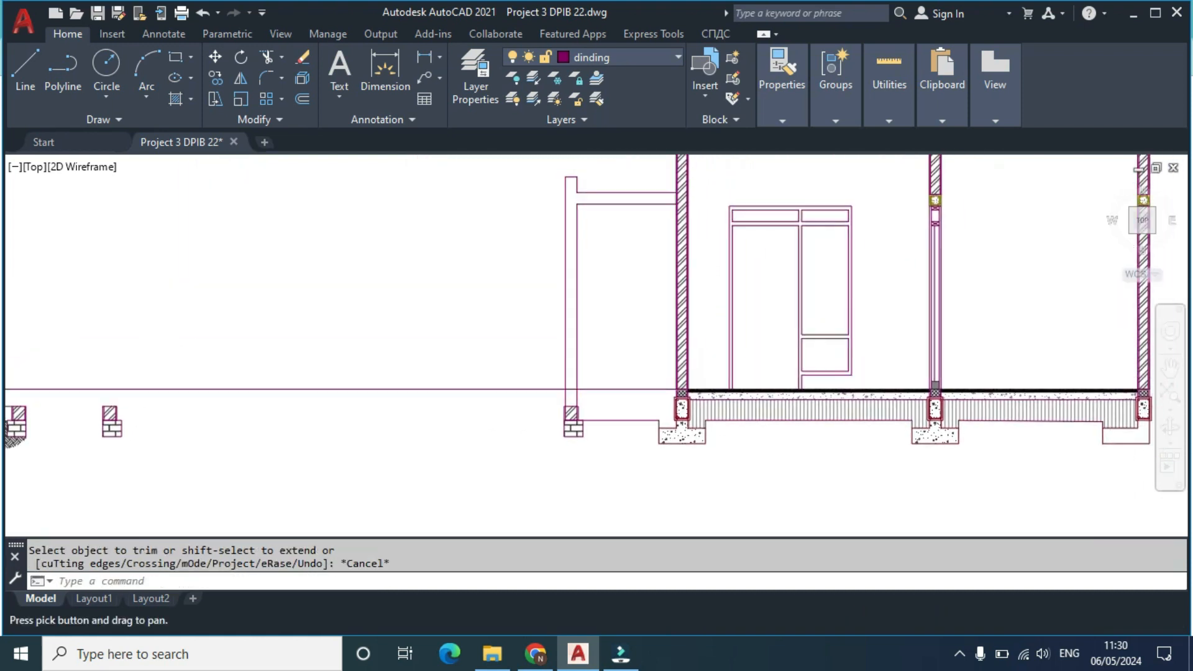